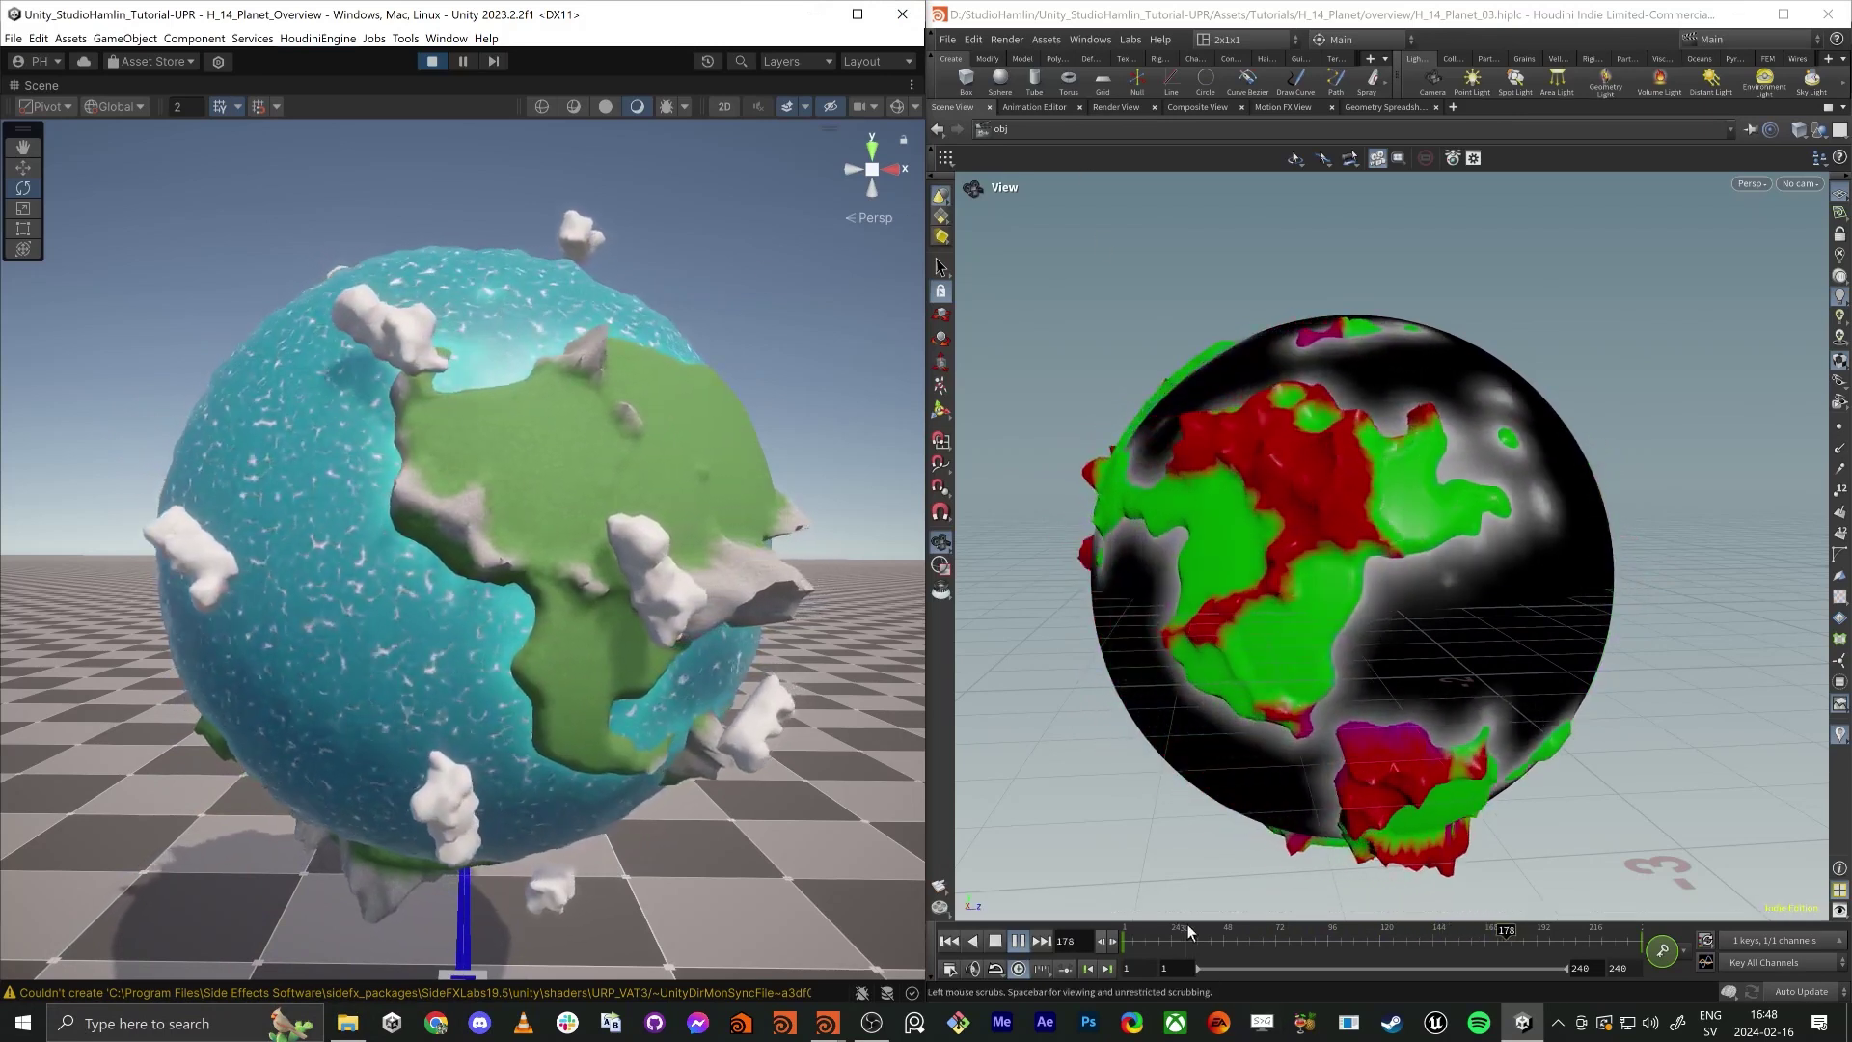
# Bring the Unity editor forward from beside the Houdini window and expand it to full screen.
pyautogui.click(1260, 393)
pyautogui.hotkey('ctrl', 'Up')
pyautogui.moveTo(1554, 21); pyautogui.dragTo(1775, 1041)
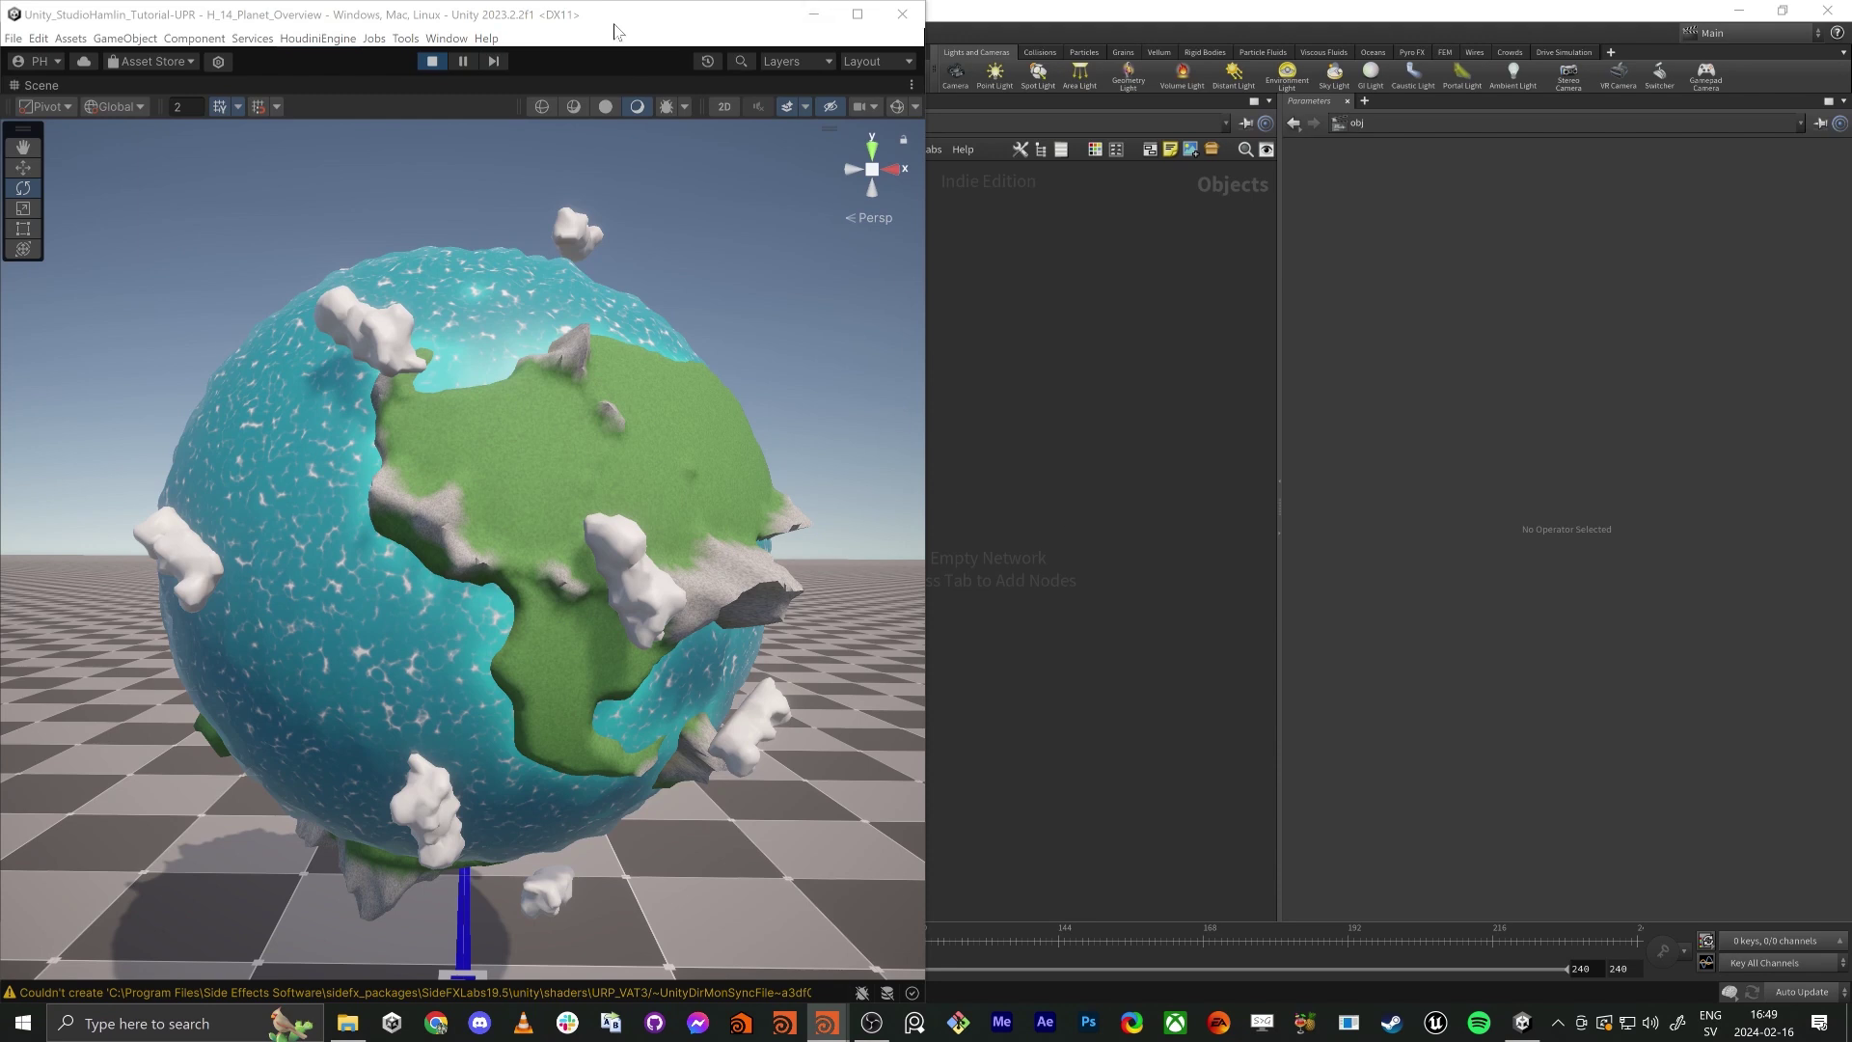
pyautogui.hotkey('shift', 'space')
pyautogui.moveTo(693, 19); pyautogui.dragTo(1179, 0)
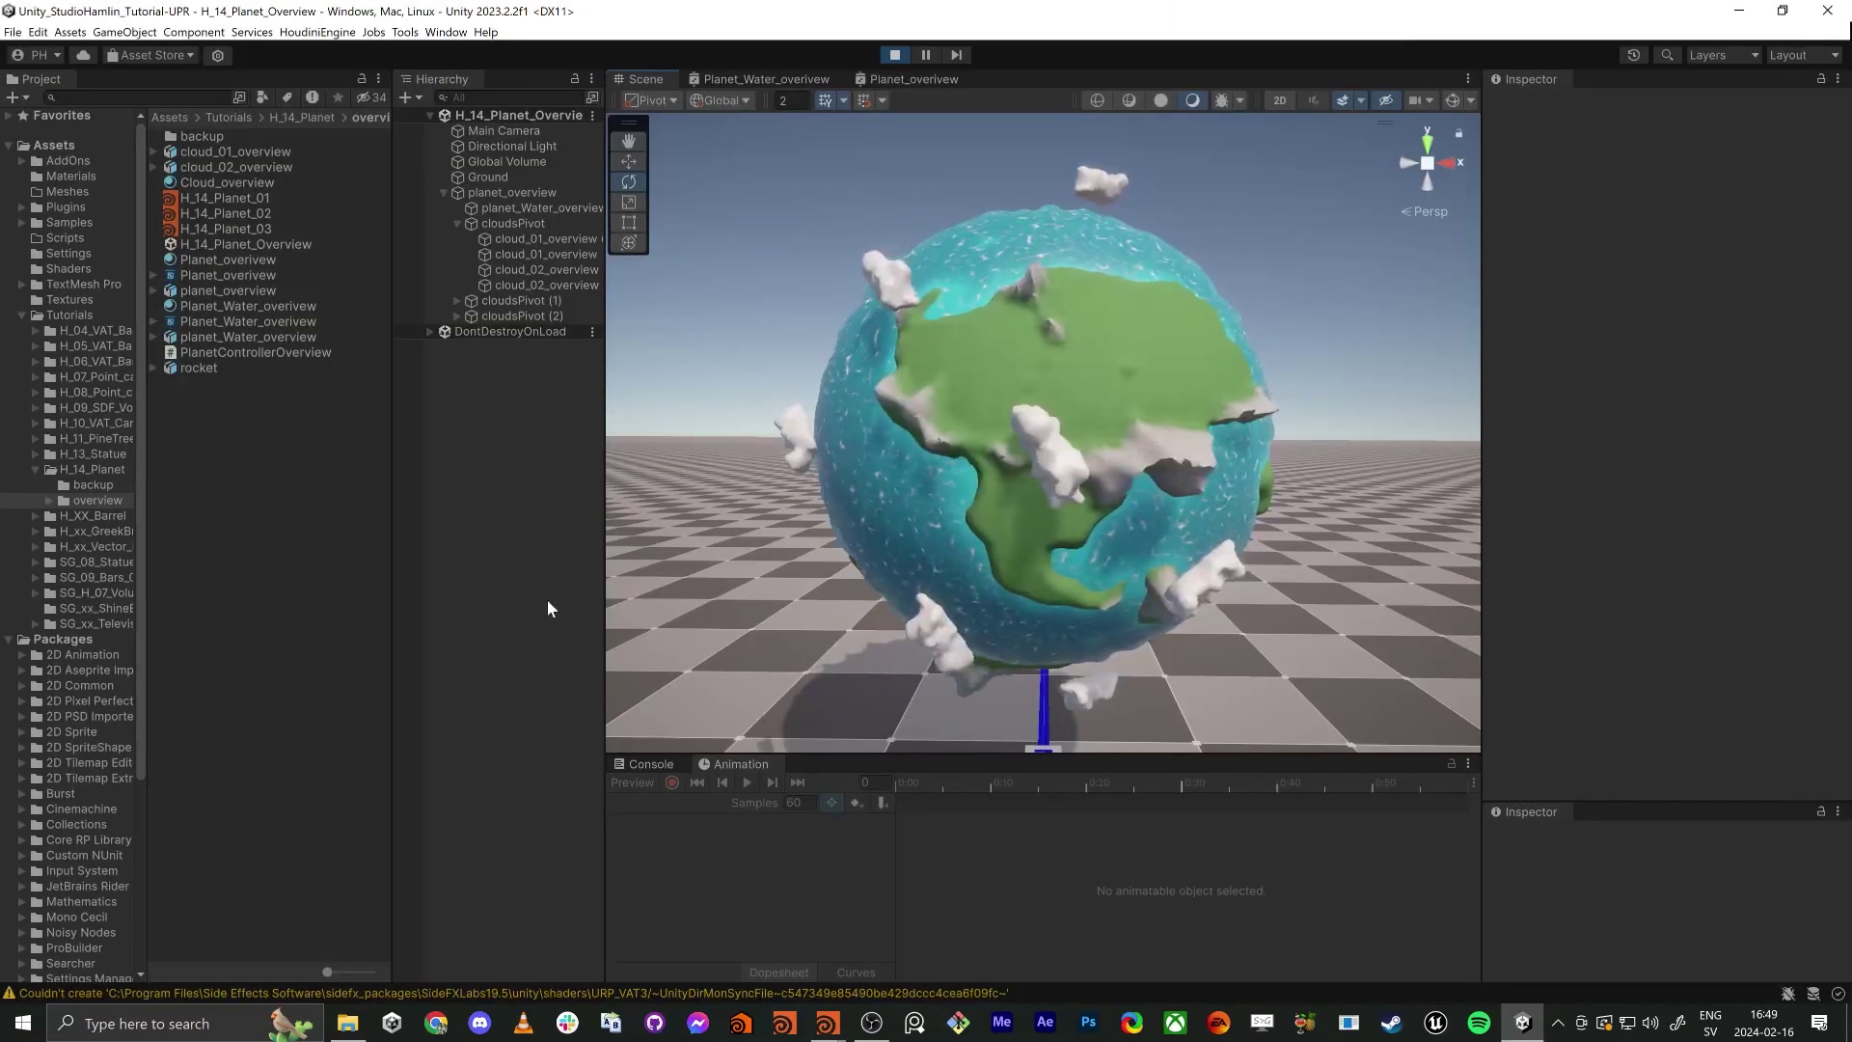
# Open the H_14_Planet scene from the Tutorials/H_14_Planet project folder.
pyautogui.click(62, 472)
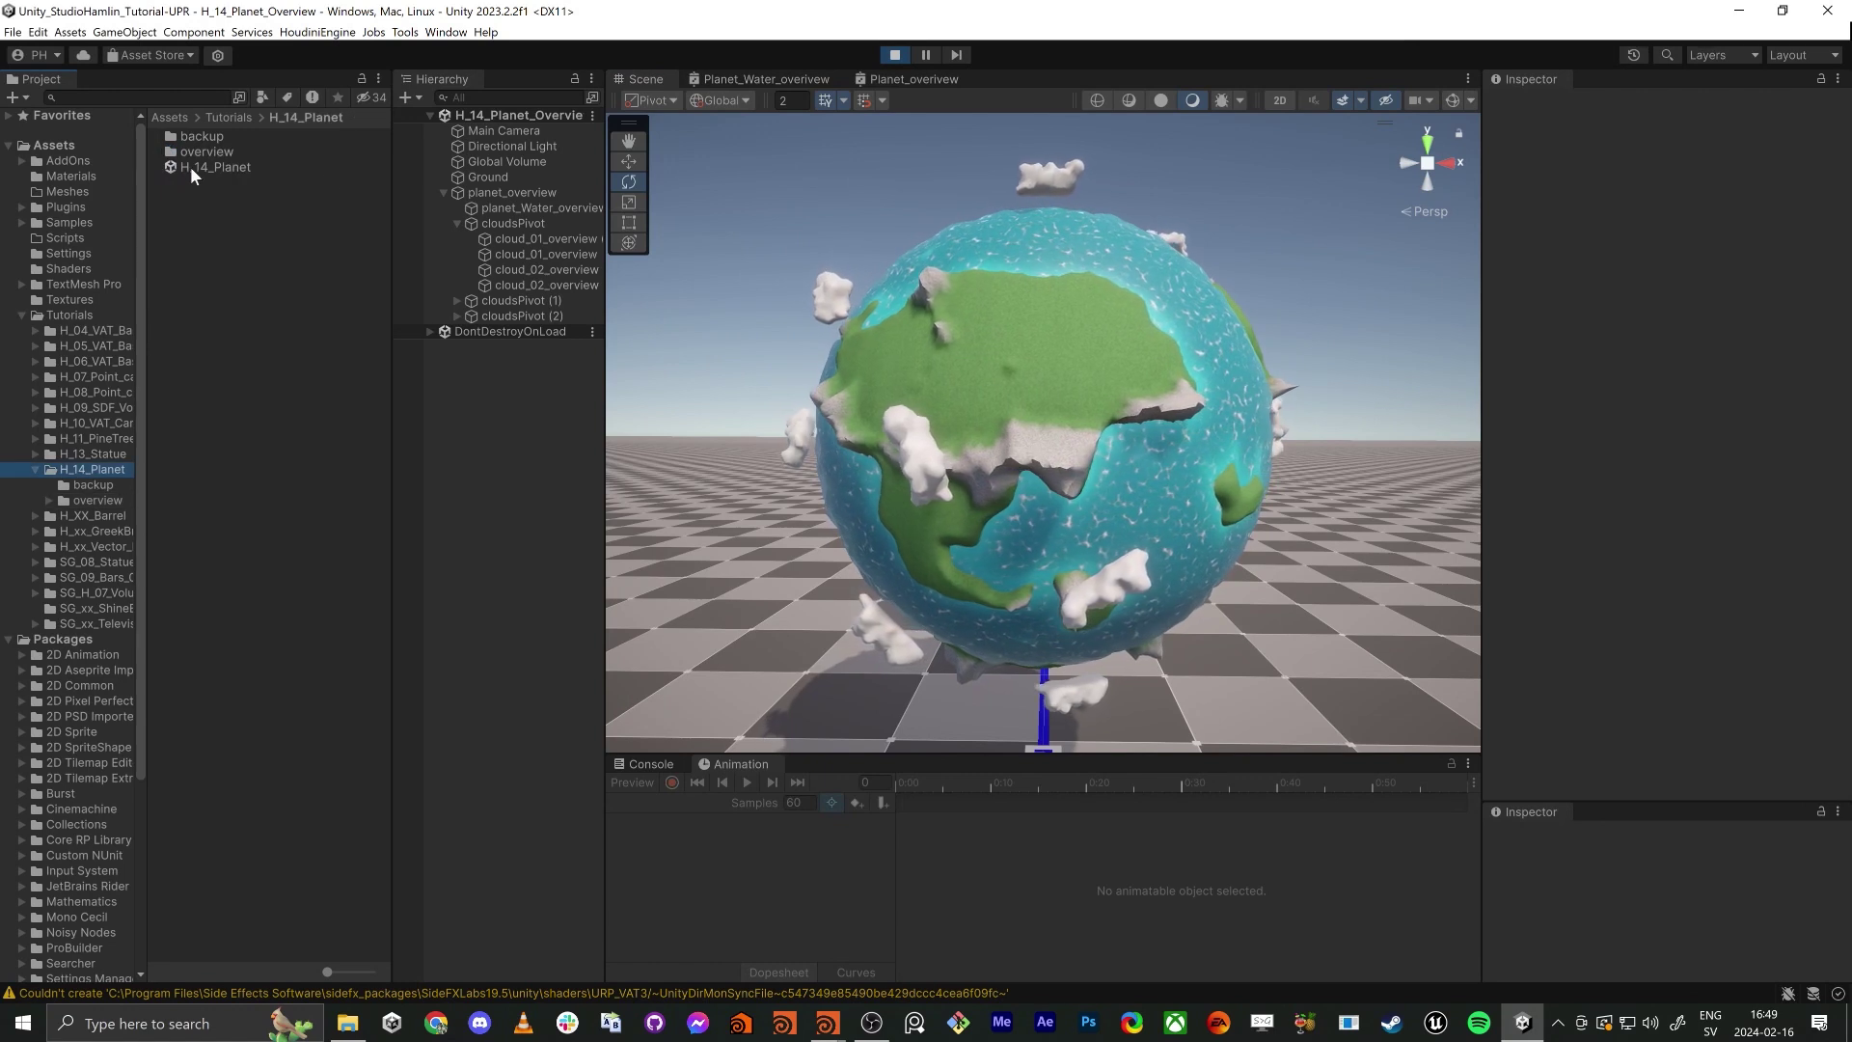
pyautogui.doubleClick(193, 167)
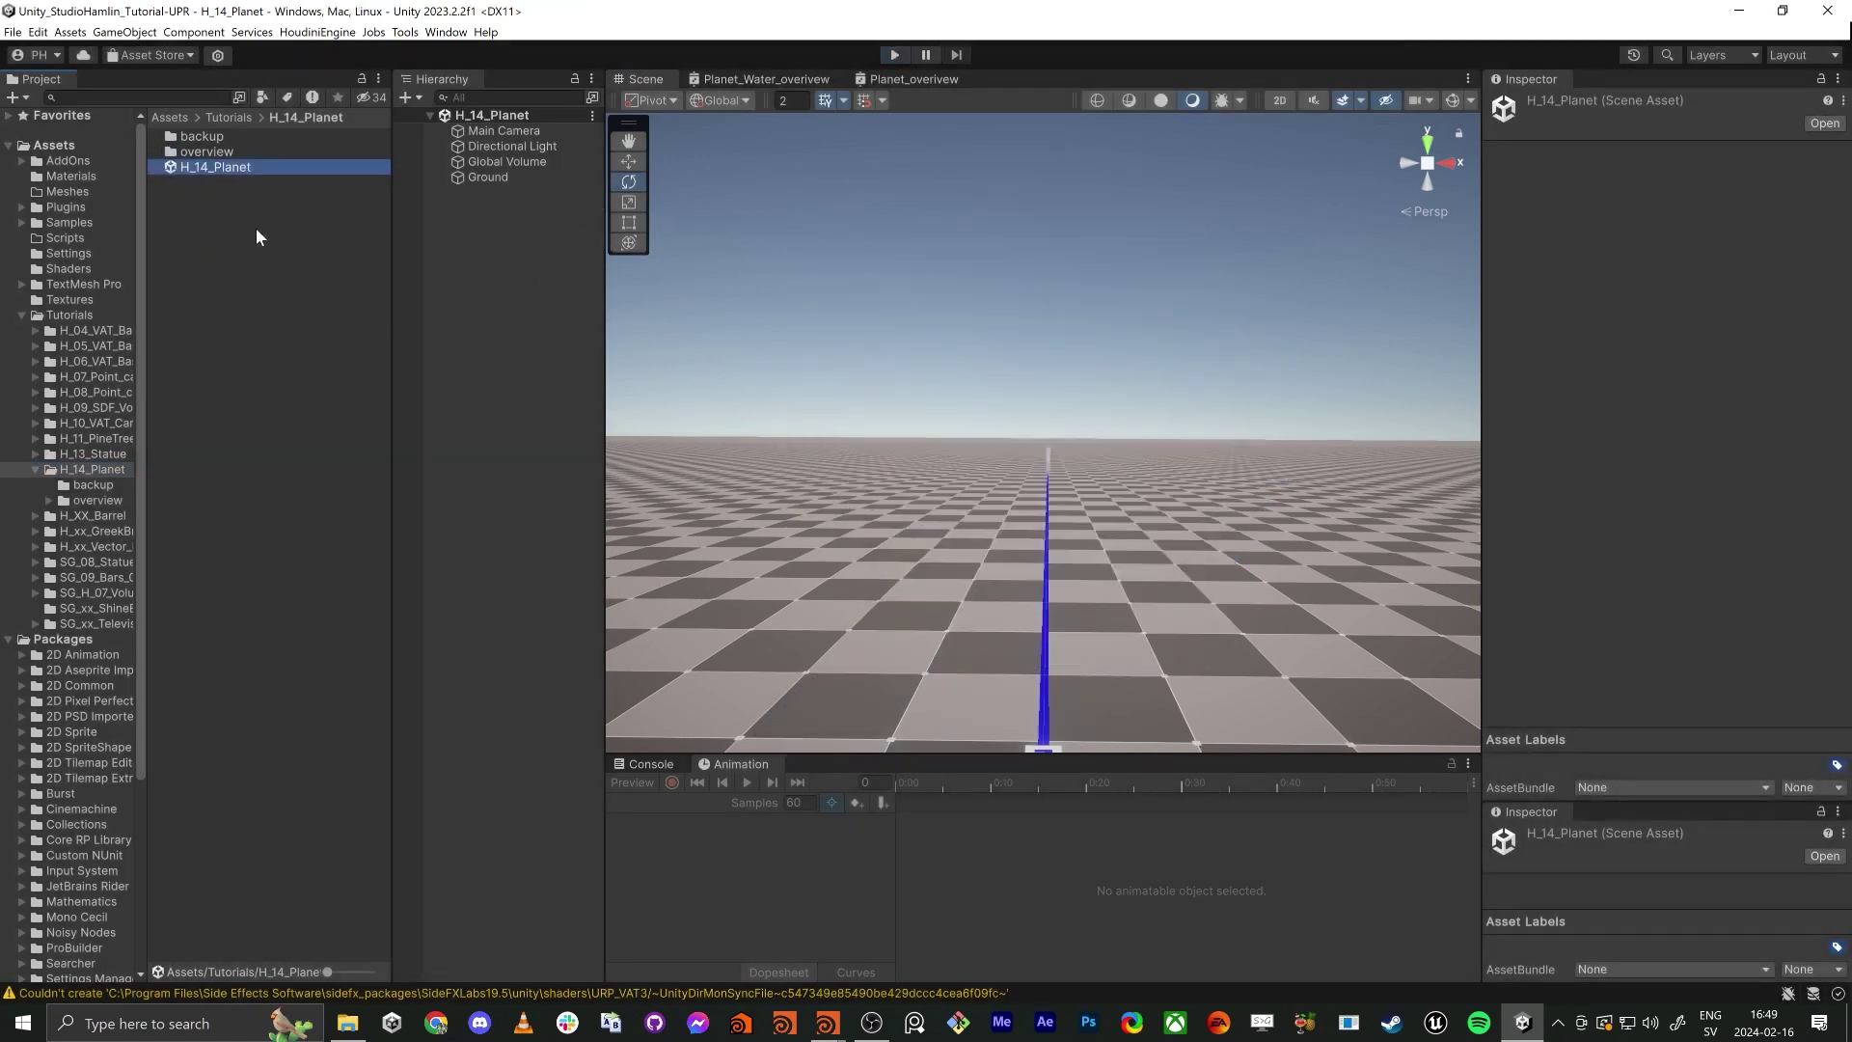
pyautogui.click(249, 284)
# Switch to the empty Houdini project and save it as H_14_Planet_01.hiplc in the Unity project's H_14_Planet folder.
pyautogui.hotkey('alt', 'Tab')
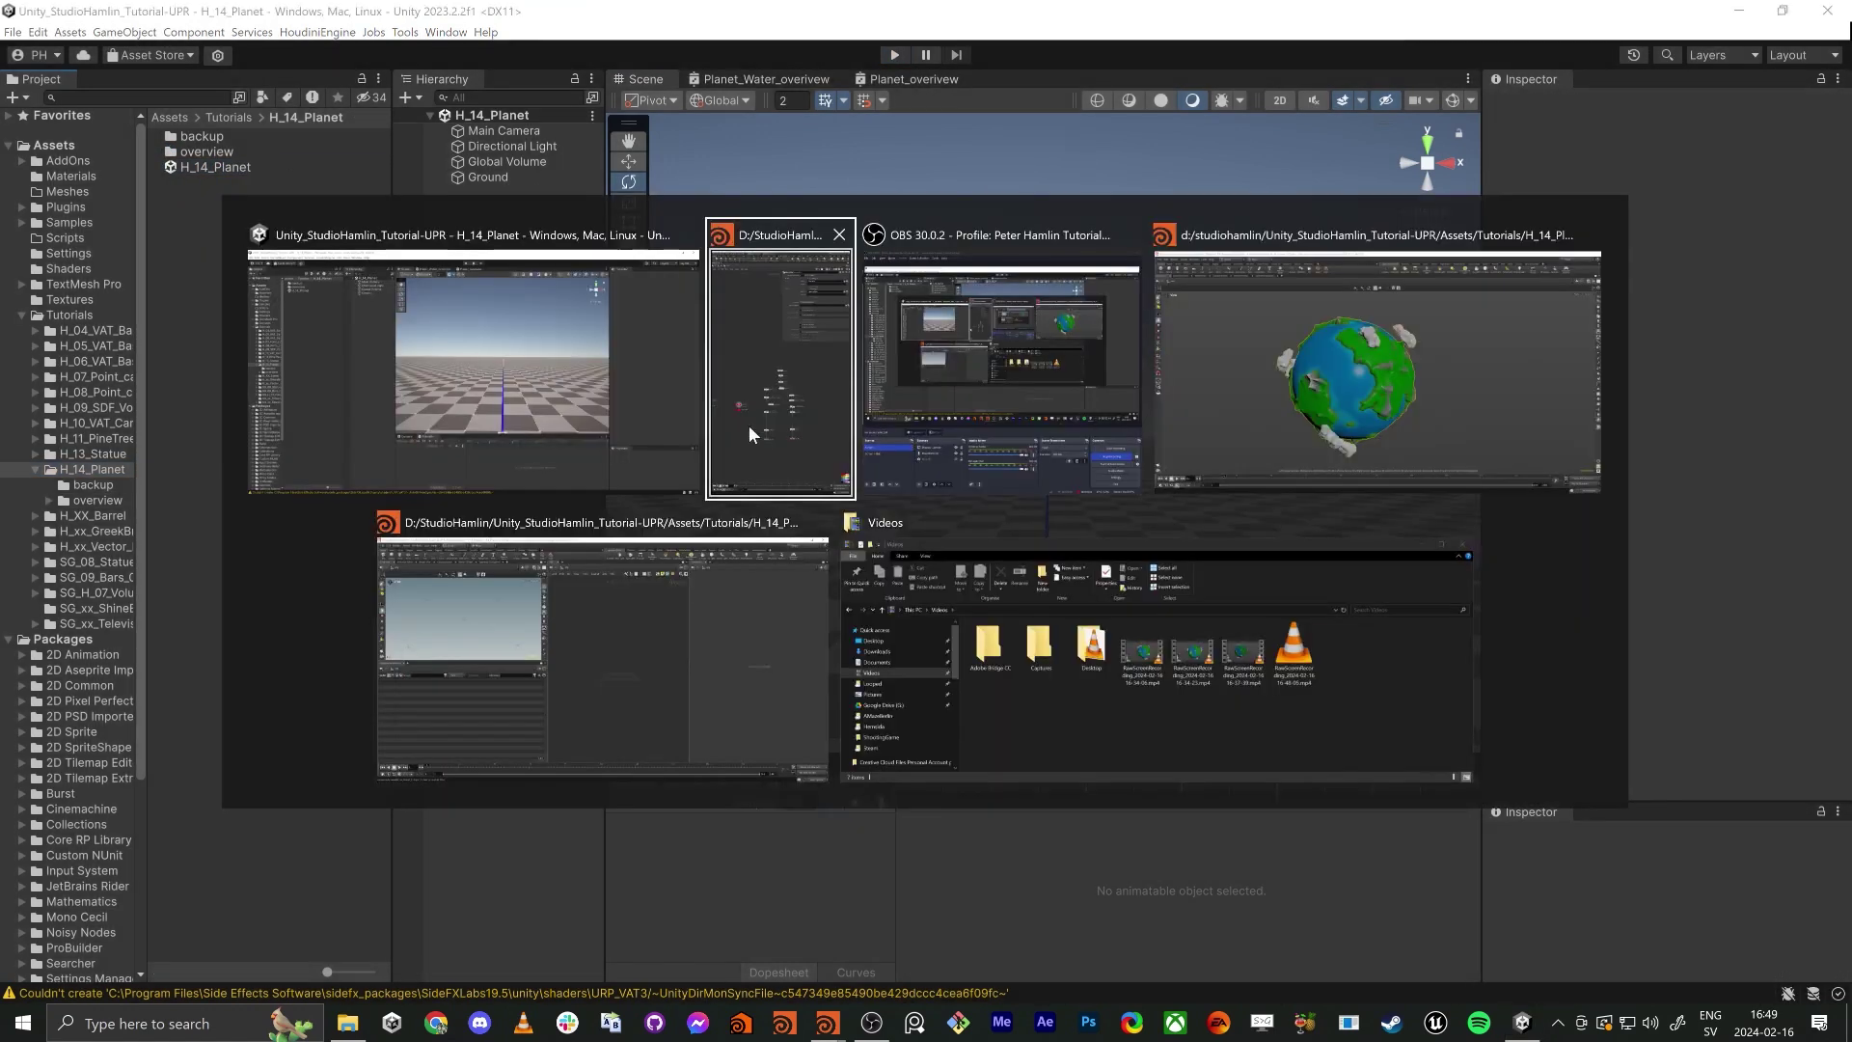
pyautogui.keyDown('alt'); pyautogui.click(729, 638); pyautogui.keyUp('alt')
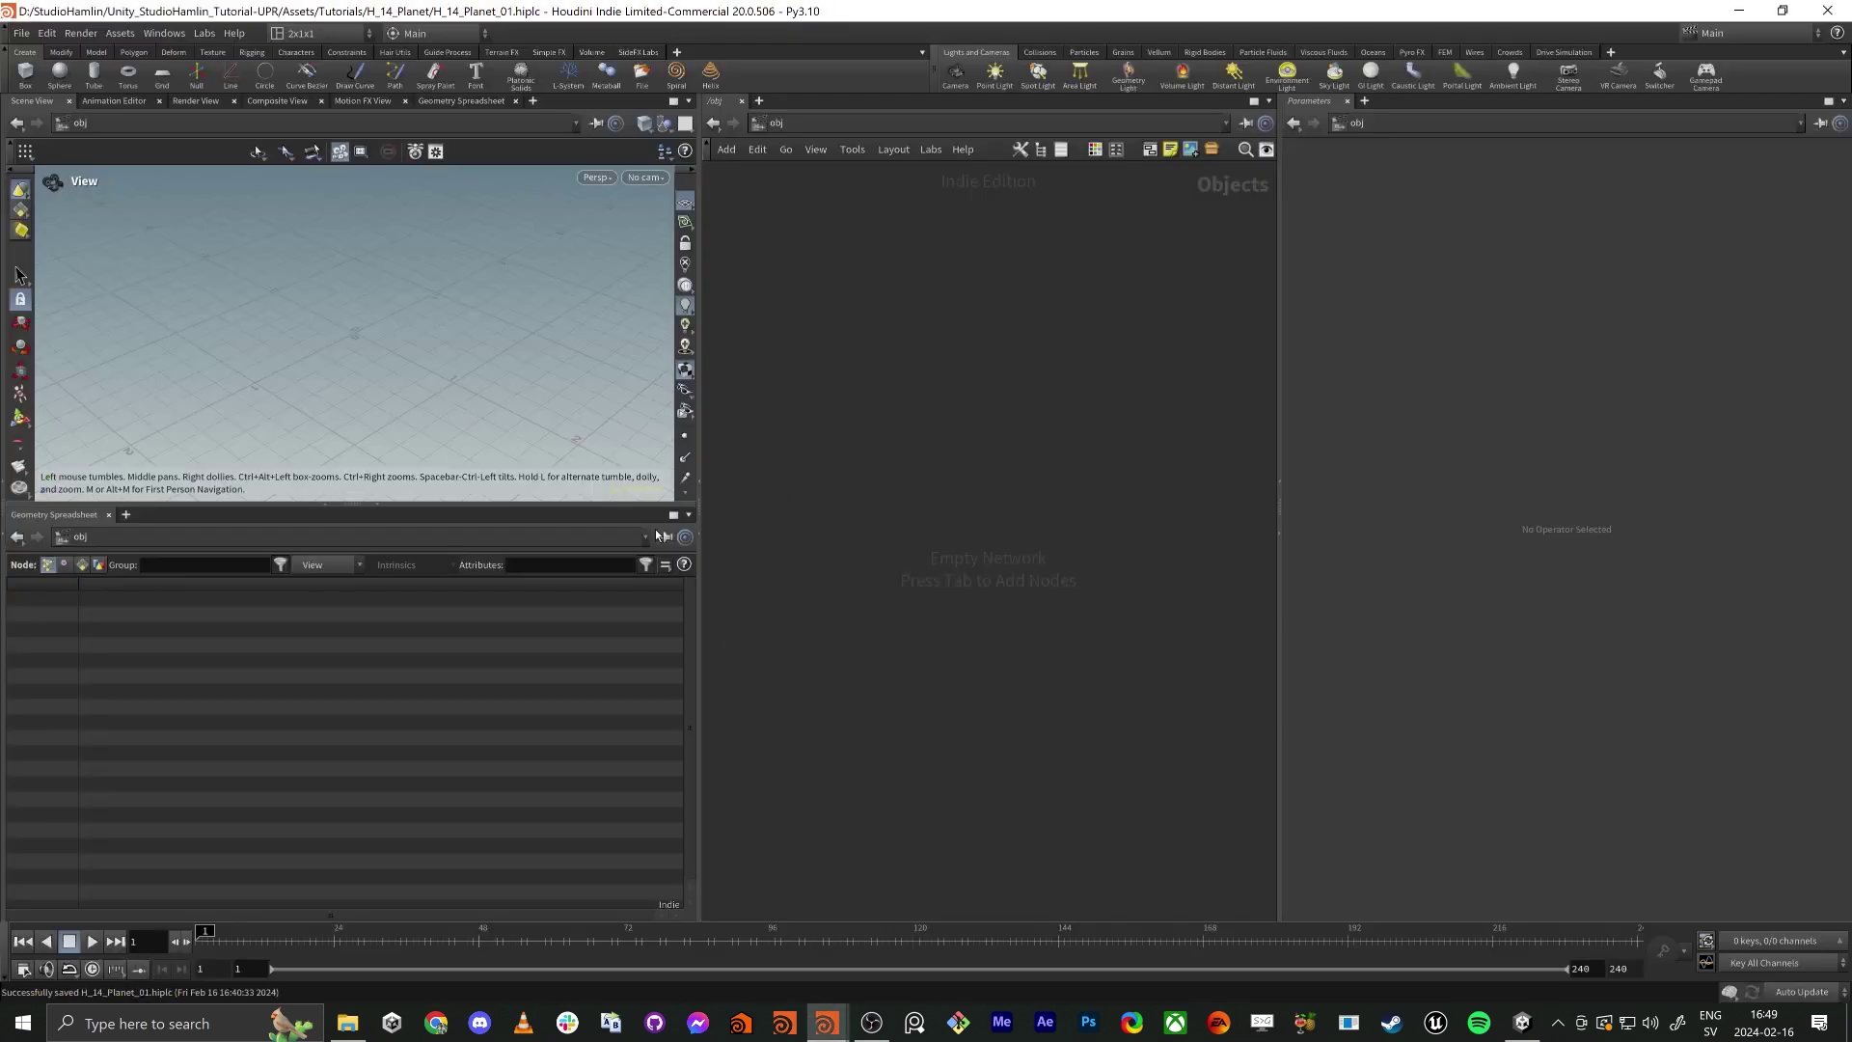
pyautogui.click(20, 33)
pyautogui.click(52, 178)
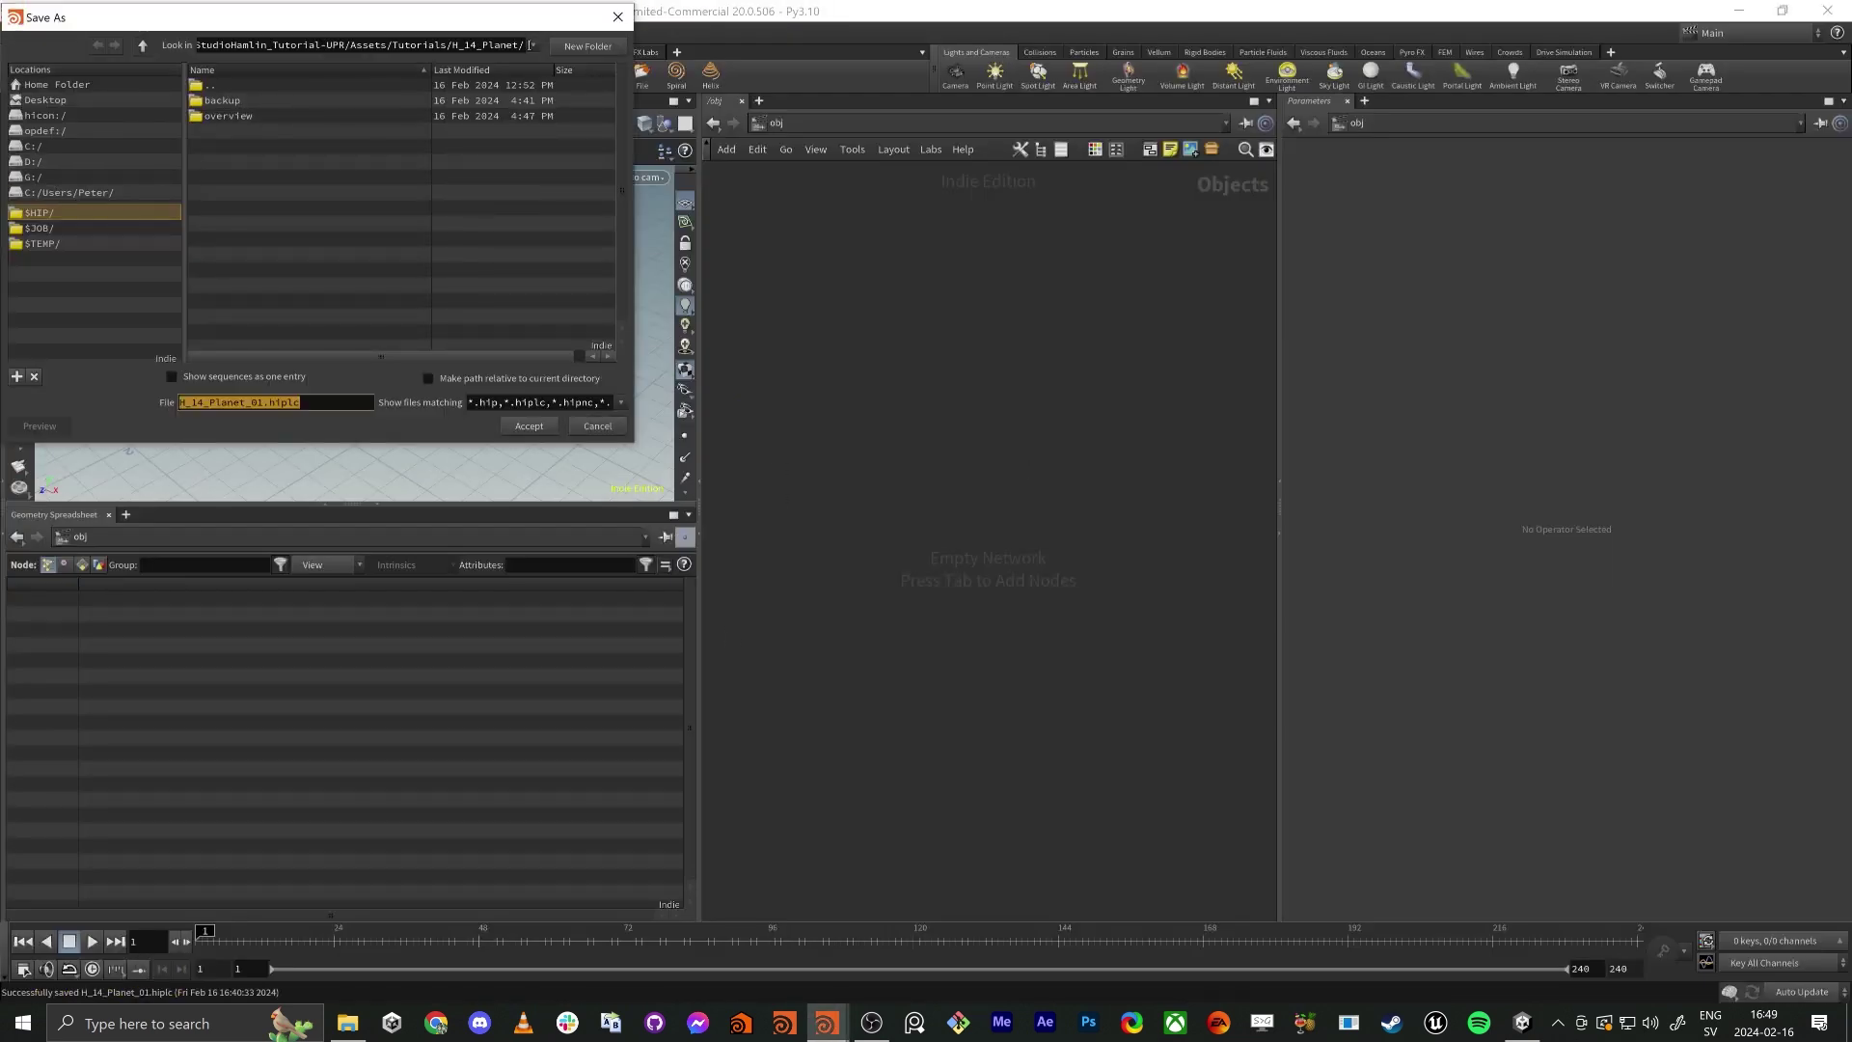
pyautogui.click(529, 426)
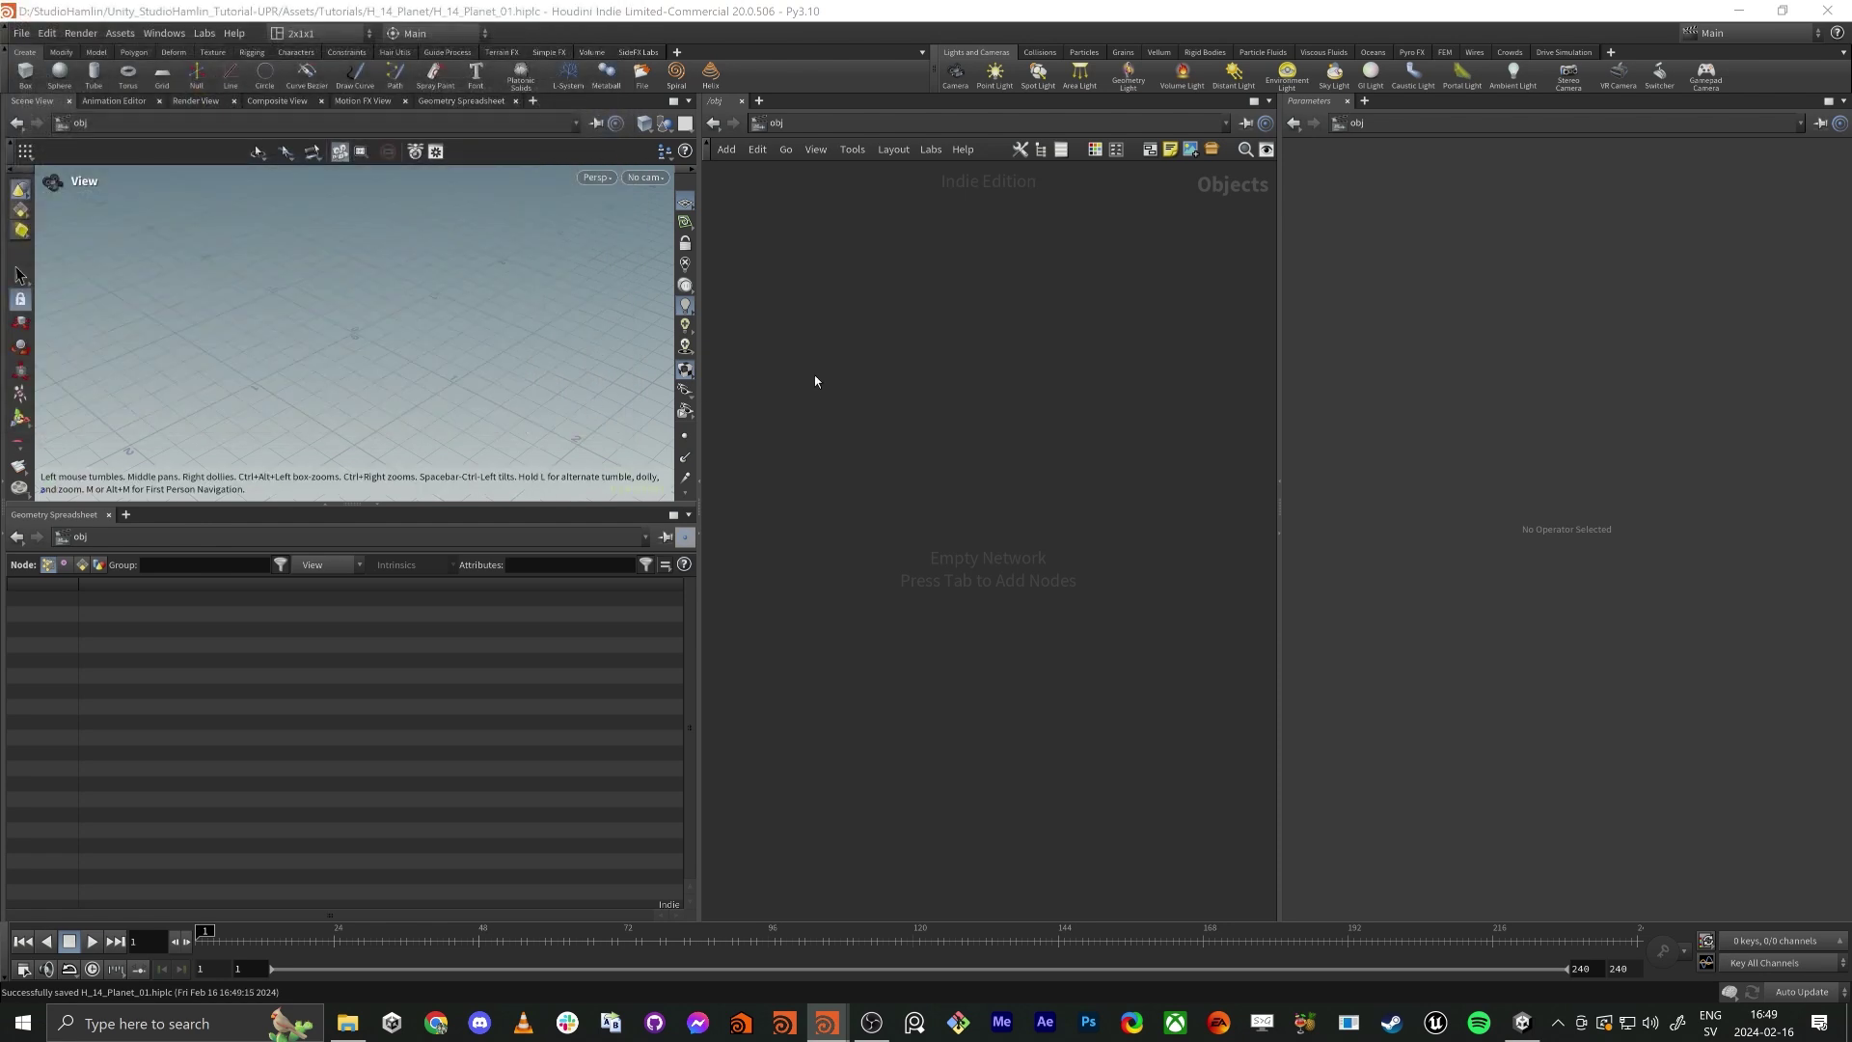
# Switch to Unity to check the H_14_Planet_01 asset in the project folder and return to Houdini.
pyautogui.hotkey('alt', 'Tab')
pyautogui.keyDown('alt'); pyautogui.click(928, 380); pyautogui.keyUp('alt')
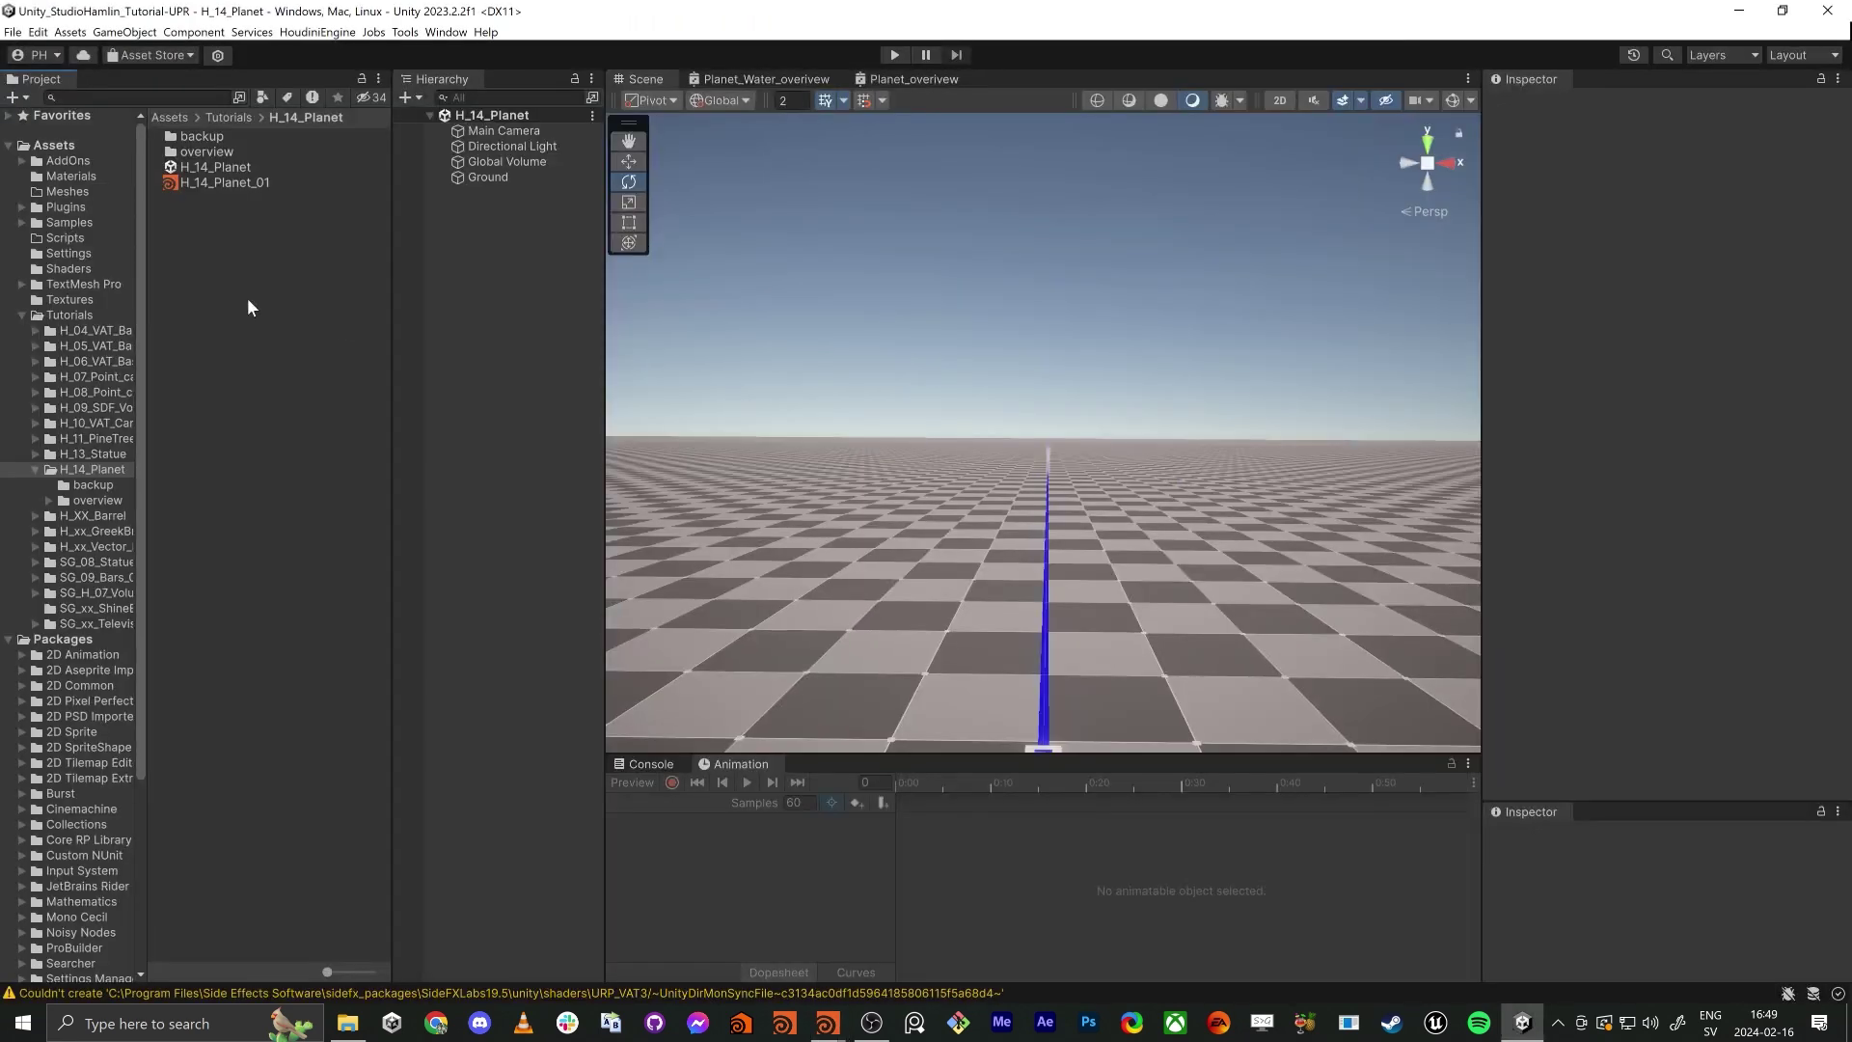
pyautogui.click(222, 184)
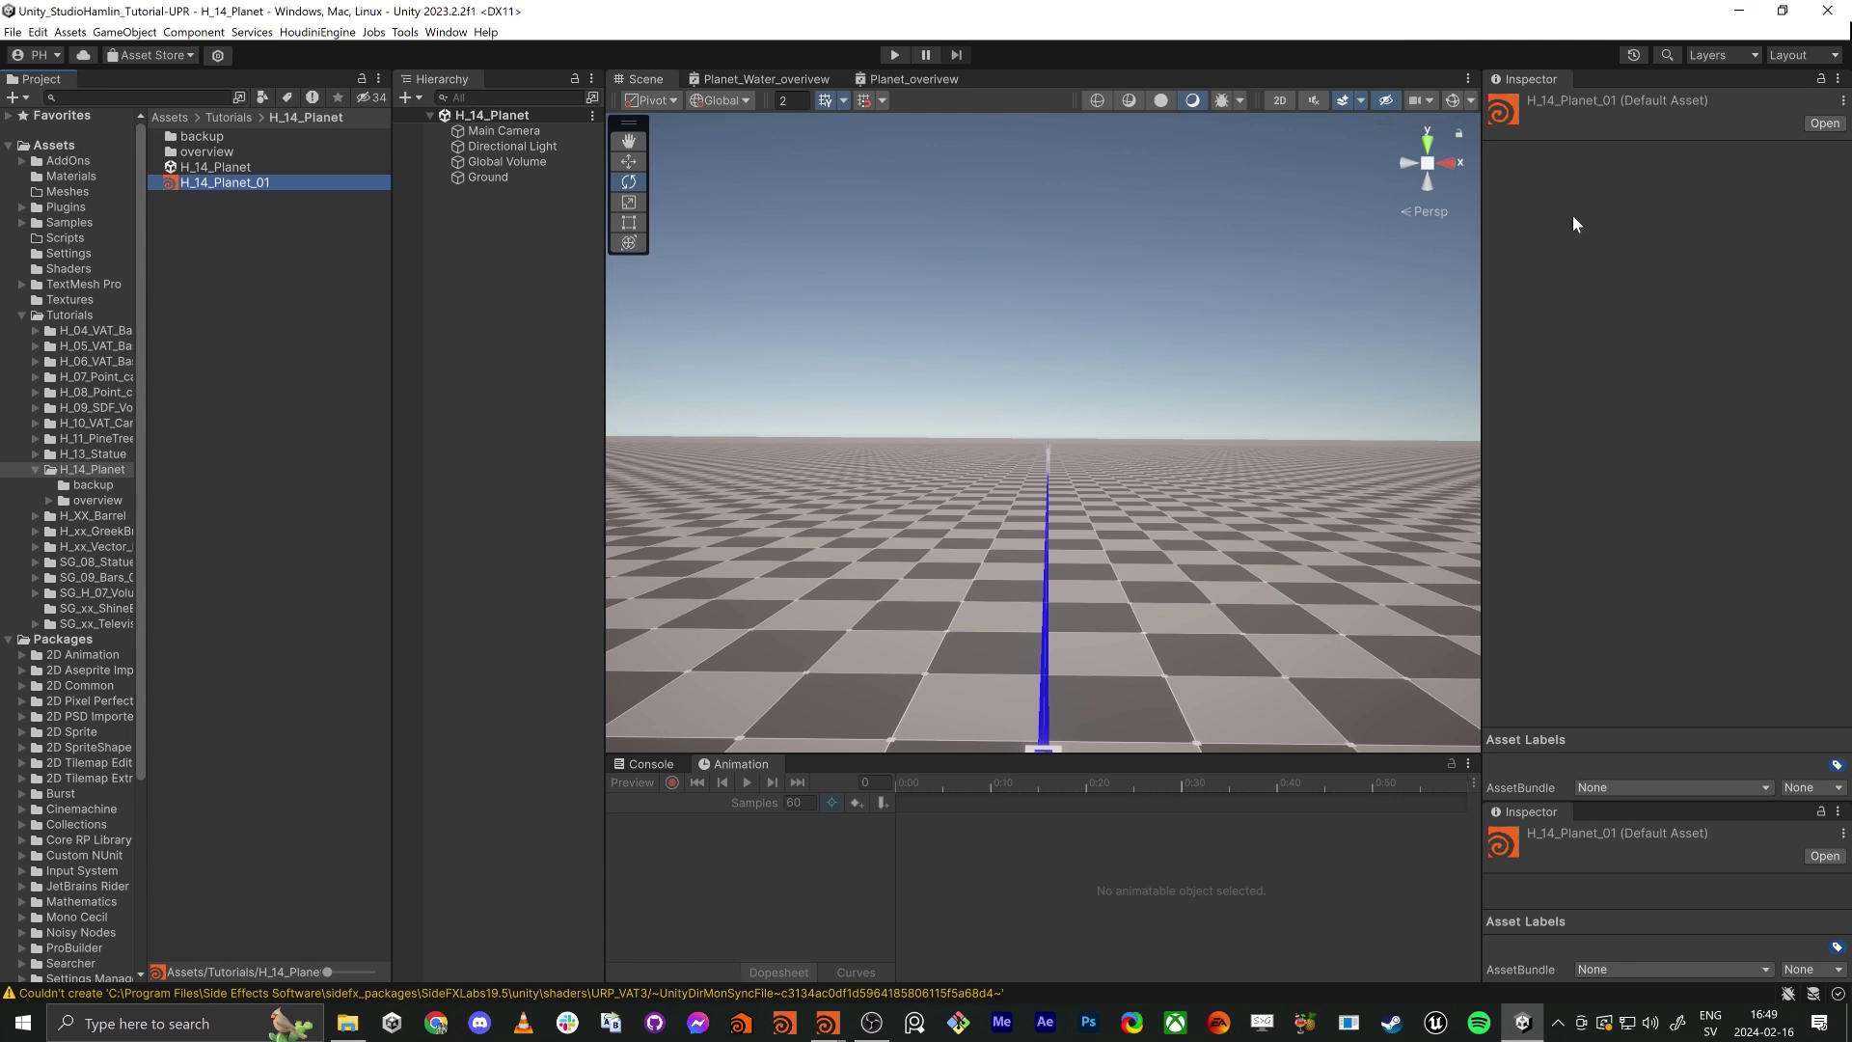
pyautogui.click(1738, 14)
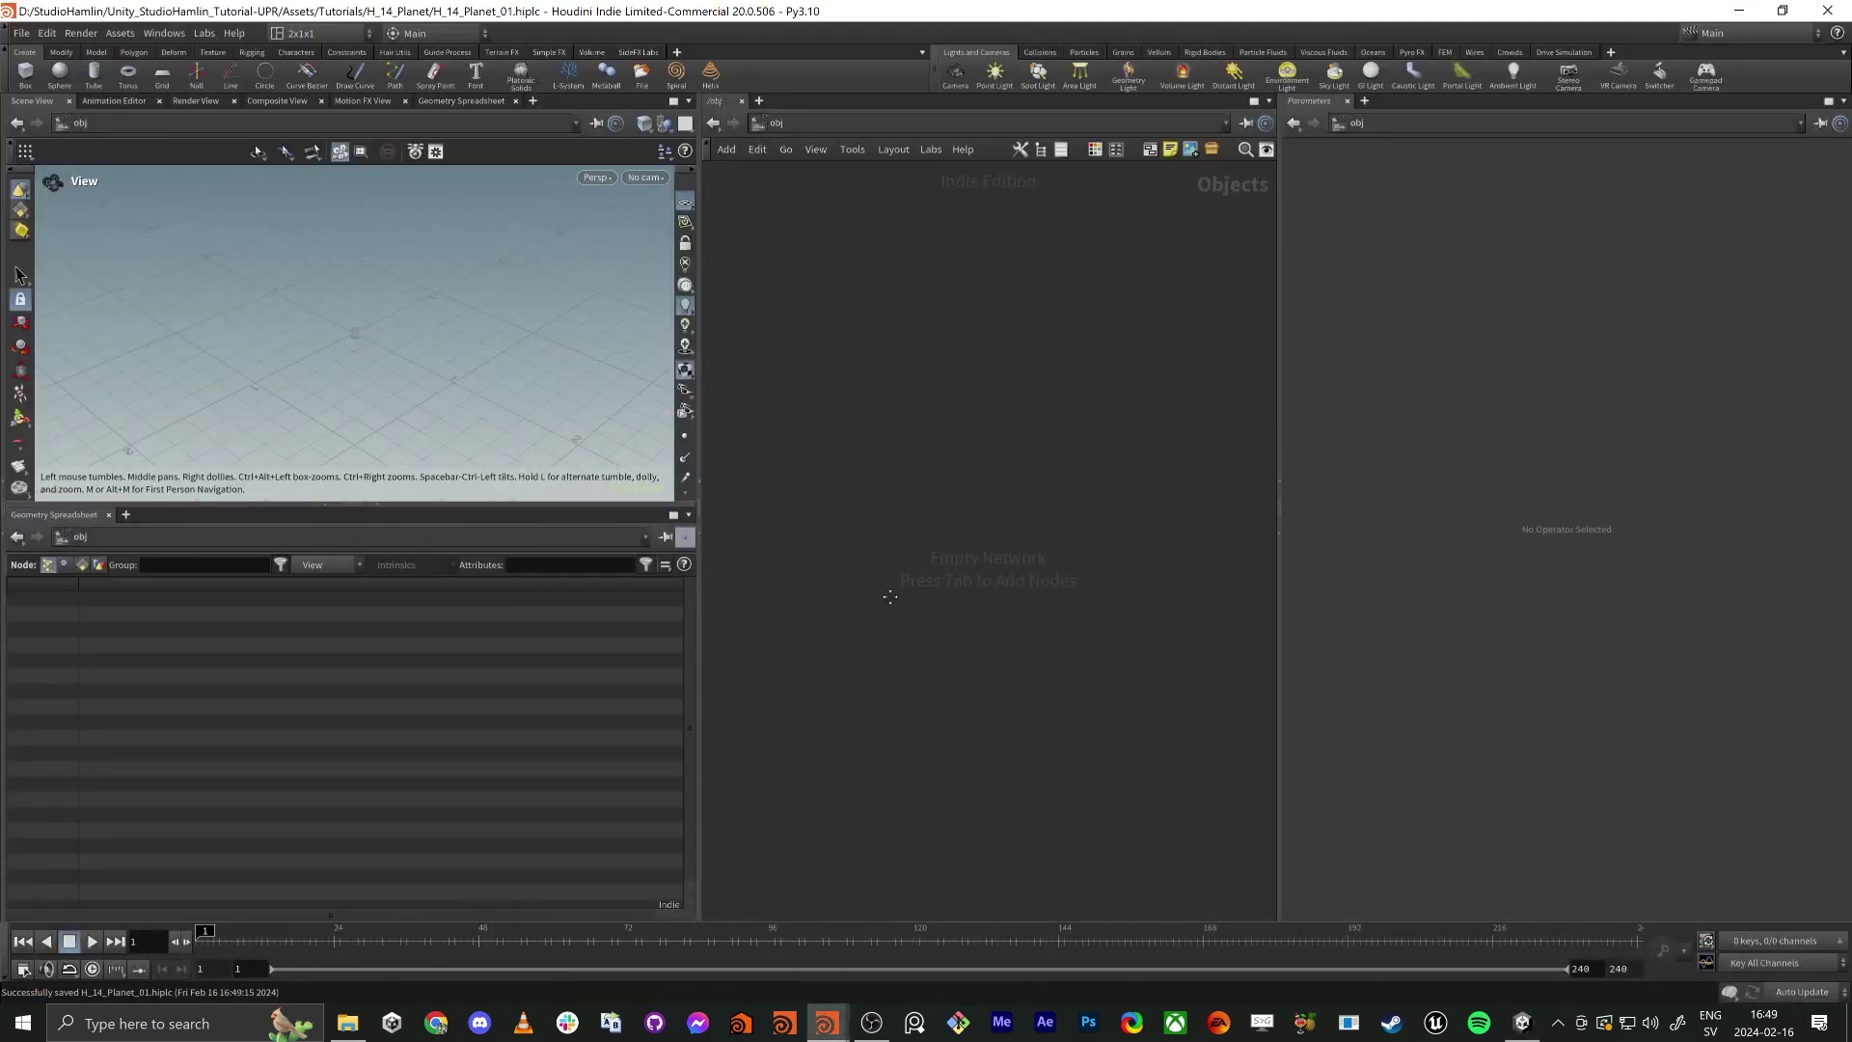
# Add a Geometry object to the empty object network and go inside it.
pyautogui.press('Tab')
pyautogui.write('geo')
pyautogui.press('Return')
pyautogui.click(985, 596)
pyautogui.doubleClick(984, 595)
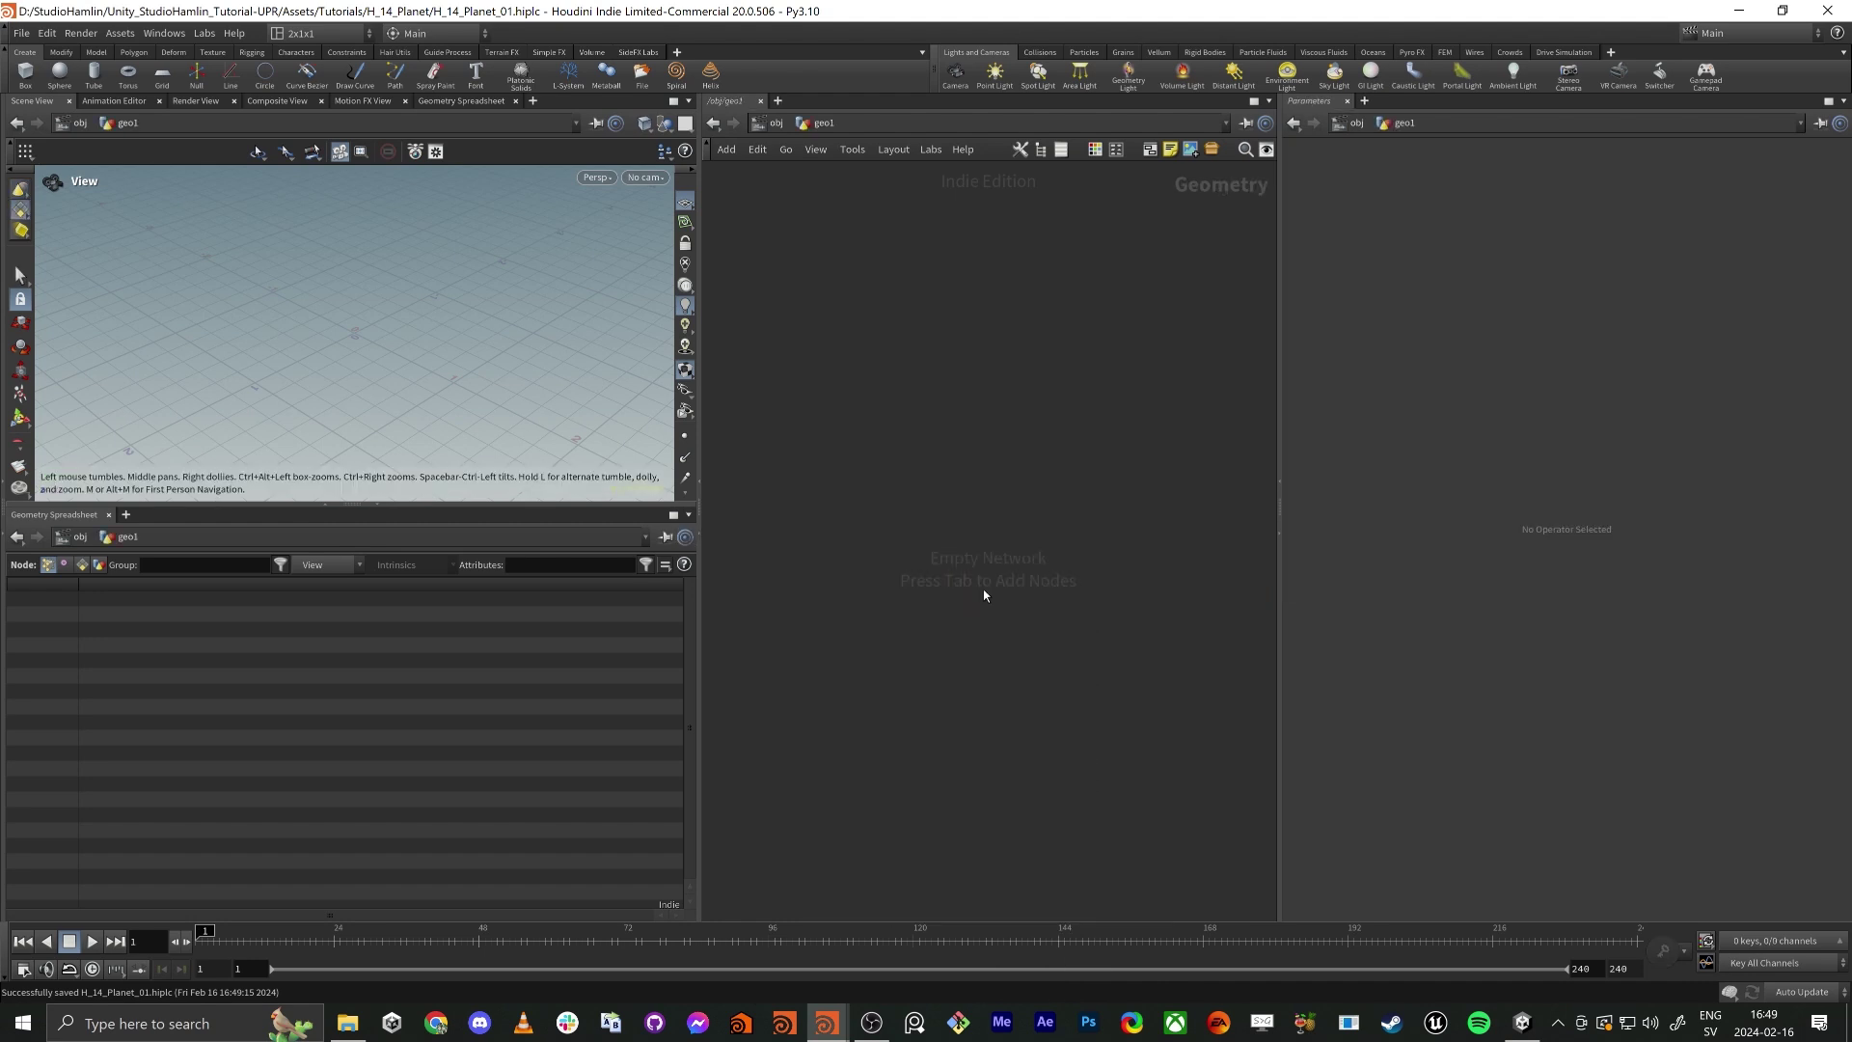
# Add a polygon sphere node, enlarge the scene view, and set the sphere's uniform scale to 2.
pyautogui.press('Tab')
pyautogui.write('spher')
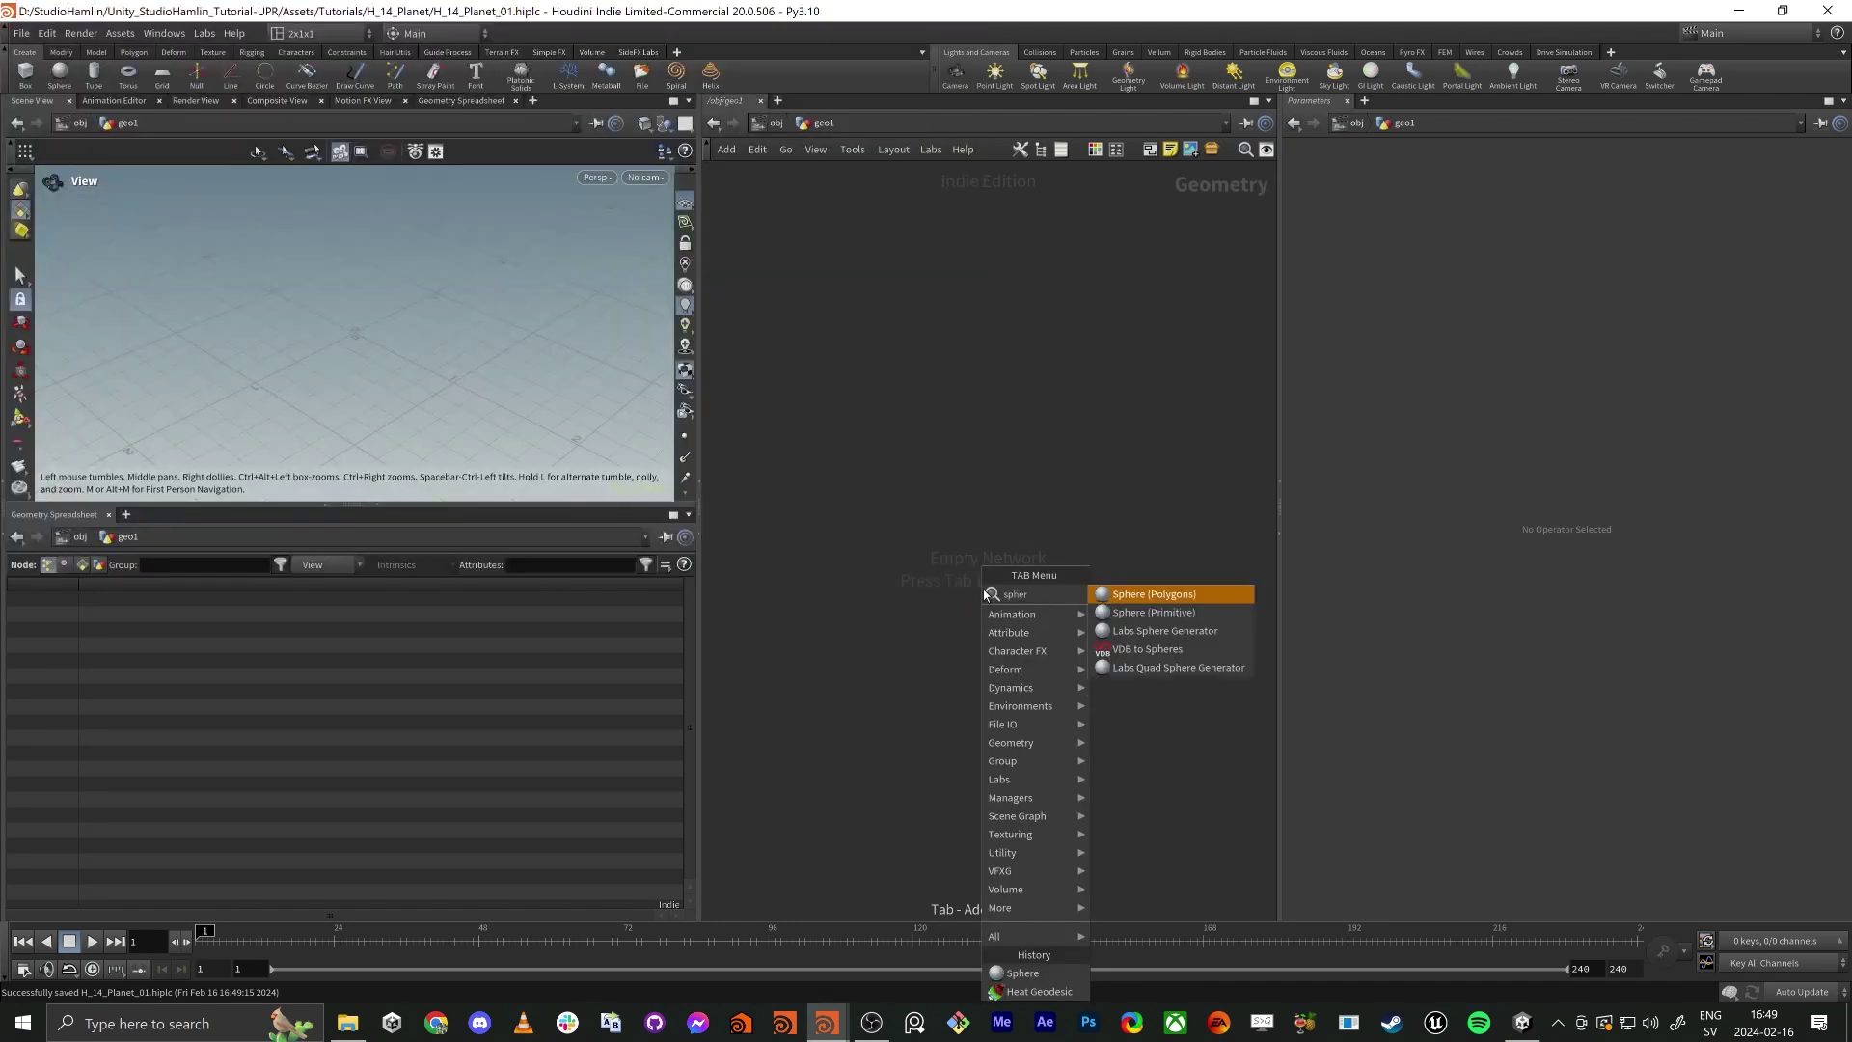
pyautogui.press('Return')
pyautogui.click(1003, 552)
pyautogui.moveTo(545, 508); pyautogui.dragTo(544, 698)
pyautogui.moveTo(368, 487); pyautogui.dragTo(419, 570)
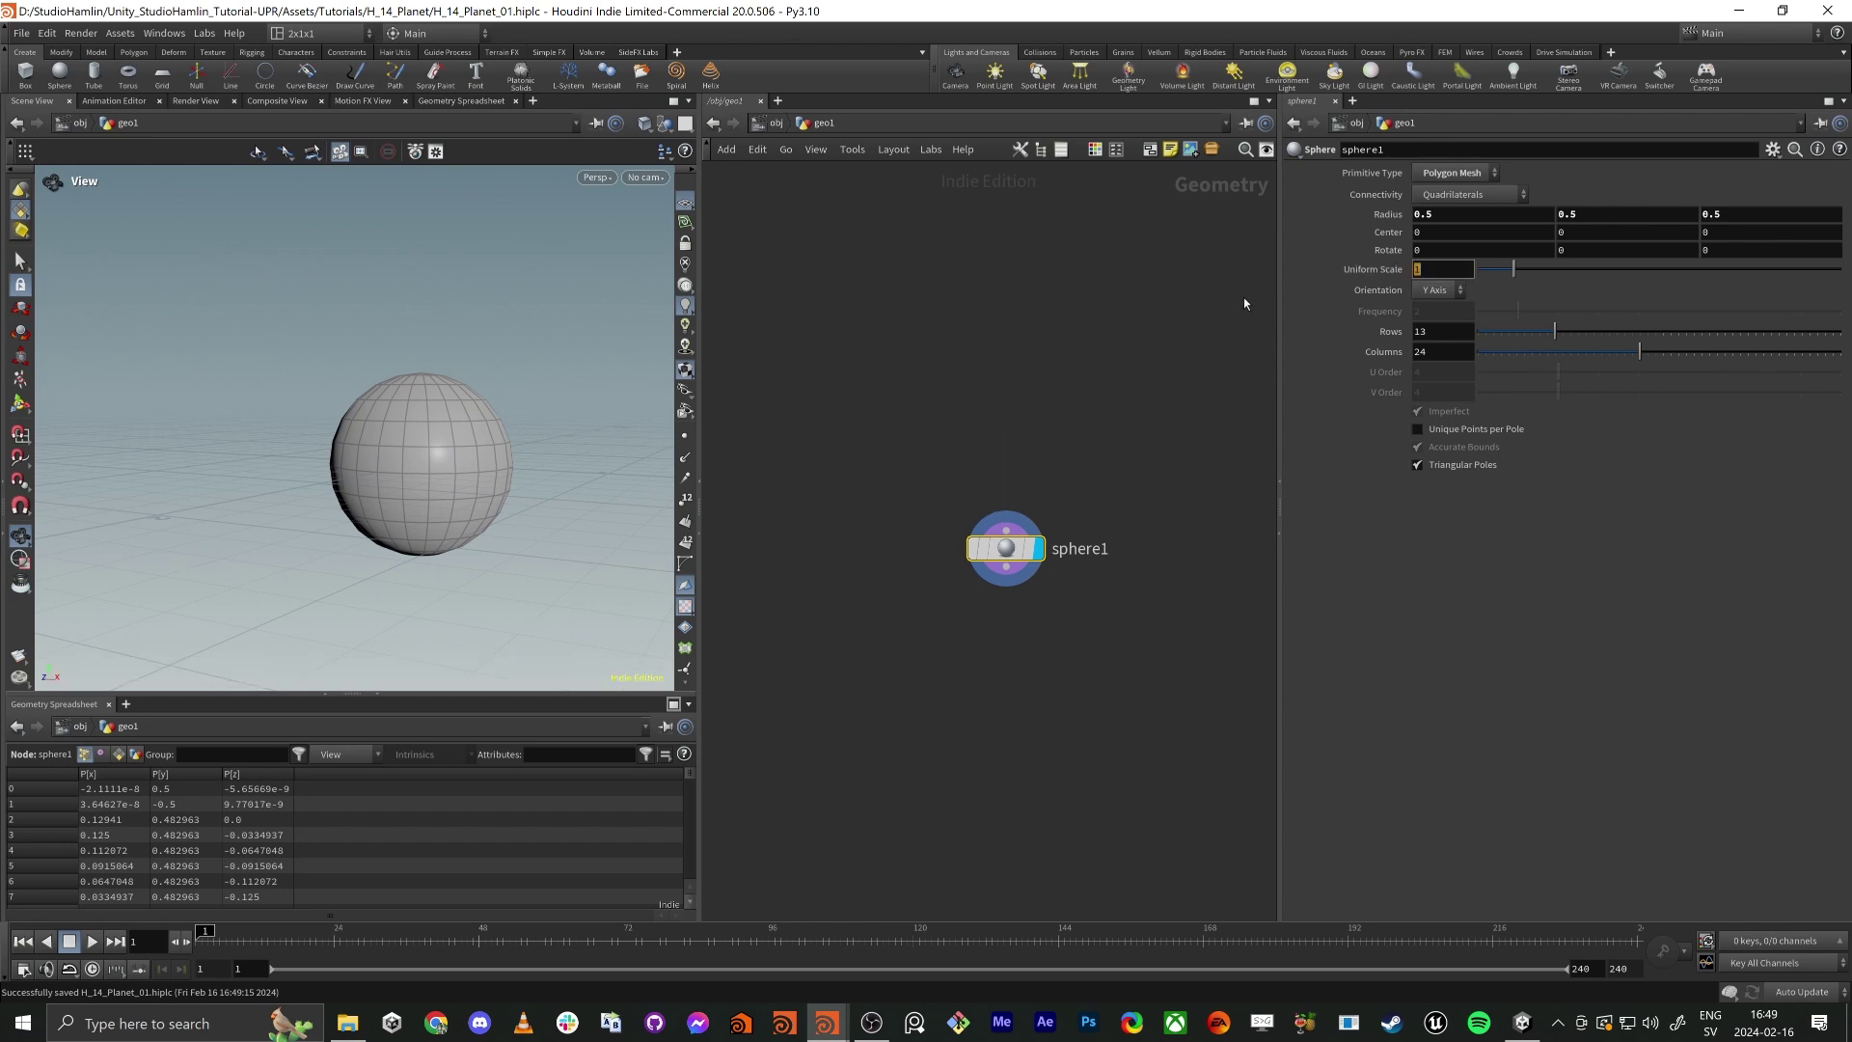
pyautogui.write('2')
pyautogui.press('Tab')
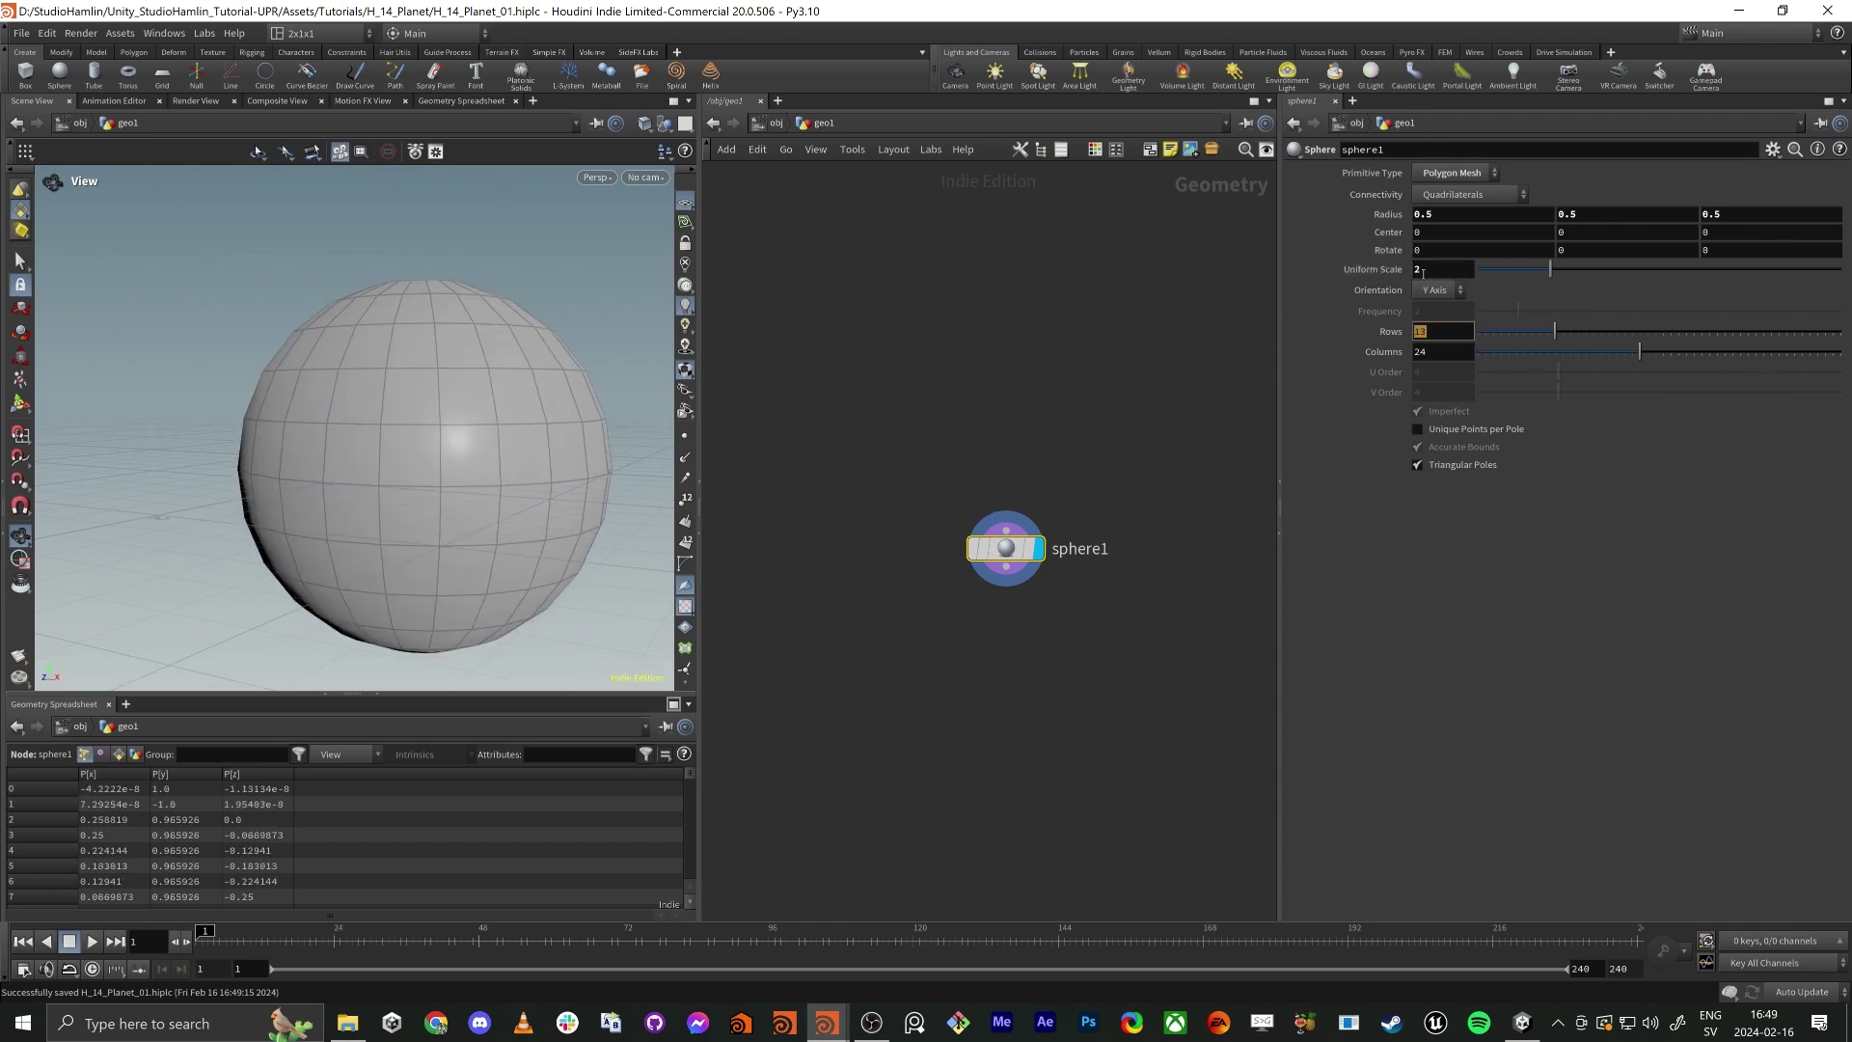
# Try the Primitive type on the sphere, and switch it to Polygon with a frequency of 20.
pyautogui.click(1446, 174)
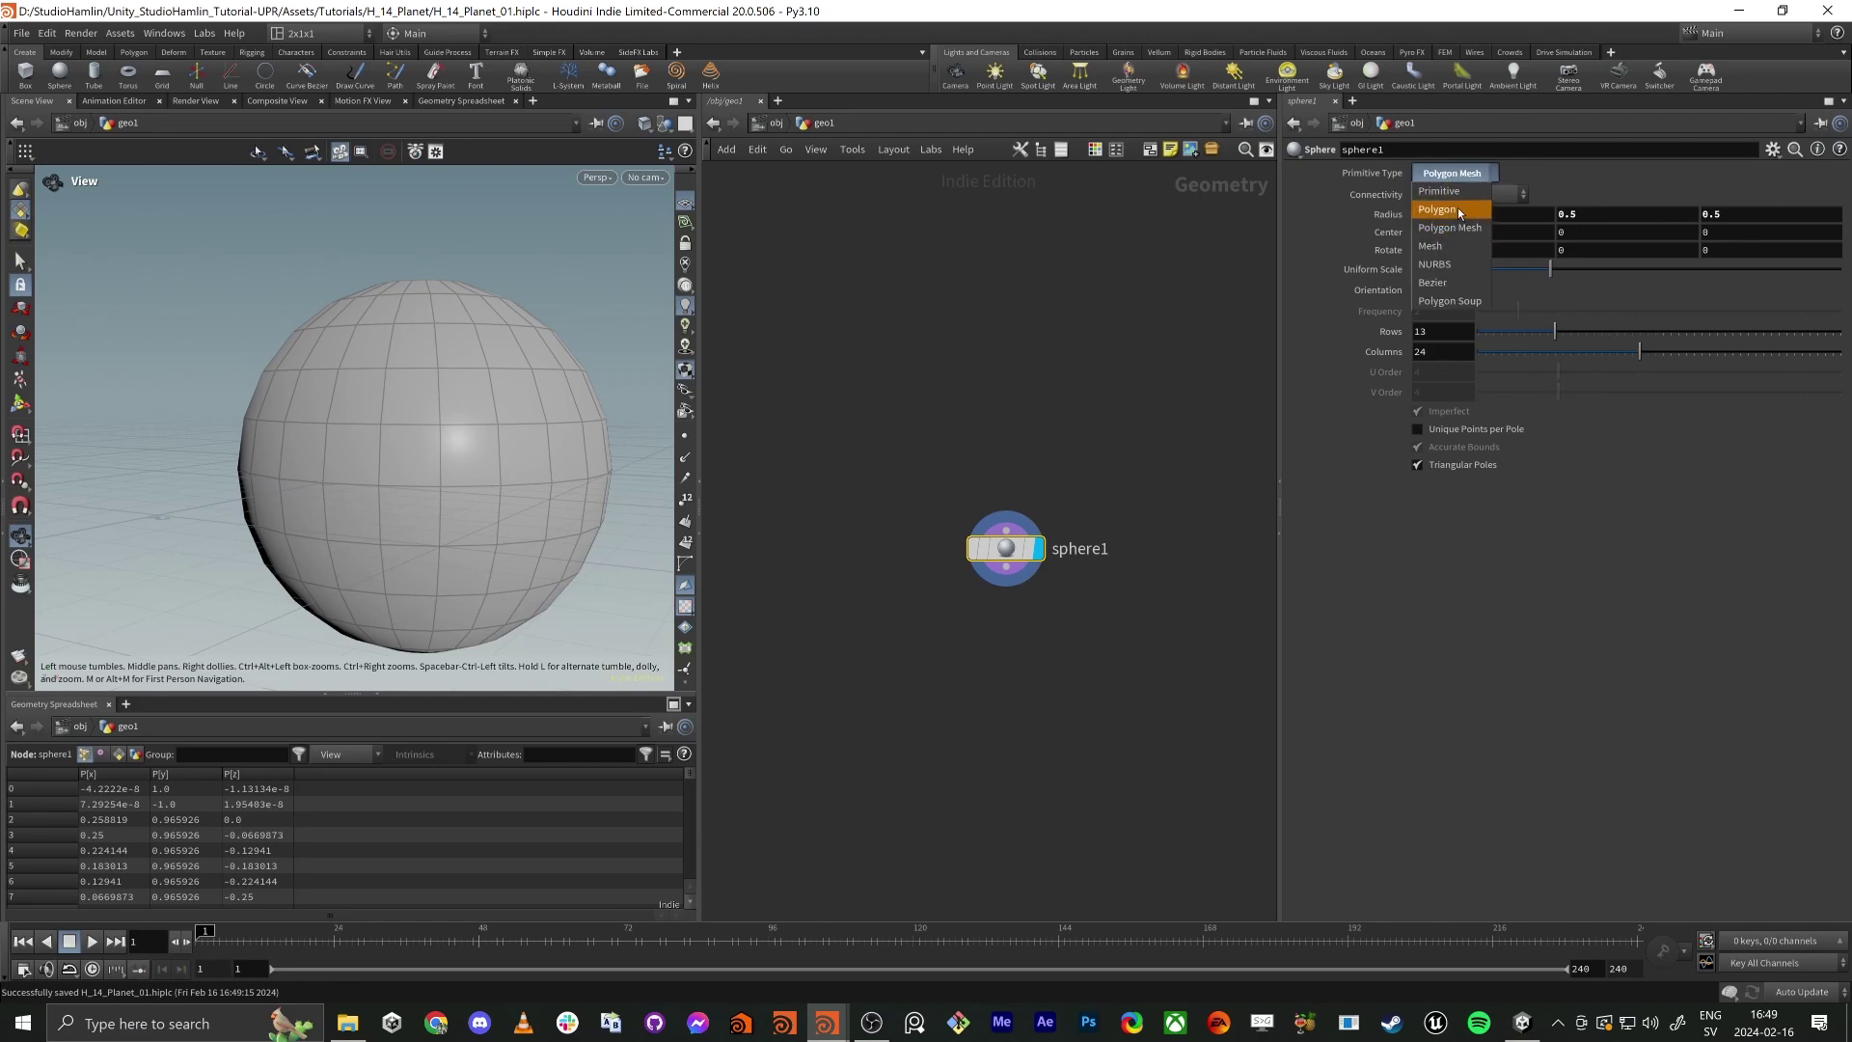
pyautogui.click(1463, 192)
pyautogui.click(1470, 176)
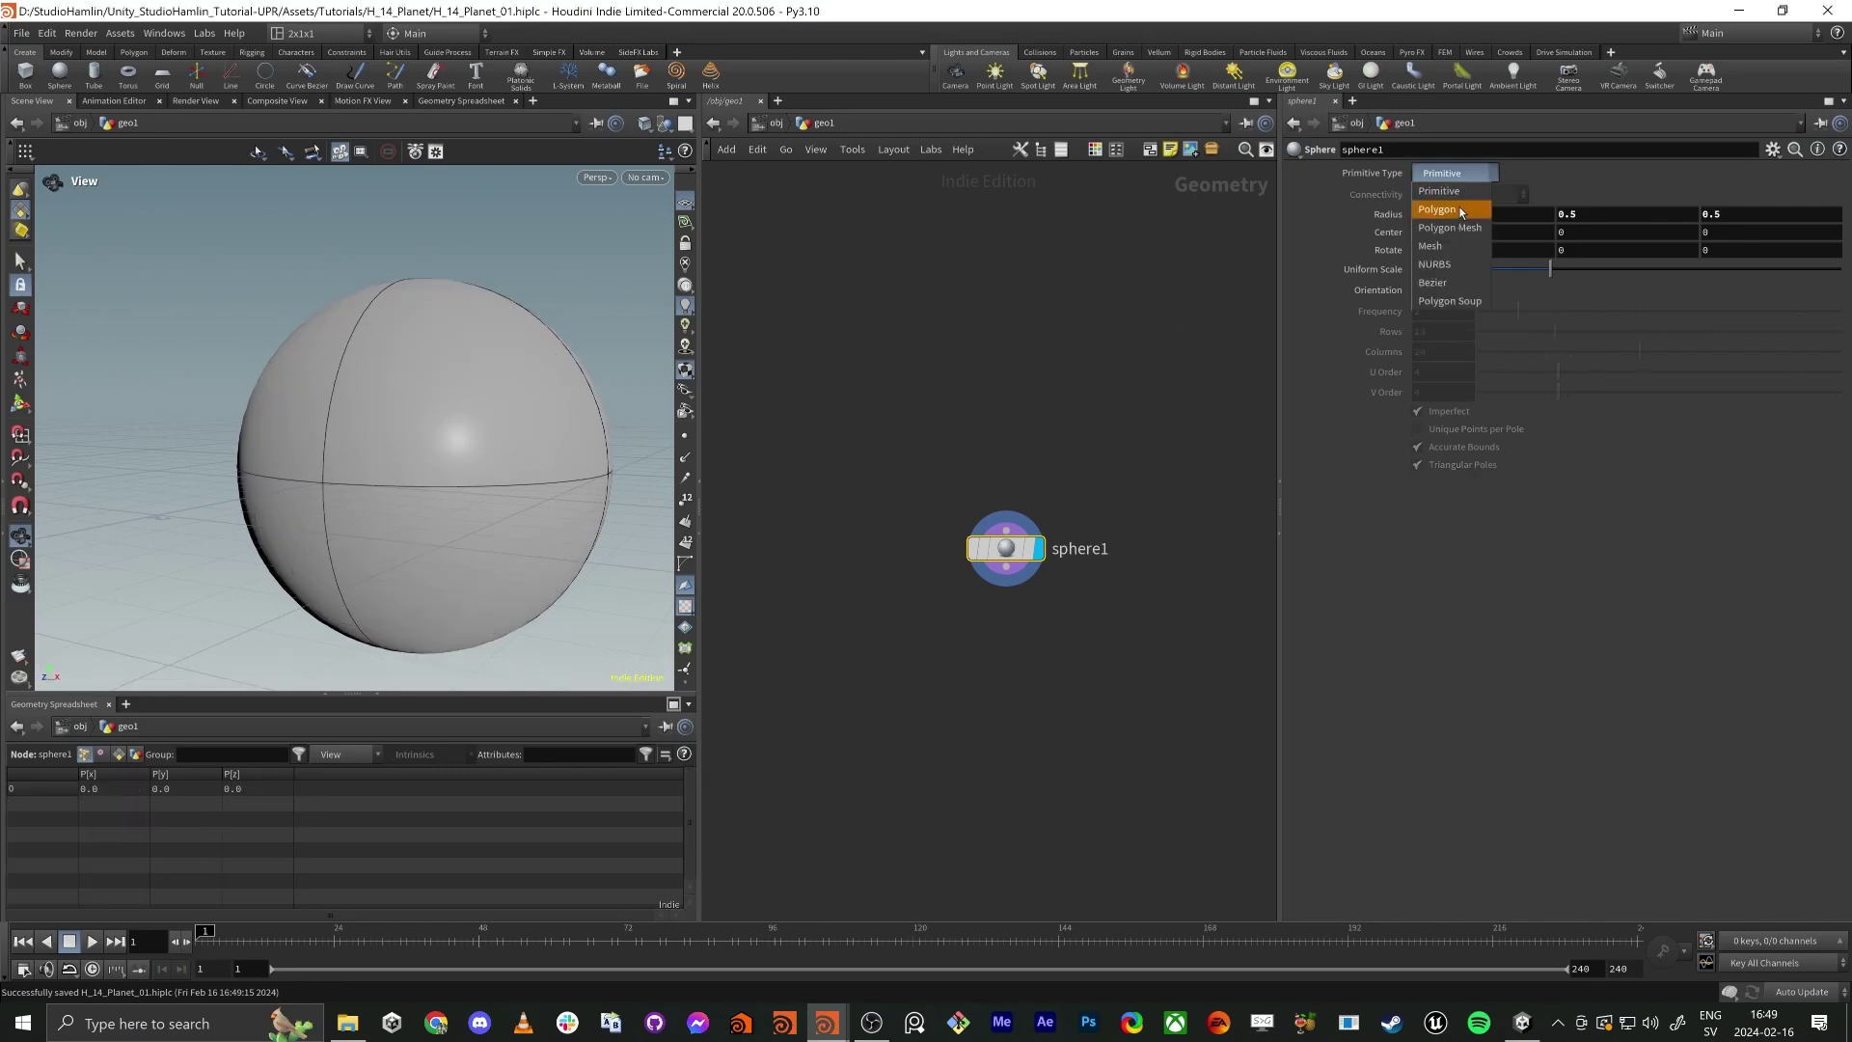
pyautogui.click(1459, 195)
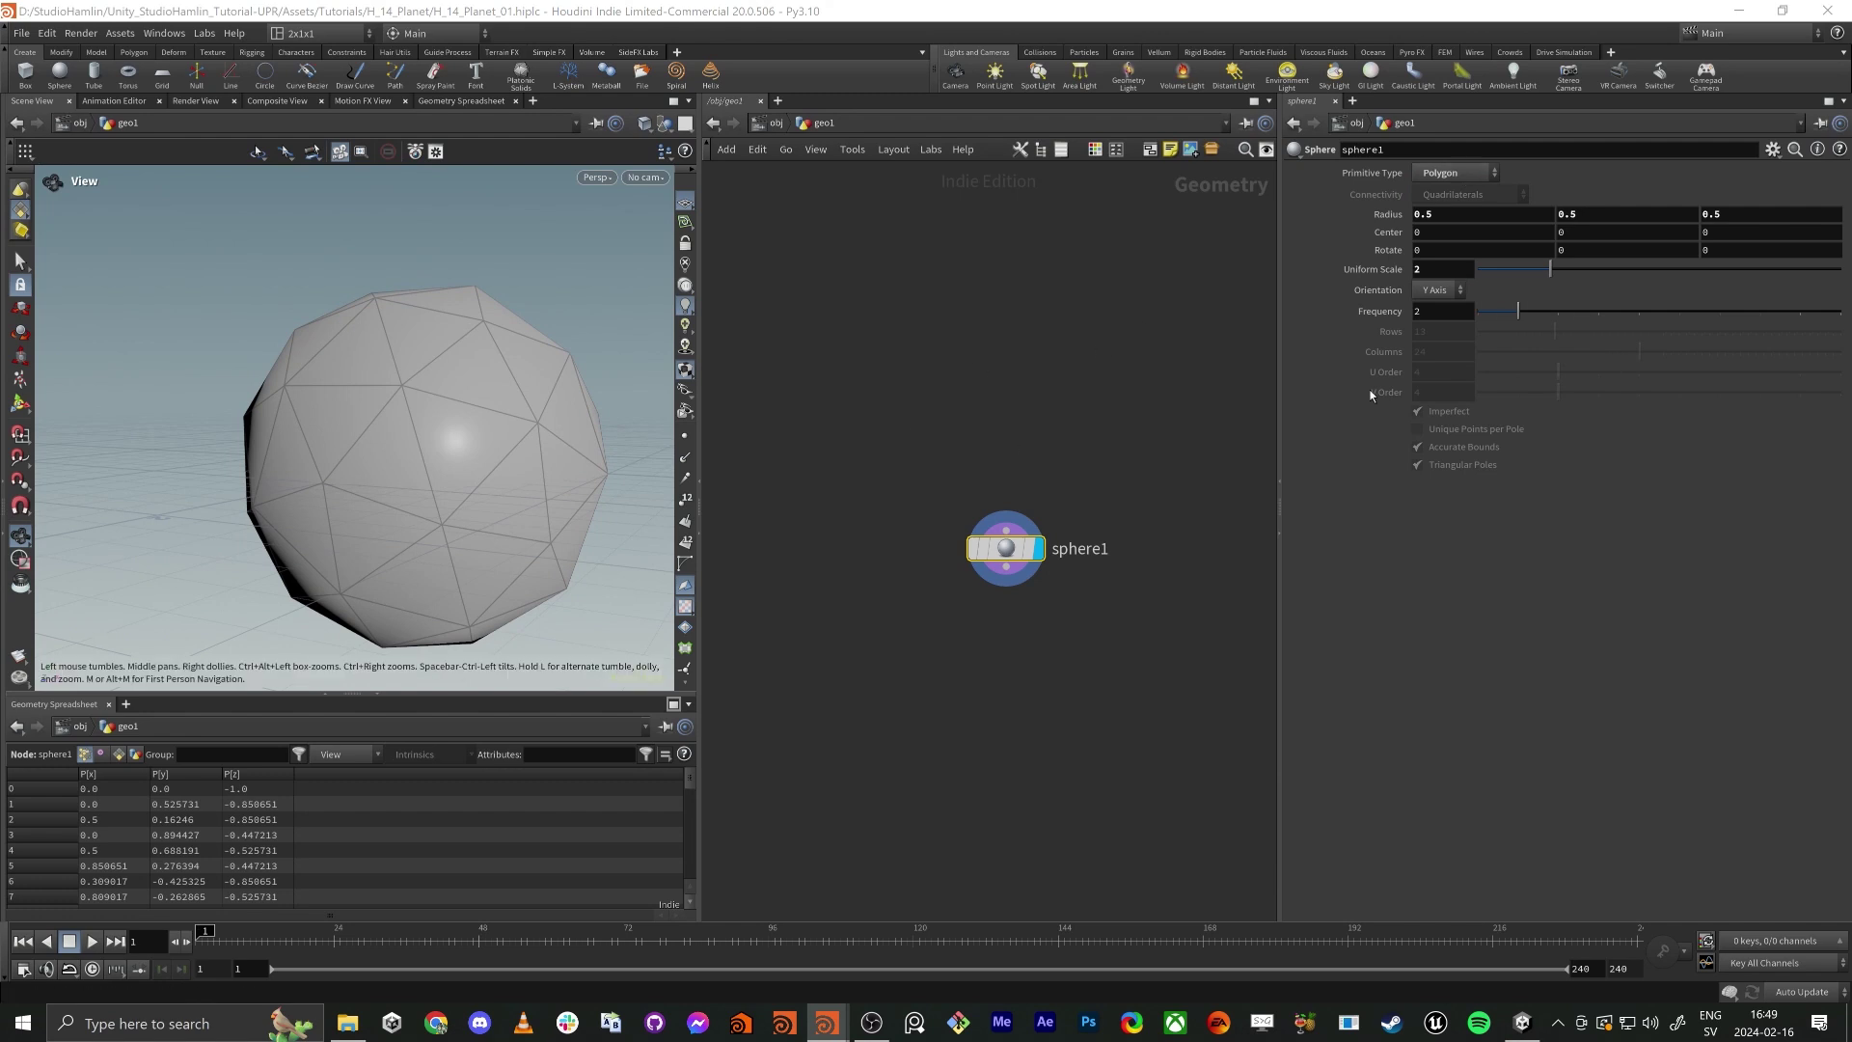
pyautogui.moveTo(1537, 308); pyautogui.dragTo(1839, 310)
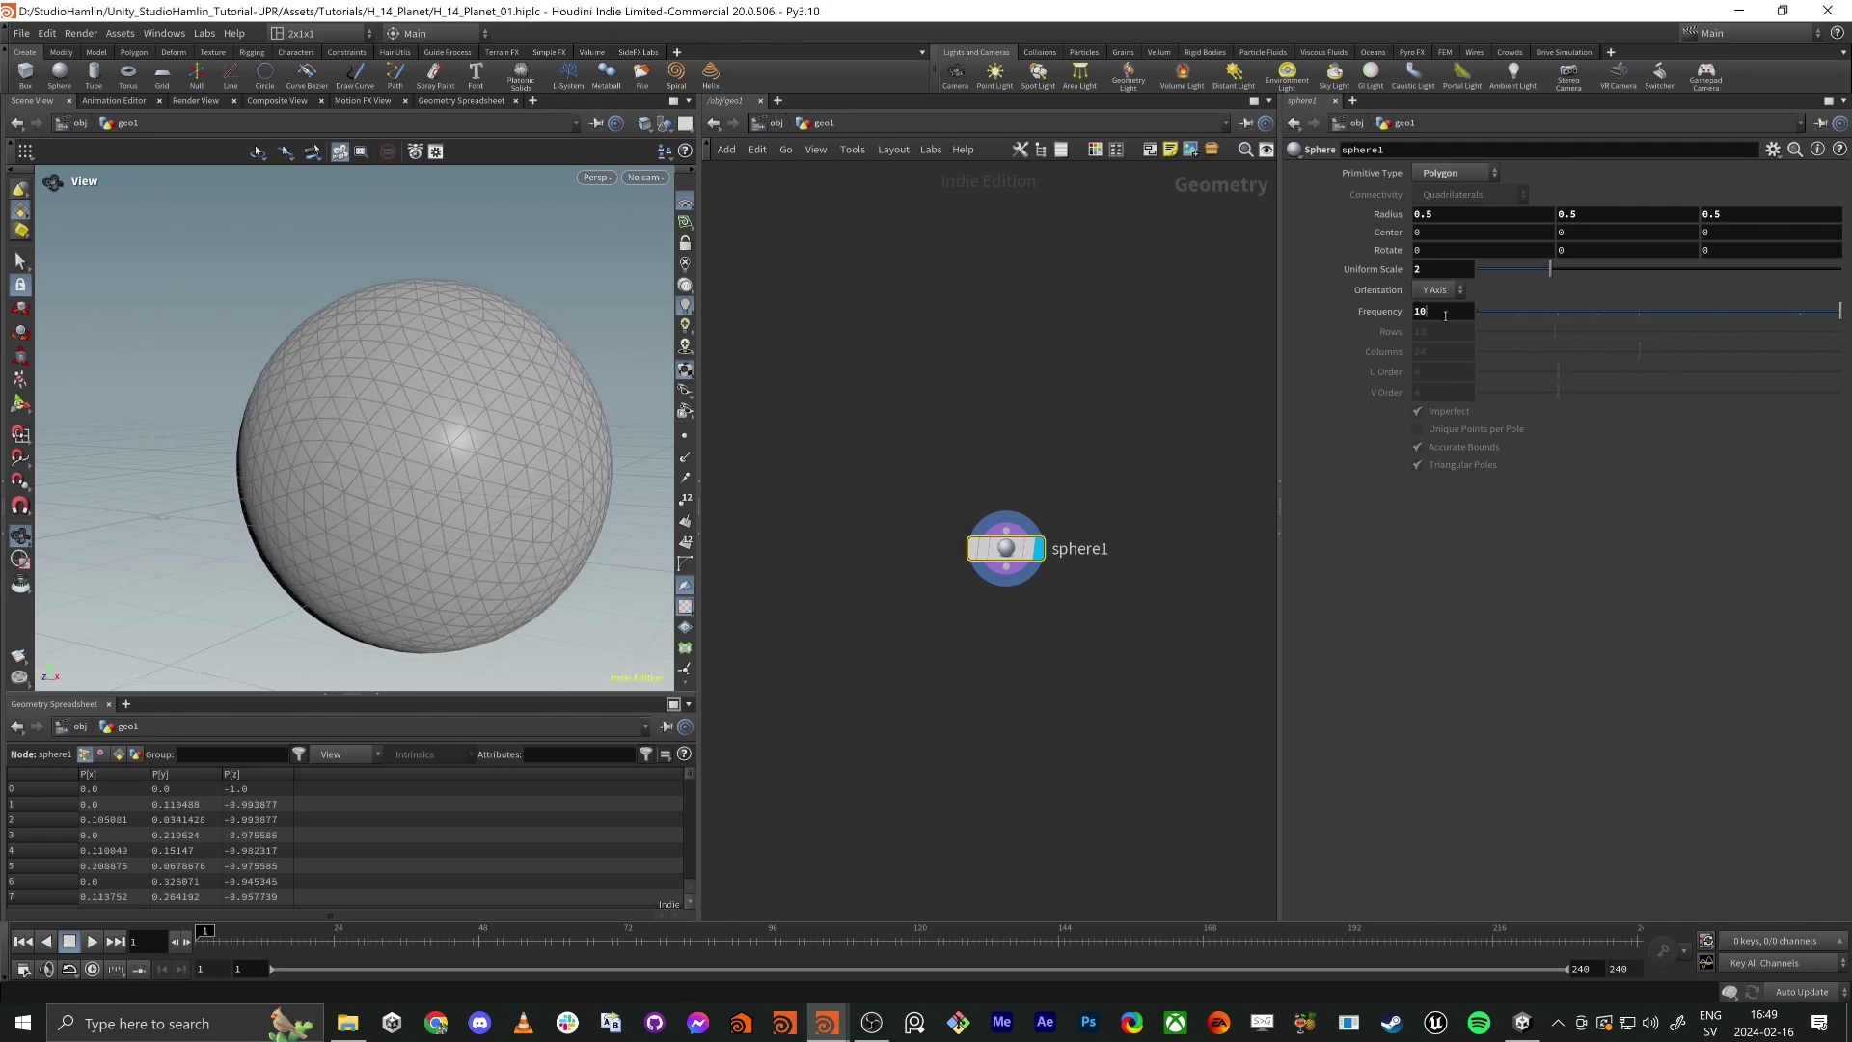
pyautogui.write('20')
pyautogui.press('Return')
pyautogui.moveTo(386, 405); pyautogui.dragTo(442, 359)
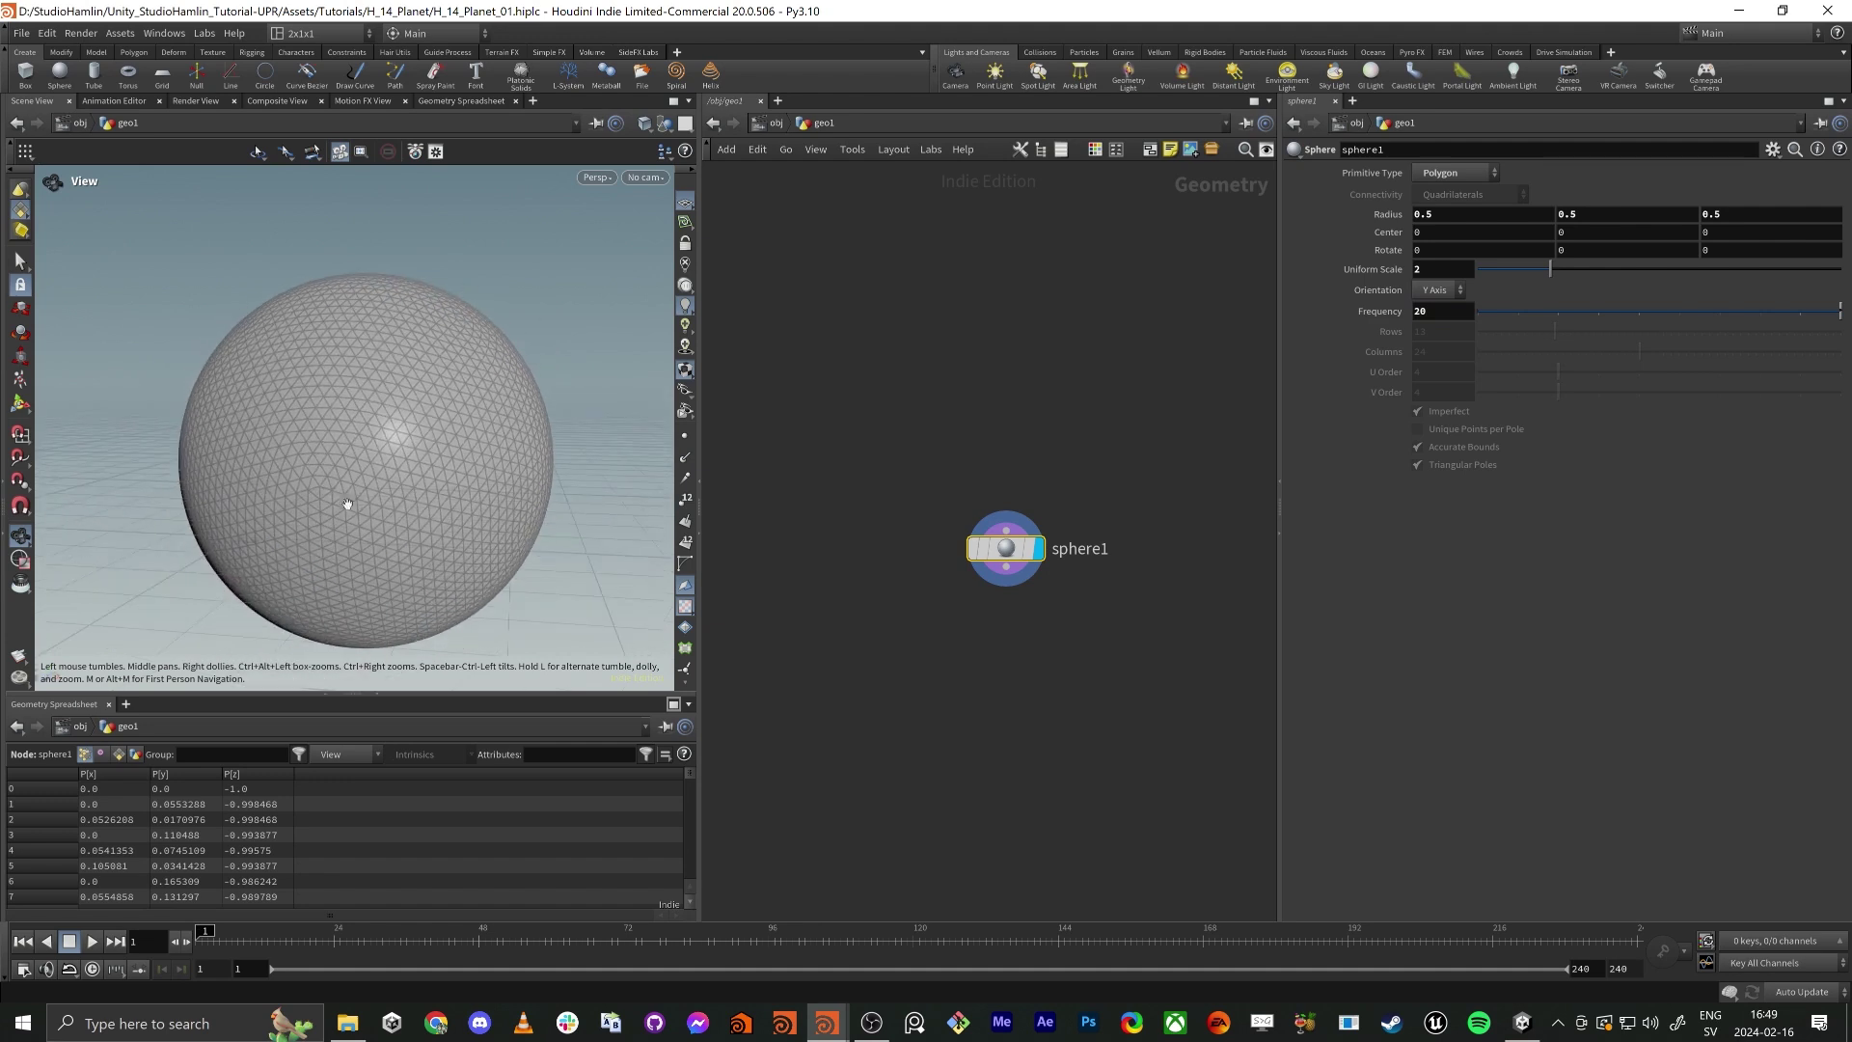
# Change the sphere to Polygon Mesh with 48 rows and 48 columns.
pyautogui.click(1433, 189)
pyautogui.click(1459, 228)
pyautogui.moveTo(584, 340); pyautogui.dragTo(785, 248)
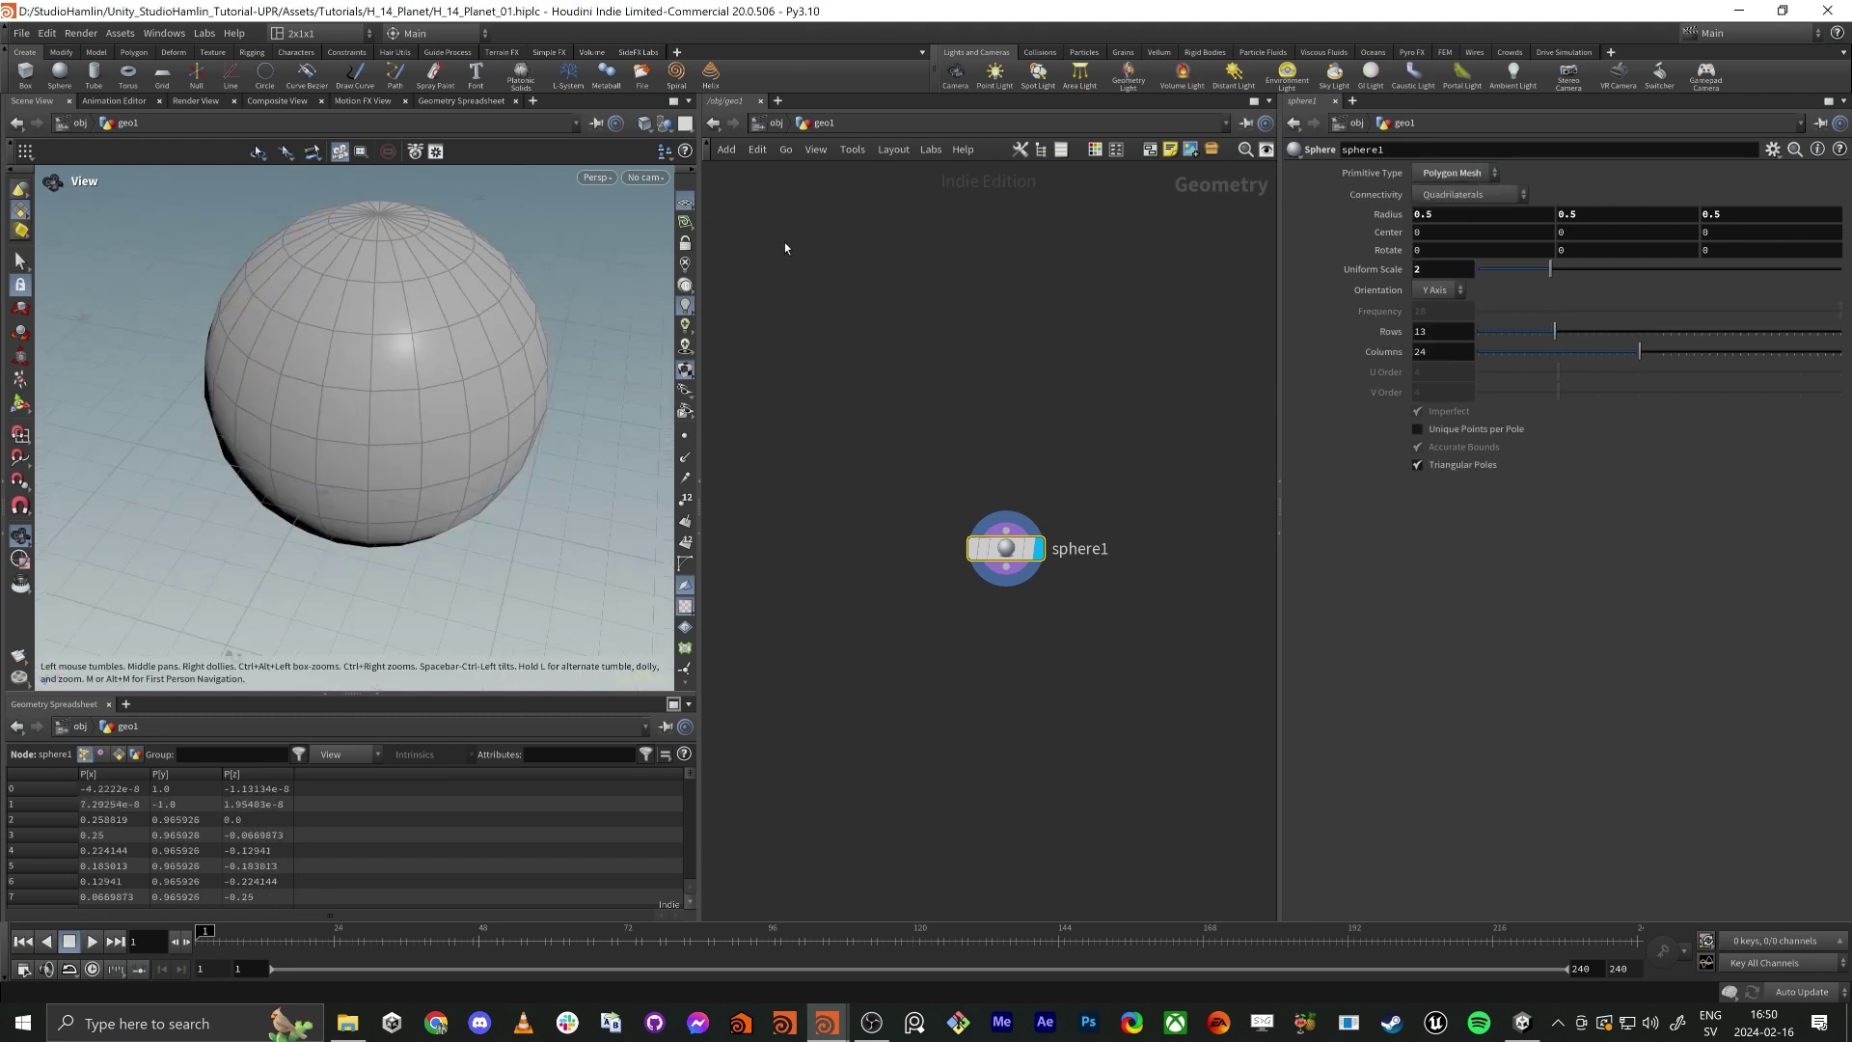
pyautogui.click(1825, 333)
pyautogui.click(1826, 353)
pyautogui.moveTo(582, 331); pyautogui.dragTo(383, 425)
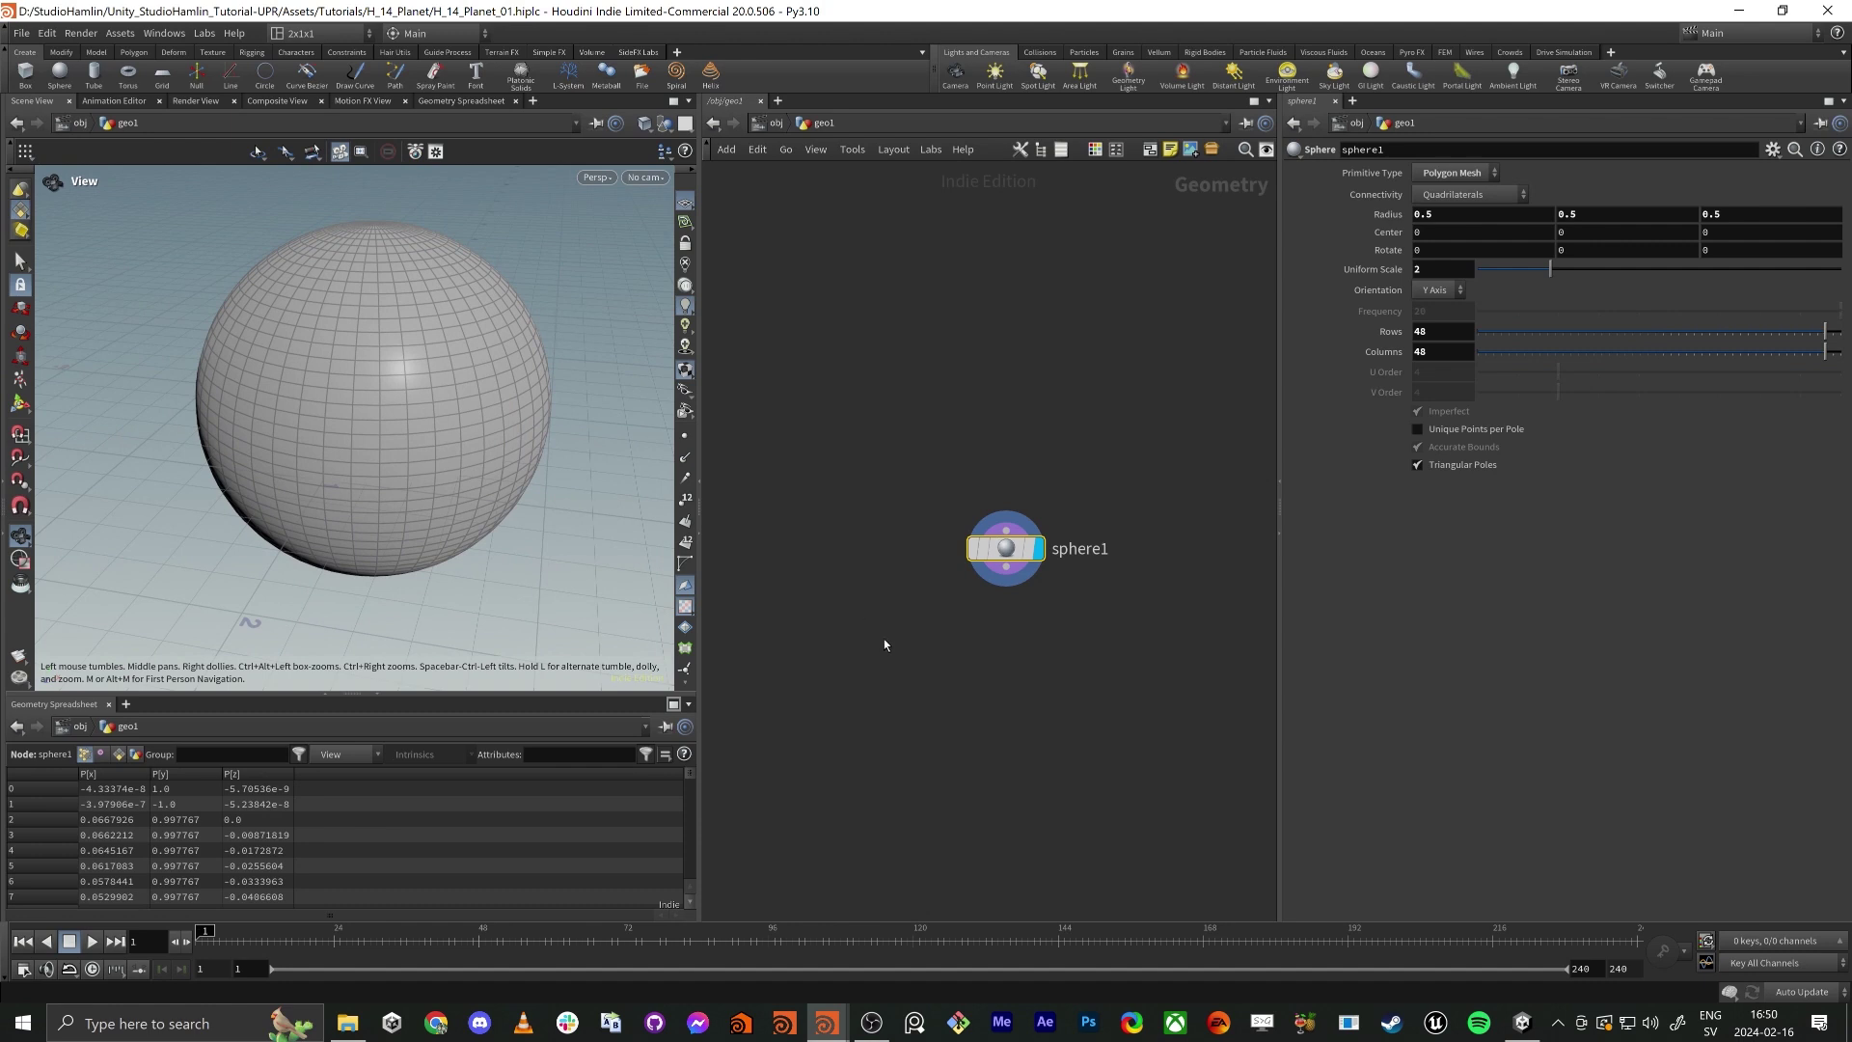
# Append a Remesh node to the sphere, set its target size to 0.02, and display its result.
pyautogui.press('Tab')
pyautogui.write('remesh')
pyautogui.press('Return')
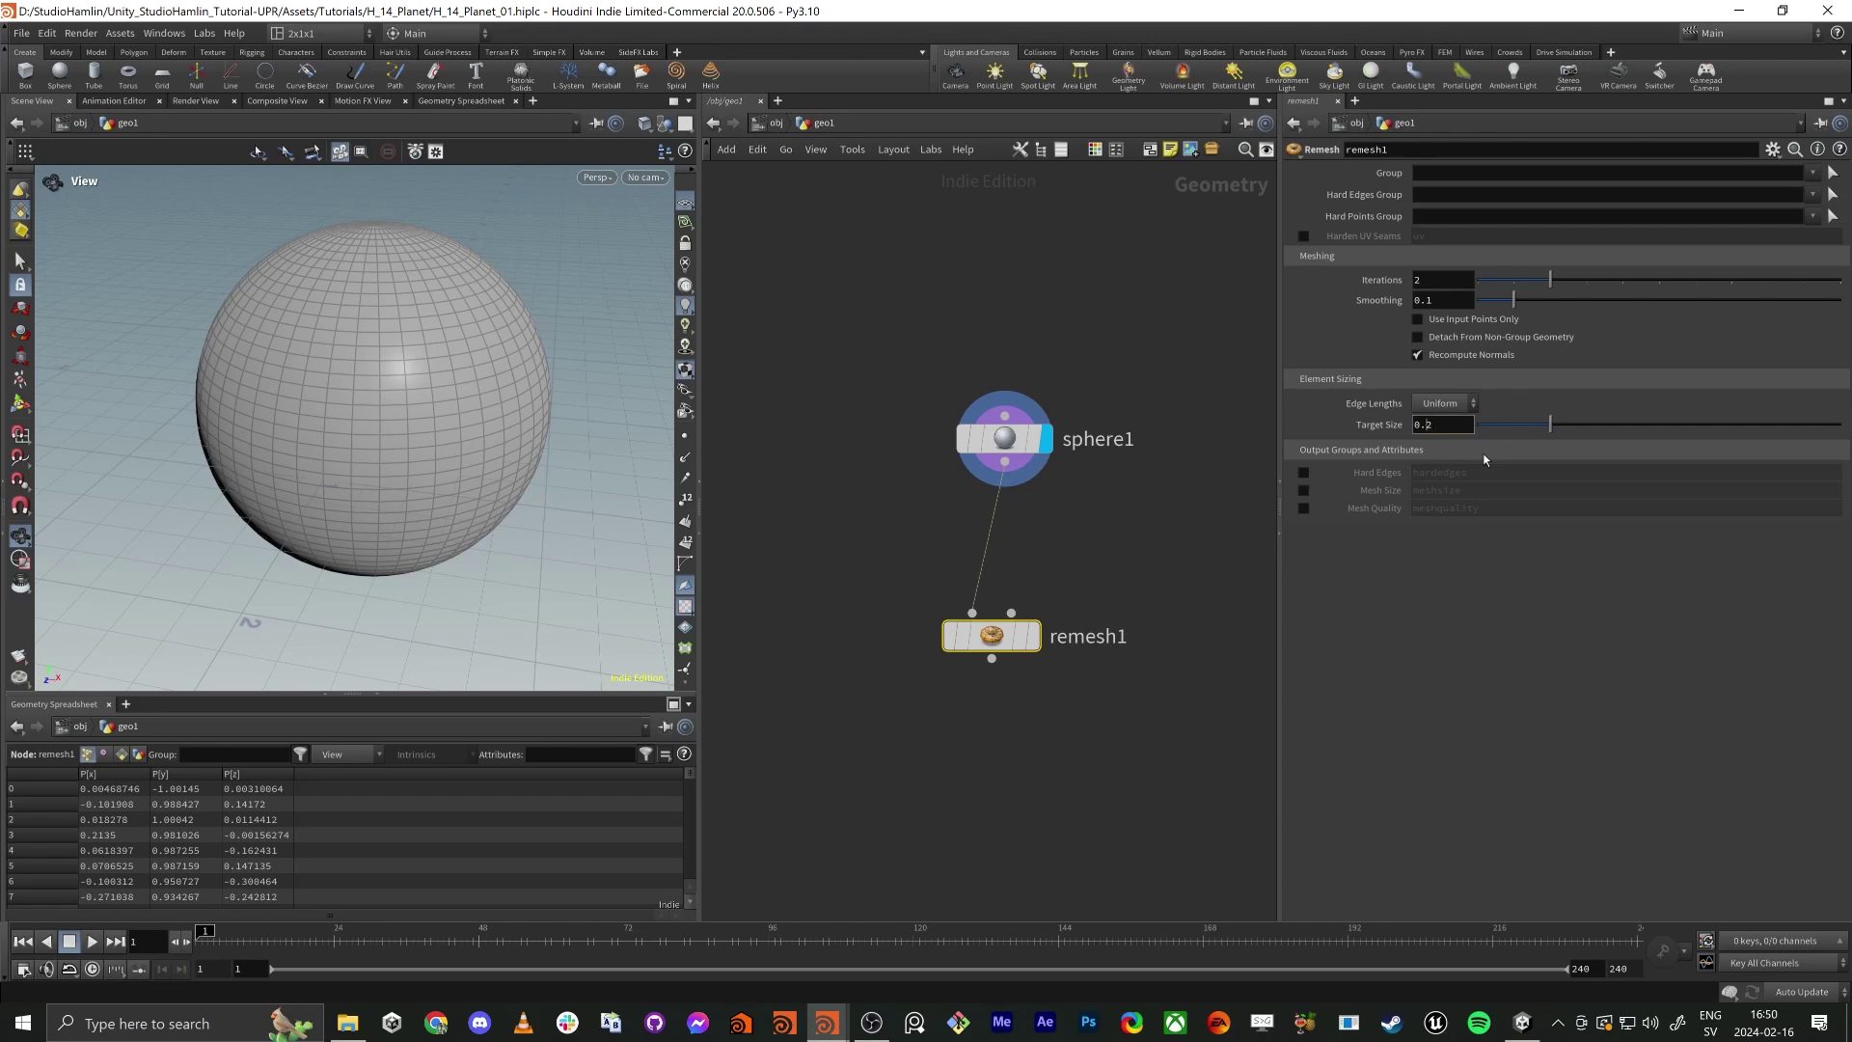
pyautogui.click(1042, 584)
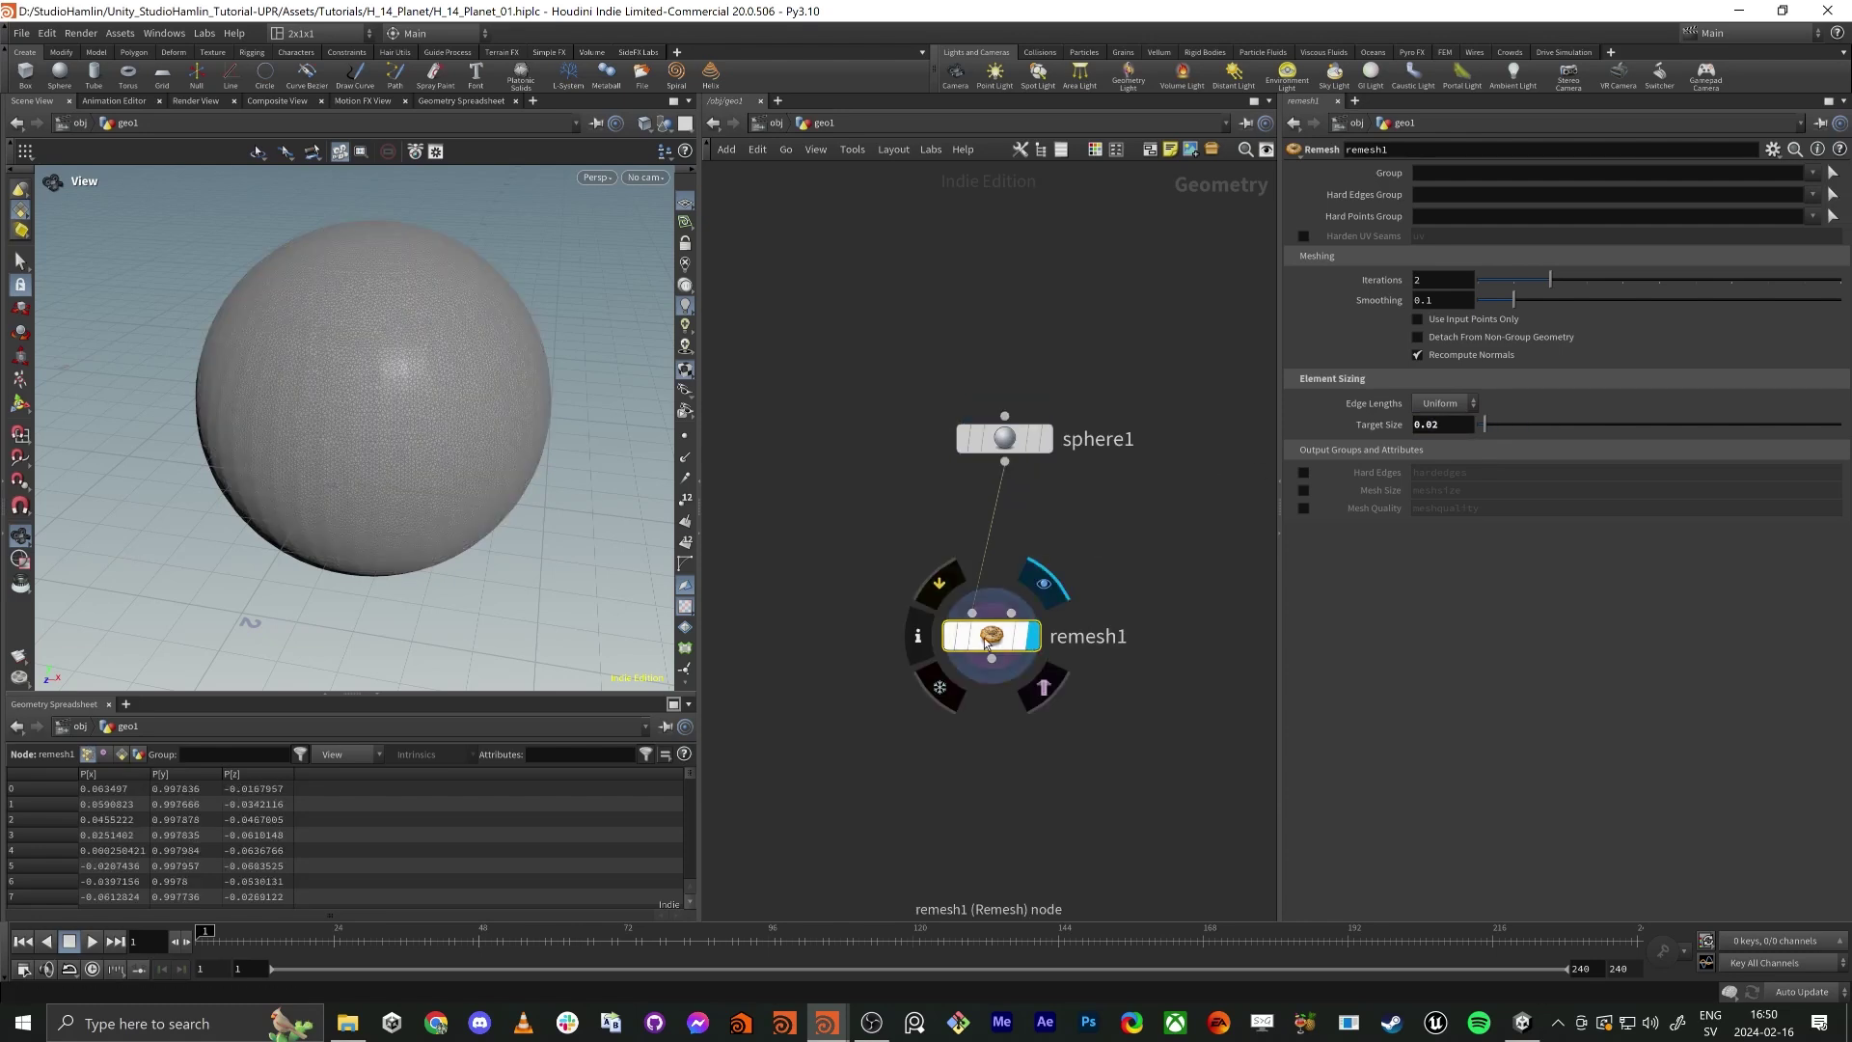
pyautogui.middleClick(993, 640)
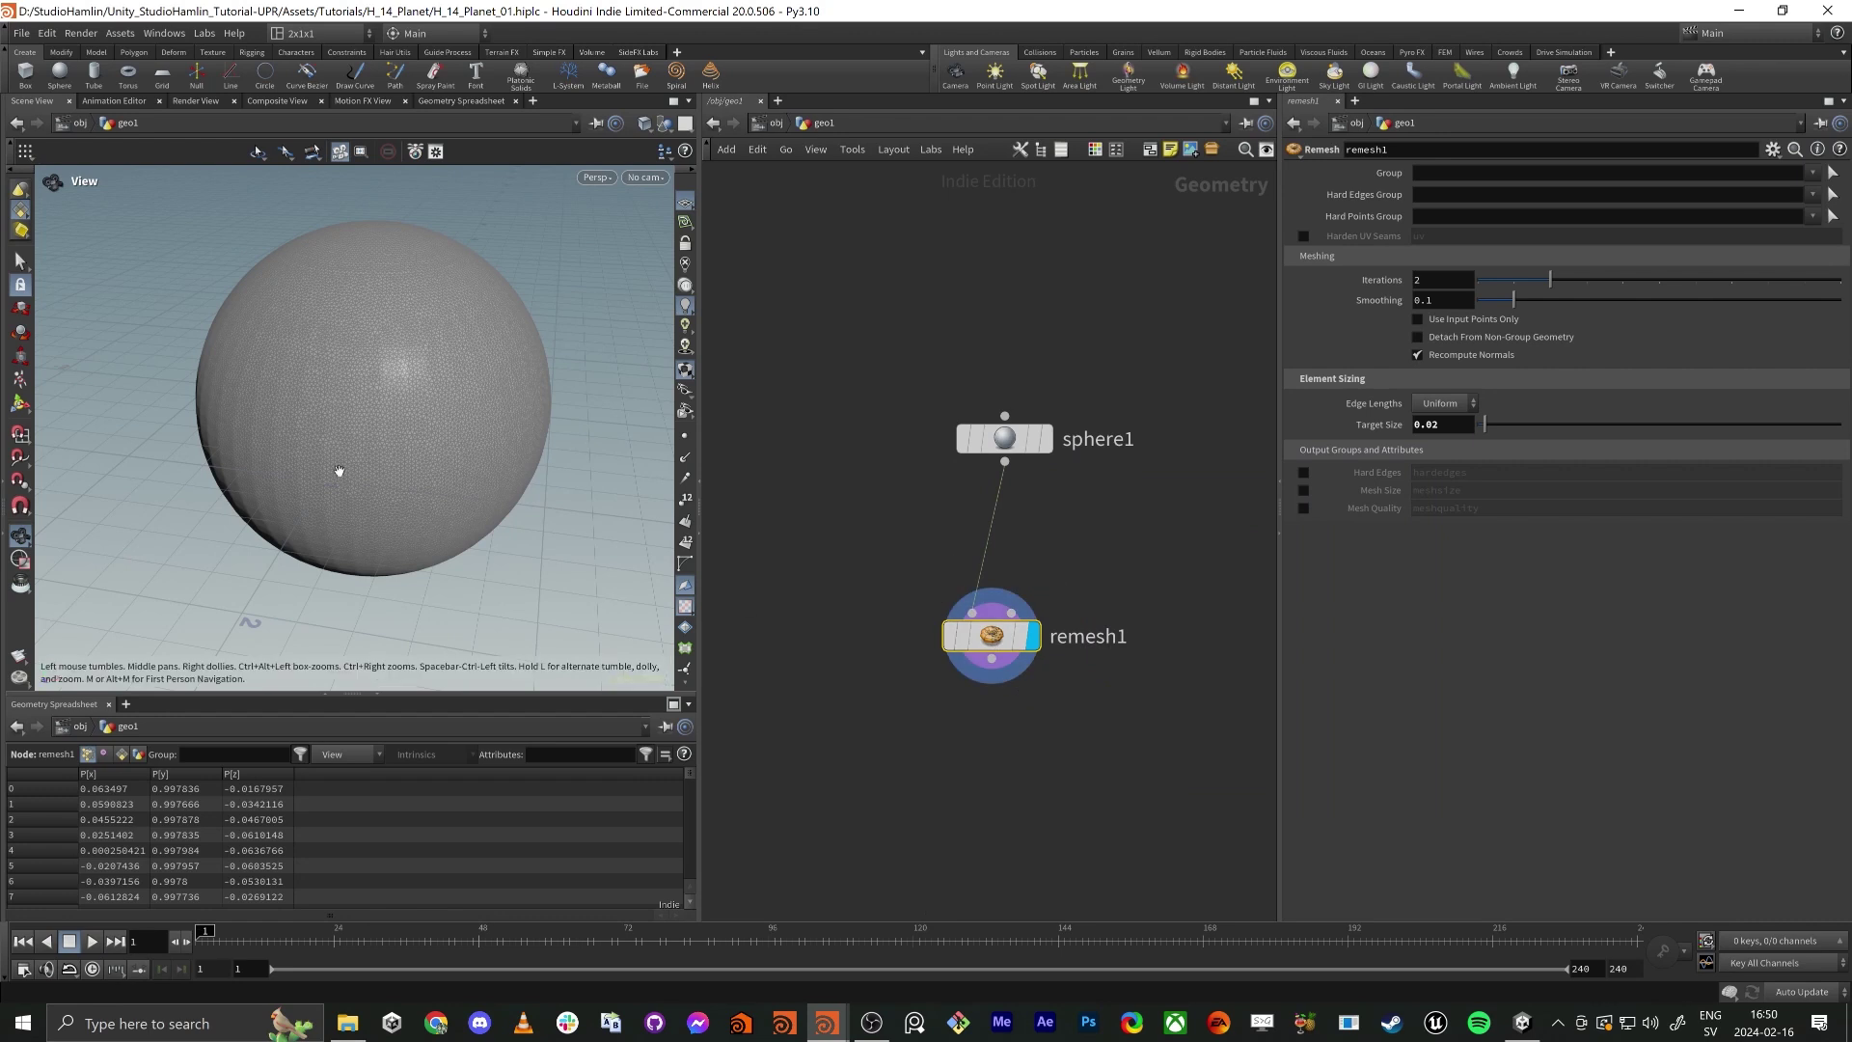
pyautogui.moveTo(269, 533); pyautogui.dragTo(248, 476)
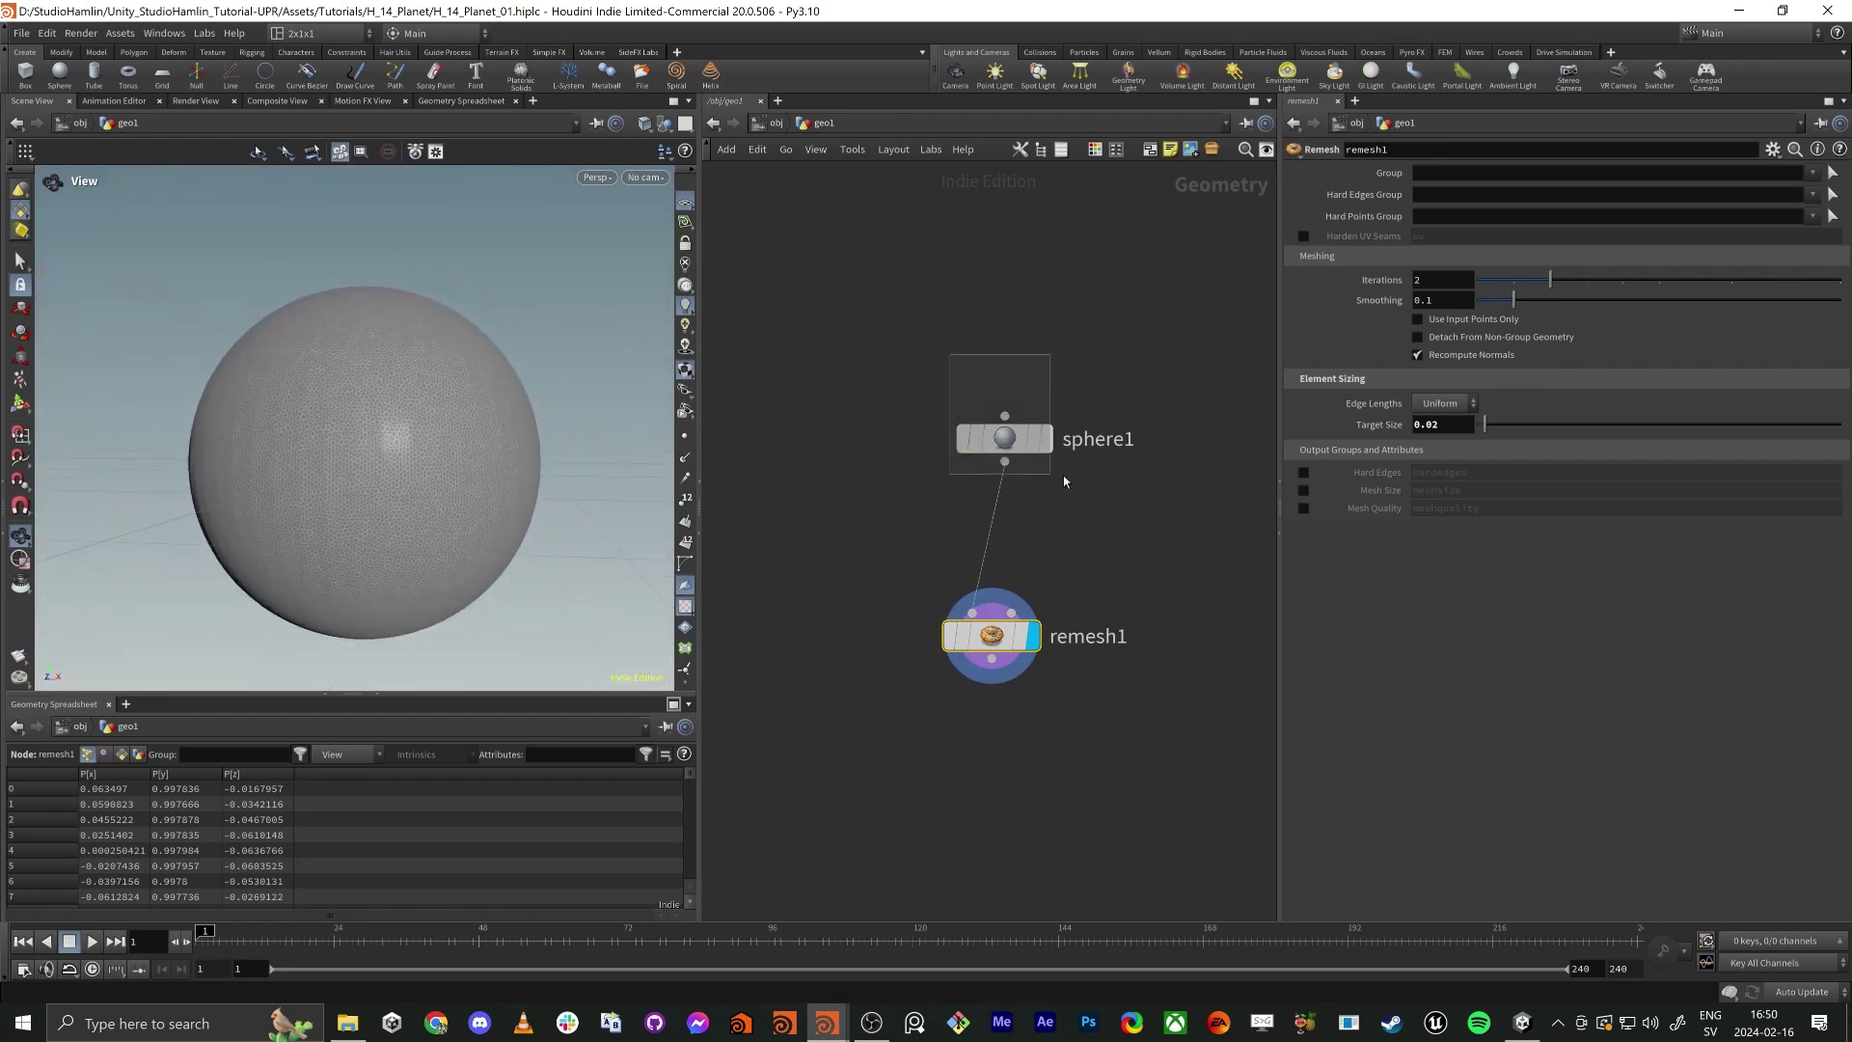
# Set the Remesh node's iterations to 5 and smoothing to 0.272 for a more even mesh.
pyautogui.click(1027, 440)
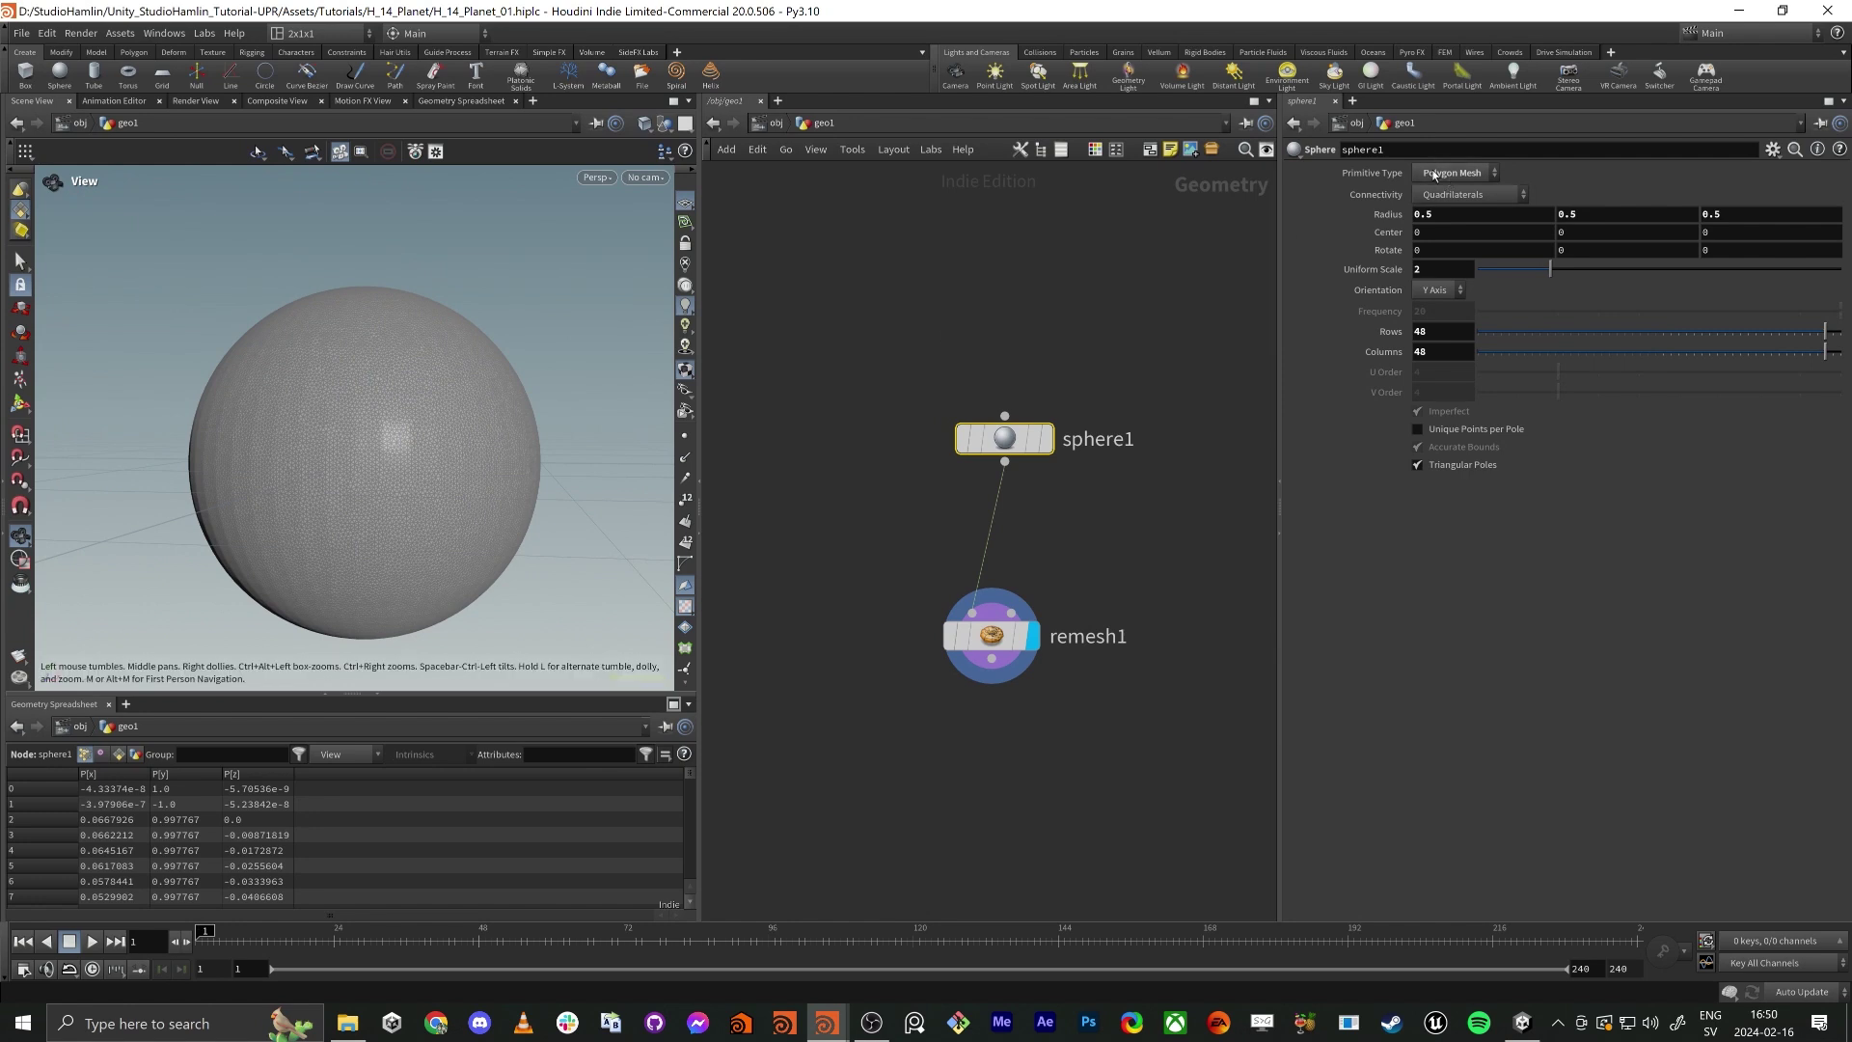
pyautogui.moveTo(360, 448); pyautogui.dragTo(297, 474)
pyautogui.moveTo(885, 534); pyautogui.dragTo(1011, 673)
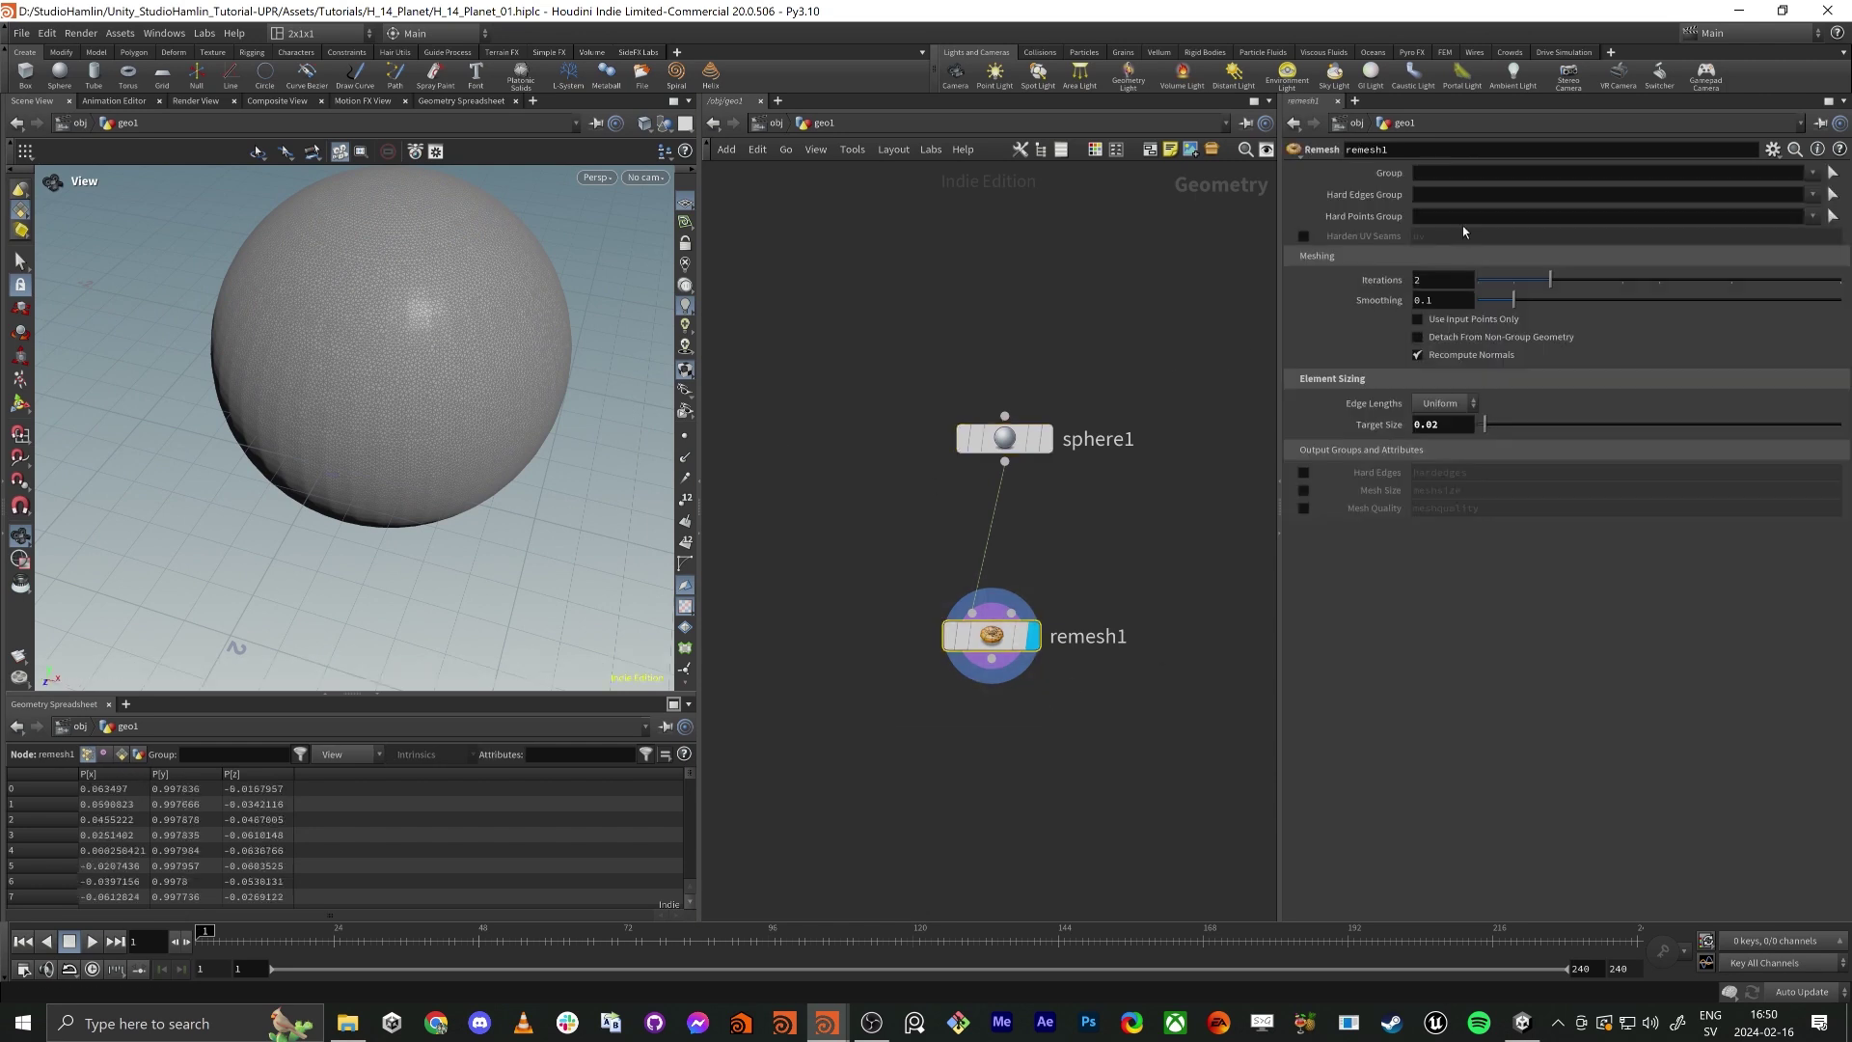
pyautogui.click(1577, 301)
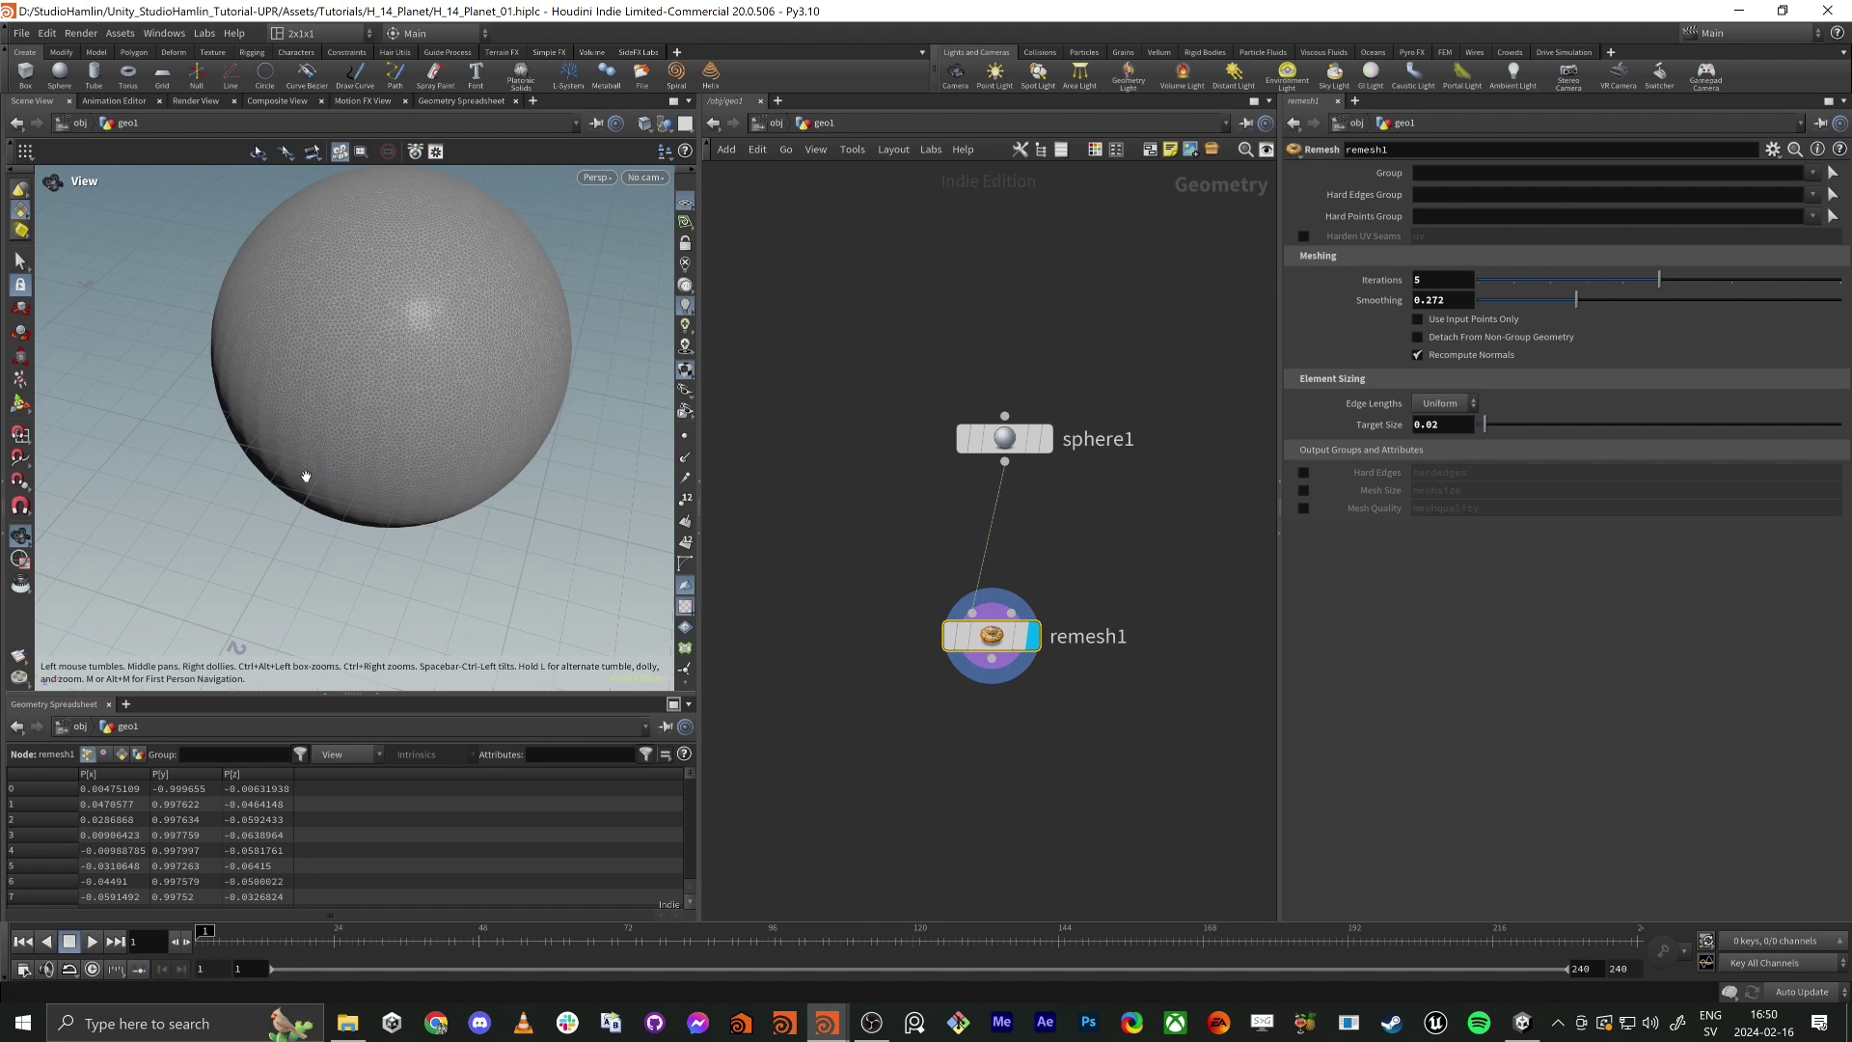
pyautogui.moveTo(306, 476); pyautogui.dragTo(400, 541, button='middle')
pyautogui.scroll(4, 399, 541)
pyautogui.moveTo(399, 541); pyautogui.dragTo(331, 513)
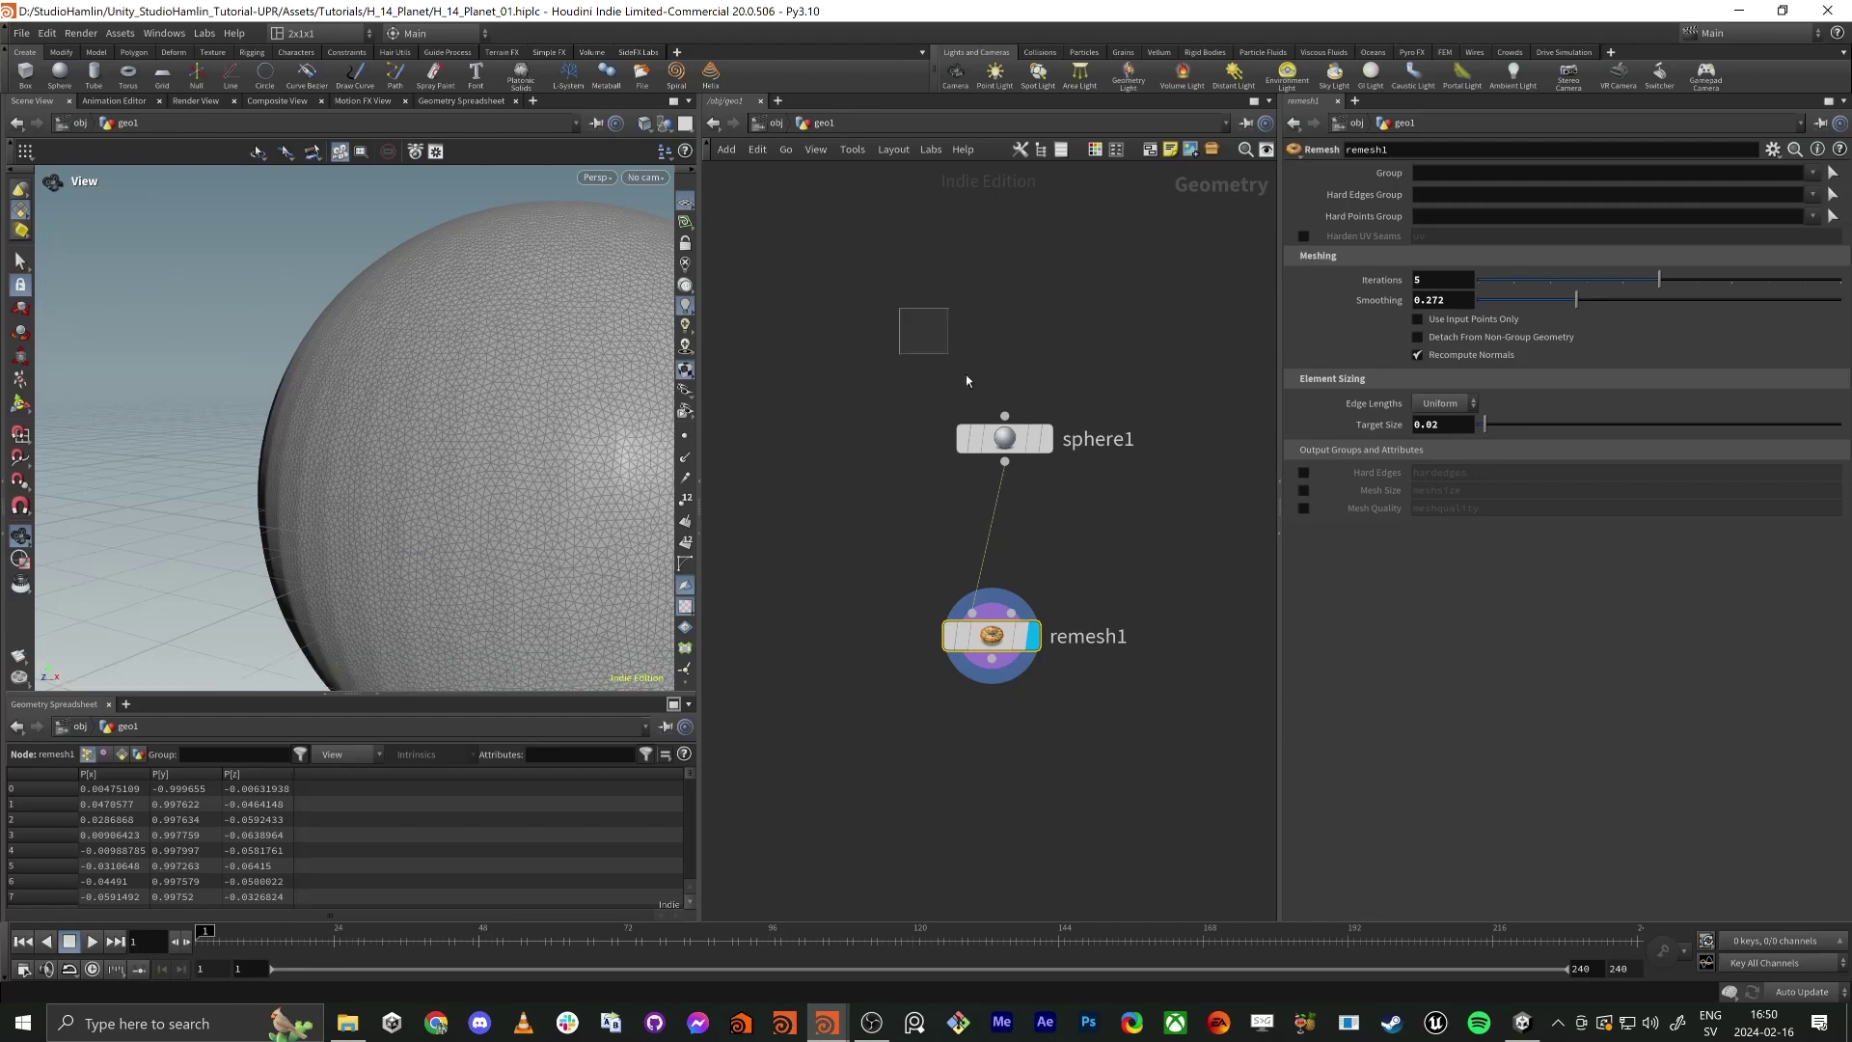
# Set the sphere node's primitive type back to Polygon and inspect the remeshed surface.
pyautogui.moveTo(966, 380); pyautogui.dragTo(1057, 463)
pyautogui.click(1440, 174)
pyautogui.click(1449, 216)
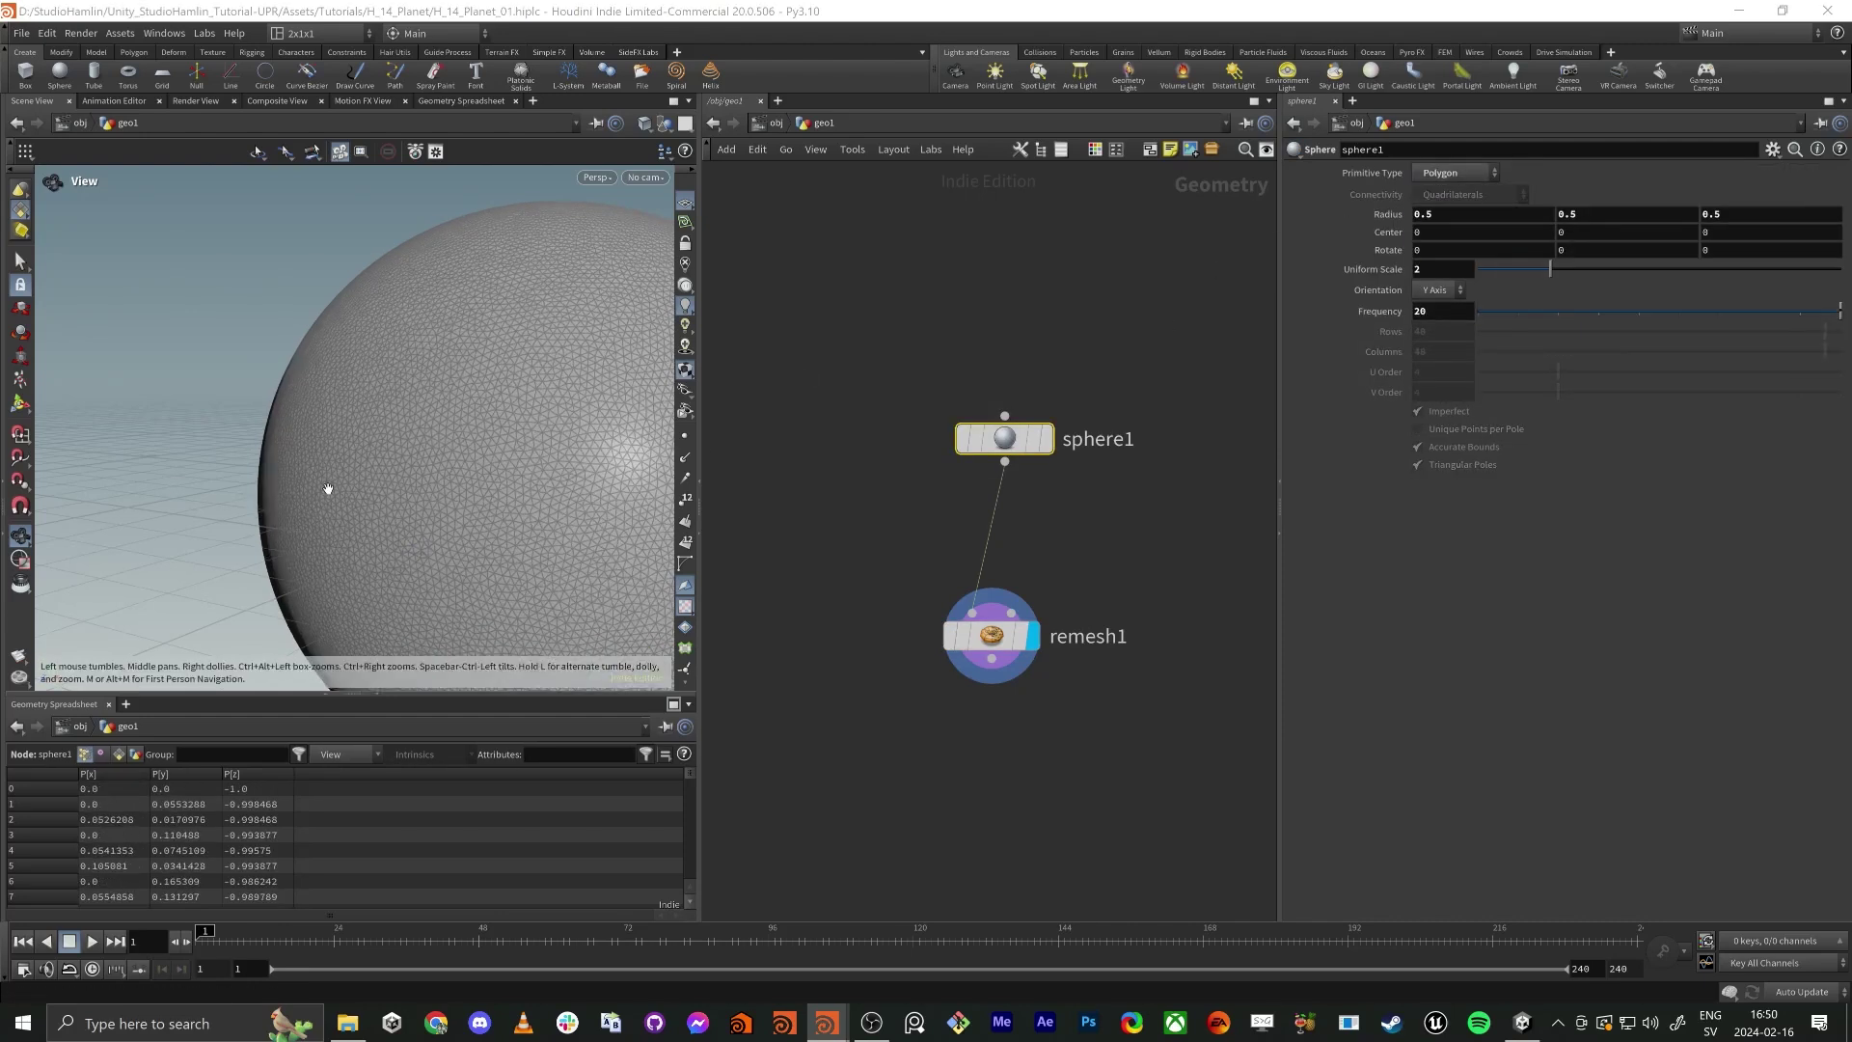
pyautogui.moveTo(360, 467); pyautogui.dragTo(412, 498)
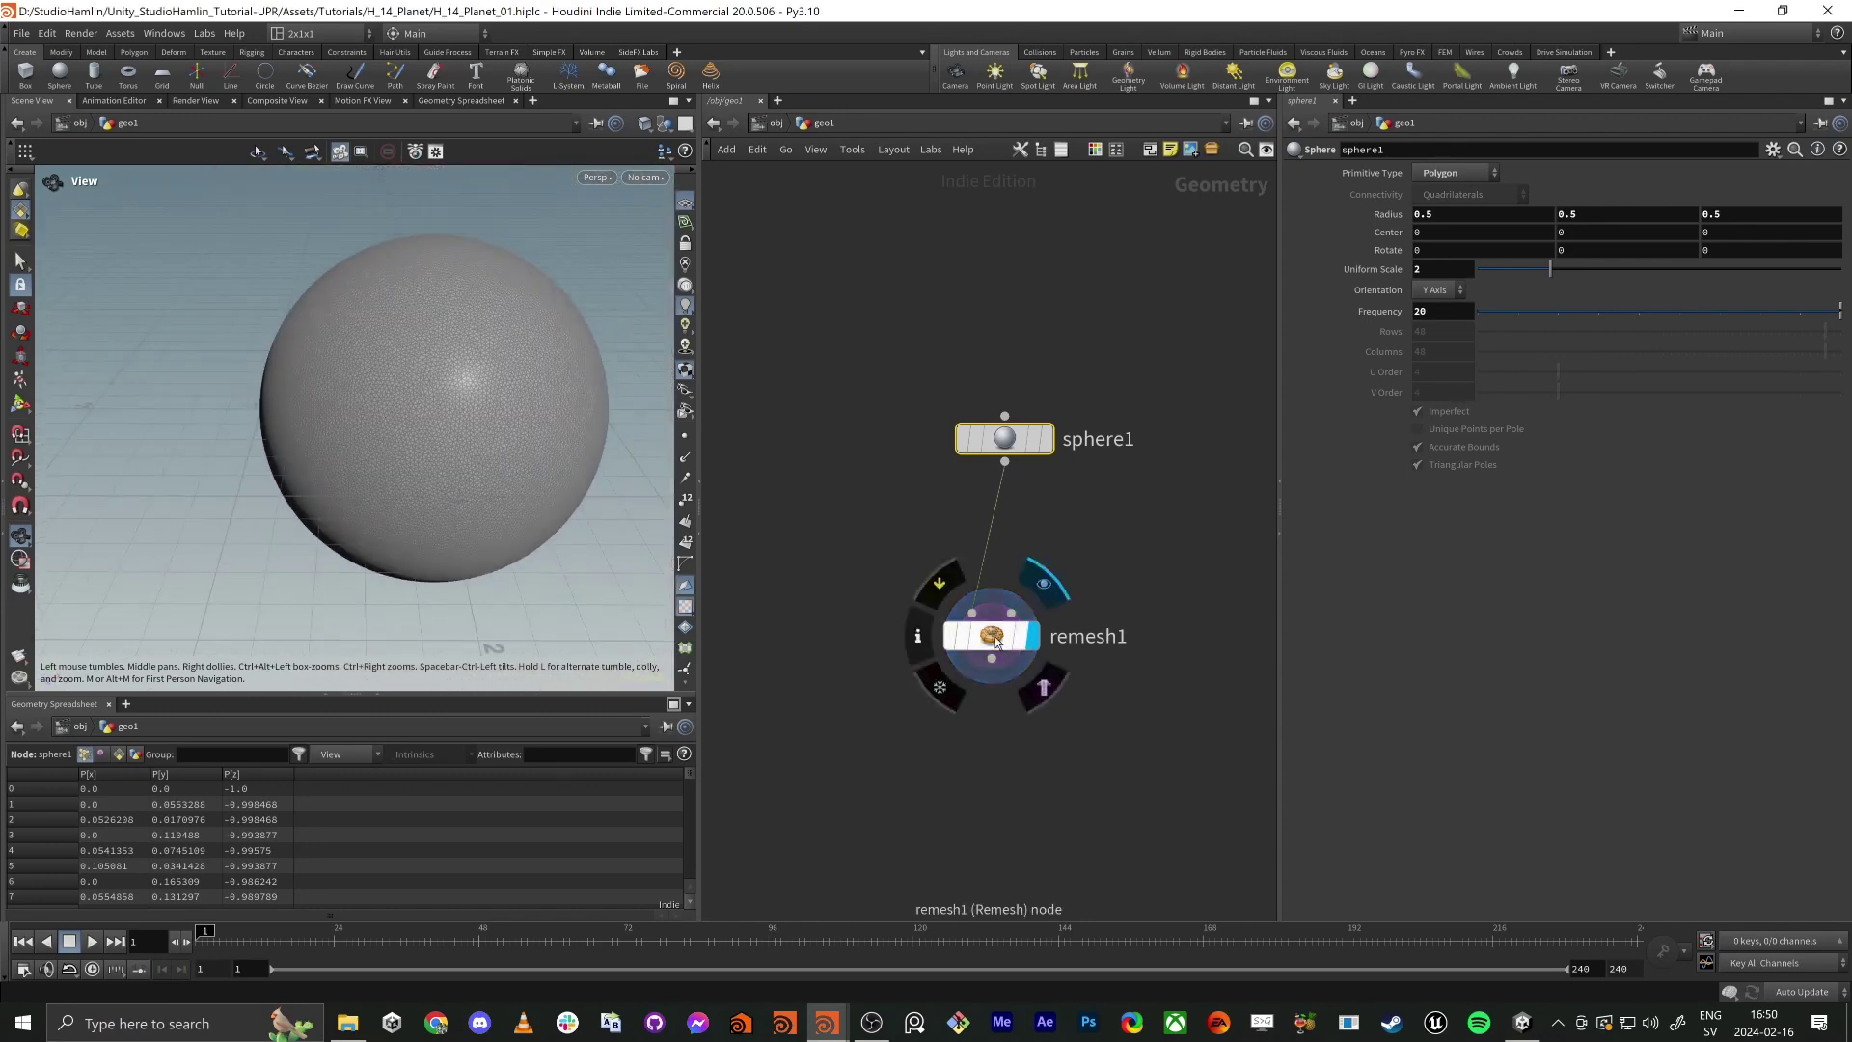
# Move the Remesh node closer to the sphere node and connect a Point VOP node to its output.
pyautogui.moveTo(998, 639); pyautogui.dragTo(1022, 542)
pyautogui.moveTo(1056, 741); pyautogui.dragTo(1044, 586, button='middle')
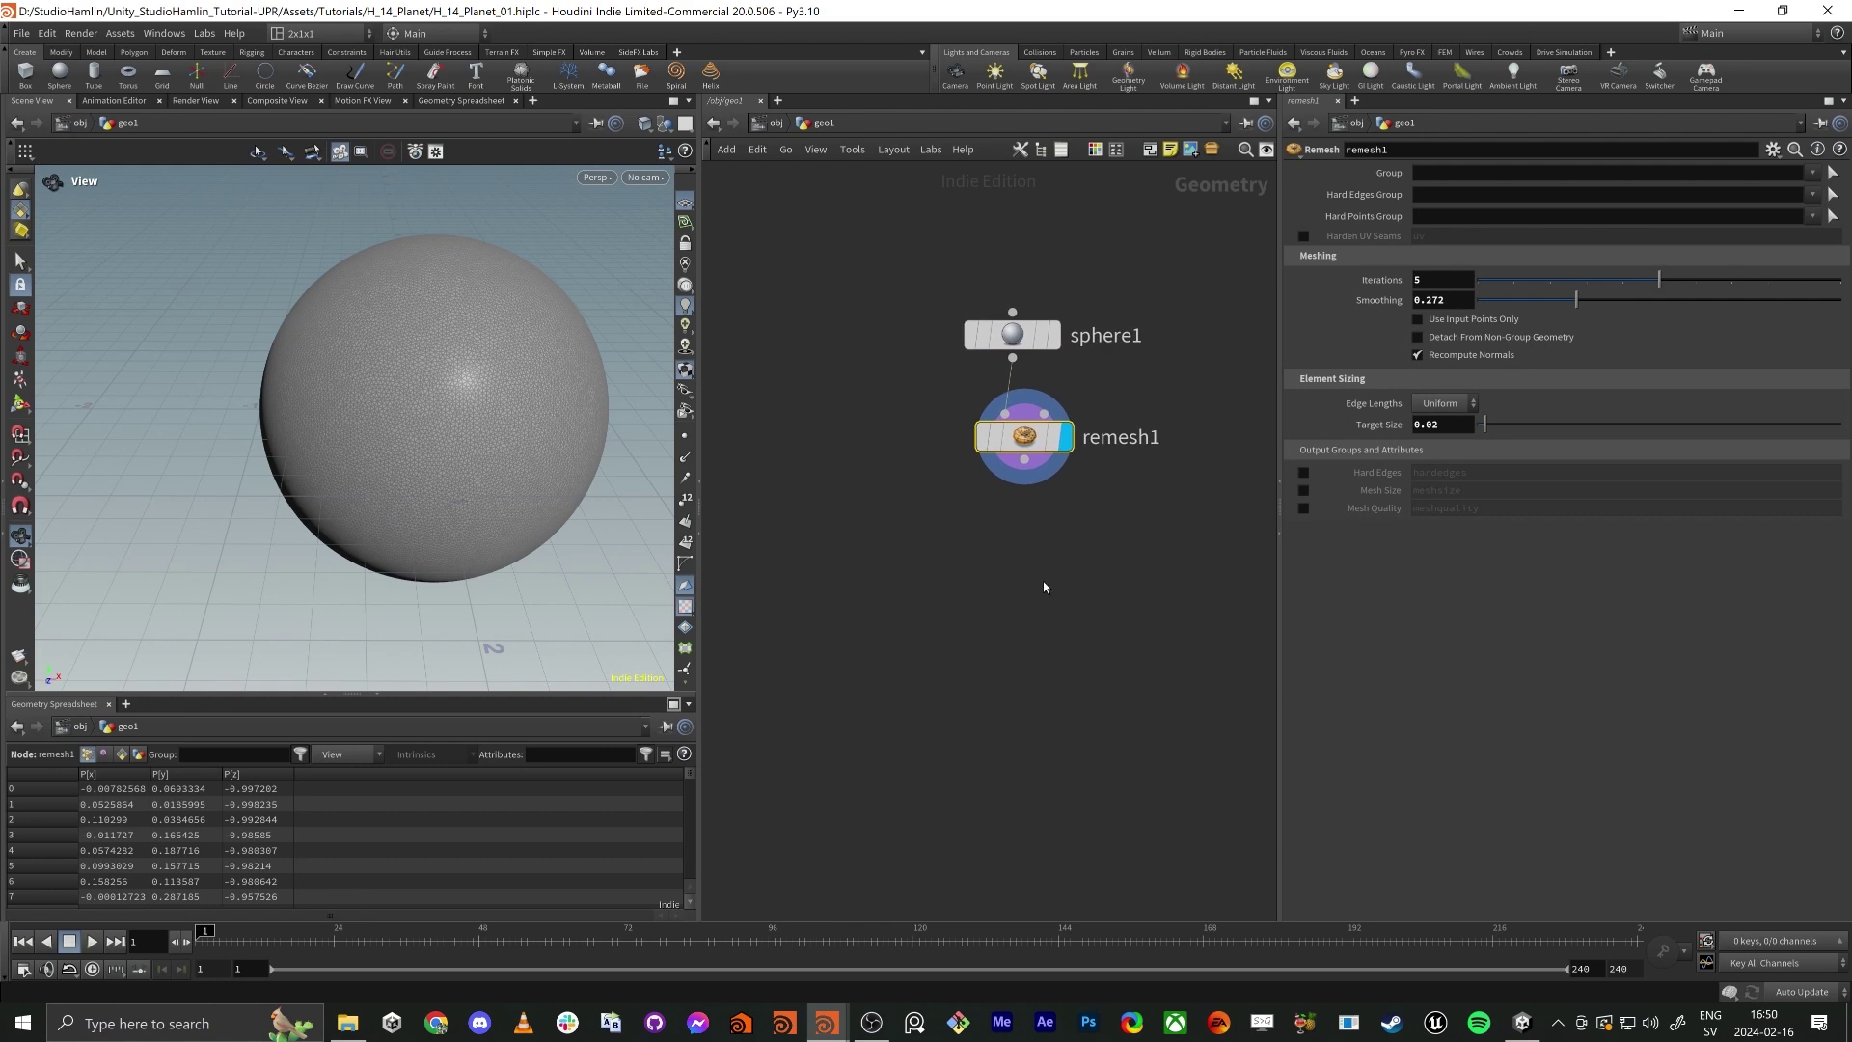
pyautogui.click(1024, 459)
pyautogui.press('Tab')
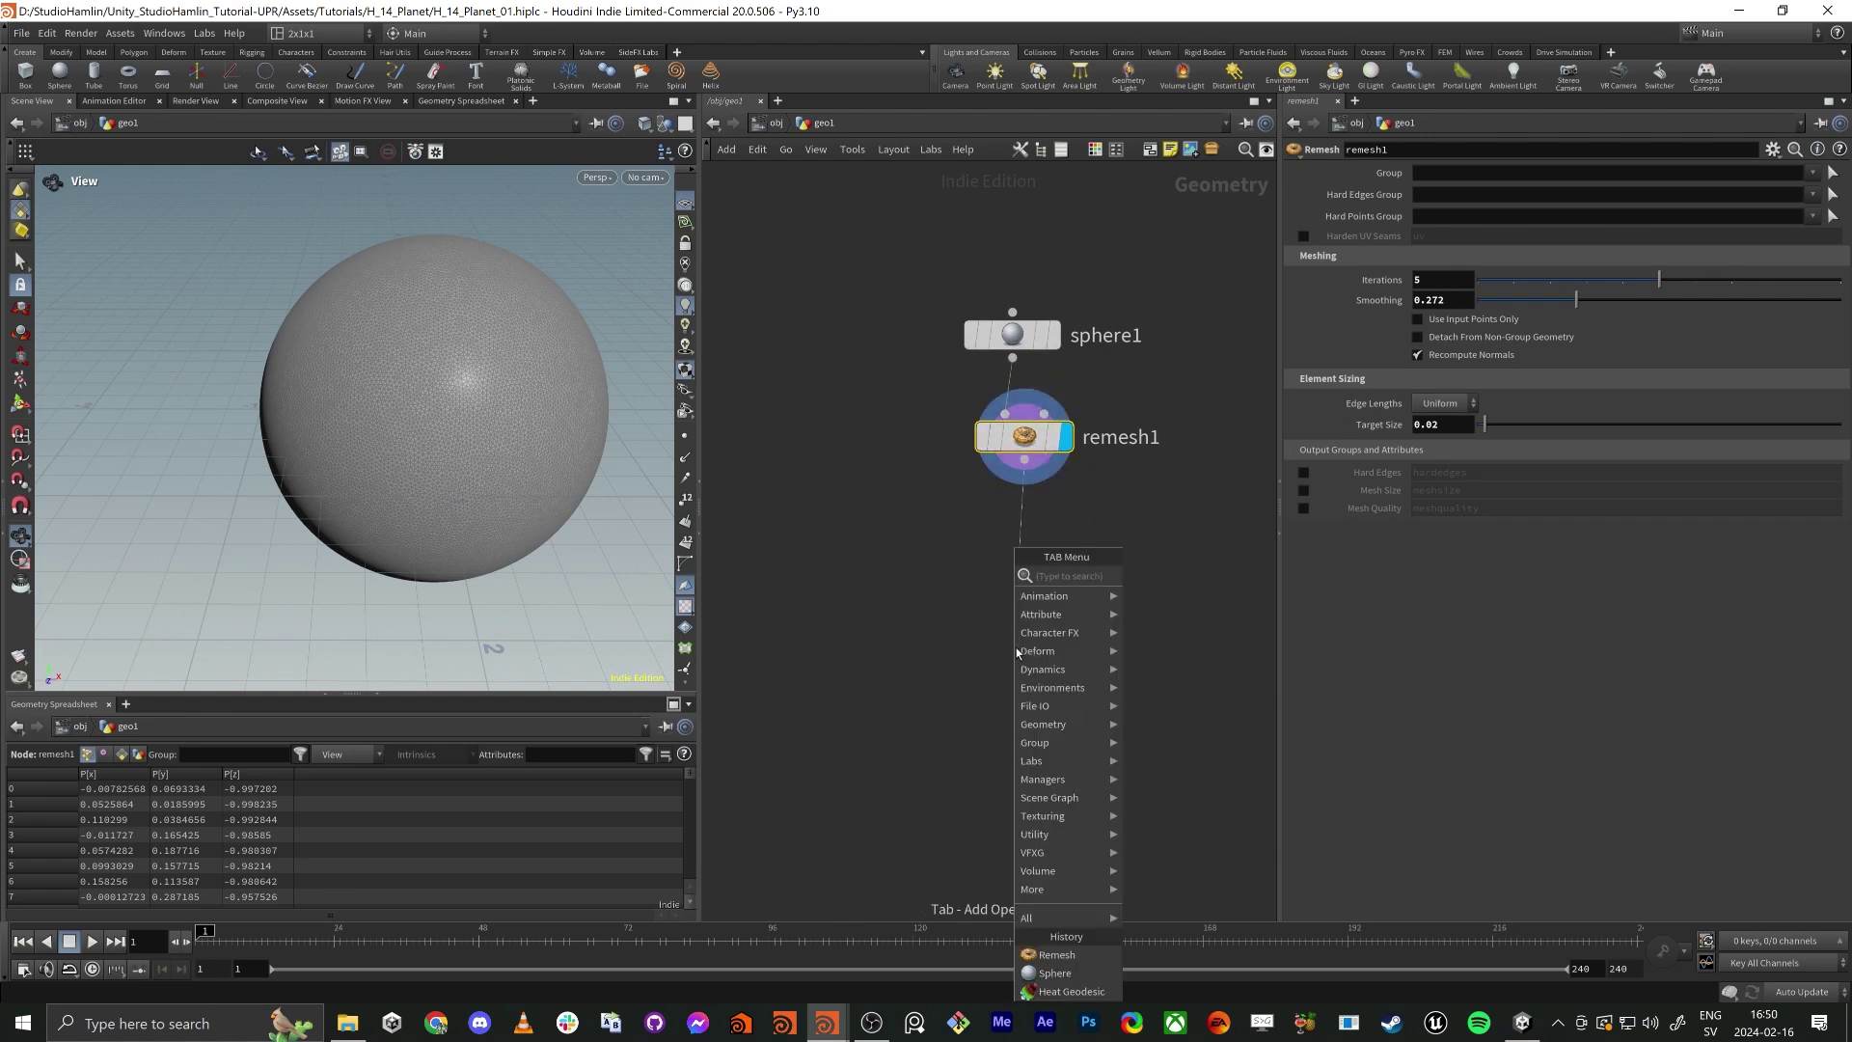
pyautogui.write('jpoint')
pyautogui.press('BackSpace')
pyautogui.press('BackSpace')
pyautogui.press('BackSpace')
pyautogui.press('BackSpace')
pyautogui.press('BackSpace')
pyautogui.press('BackSpace')
pyautogui.write('point vop')
pyautogui.press('Return')
pyautogui.click(1016, 653)
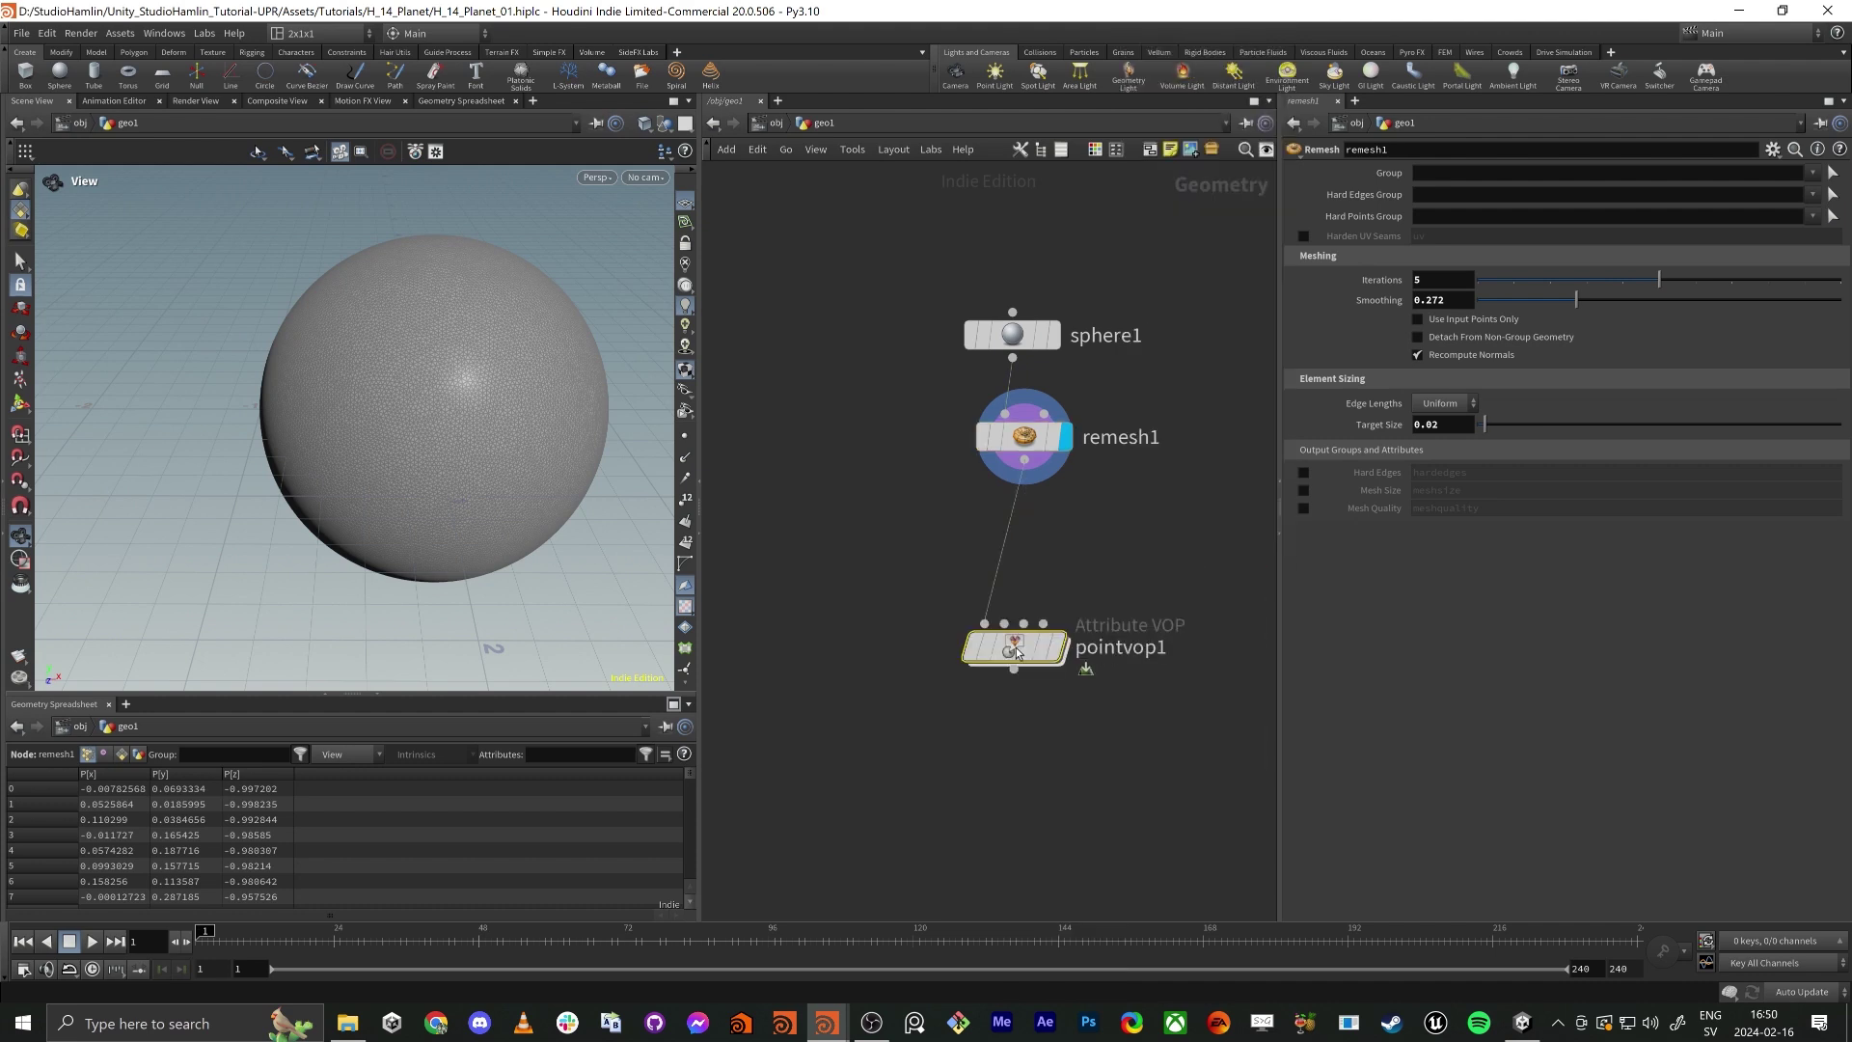
# Place the Point VOP node directly below the Remesh node, open its network and enlarge the network editor to full size.
pyautogui.click(1059, 647)
pyautogui.moveTo(1027, 659); pyautogui.dragTo(1023, 603)
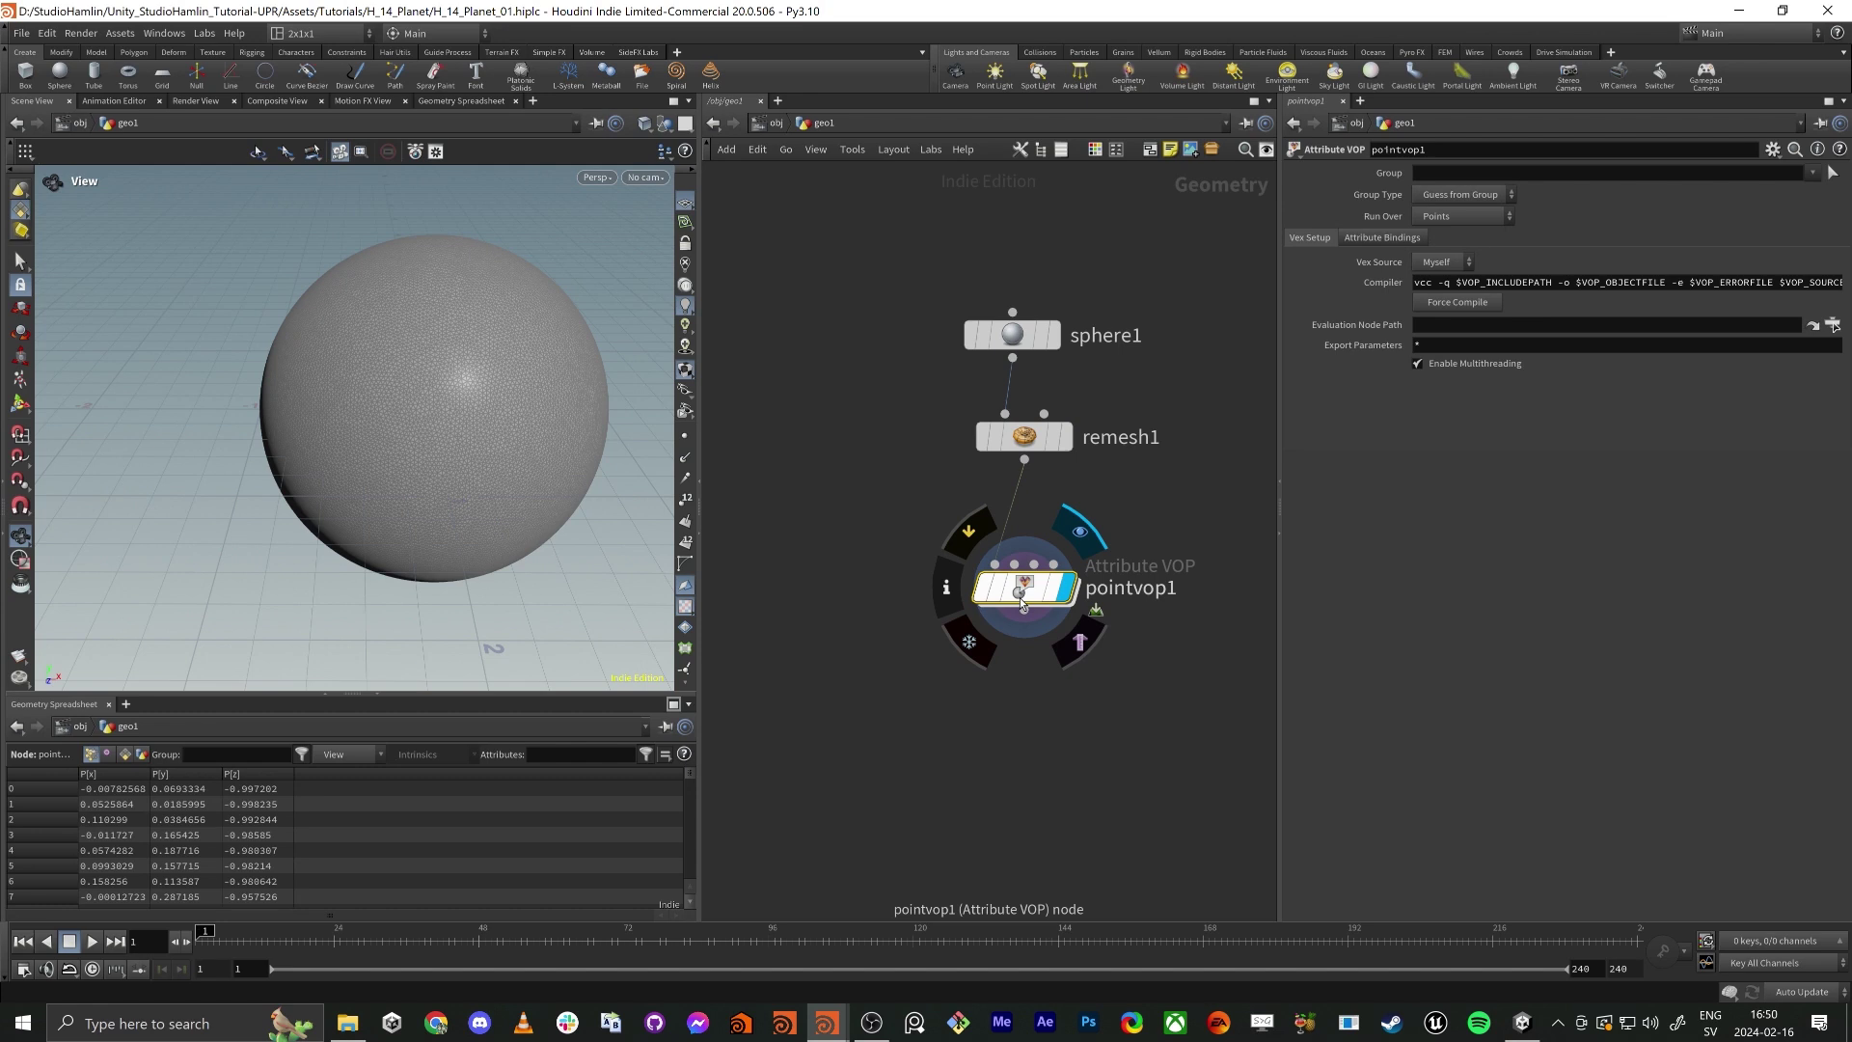
pyautogui.doubleClick(1024, 589)
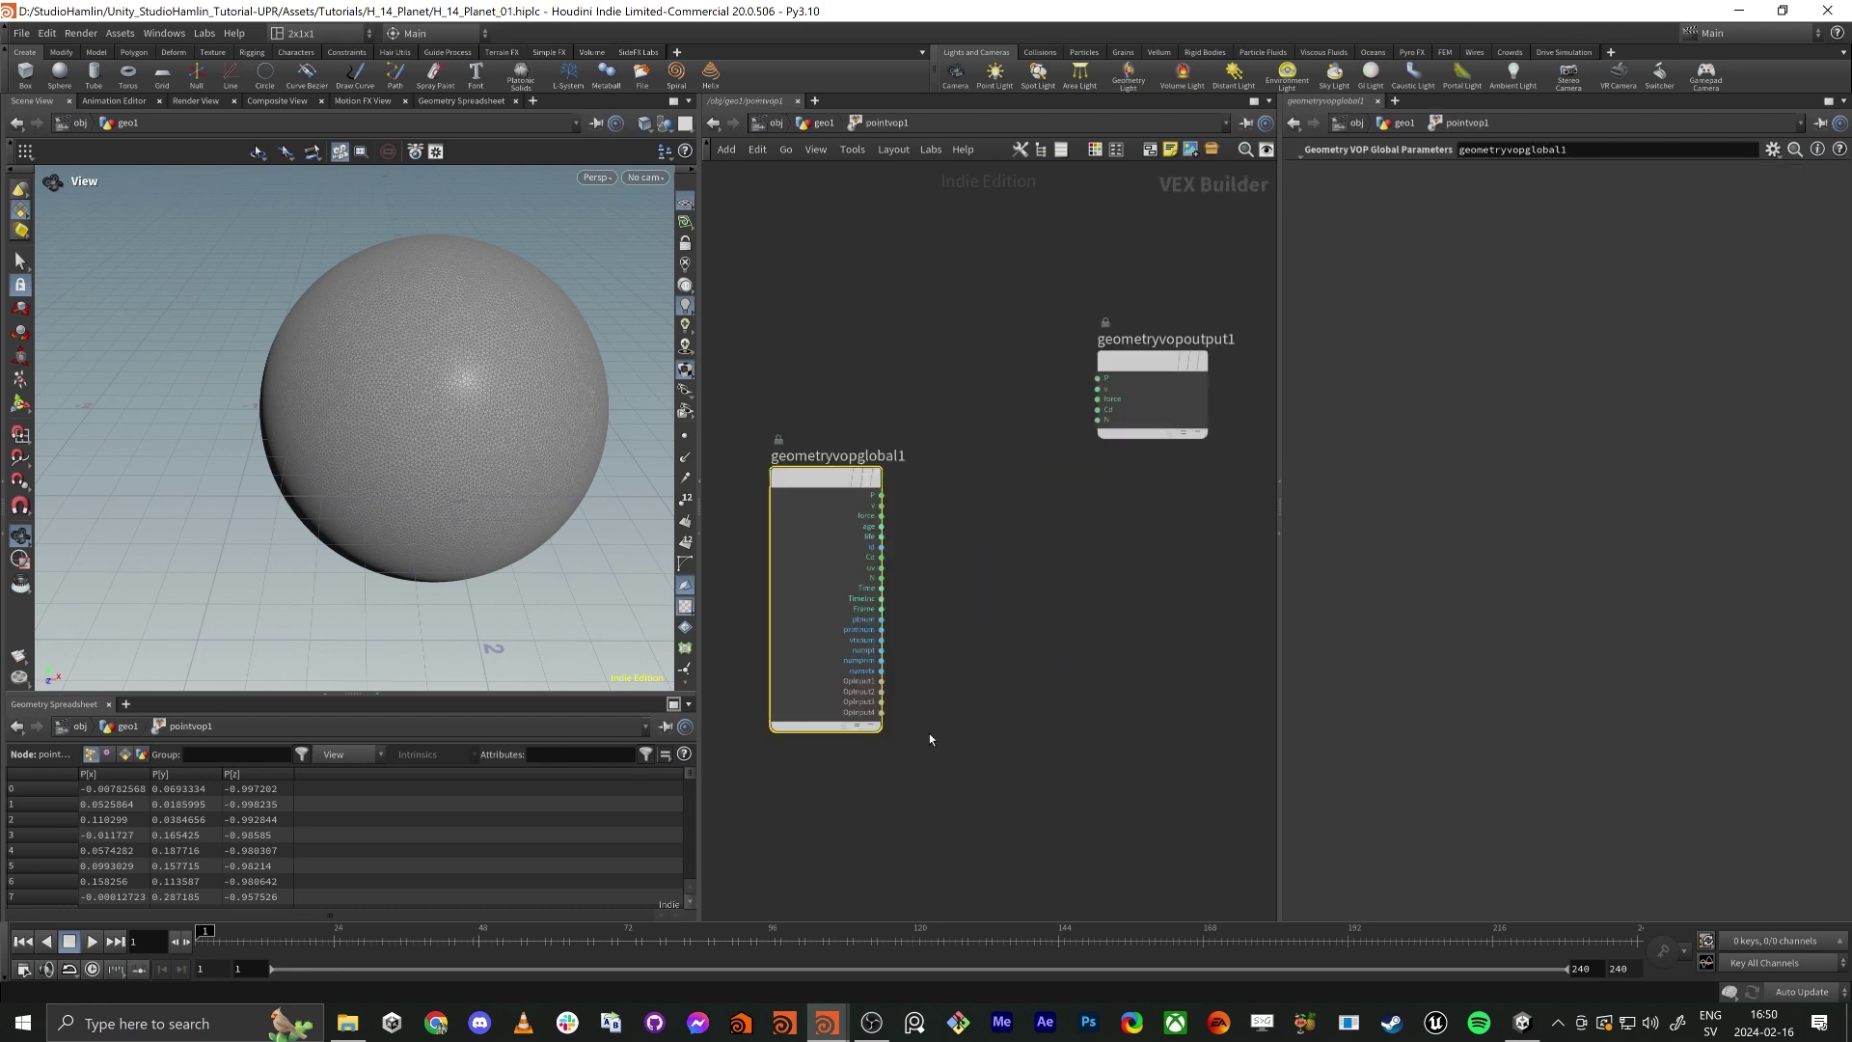
pyautogui.hotkey('ctrl', 'b')
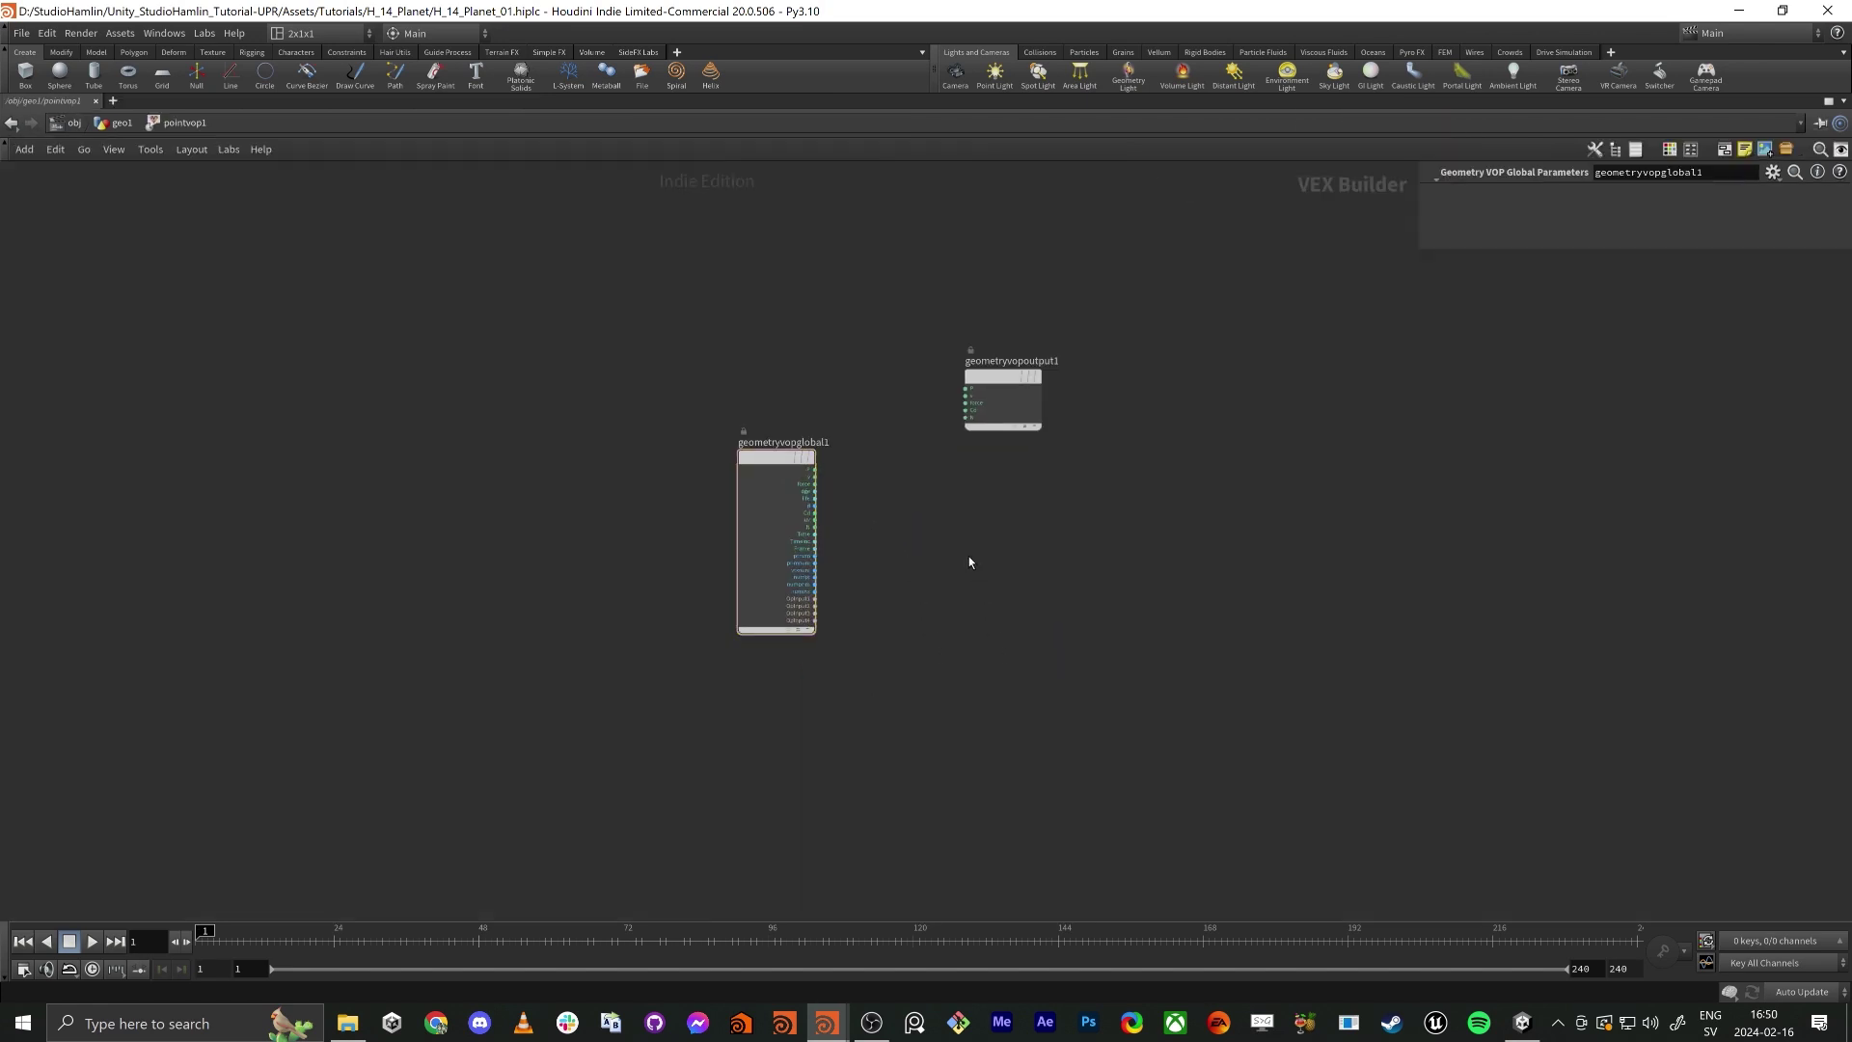
# Spread the global parameters and output nodes apart and connect the P output to the P input.
pyautogui.moveTo(854, 500); pyautogui.dragTo(766, 500)
pyautogui.moveTo(1065, 435); pyautogui.dragTo(1241, 528)
pyautogui.scroll(3, 1334, 564)
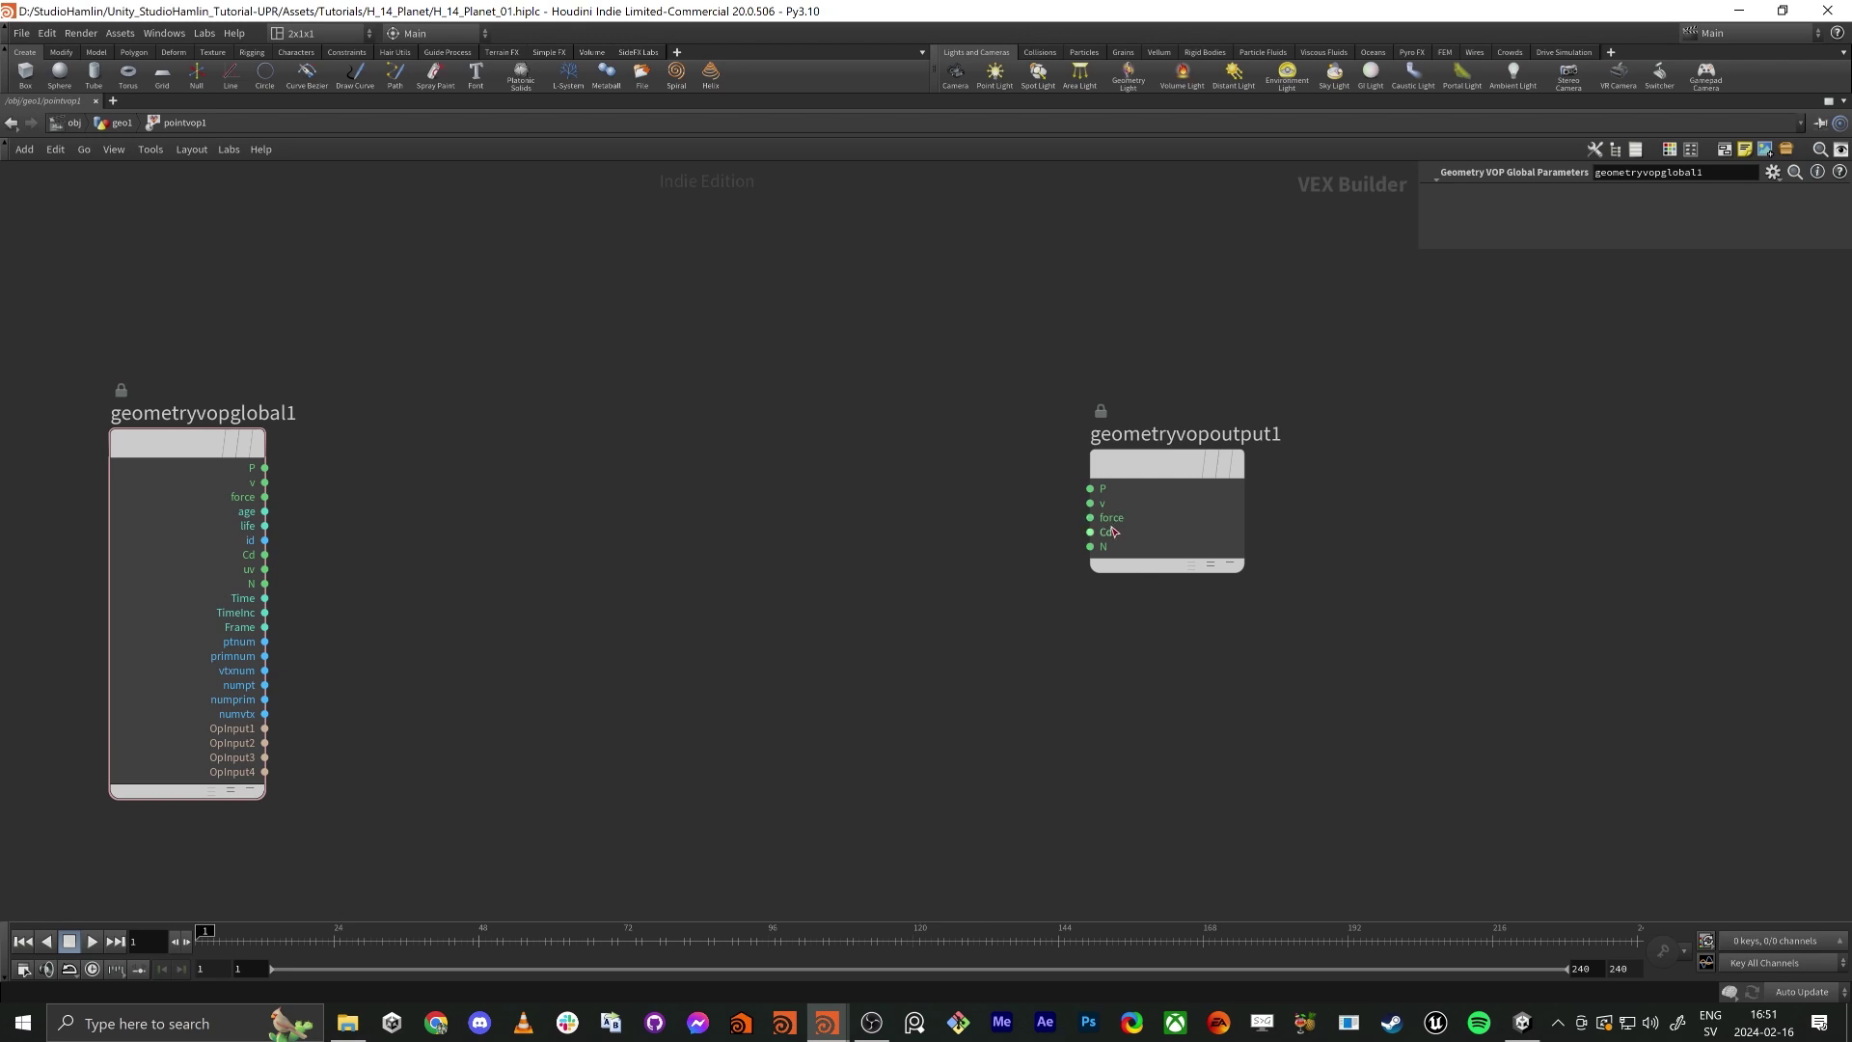
pyautogui.moveTo(503, 557); pyautogui.dragTo(794, 517, button='middle')
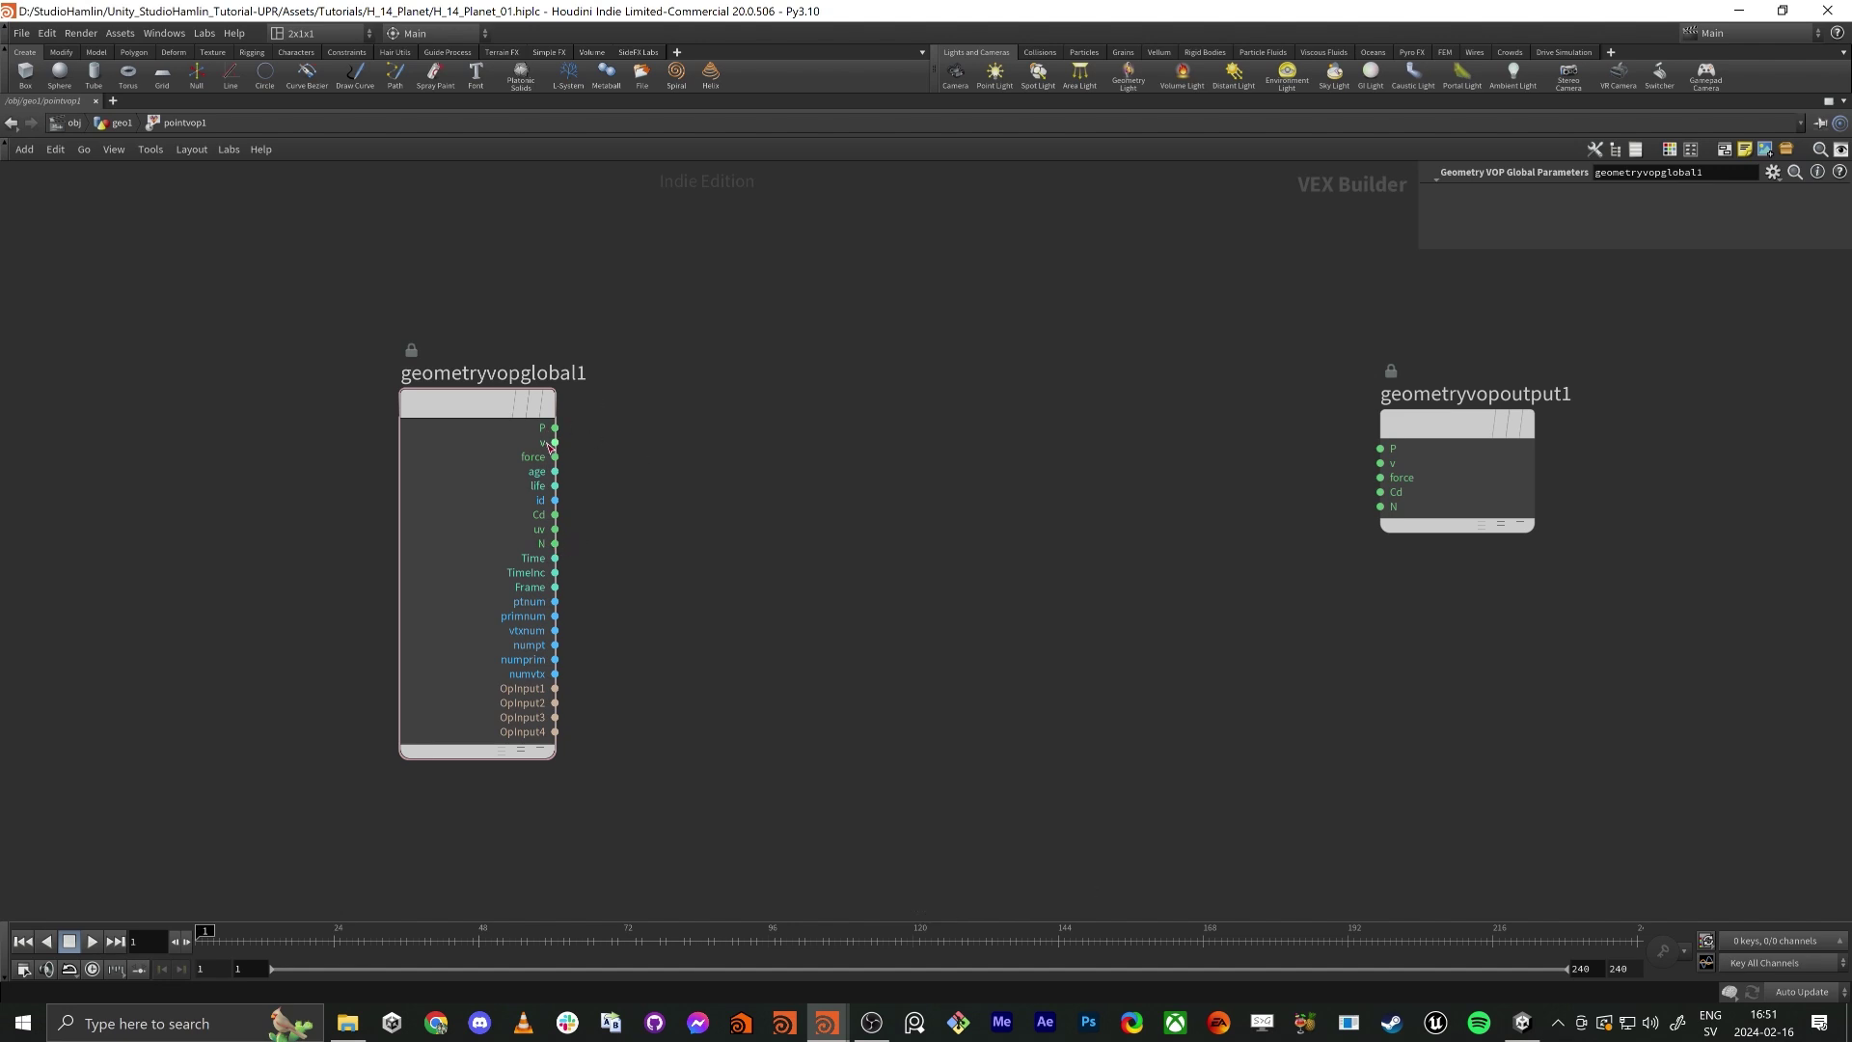
pyautogui.moveTo(443, 422); pyautogui.dragTo(391, 425)
pyautogui.moveTo(503, 432); pyautogui.dragTo(1380, 448)
pyautogui.press('l')
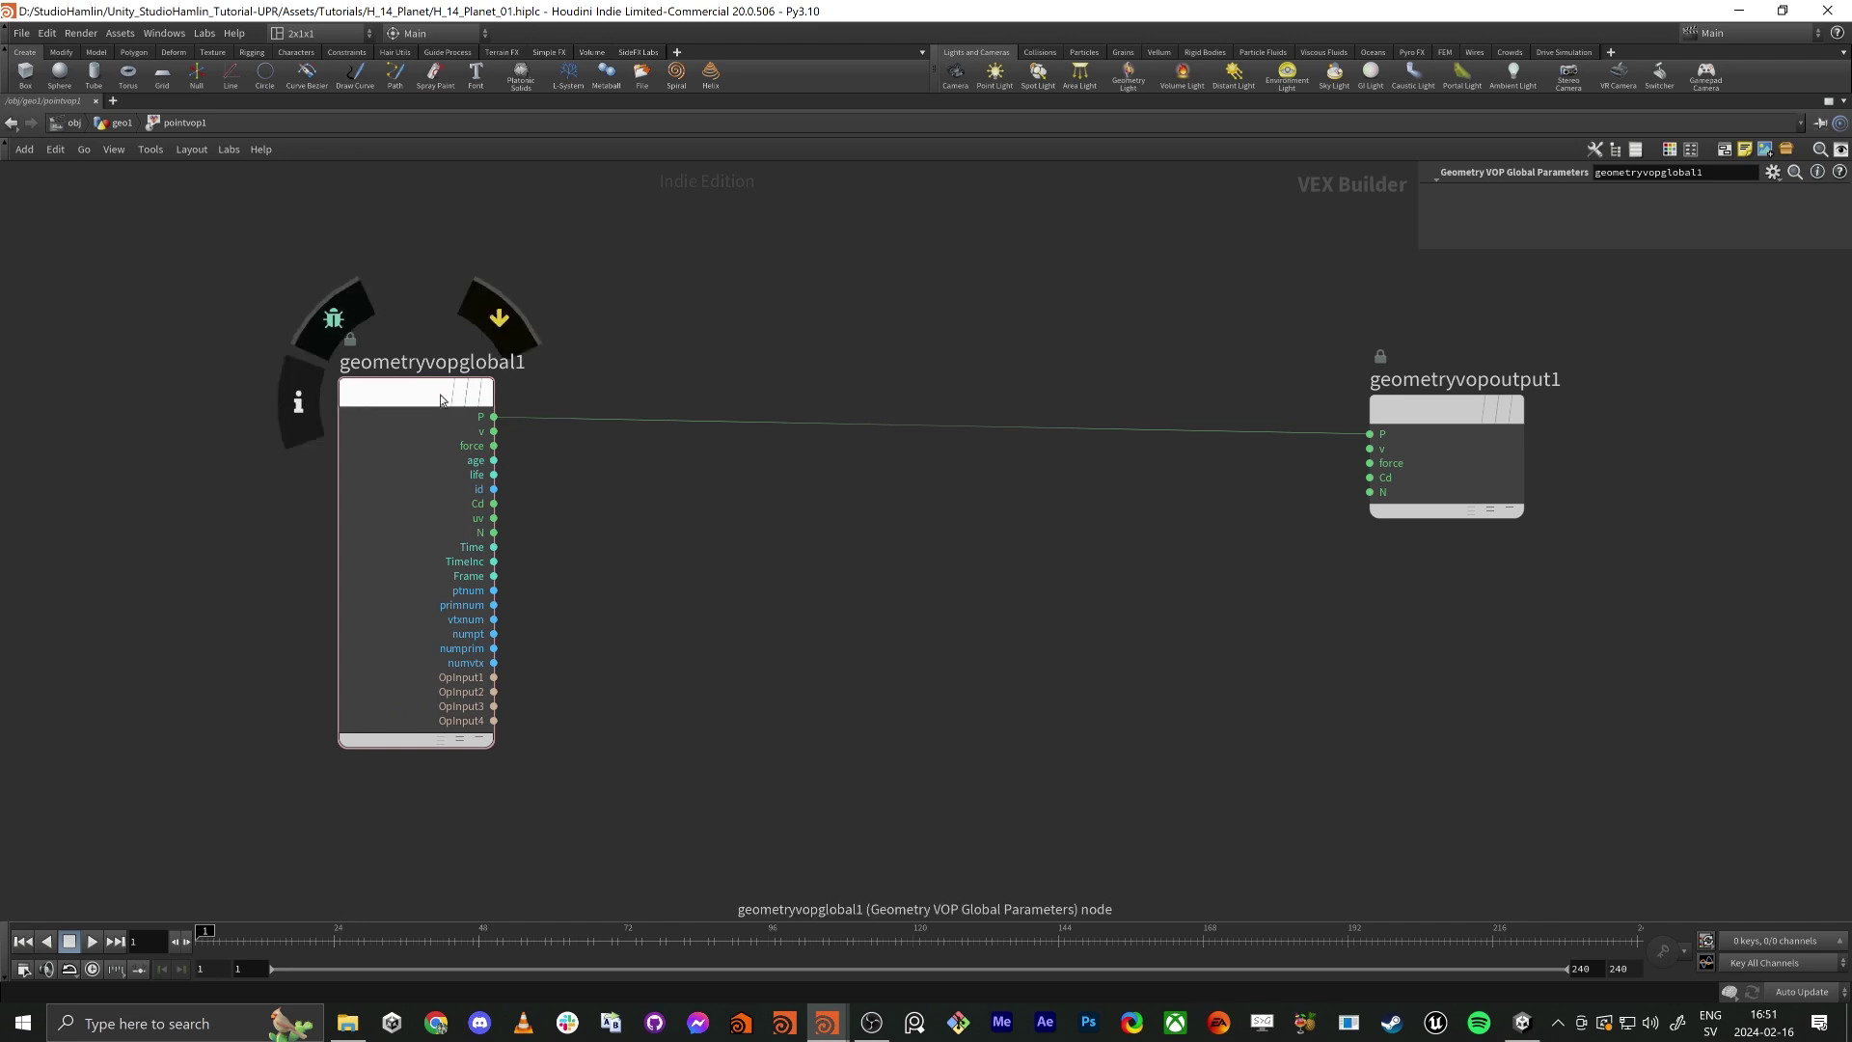
# Restore the multi-pane layout, widen the network editor and frame all VOP nodes.
pyautogui.hotkey('ctrl', 'b')
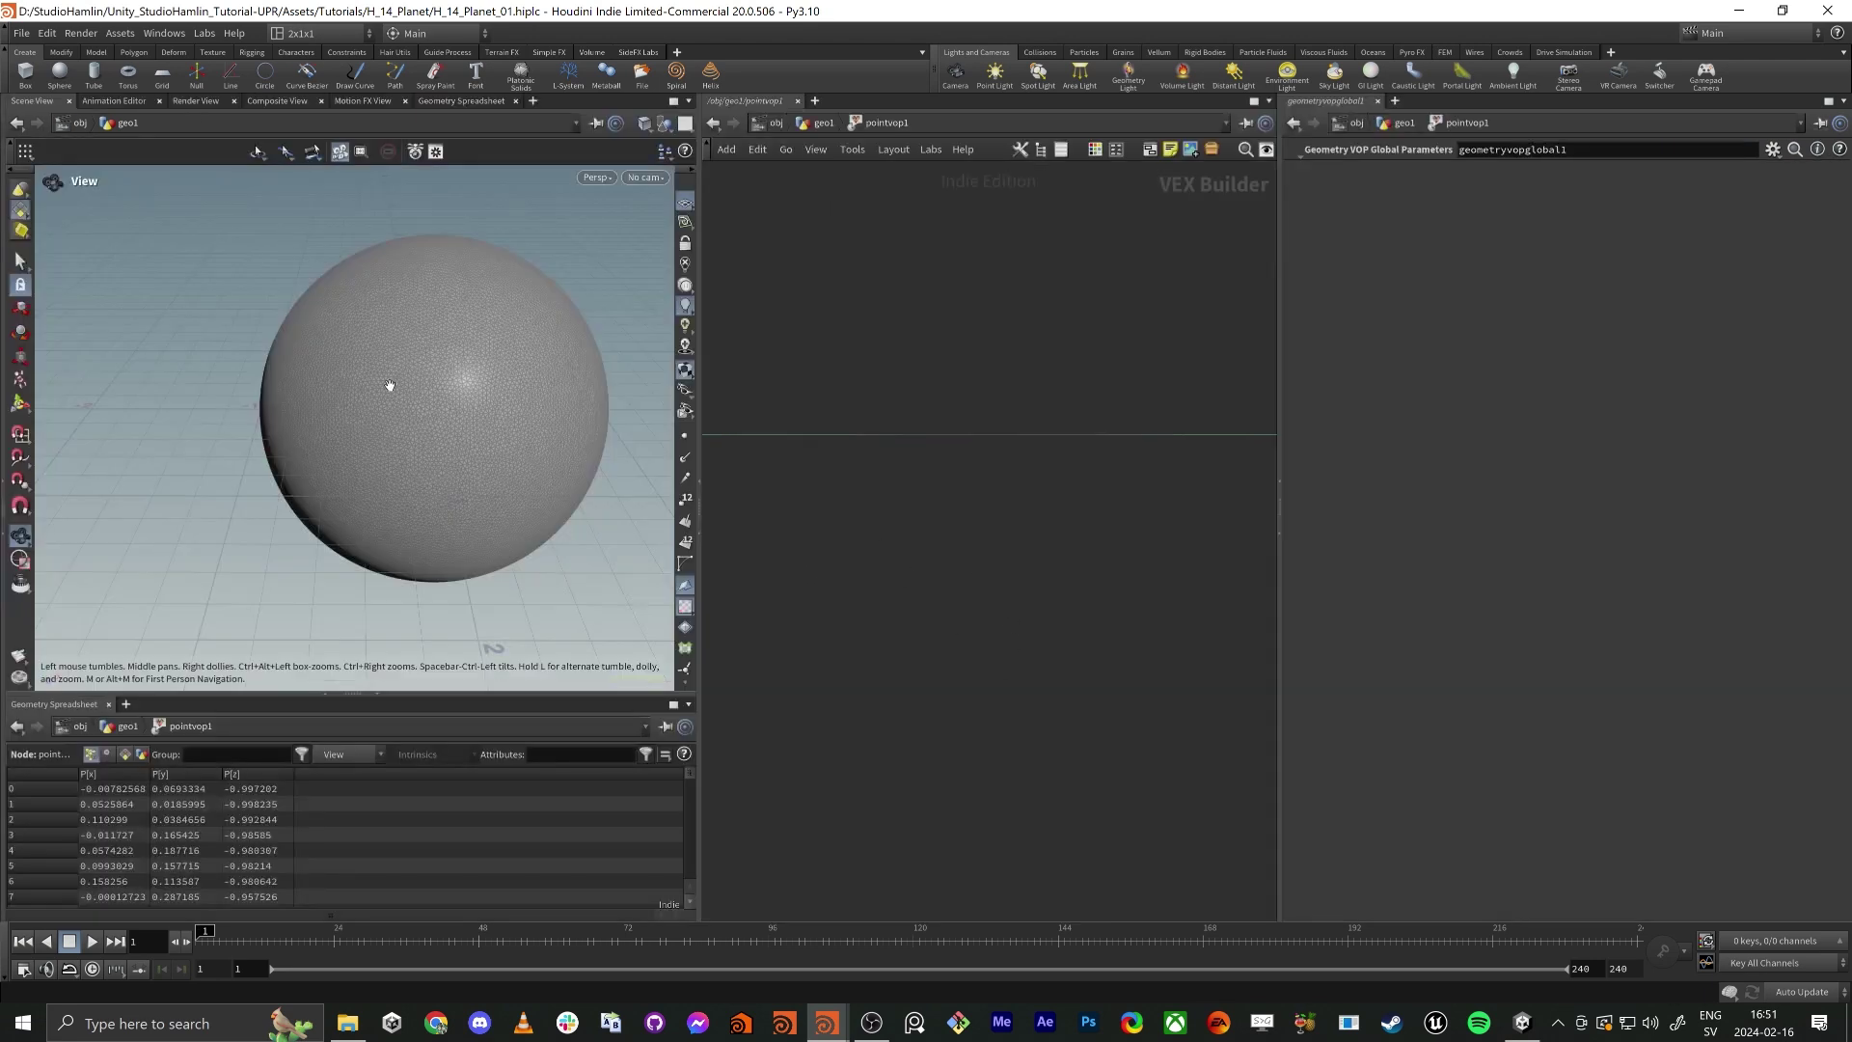
pyautogui.moveTo(1280, 302); pyautogui.dragTo(1672, 307)
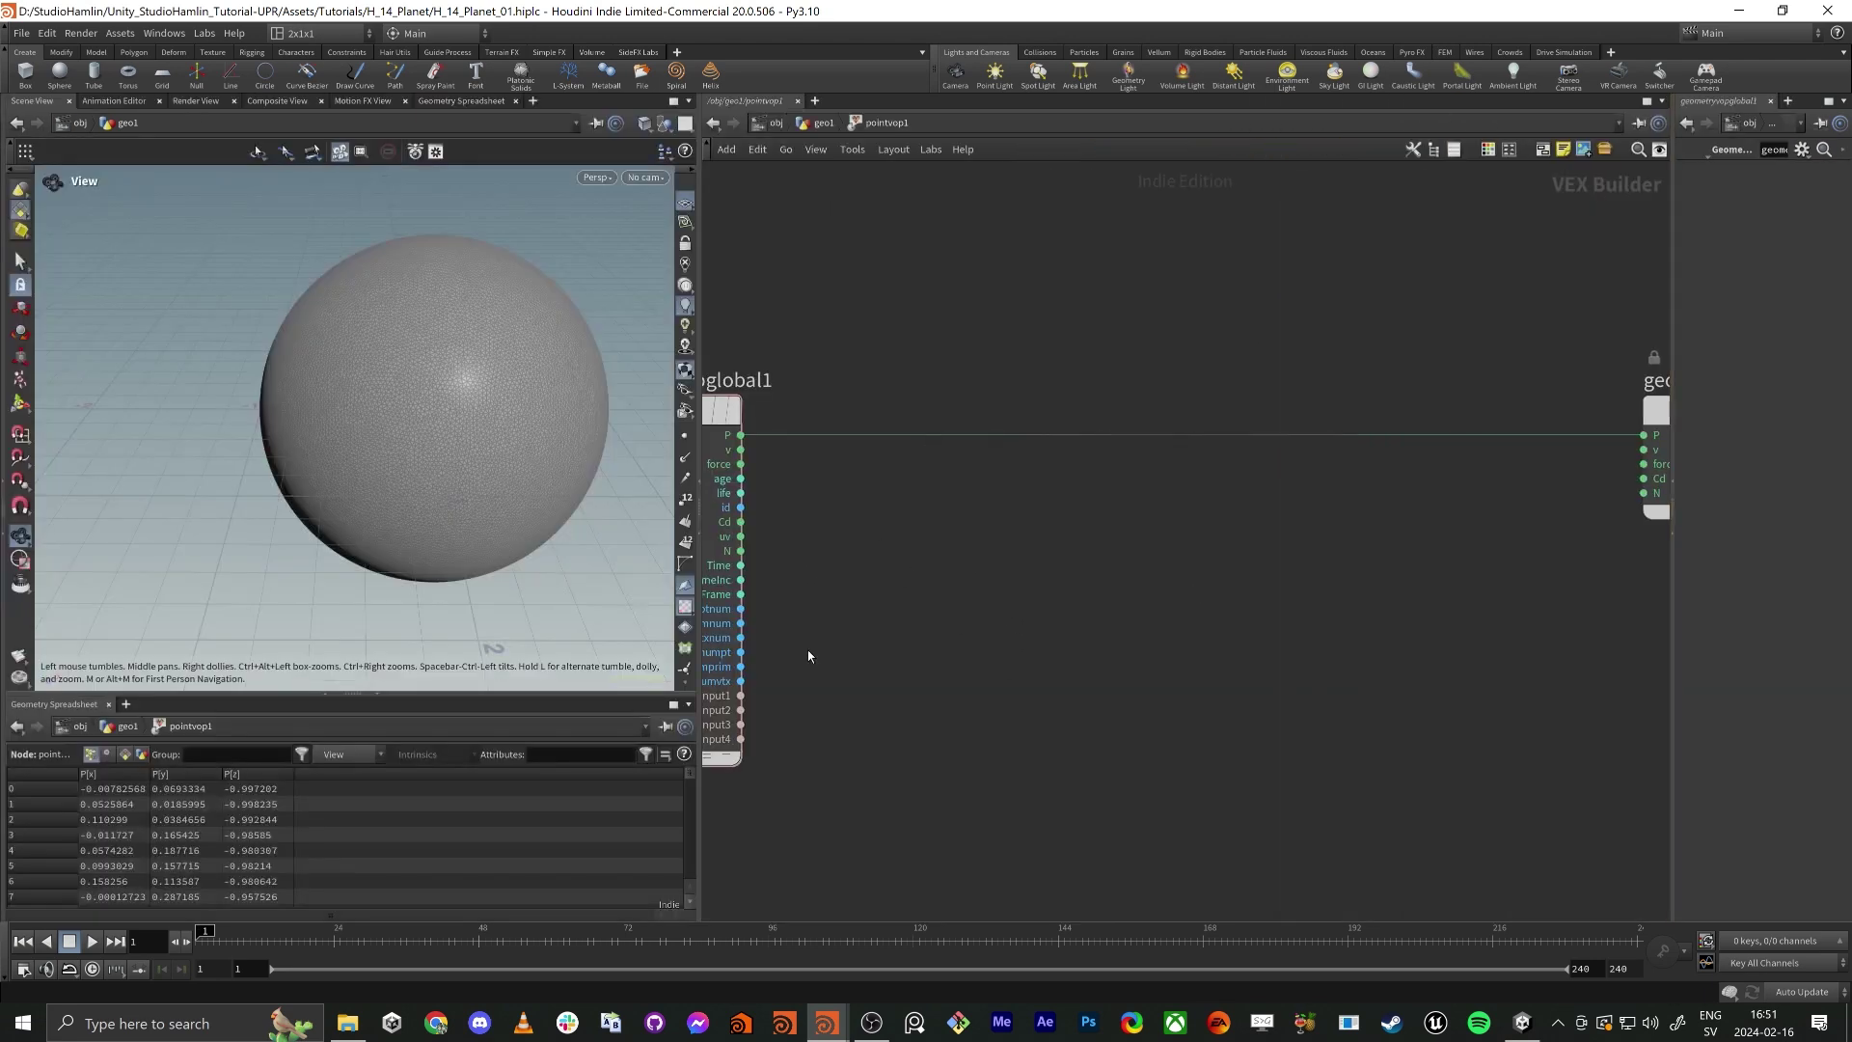
pyautogui.press('h')
# Insert a Displace Along Normal node on the P connection between the global parameters and output nodes.
pyautogui.press('Tab')
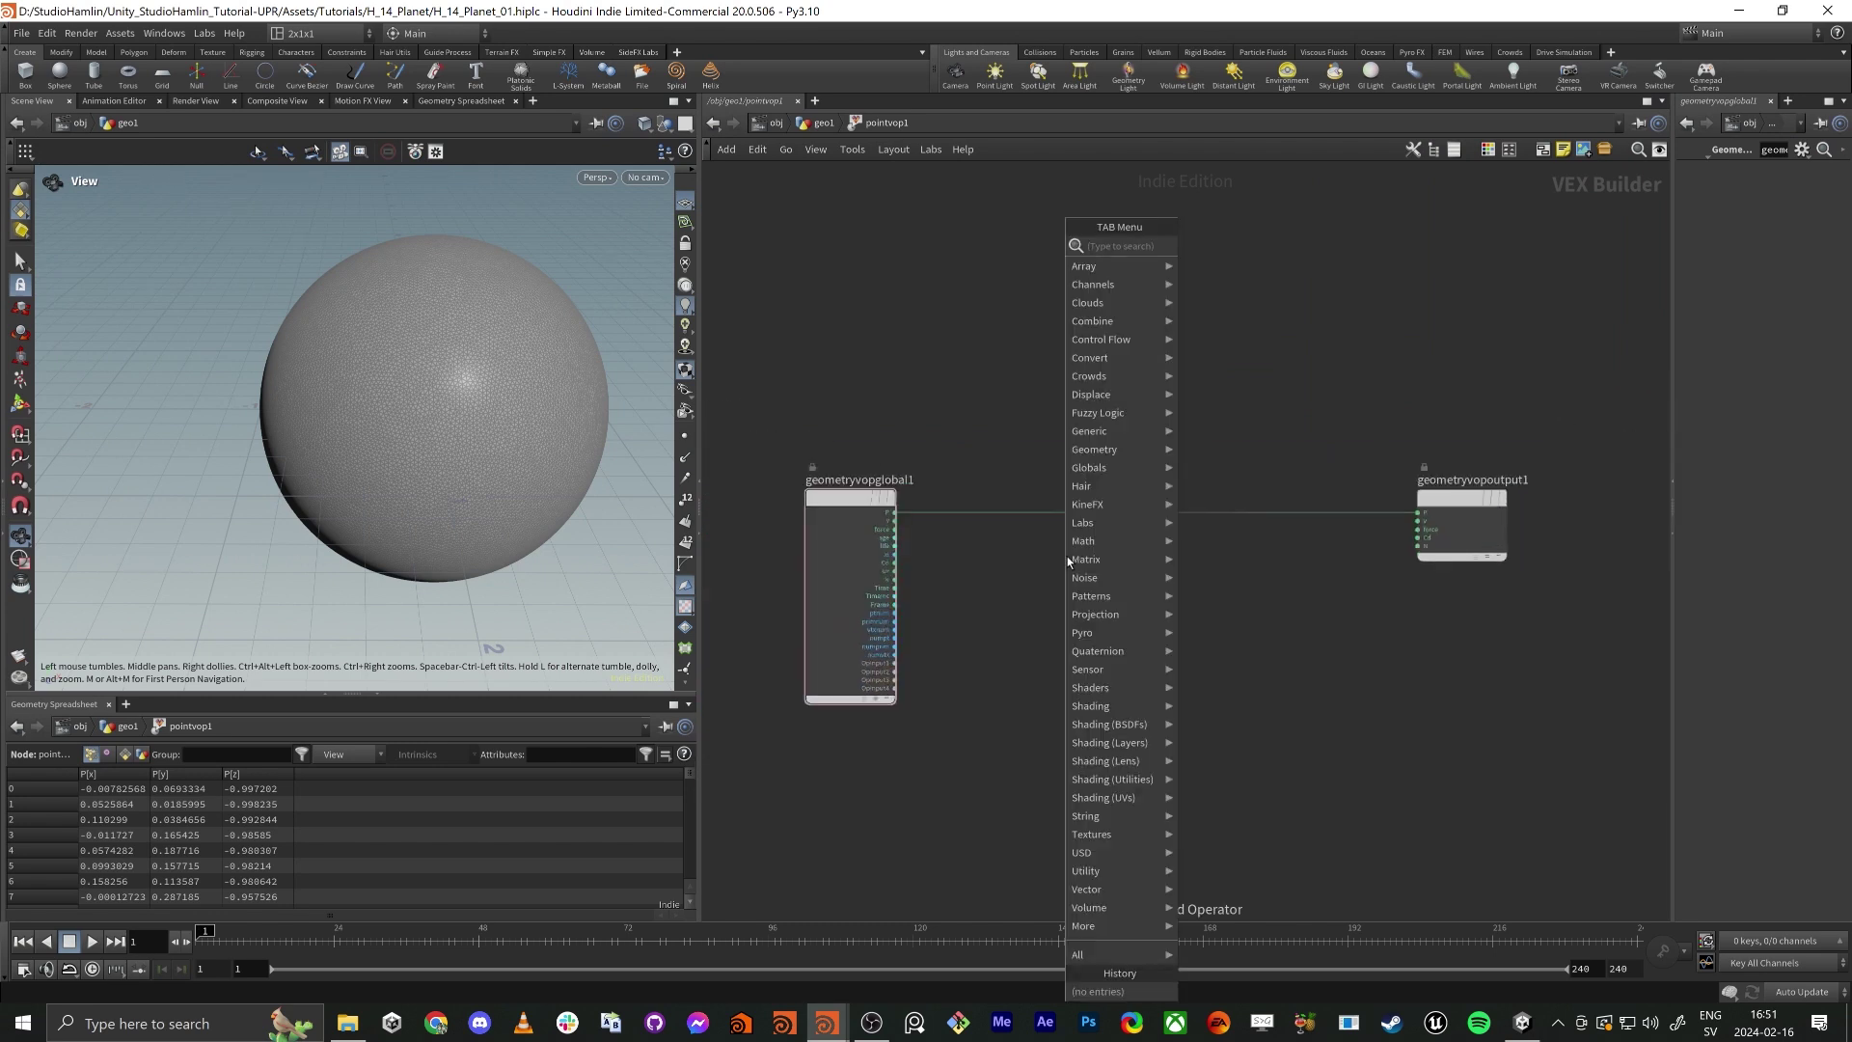
pyautogui.write('tra')
pyautogui.press('BackSpace')
pyautogui.press('Escape')
pyautogui.press('Tab')
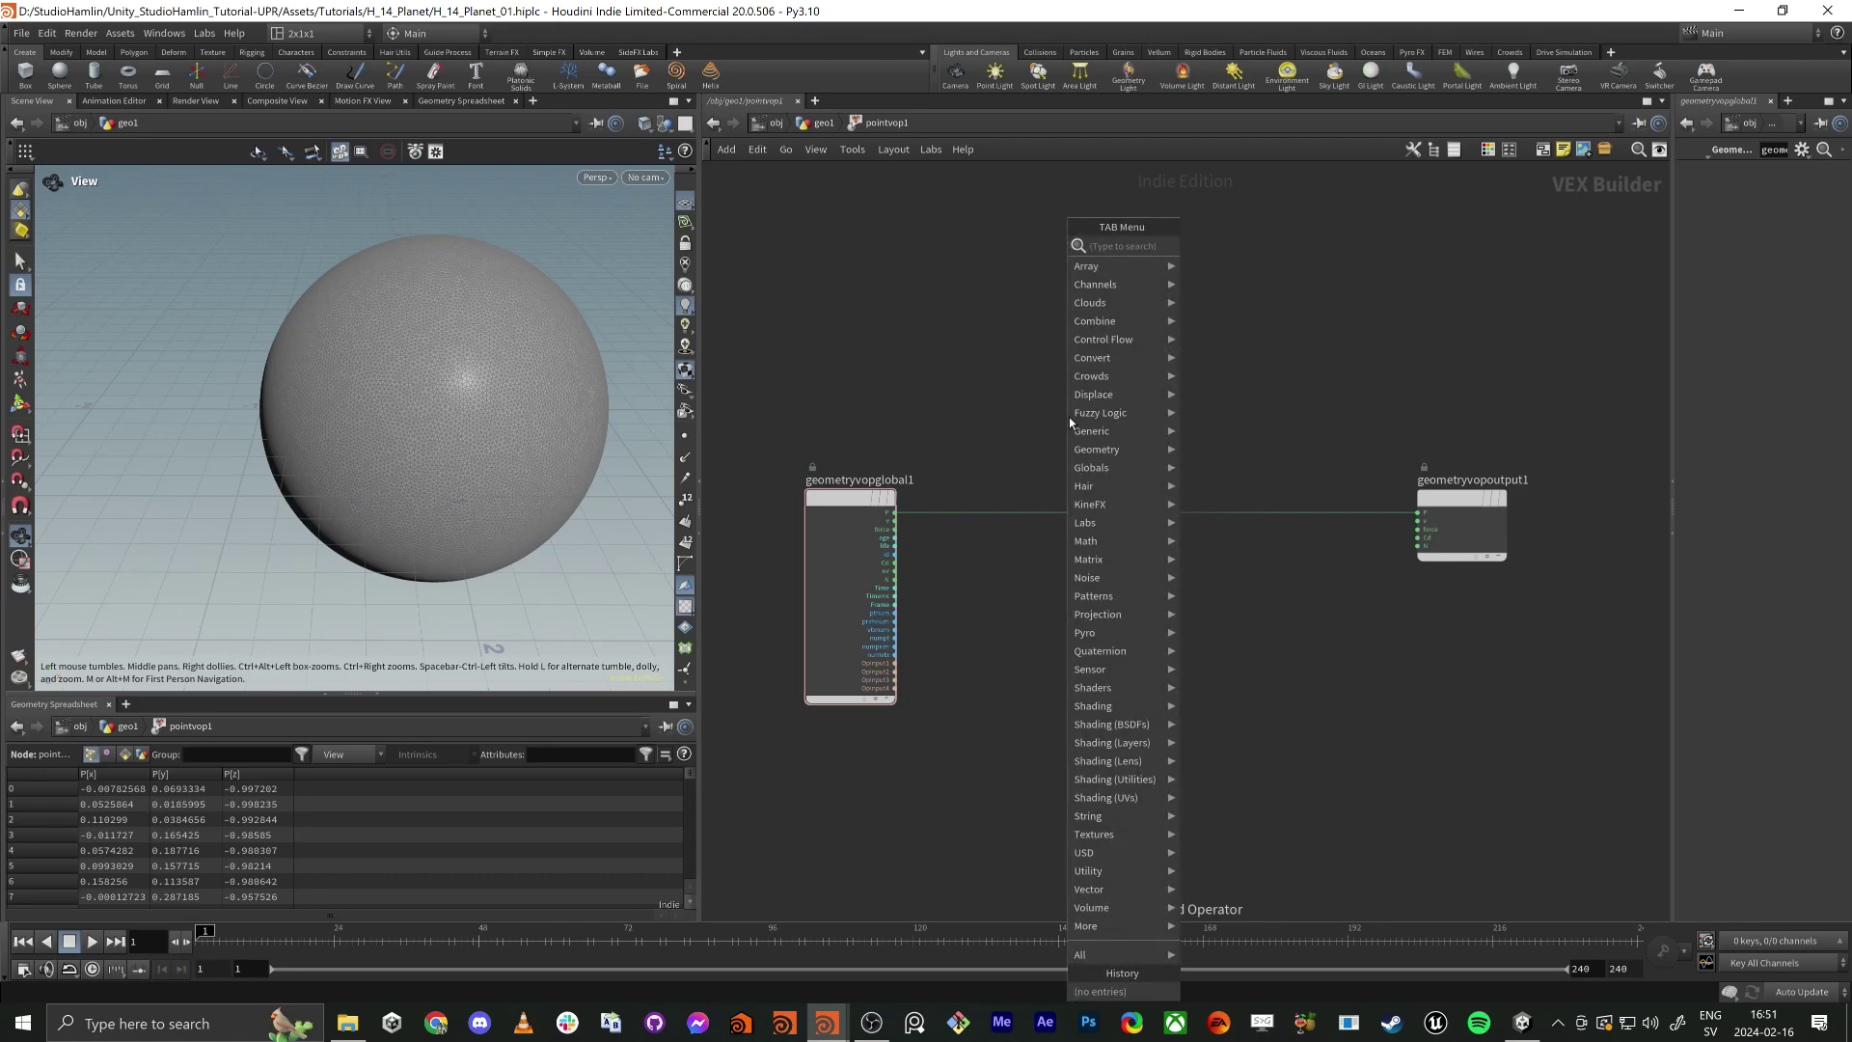
pyautogui.write('dis')
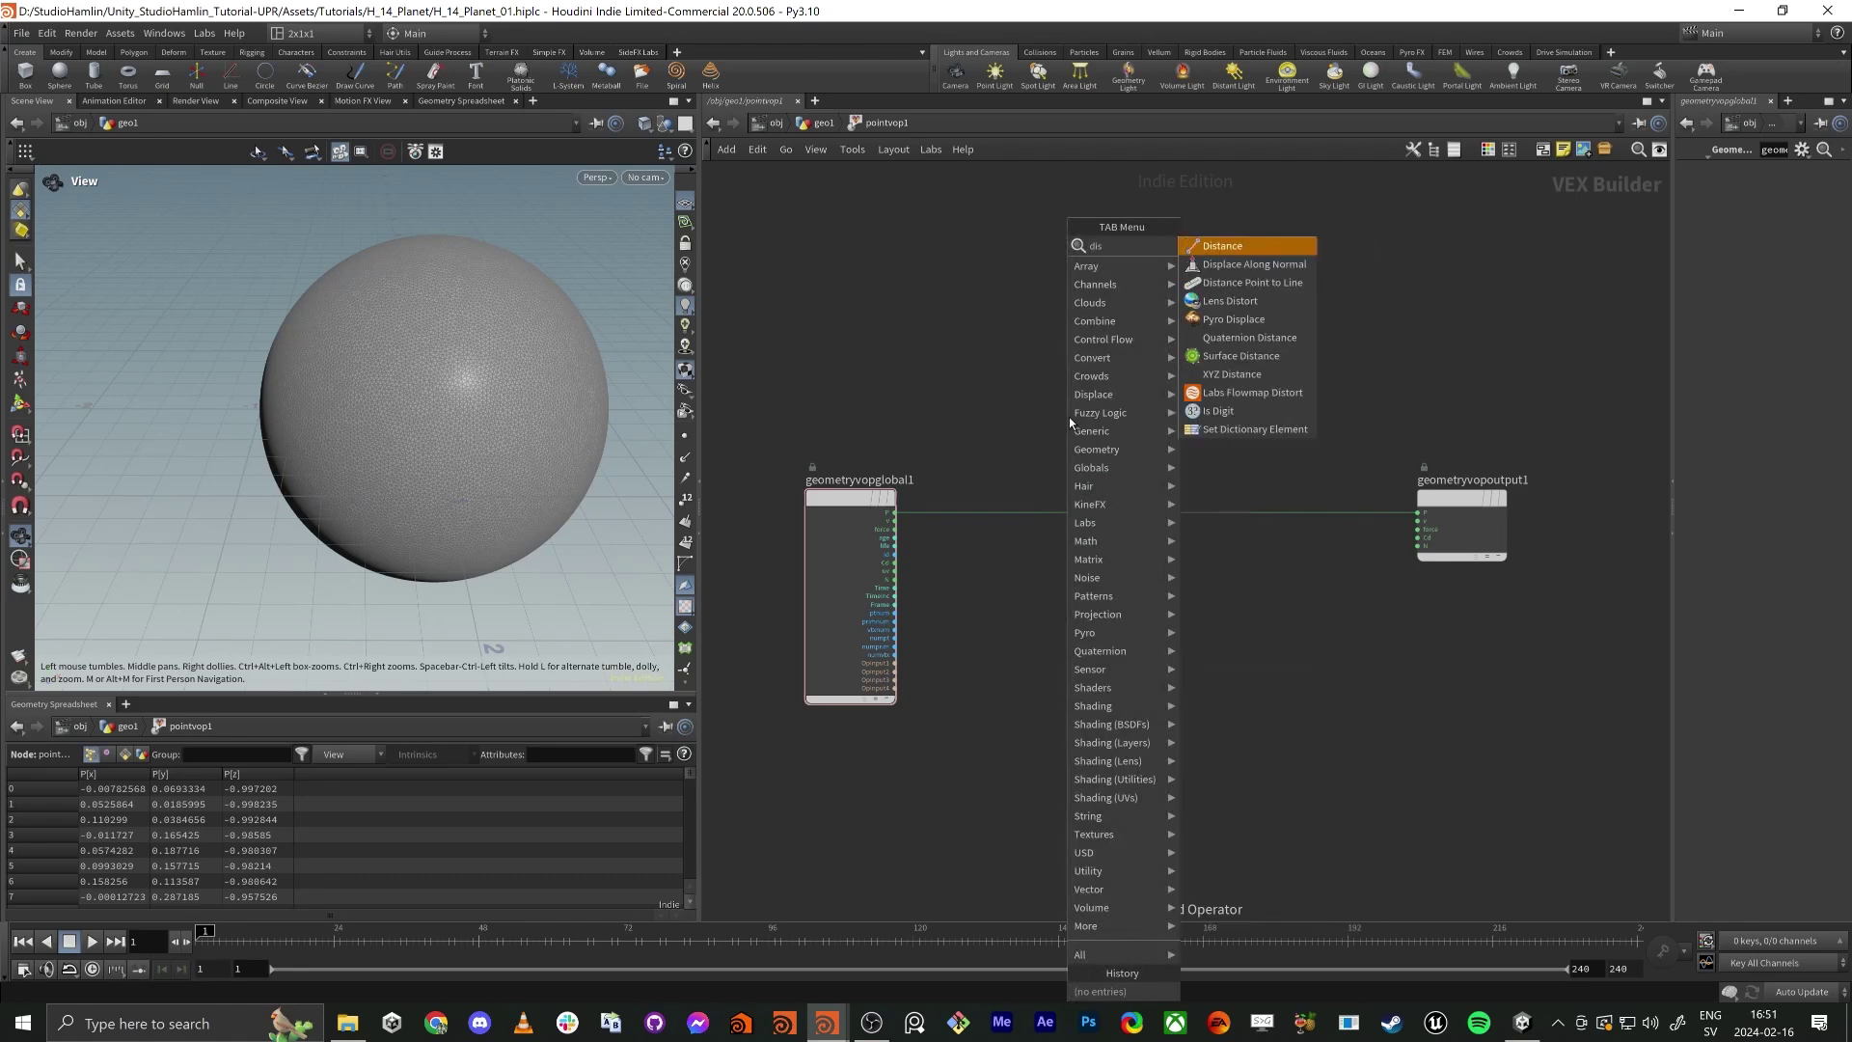
pyautogui.press('Down')
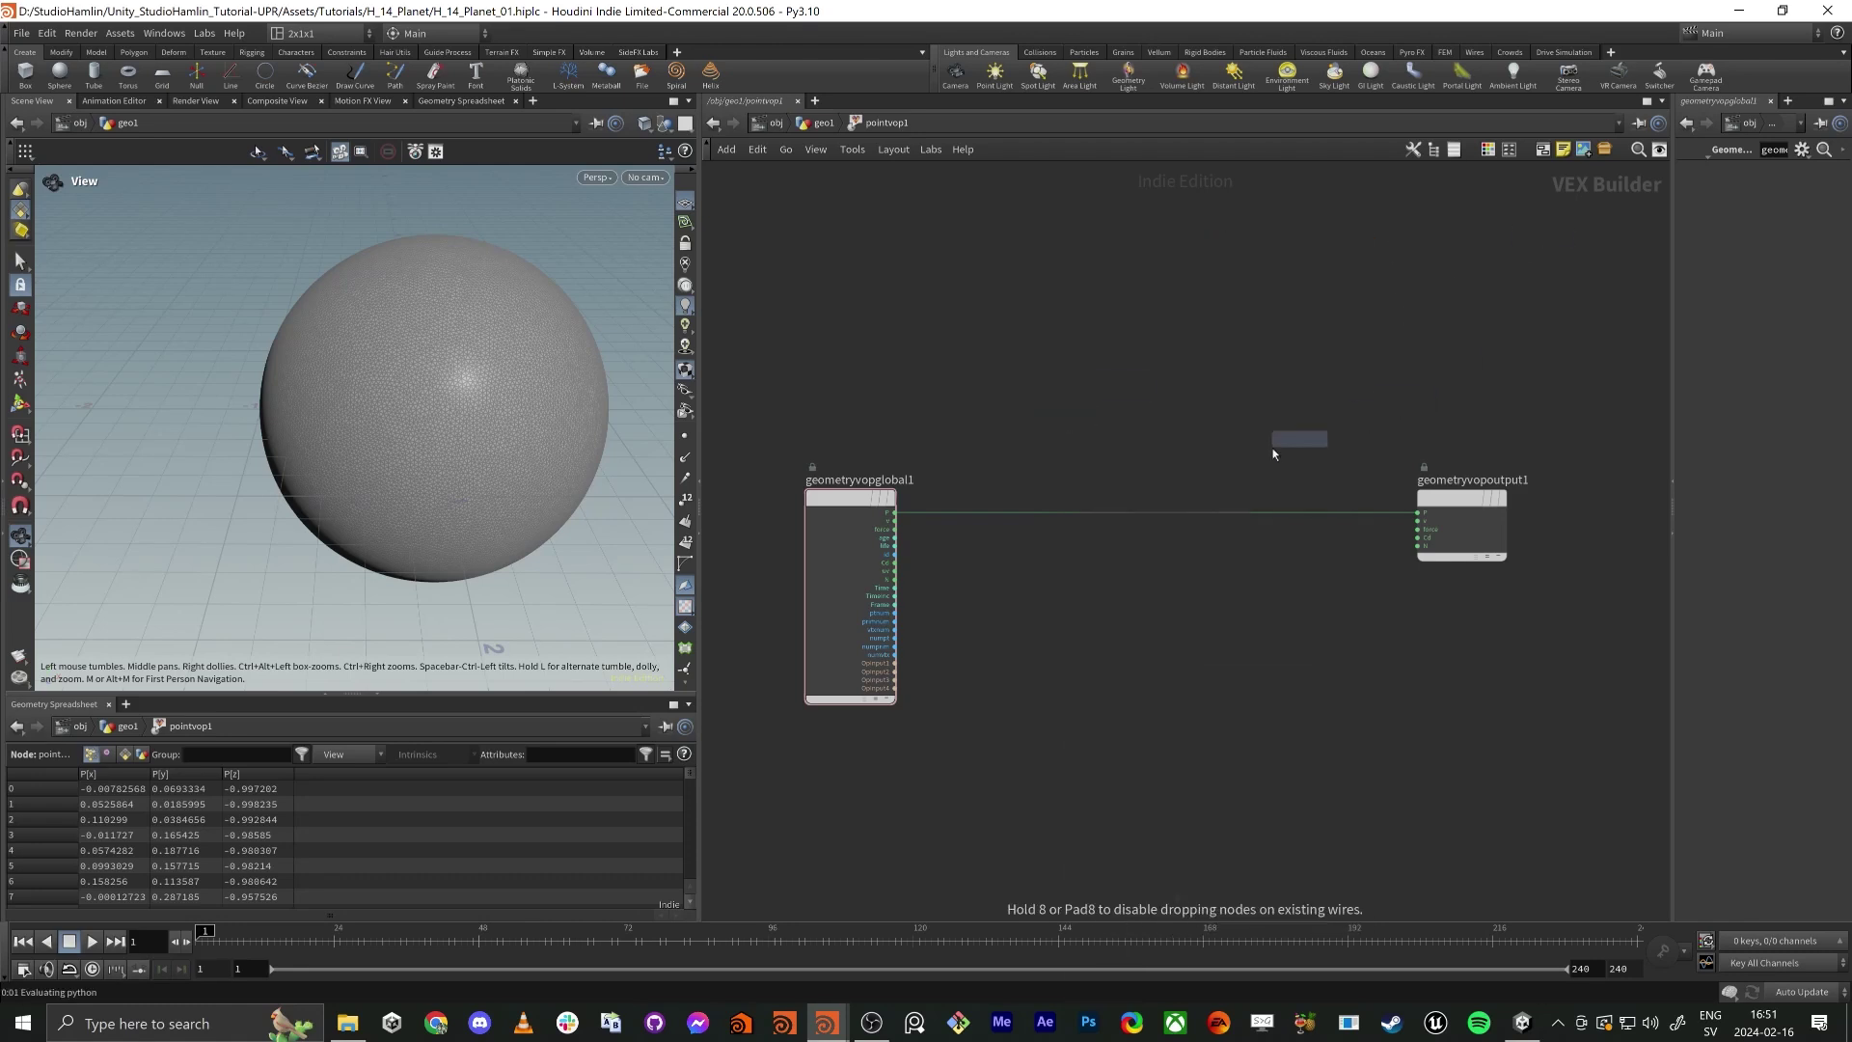
pyautogui.click(1135, 518)
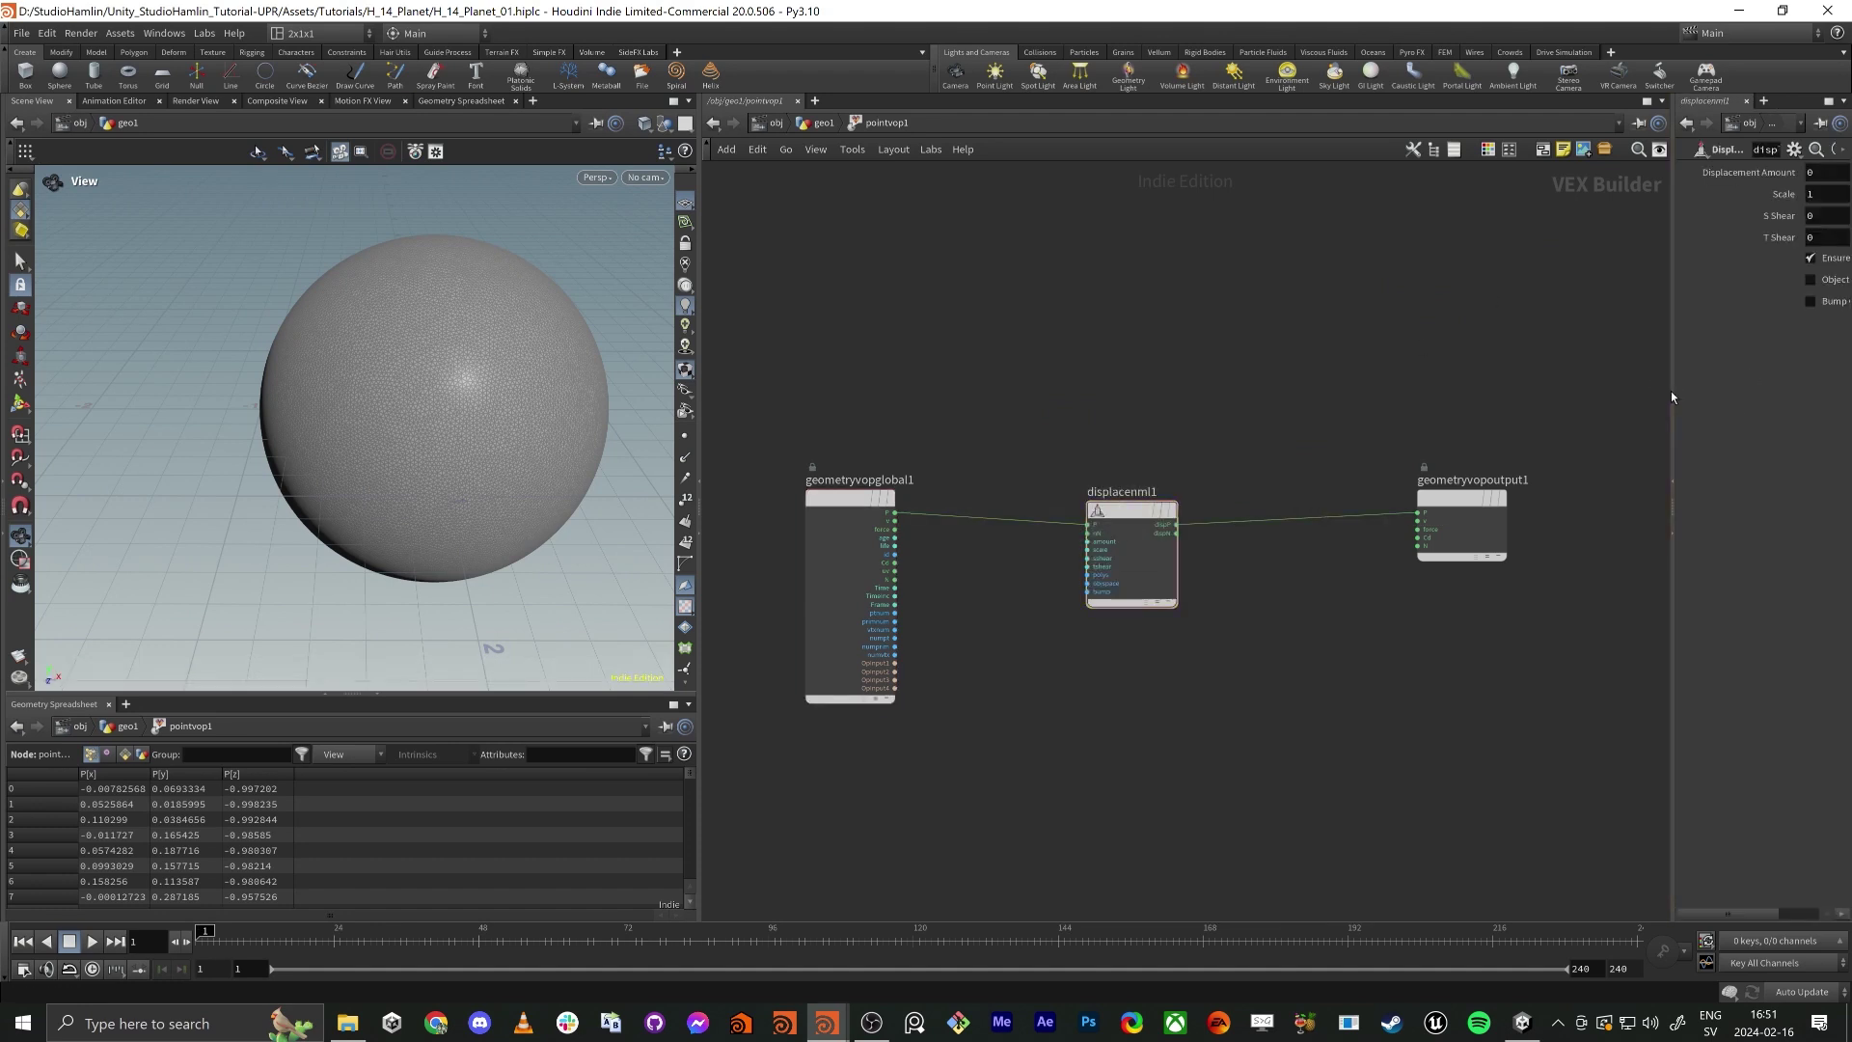
# Widen the parameter pane to show the full settings of the Displace Along Normal node.
pyautogui.moveTo(1672, 390); pyautogui.dragTo(1451, 397)
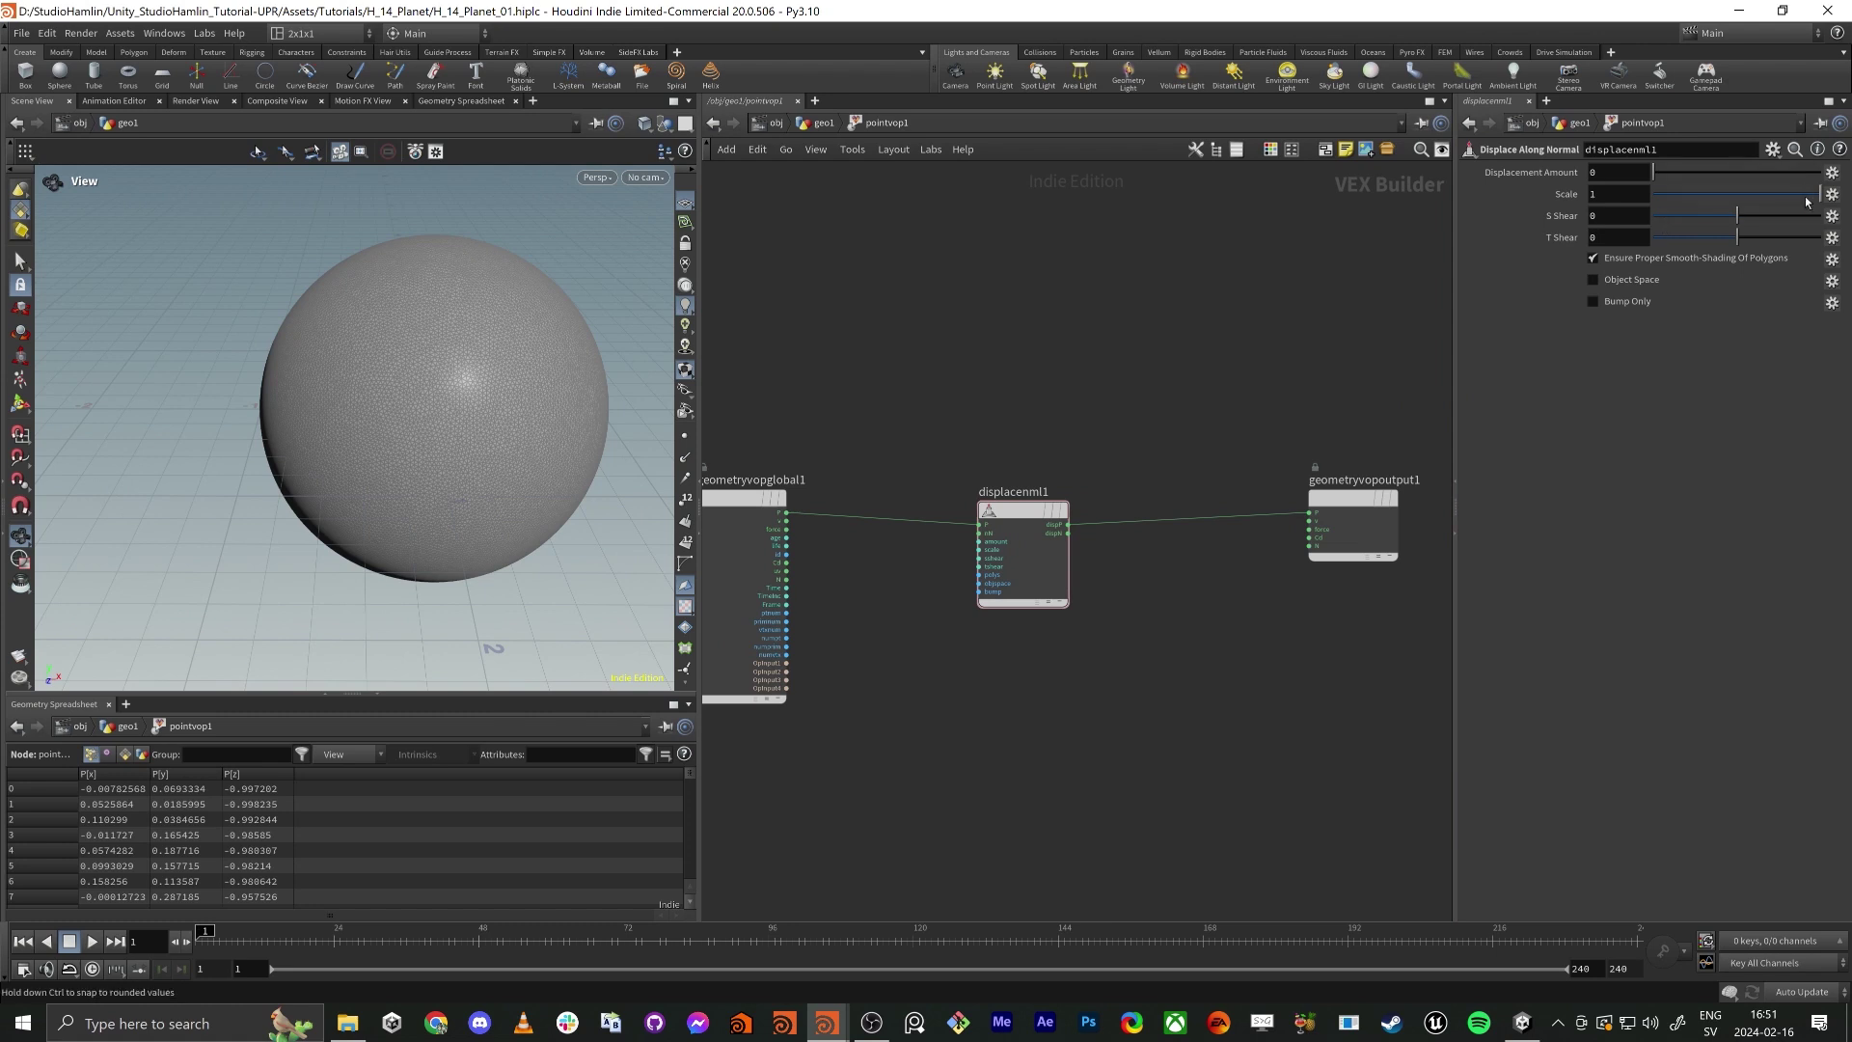
pyautogui.moveTo(1771, 194); pyautogui.dragTo(1821, 194)
pyautogui.click(1738, 221)
pyautogui.scroll(3, 964, 559)
pyautogui.click(1045, 482)
pyautogui.click(920, 564)
pyautogui.write('fl')
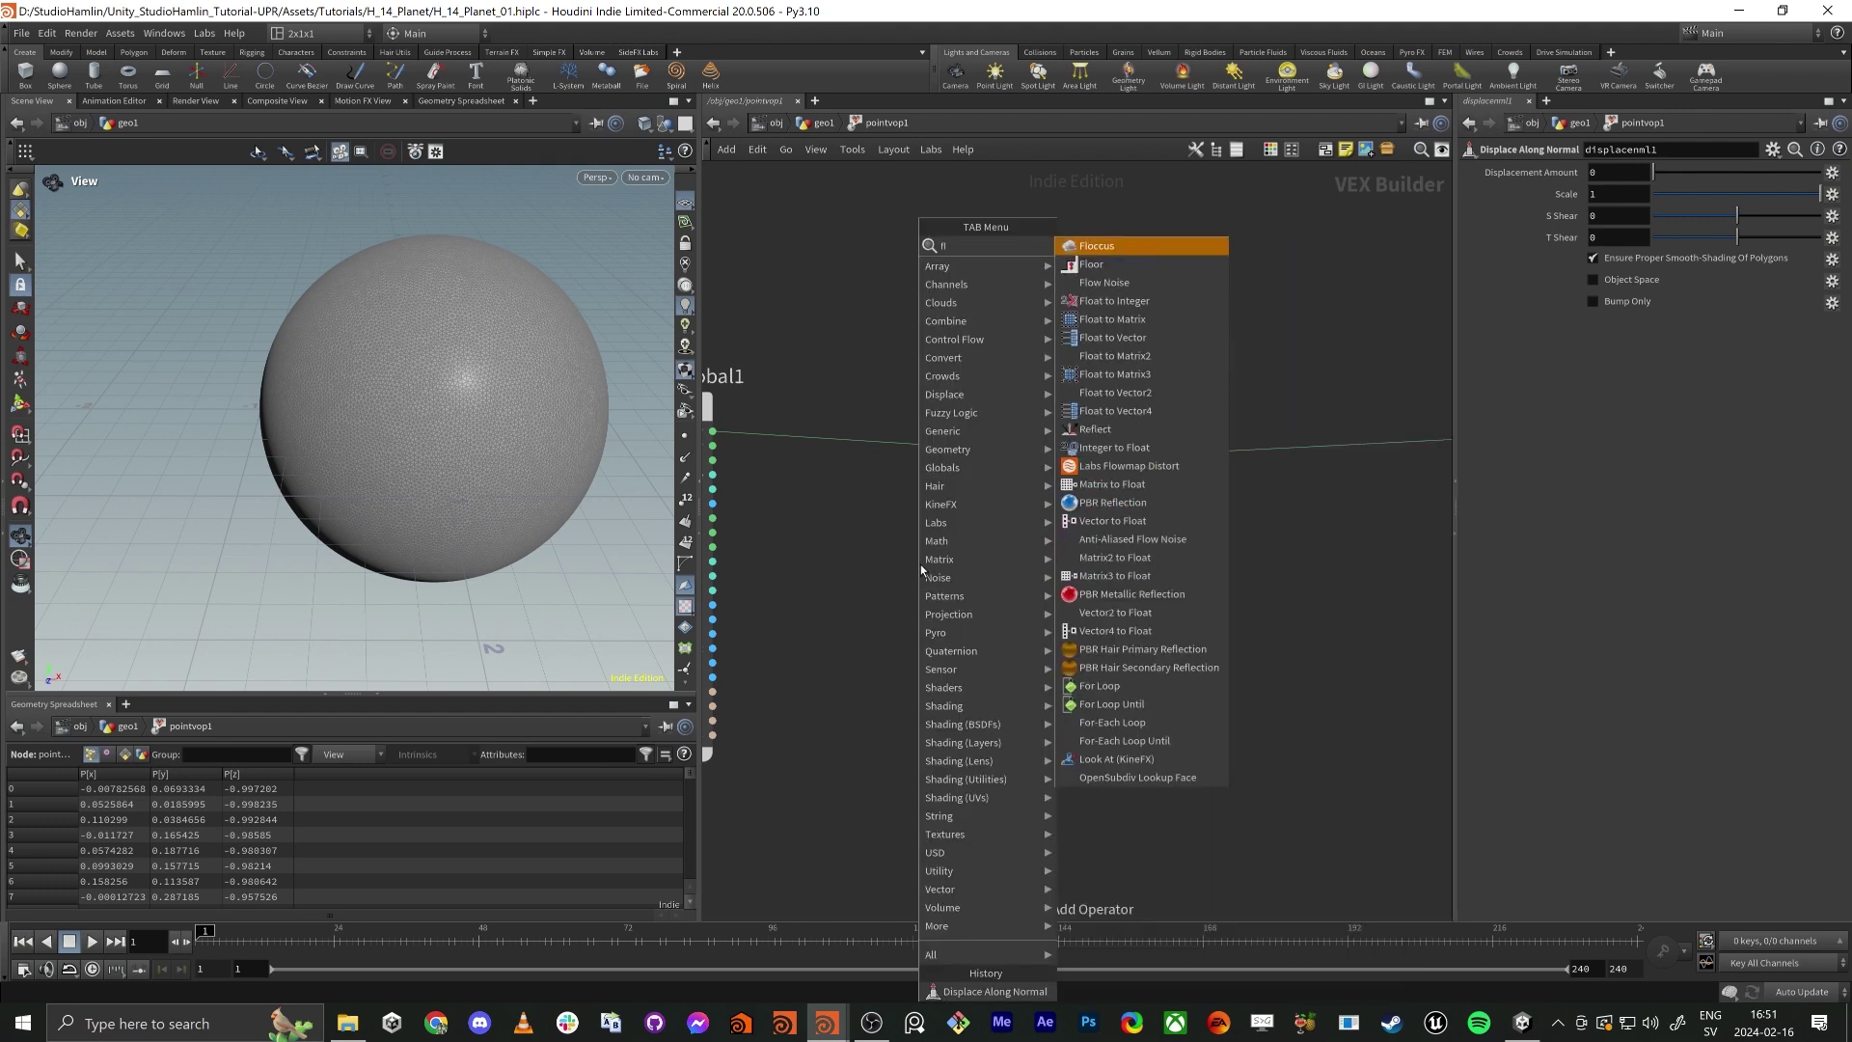
pyautogui.write('oat')
pyautogui.press('Return')
pyautogui.press('Escape')
pyautogui.press('Tab')
pyautogui.write('g')
pyautogui.press('BackSpace')
pyautogui.write('tur')
pyautogui.press('Return')
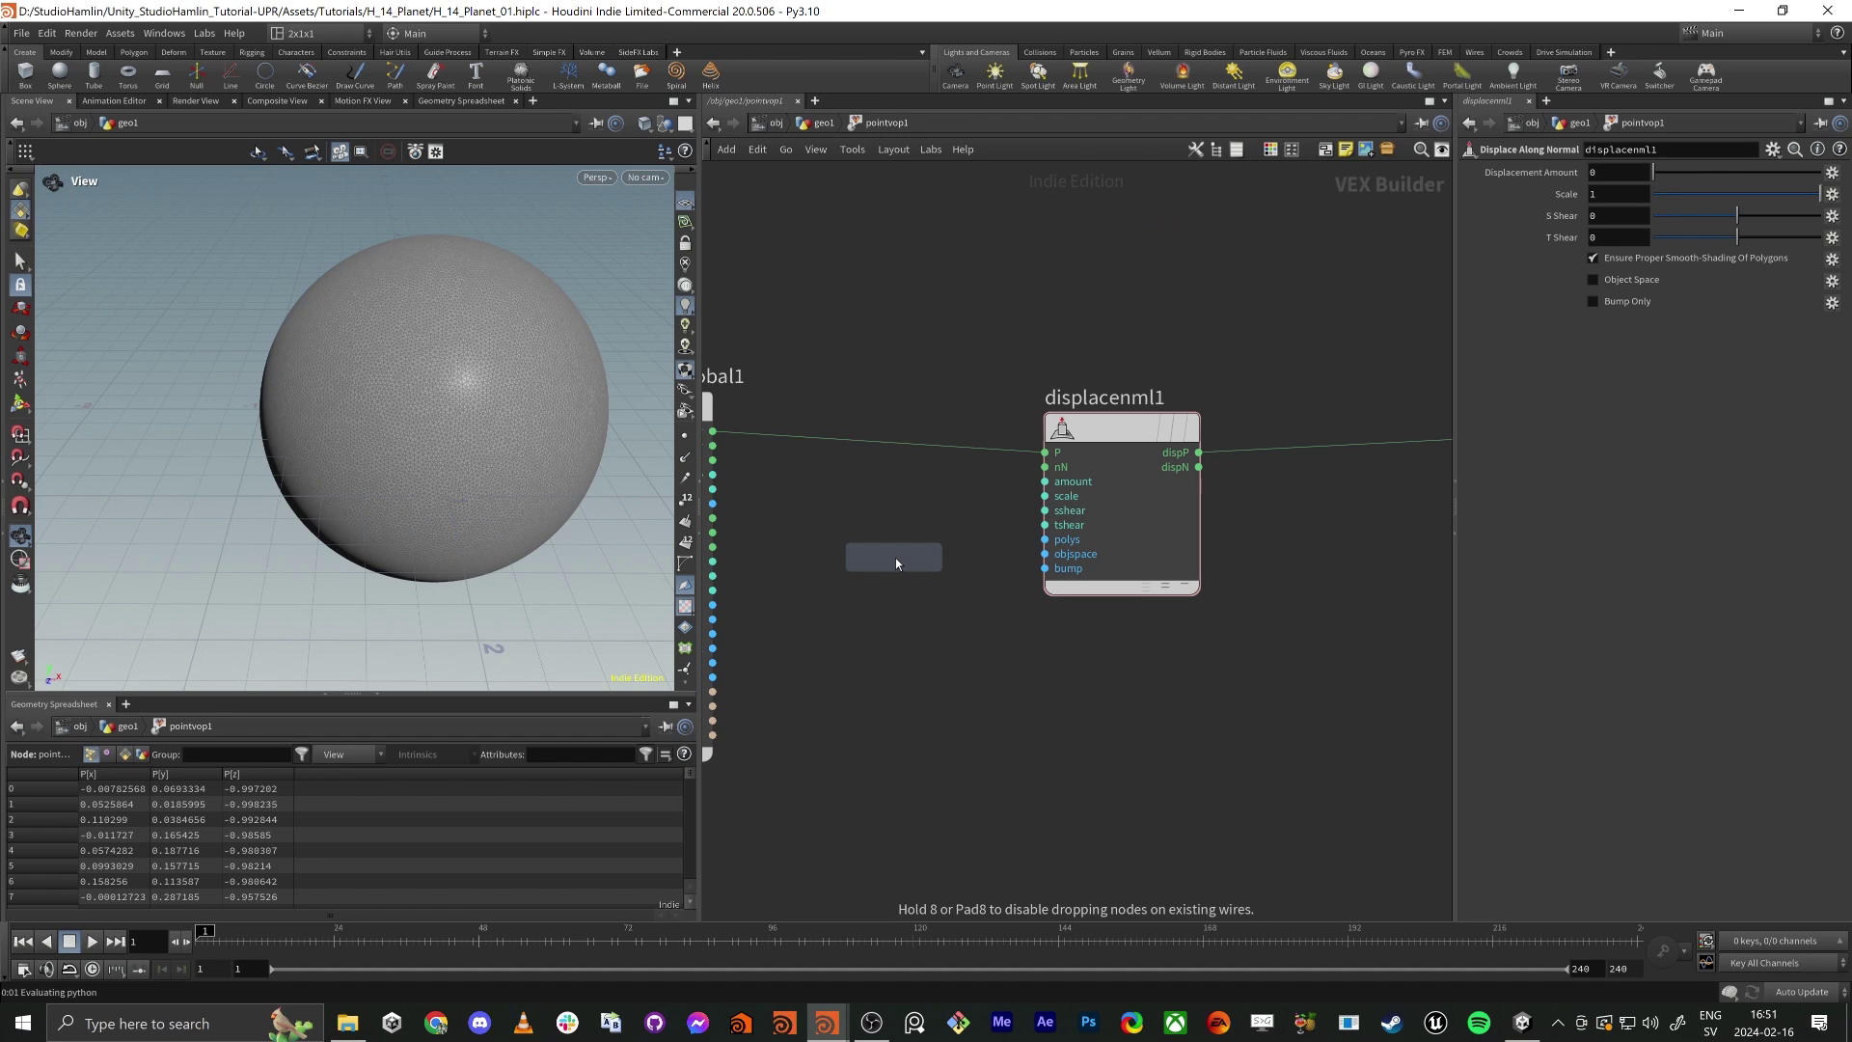
pyautogui.press('Escape')
# Add a Constant node and connect its value to the amount input of the Displace Along Normal node.
pyautogui.press('Tab')
pyautogui.write('clos')
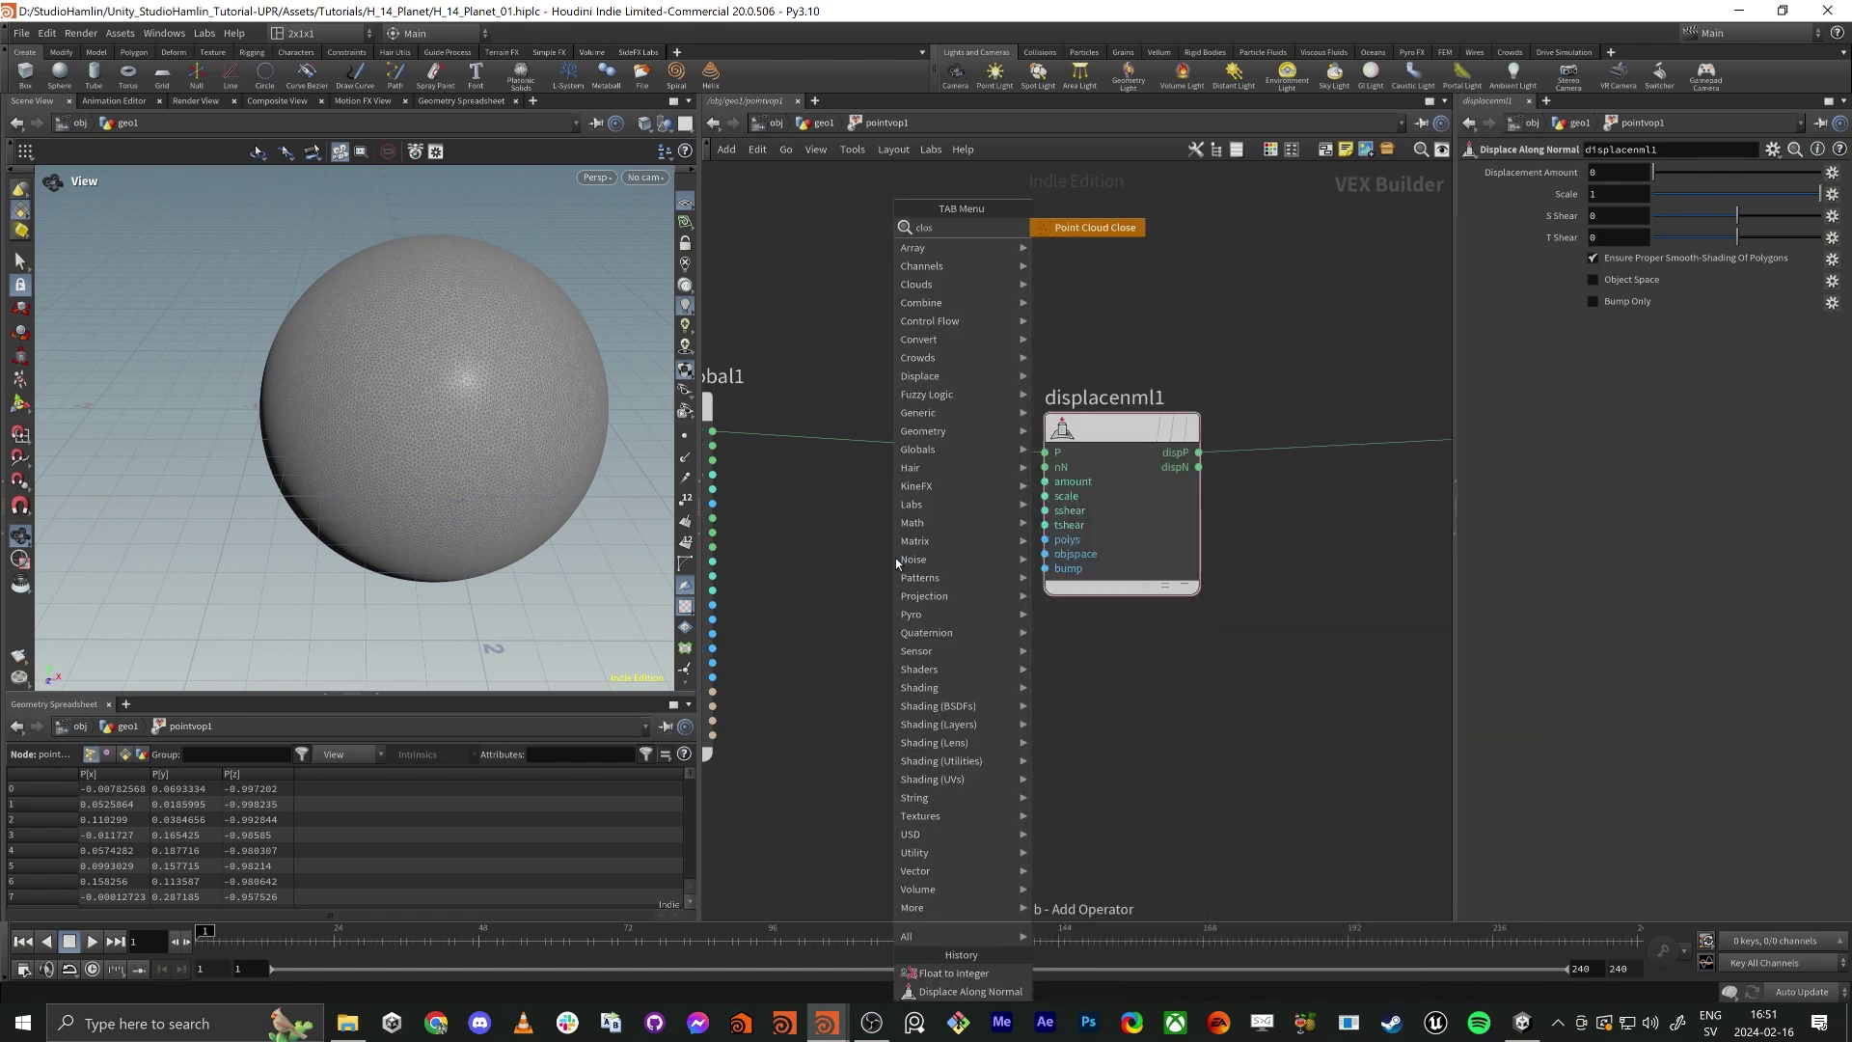
pyautogui.press('Return')
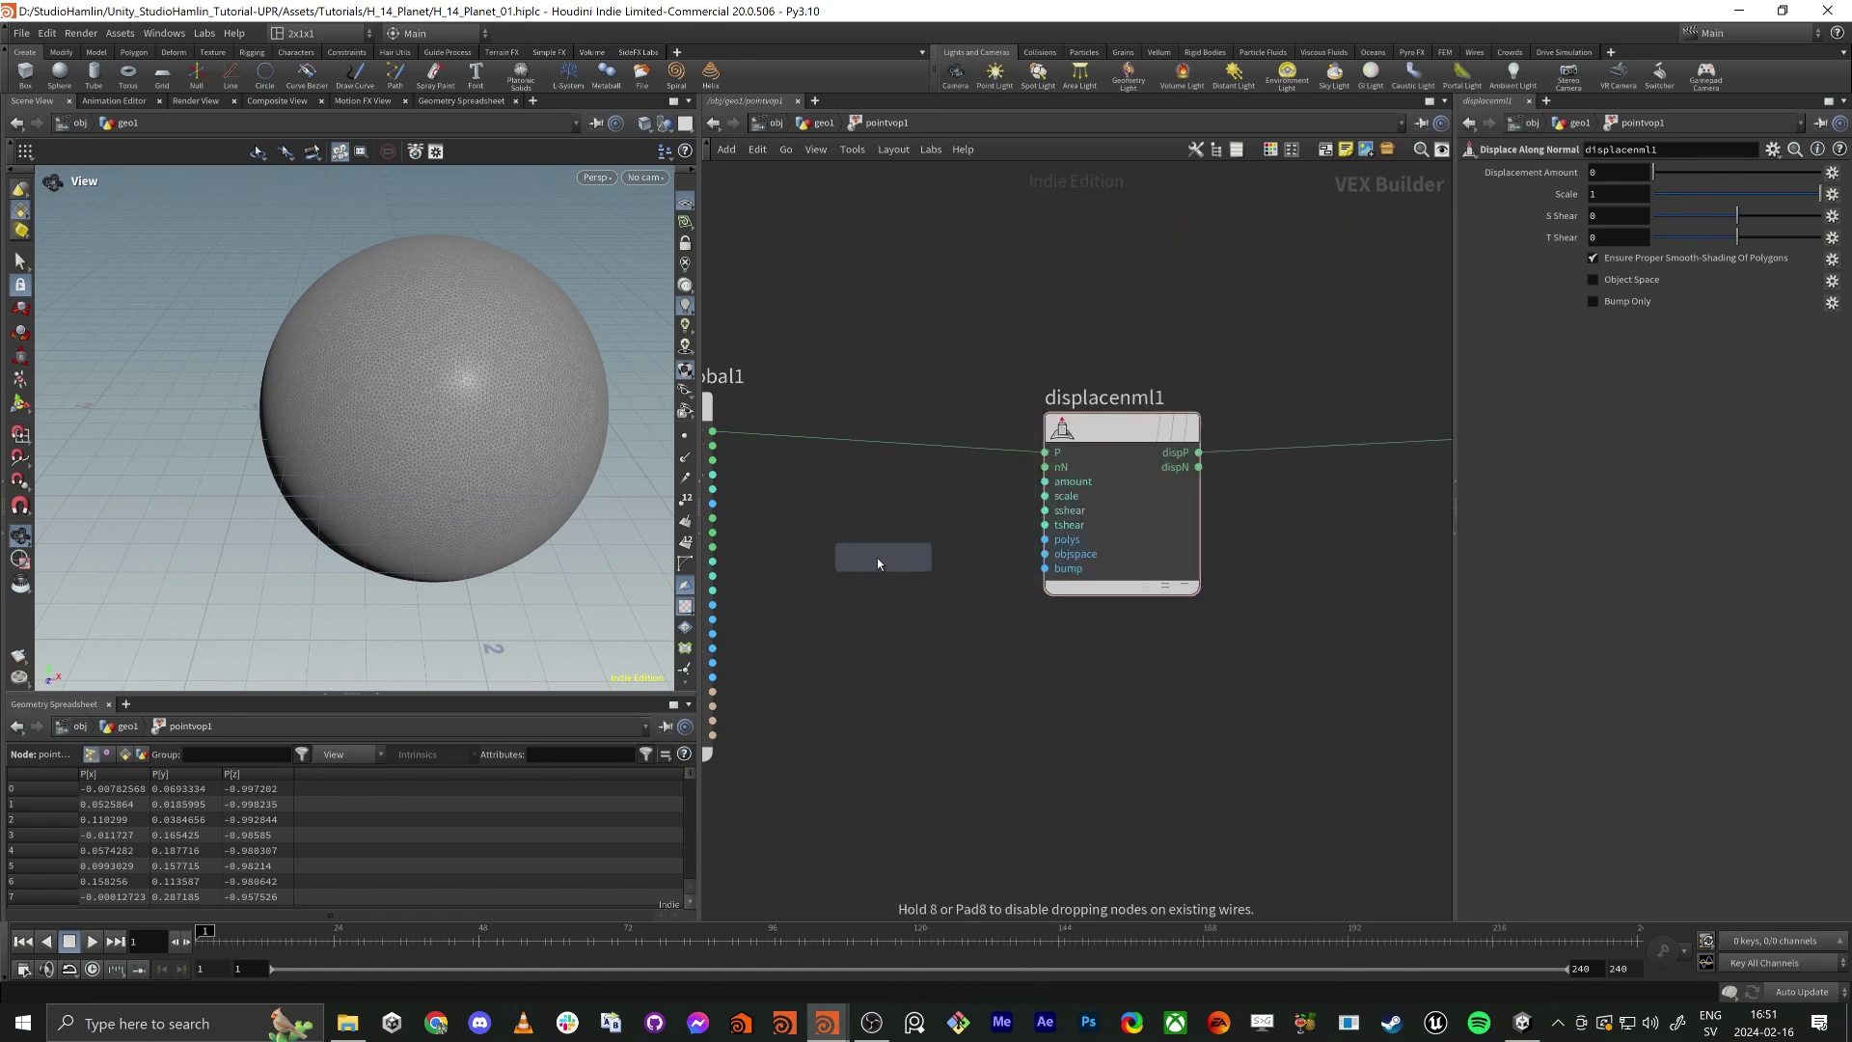
pyautogui.click(877, 557)
pyautogui.moveTo(951, 581); pyautogui.dragTo(1044, 481)
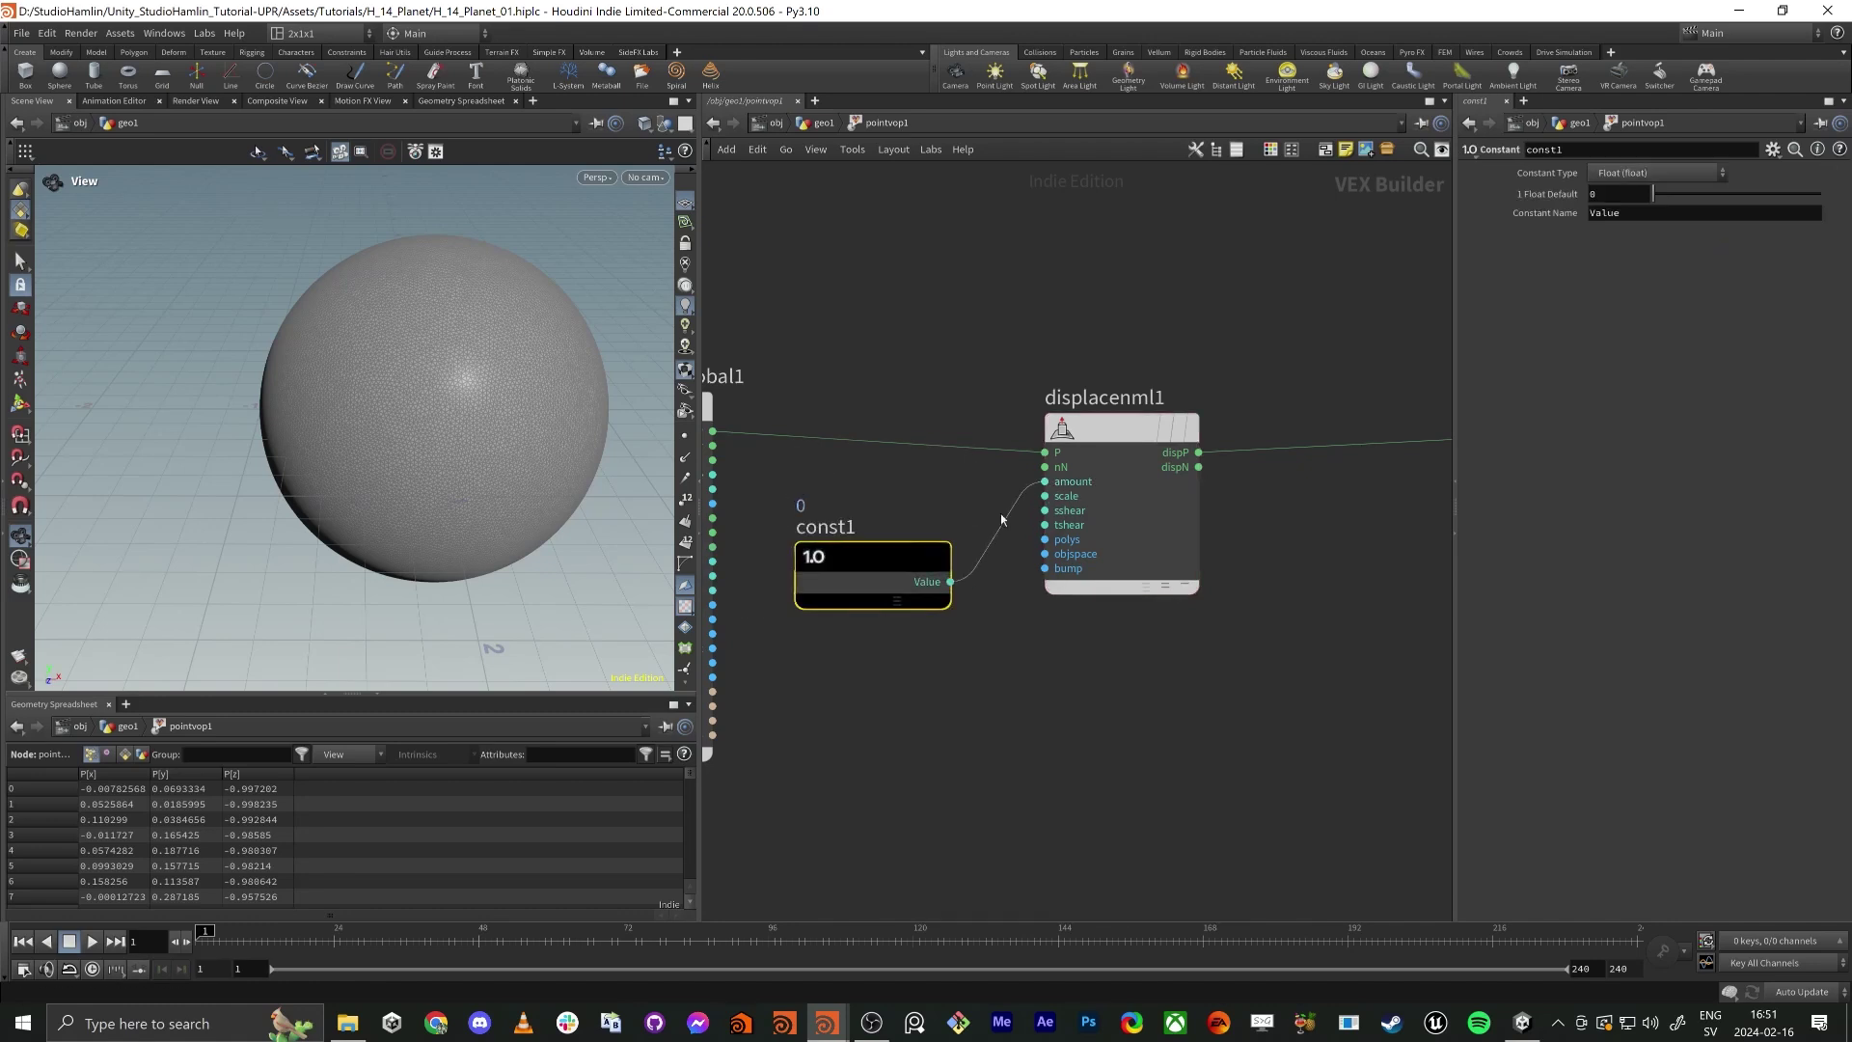
# Remove the connection between the Displace Along Normal node and the geometry output node.
pyautogui.moveTo(1709, 196); pyautogui.dragTo(1651, 201)
pyautogui.scroll(-3, 806, 448)
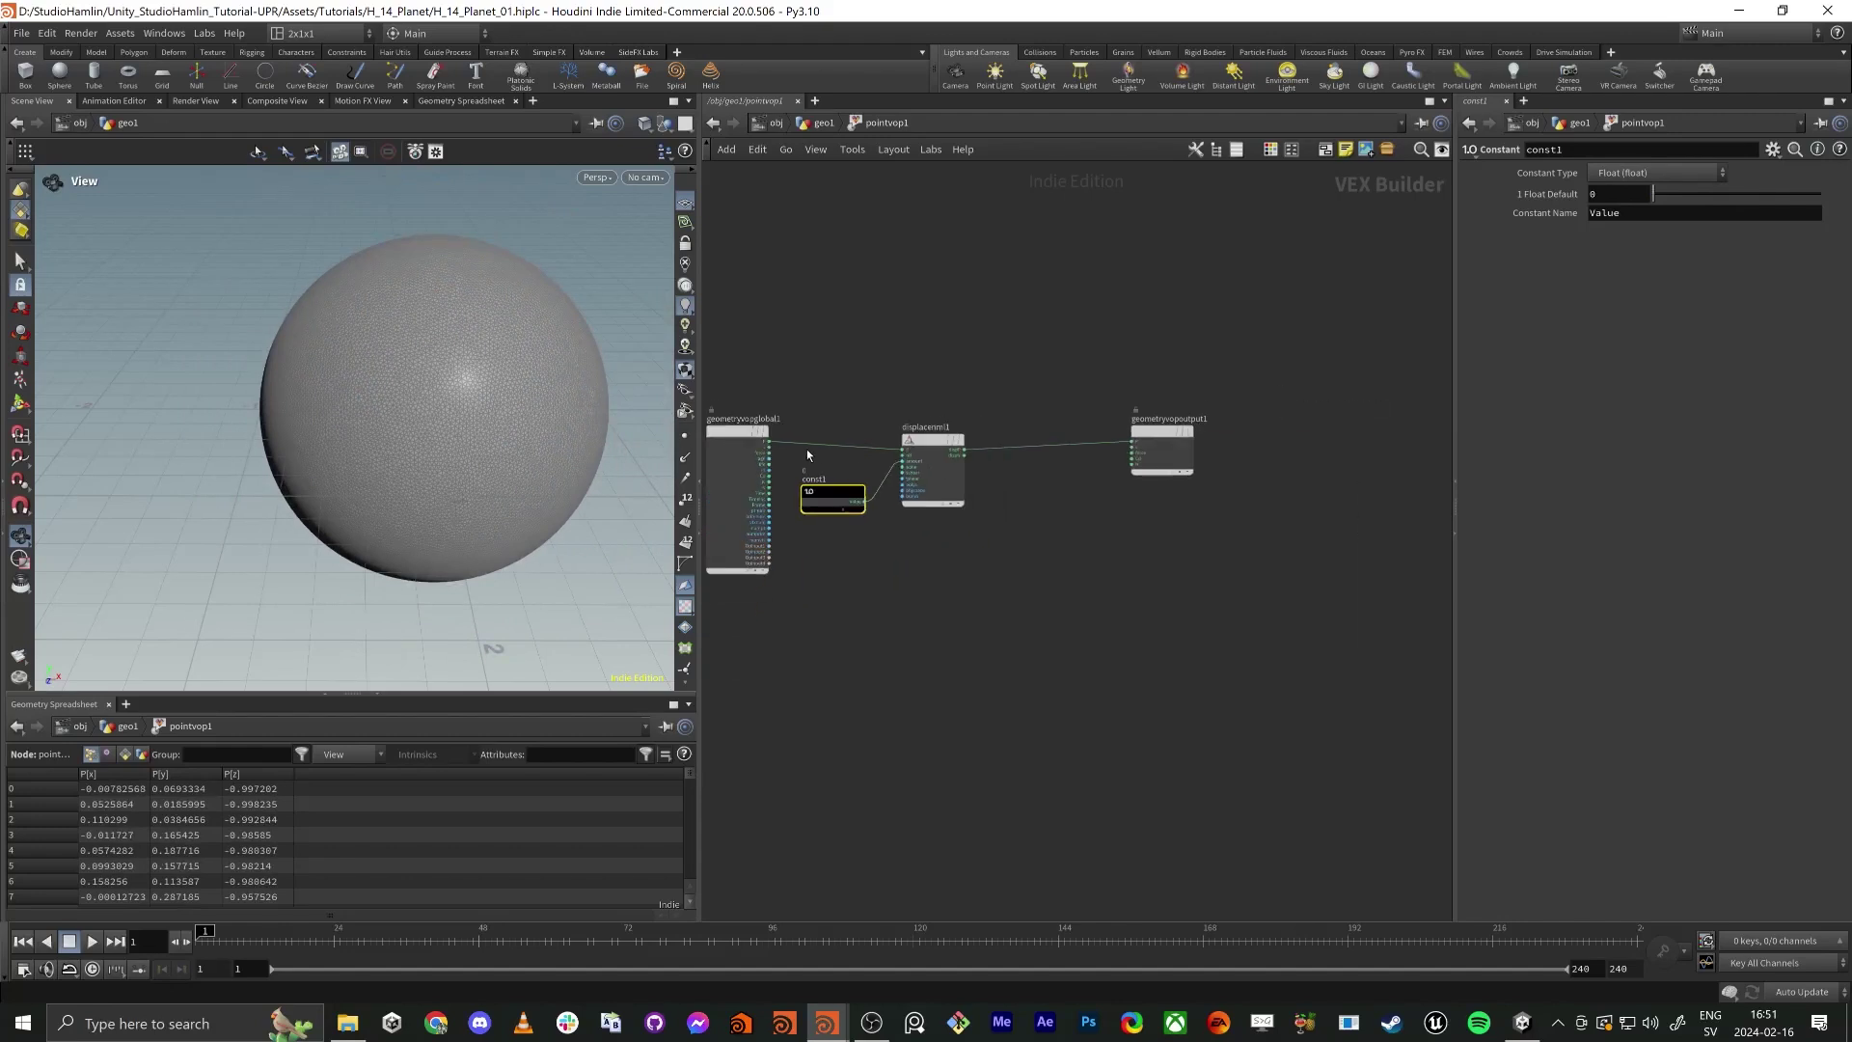
pyautogui.scroll(2, 807, 449)
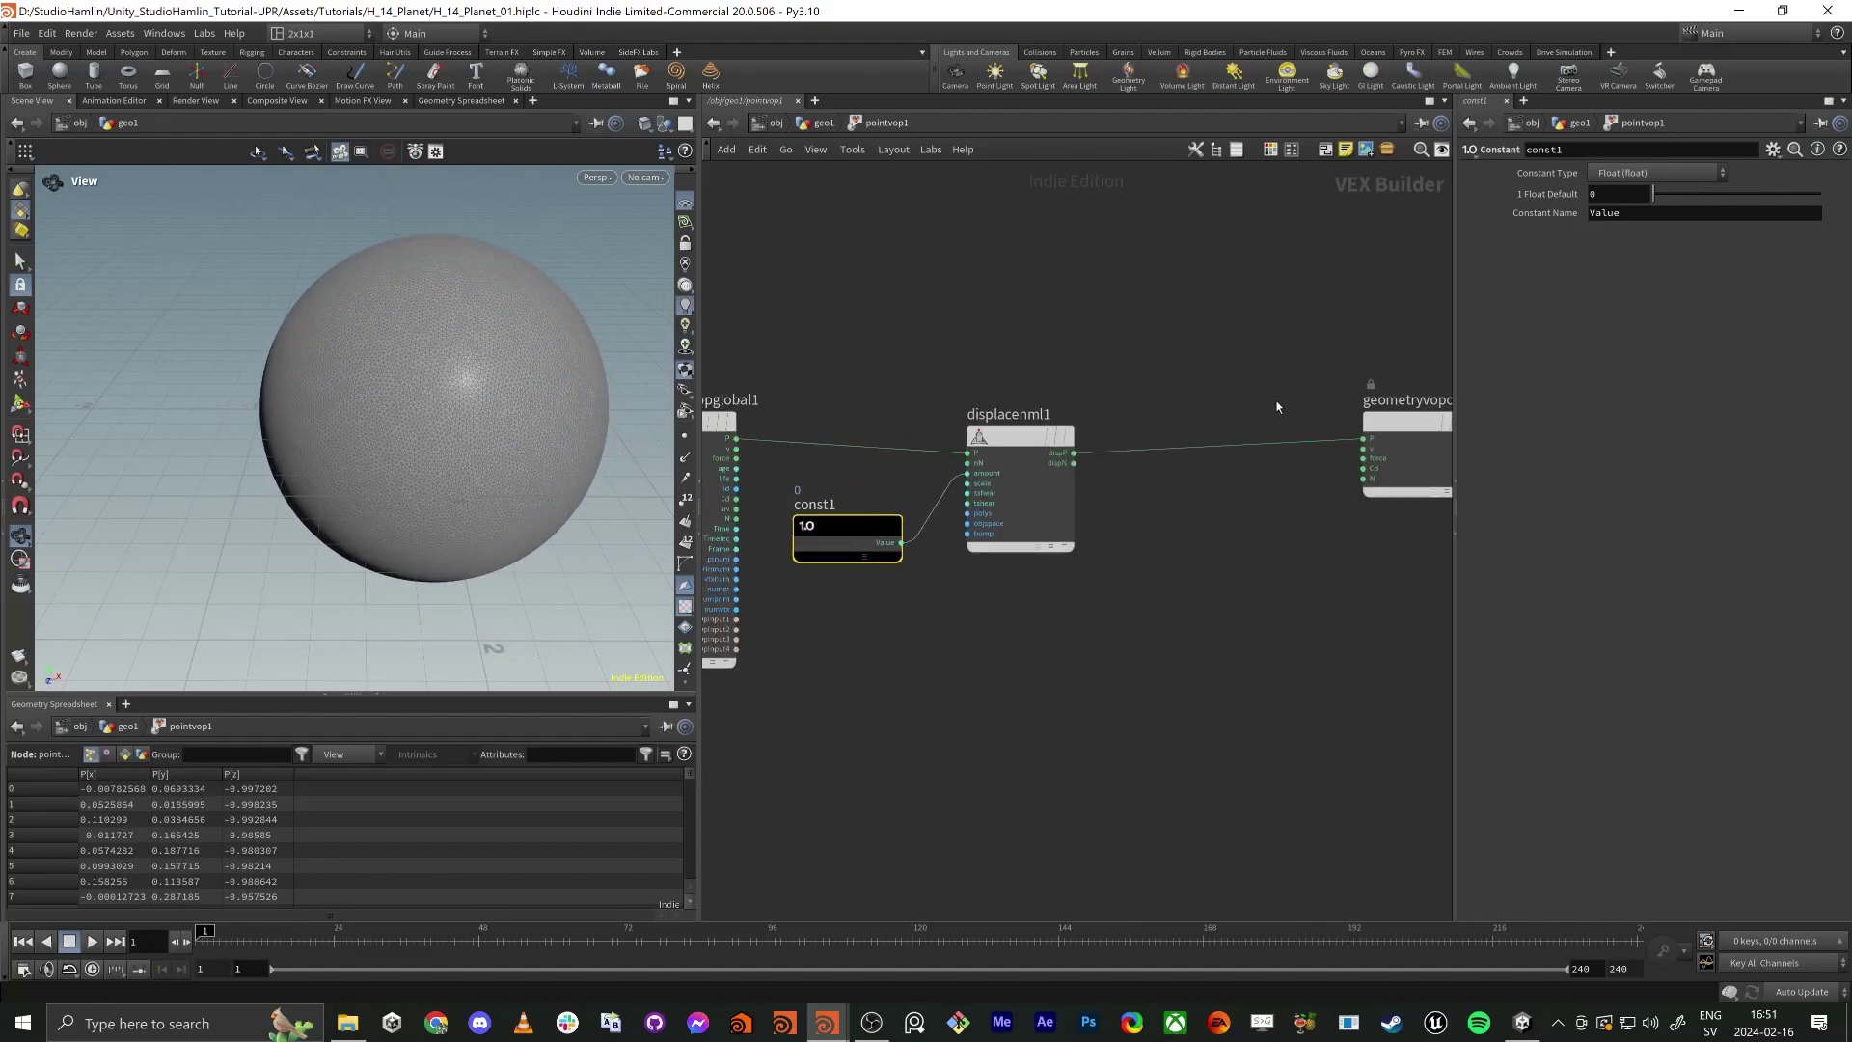
pyautogui.click(1313, 441)
pyautogui.press('Delete')
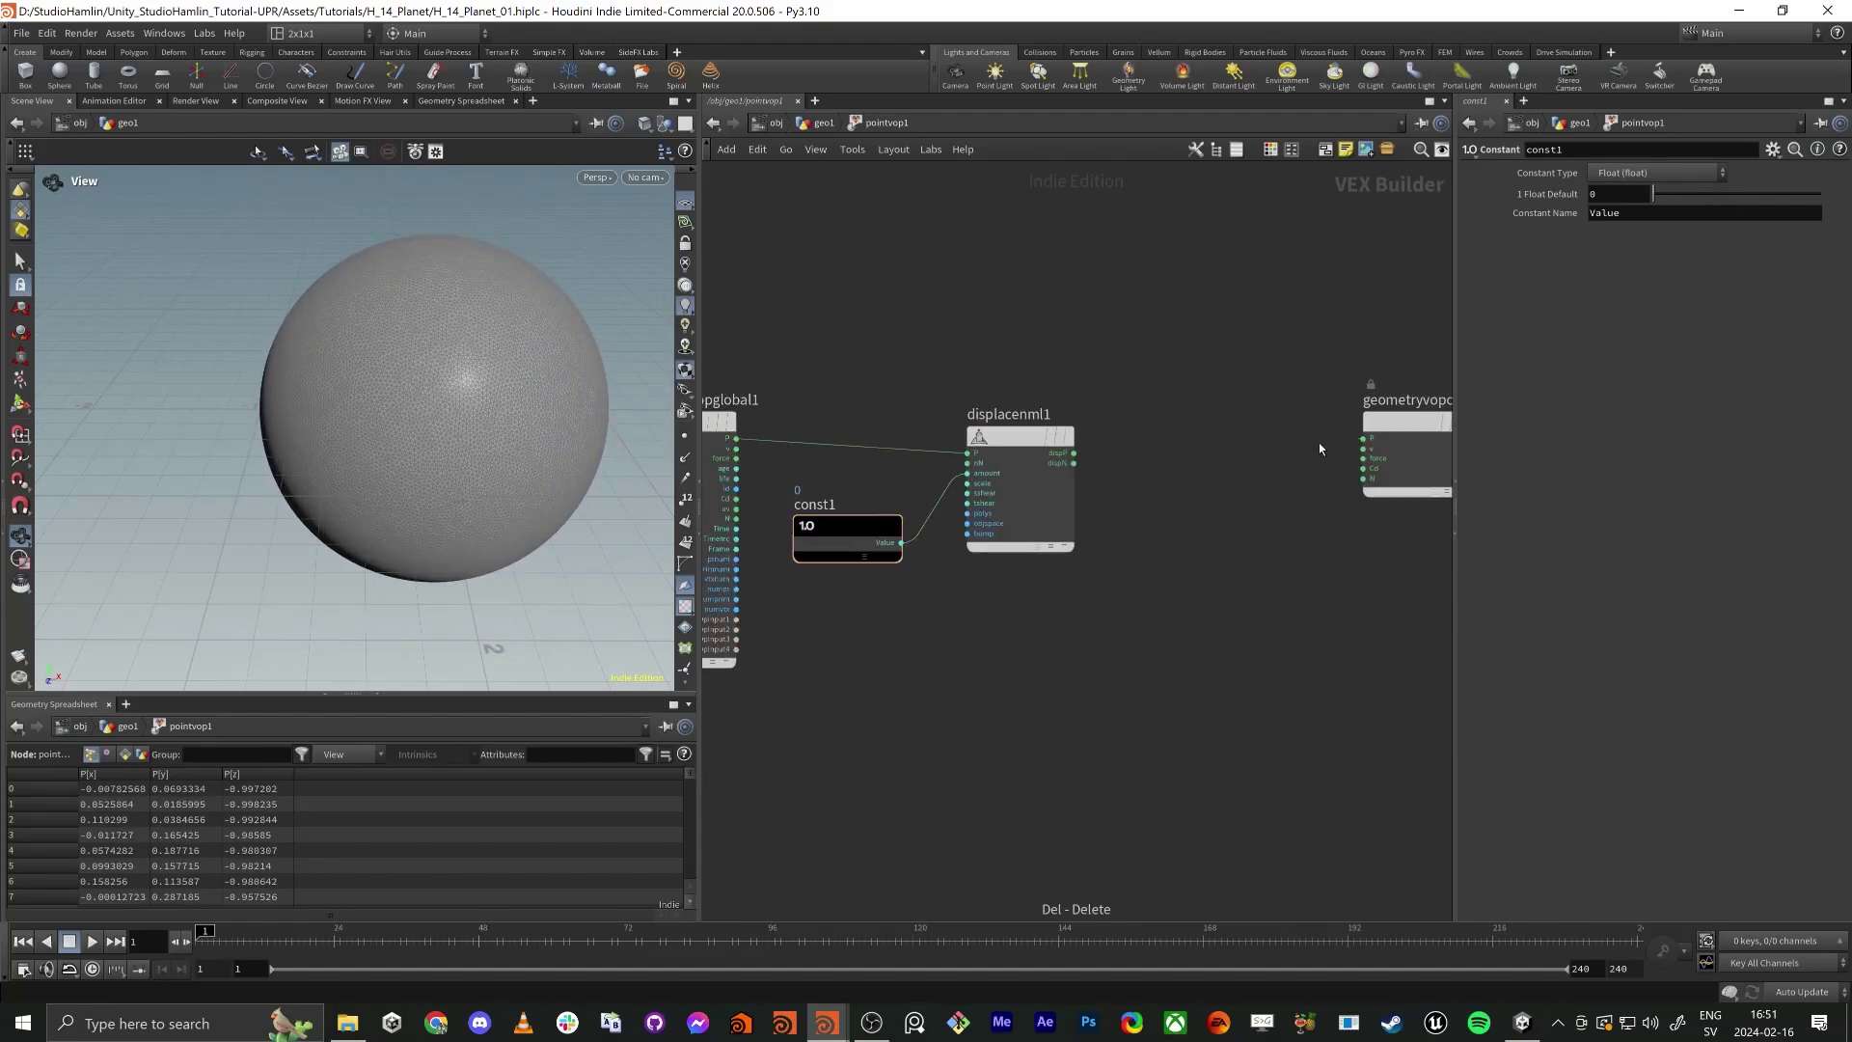
# Set the constant's float default to 0.47 and connect the displacement node's dispP to the output node's P.
pyautogui.moveTo(871, 501); pyautogui.dragTo(873, 495)
pyautogui.moveTo(1655, 194); pyautogui.dragTo(1732, 194)
pyautogui.moveTo(1073, 452); pyautogui.dragTo(1363, 440)
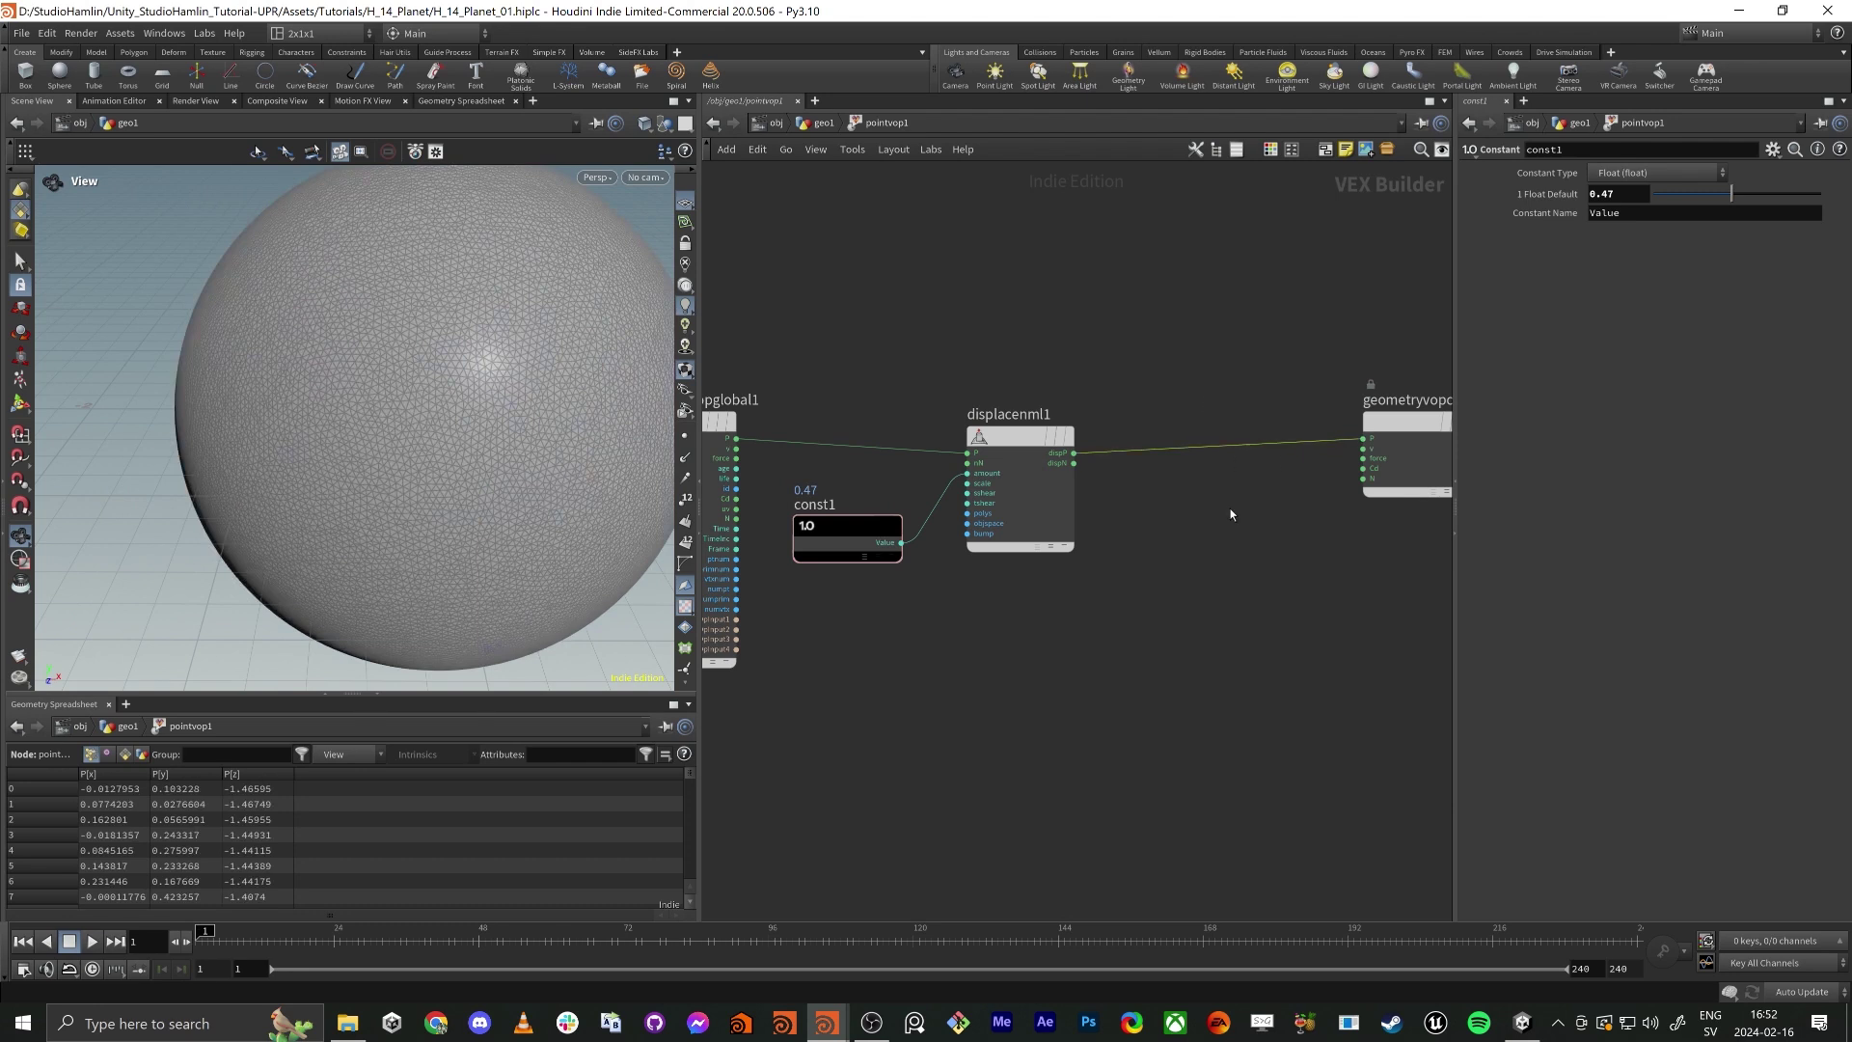
# Delete the wire to the output node along with the Constant and Displace Along Normal nodes.
pyautogui.press('Delete')
pyautogui.moveTo(861, 326); pyautogui.dragTo(1011, 614)
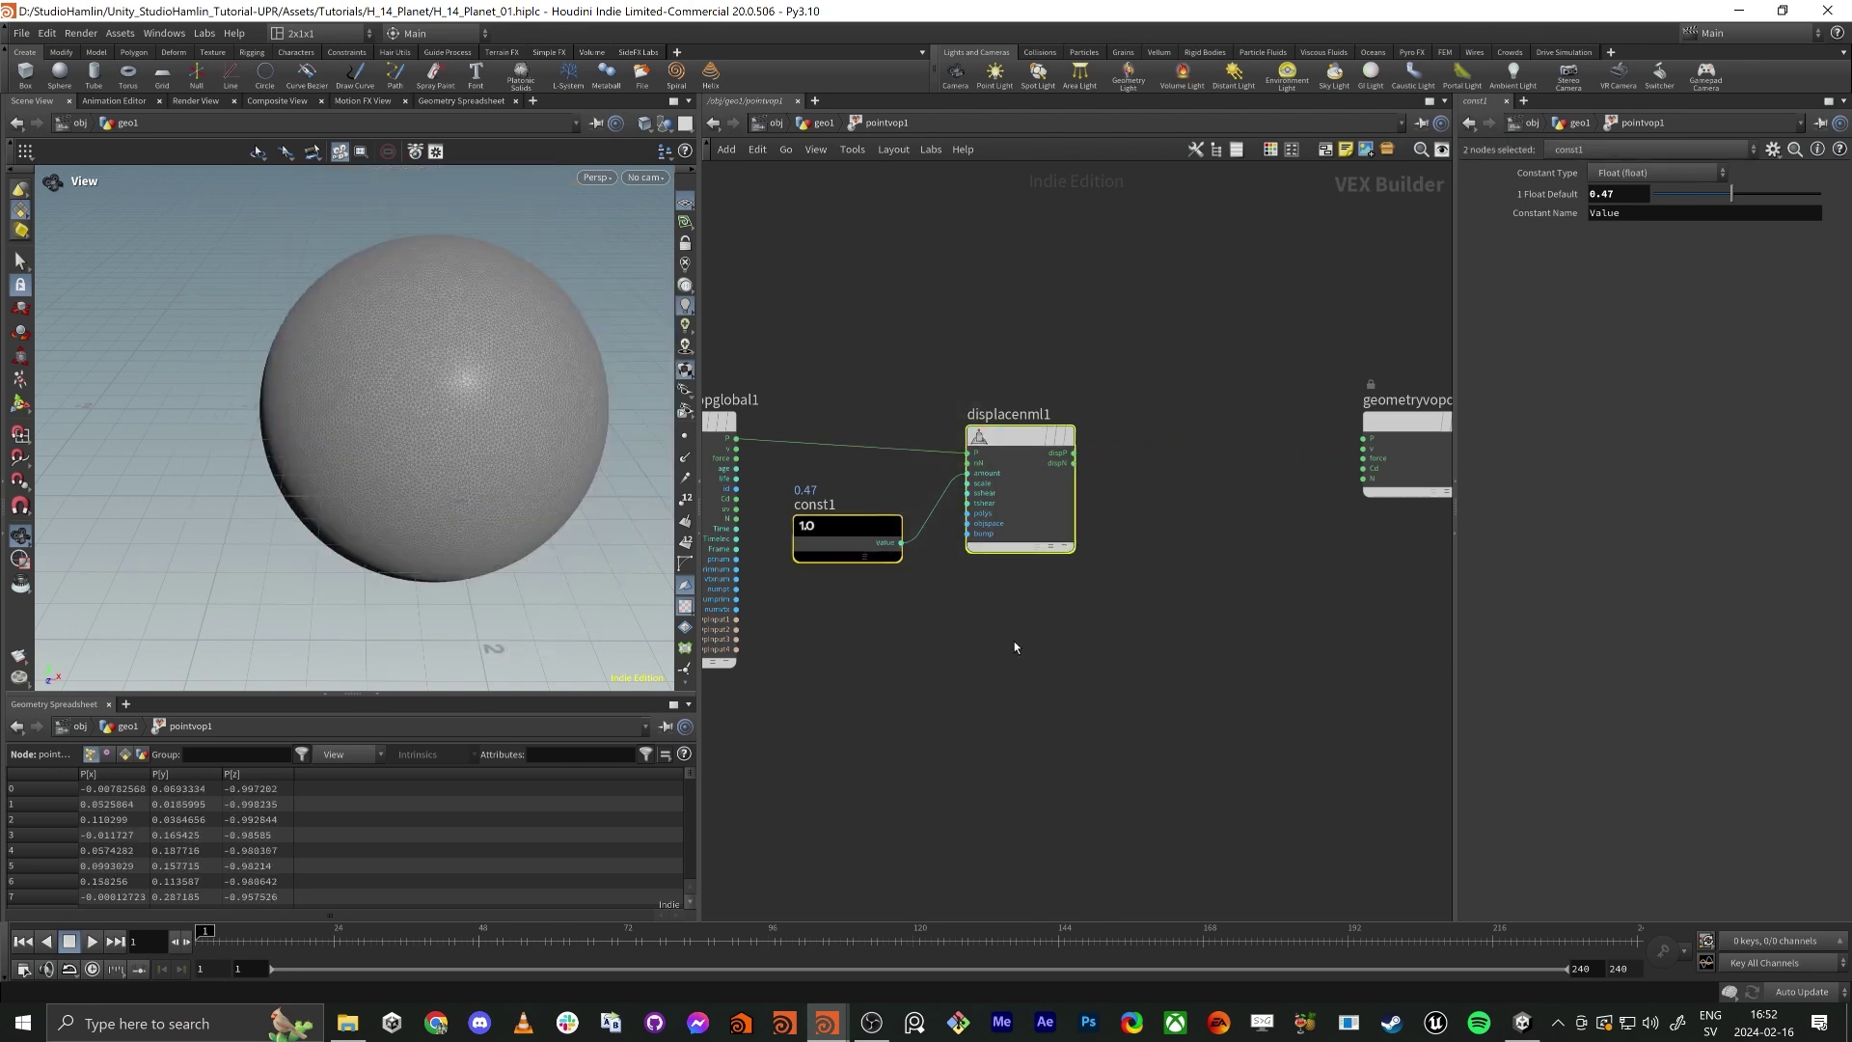
pyautogui.press('Delete')
pyautogui.scroll(-4, 1016, 637)
pyautogui.moveTo(1019, 592)
pyautogui.mouseDown(button='middle')
pyautogui.moveTo(1107, 566)
pyautogui.moveTo(1020, 597)
pyautogui.mouseUp(button='middle')
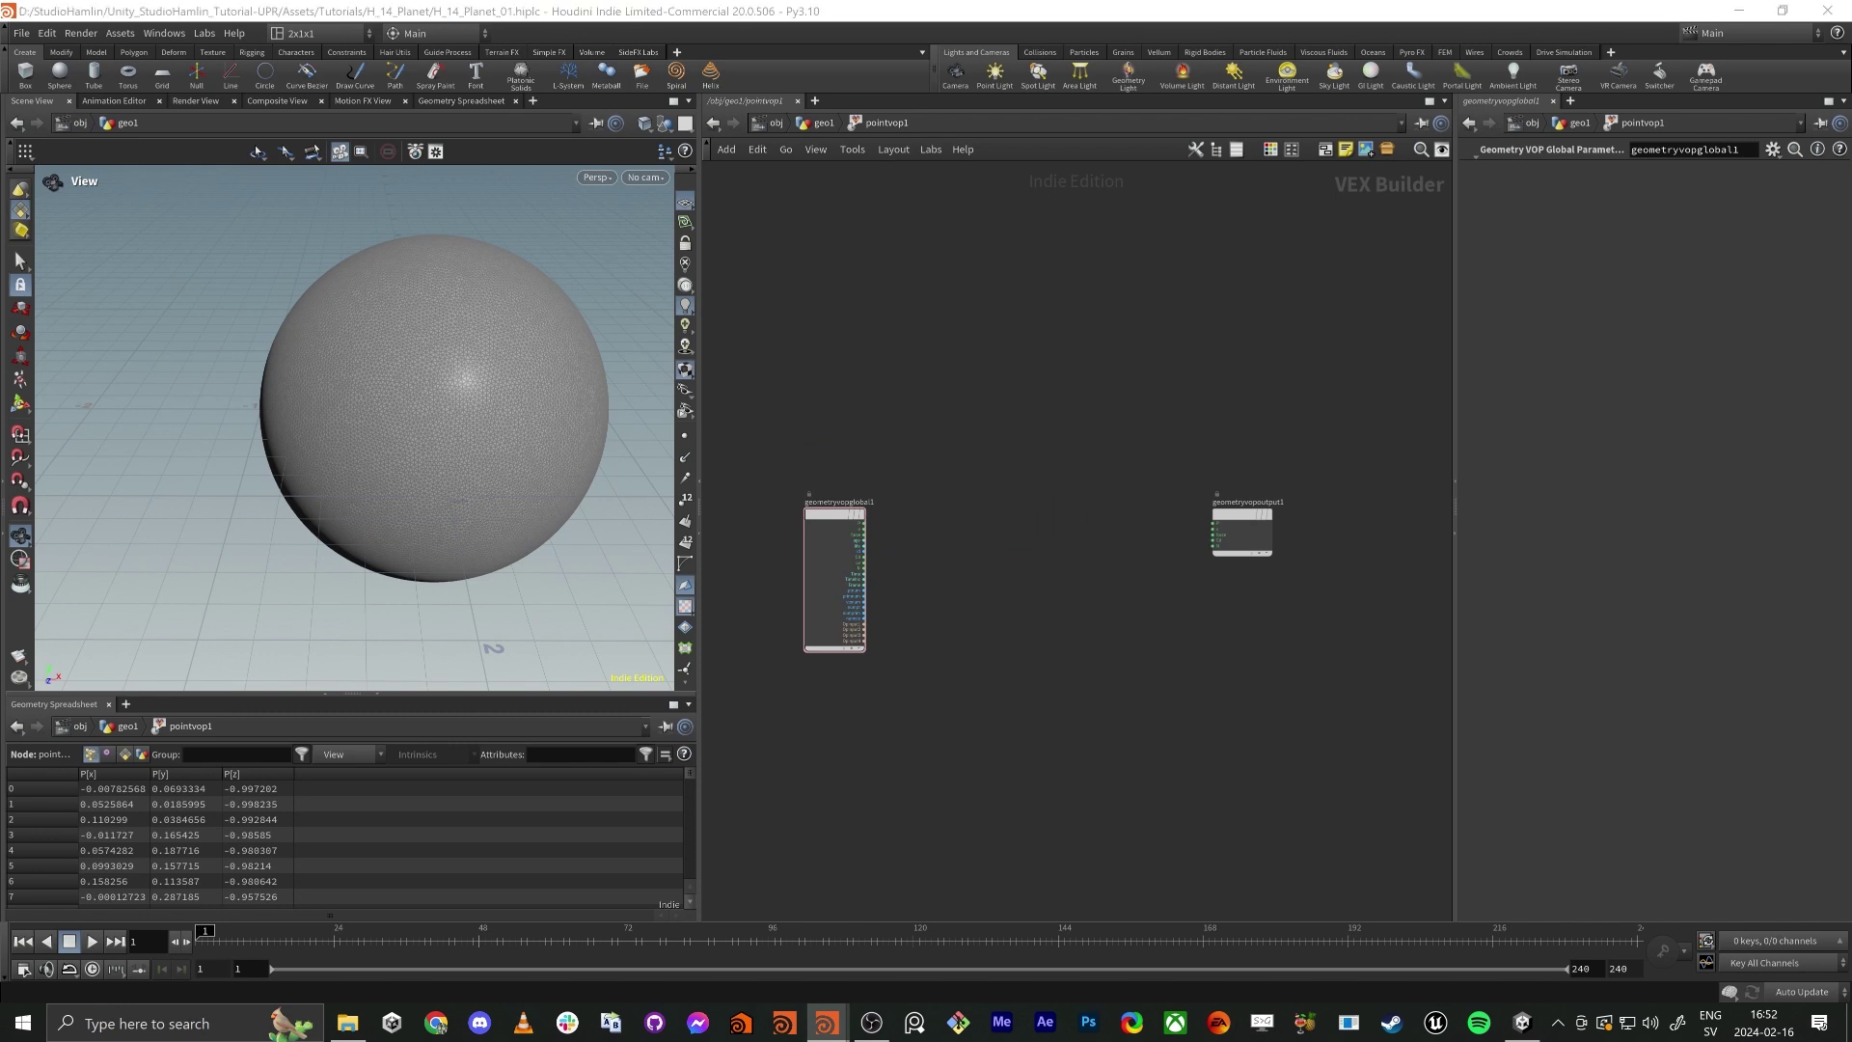
# Widen the network editor by narrowing the scene view, keeping both the global parameters and output nodes in sight.
pyautogui.scroll(4, 1158, 535)
pyautogui.scroll(-2, 1174, 522)
pyautogui.moveTo(1029, 544); pyautogui.dragTo(1106, 463, button='middle')
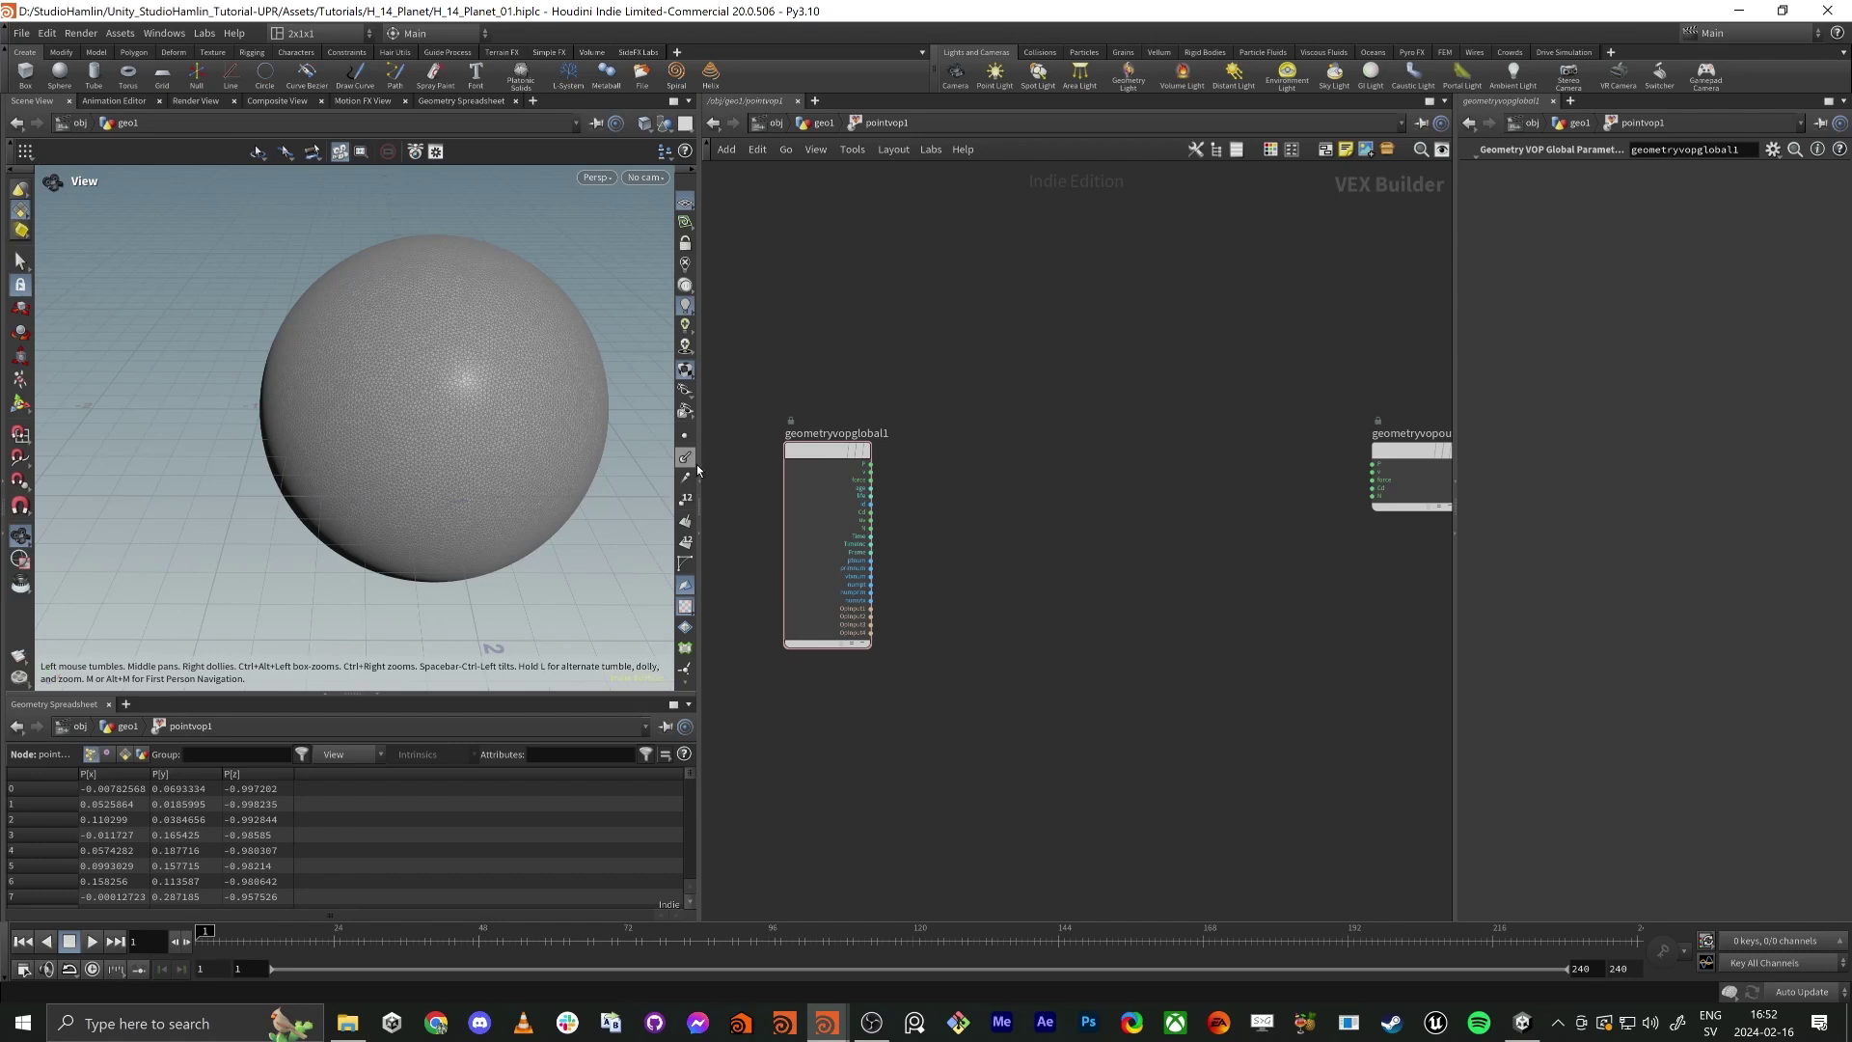
pyautogui.moveTo(699, 471); pyautogui.dragTo(577, 471)
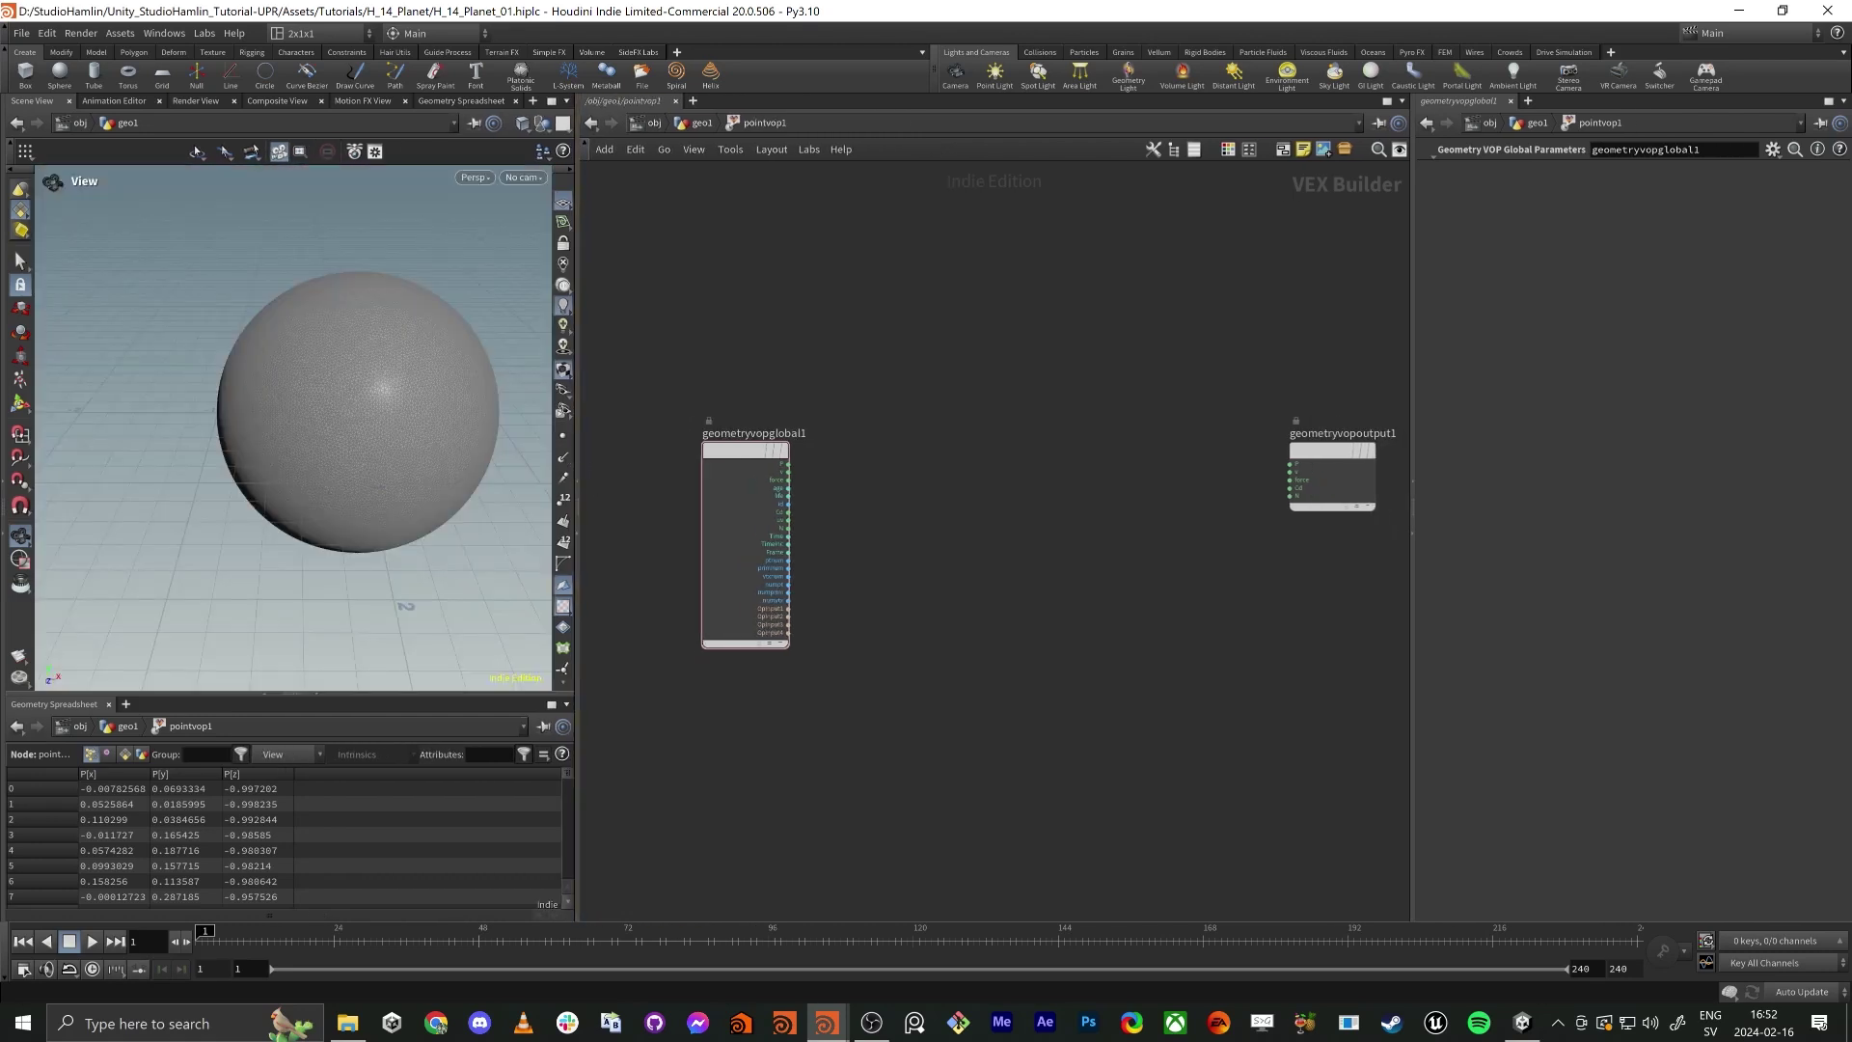
pyautogui.hotkey('alt', 'Tab')
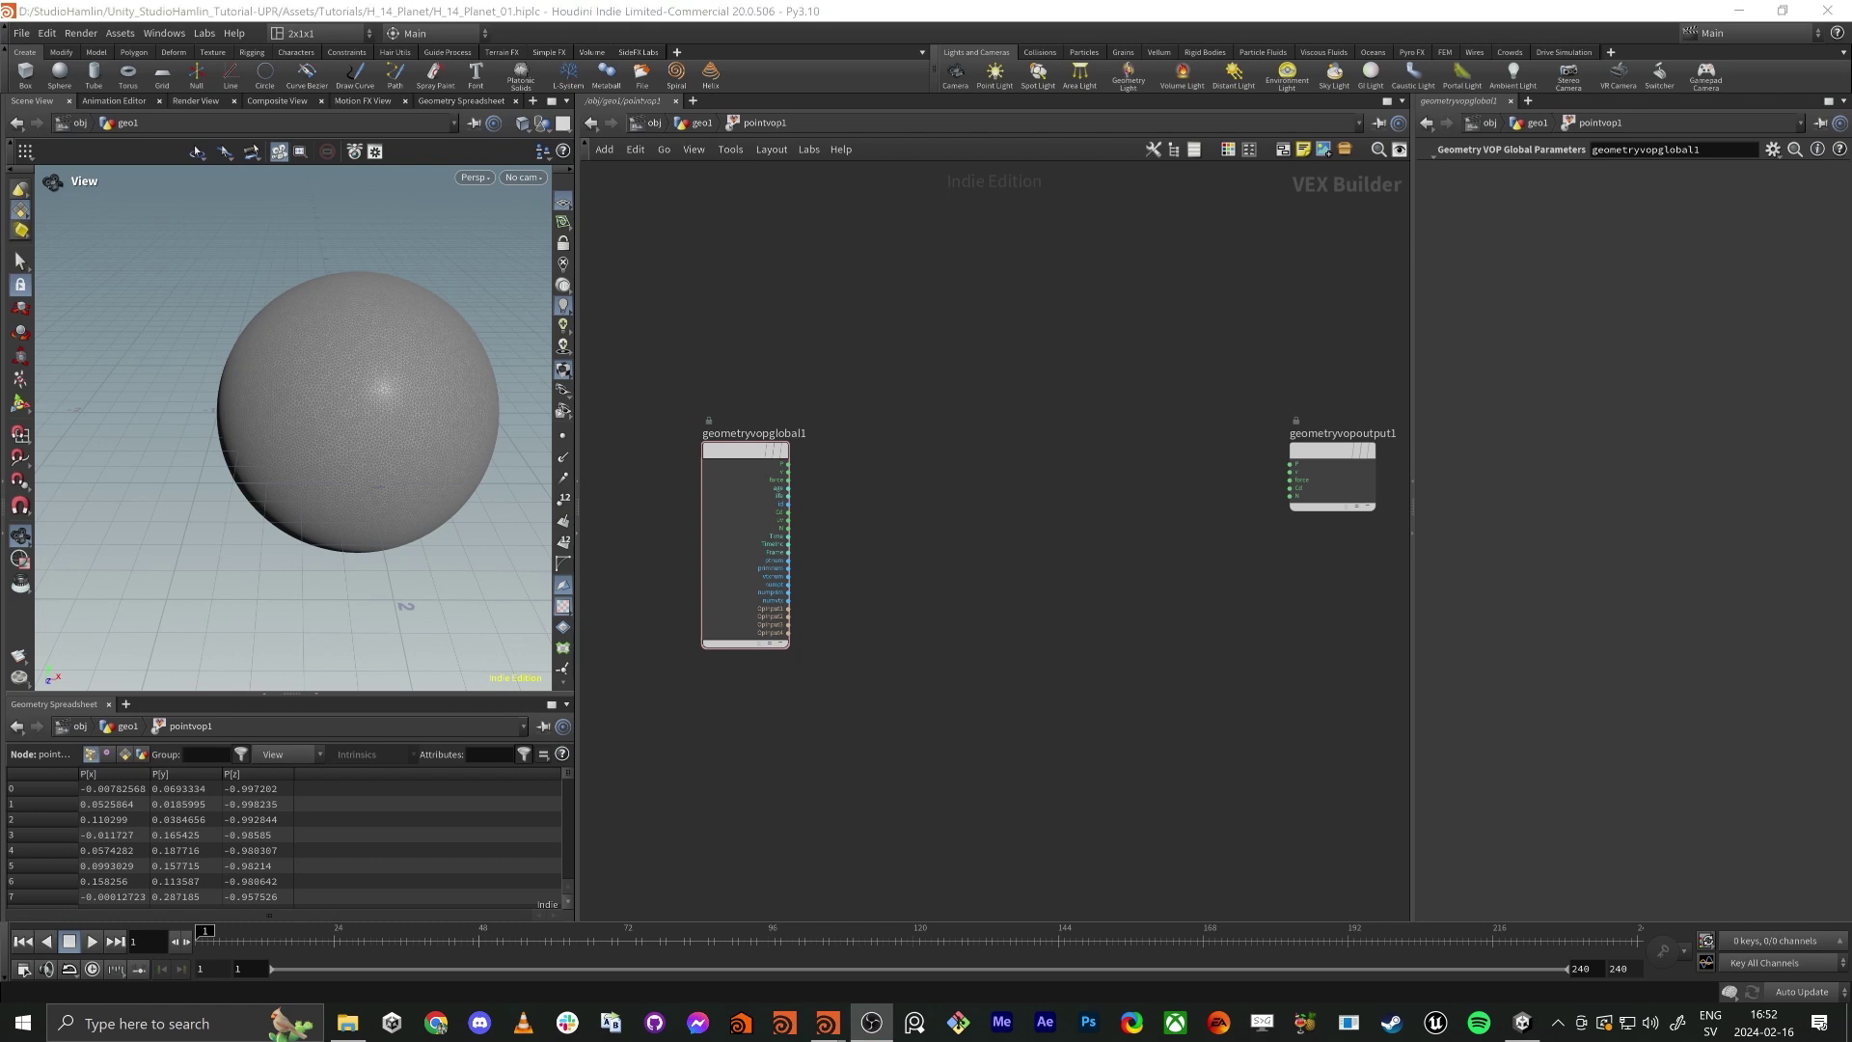
pyautogui.hotkey('alt', 'Tab')
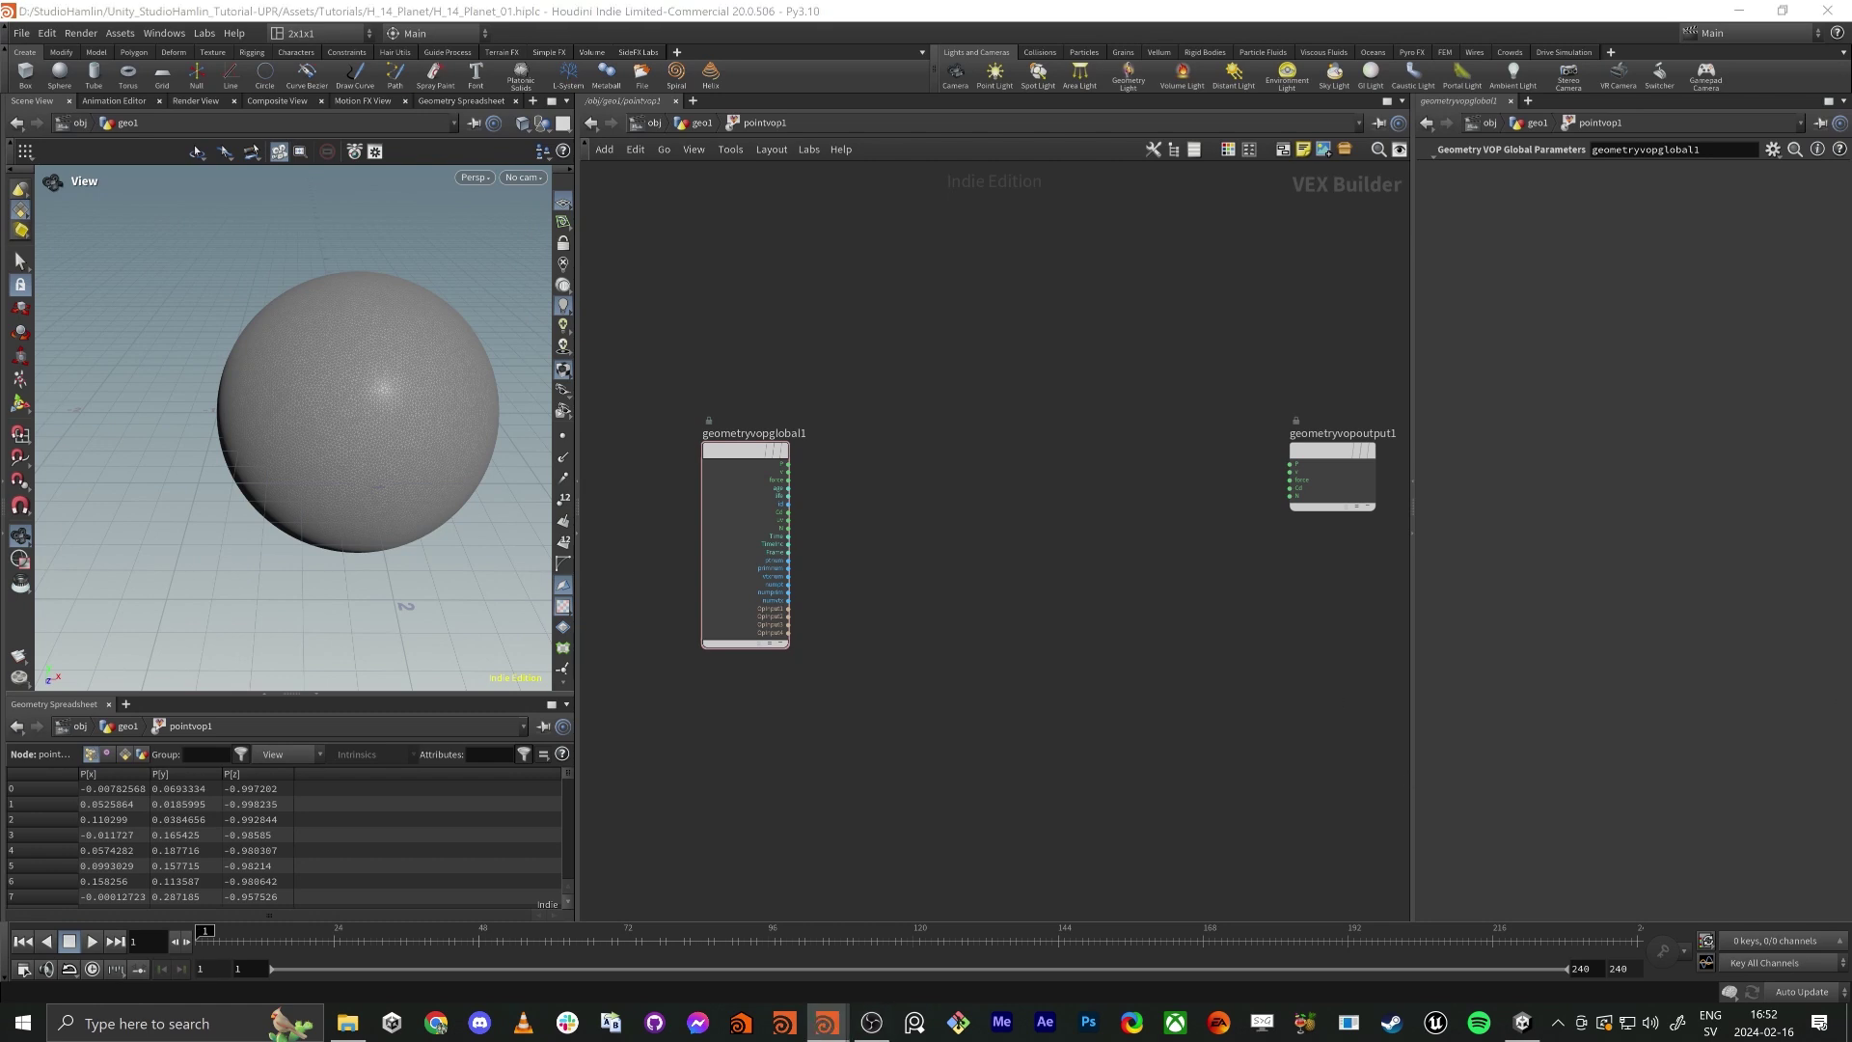
# Add a Turbulent Noise node between the global parameters and output nodes.
pyautogui.press('Tab')
pyautogui.moveTo(850, 525)
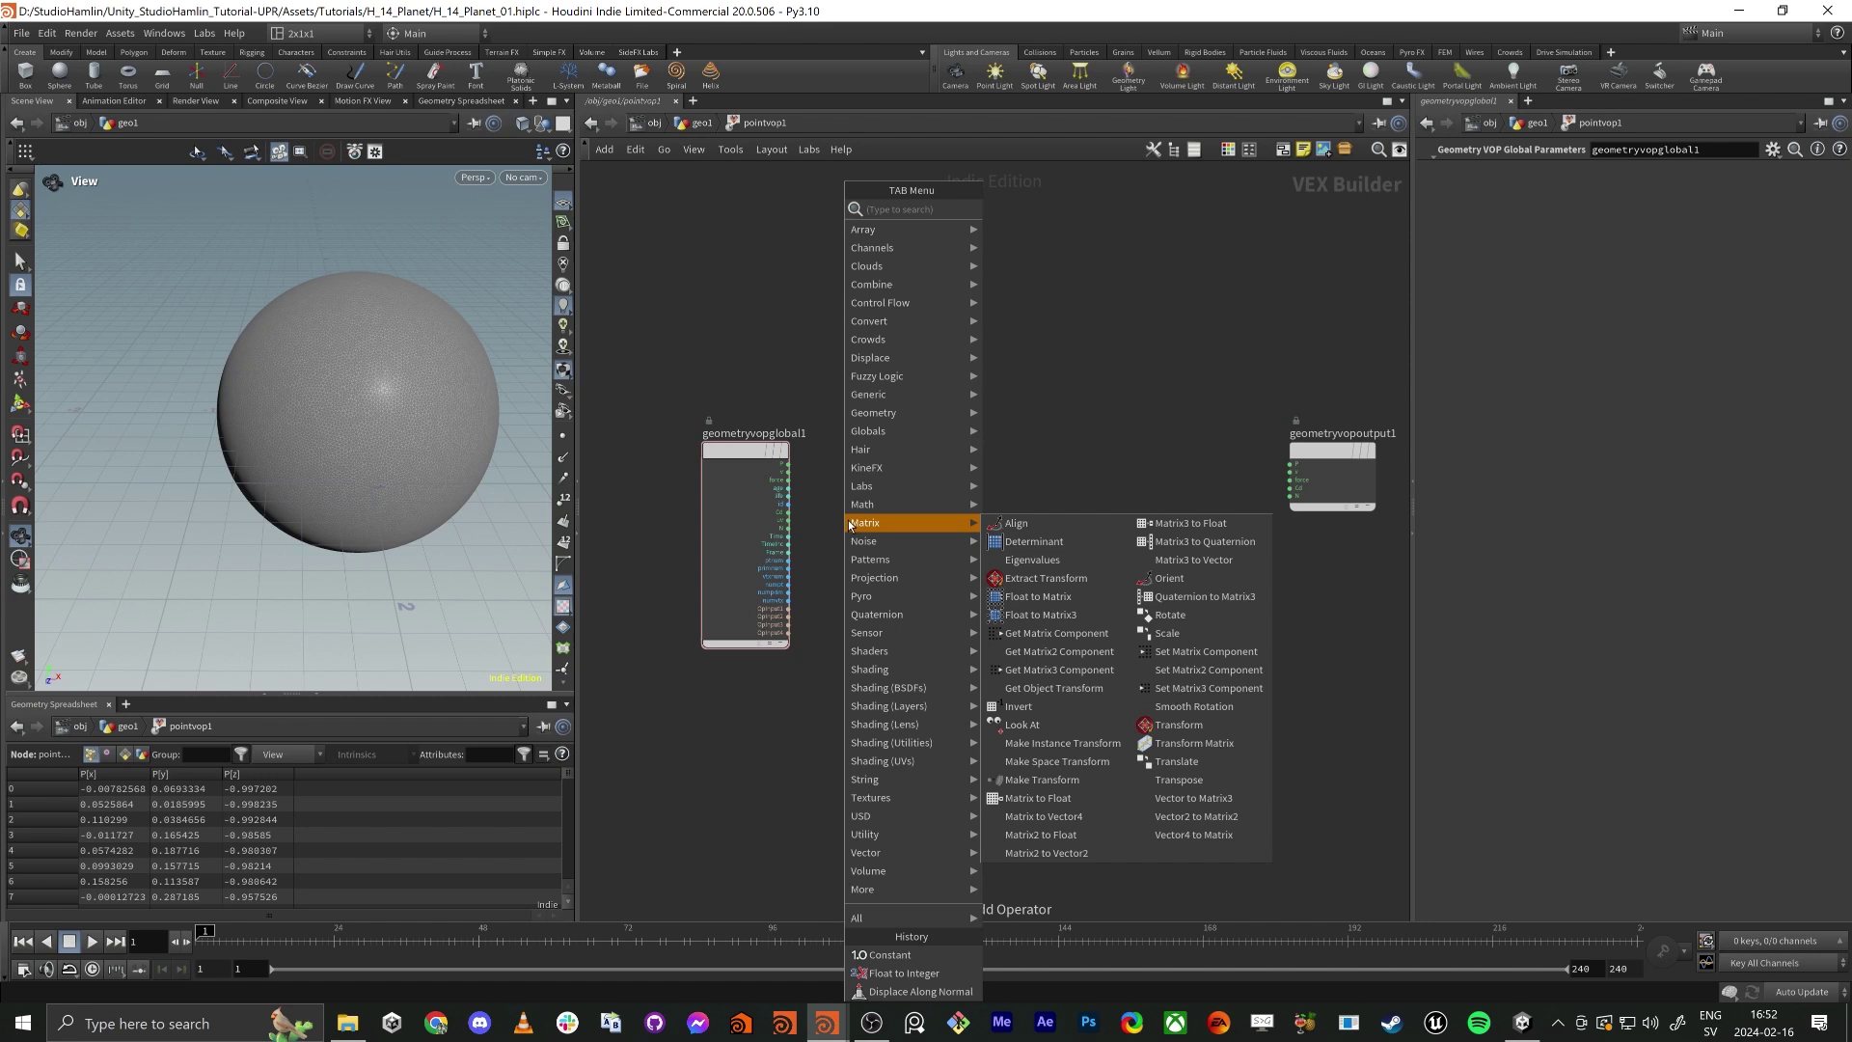
pyautogui.write('tur')
pyautogui.press('Return')
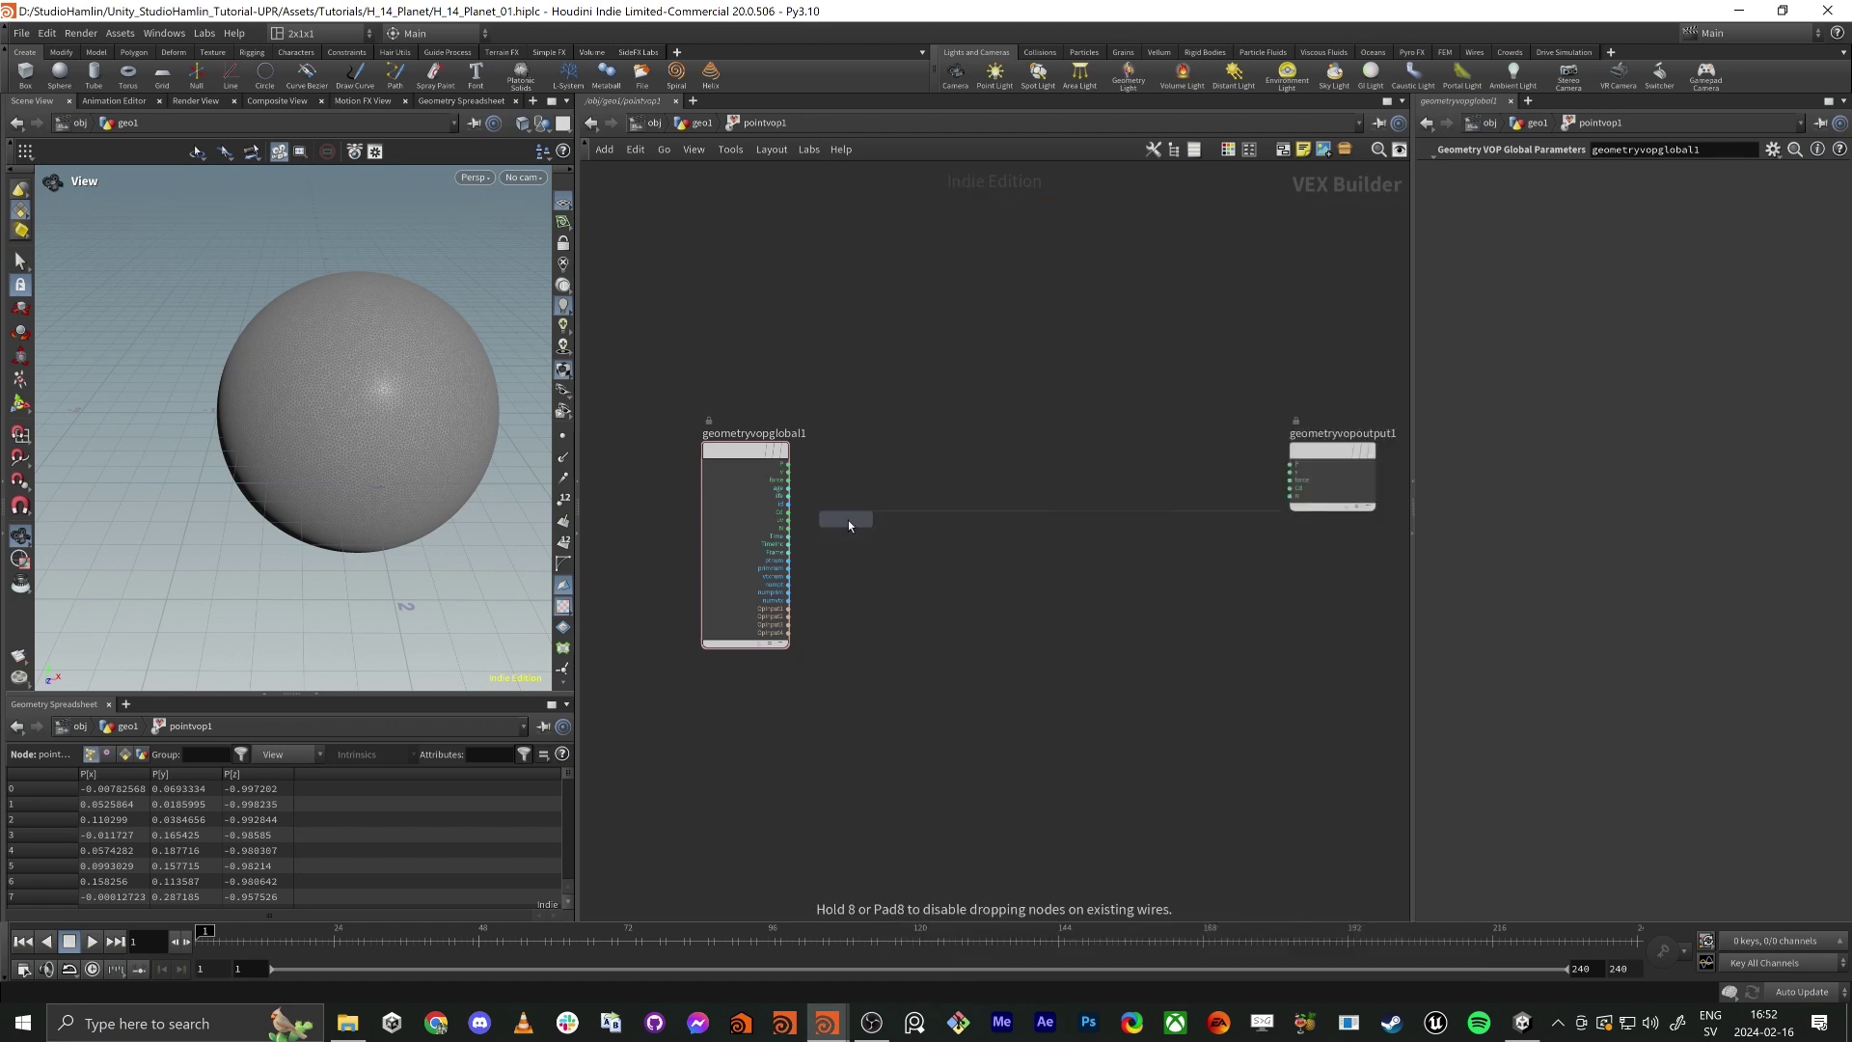
pyautogui.click(847, 515)
pyautogui.scroll(3, 1069, 522)
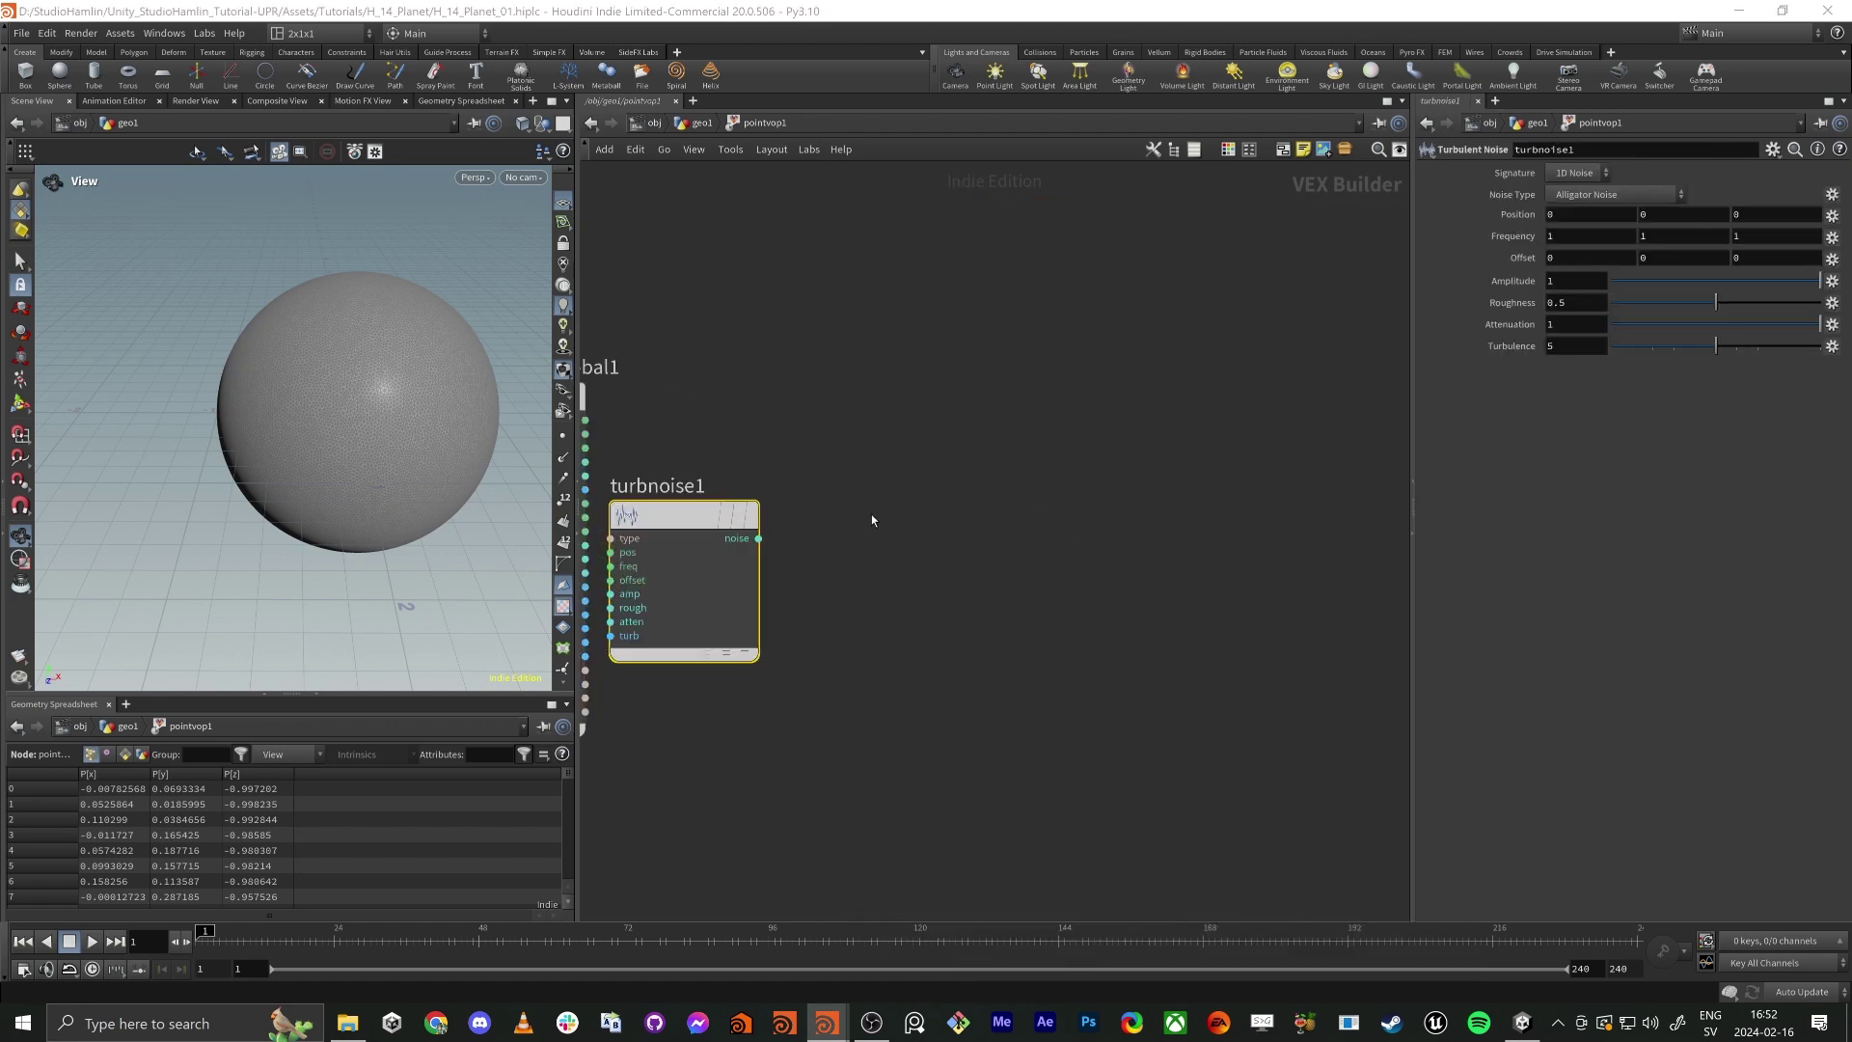
pyautogui.scroll(-2, 679, 512)
pyautogui.moveTo(679, 512); pyautogui.dragTo(834, 447)
# Connect the global parameters' P to the pos input of the Turbulent Noise node.
pyautogui.scroll(2, 743, 485)
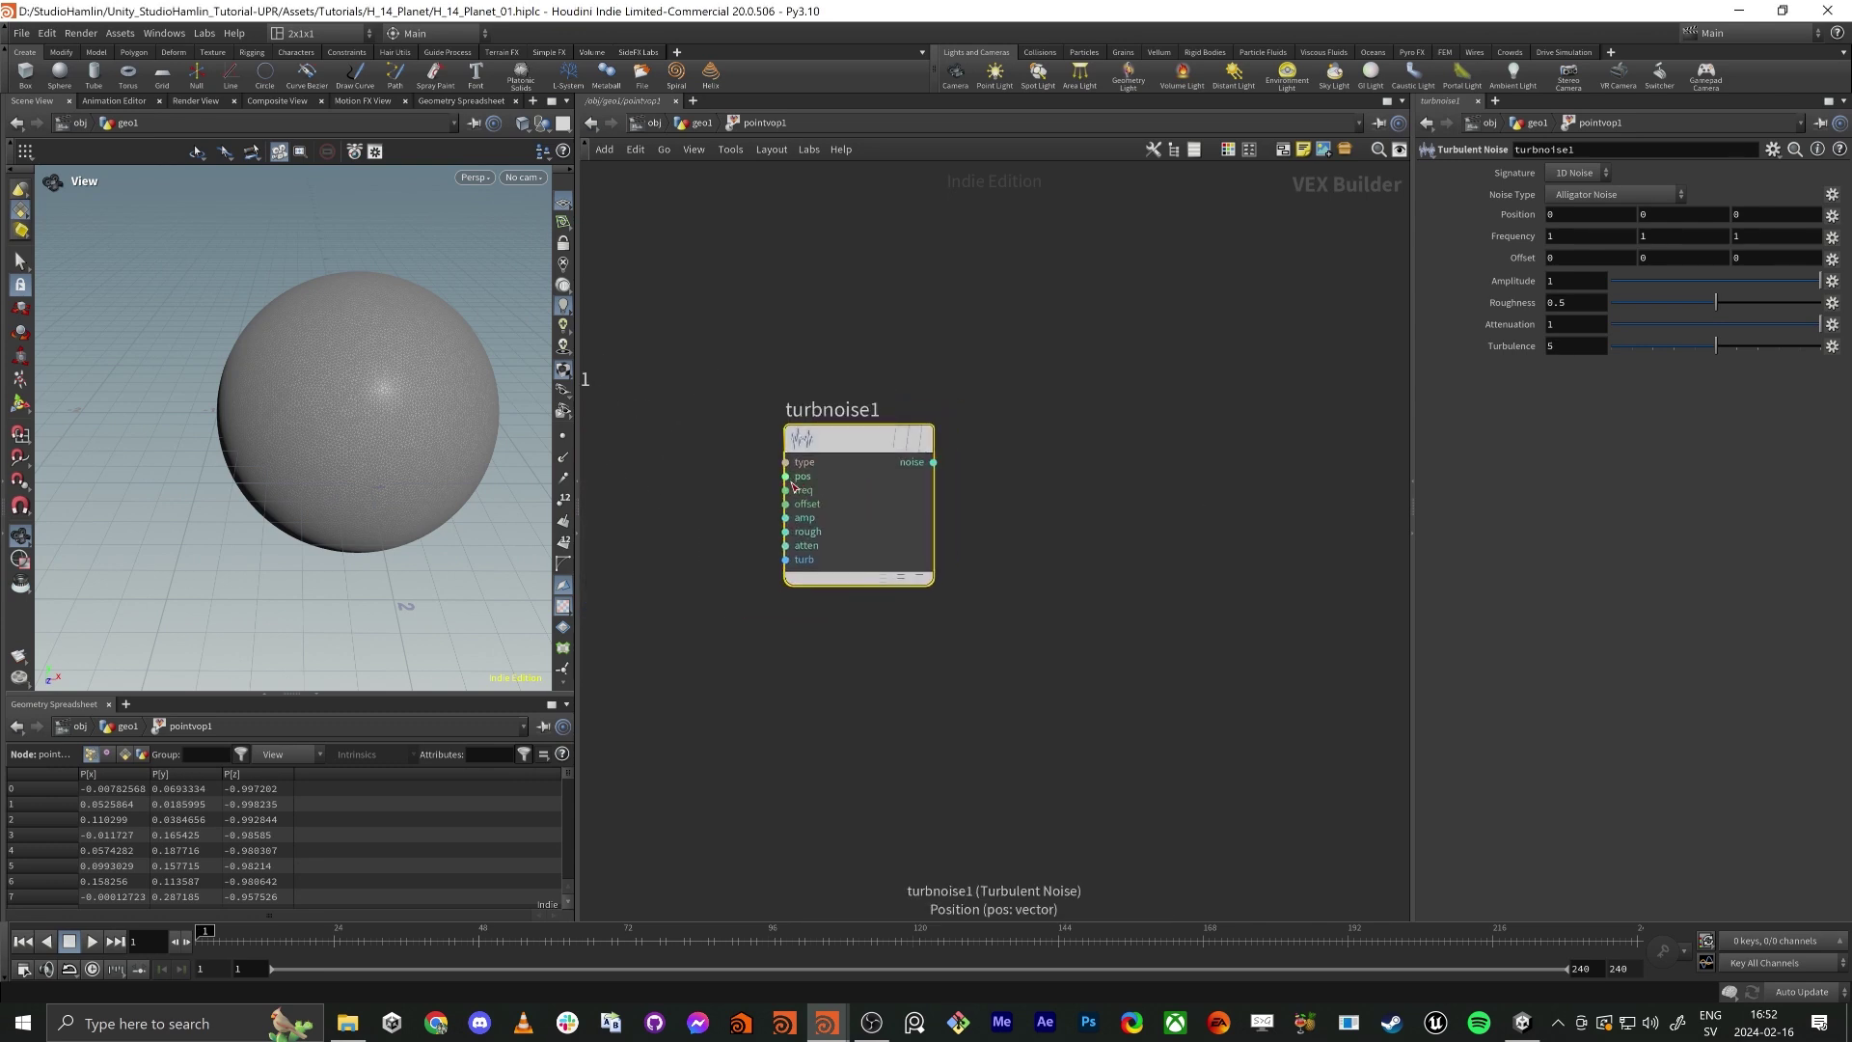
pyautogui.moveTo(739, 485); pyautogui.dragTo(894, 468, button='middle')
pyautogui.moveTo(940, 461); pyautogui.dragTo(686, 440)
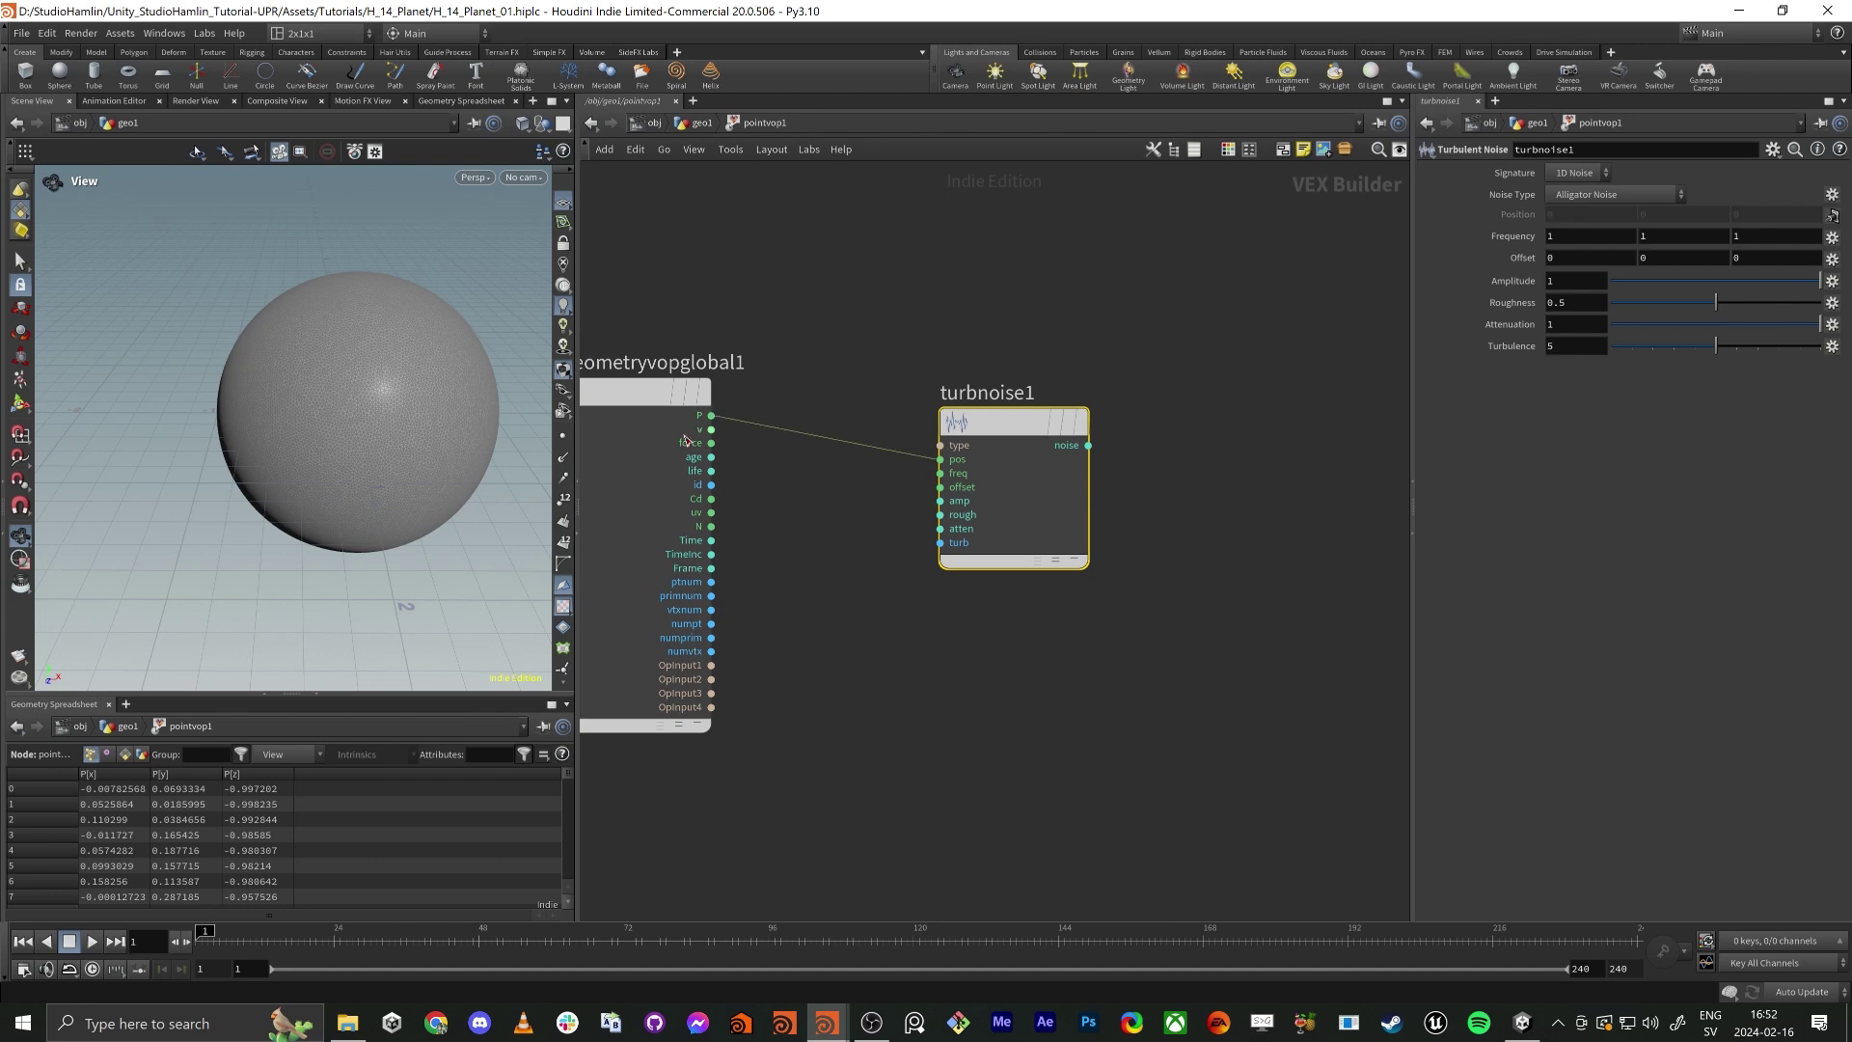
pyautogui.scroll(6, 323, 417)
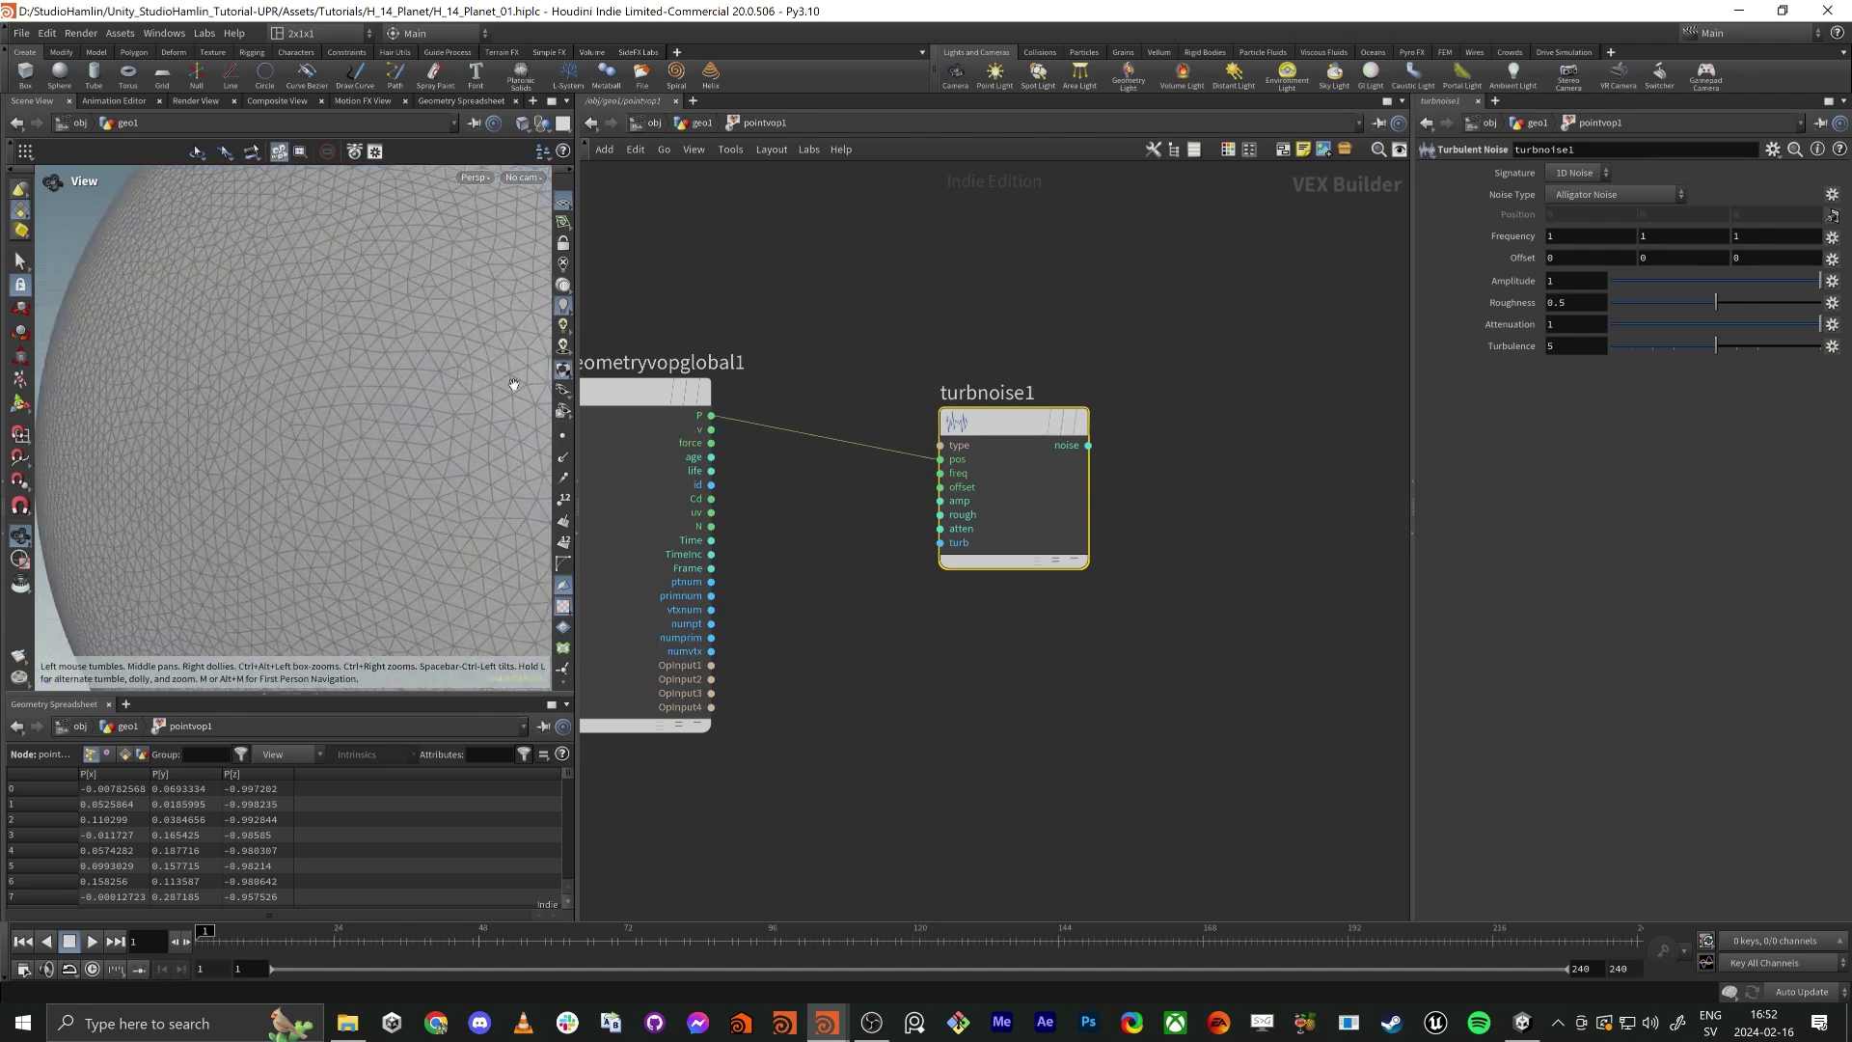
# Show the sphere's points to inspect their even distribution over the whole surface, and hide the points again.
pyautogui.click(564, 437)
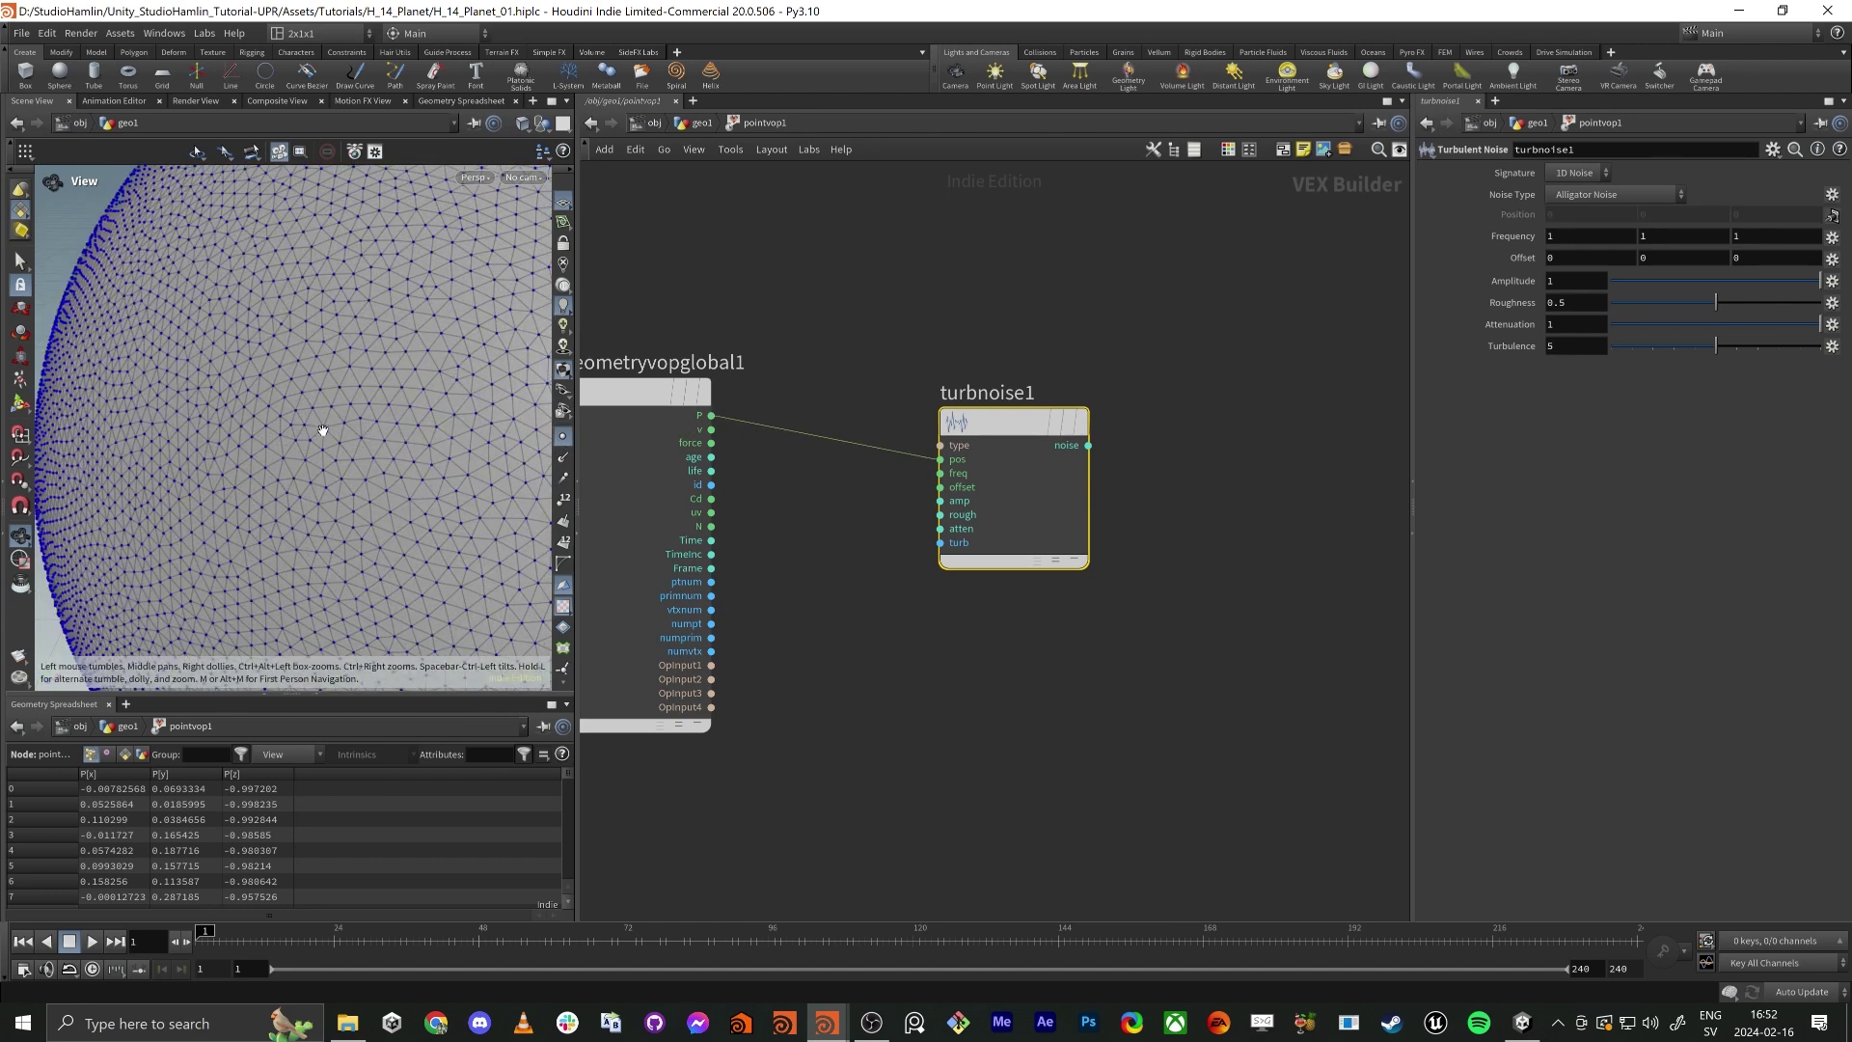
pyautogui.scroll(-6, 405, 444)
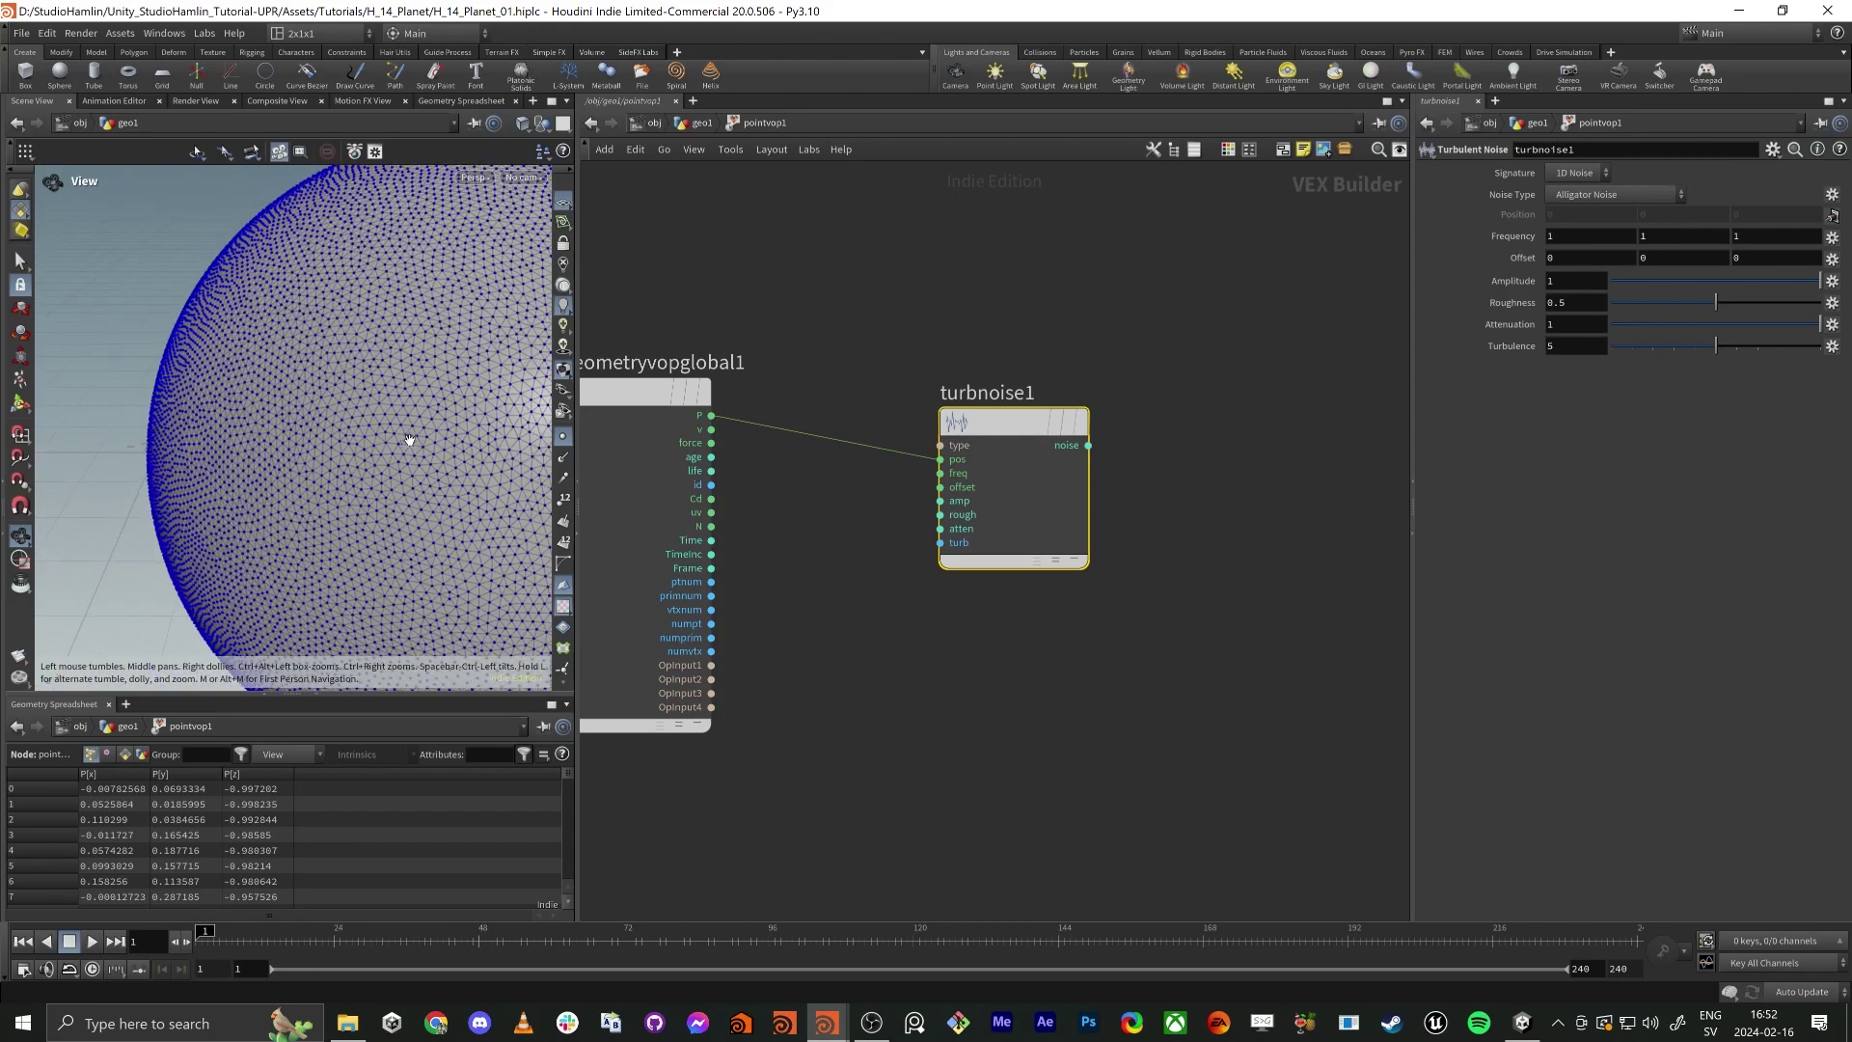
pyautogui.scroll(-5, 350, 418)
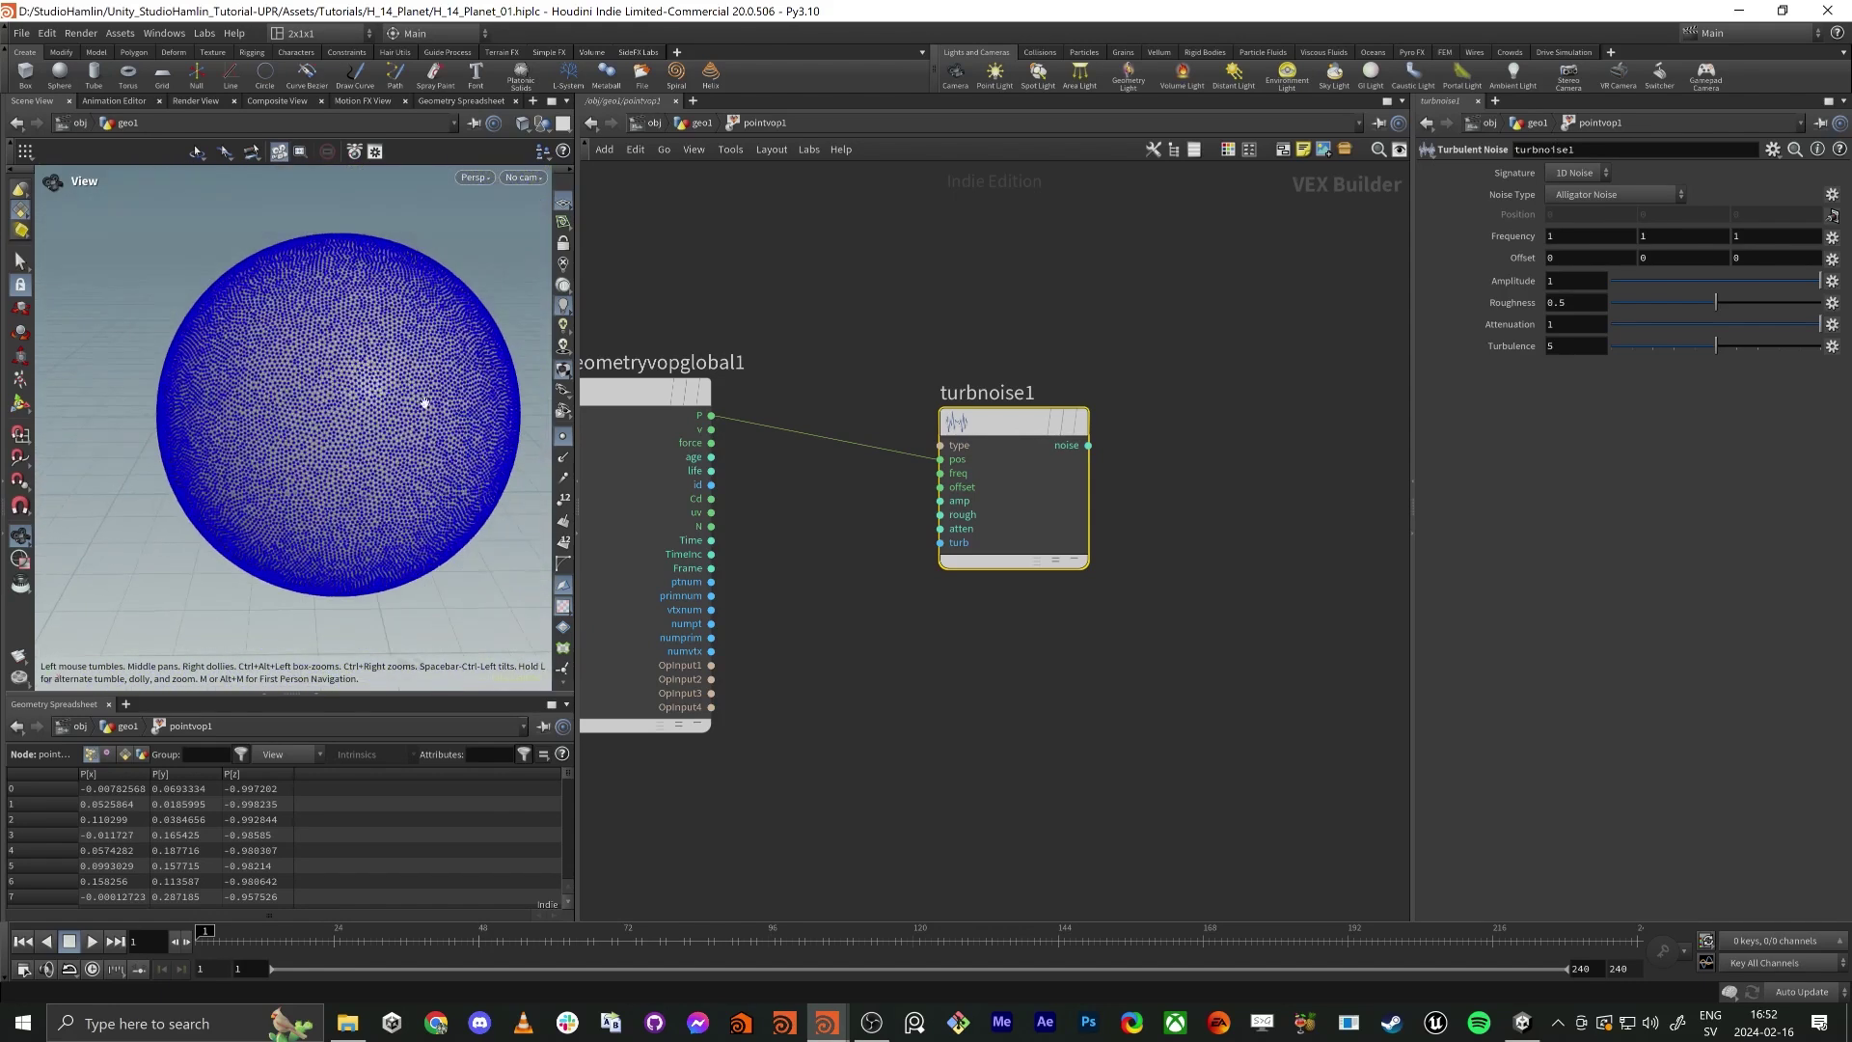
pyautogui.click(560, 440)
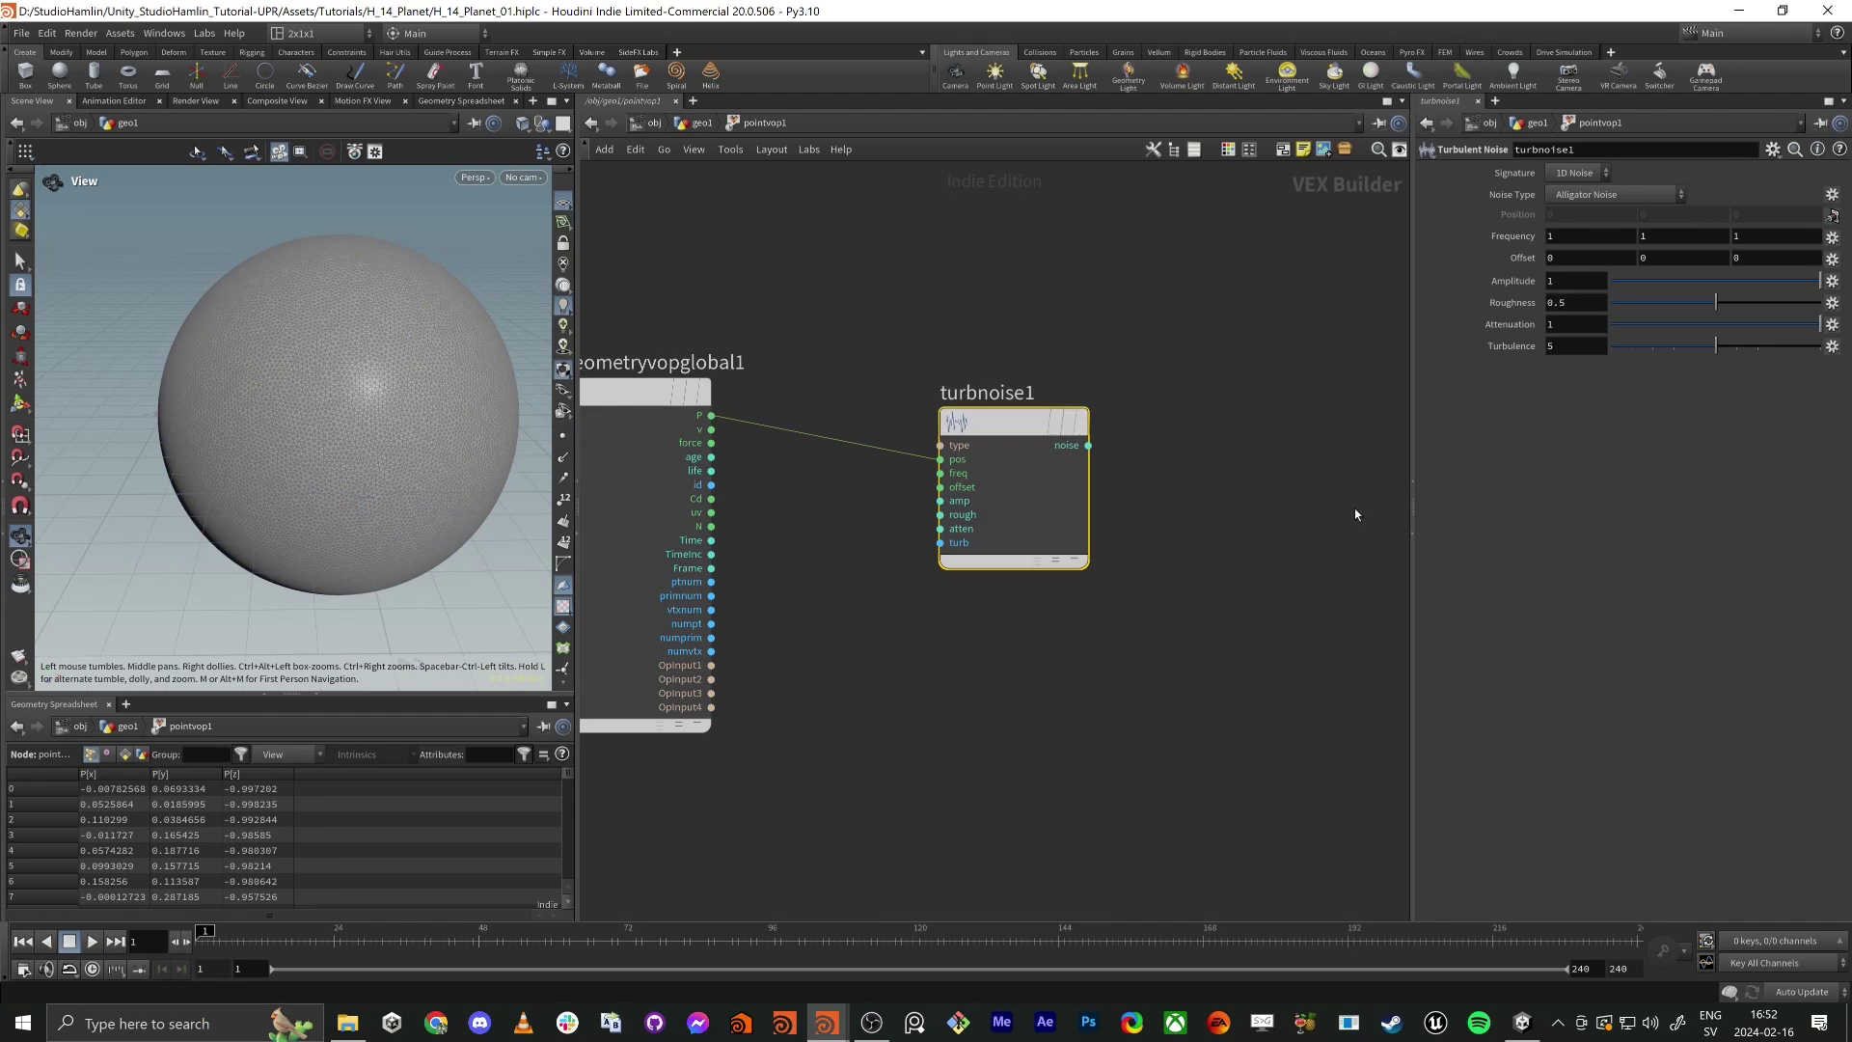
# Connect the Turbulent Noise output to the Cd input of the geometry output node.
pyautogui.moveTo(1270, 529); pyautogui.dragTo(1071, 564, button='middle')
pyautogui.scroll(-2, 925, 510)
pyautogui.moveTo(881, 485); pyautogui.dragTo(1310, 496)
pyautogui.moveTo(298, 455); pyautogui.dragTo(319, 449)
pyautogui.moveTo(825, 466); pyautogui.dragTo(840, 458)
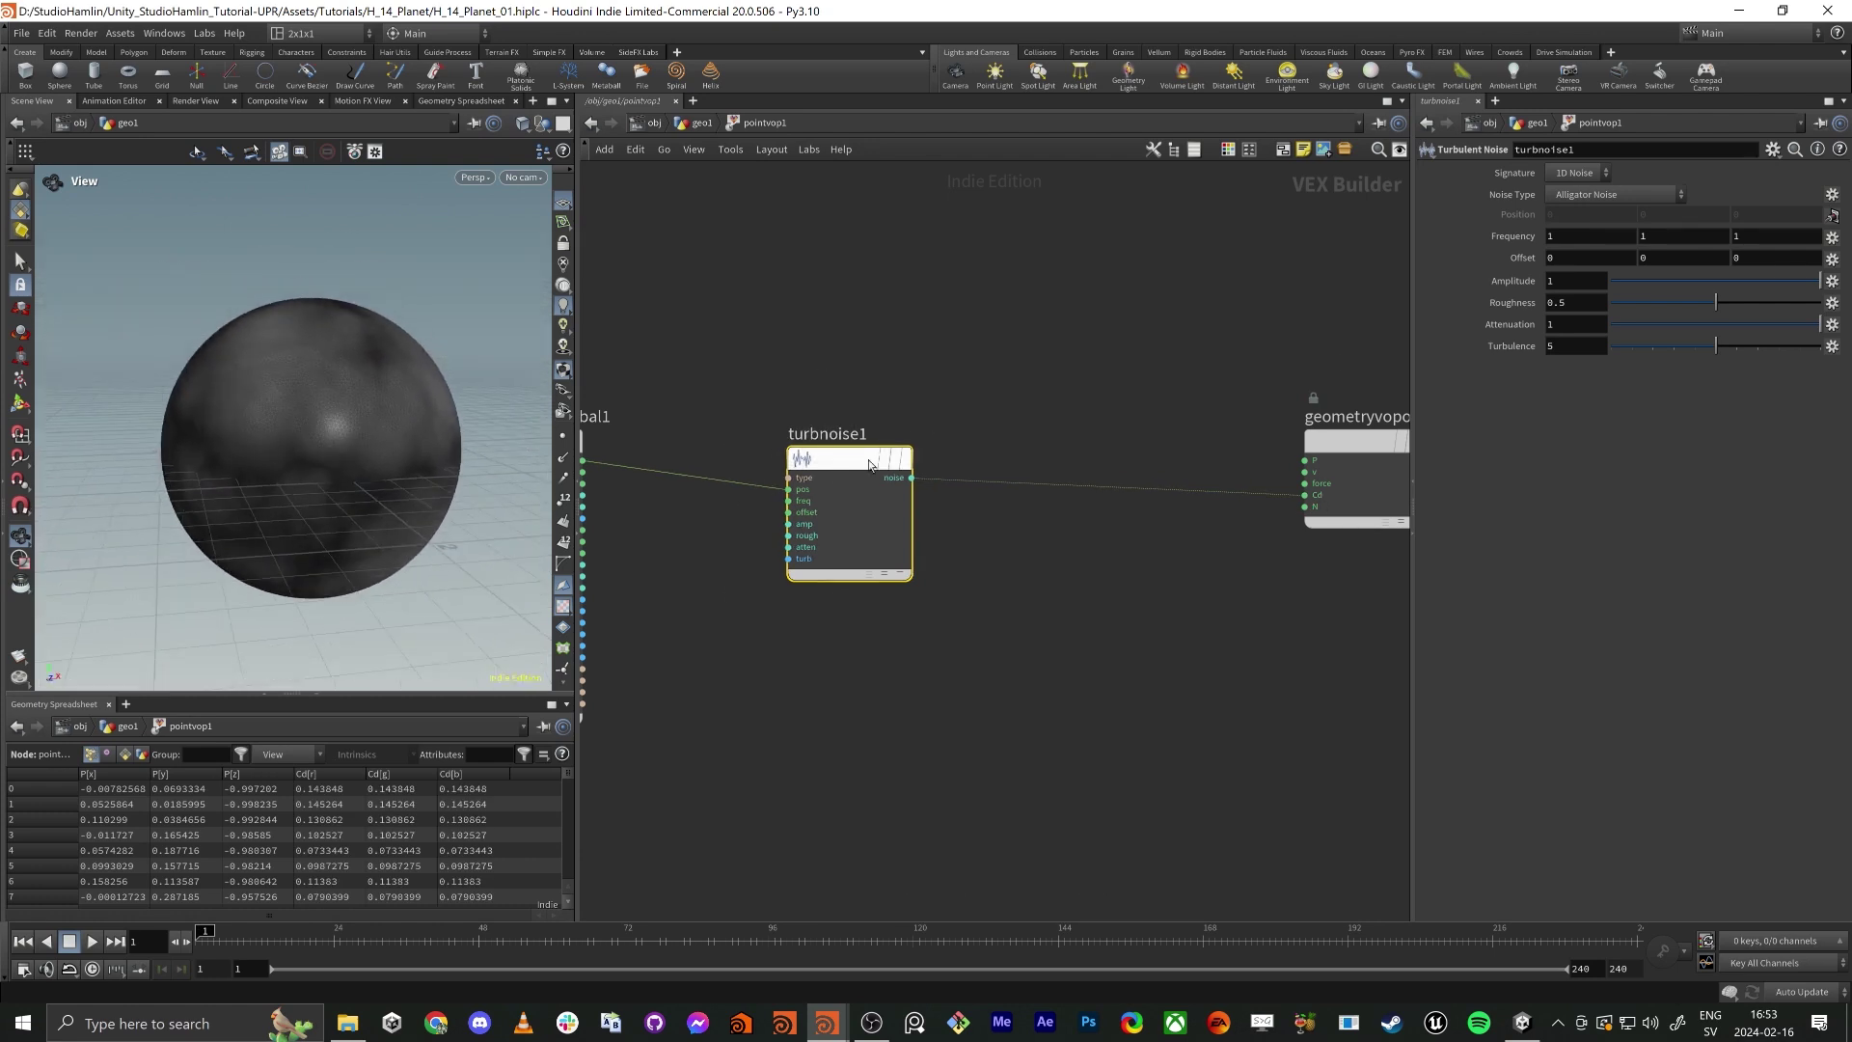
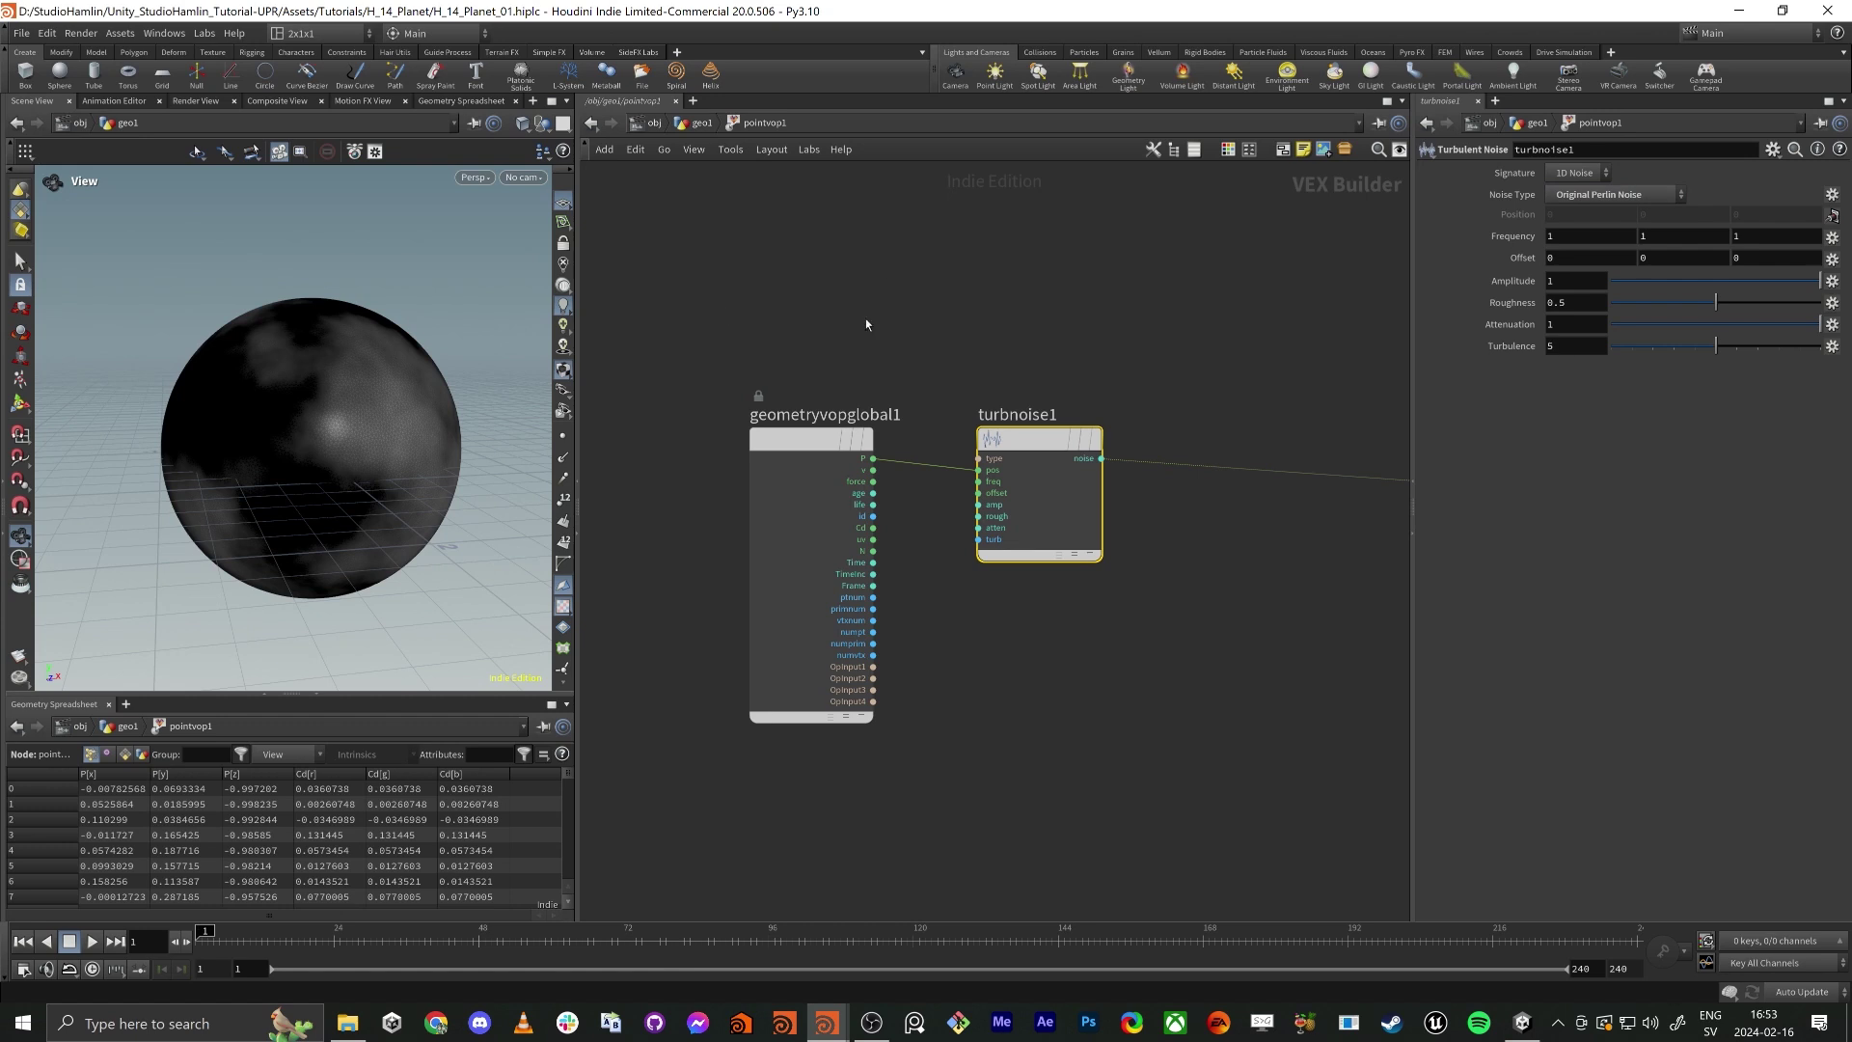
# Switch off the Specular lighting component in the scene view, so the noise colours on the sphere show without a highlight.
pyautogui.moveTo(198, 467); pyautogui.dragTo(324, 458)
pyautogui.moveTo(324, 458); pyautogui.dragTo(422, 438, button='right')
pyautogui.moveTo(422, 438); pyautogui.dragTo(284, 499)
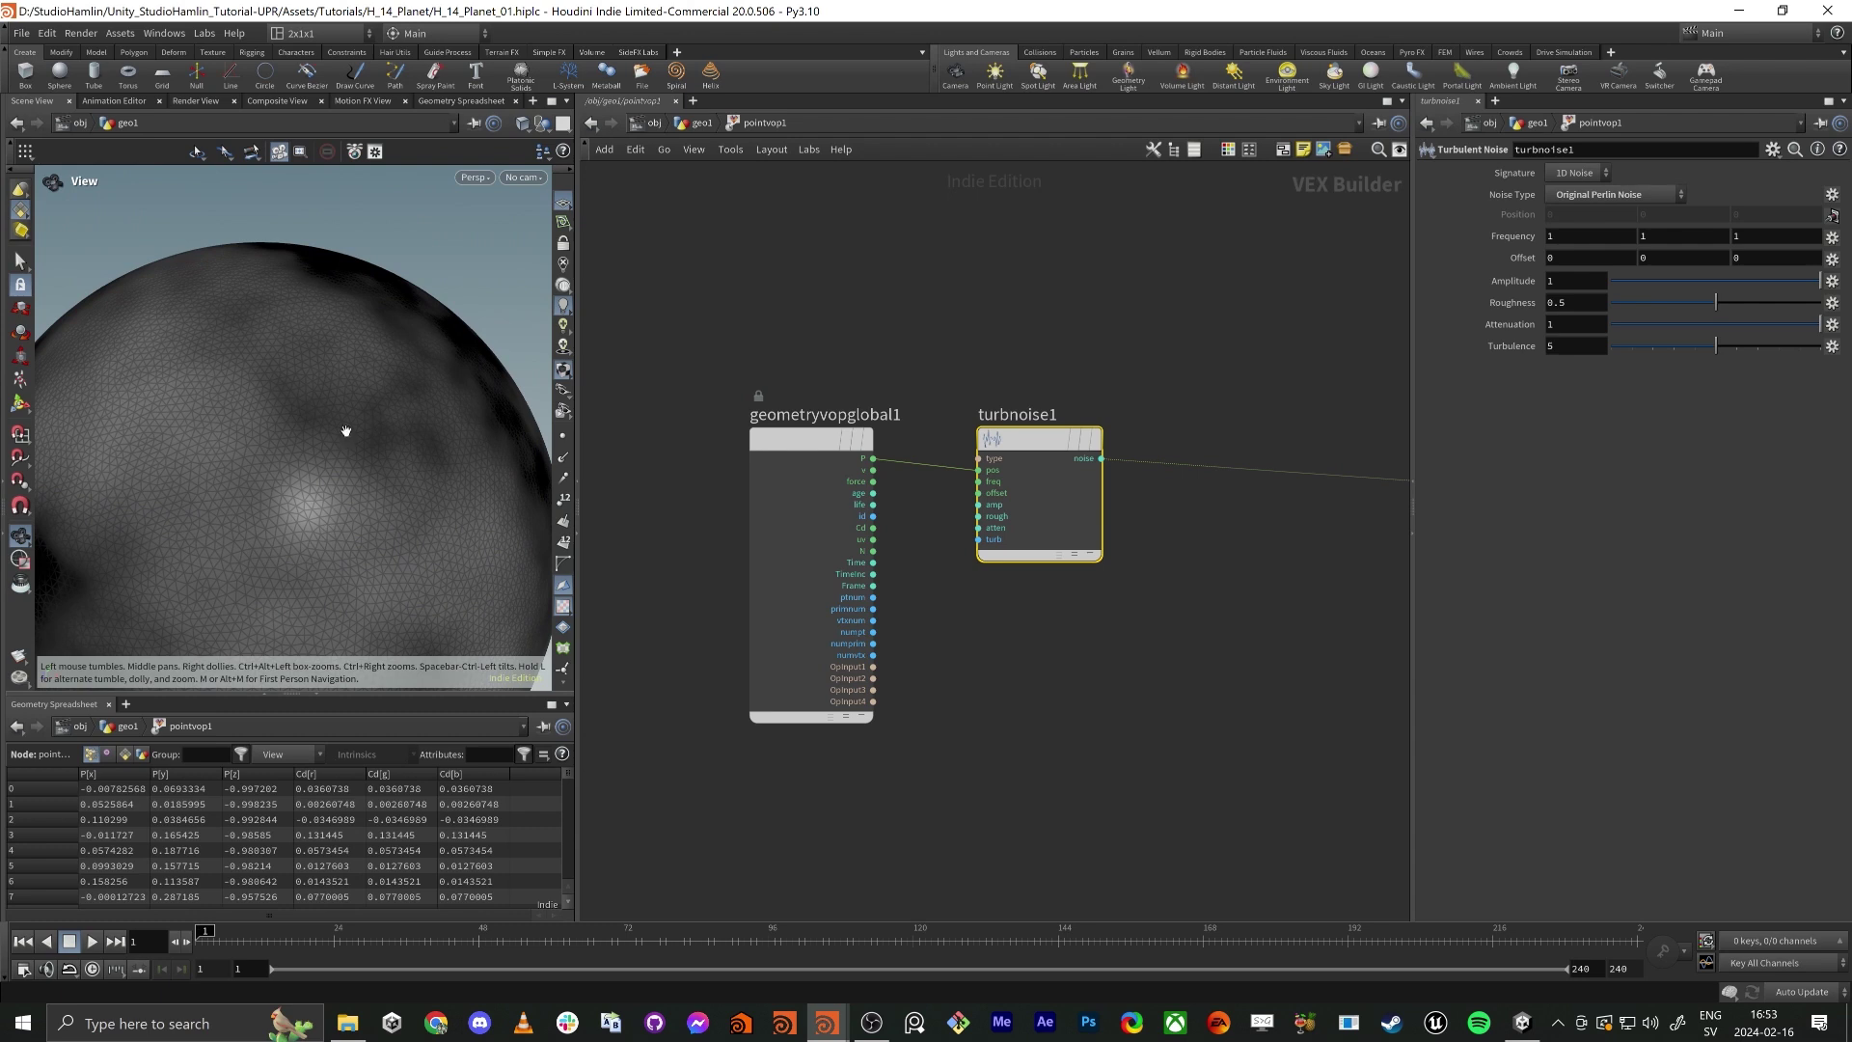
pyautogui.rightClick(564, 307)
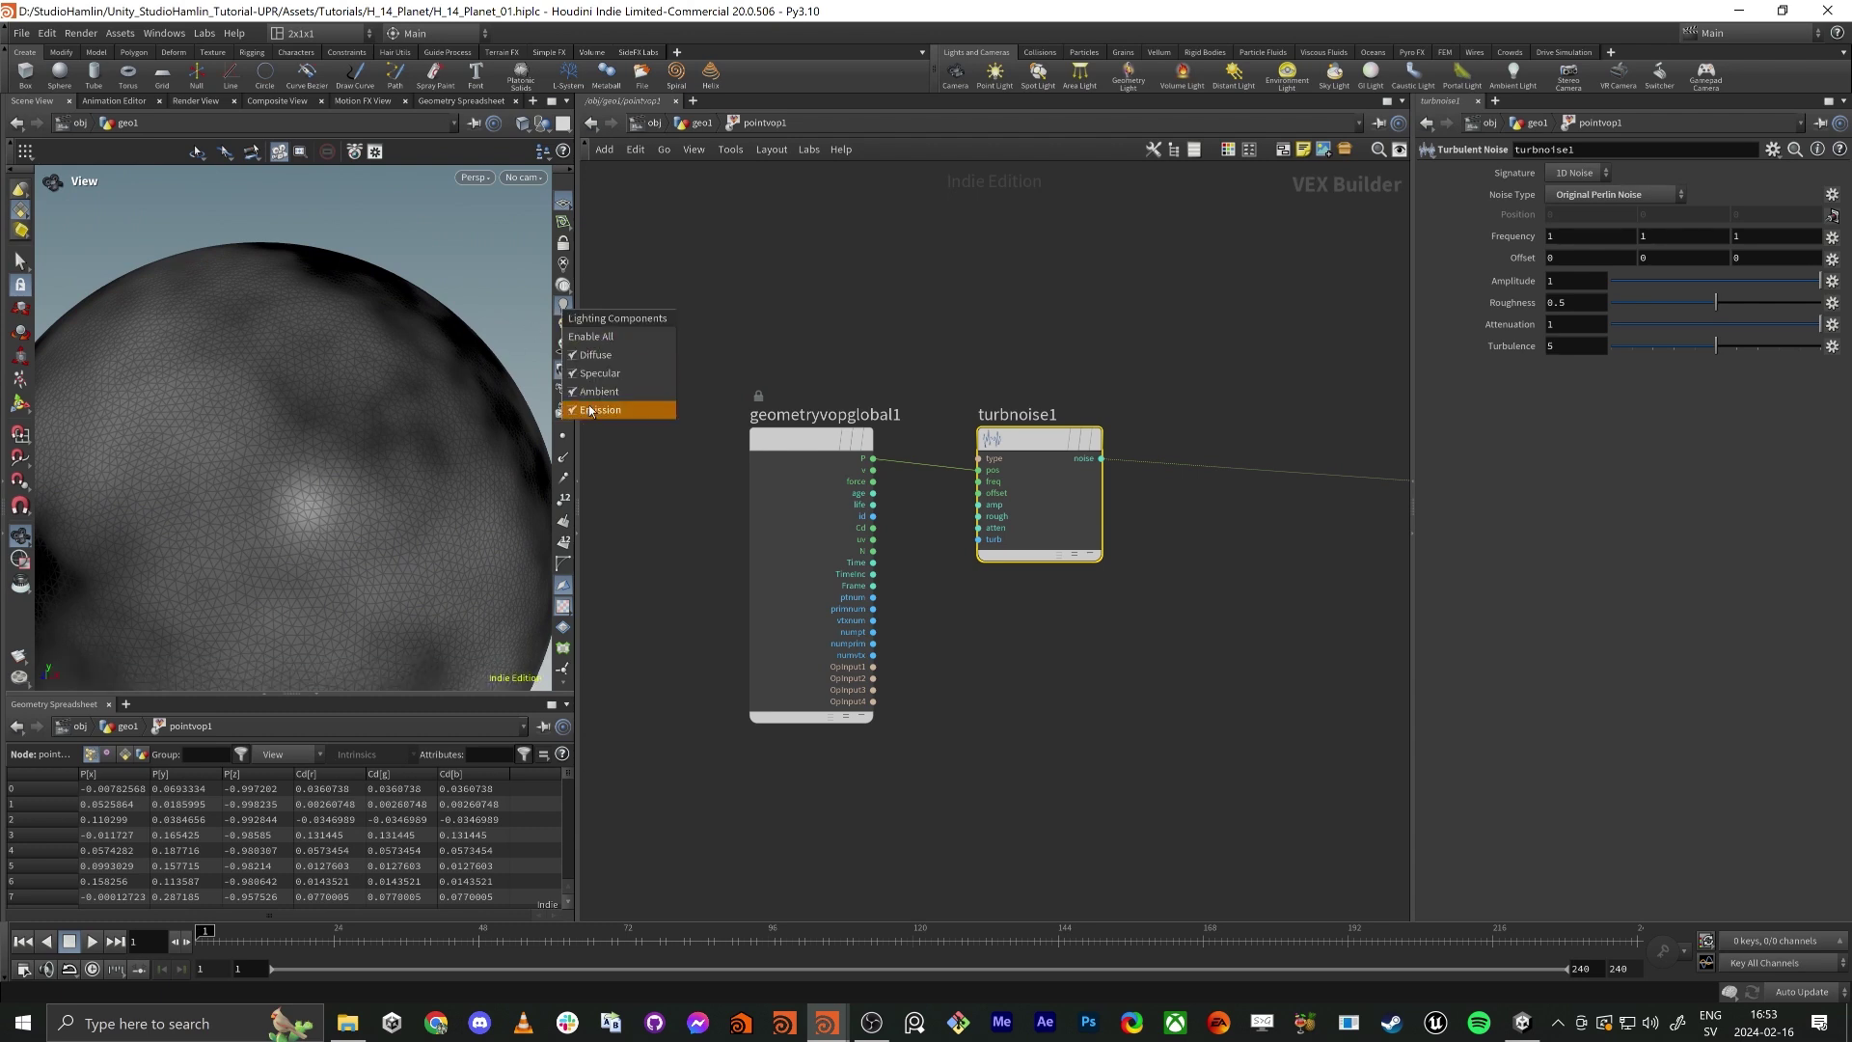
pyautogui.click(604, 374)
pyautogui.scroll(-5, 289, 485)
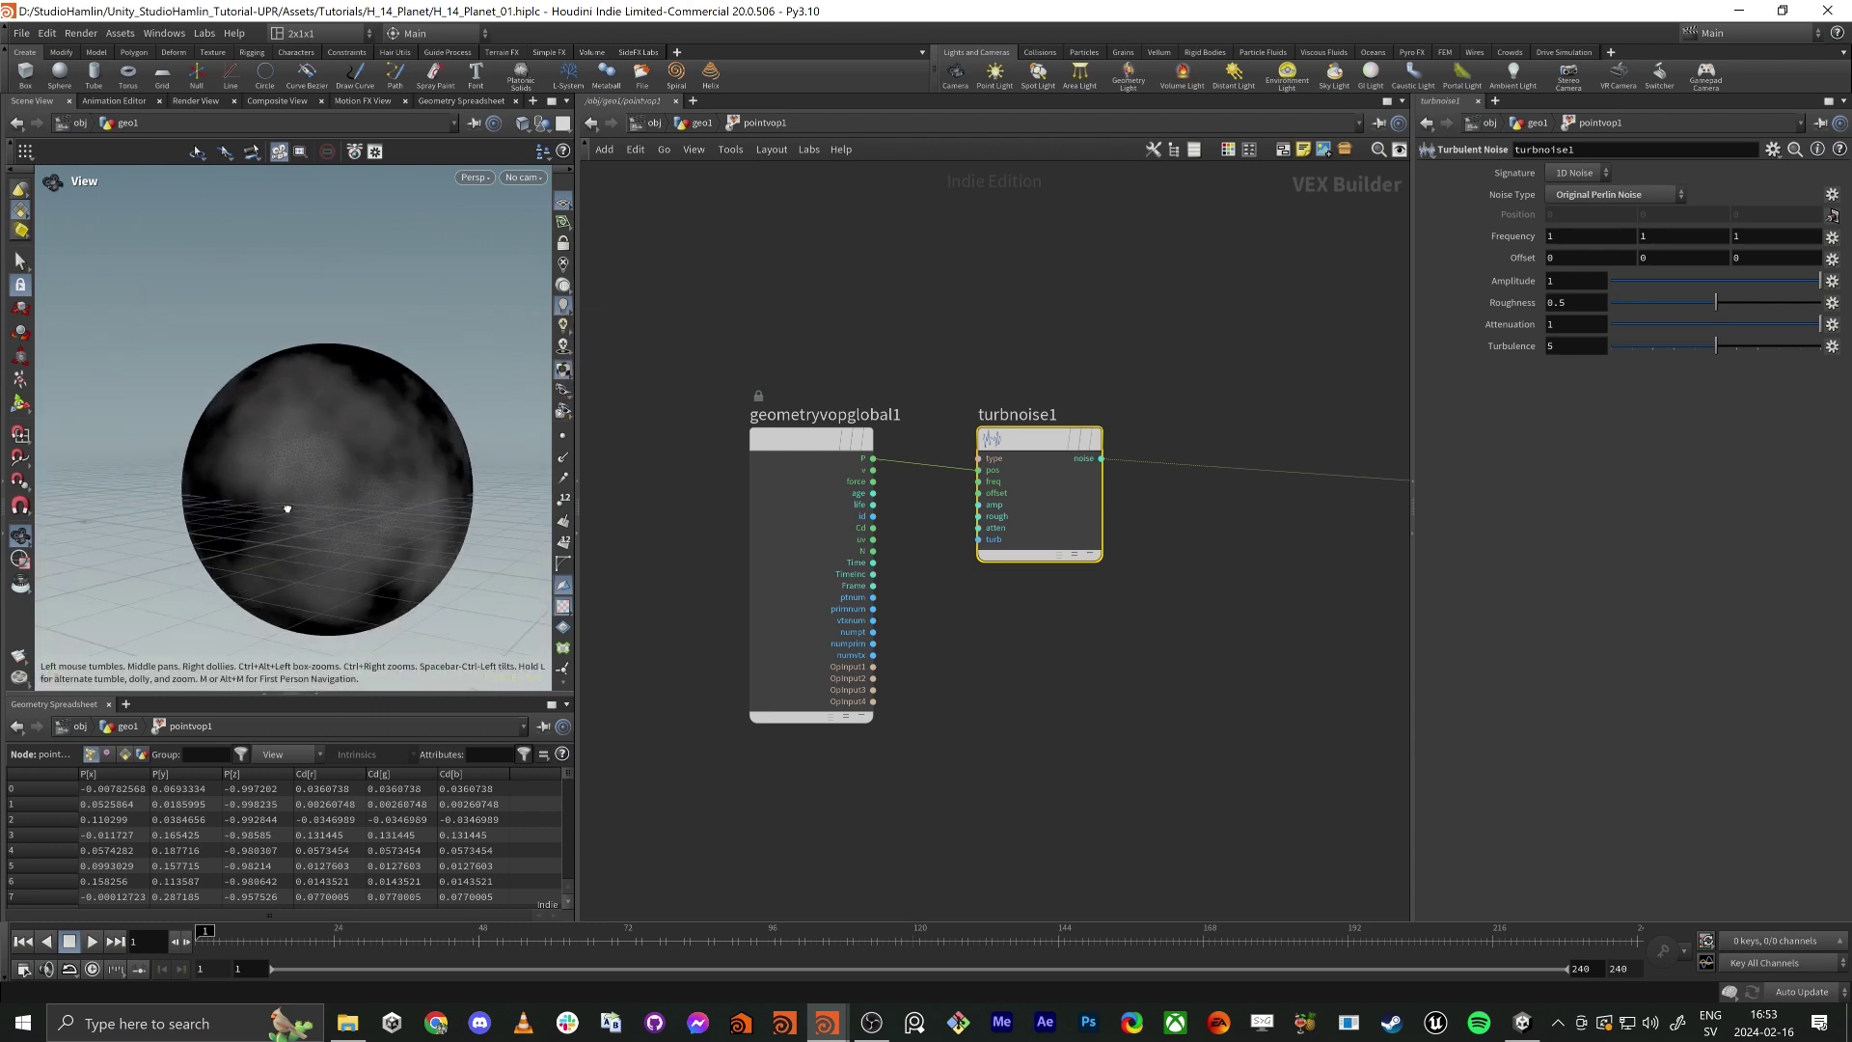
pyautogui.scroll(-1, 631, 589)
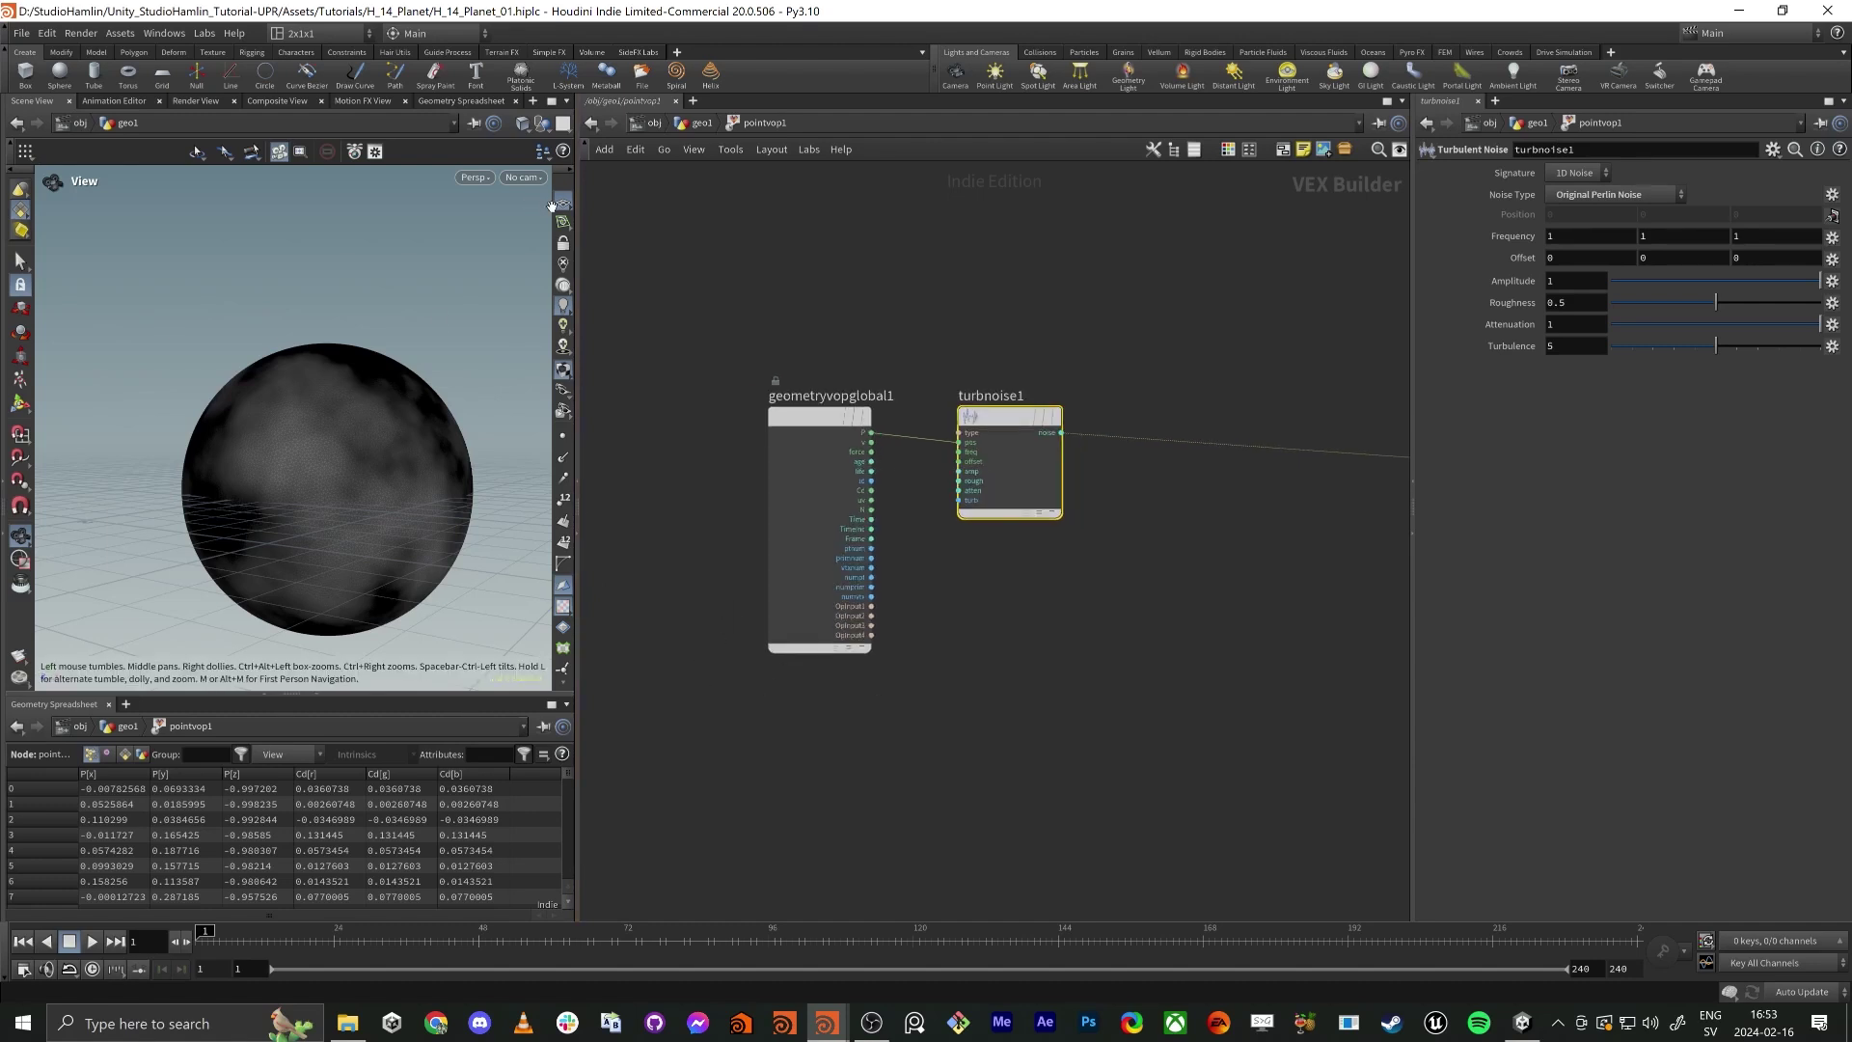
pyautogui.moveTo(319, 534); pyautogui.dragTo(286, 501)
# Add a Fit Range node between the Turbulent Noise and geometry output nodes.
pyautogui.moveTo(1014, 420); pyautogui.dragTo(1034, 421)
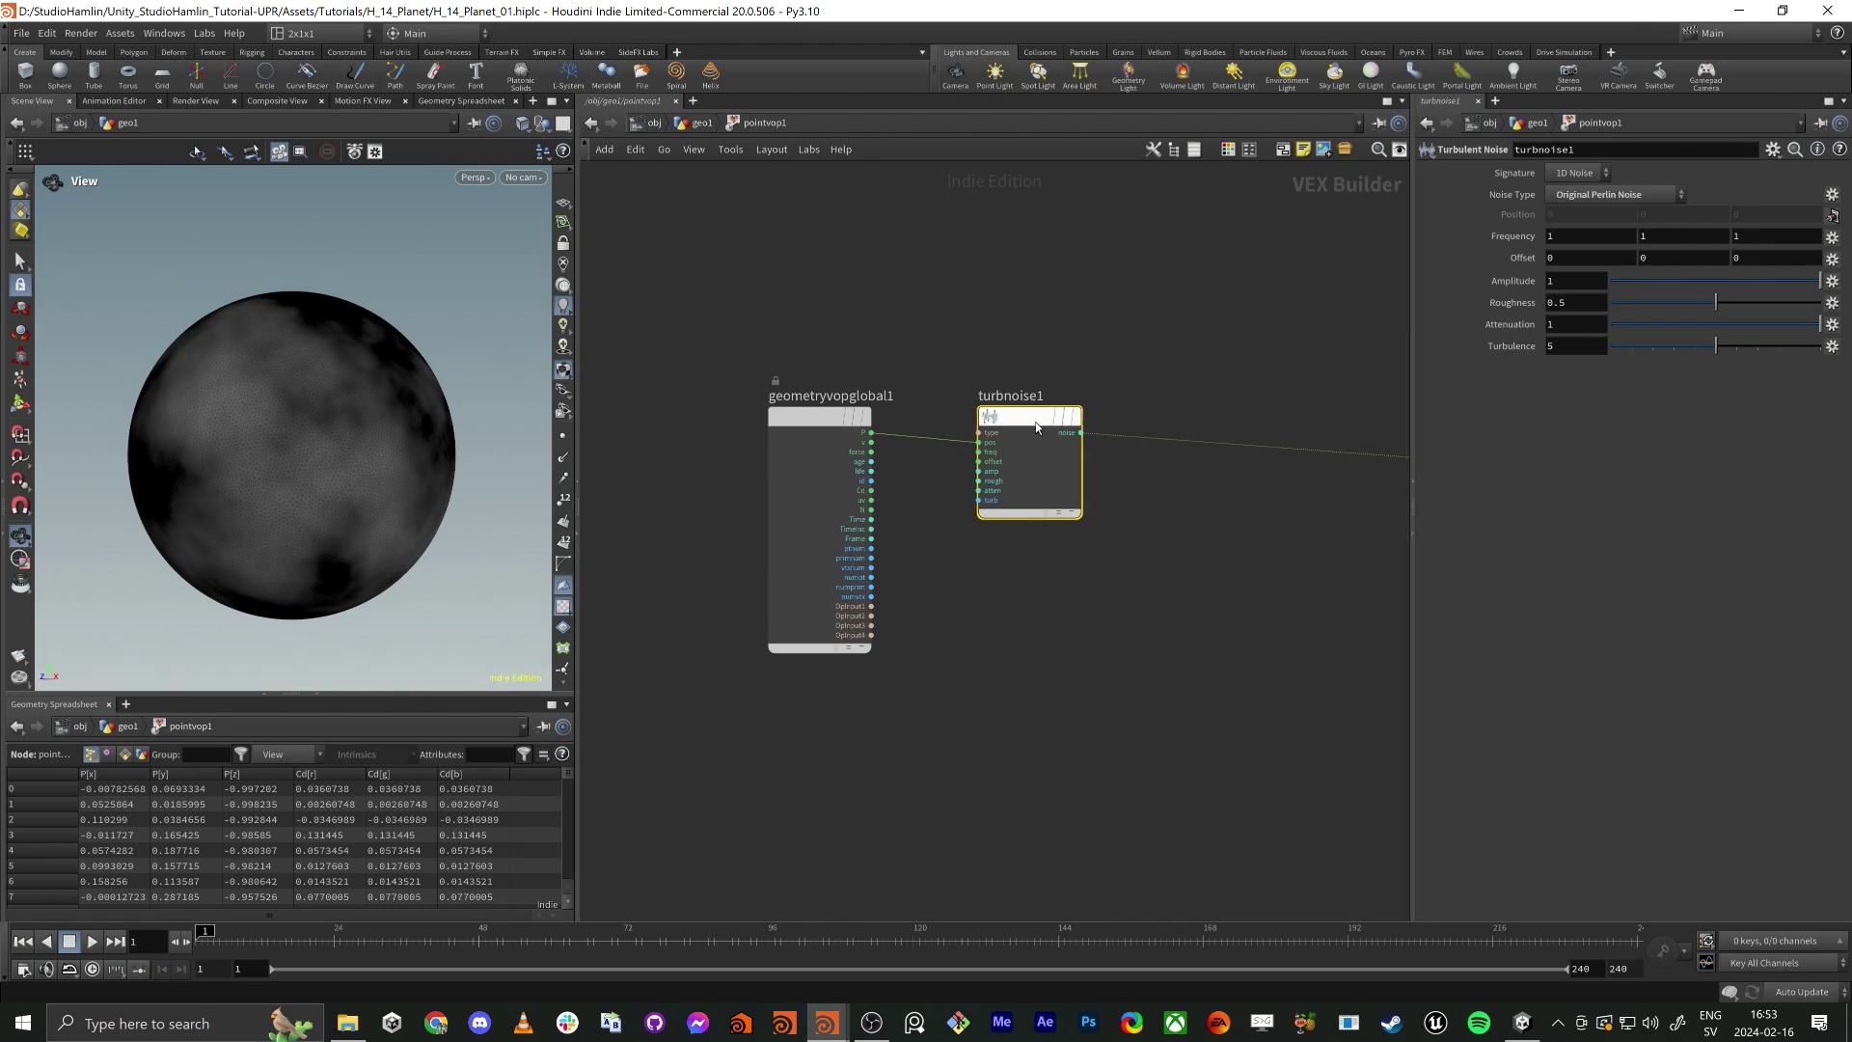
pyautogui.moveTo(1155, 565); pyautogui.dragTo(1058, 582, button='middle')
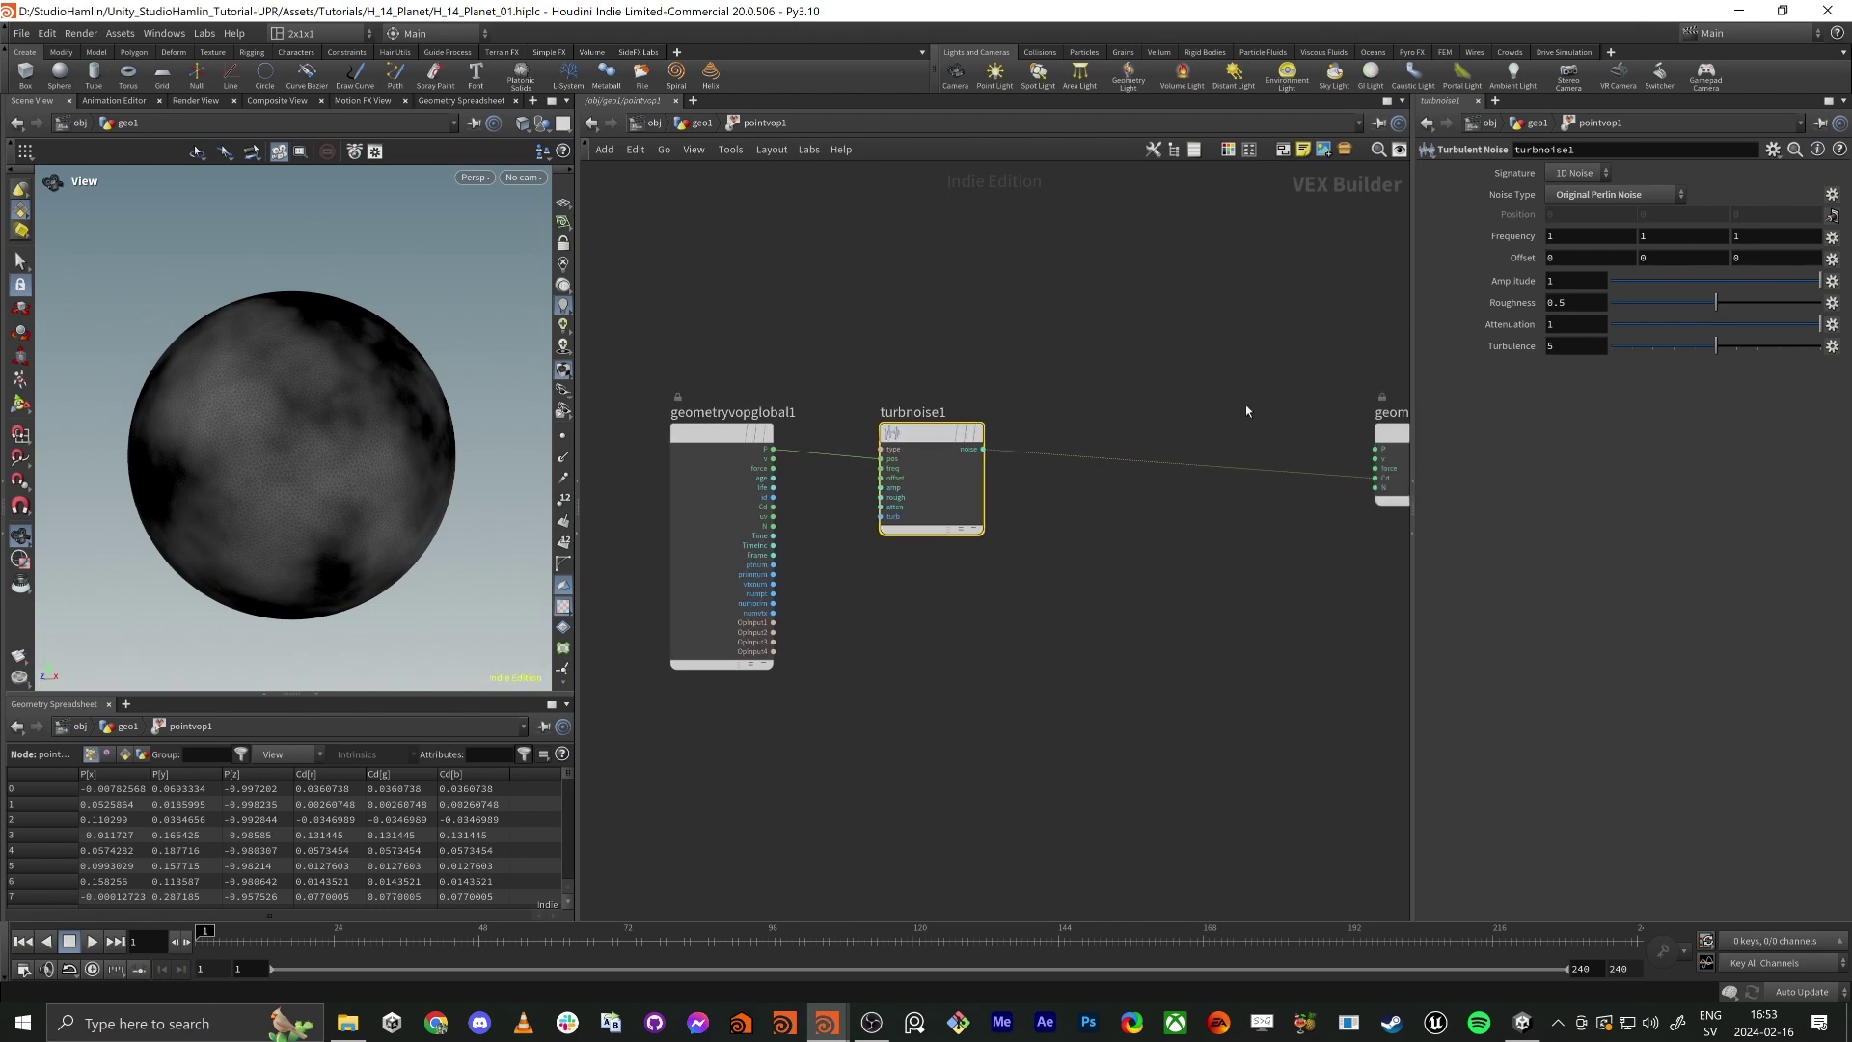
pyautogui.press('Tab')
pyautogui.write('fit')
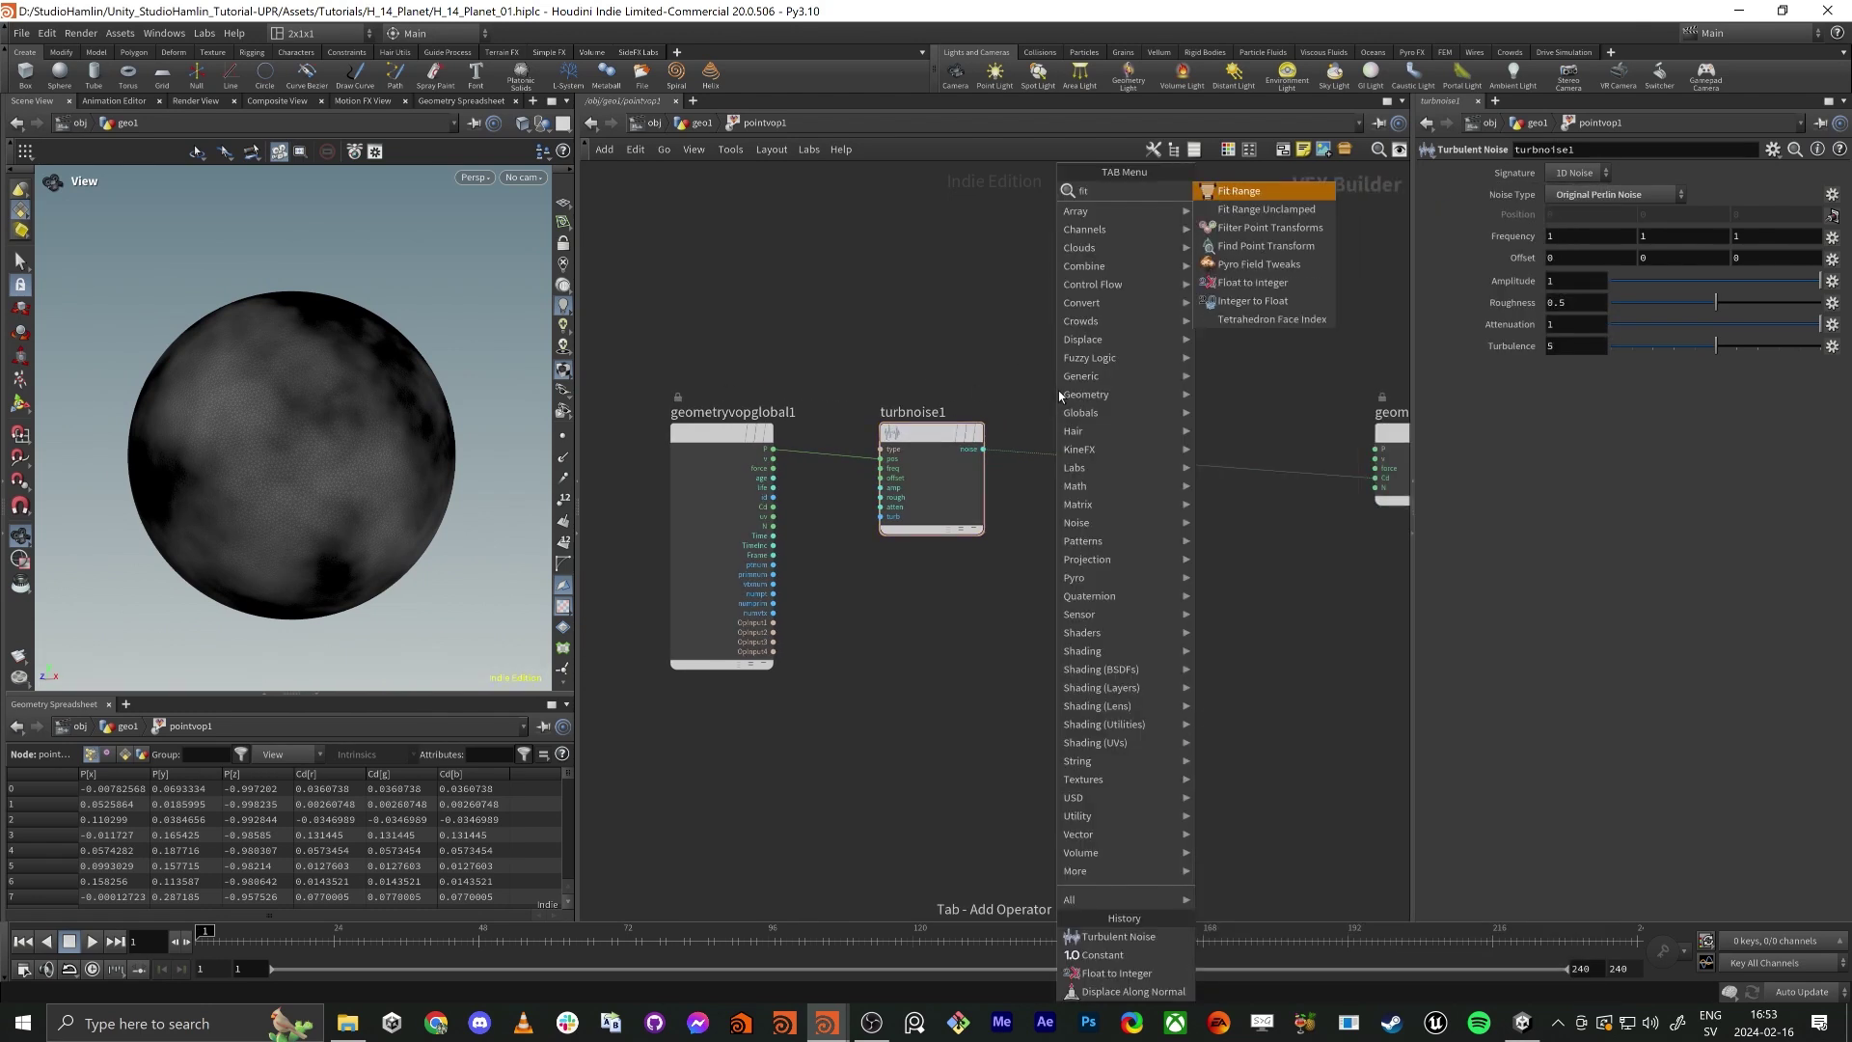
pyautogui.press('Return')
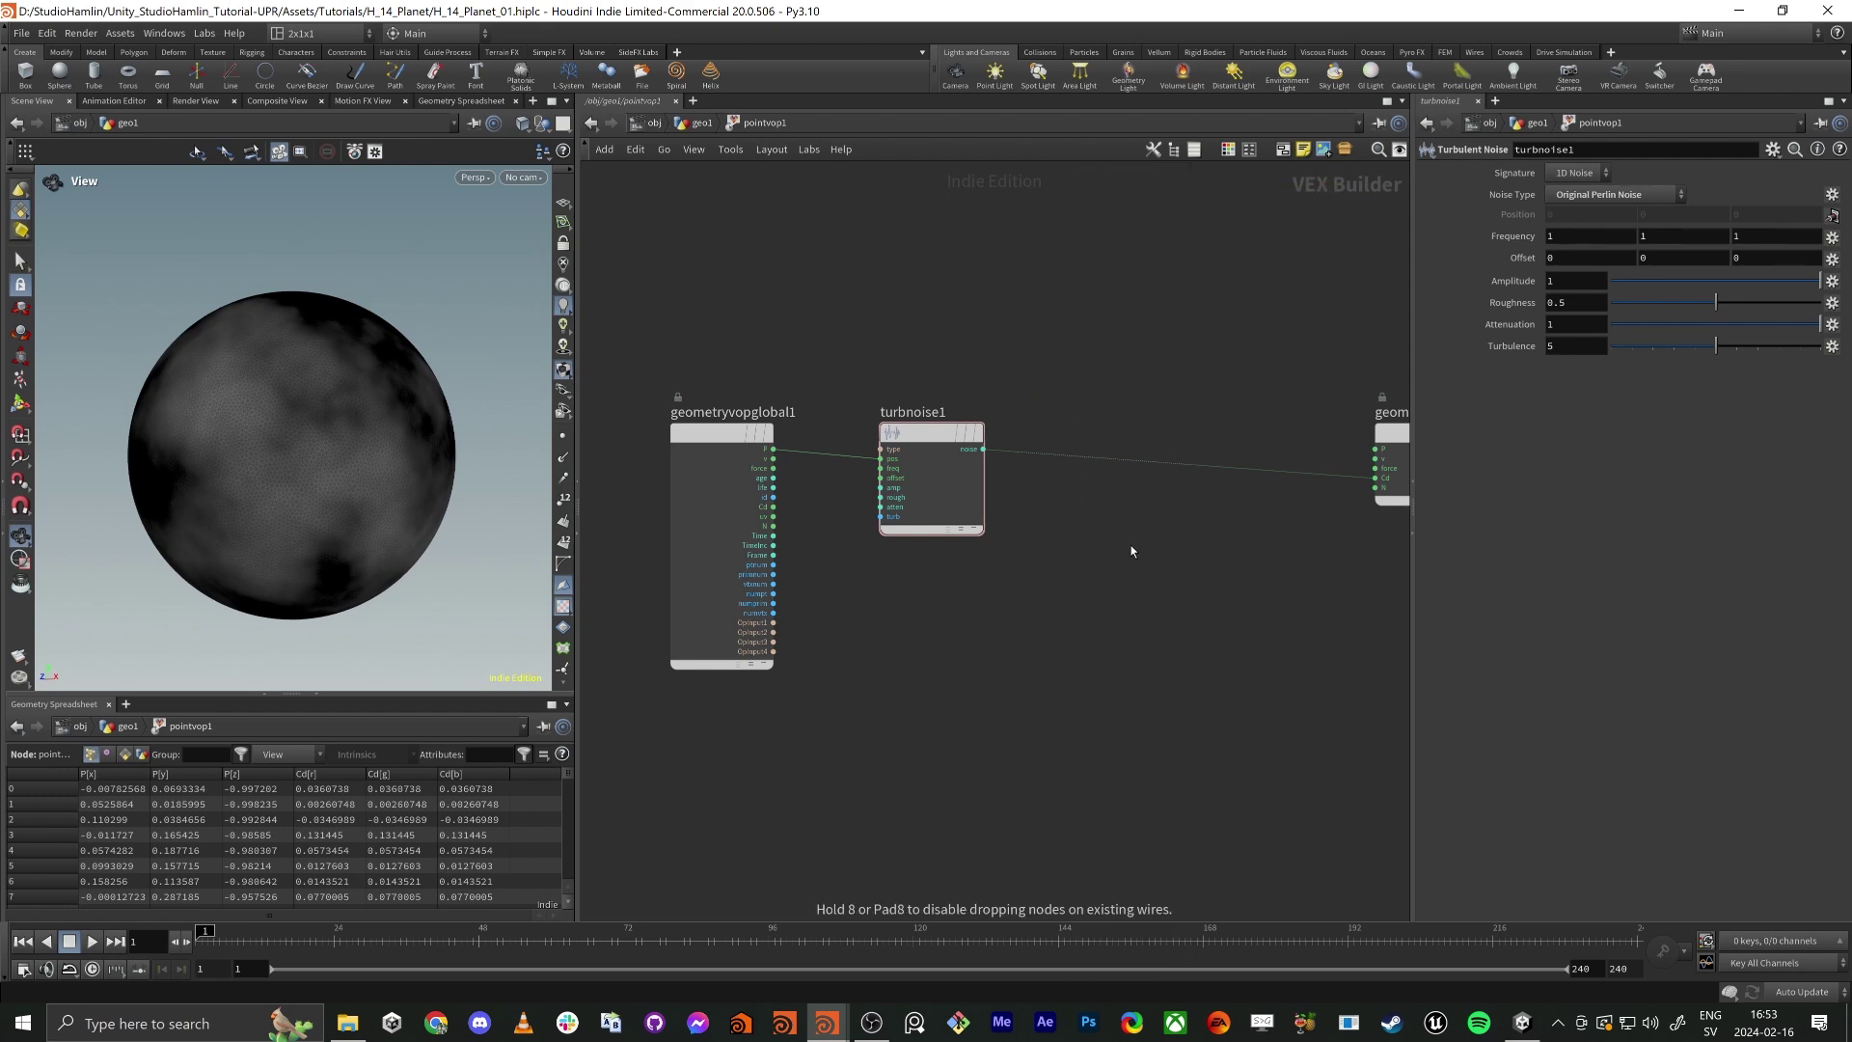
pyautogui.click(1068, 546)
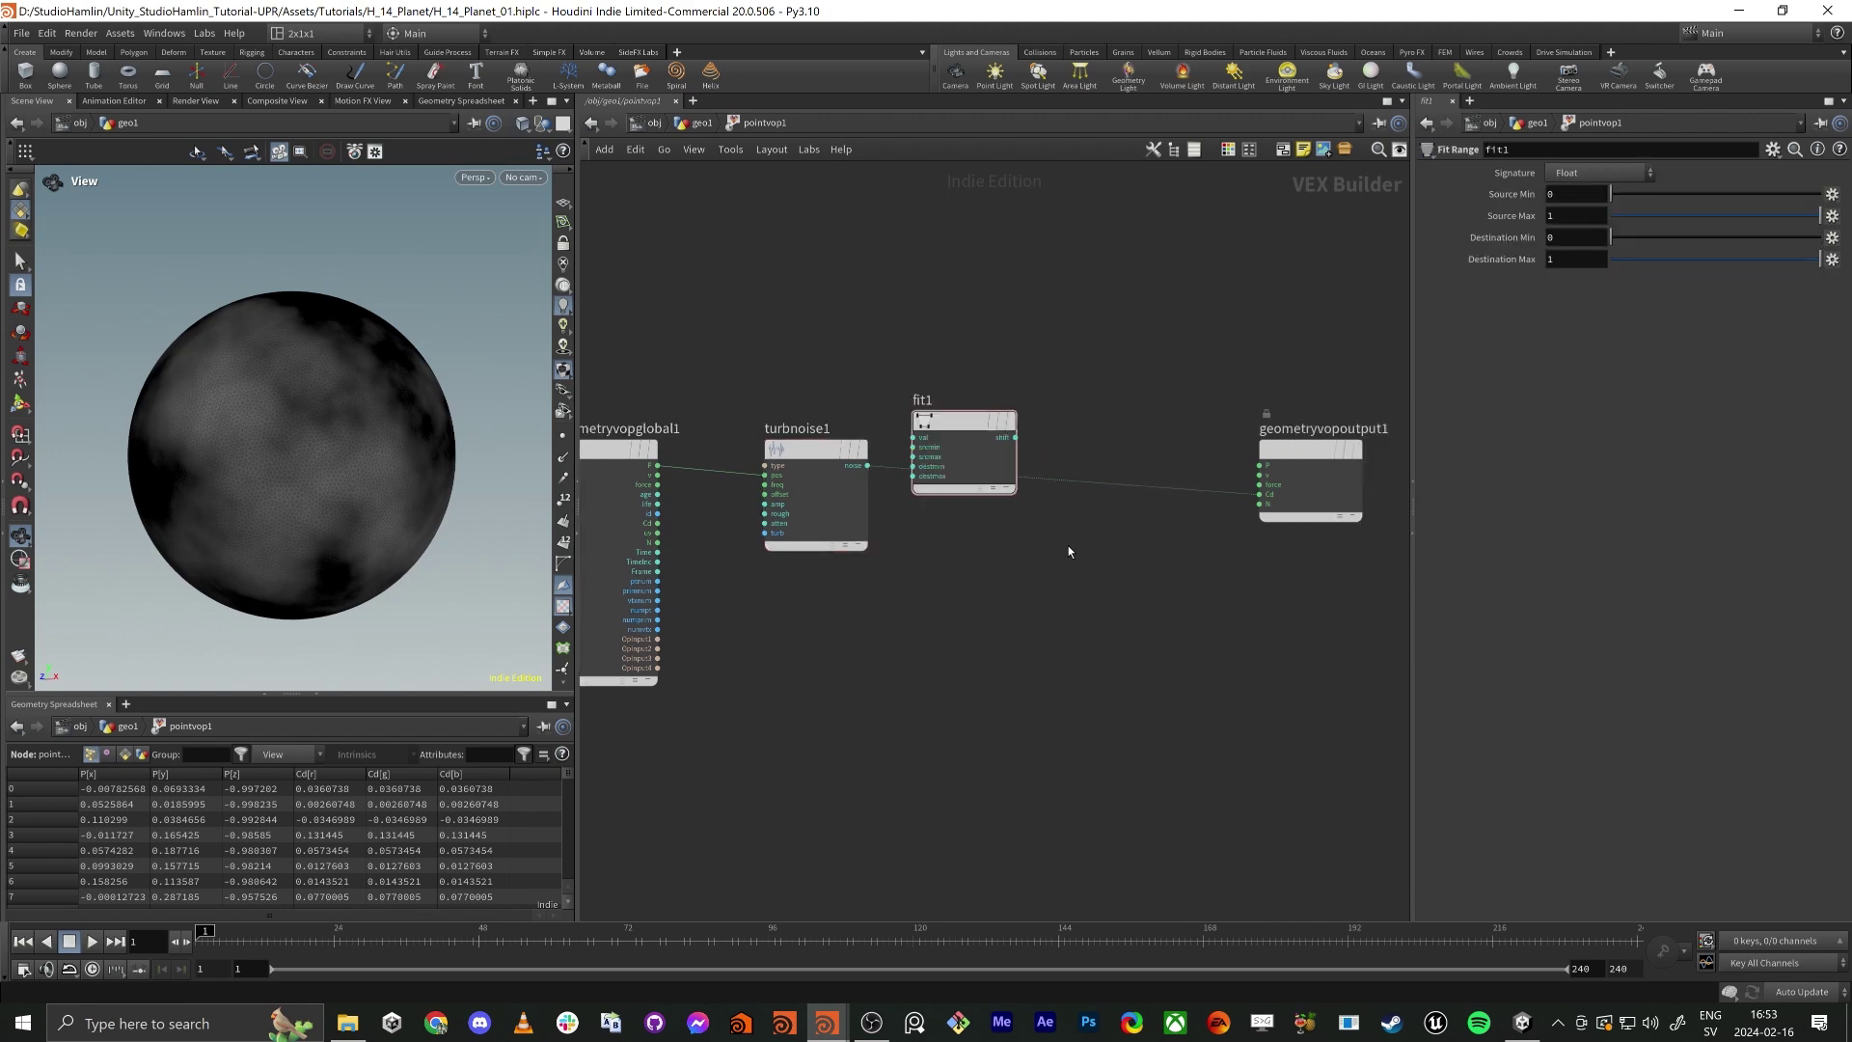
# Route the noise output through the Fit Range node's val input into the output node's Cd, and align the Fit Range node with its neighbours.
pyautogui.click(867, 466)
pyautogui.click(964, 415)
pyautogui.click(1065, 415)
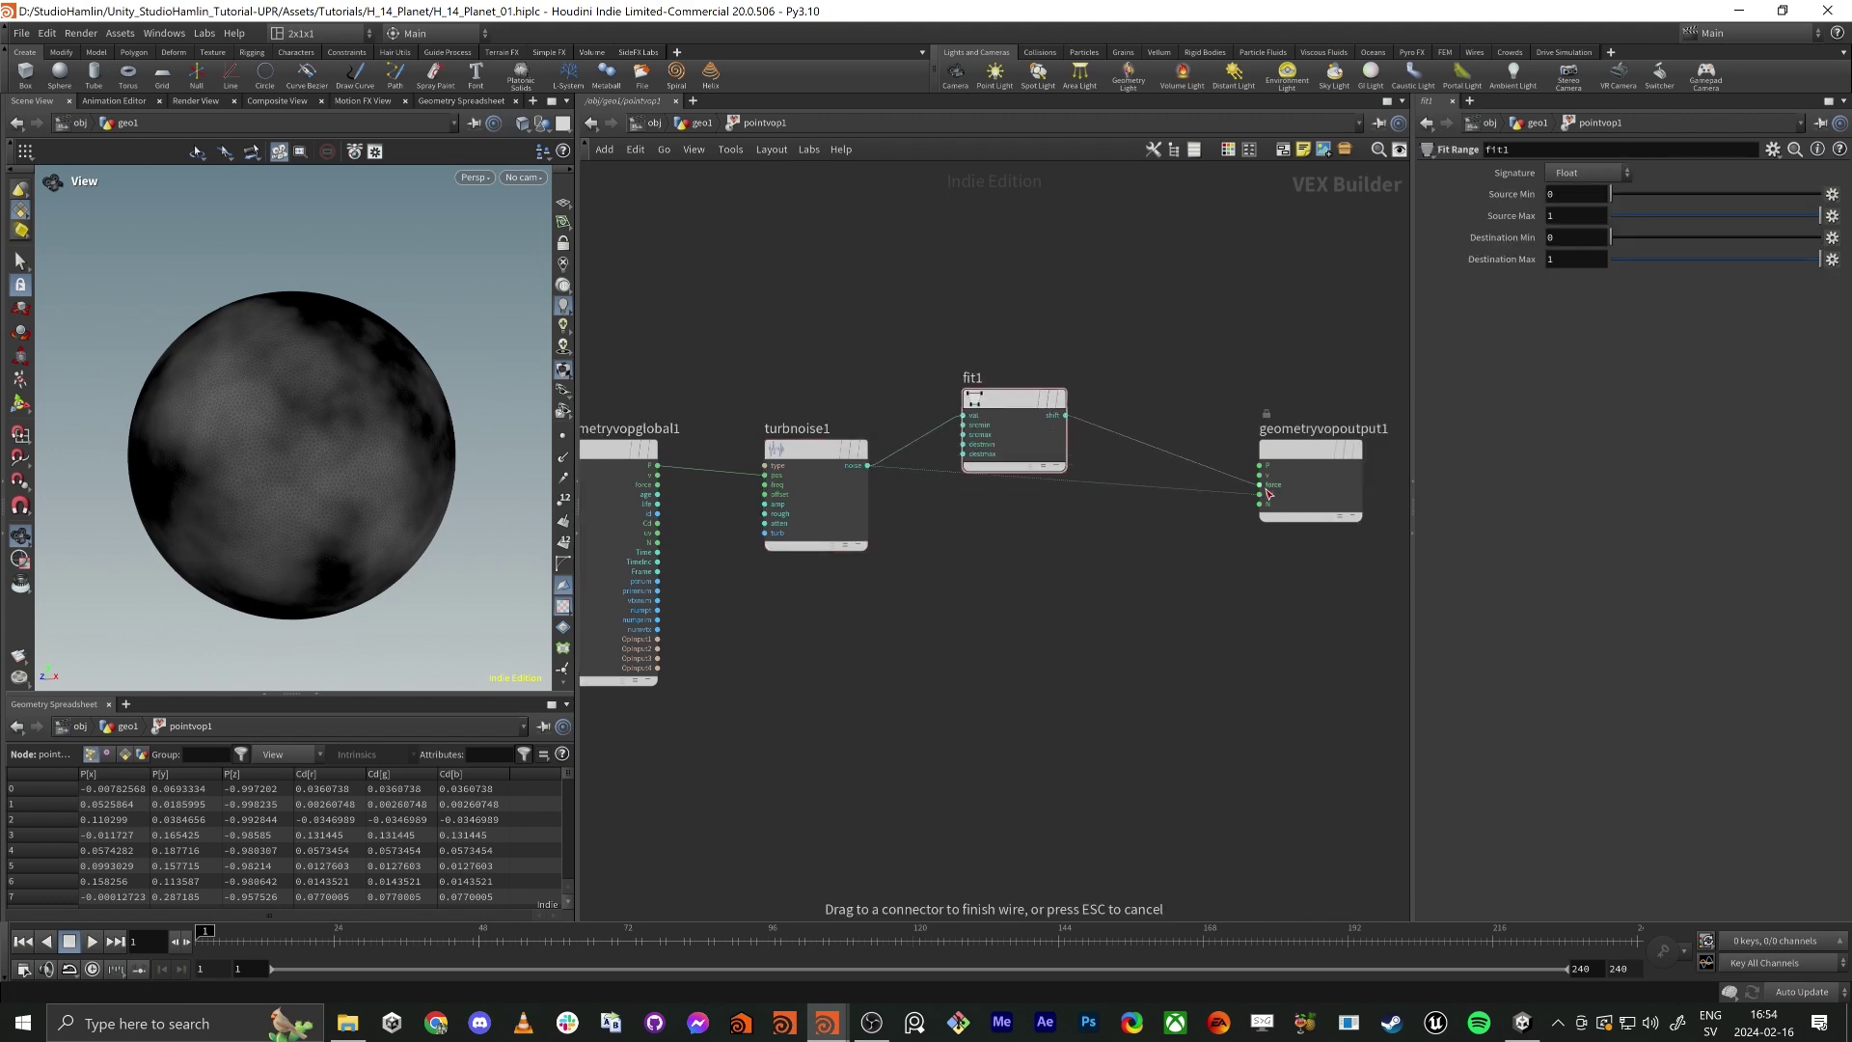
pyautogui.click(1260, 494)
pyautogui.moveTo(1009, 408); pyautogui.dragTo(1007, 458)
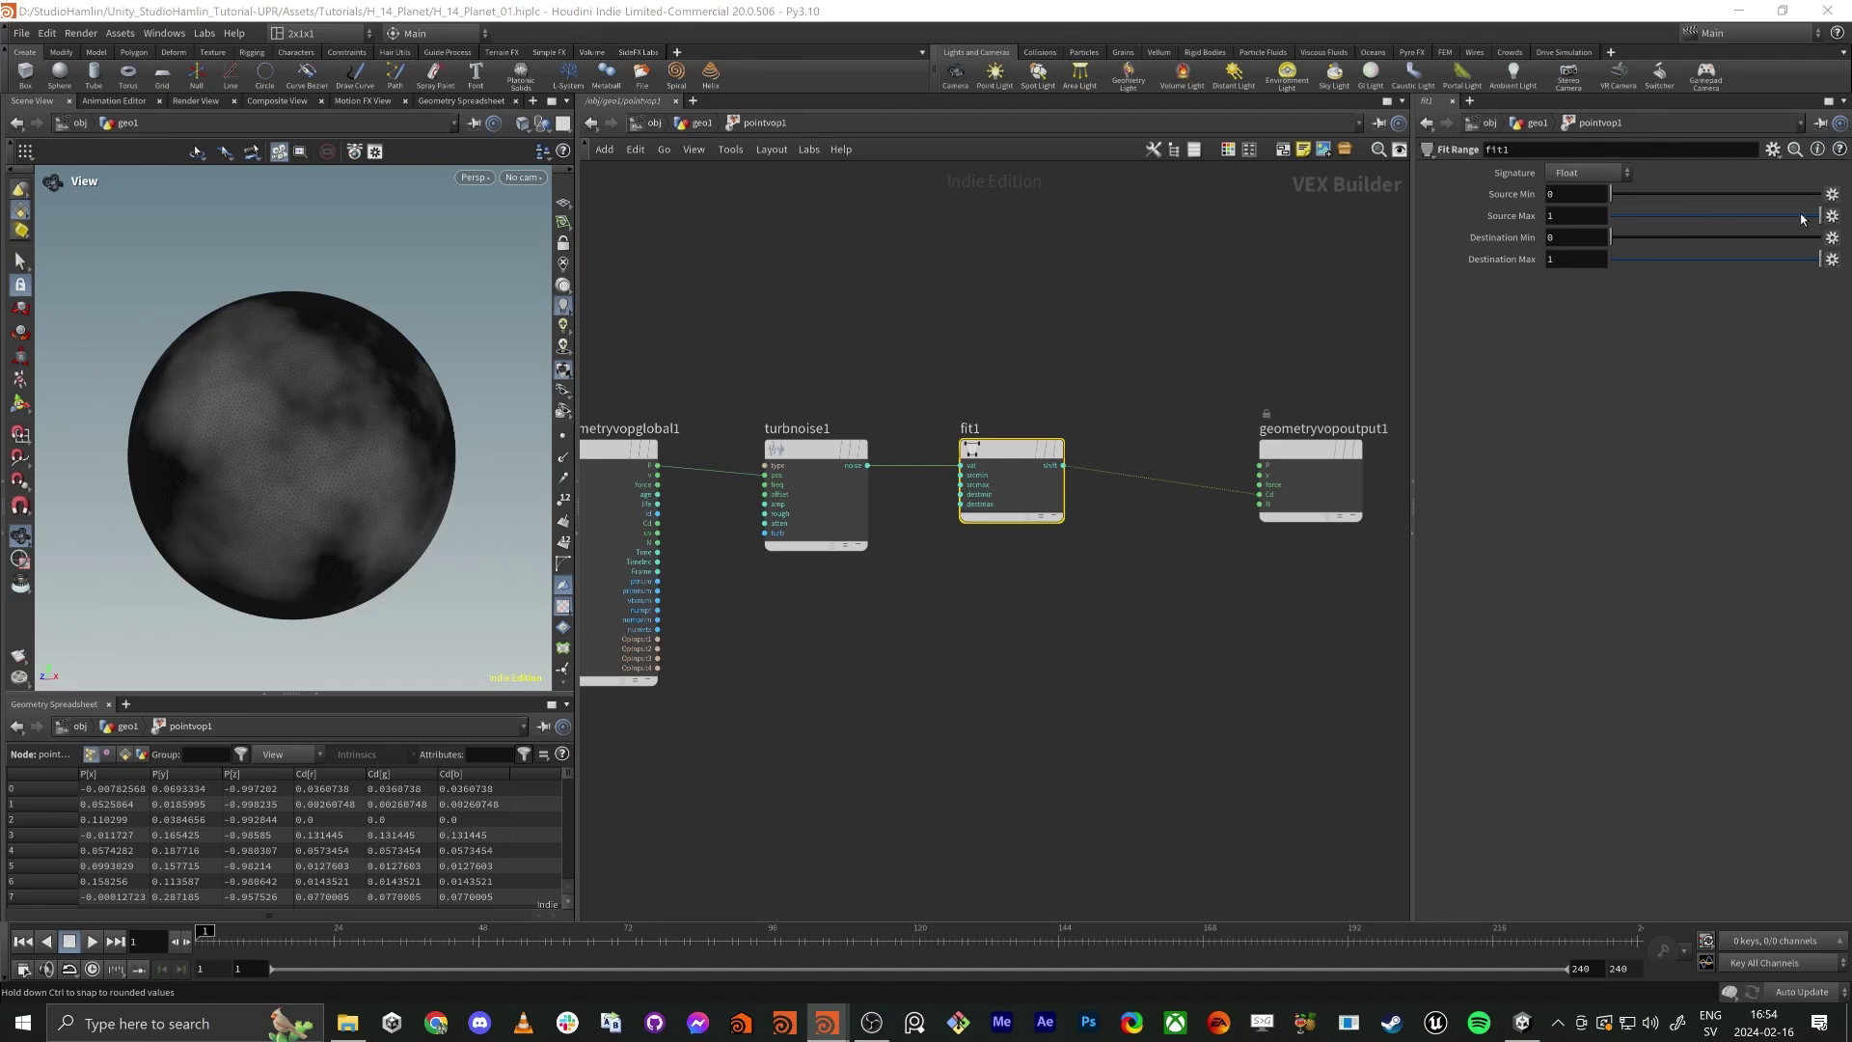
# Try a Source Max of 0.037 on the Fit Range node, and replace it with the relative reference expression ch("srcmin")+0.03.
pyautogui.moveTo(1801, 217); pyautogui.dragTo(1613, 235)
pyautogui.moveTo(444, 352); pyautogui.dragTo(374, 441)
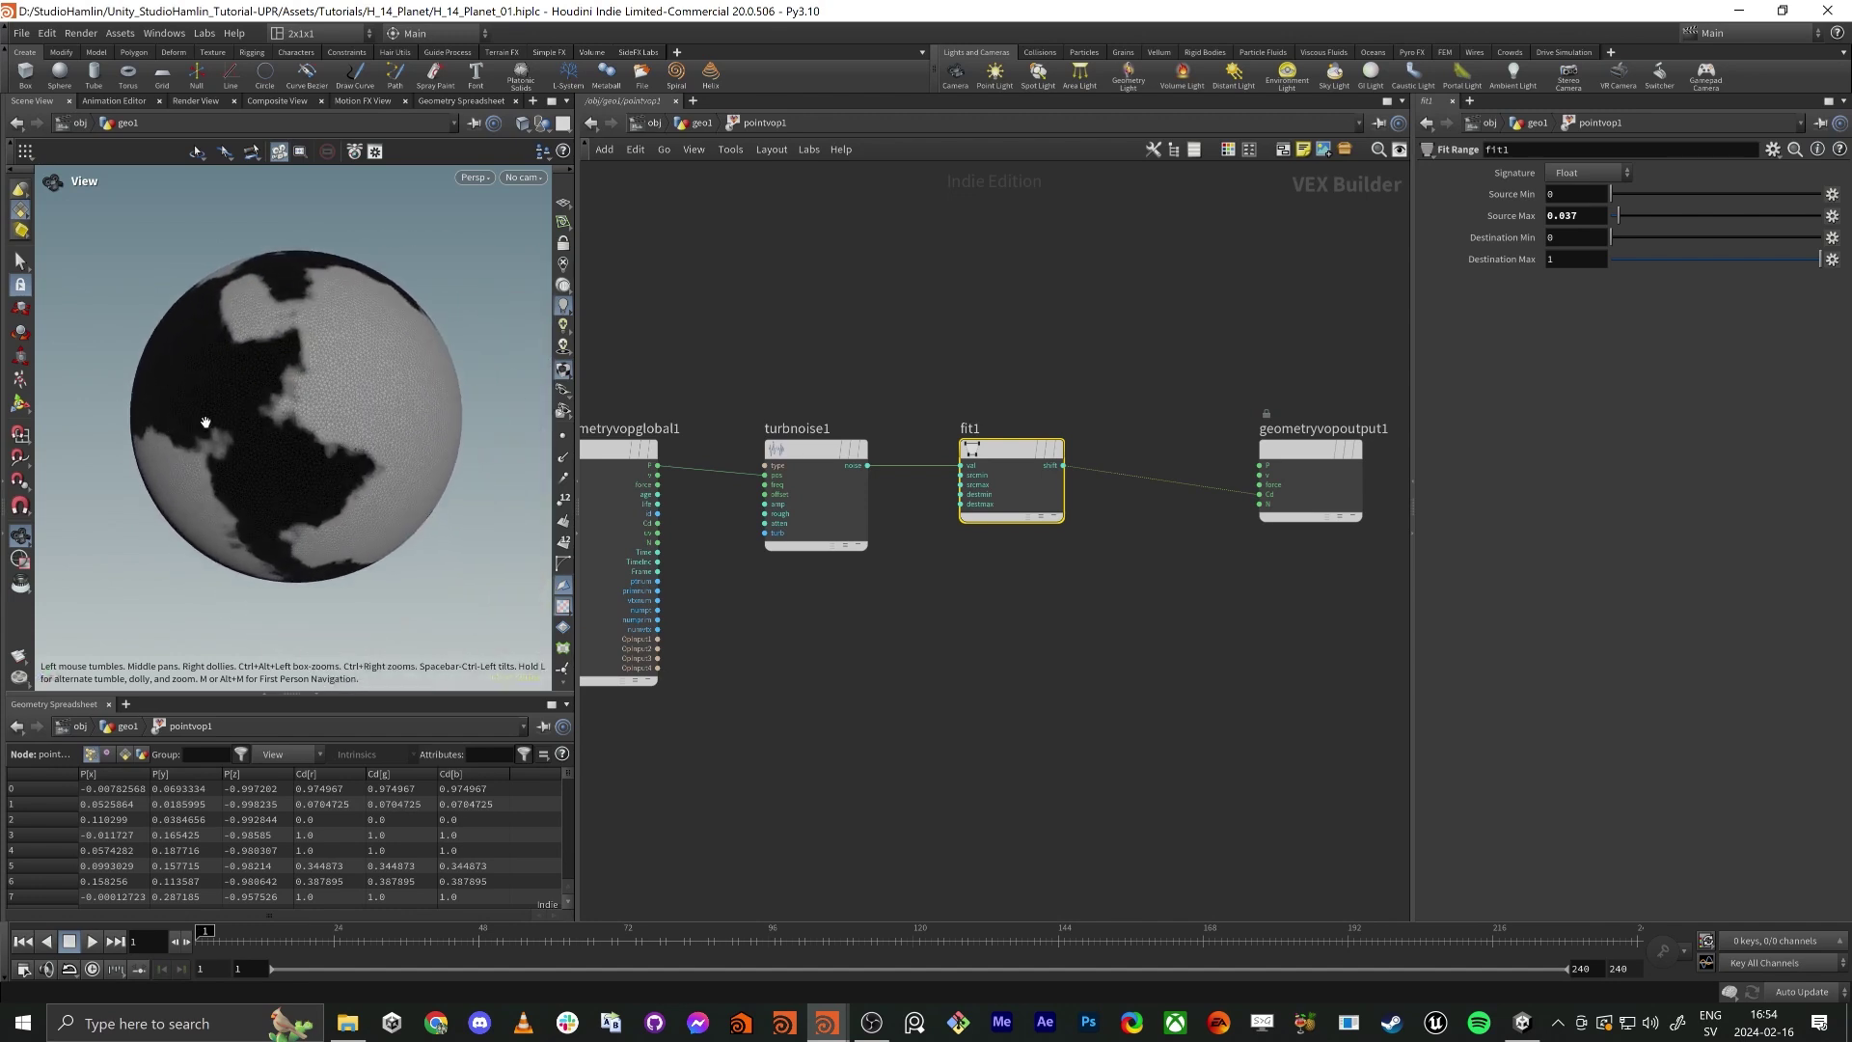
pyautogui.rightClick(1560, 199)
pyautogui.click(1595, 333)
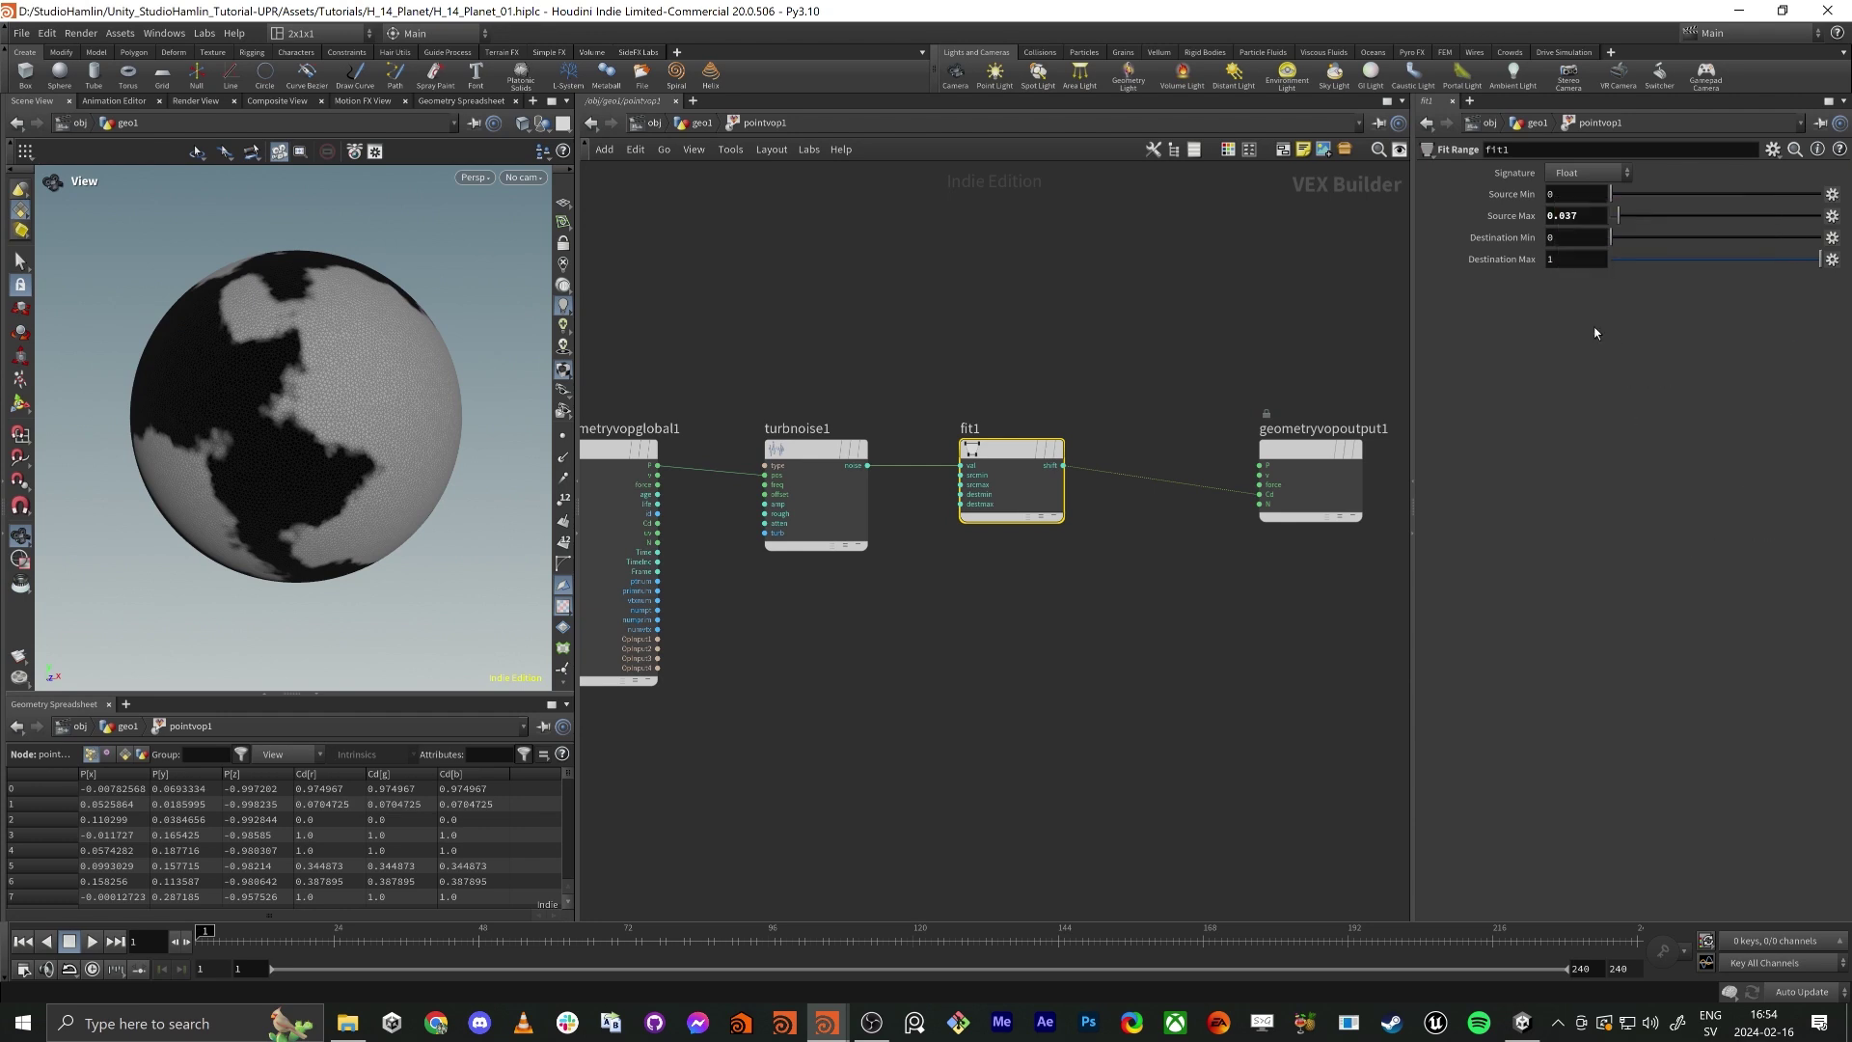
pyautogui.rightClick(1584, 219)
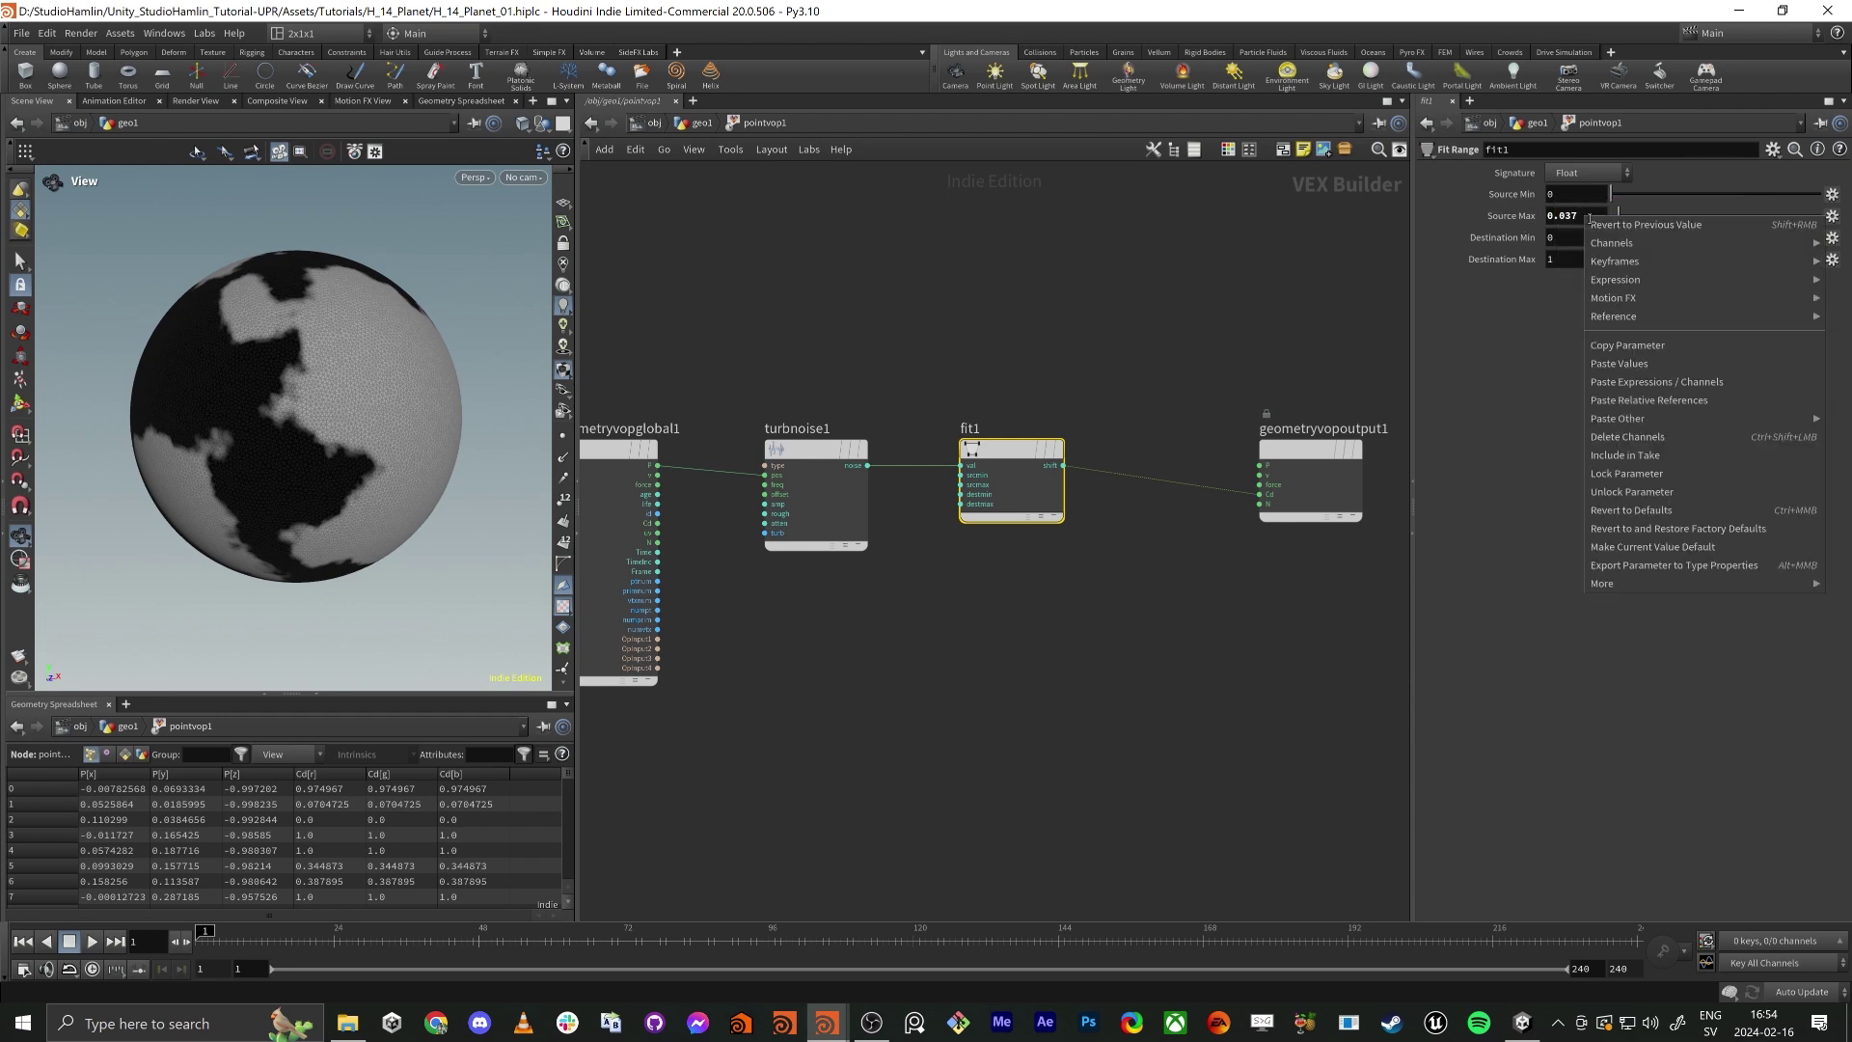
pyautogui.click(1627, 404)
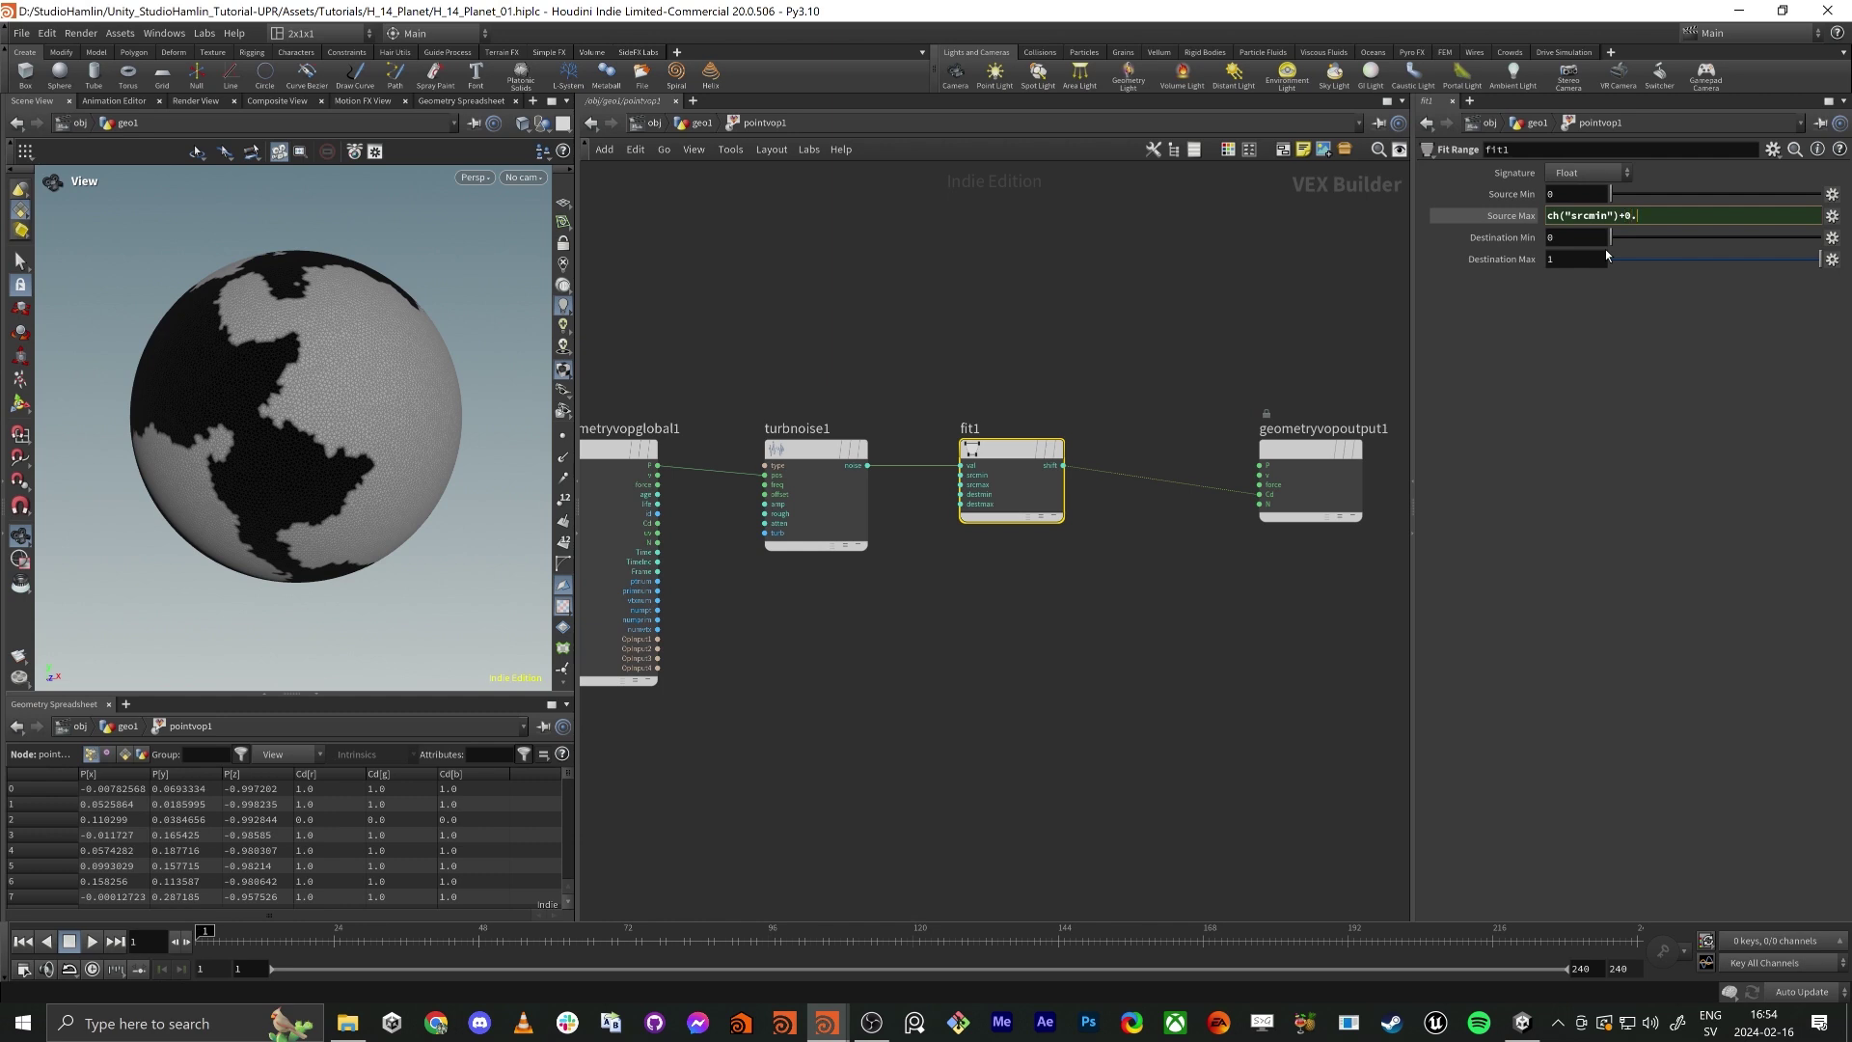
pyautogui.press('Return')
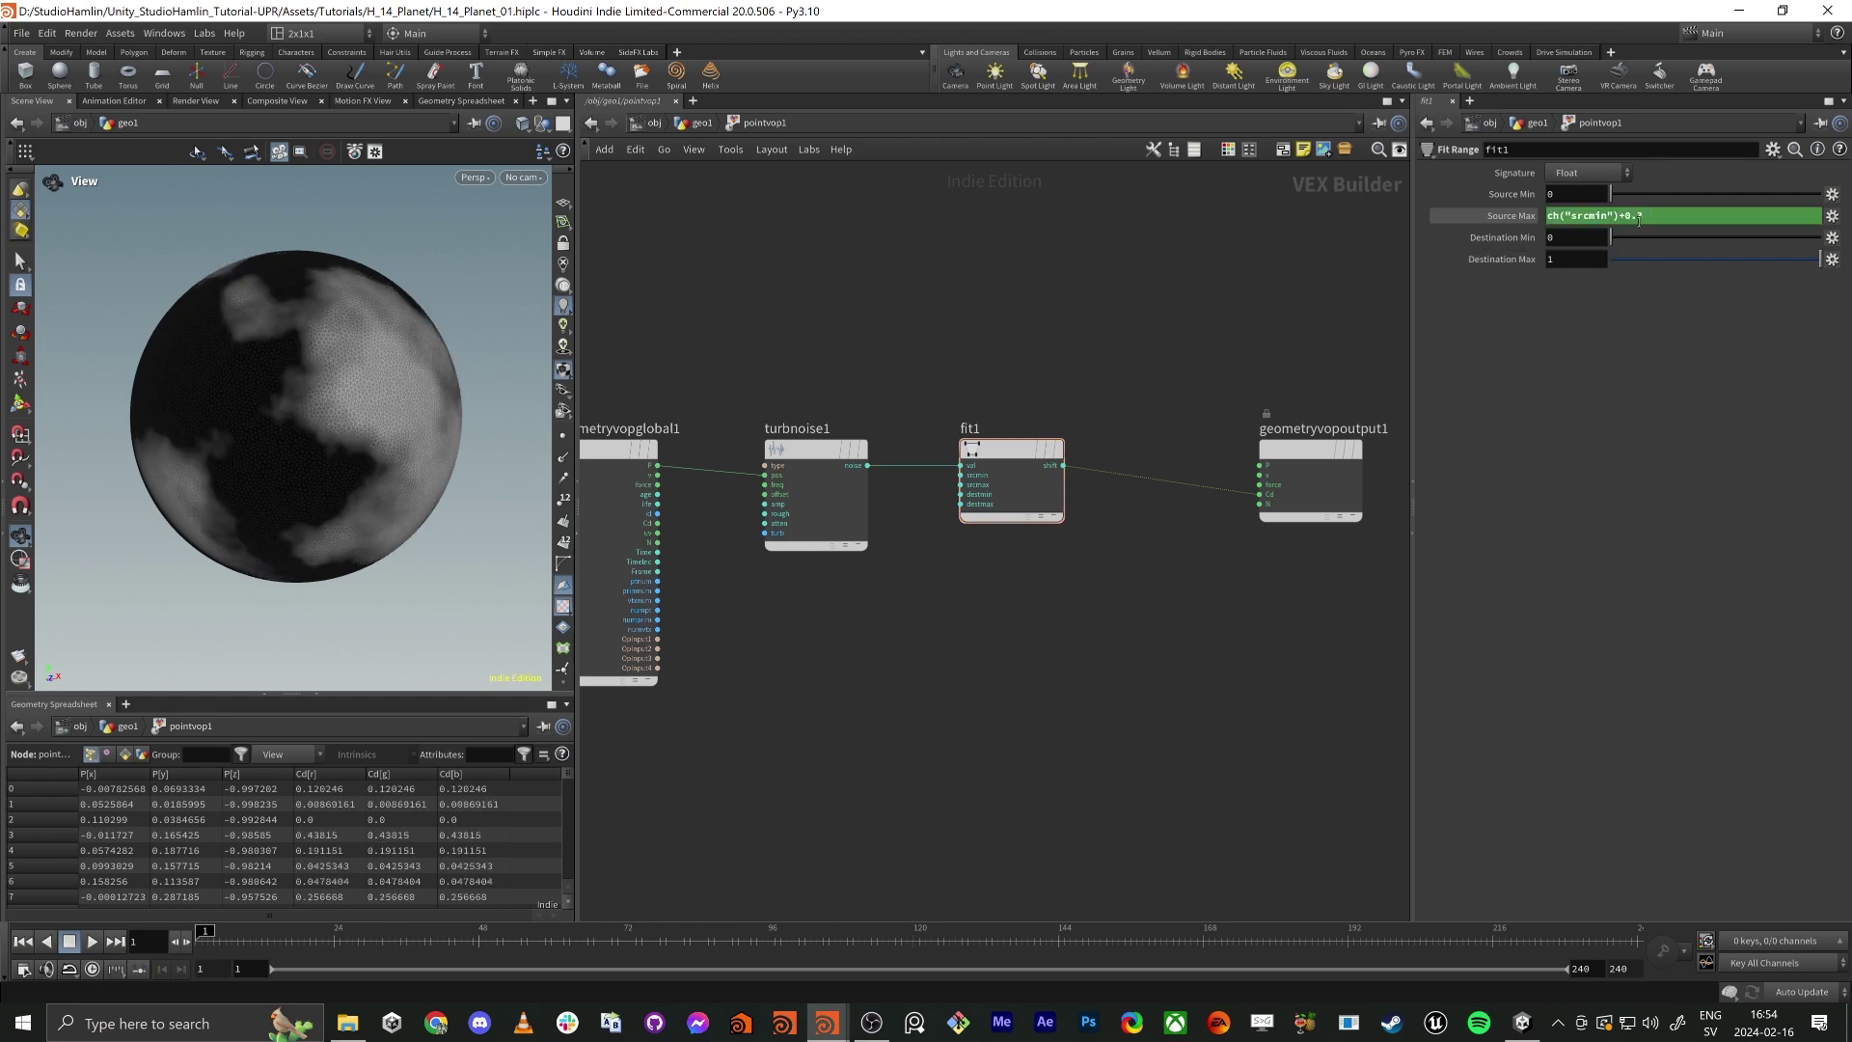
pyautogui.write('0')
pyautogui.press('Return')
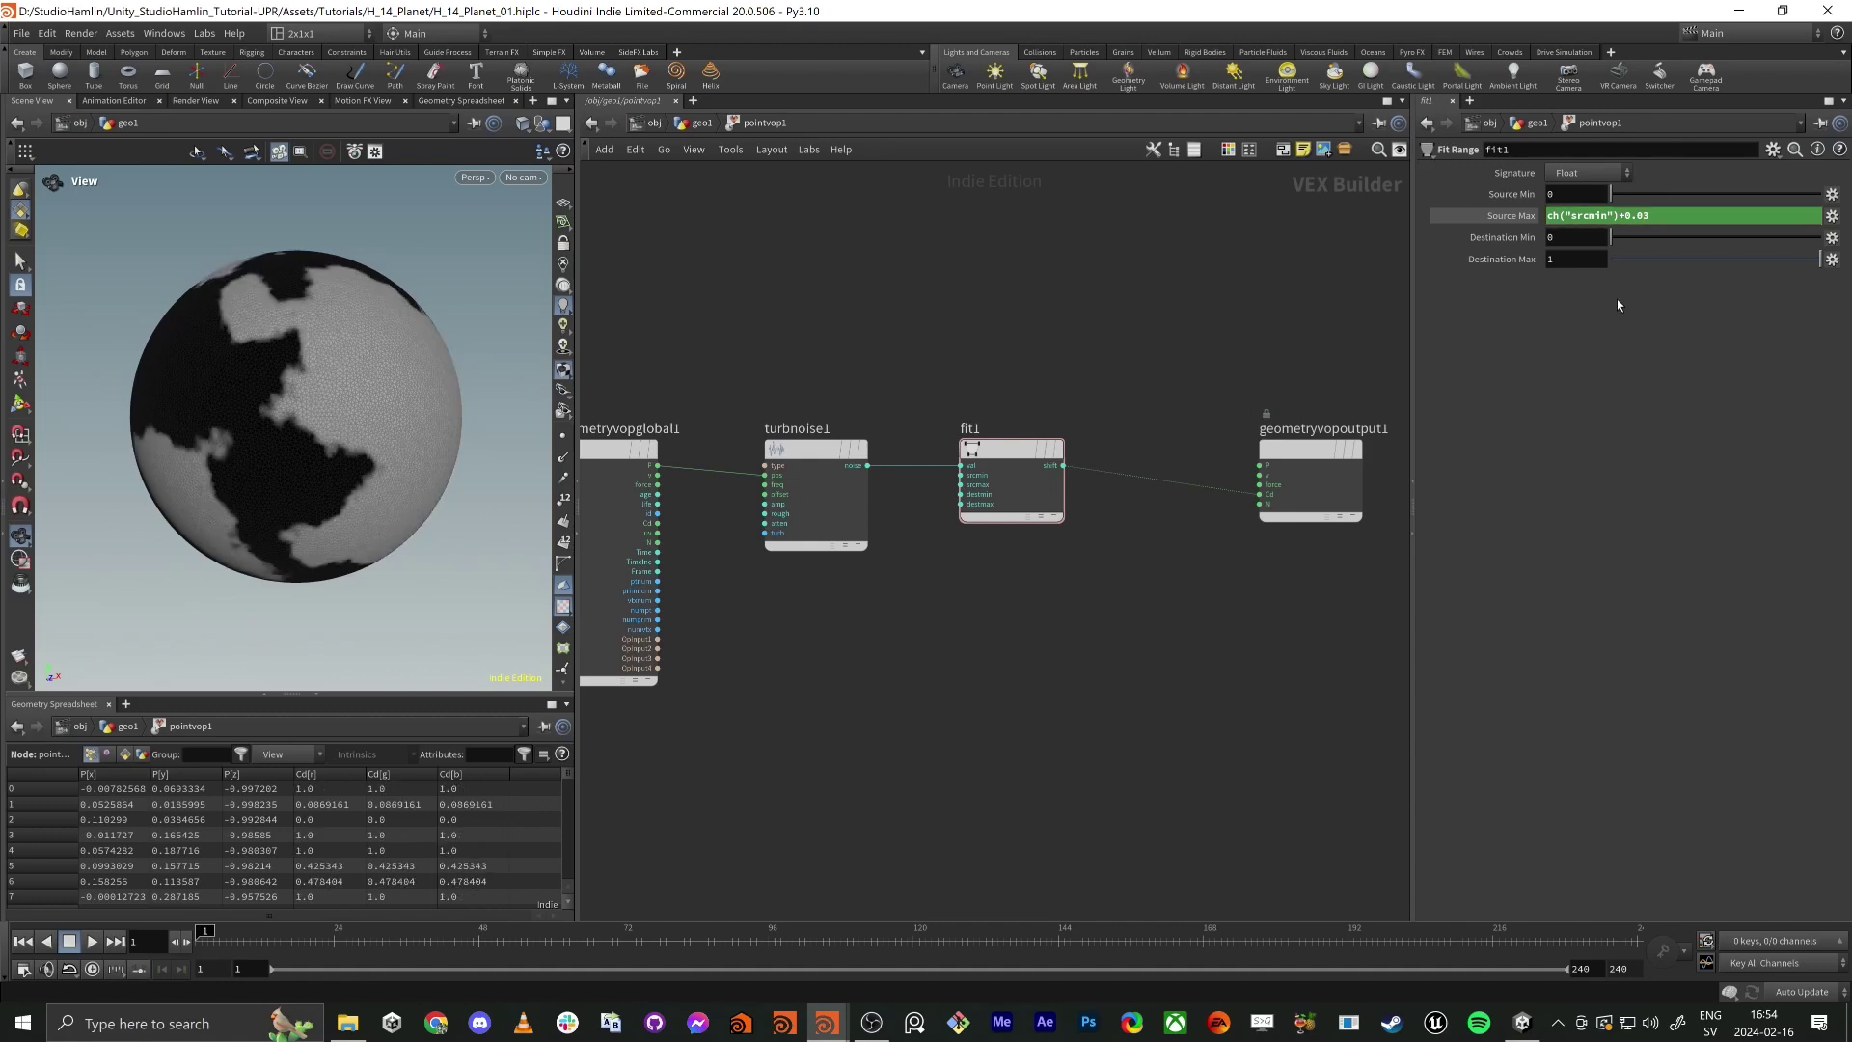
# Set the Fit Range's Source Min to 0.136 and display Source Max as a value instead of its expression.
pyautogui.moveTo(1621, 196)
pyautogui.mouseDown()
pyautogui.moveTo(1688, 198)
pyautogui.moveTo(1639, 214)
pyautogui.mouseUp()
pyautogui.click(1515, 217)
pyautogui.moveTo(261, 402); pyautogui.dragTo(320, 399)
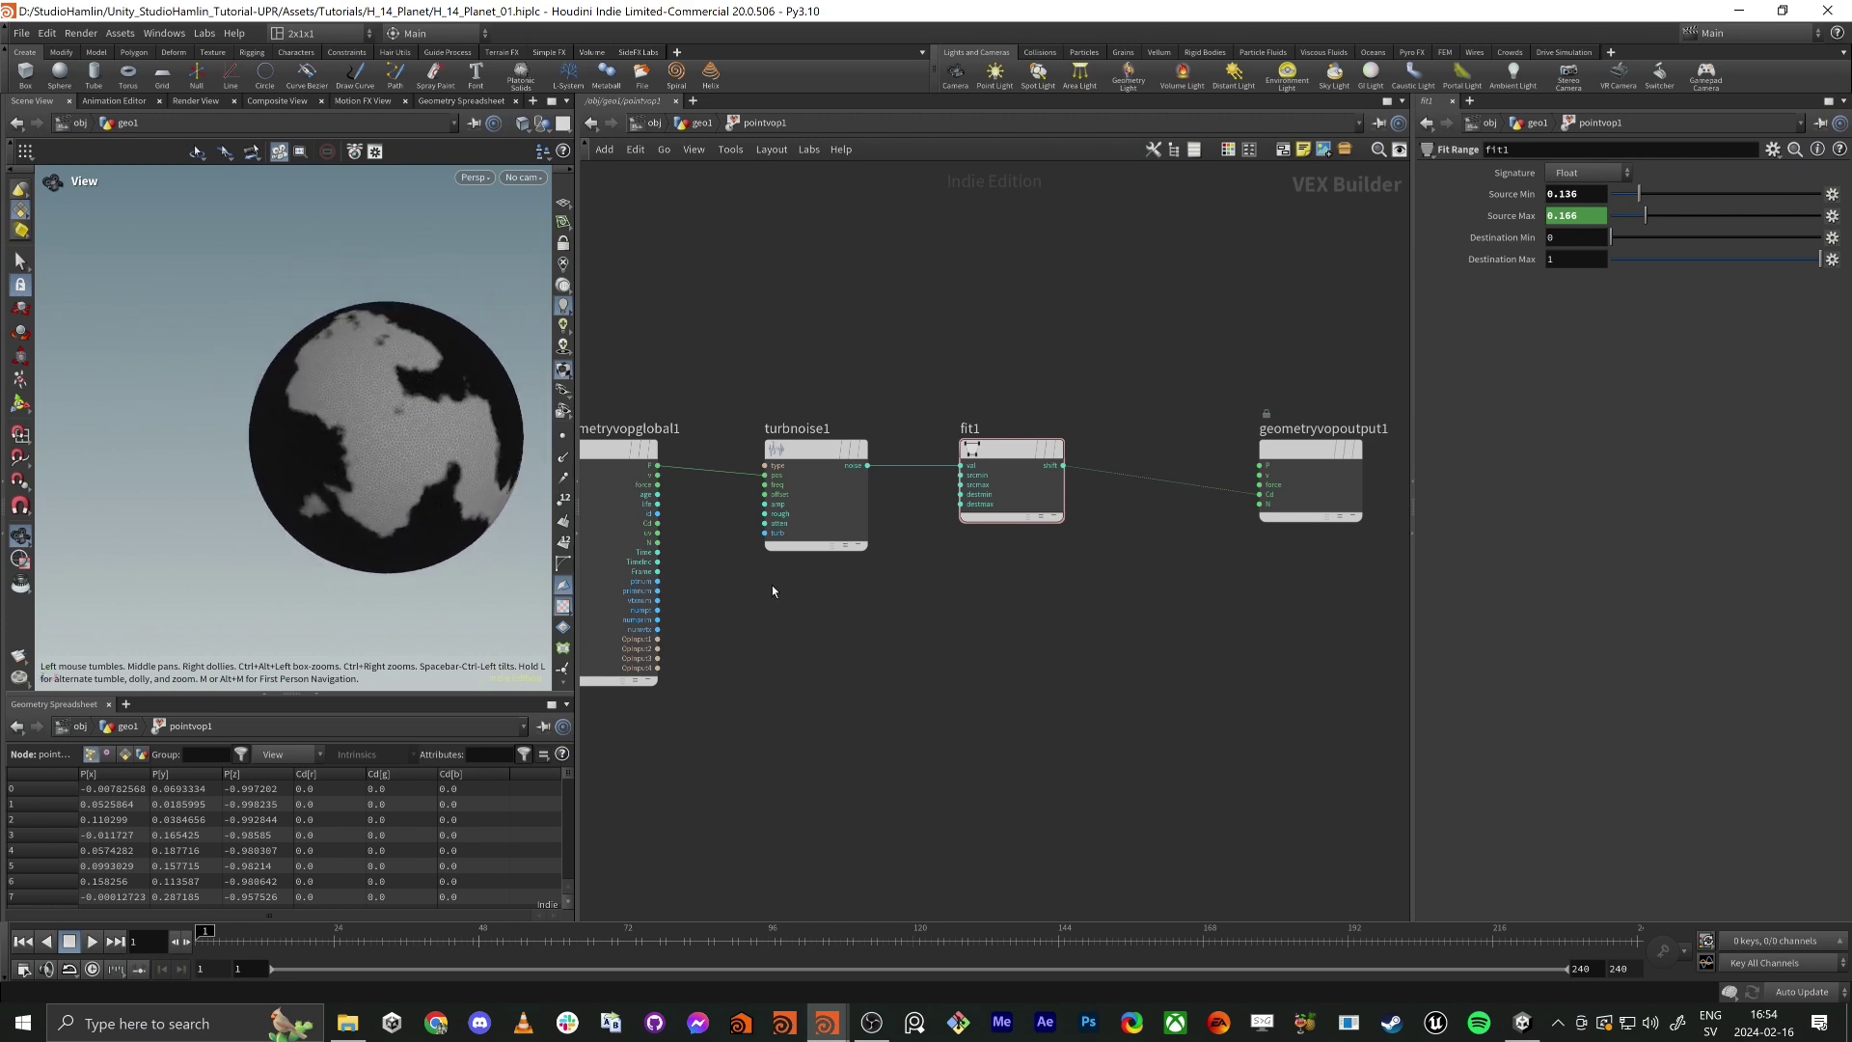
# Try smoother continent outlines by setting the Turbulent Noise's Roughness to 0.375 and Turbulence to 2.
pyautogui.click(768, 485)
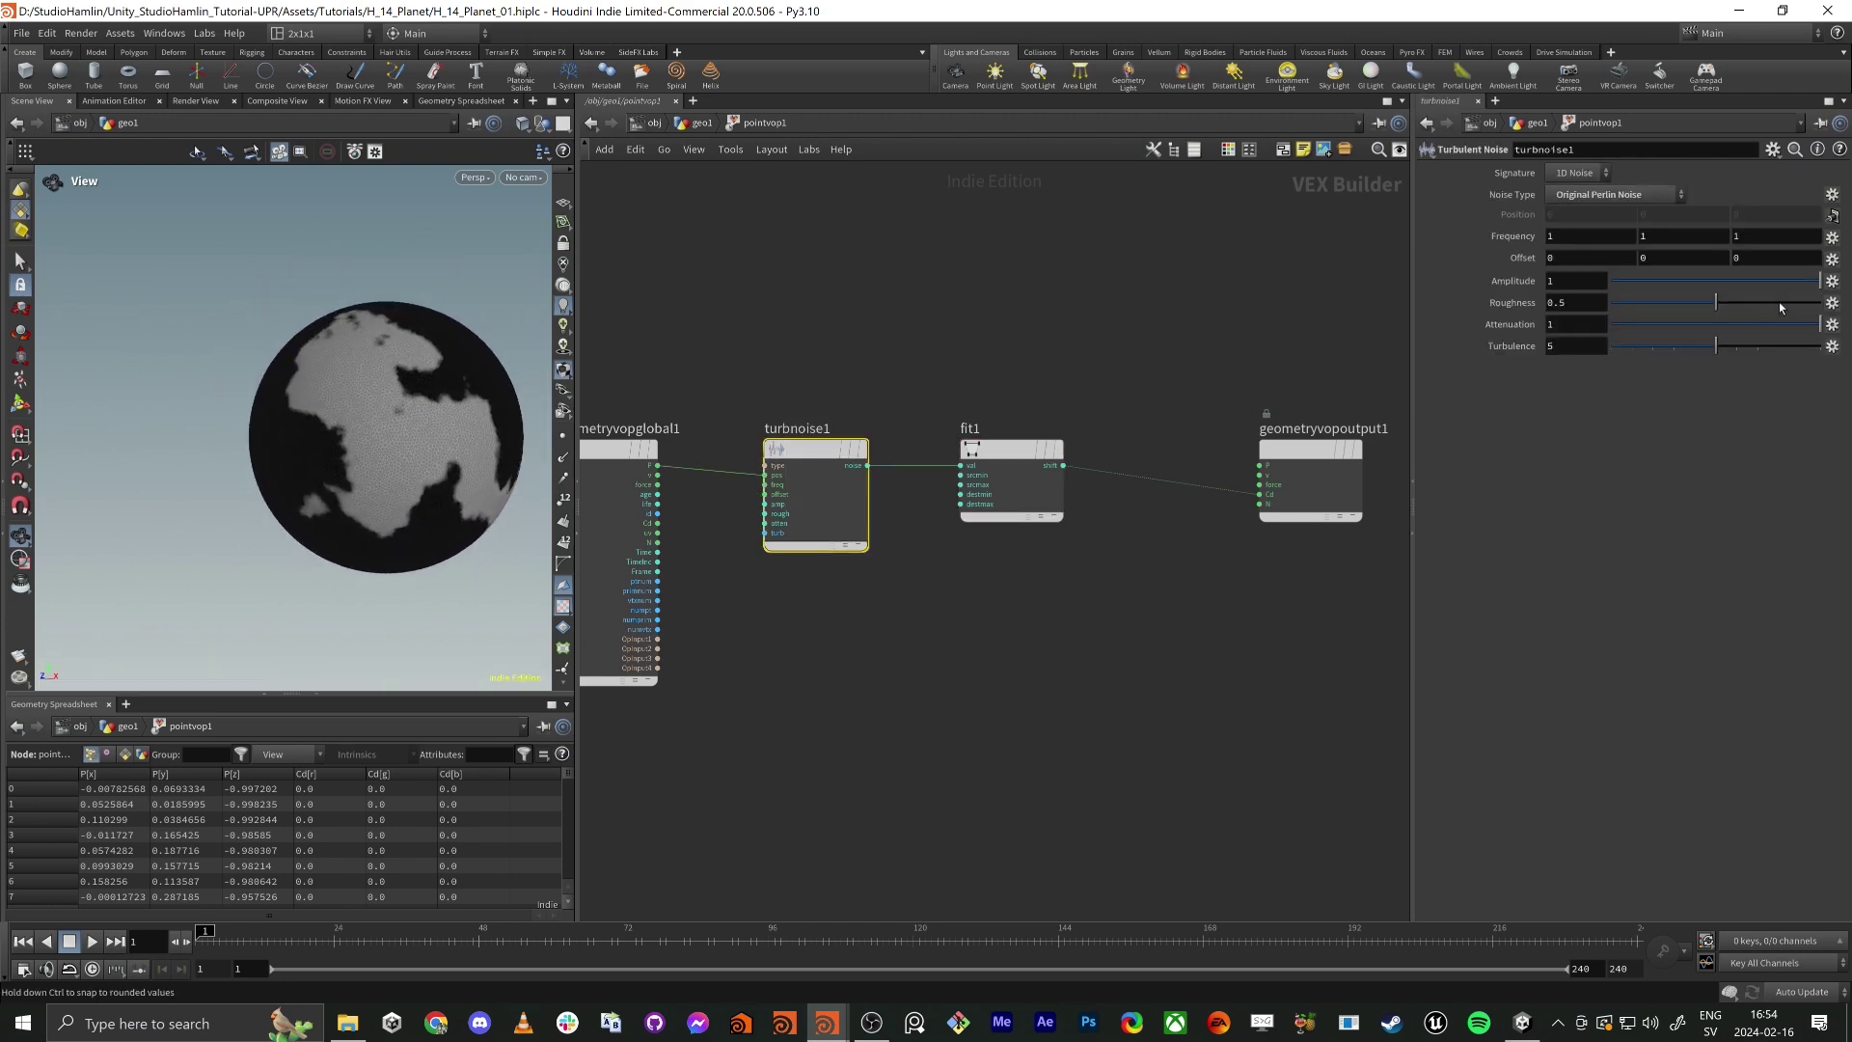
pyautogui.moveTo(1726, 305); pyautogui.dragTo(1686, 350)
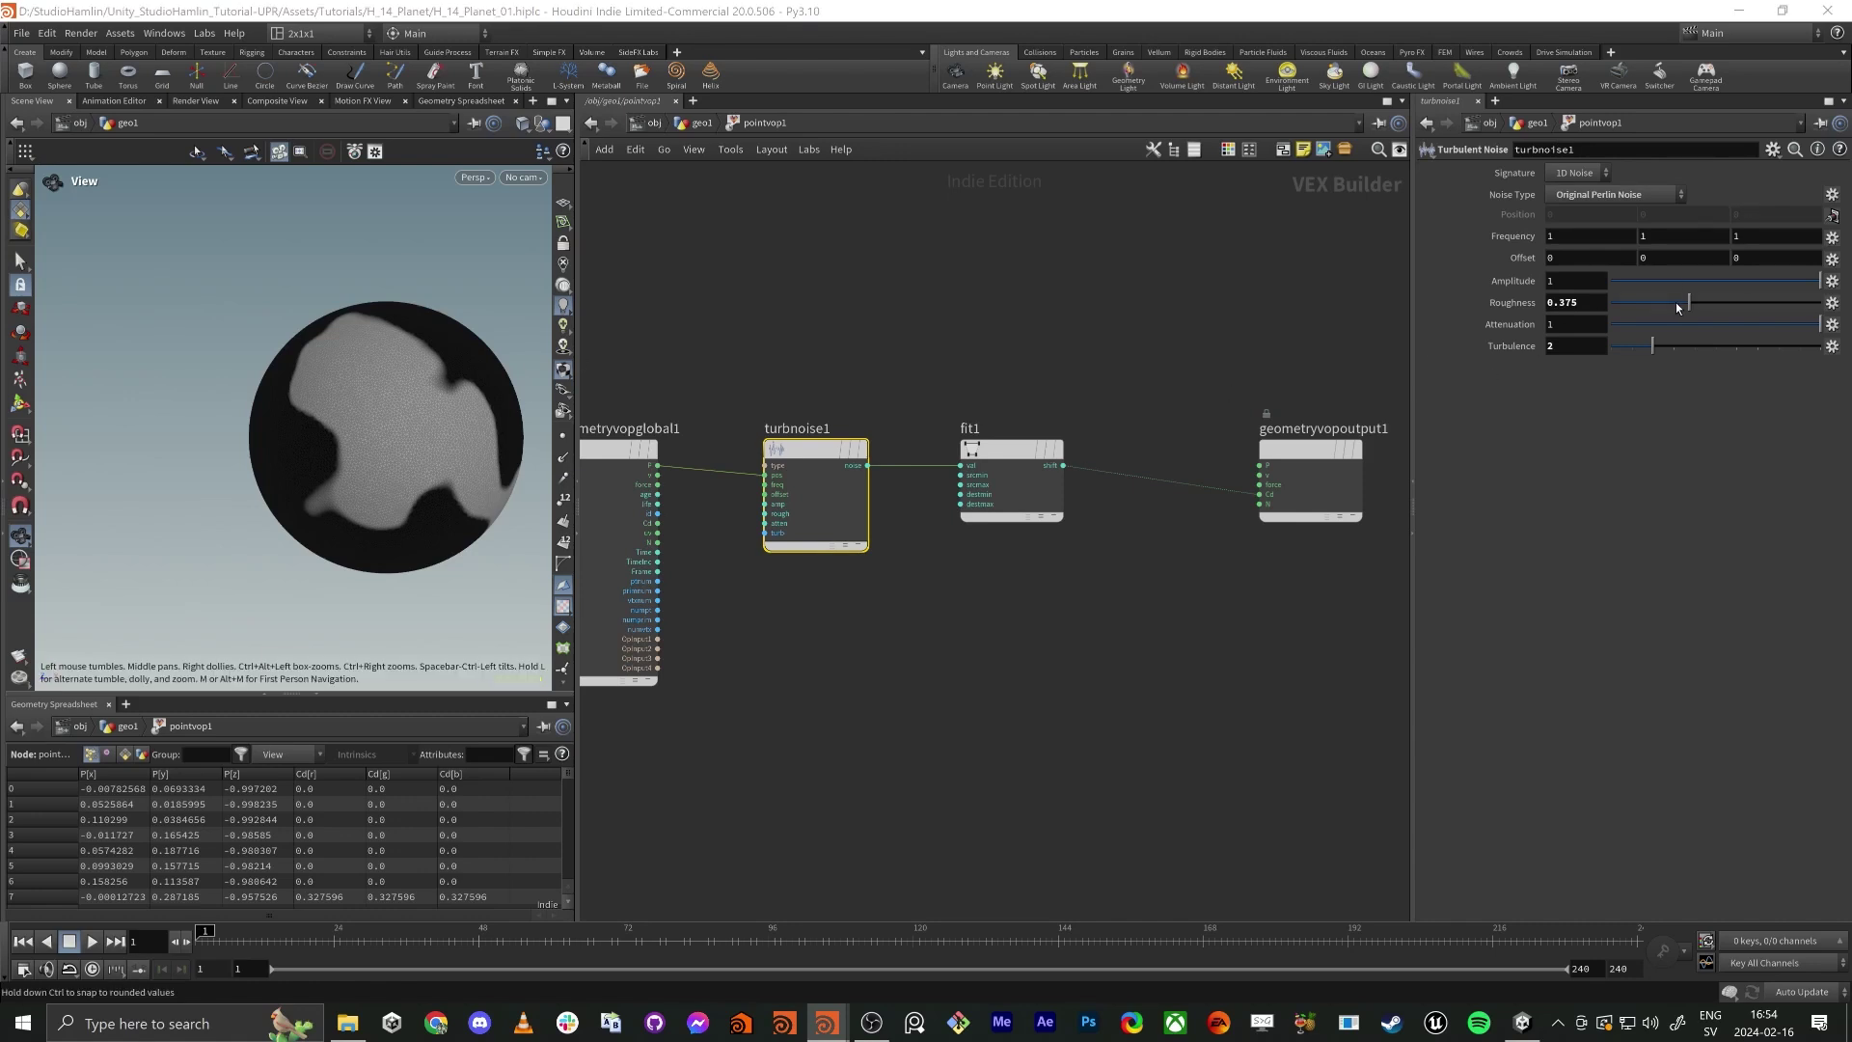
pyautogui.moveTo(1820, 280)
pyautogui.mouseDown()
pyautogui.moveTo(1713, 280)
pyautogui.moveTo(1822, 280)
pyautogui.mouseUp()
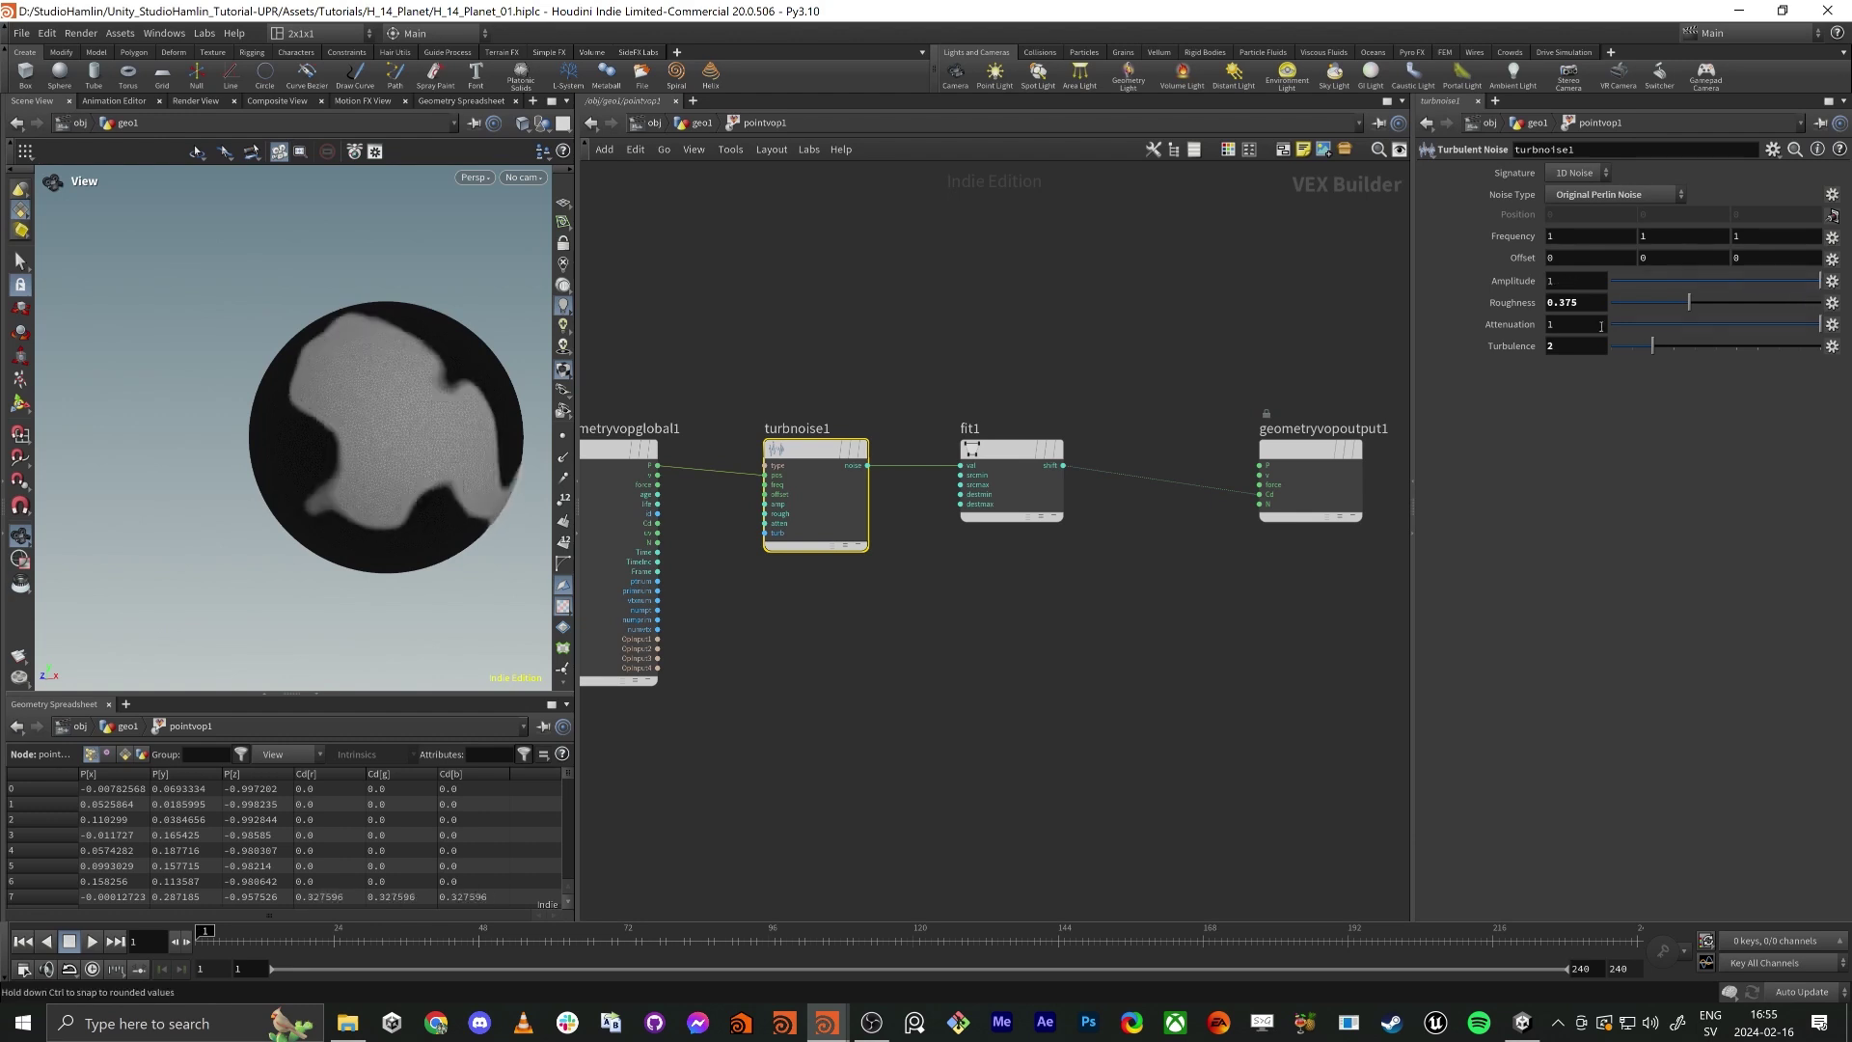
# Set the Turbulent Noise's Roughness to 0.533 and Turbulence to 3, checking the continent shapes around the sphere.
pyautogui.click(1038, 461)
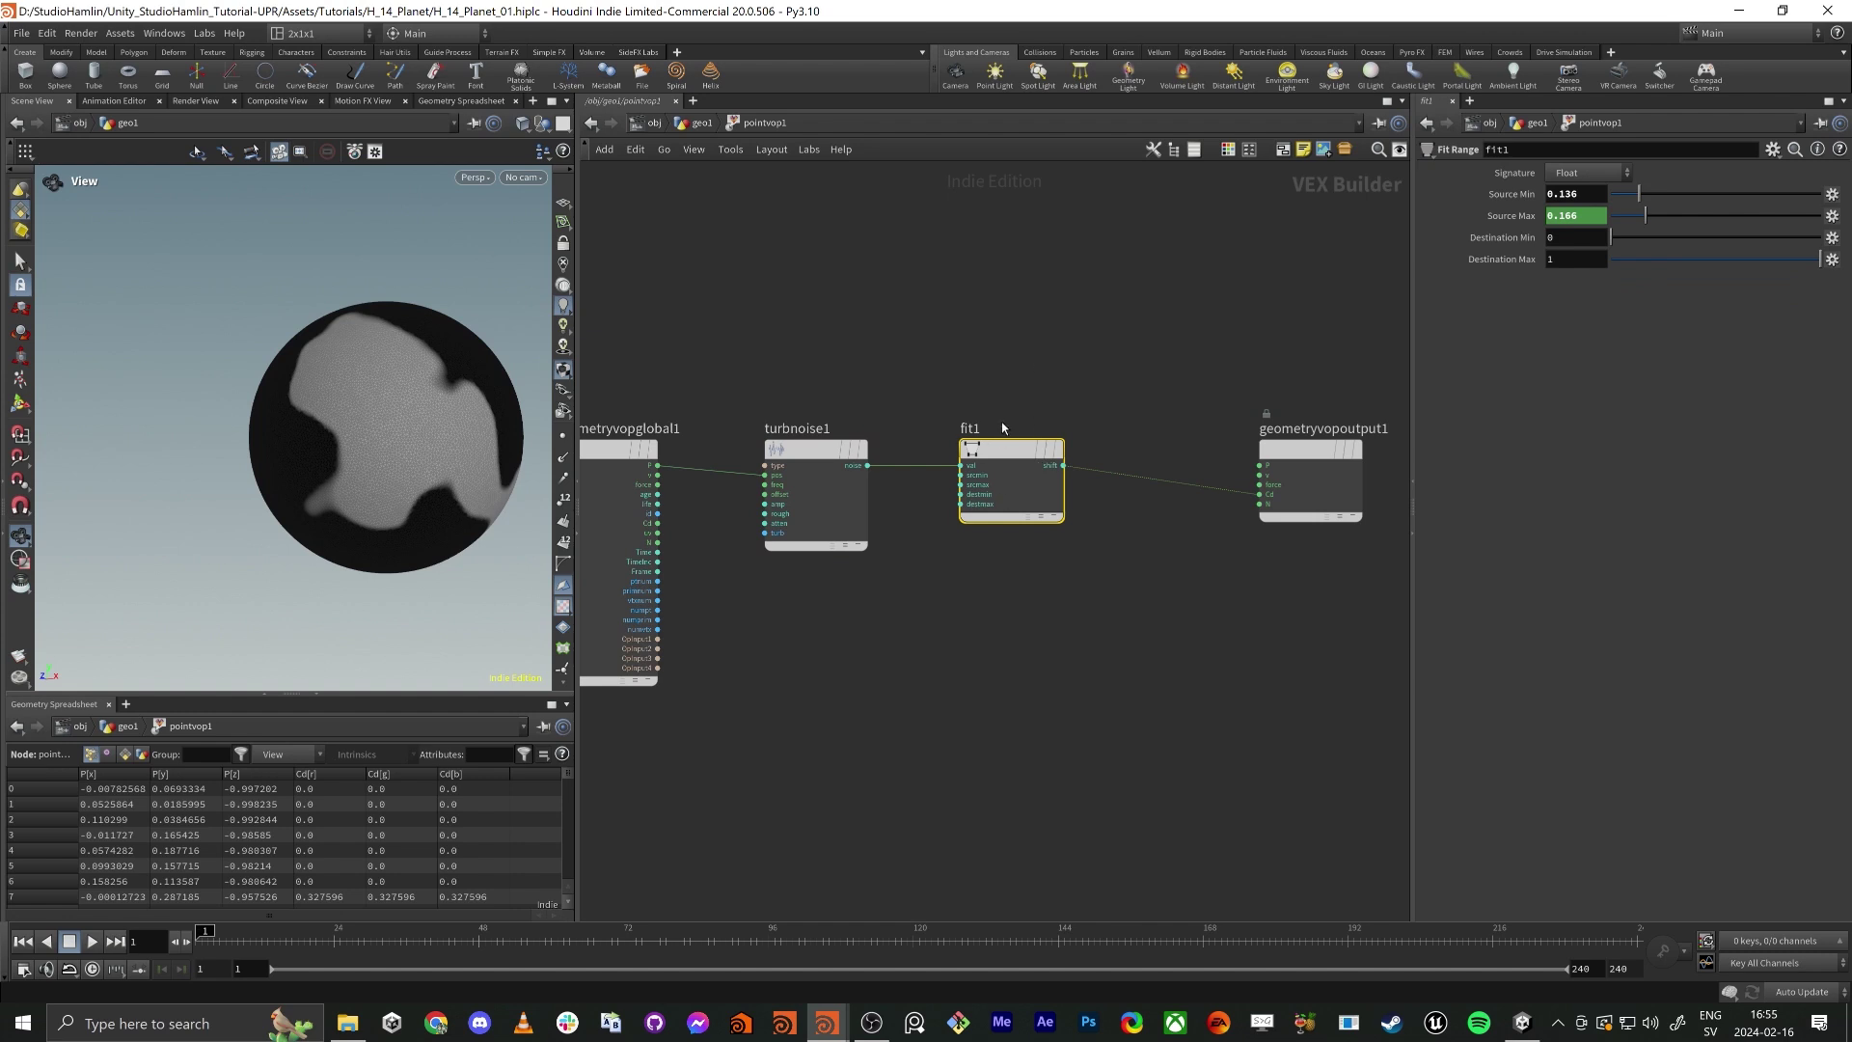
pyautogui.click(811, 452)
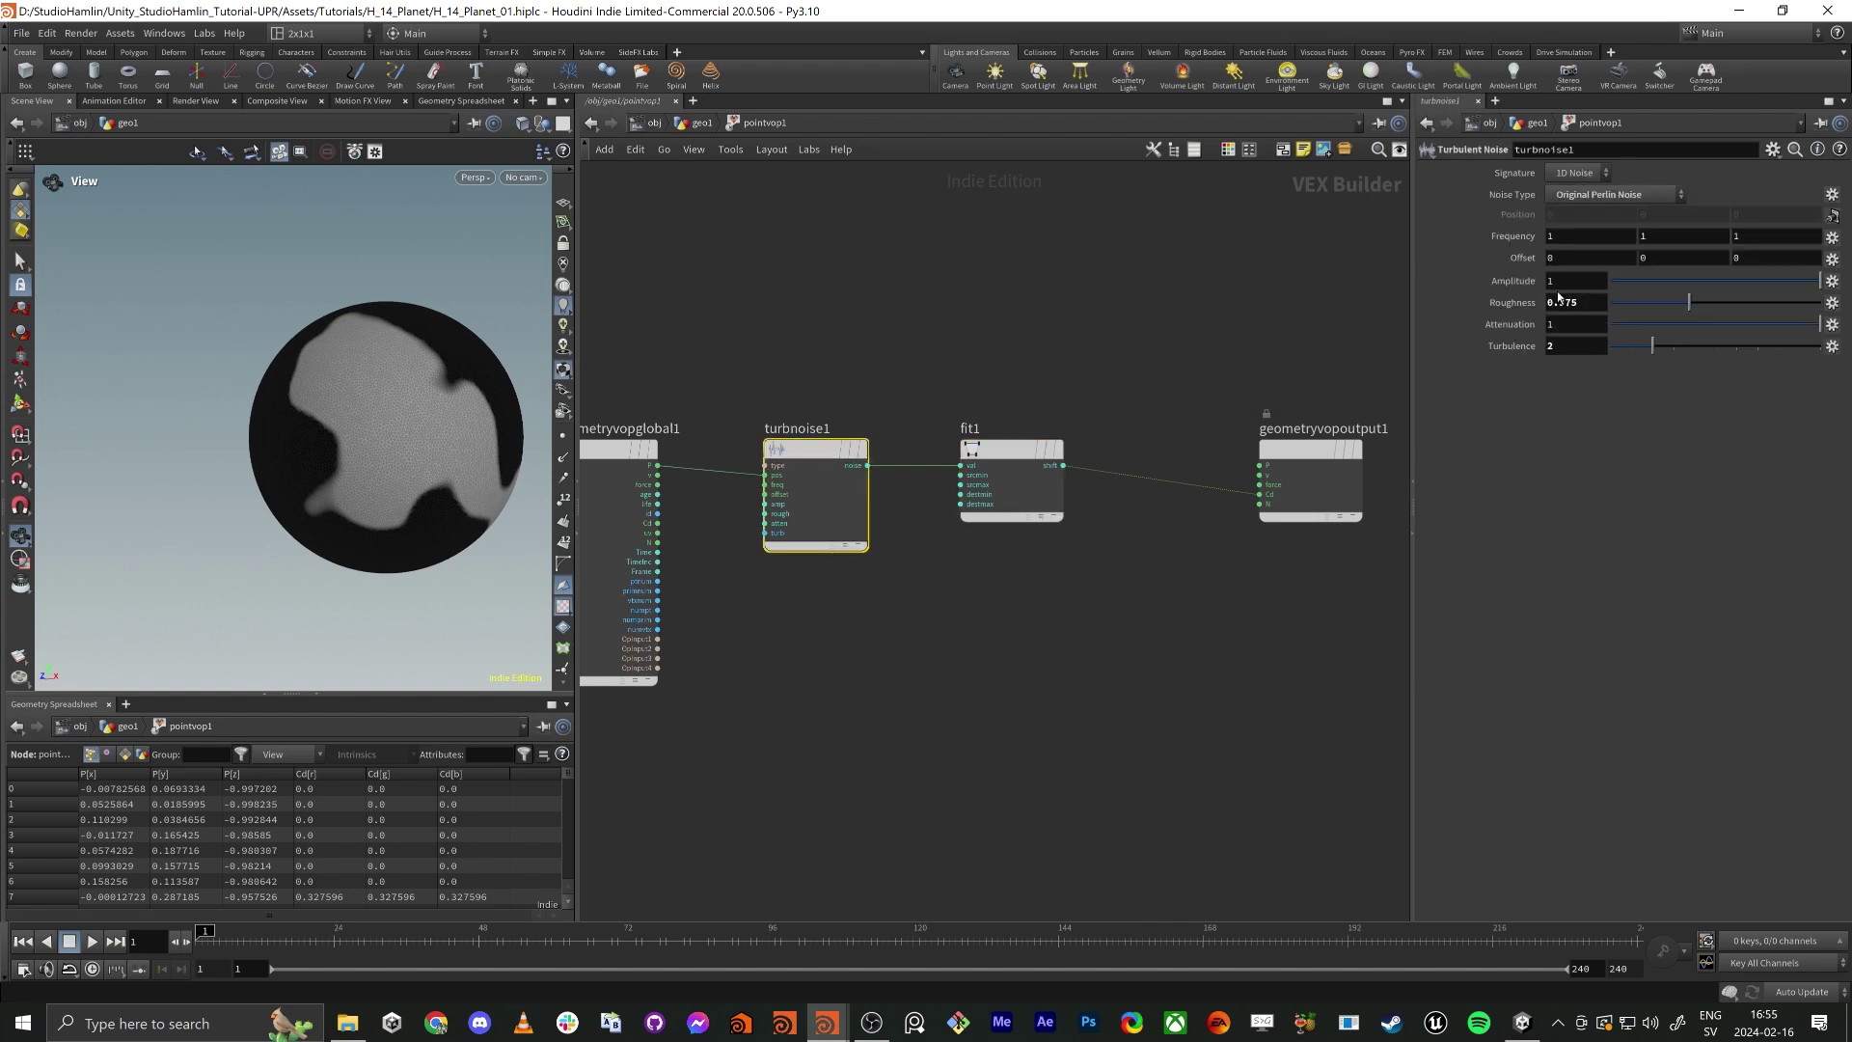
pyautogui.moveTo(1686, 312); pyautogui.dragTo(1732, 308)
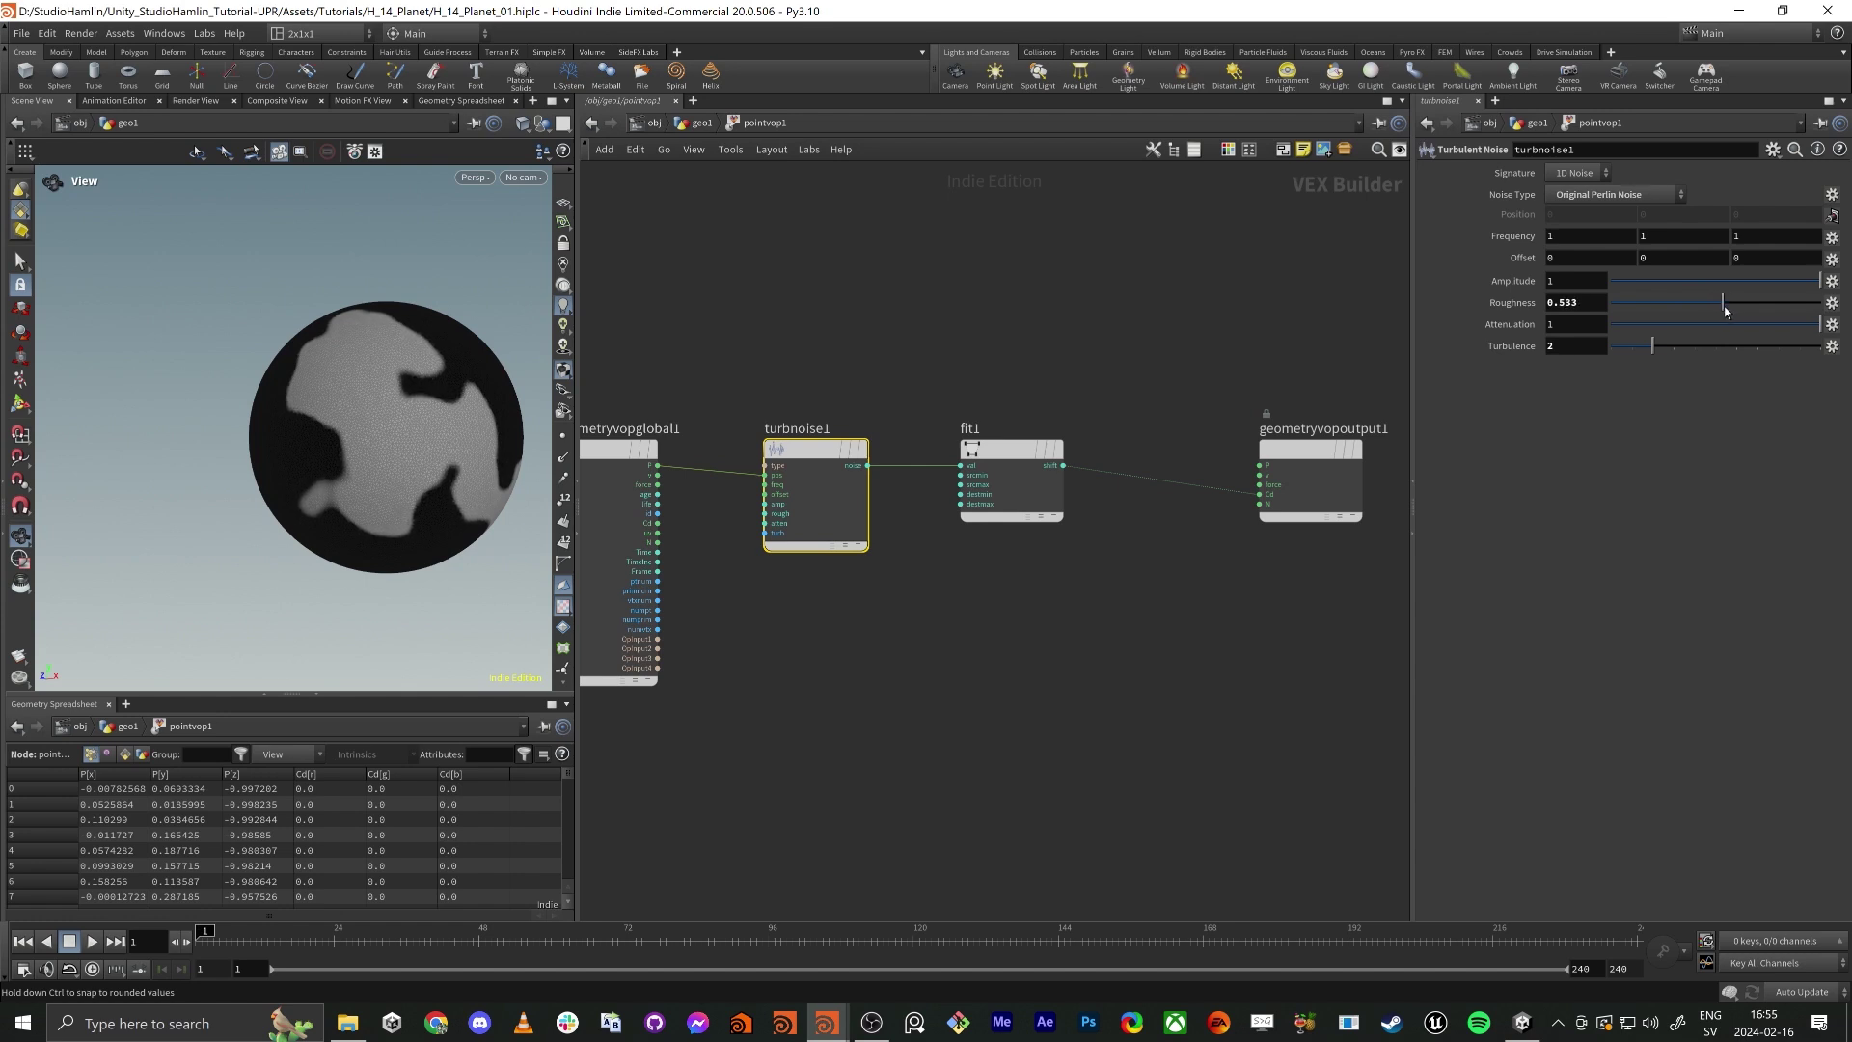
pyautogui.keyDown('alt'); pyautogui.moveTo(304, 463); pyautogui.dragTo(239, 463); pyautogui.keyUp('alt')
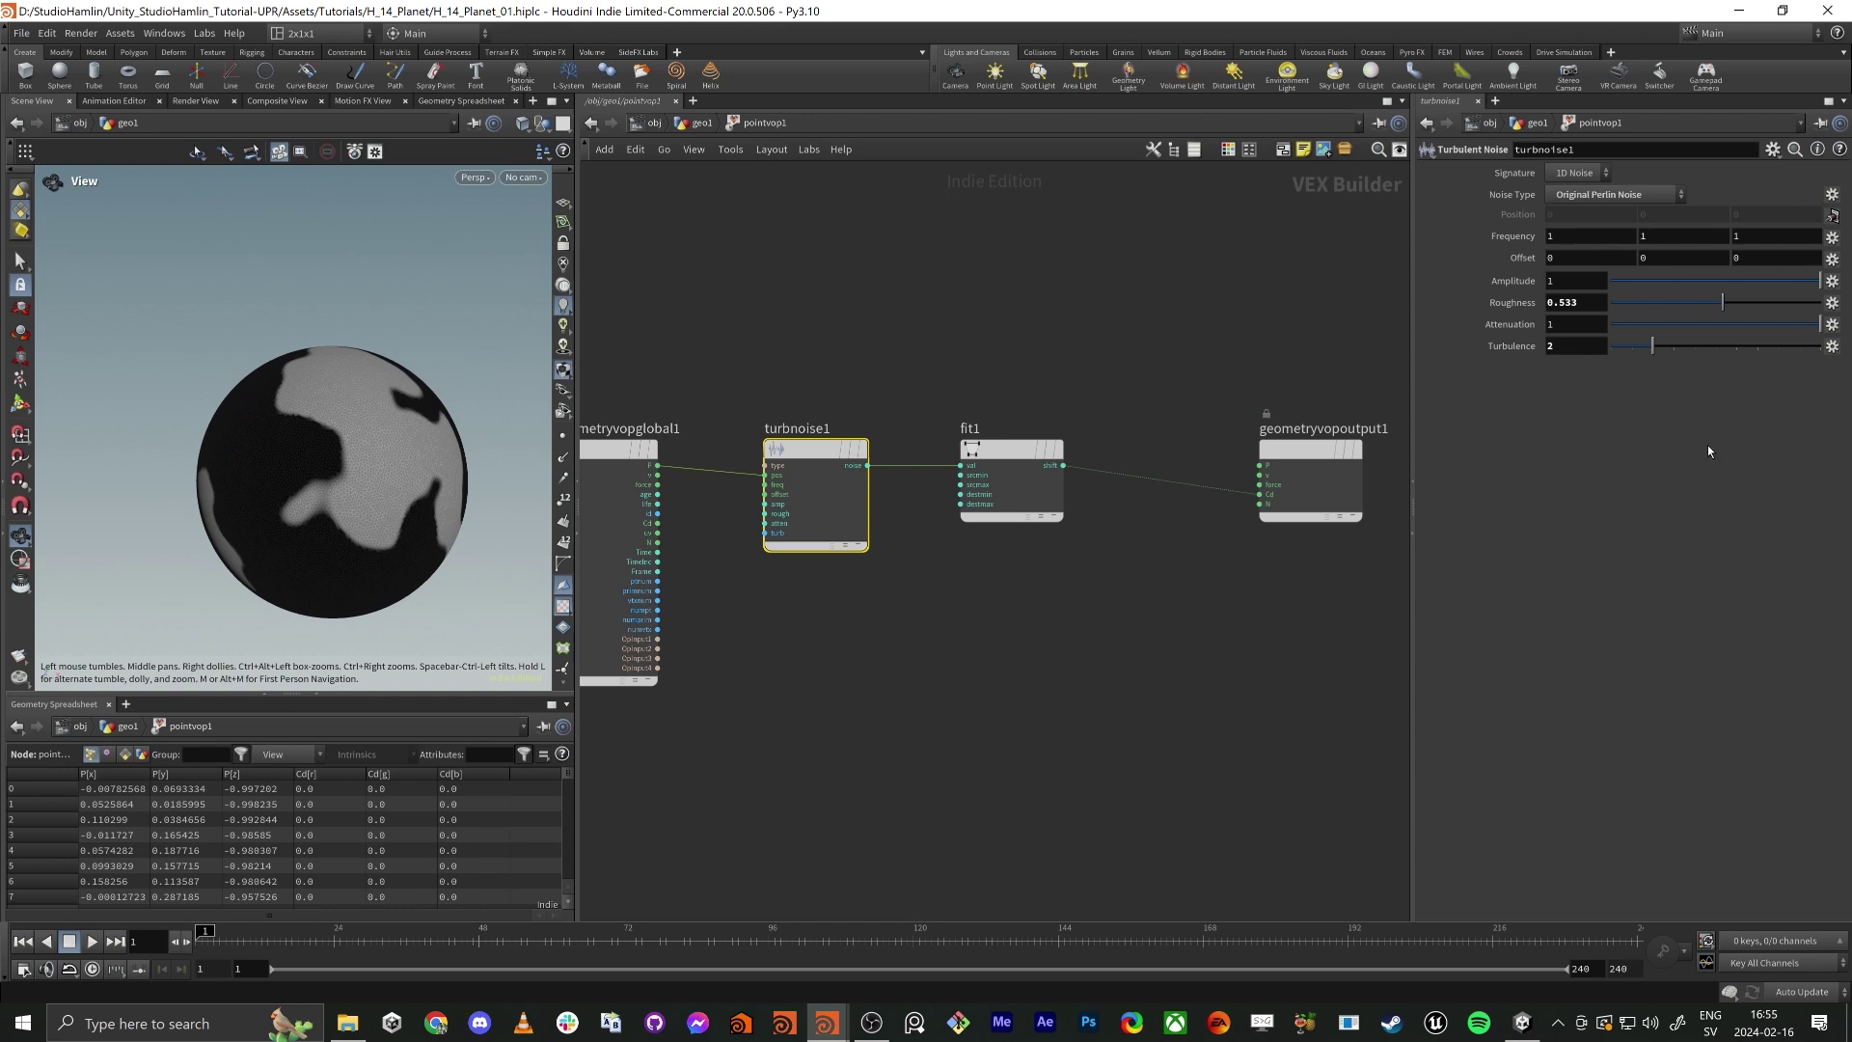
pyautogui.moveTo(1659, 345)
pyautogui.mouseDown()
pyautogui.moveTo(1694, 345)
pyautogui.moveTo(1678, 346)
pyautogui.mouseUp()
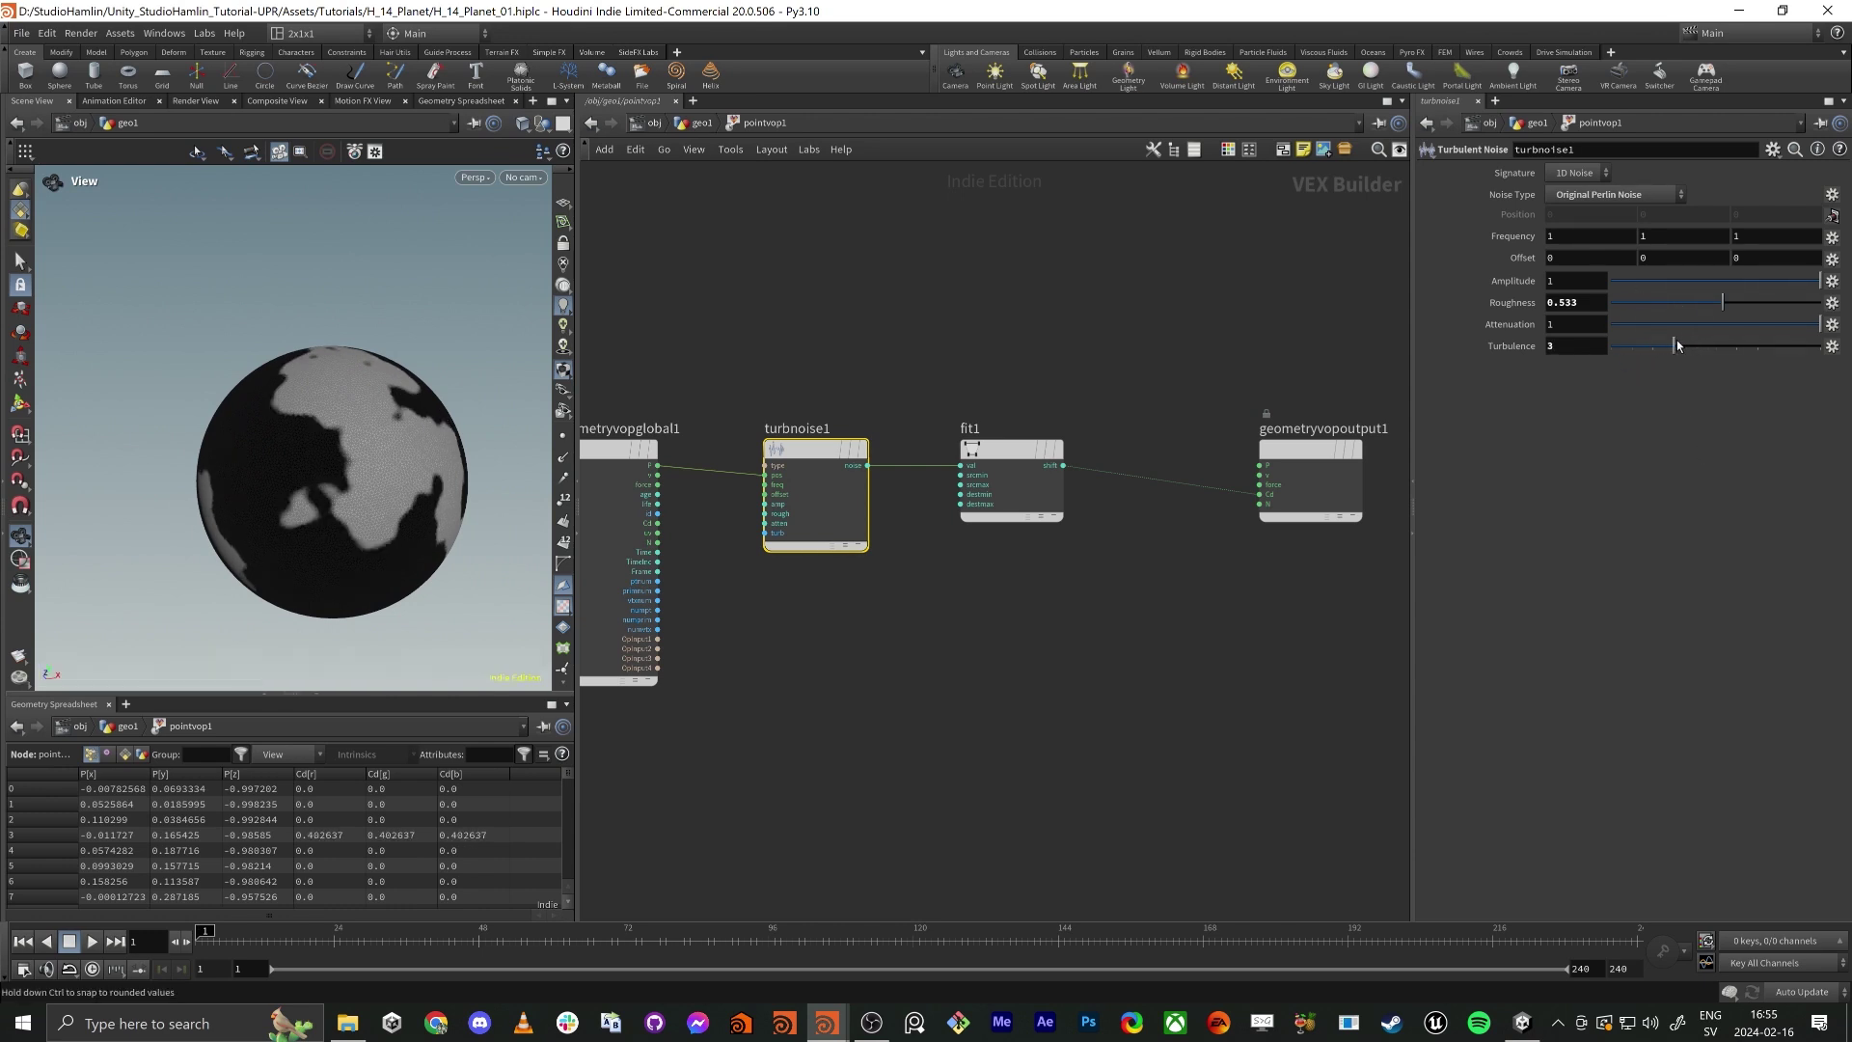
pyautogui.moveTo(447, 376); pyautogui.dragTo(271, 415)
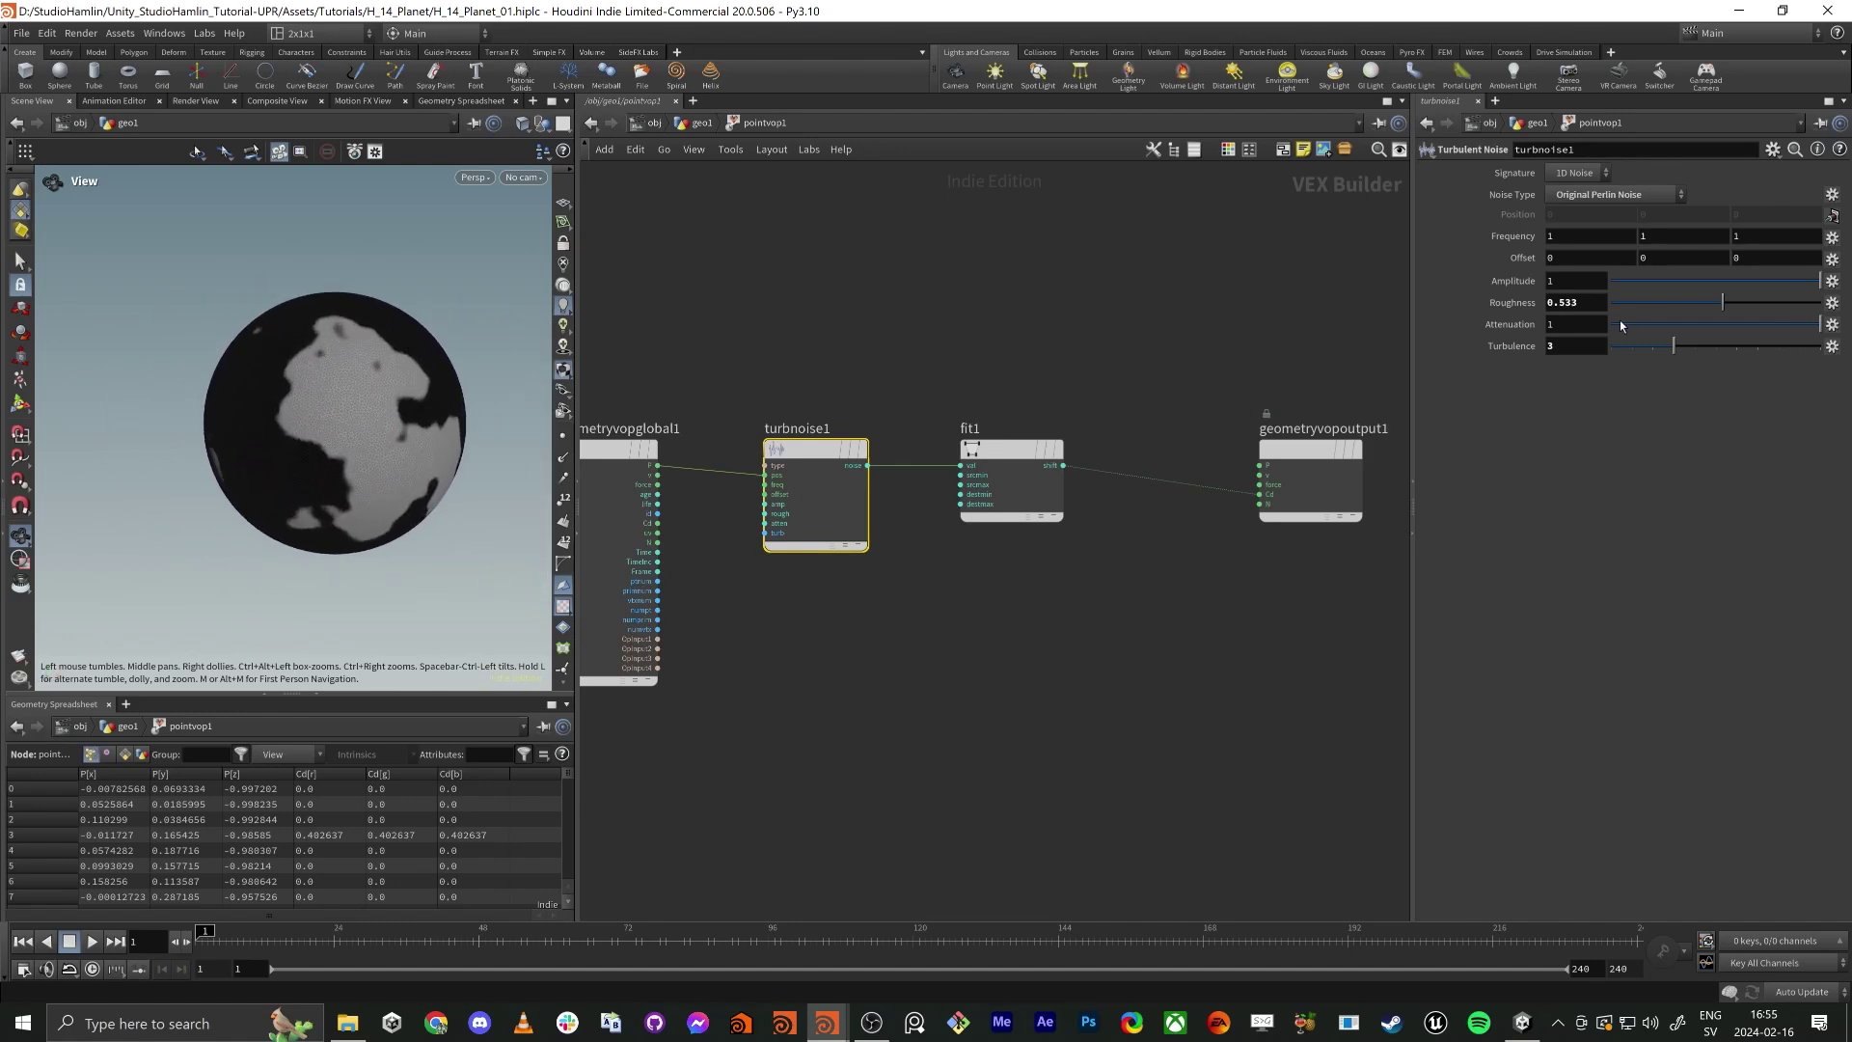
# Try a Frequency of 11.9 on all three axes of the Turbulent Noise, and undo the change.
pyautogui.moveTo(1502, 236); pyautogui.dragTo(598, 357, button='middle')
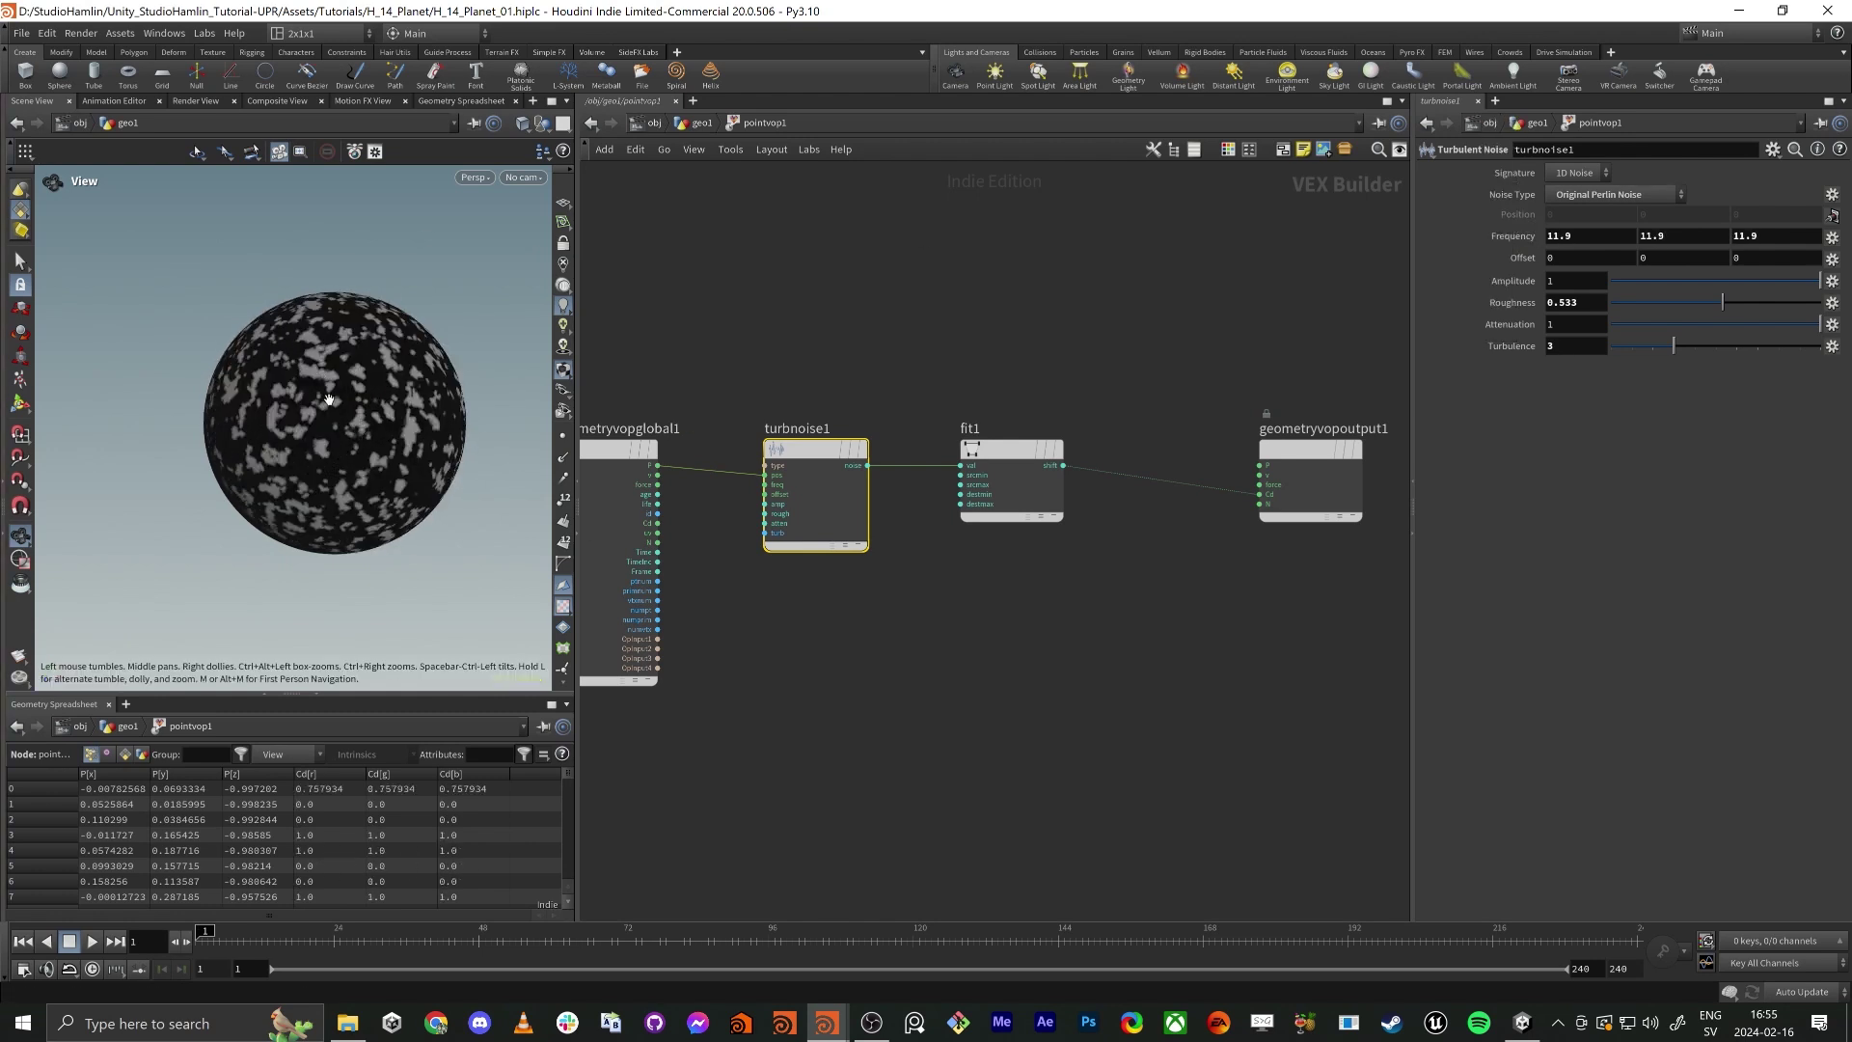
pyautogui.hotkey('ctrl', 'z')
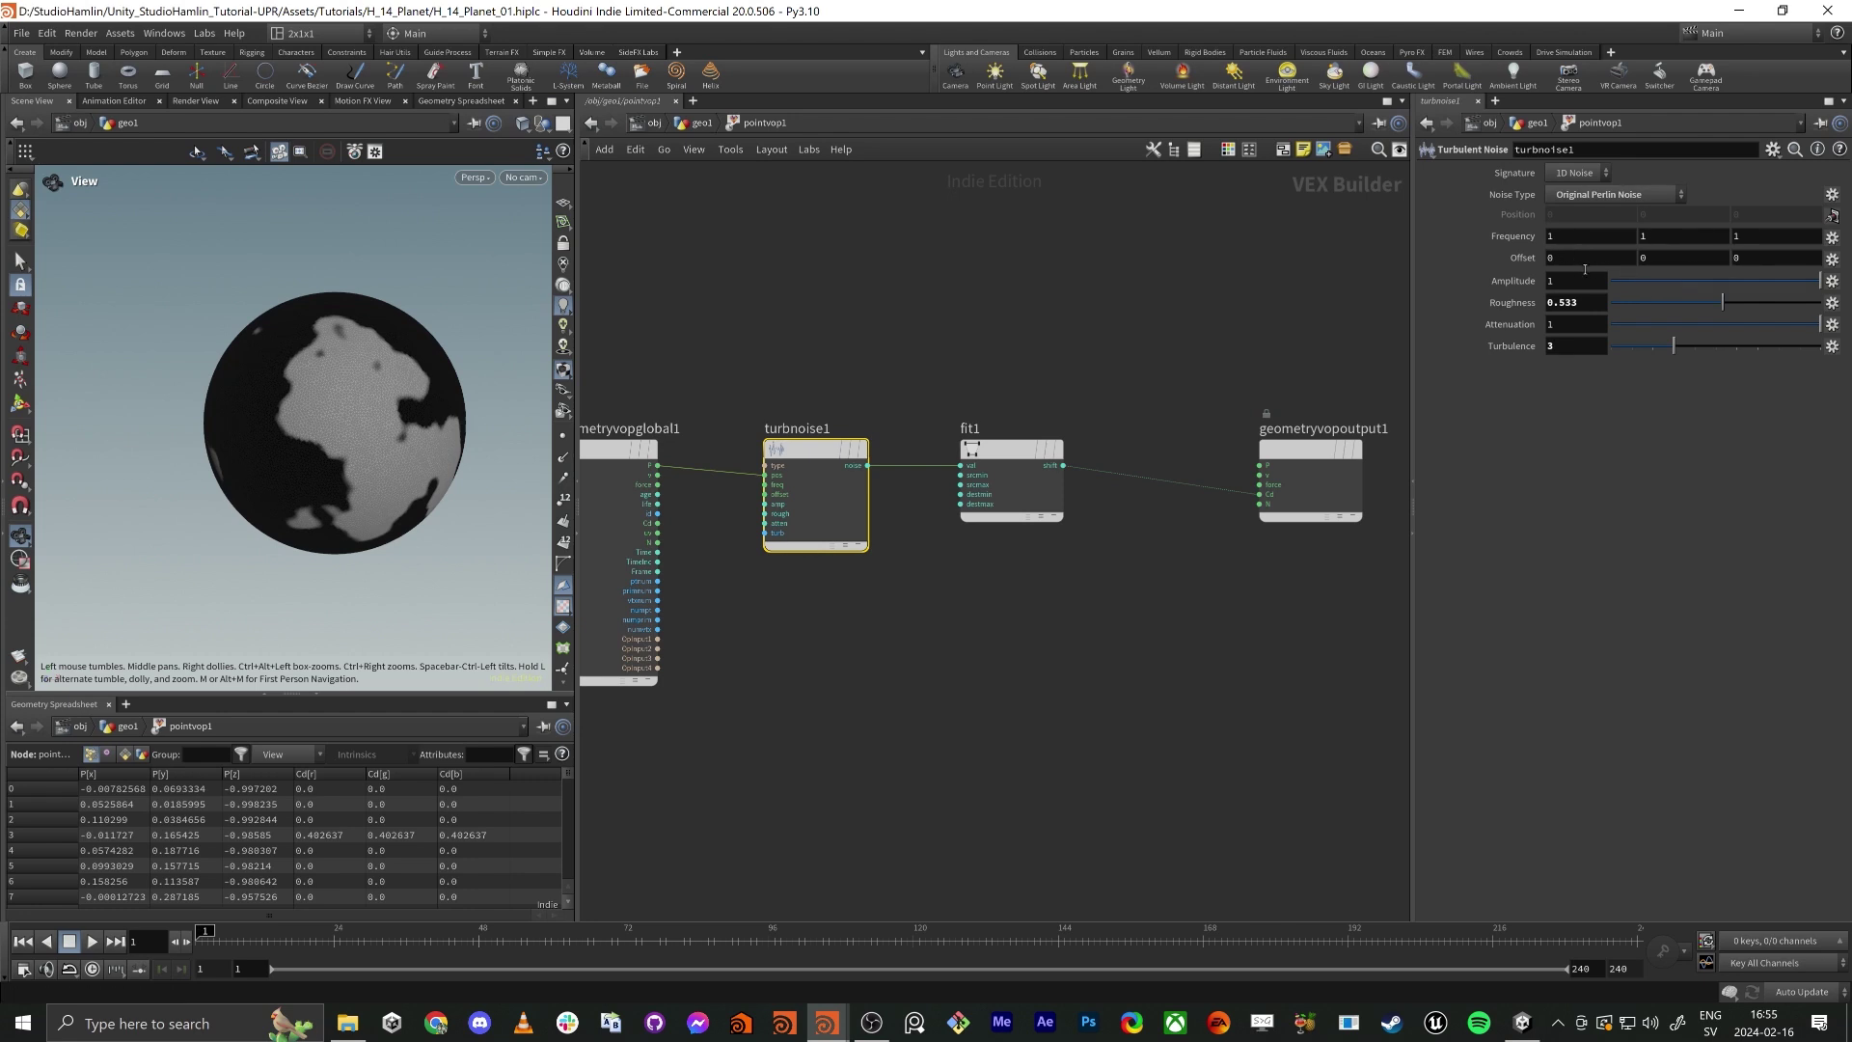
# Try Offsets of 18 and 19.9 on all three axes of the Turbulent Noise, checking the continents around the sphere.
pyautogui.moveTo(1526, 259); pyautogui.dragTo(1525, 204, button='middle')
pyautogui.moveTo(1526, 258); pyautogui.dragTo(1673, 215, button='middle')
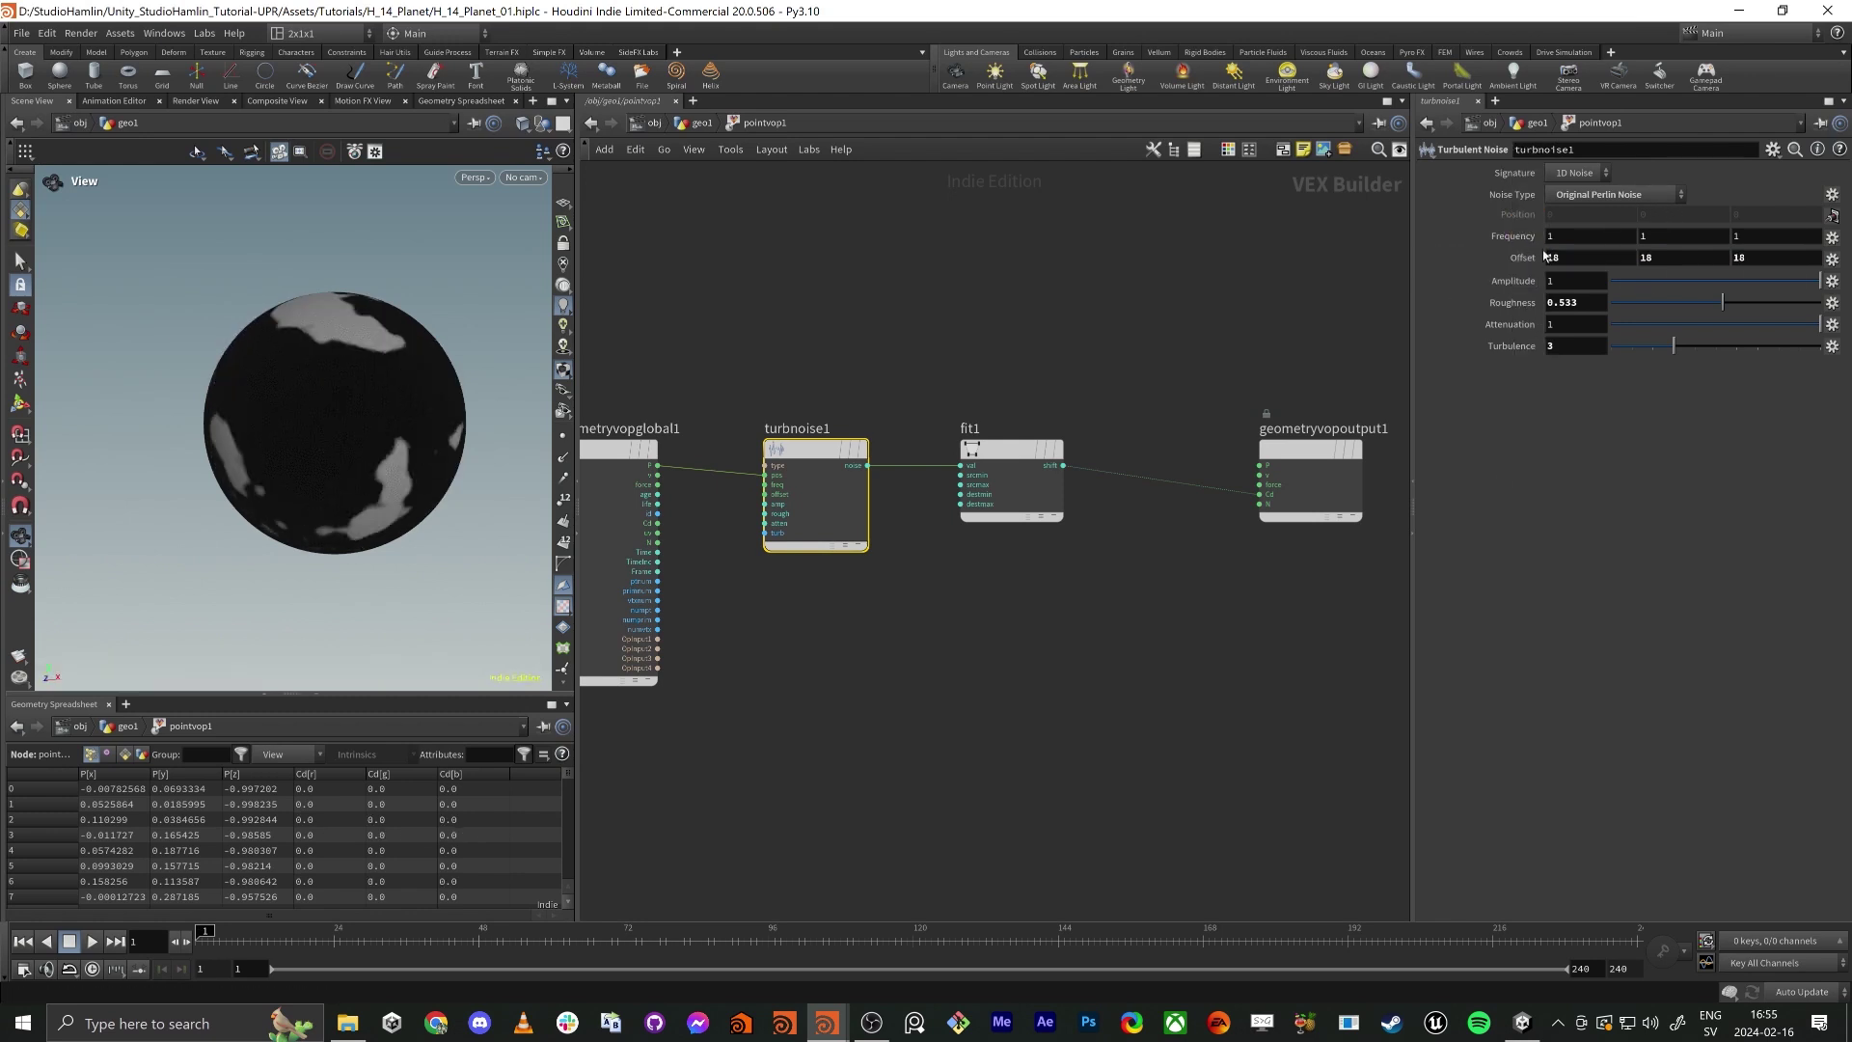
pyautogui.moveTo(333, 424)
pyautogui.mouseDown()
pyautogui.moveTo(375, 460)
pyautogui.moveTo(335, 442)
pyautogui.mouseUp()
pyautogui.moveTo(273, 263); pyautogui.dragTo(310, 370)
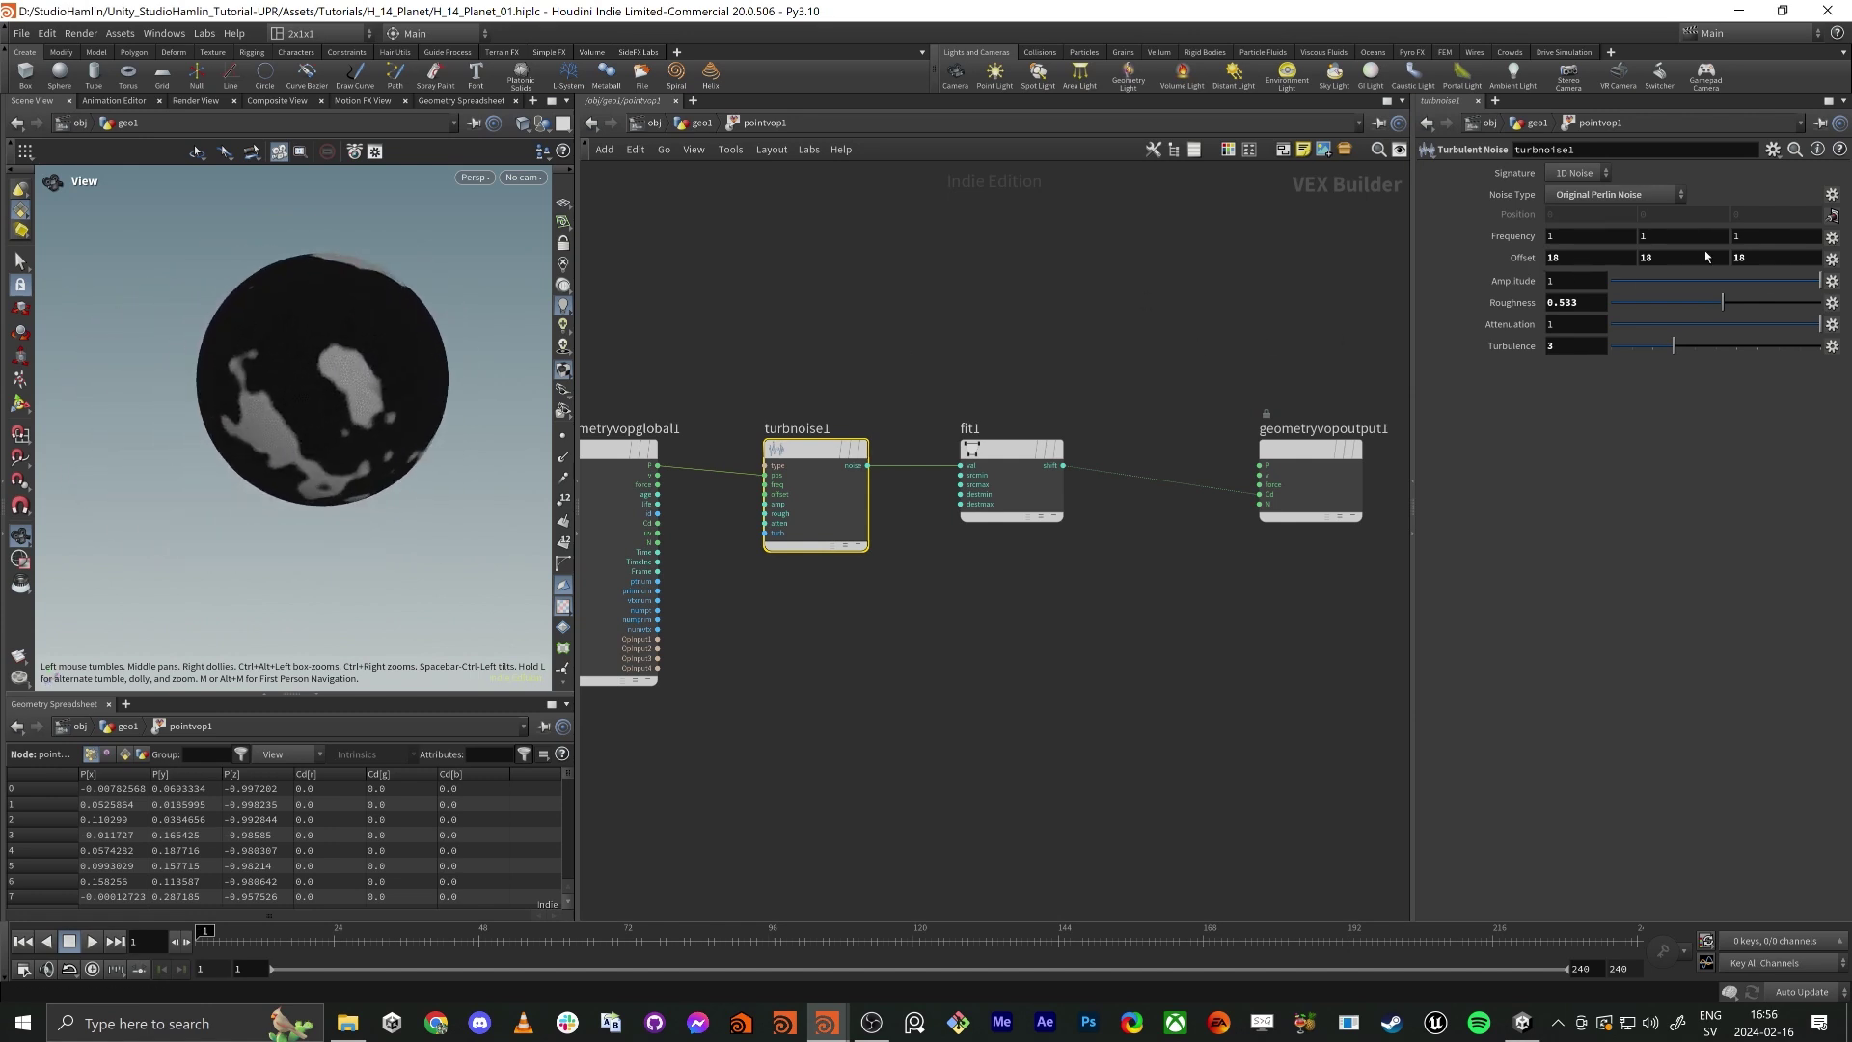
pyautogui.moveTo(1547, 258); pyautogui.dragTo(1679, 263, button='middle')
pyautogui.moveTo(226, 372); pyautogui.dragTo(352, 395)
# Set the Fit Range's Source Min to 0 to enlarge the continents, checking them around the sphere.
pyautogui.click(1012, 451)
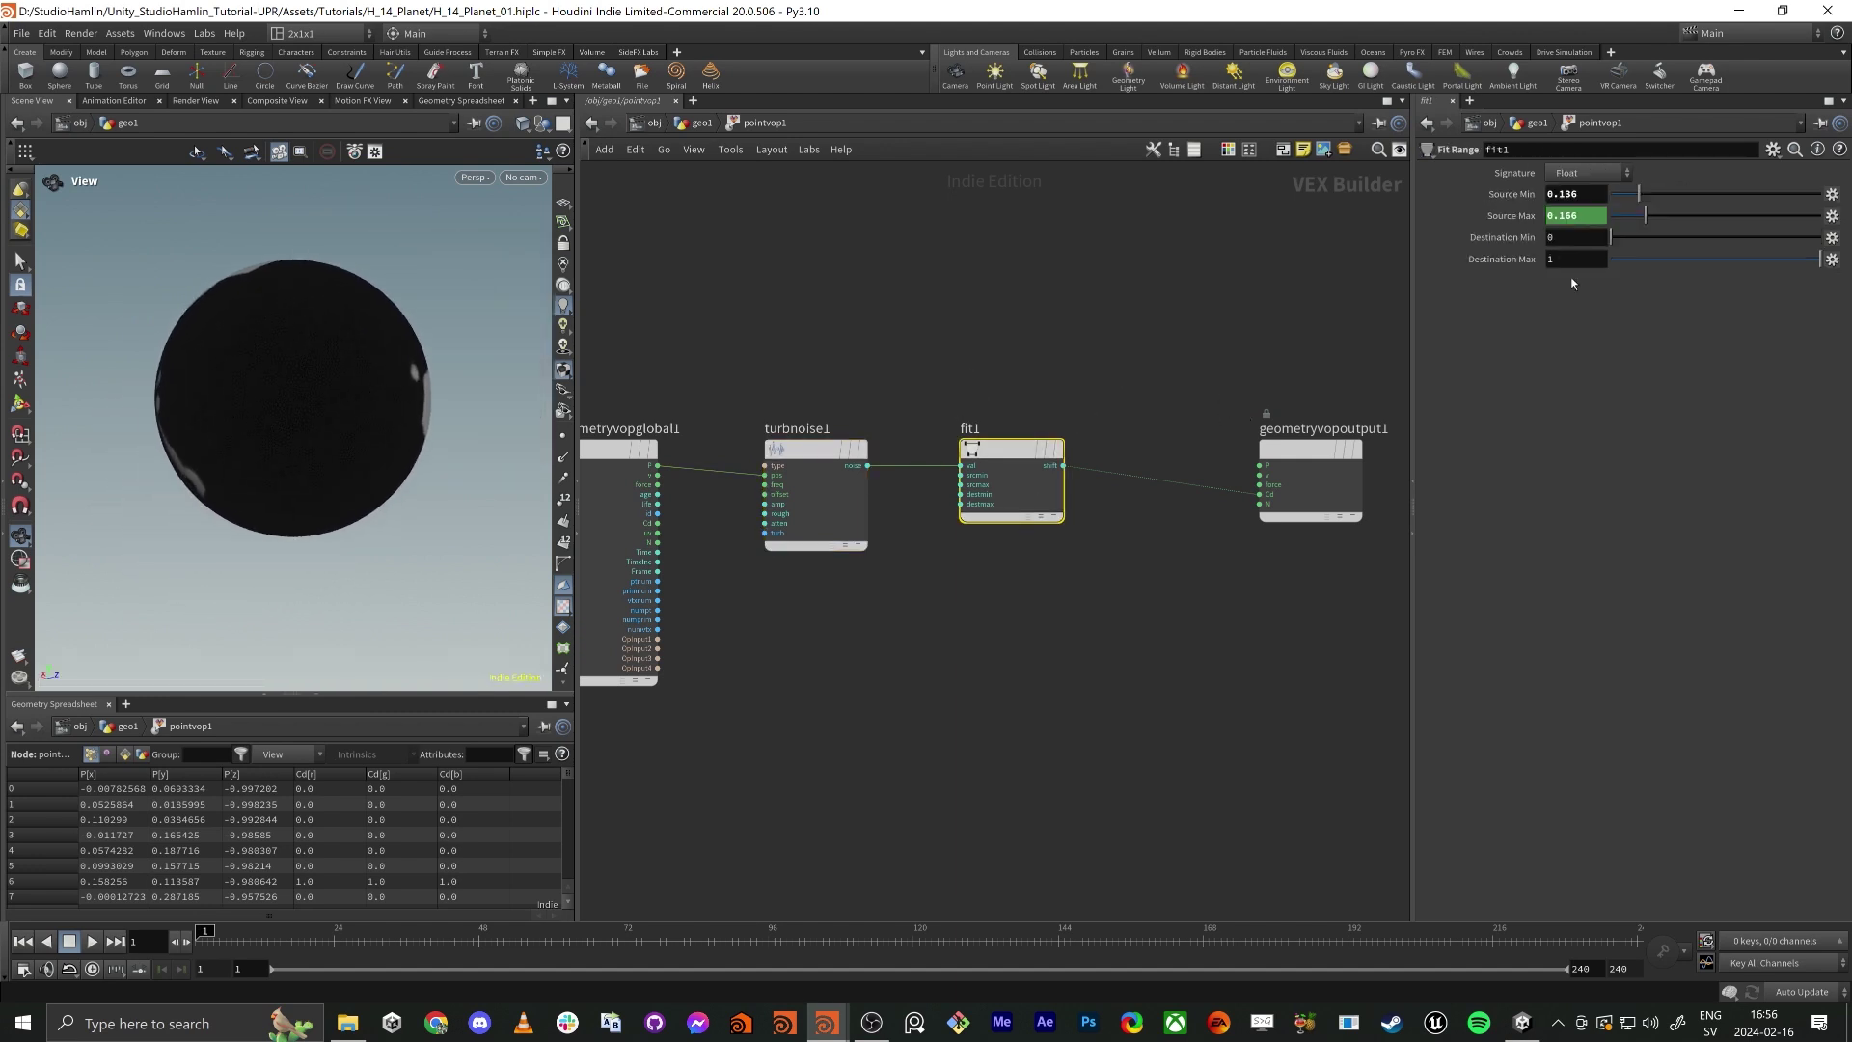
pyautogui.moveTo(1631, 196)
pyautogui.mouseDown()
pyautogui.moveTo(1606, 206)
pyautogui.moveTo(1671, 212)
pyautogui.moveTo(1599, 213)
pyautogui.mouseUp()
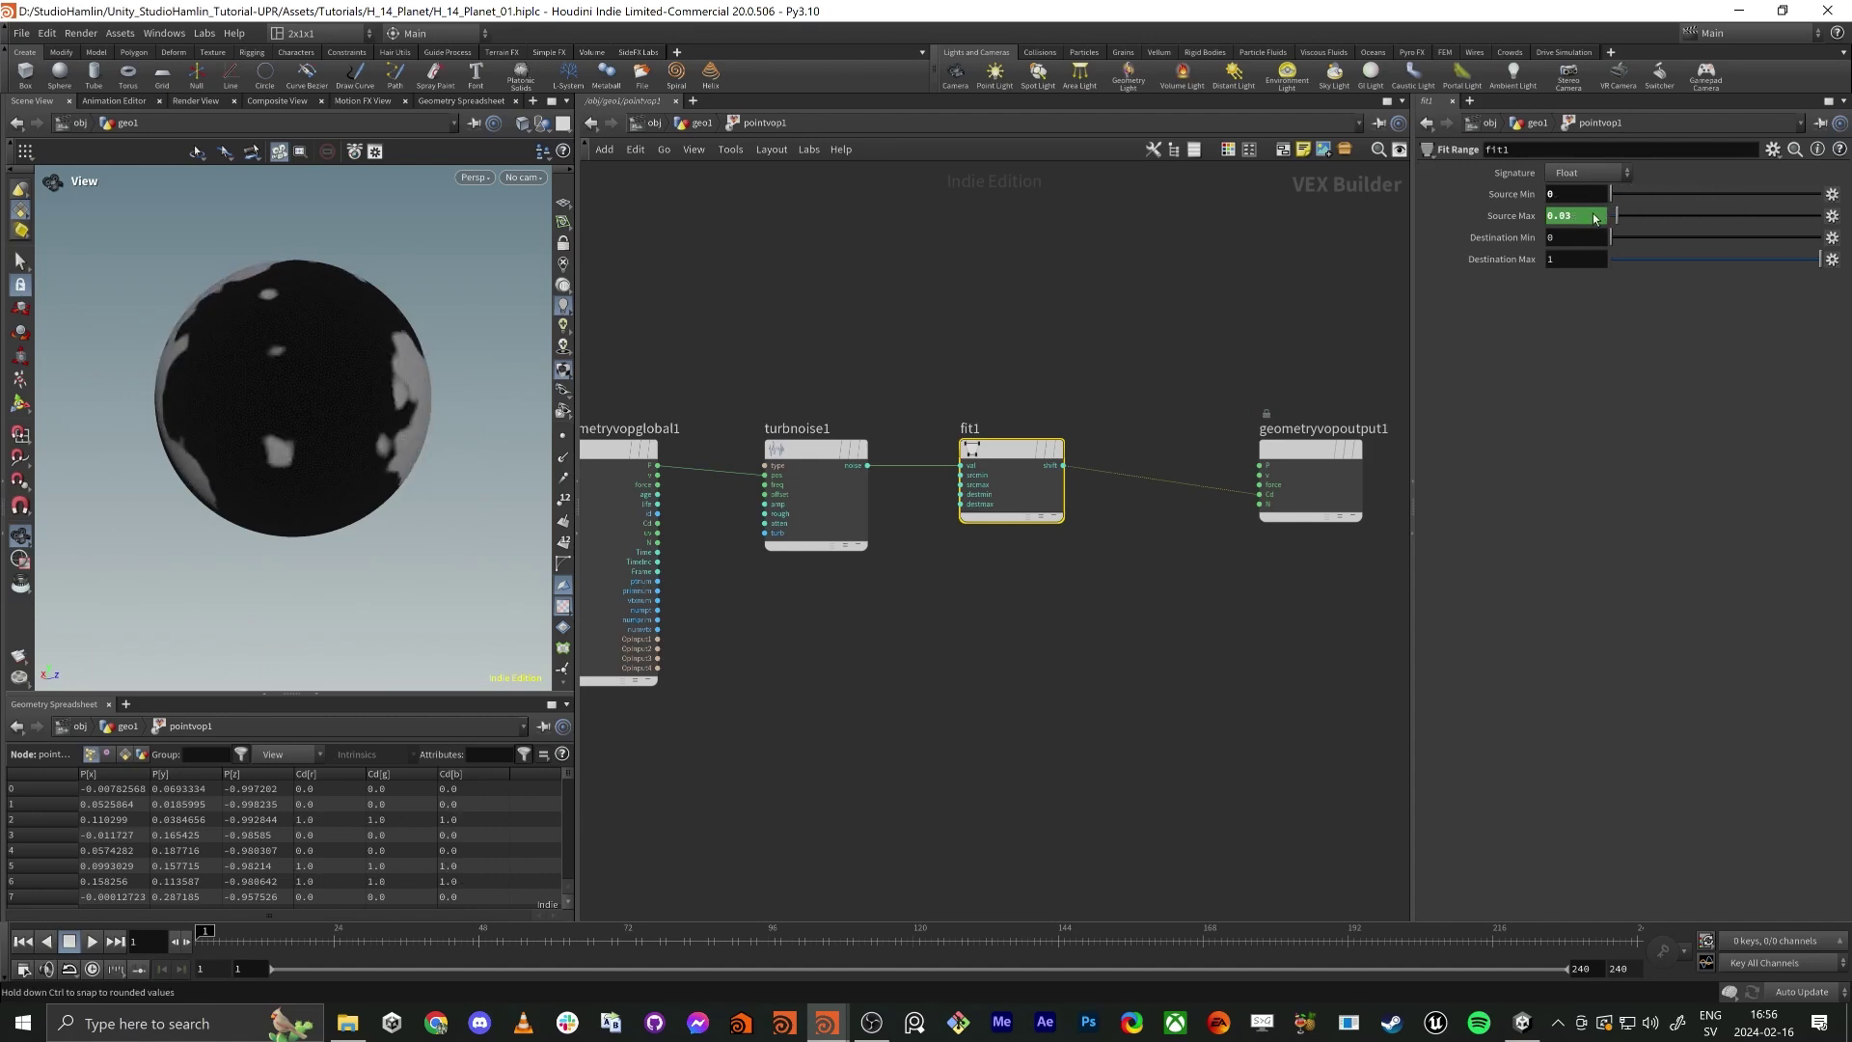
pyautogui.moveTo(318, 338); pyautogui.dragTo(318, 398)
# Set the Turbulent Noise's Offset to 18.4 on all three axes and check the continent layout around the planet.
pyautogui.click(816, 450)
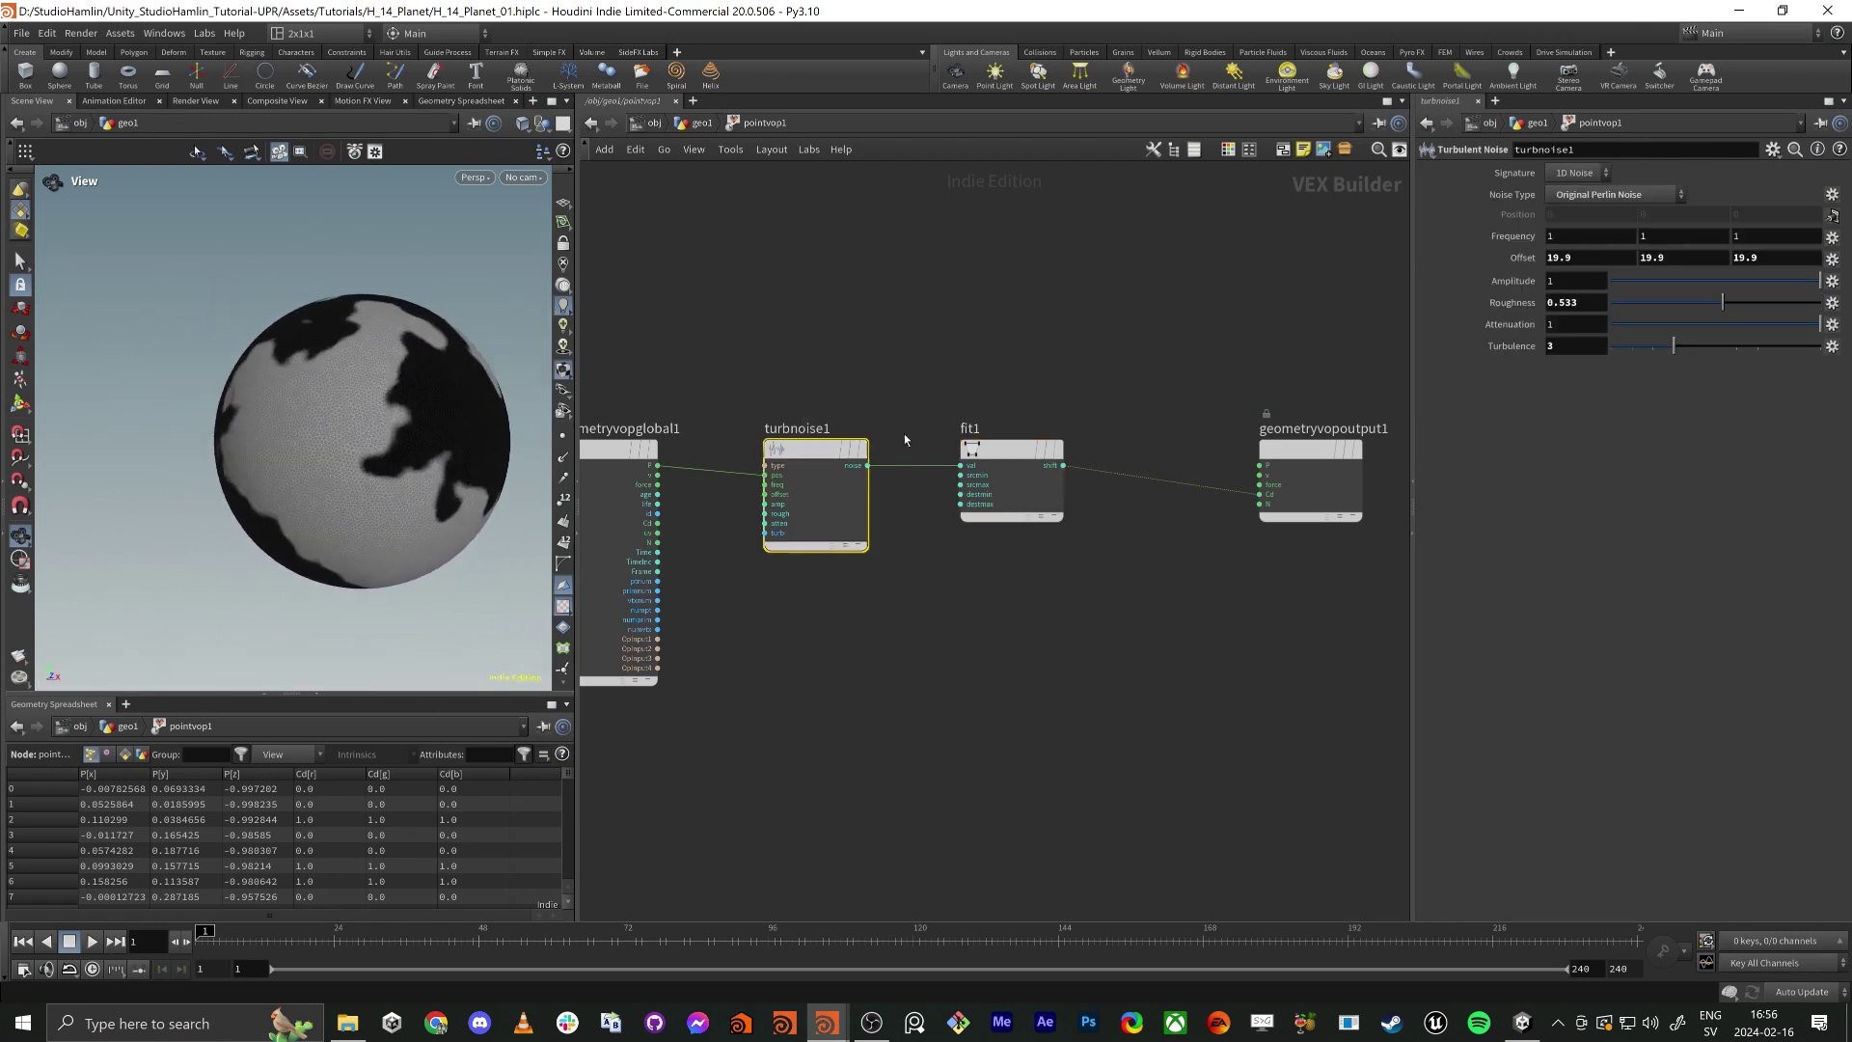
pyautogui.moveTo(1520, 259); pyautogui.dragTo(1396, 262, button='middle')
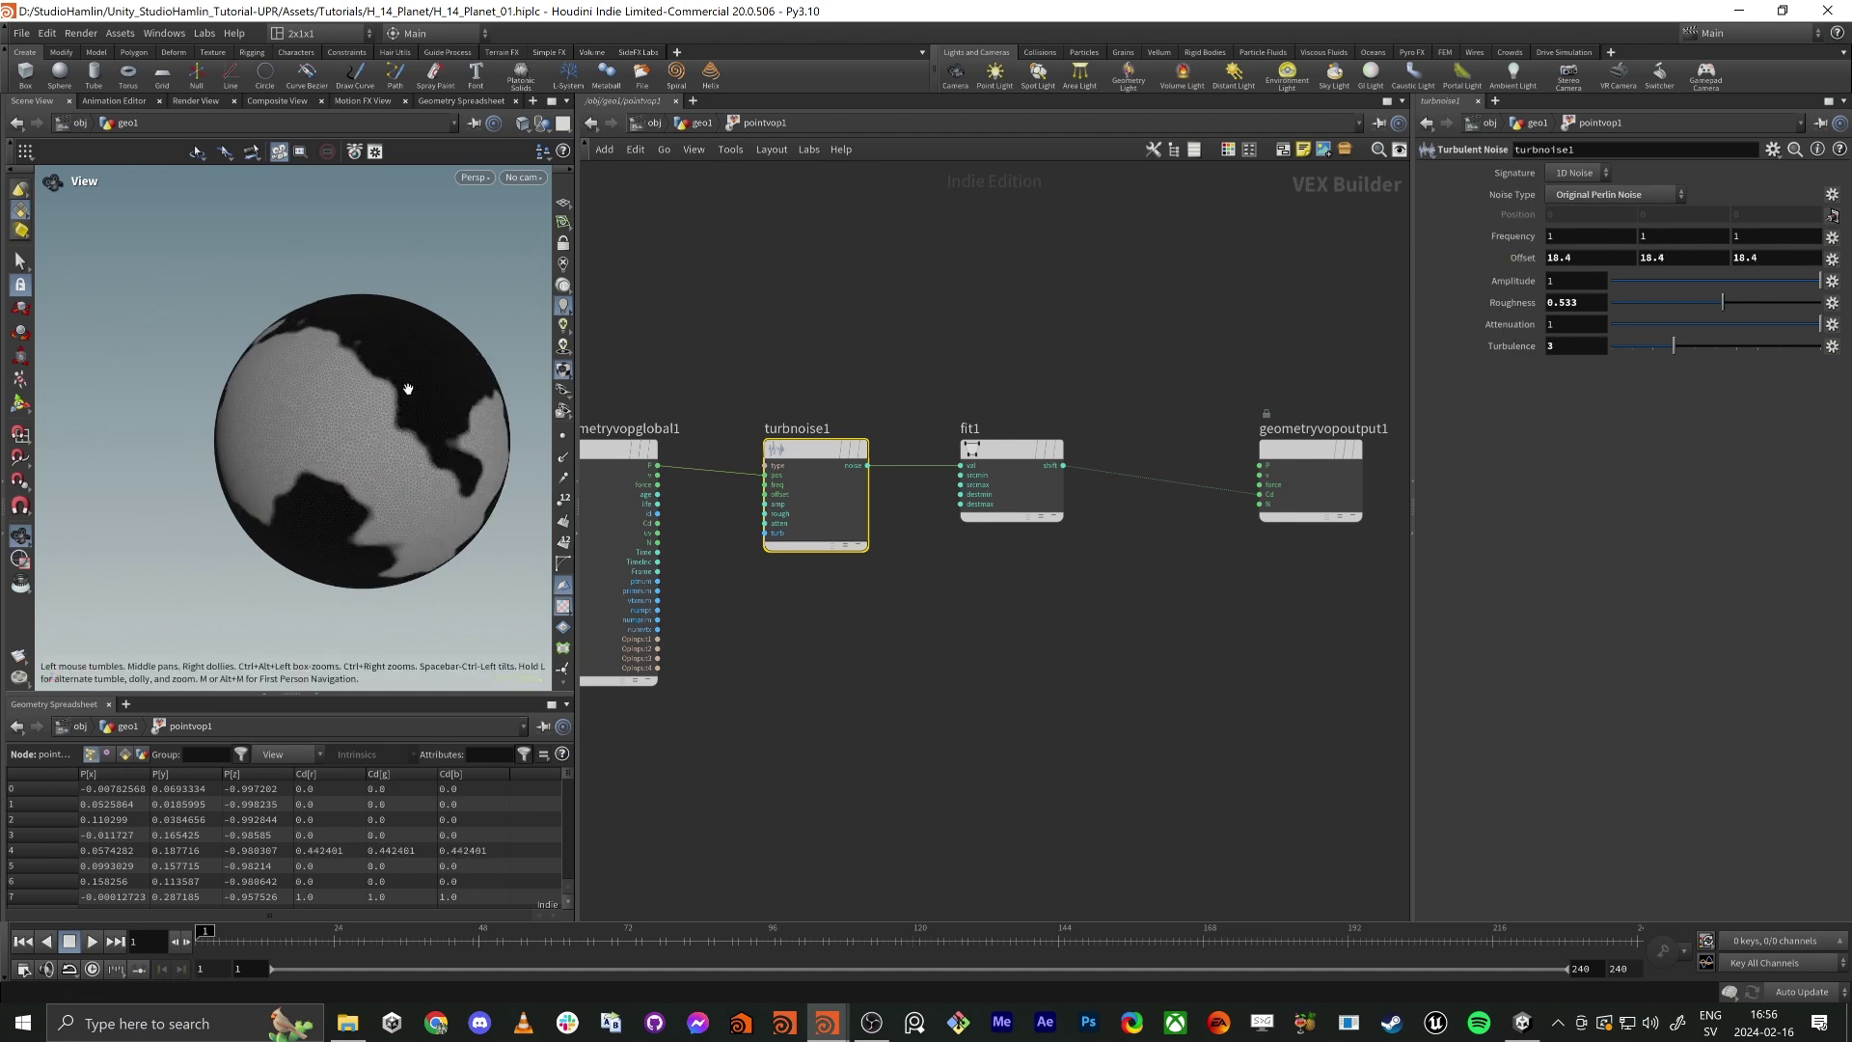
pyautogui.moveTo(327, 411); pyautogui.dragTo(357, 490)
pyautogui.scroll(-3, 296, 417)
pyautogui.scroll(5, 327, 435)
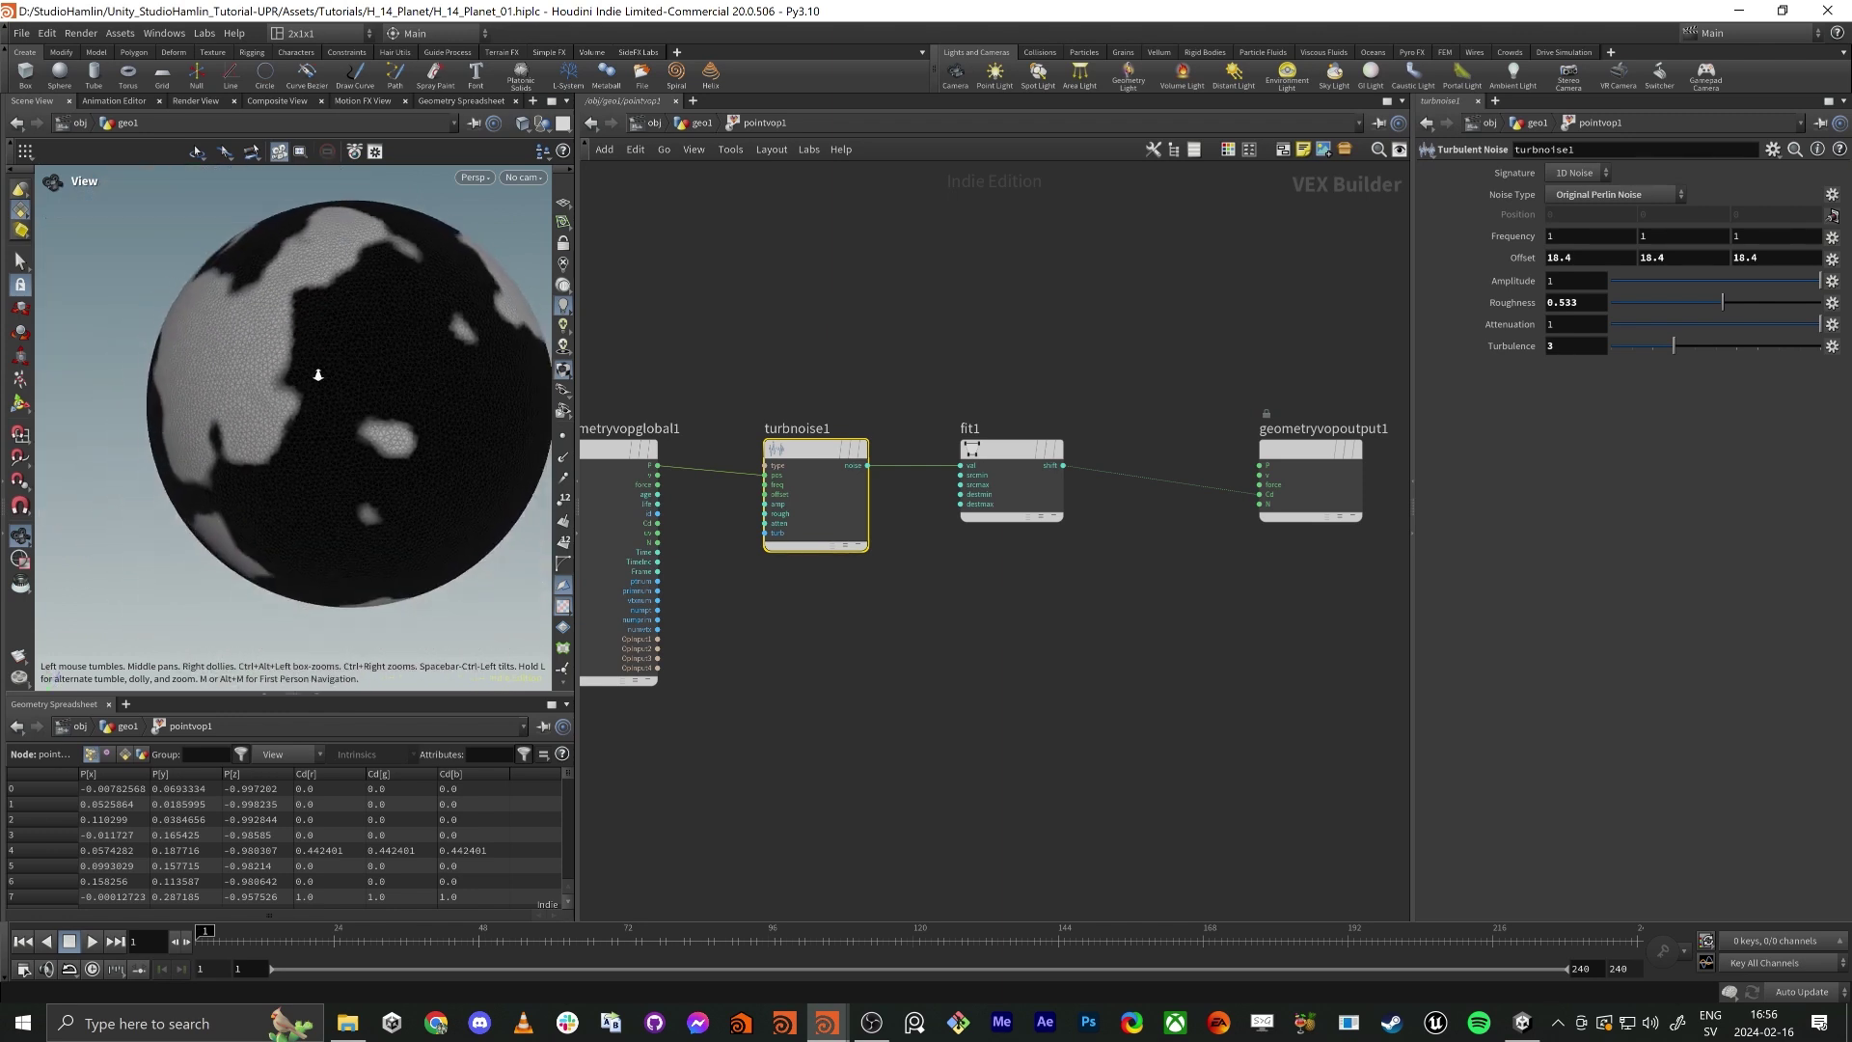
# Try smoother coastlines with a Roughness of 0.361 on the Turbulent Noise, leaving Turbulence at 3.
pyautogui.moveTo(1719, 311); pyautogui.dragTo(1687, 307)
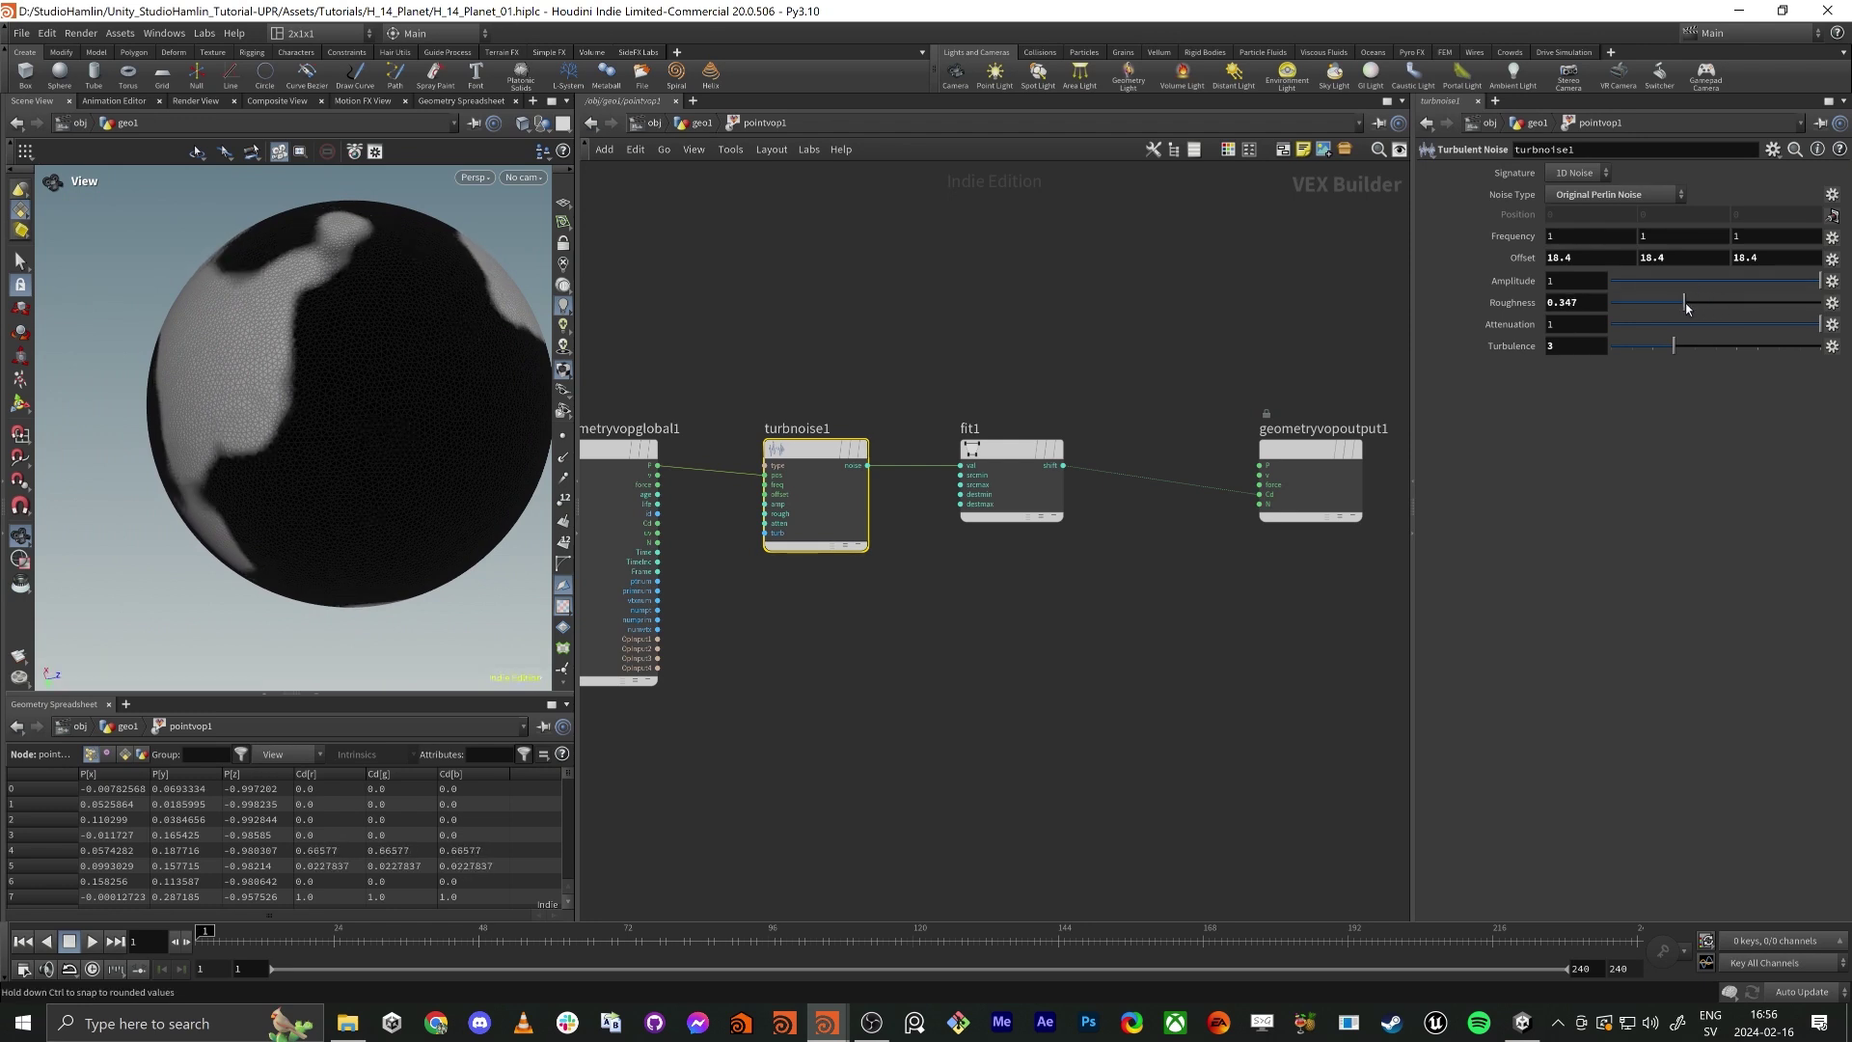
pyautogui.moveTo(223, 380); pyautogui.dragTo(386, 318)
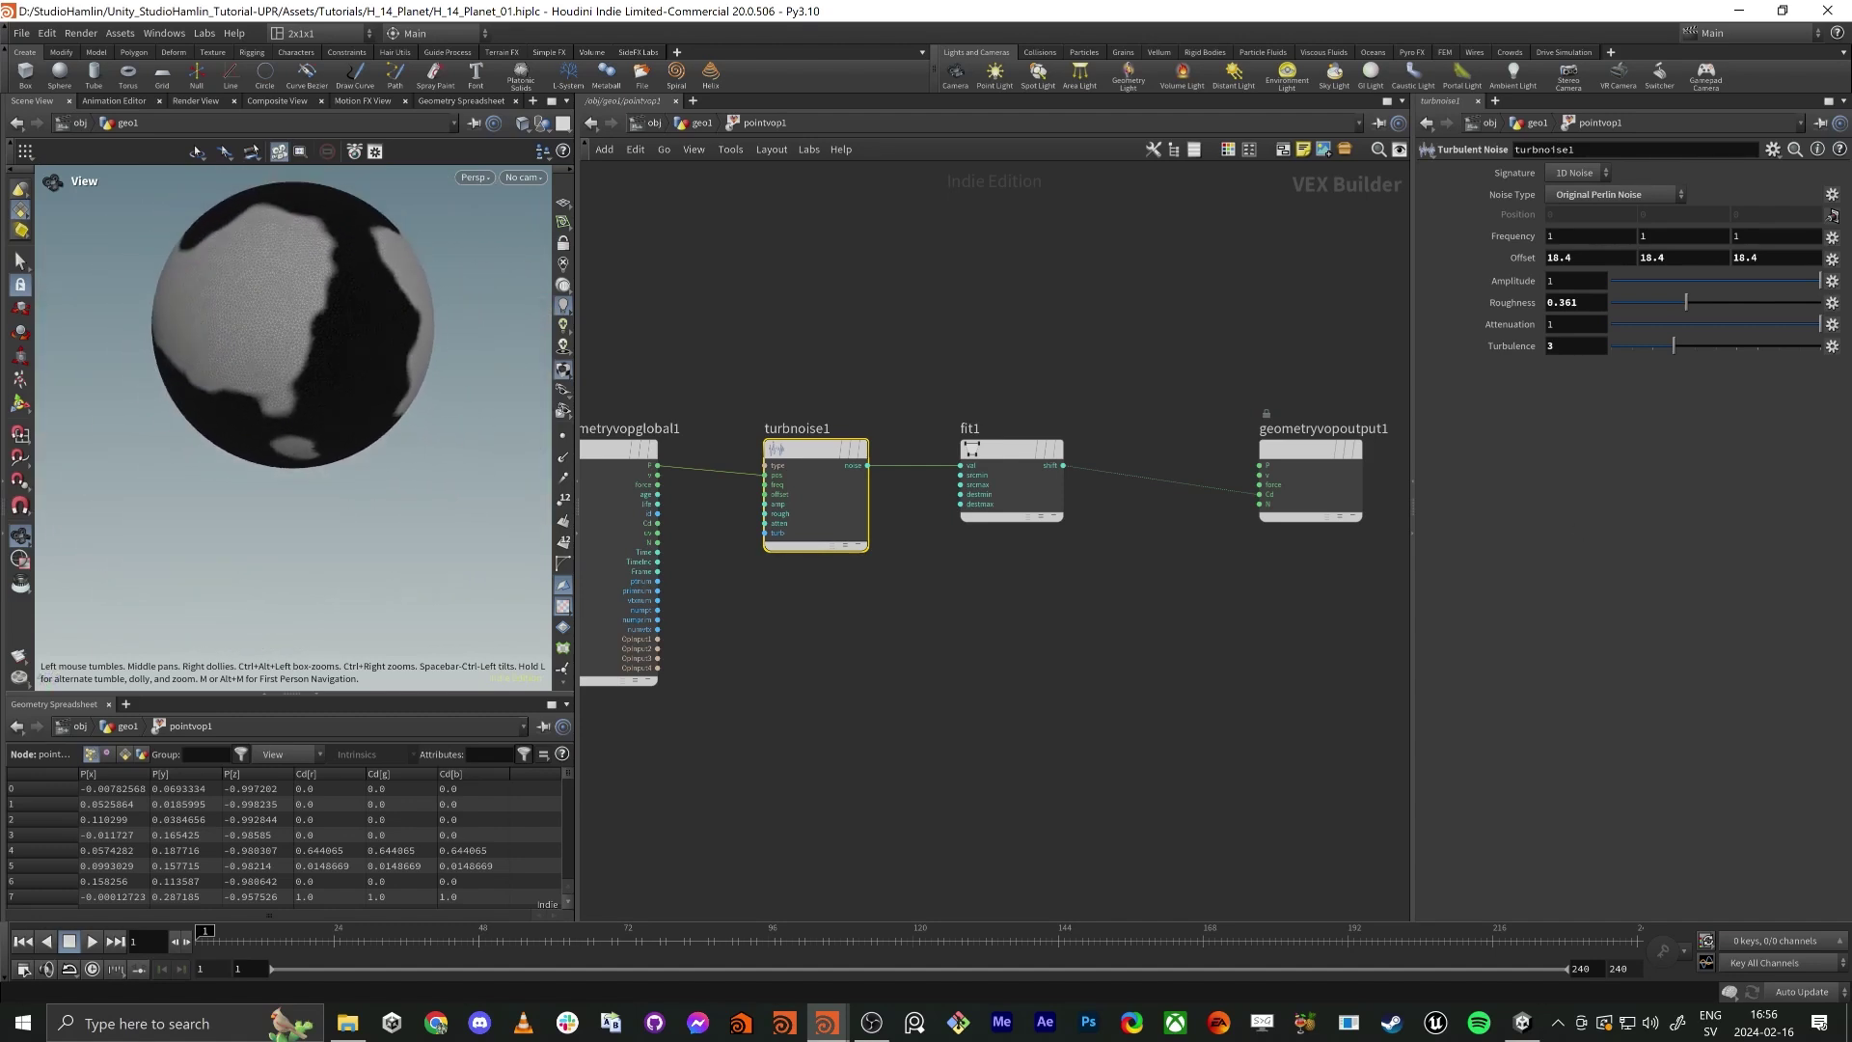
pyautogui.moveTo(1686, 350)
pyautogui.mouseDown()
pyautogui.moveTo(1716, 347)
pyautogui.moveTo(1692, 353)
pyautogui.mouseUp()
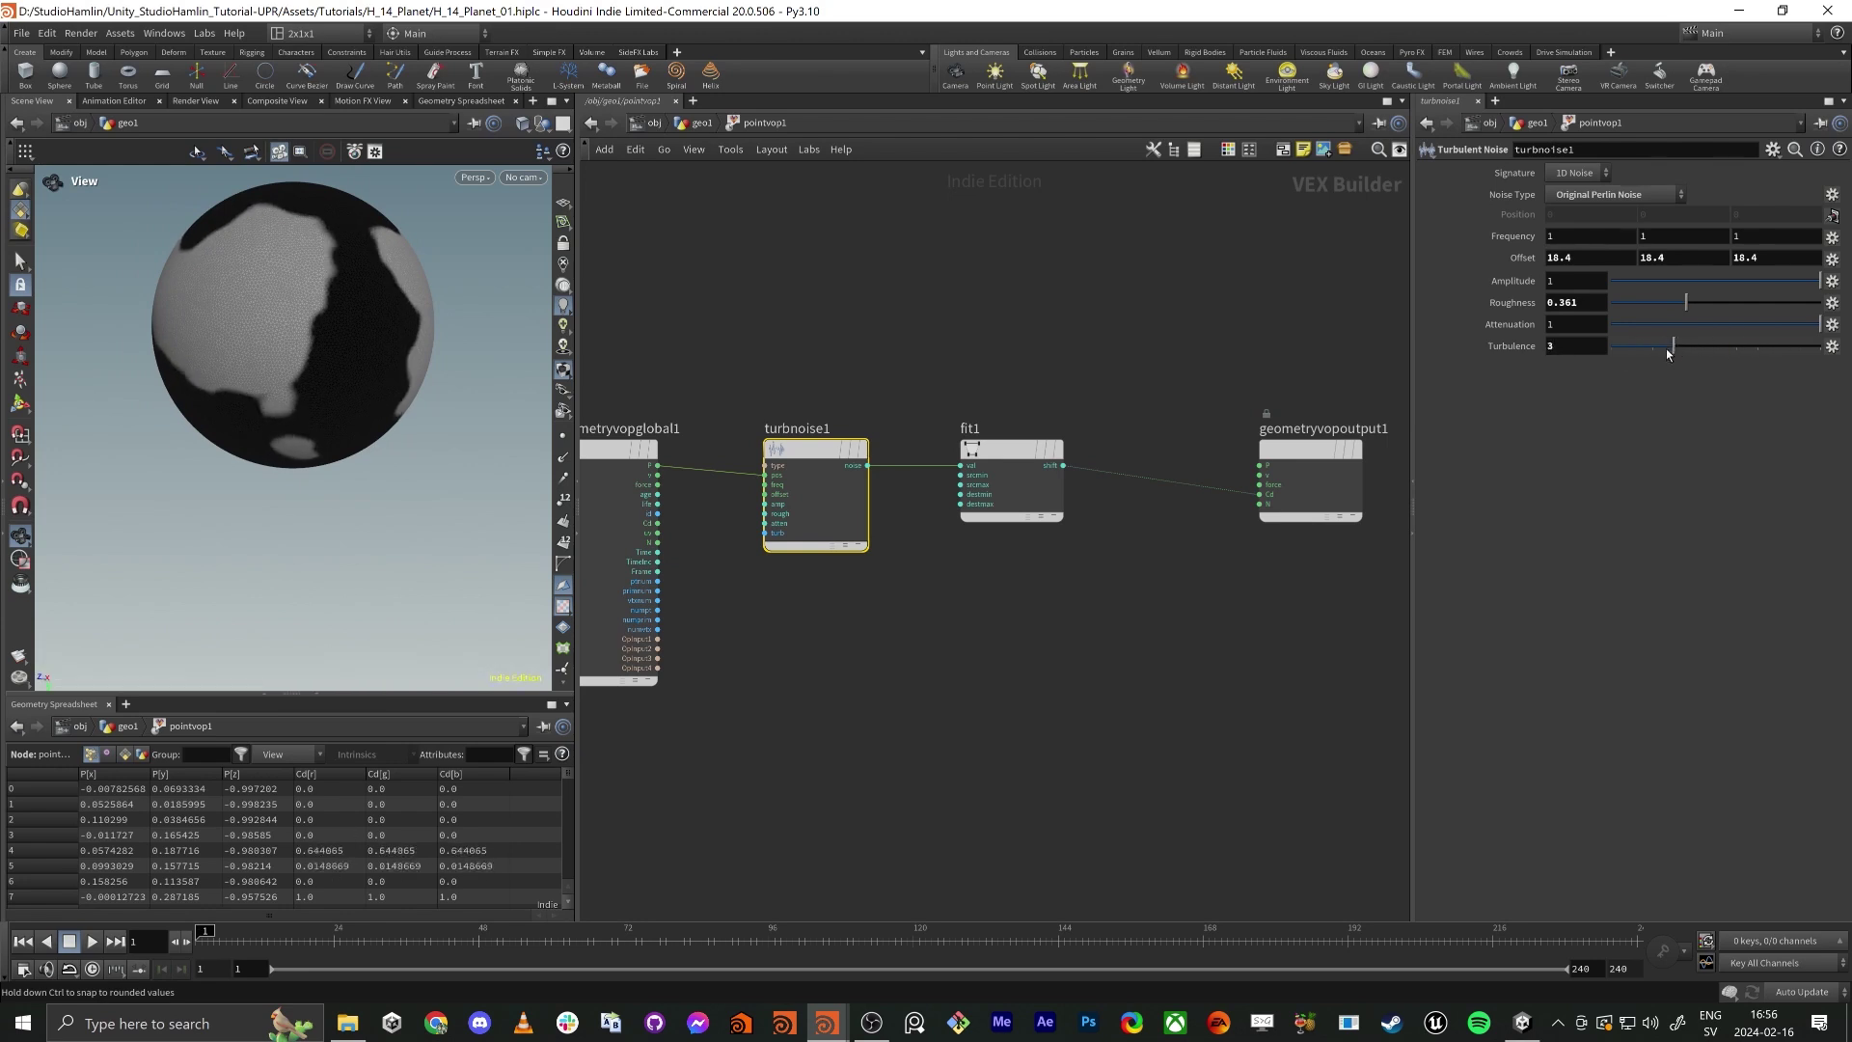
# Set the Turbulent Noise's Roughness to 0.517 and inspect the coastlines from other sides.
pyautogui.moveTo(1706, 311); pyautogui.dragTo(1724, 324)
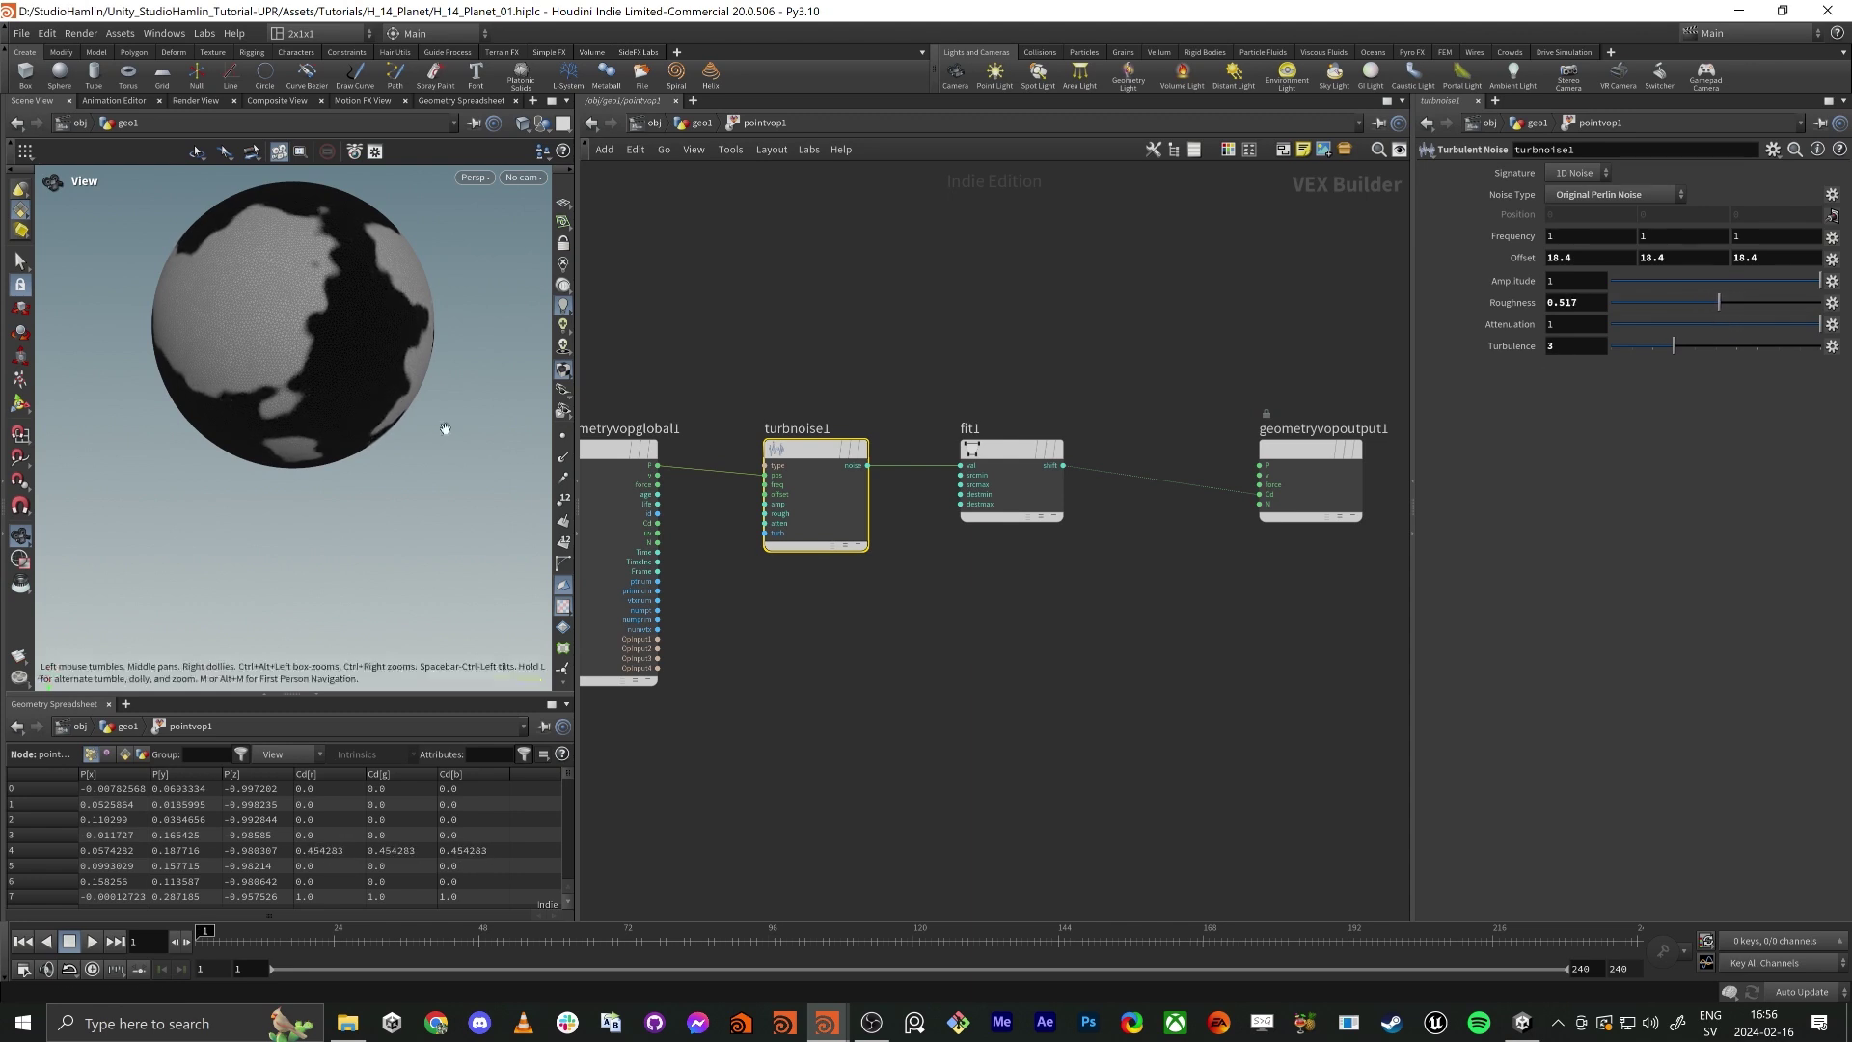
pyautogui.moveTo(434, 417); pyautogui.dragTo(543, 375, button='middle')
pyautogui.moveTo(455, 371); pyautogui.dragTo(385, 457)
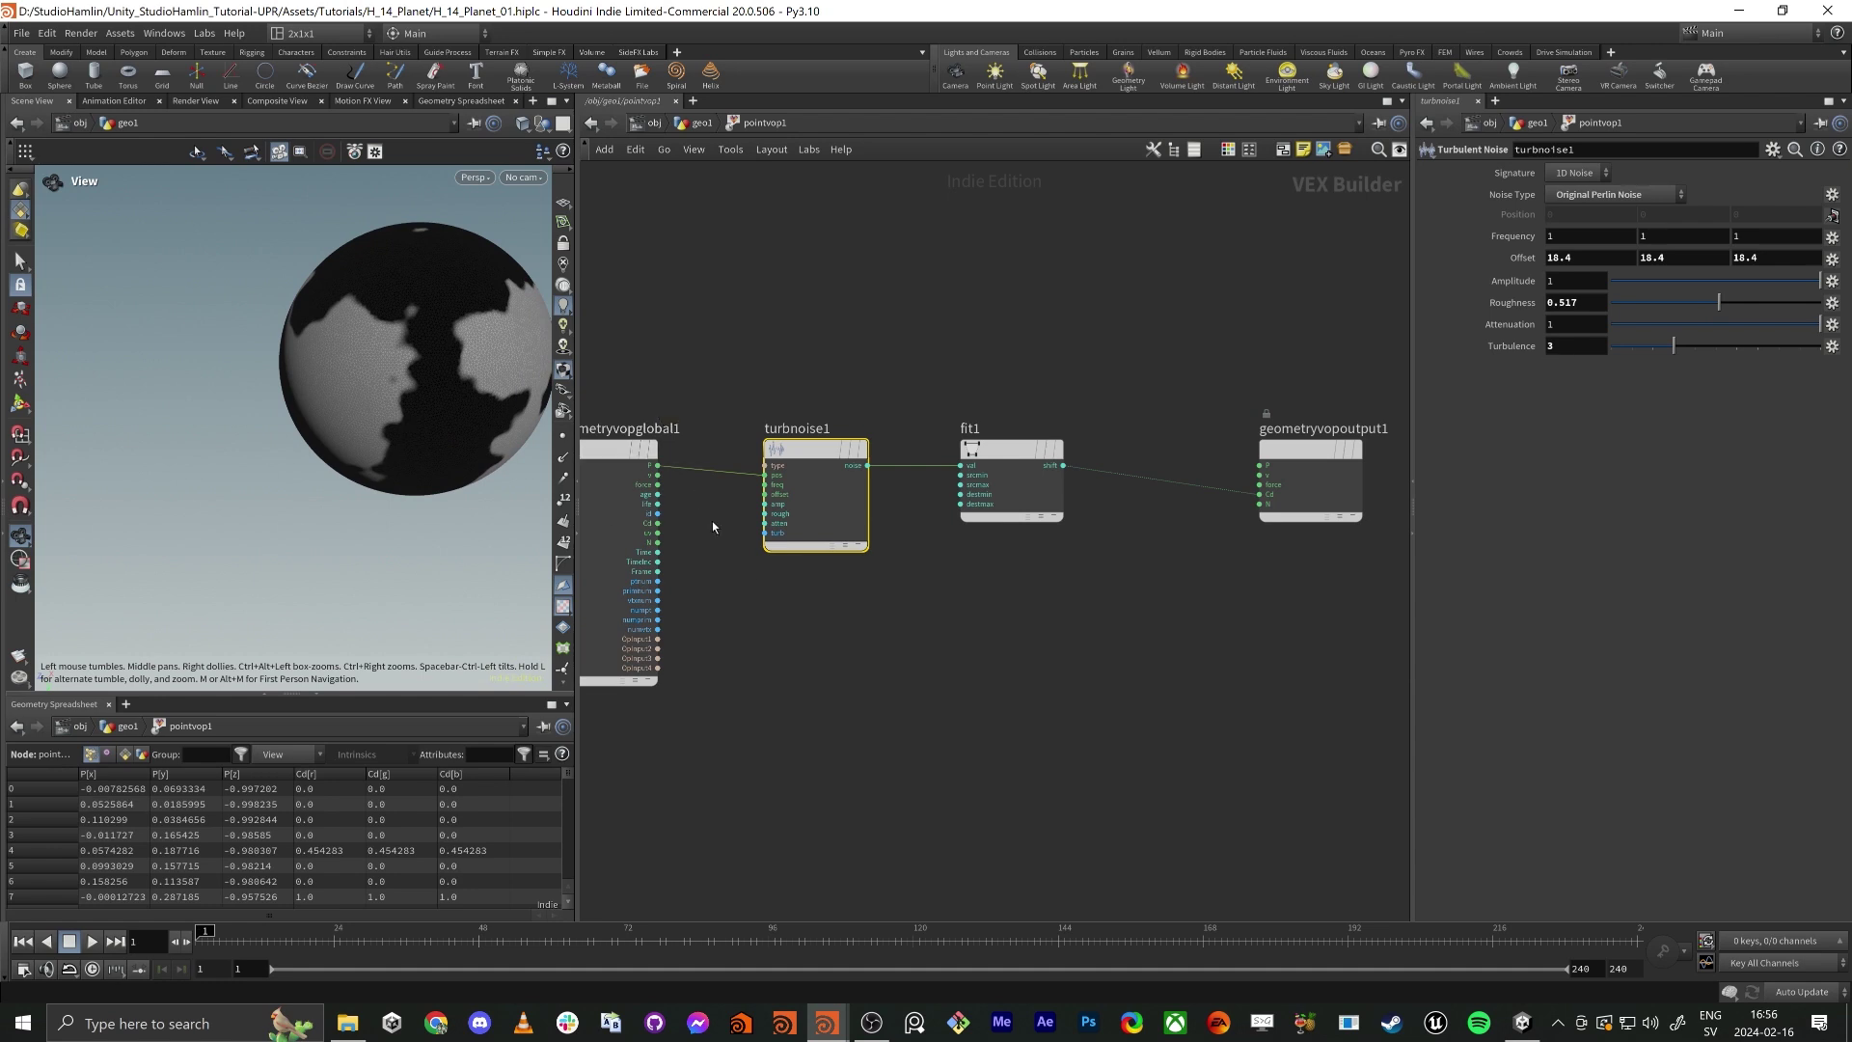
# Spread out the network by moving the geometry output node and the Fit Range node farther from the Turbulent Noise.
pyautogui.moveTo(1078, 612); pyautogui.dragTo(1013, 642, button='middle')
pyautogui.scroll(2, 1007, 494)
pyautogui.click(927, 474)
pyautogui.moveTo(927, 475)
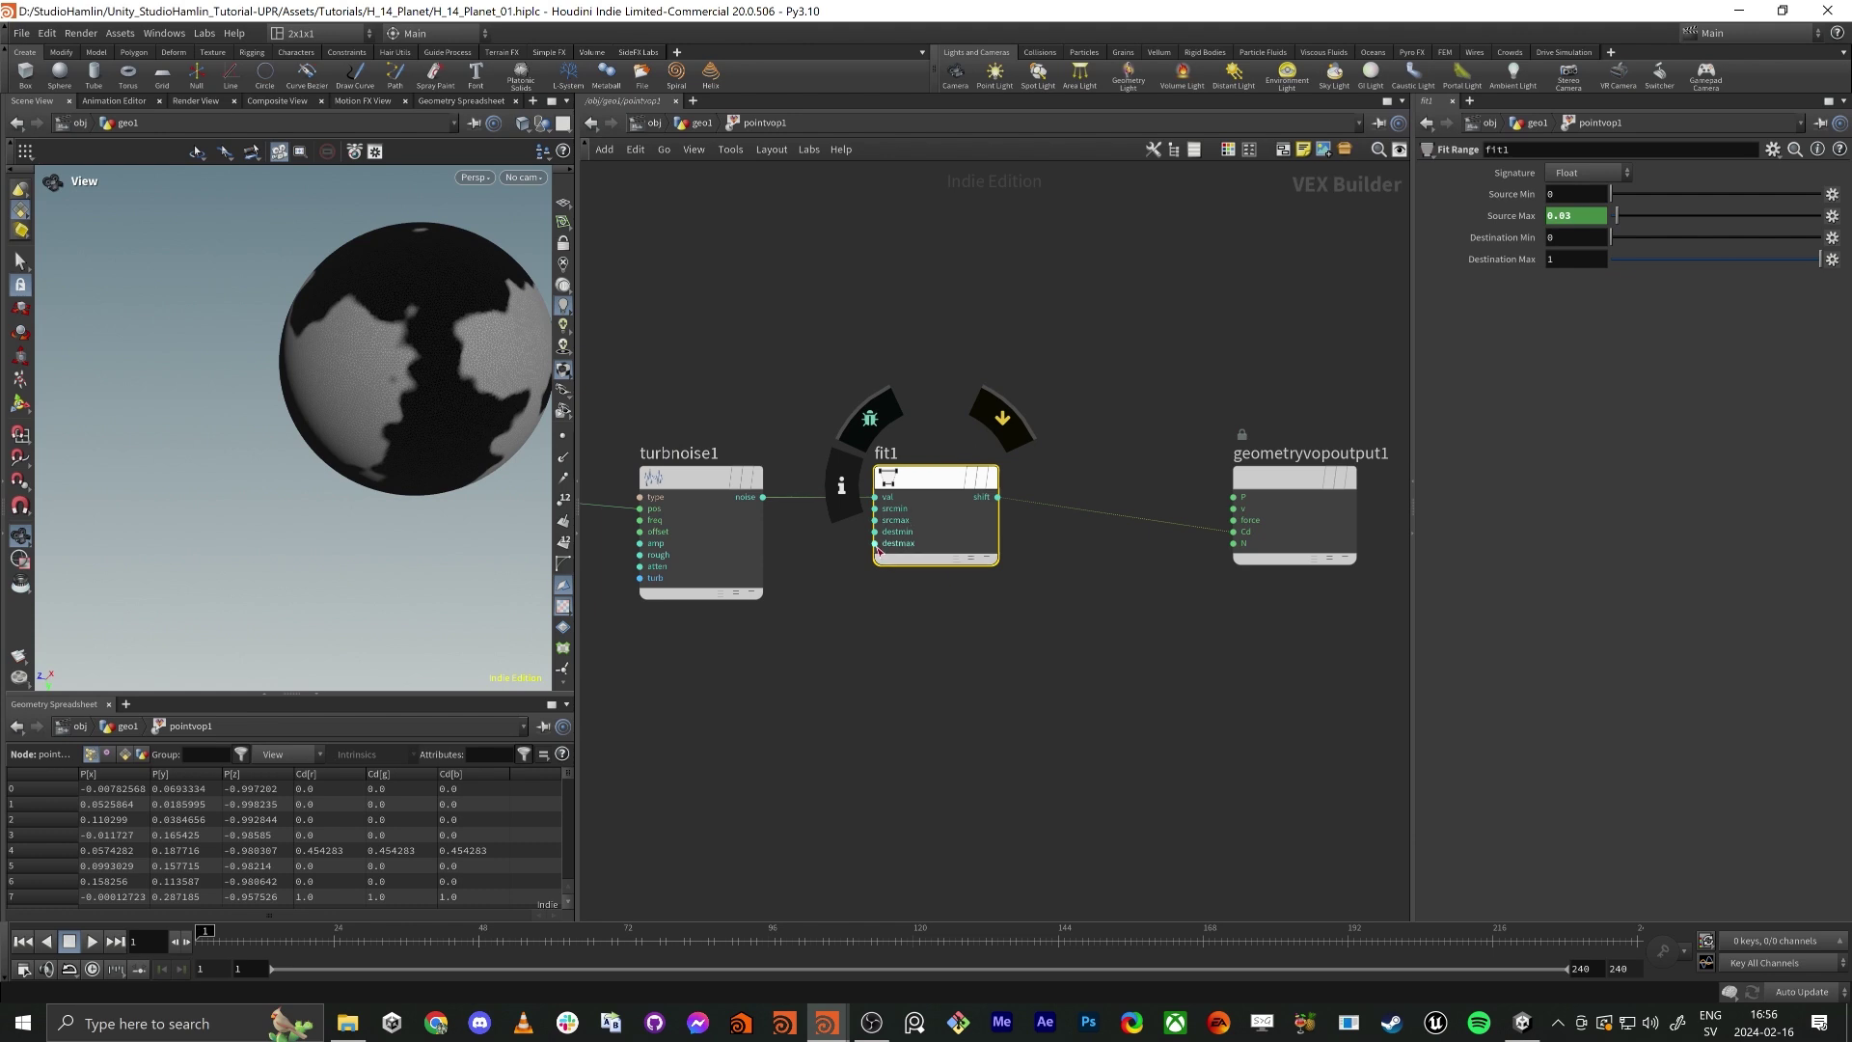
pyautogui.scroll(-2, 877, 548)
pyautogui.moveTo(822, 640); pyautogui.dragTo(910, 595, button='middle')
pyautogui.moveTo(1036, 617); pyautogui.dragTo(879, 622, button='middle')
pyautogui.moveTo(1083, 463); pyautogui.dragTo(1329, 468)
pyautogui.moveTo(868, 620); pyautogui.dragTo(963, 619, button='middle')
pyautogui.moveTo(937, 459); pyautogui.dragTo(1012, 459)
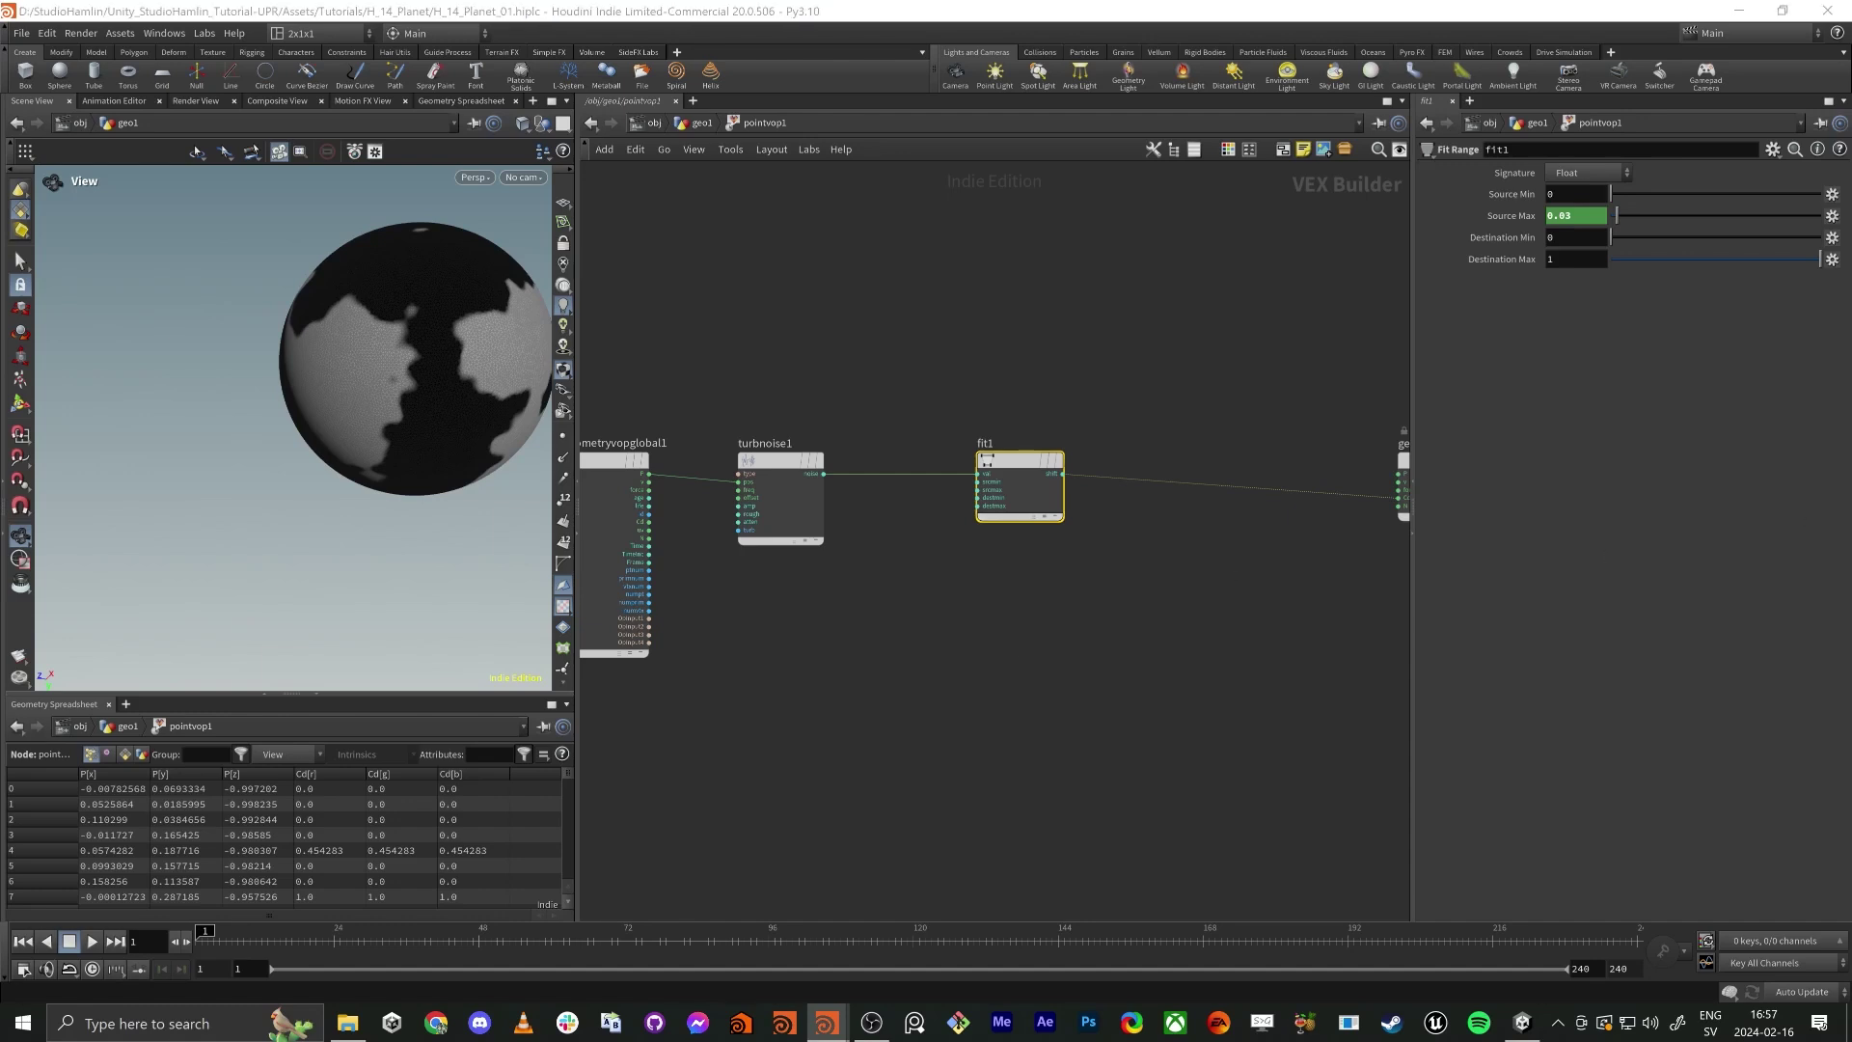
pyautogui.moveTo(753, 388); pyautogui.dragTo(835, 467, button='middle')
pyautogui.click(733, 558)
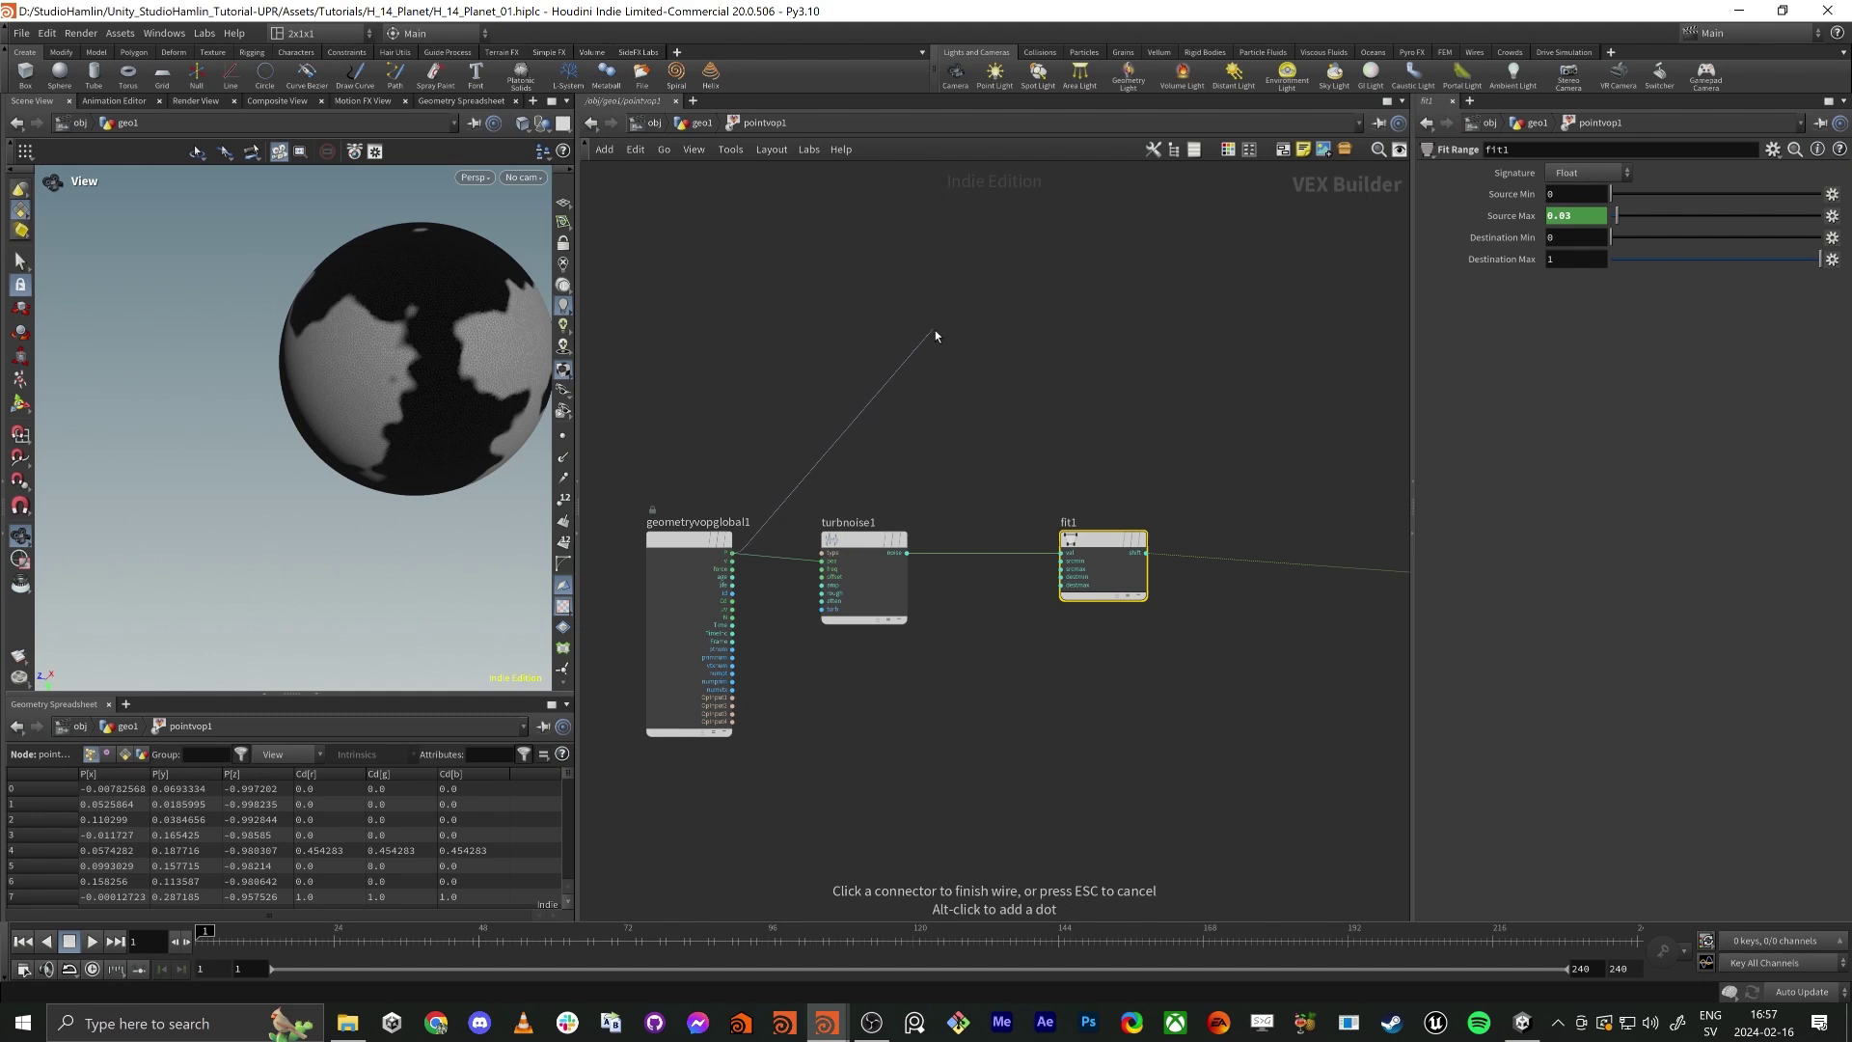
pyautogui.press('Tab')
pyautogui.write('stat')
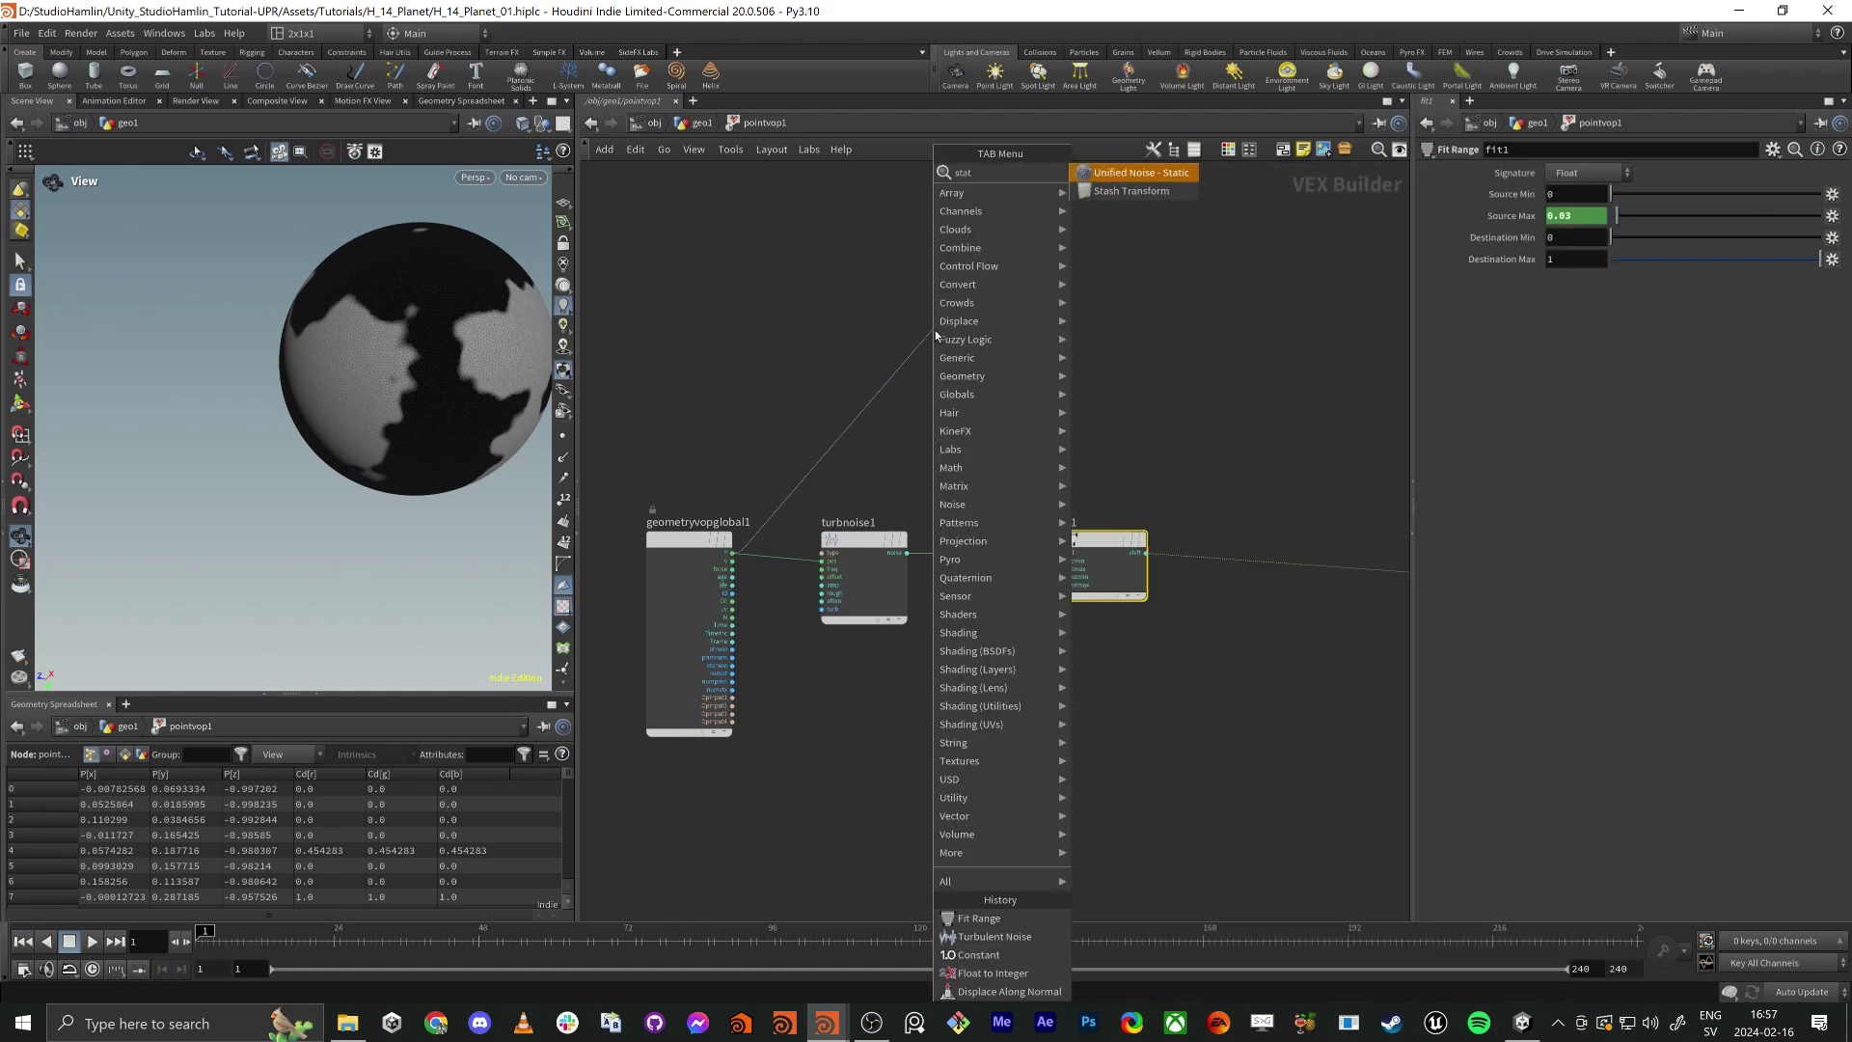
pyautogui.press('BackSpace')
pyautogui.press('BackSpace')
pyautogui.press('BackSpace')
pyautogui.press('BackSpace')
pyautogui.write('noise')
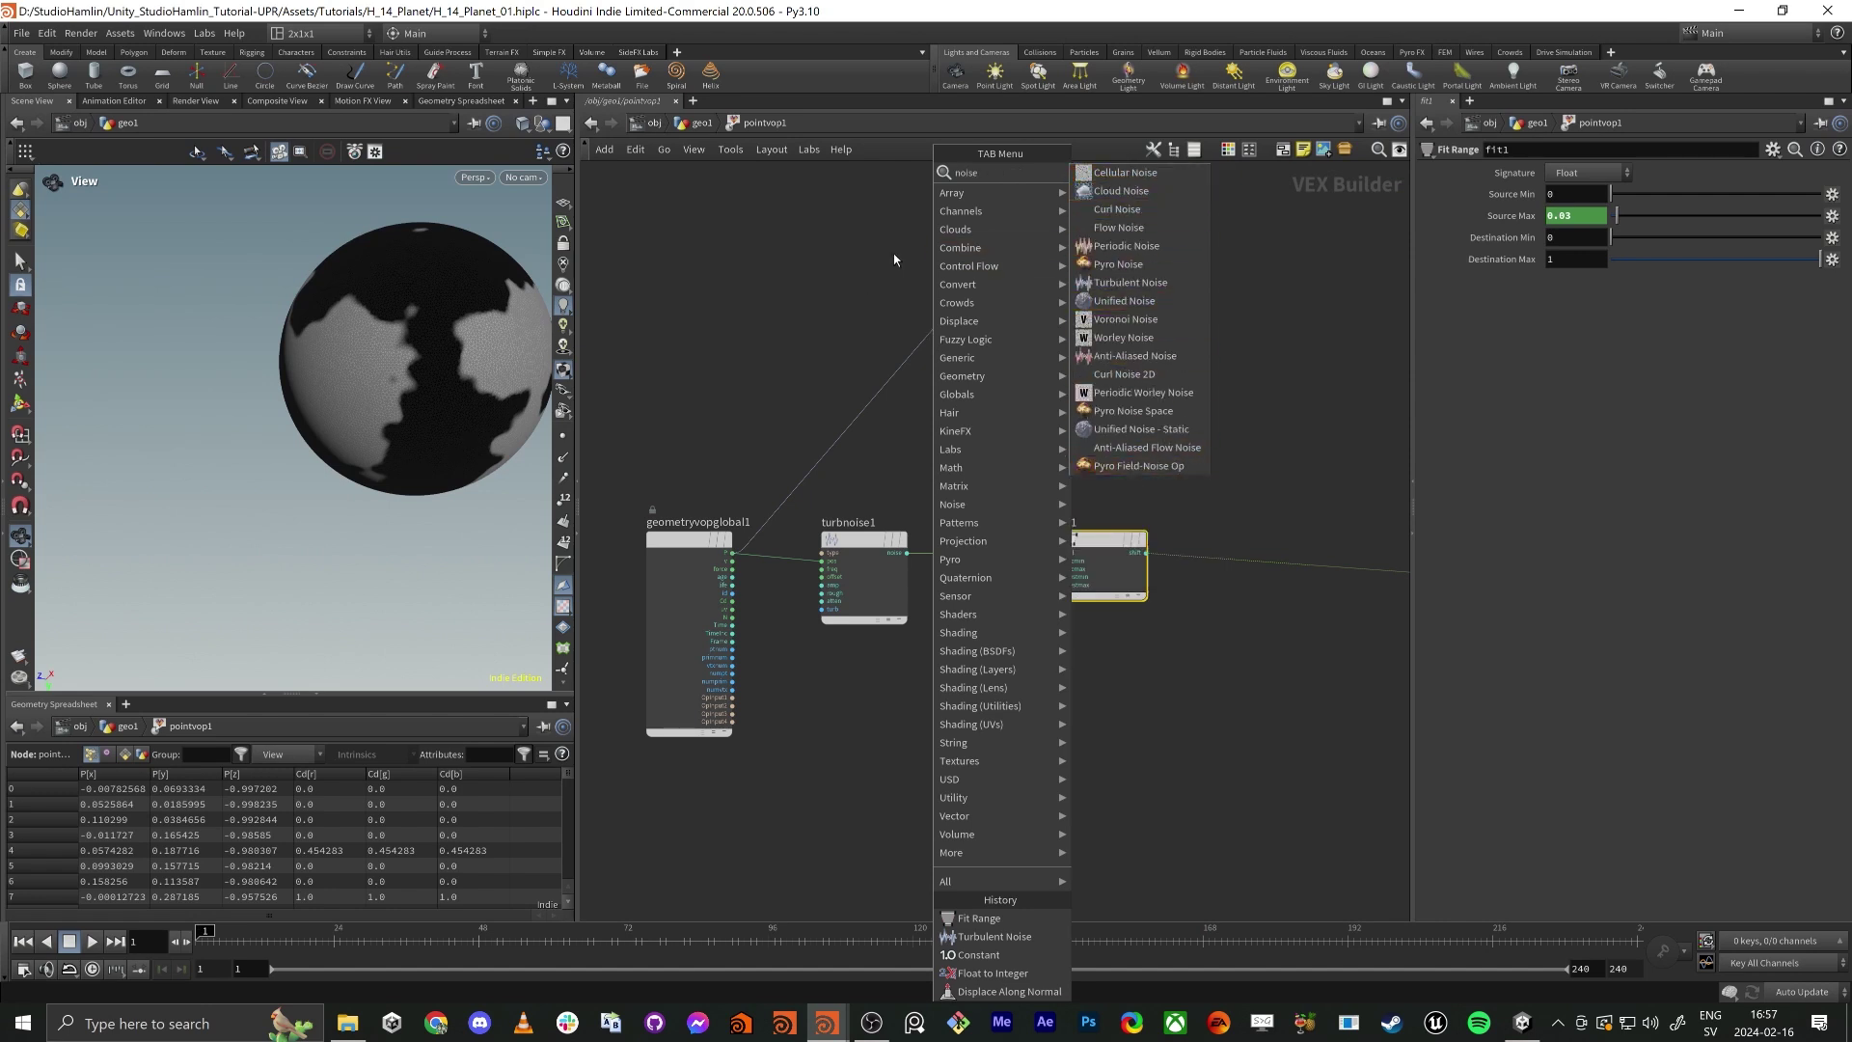
pyautogui.press('Return')
pyautogui.moveTo(794, 257); pyautogui.dragTo(1004, 407)
pyautogui.press('Delete')
# Add a Unified Noise - Static node fed from the global P output and place it above the Turbulent Noise.
pyautogui.click(733, 553)
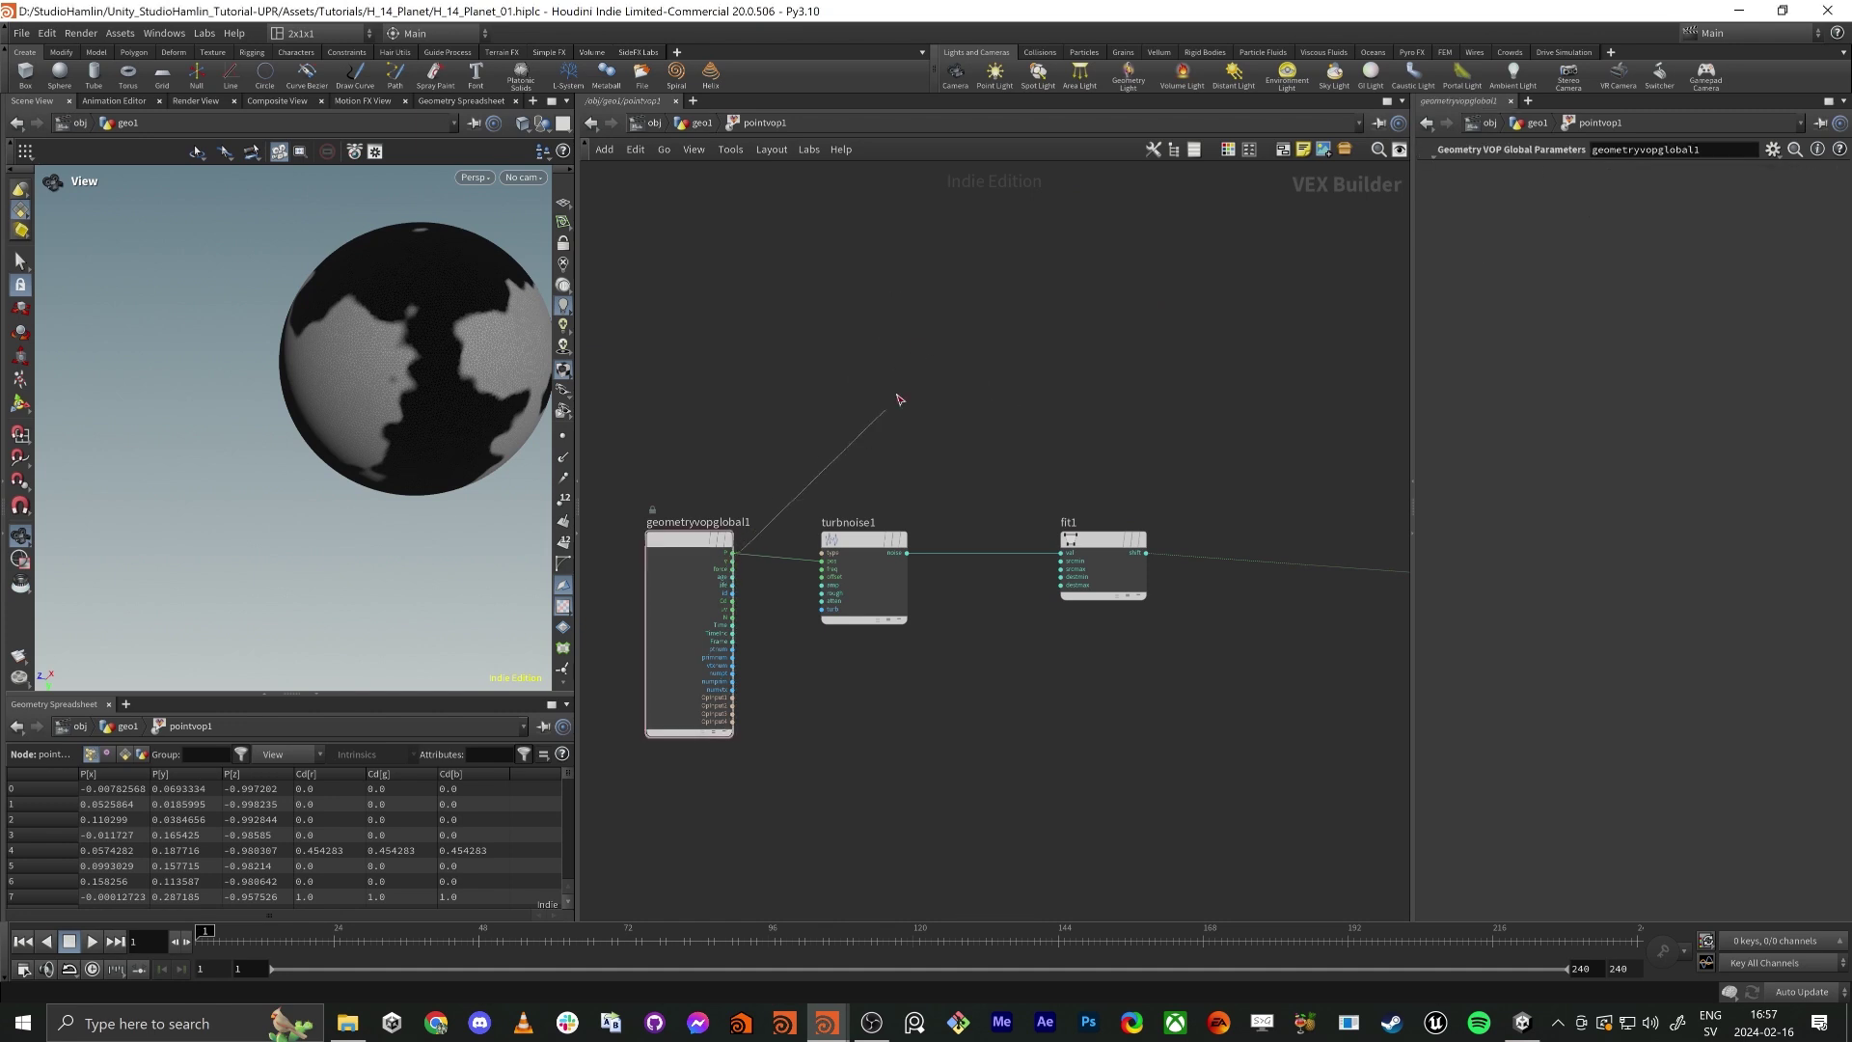
pyautogui.press('Tab')
pyautogui.write('uni')
pyautogui.press('Return')
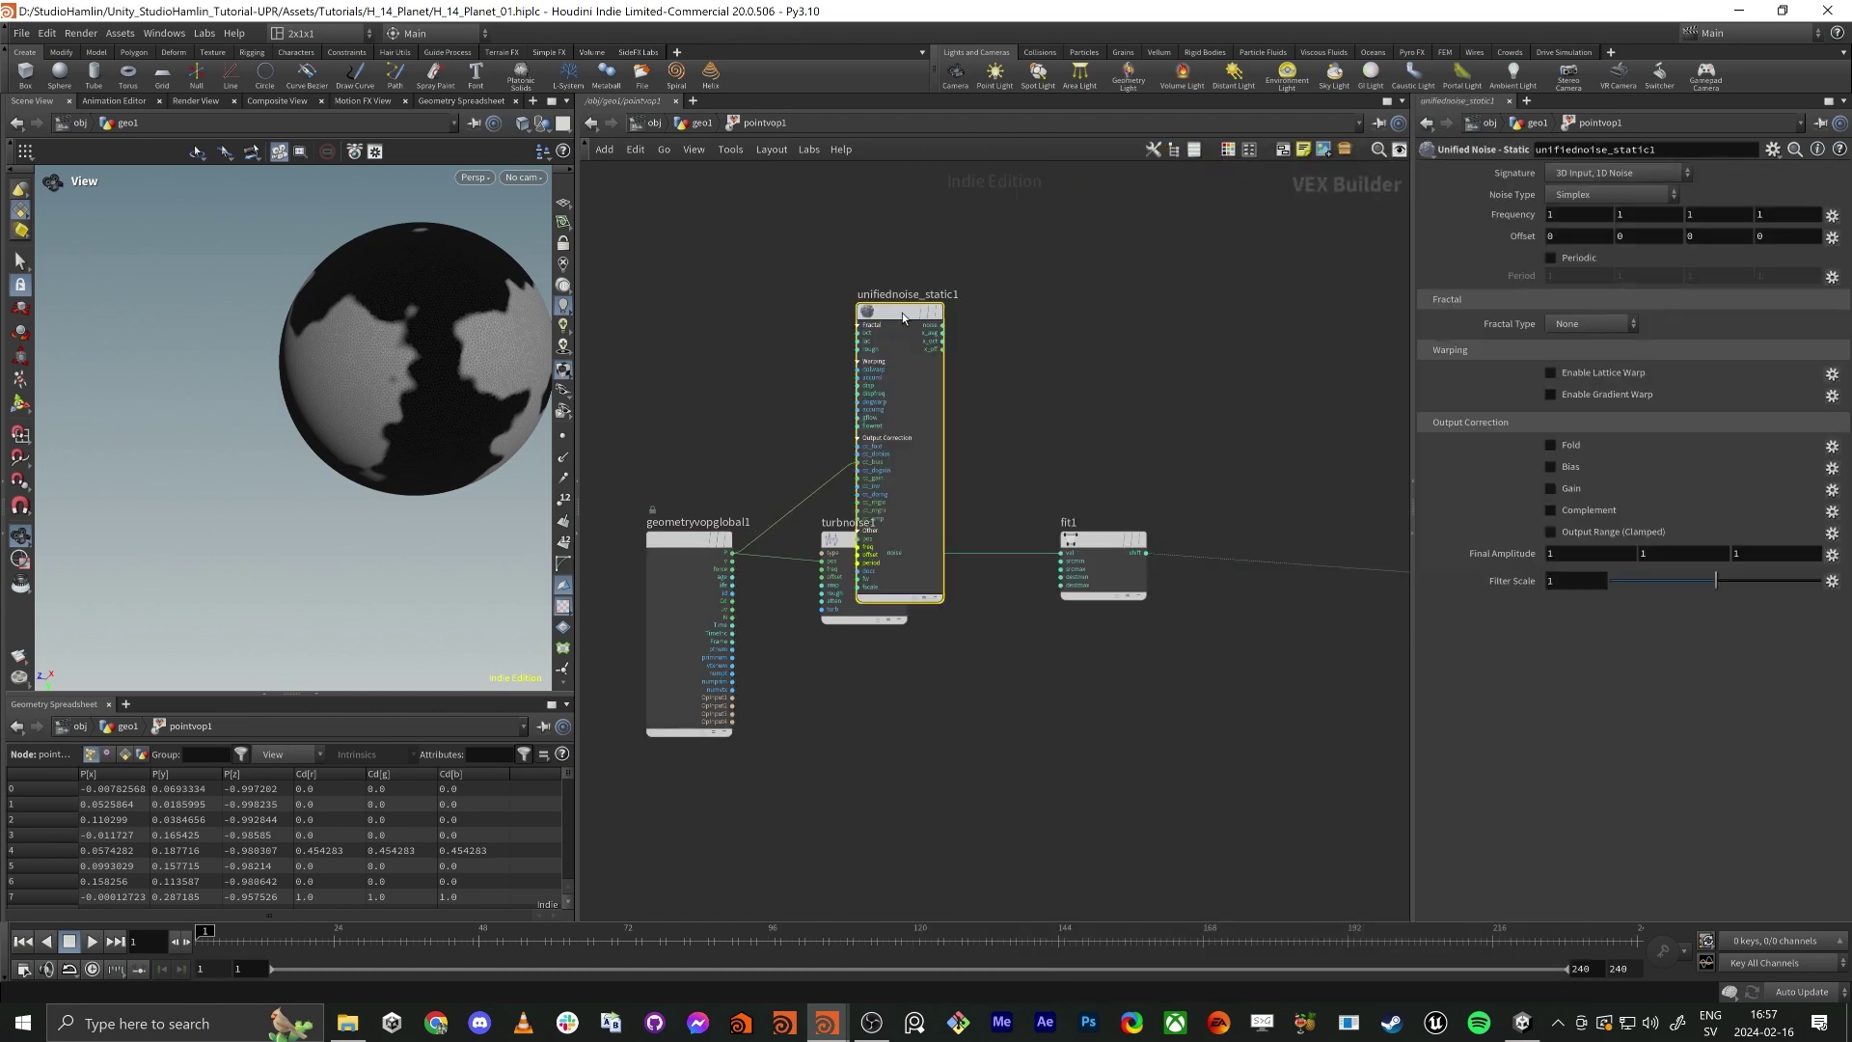
pyautogui.moveTo(888, 307); pyautogui.dragTo(872, 205)
pyautogui.moveTo(782, 266); pyautogui.dragTo(804, 368, button='middle')
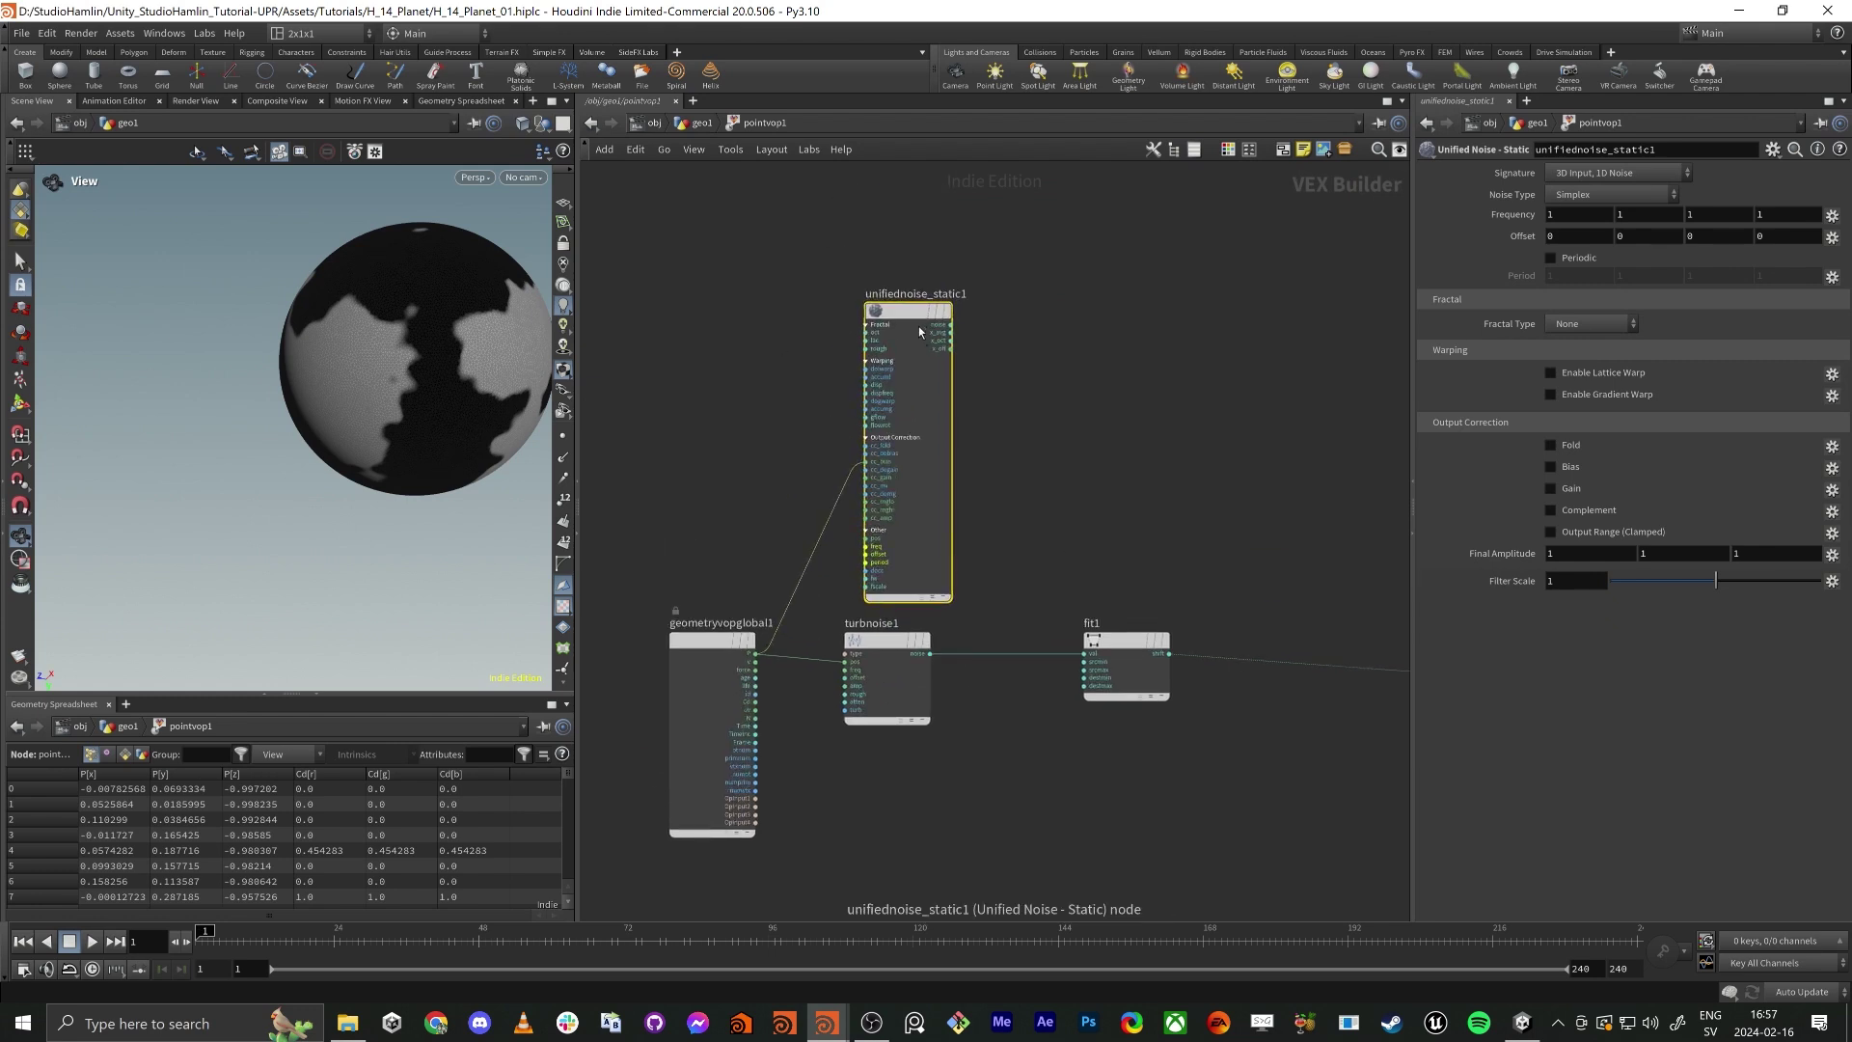
pyautogui.moveTo(913, 314); pyautogui.dragTo(905, 291)
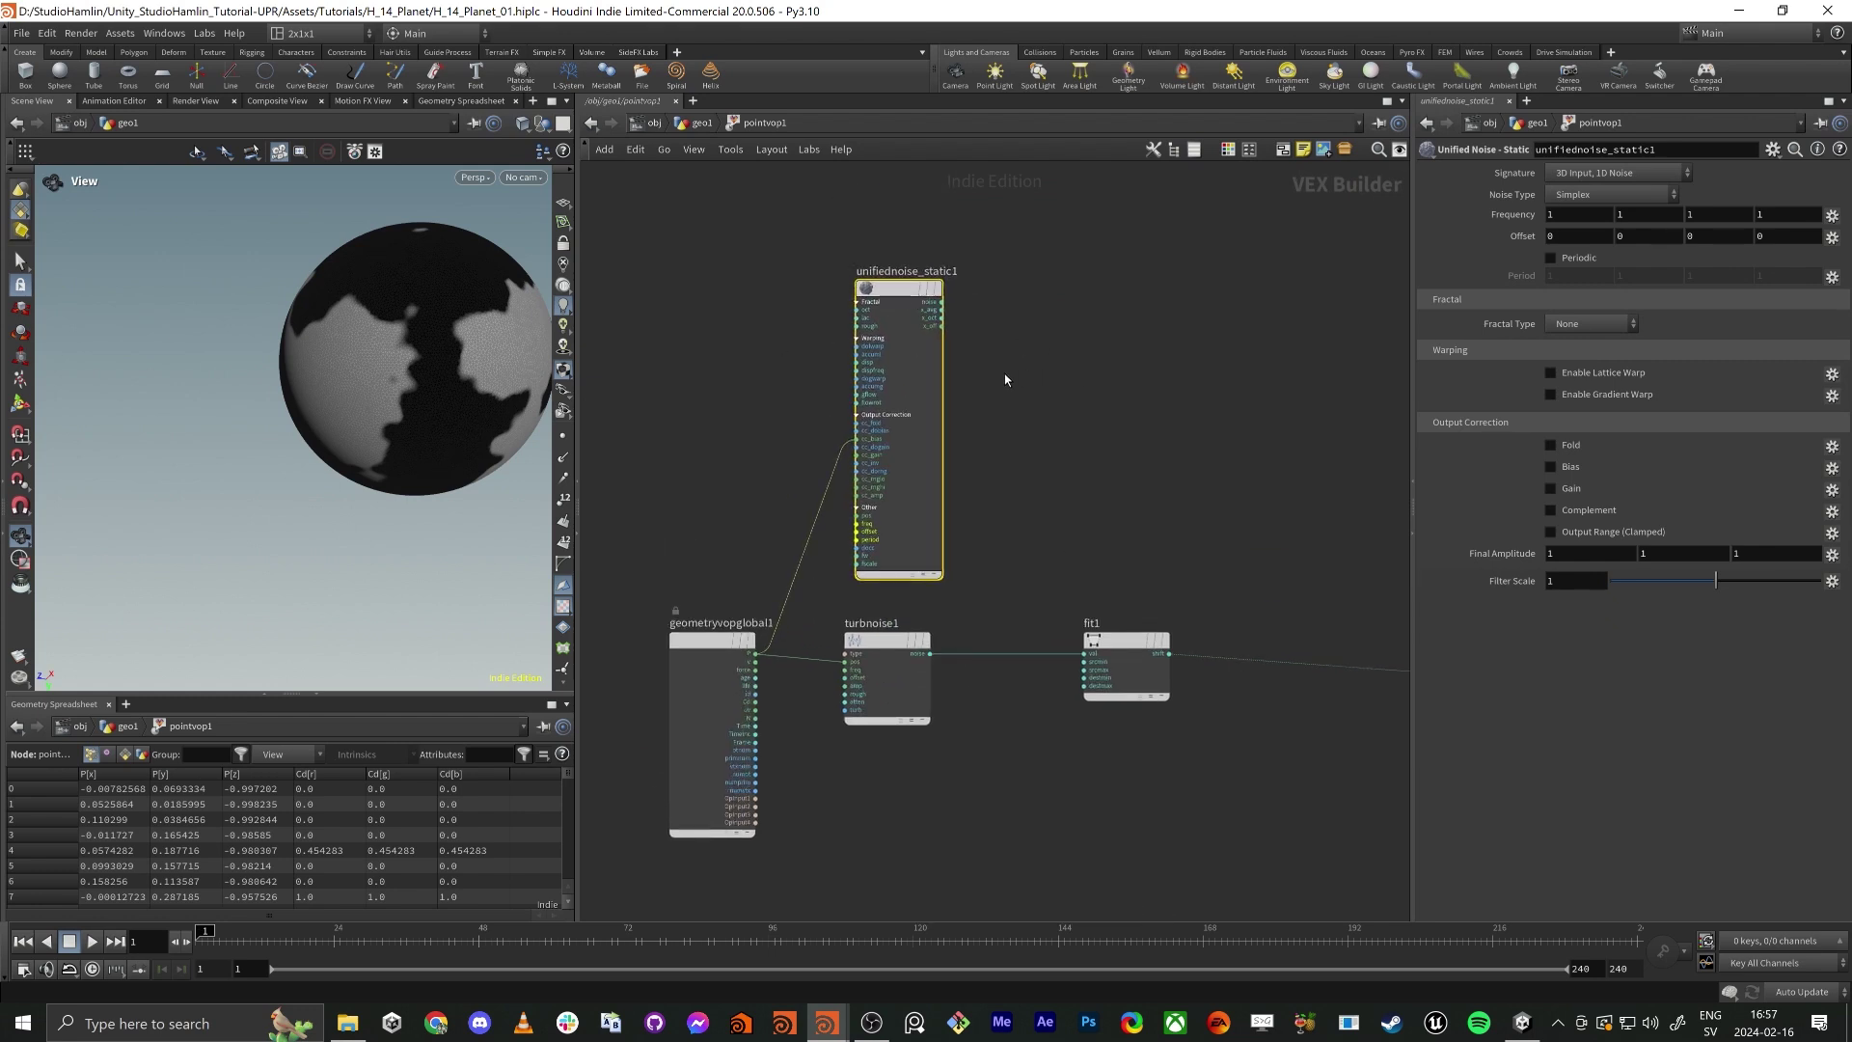
# Rewire the global P connection on the Unified Noise from its cc_bias input to its pos input.
pyautogui.scroll(2, 1004, 379)
pyautogui.scroll(3, 979, 521)
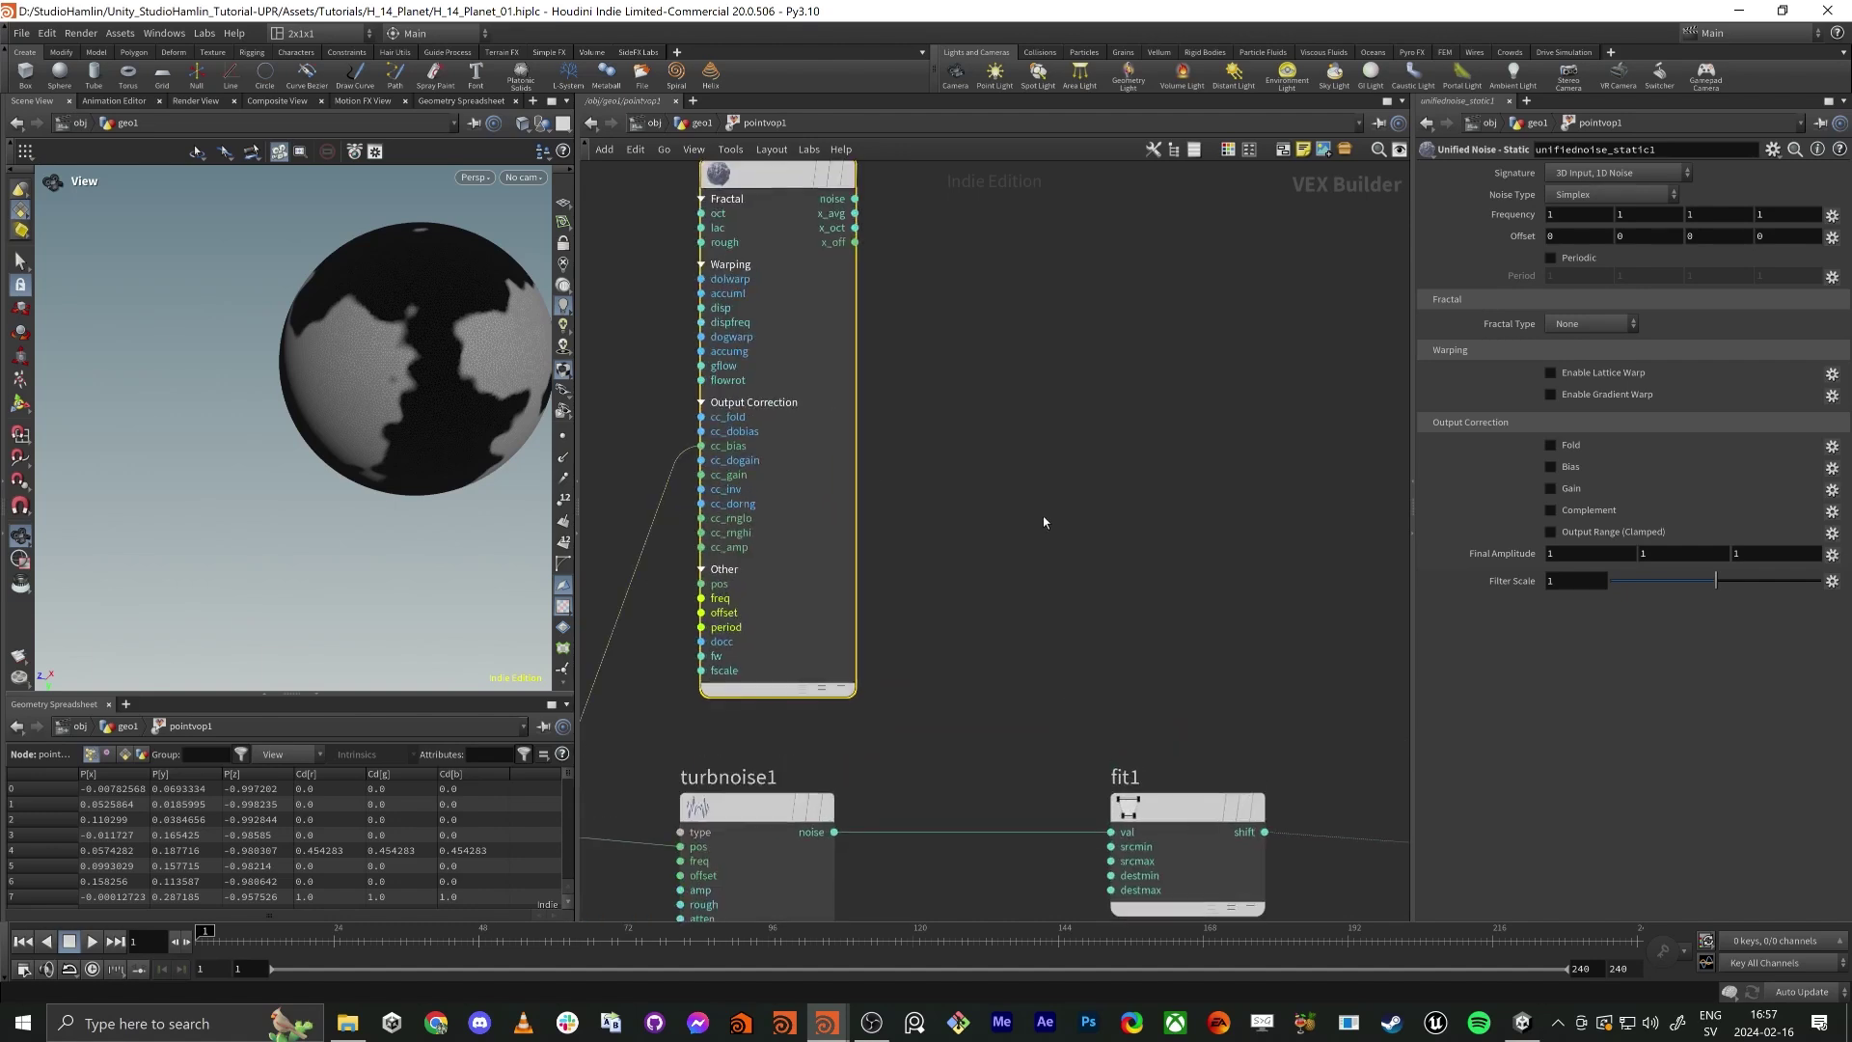
pyautogui.moveTo(1046, 521); pyautogui.dragTo(1223, 468, button='middle')
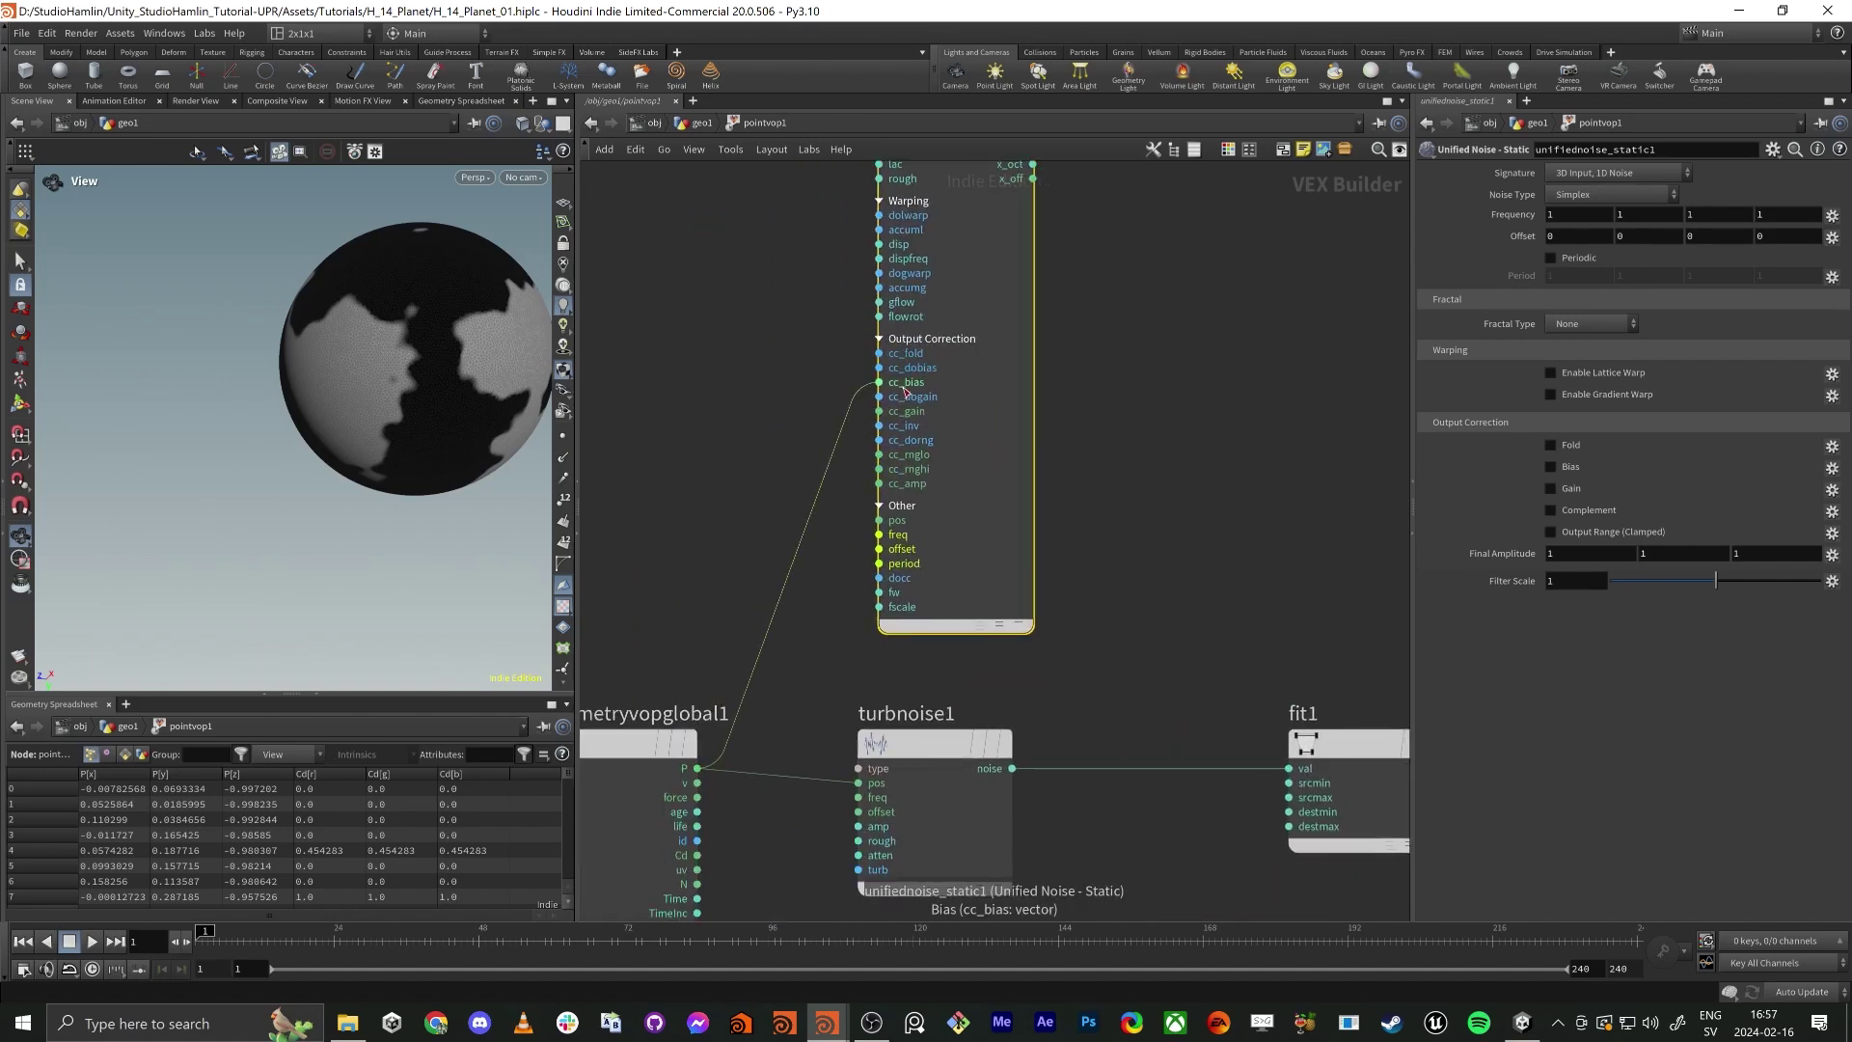
pyautogui.moveTo(871, 400); pyautogui.dragTo(876, 444, button='middle')
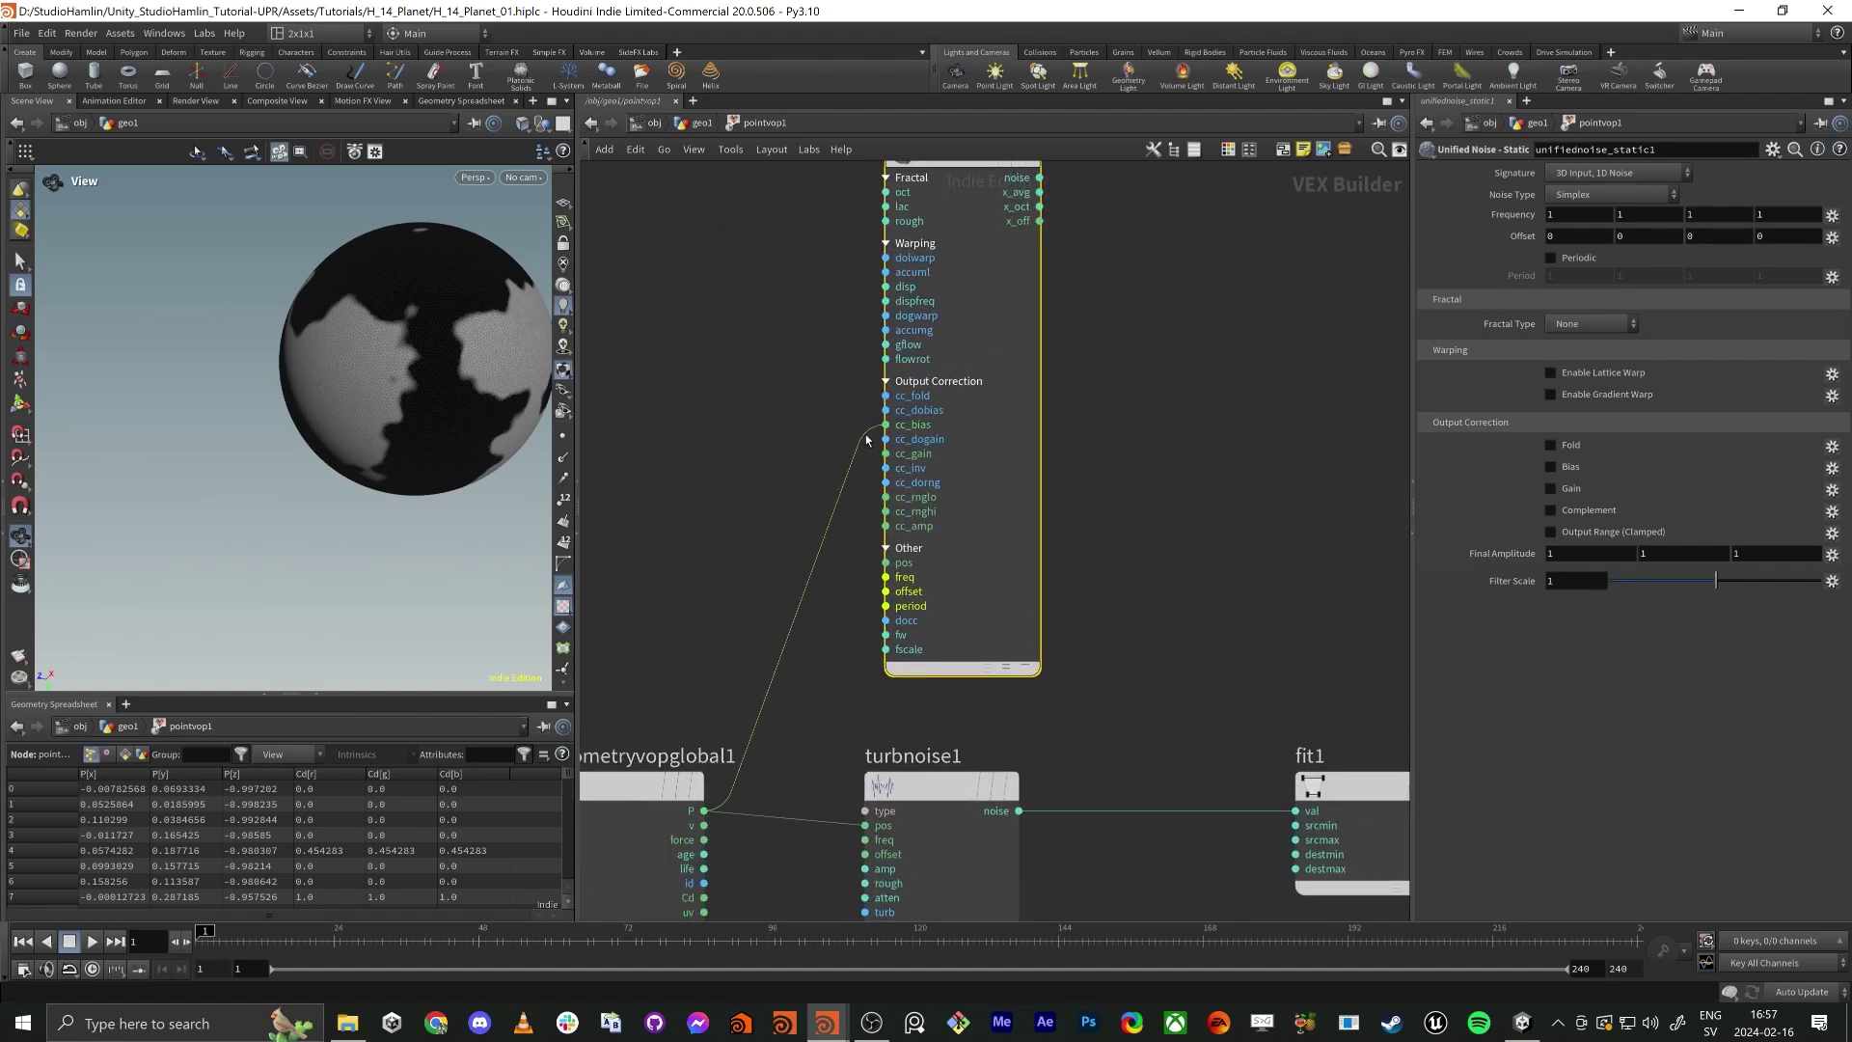
pyautogui.moveTo(866, 440); pyautogui.dragTo(886, 564)
pyautogui.scroll(-4, 825, 558)
pyautogui.moveTo(1225, 533); pyautogui.dragTo(1140, 526, button='middle')
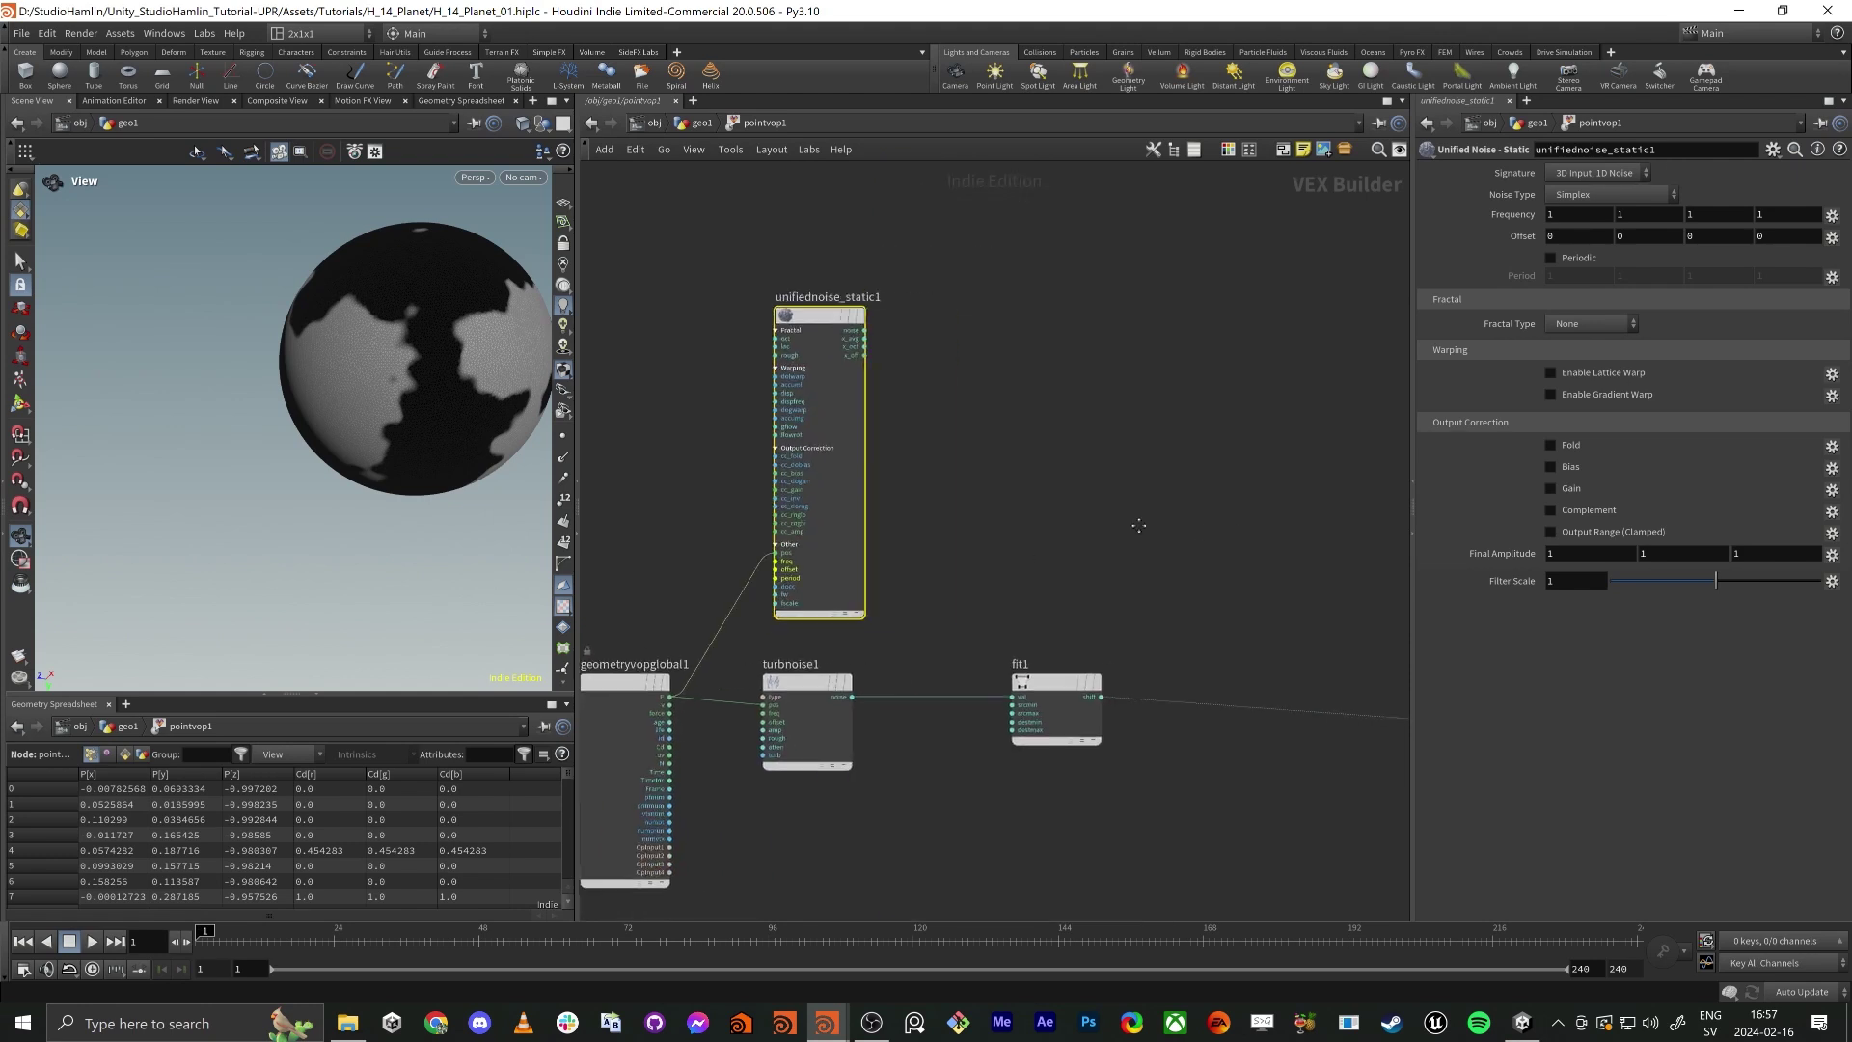
pyautogui.scroll(-2, 859, 387)
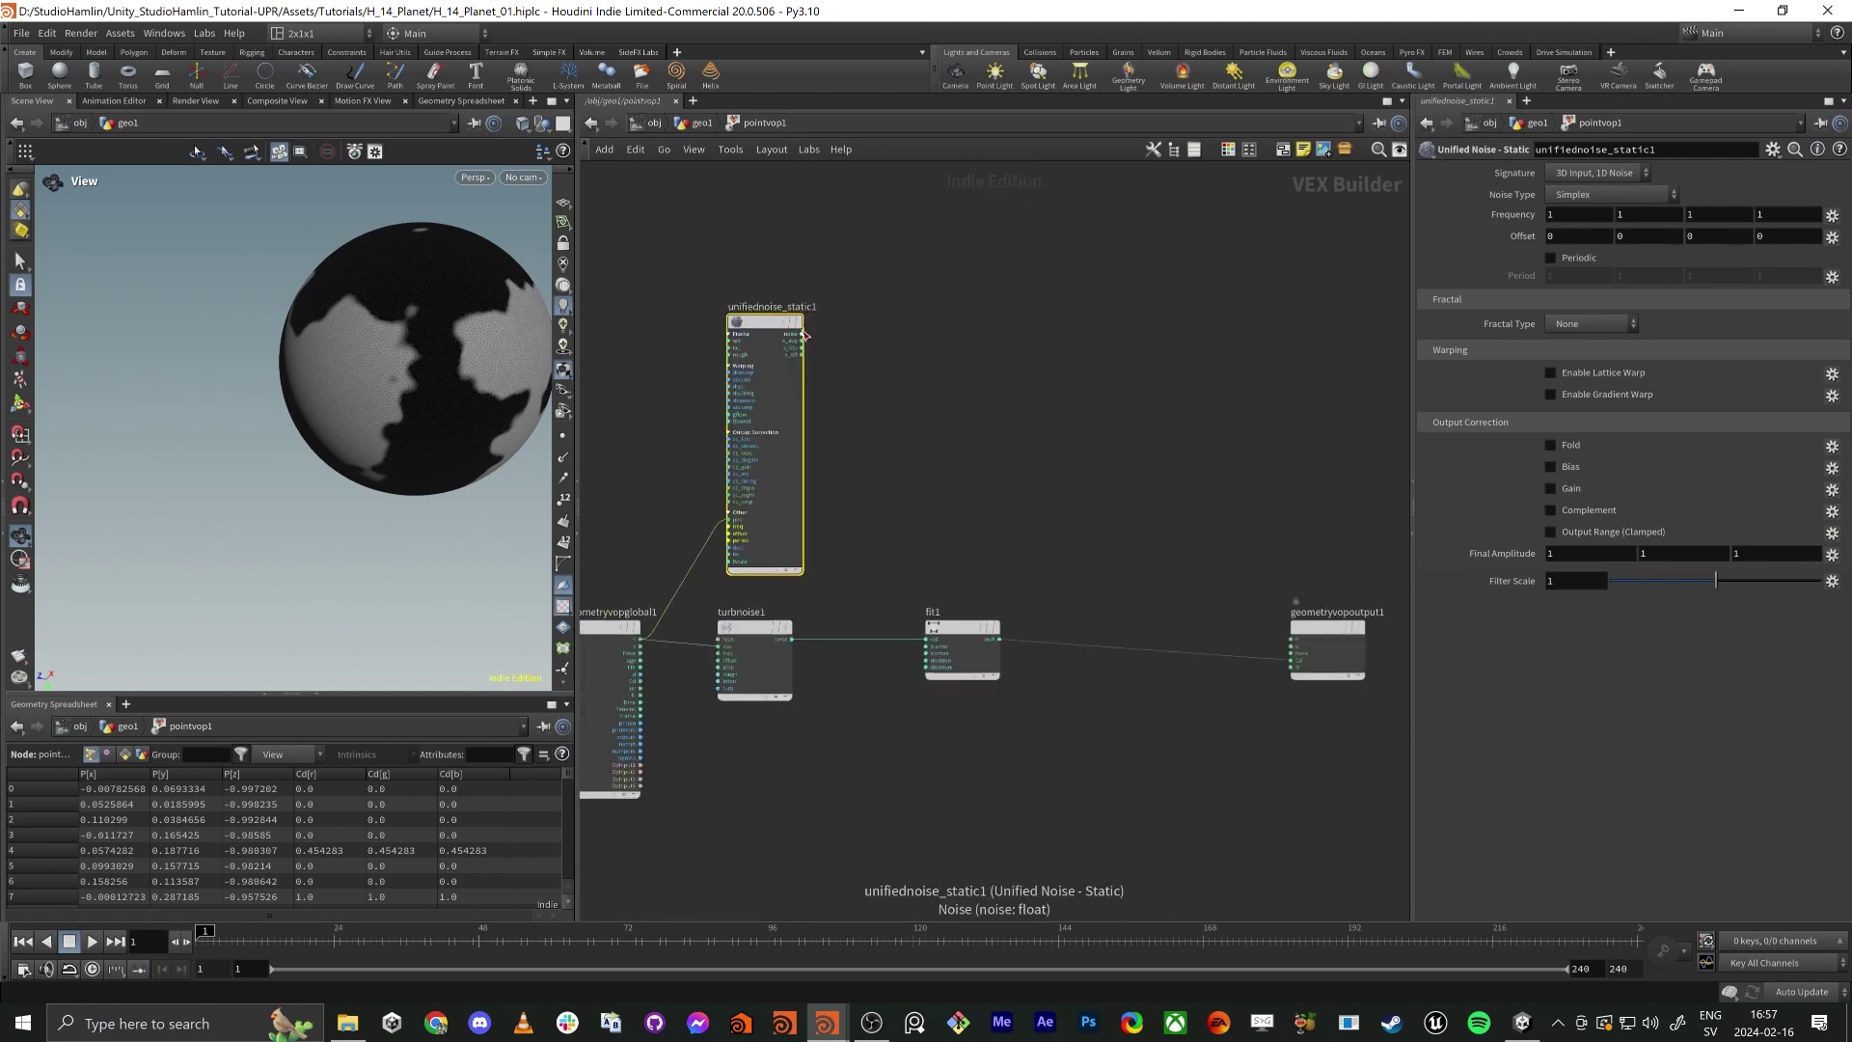
# Try wiring the Unified Noise's noise output to the geometry output's P, and display the points to inspect the result.
pyautogui.moveTo(803, 335); pyautogui.dragTo(1293, 639)
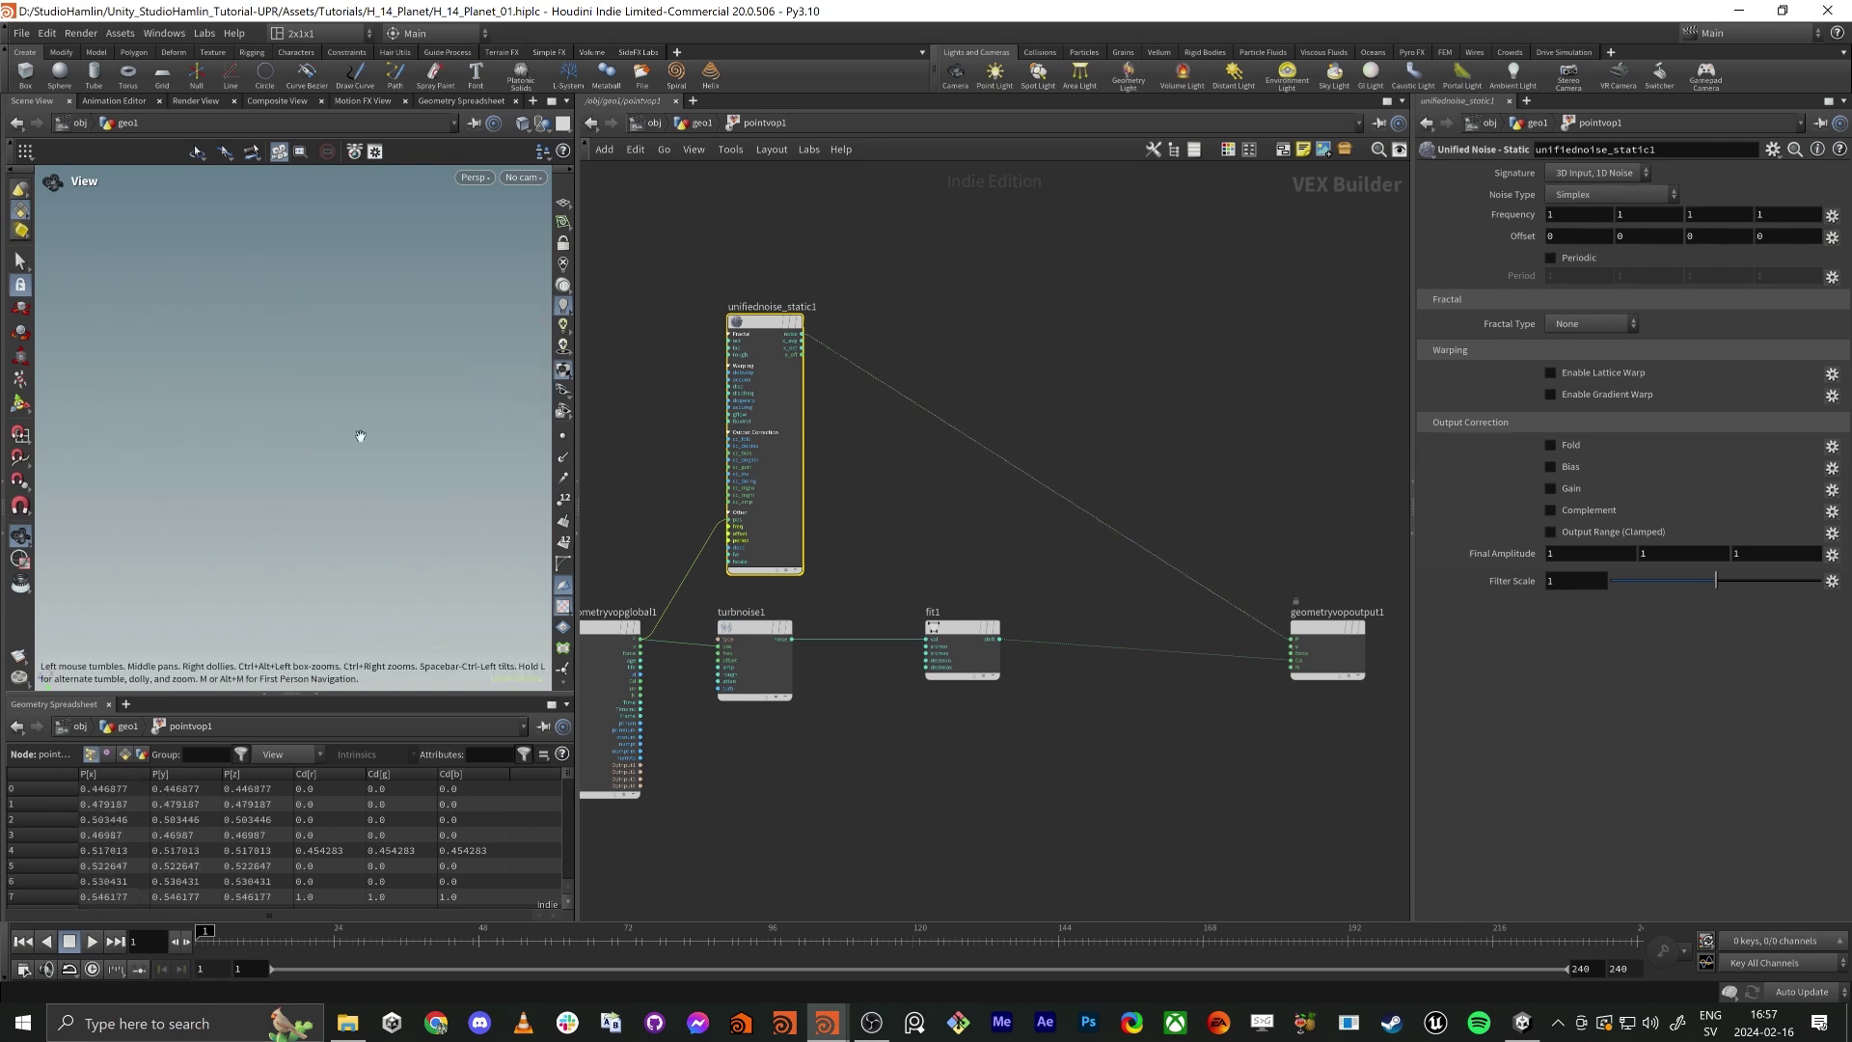
pyautogui.click(564, 437)
pyautogui.moveTo(388, 440); pyautogui.dragTo(309, 367)
pyautogui.moveTo(1182, 360); pyautogui.dragTo(1082, 498)
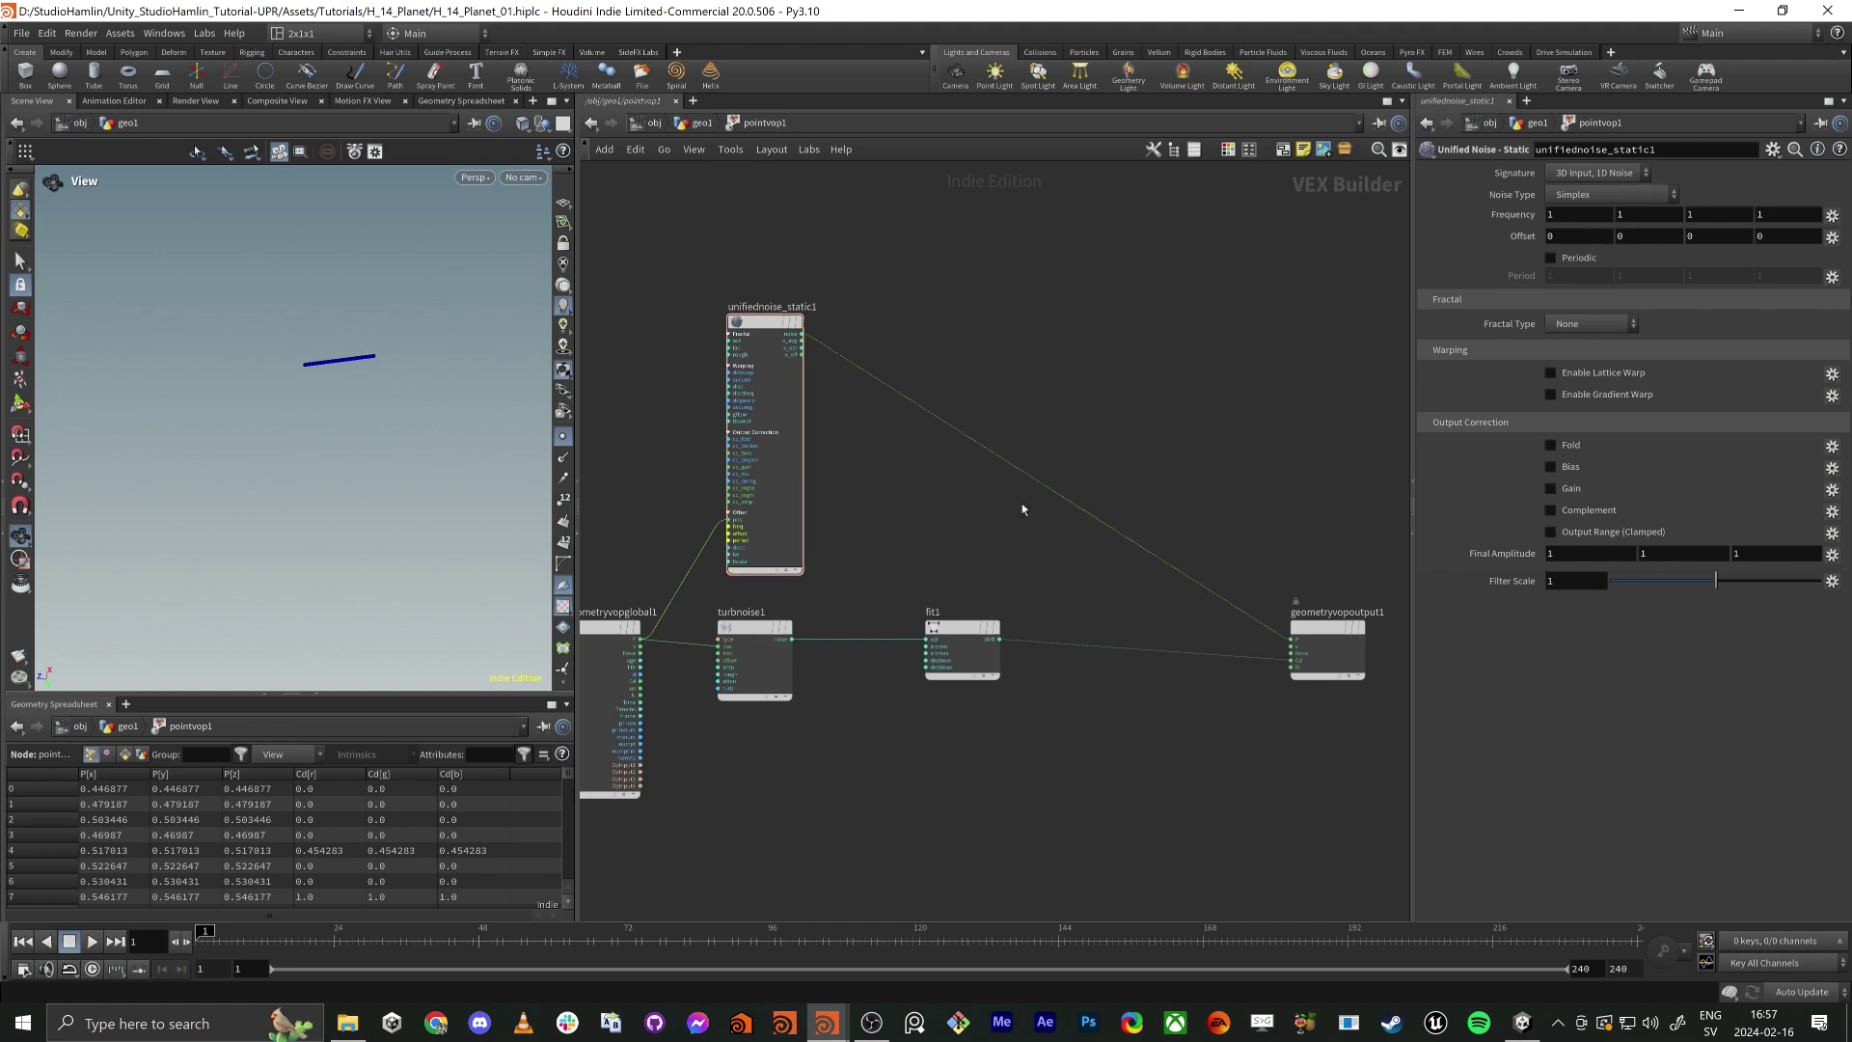
# Try the 3D Input, 3D Noise signature on the Unified Noise, then restore 3D Input, 1D Noise and disconnect it from the output's P.
pyautogui.scroll(5, 733, 286)
pyautogui.click(784, 362)
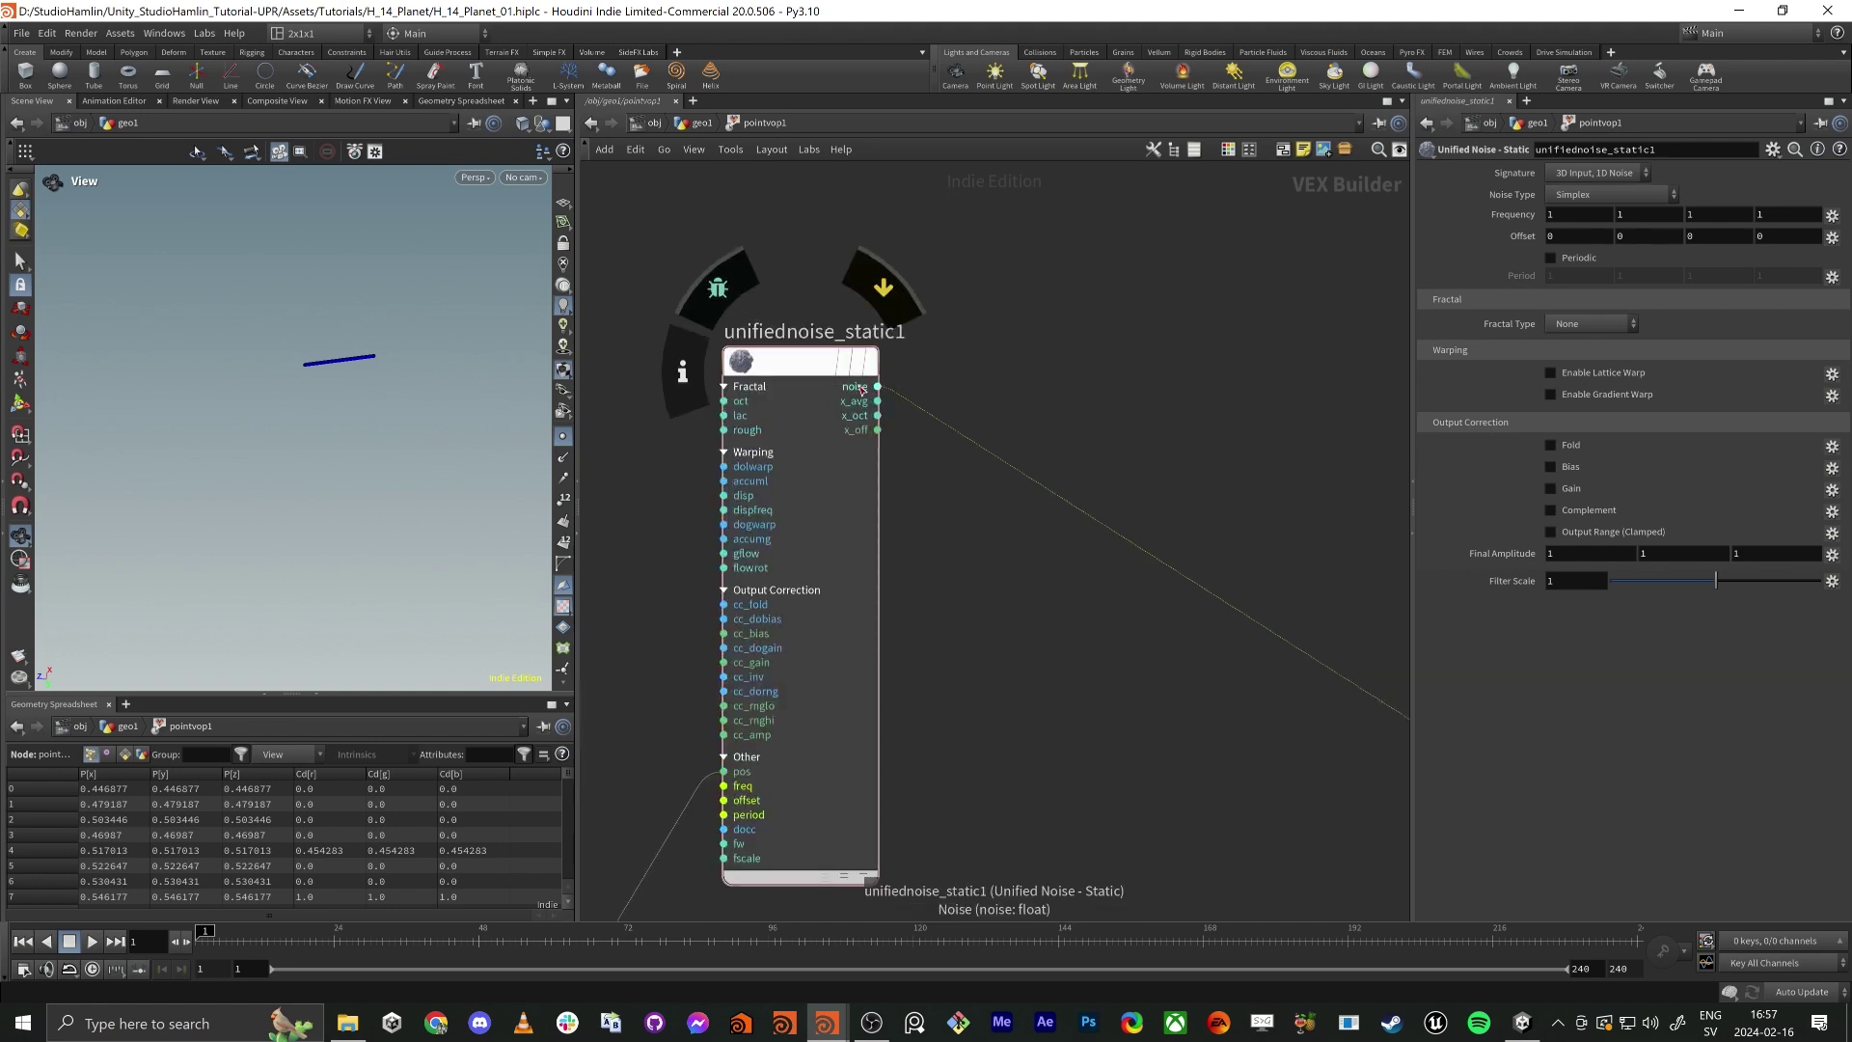
pyautogui.click(1614, 175)
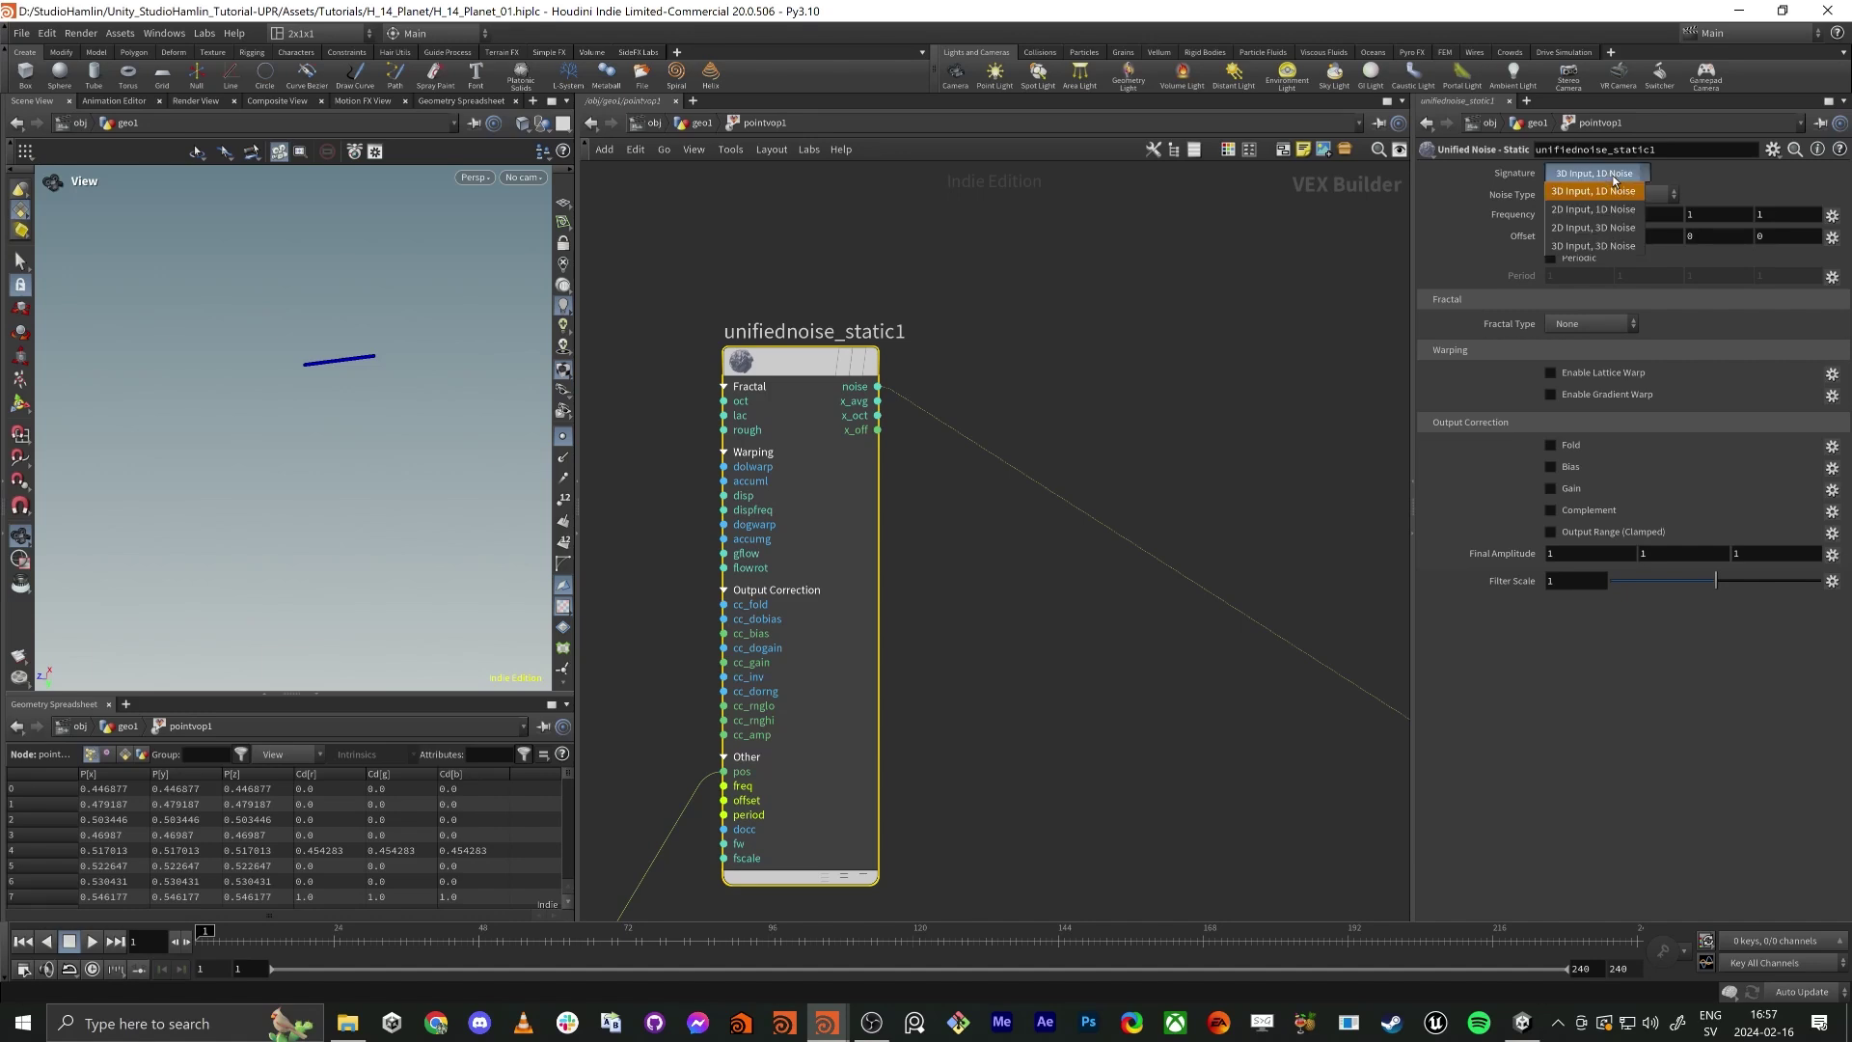
pyautogui.click(1594, 246)
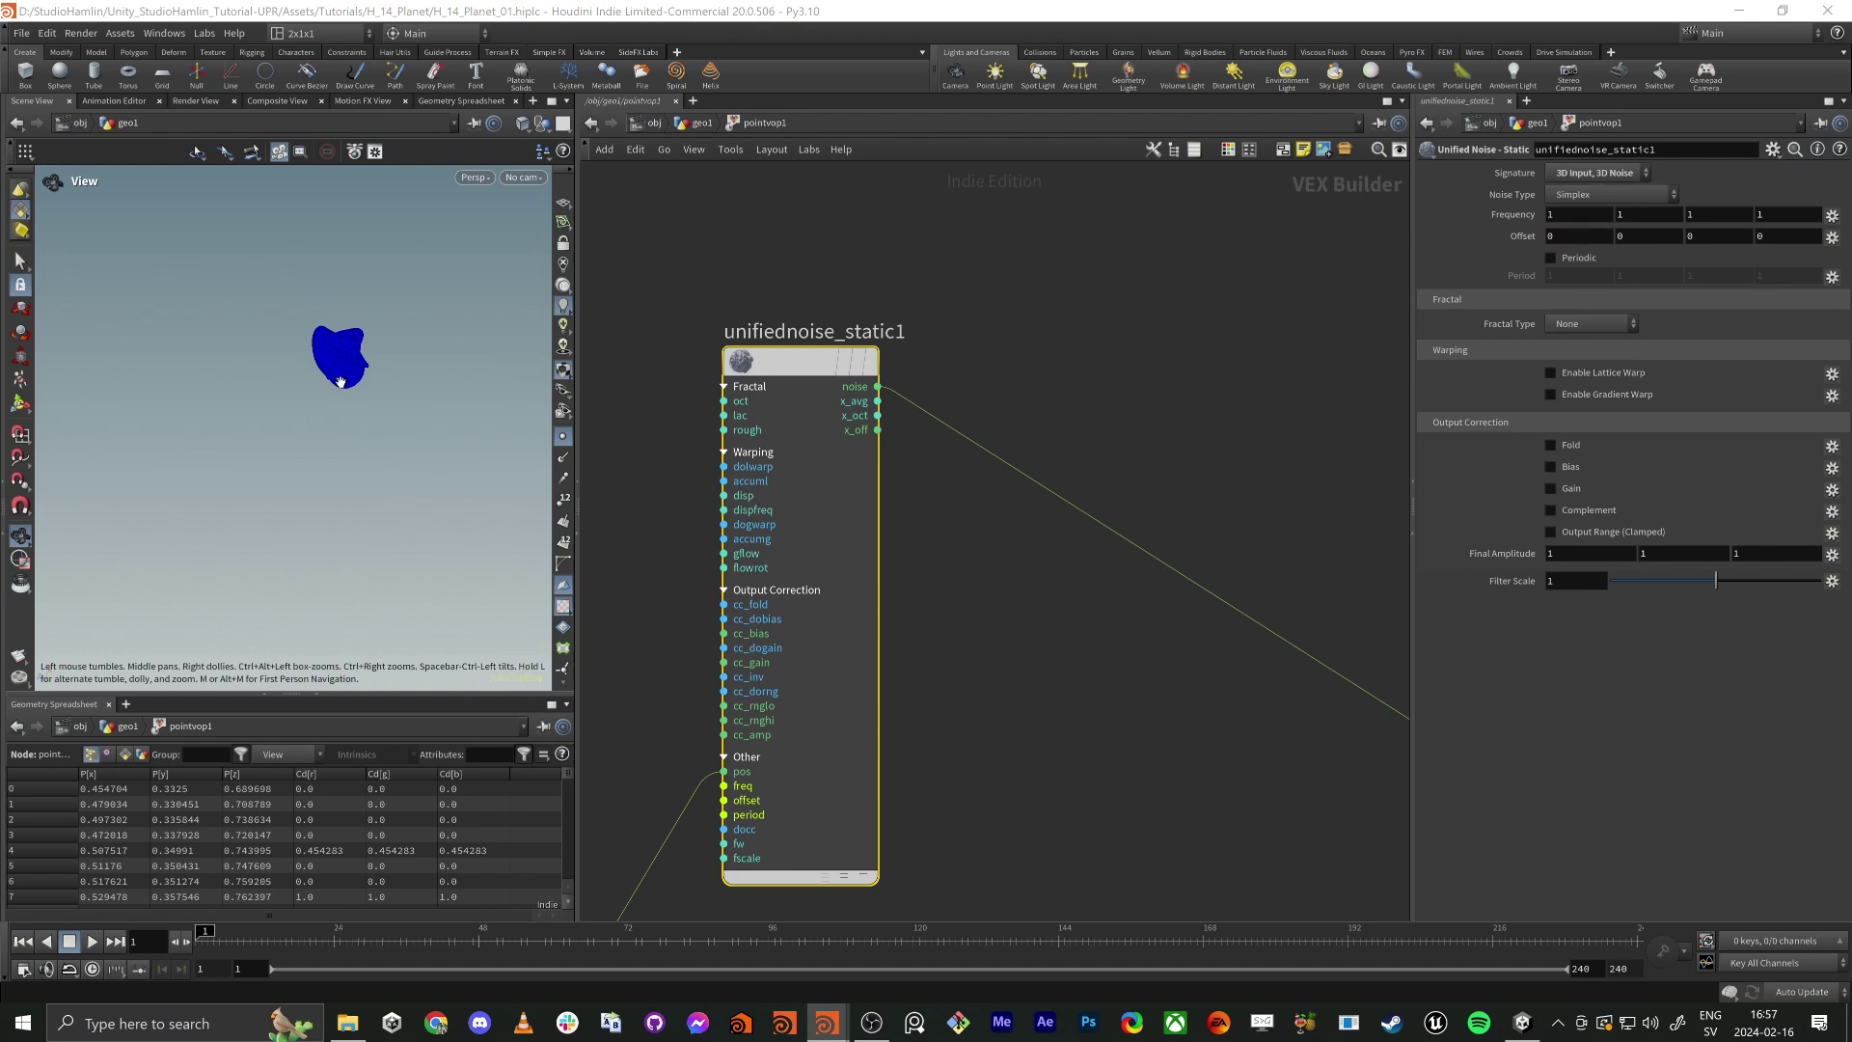
pyautogui.click(563, 436)
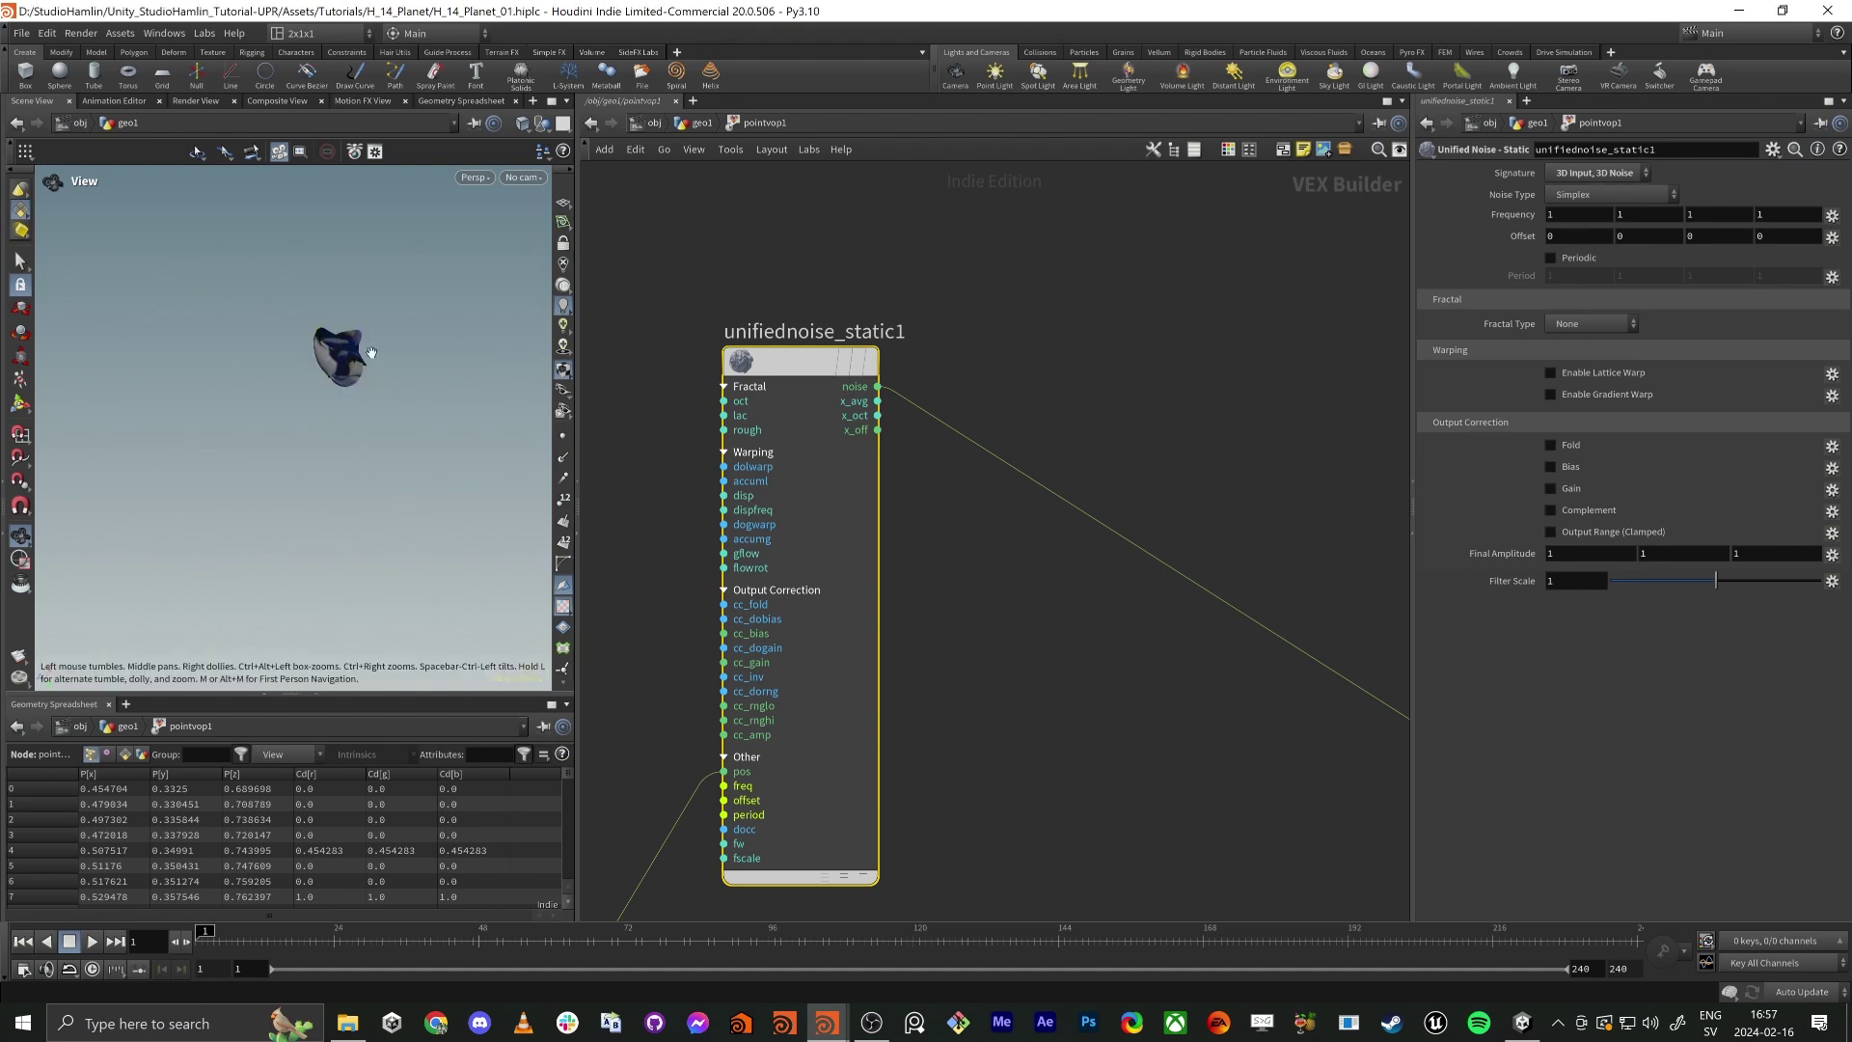
pyautogui.click(1597, 174)
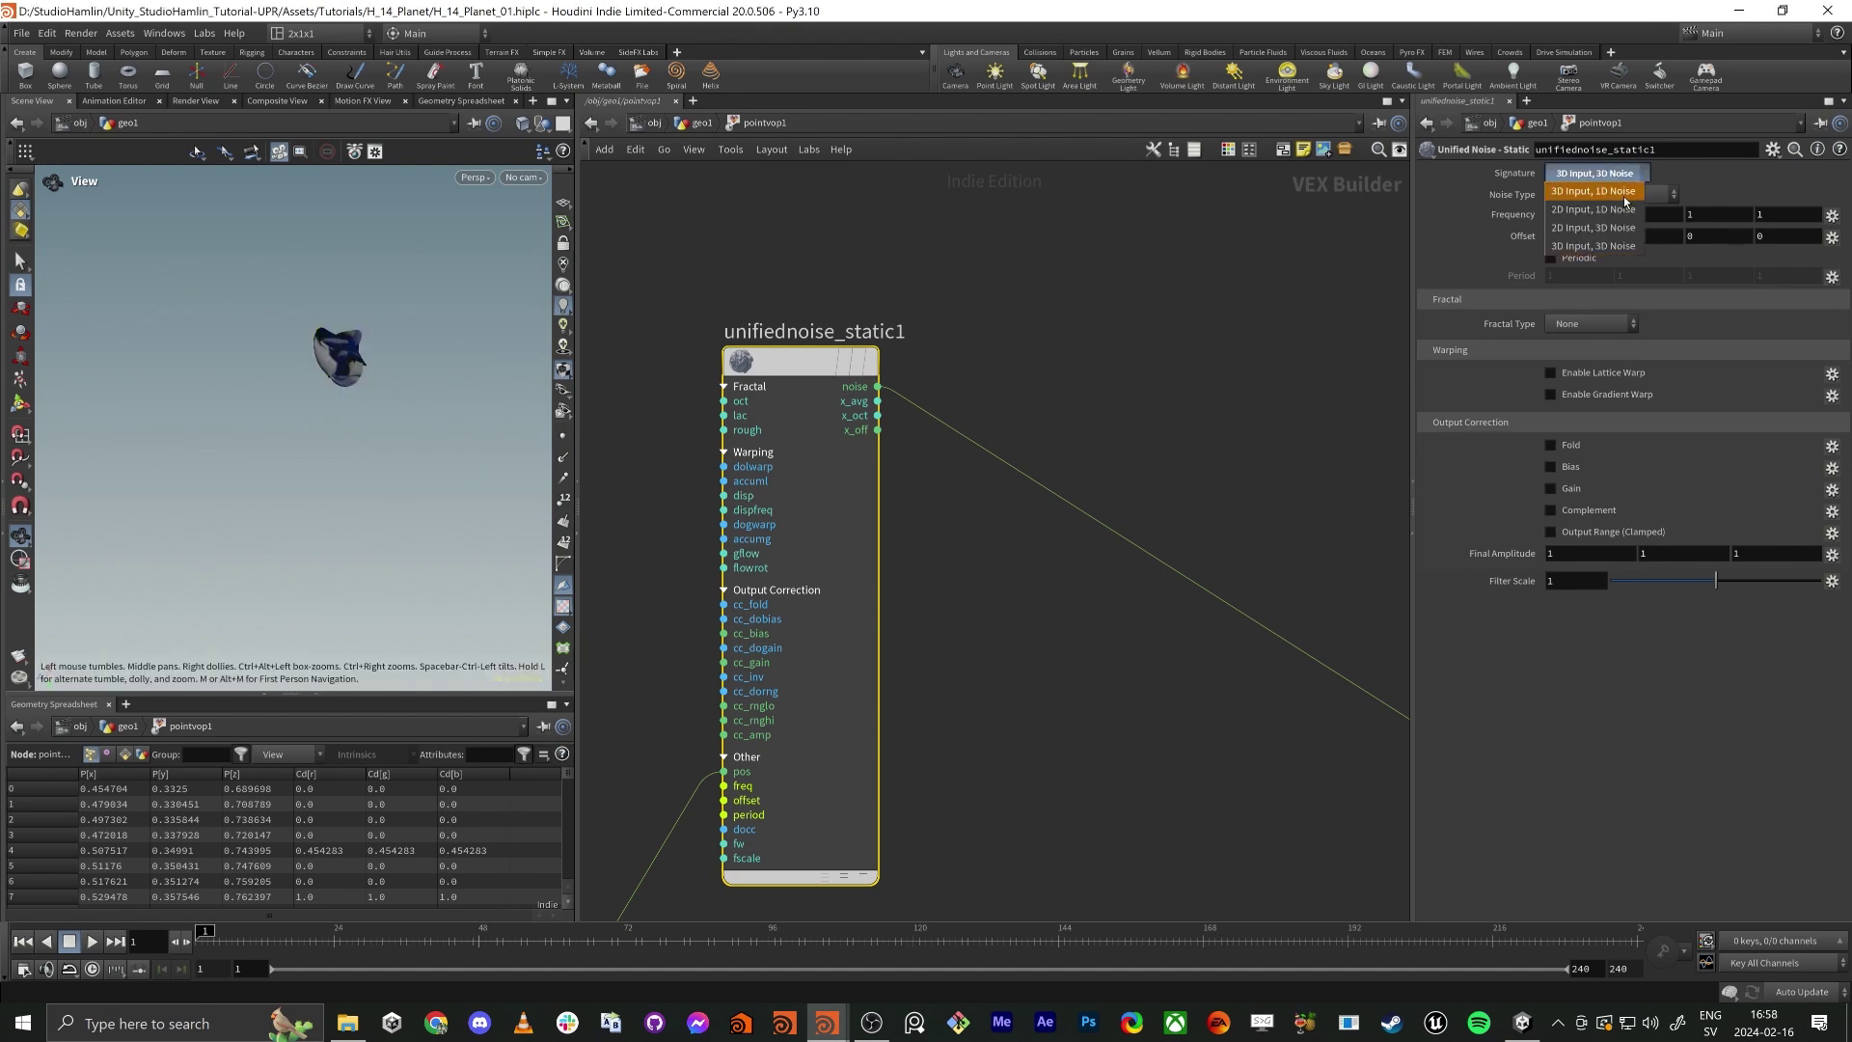
pyautogui.click(1628, 193)
pyautogui.scroll(-5, 1006, 664)
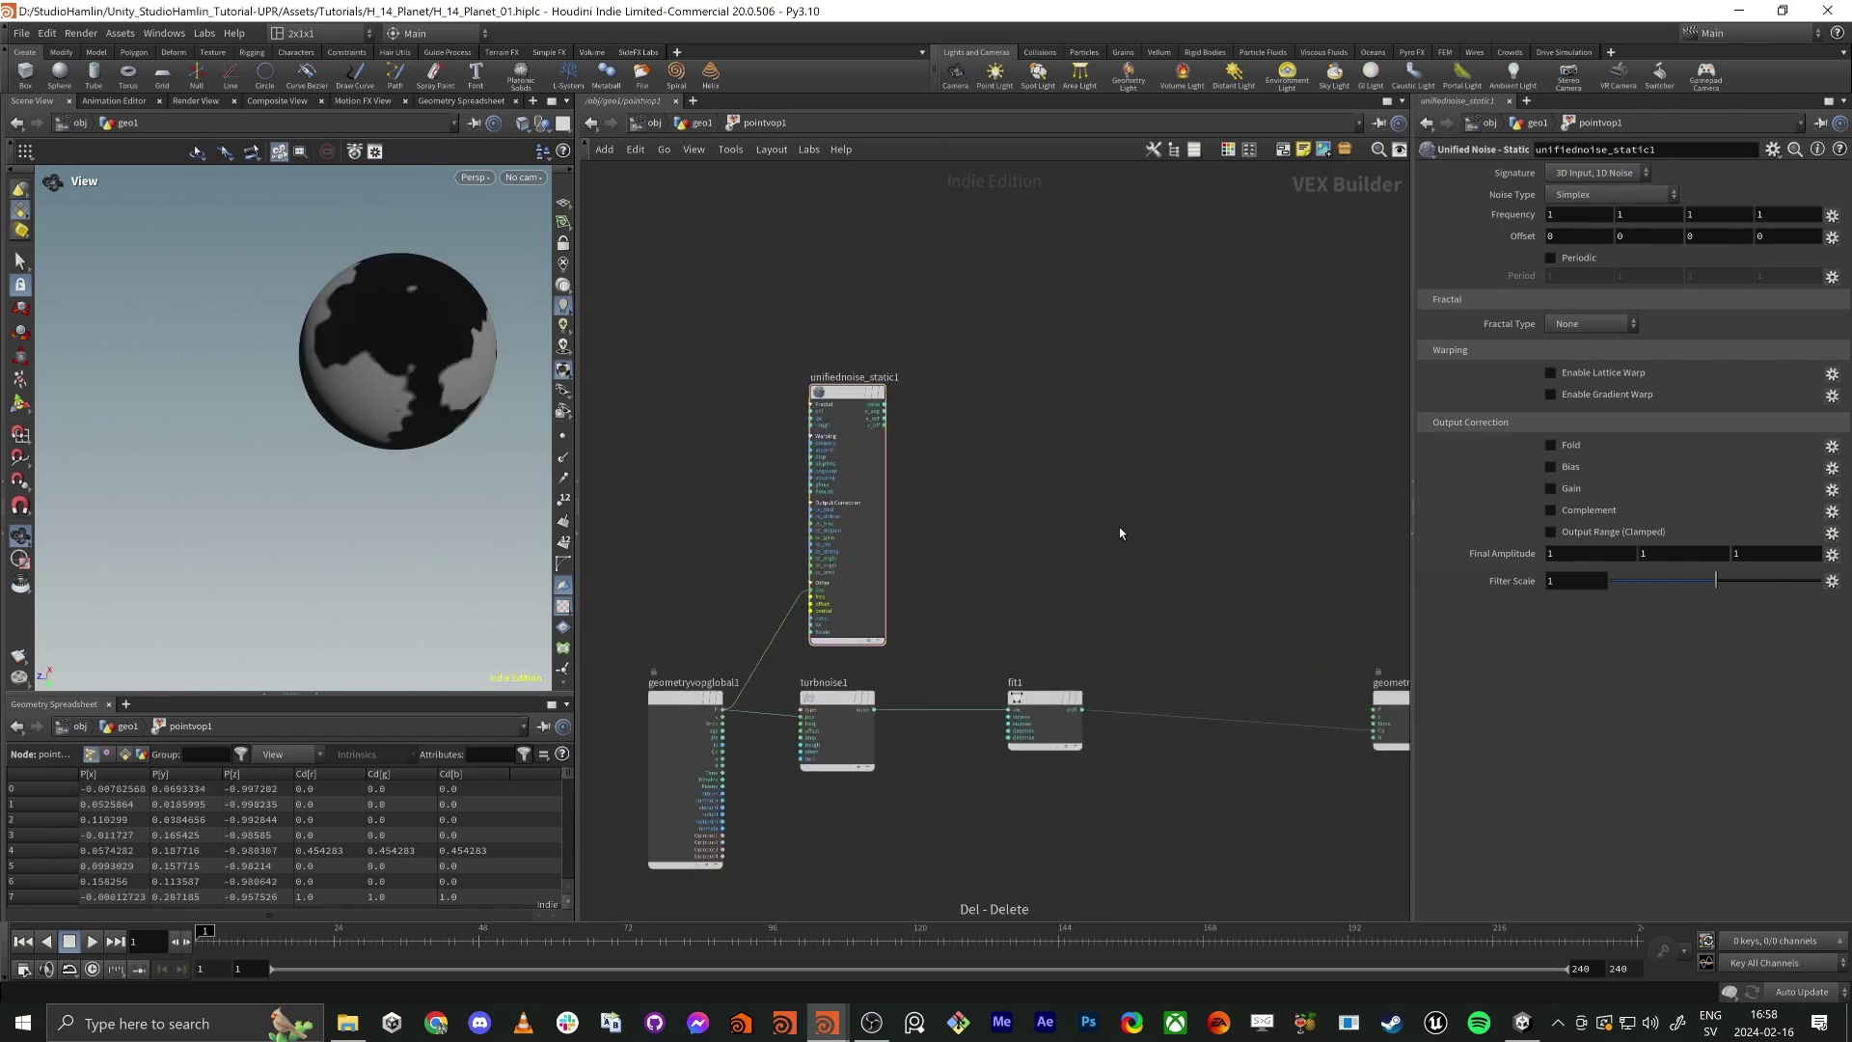
# Add a Displace Along Normal node to the right of the Unified Noise node.
pyautogui.press('Tab')
pyautogui.write('dis')
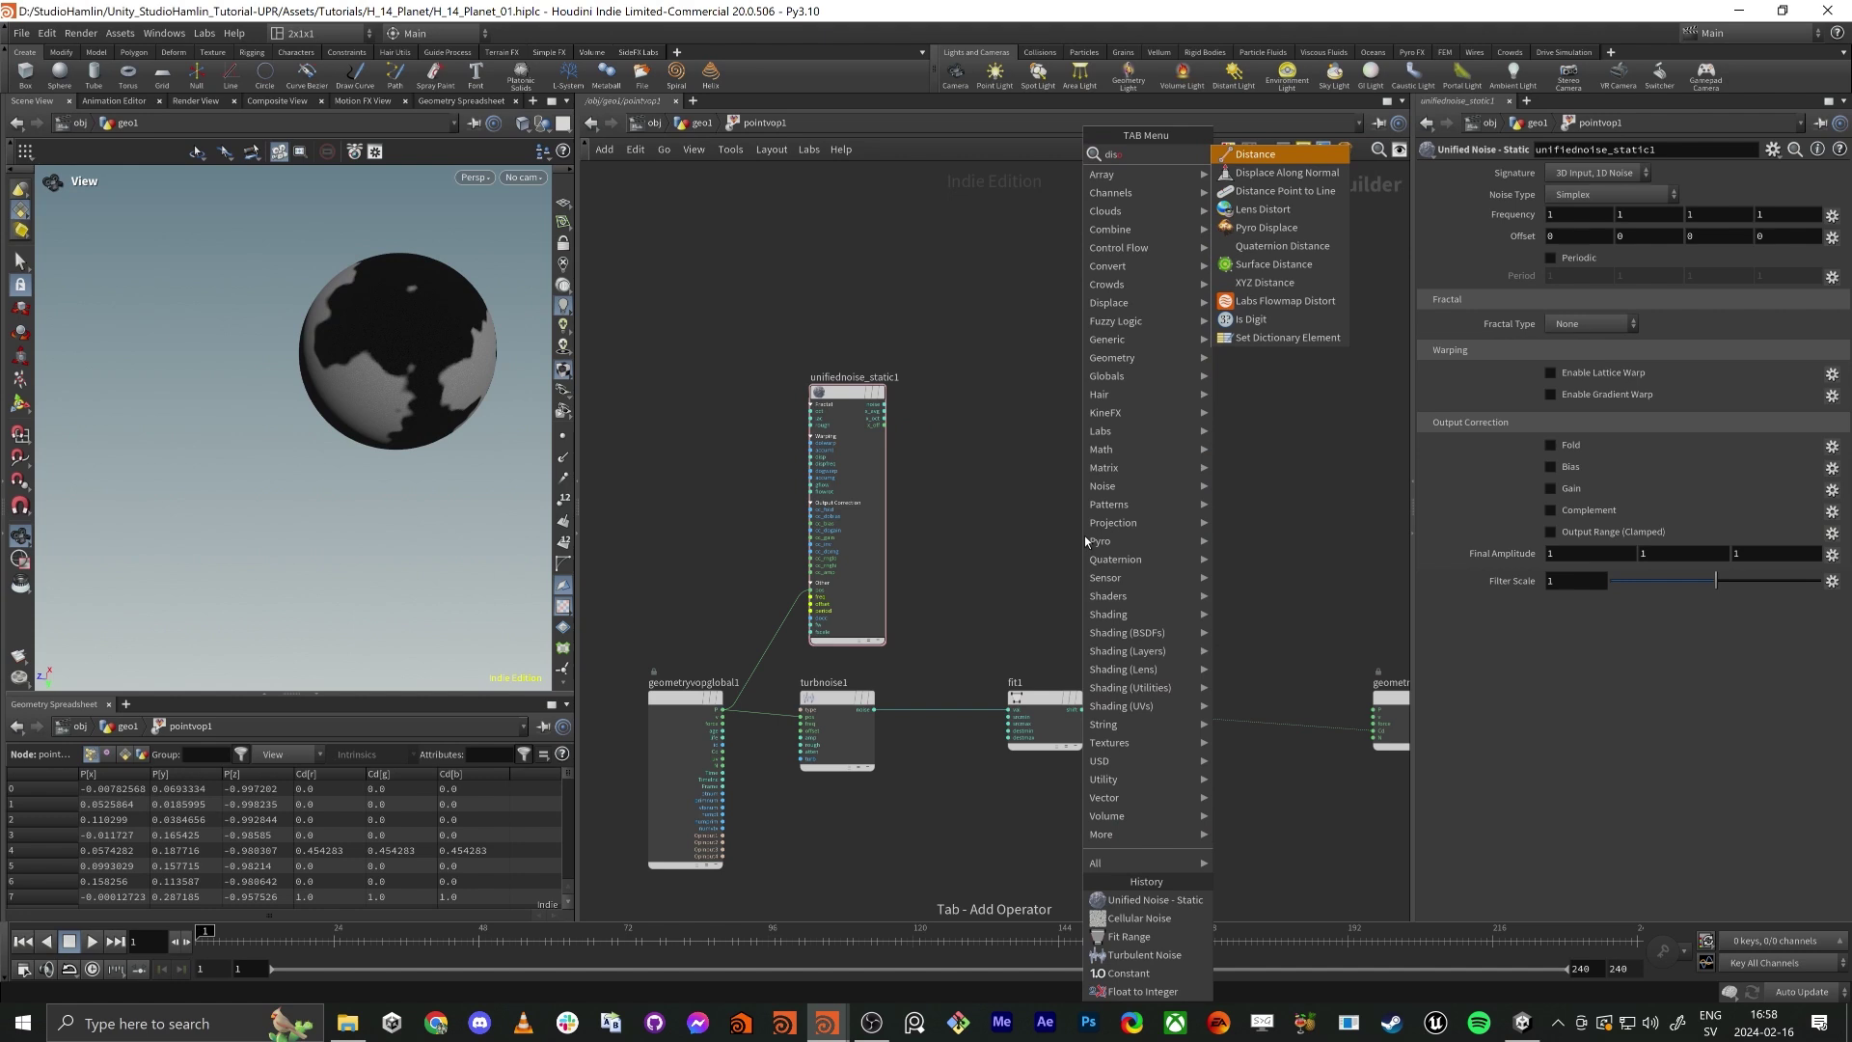
pyautogui.press('Down')
pyautogui.press('Return')
pyautogui.click(1084, 536)
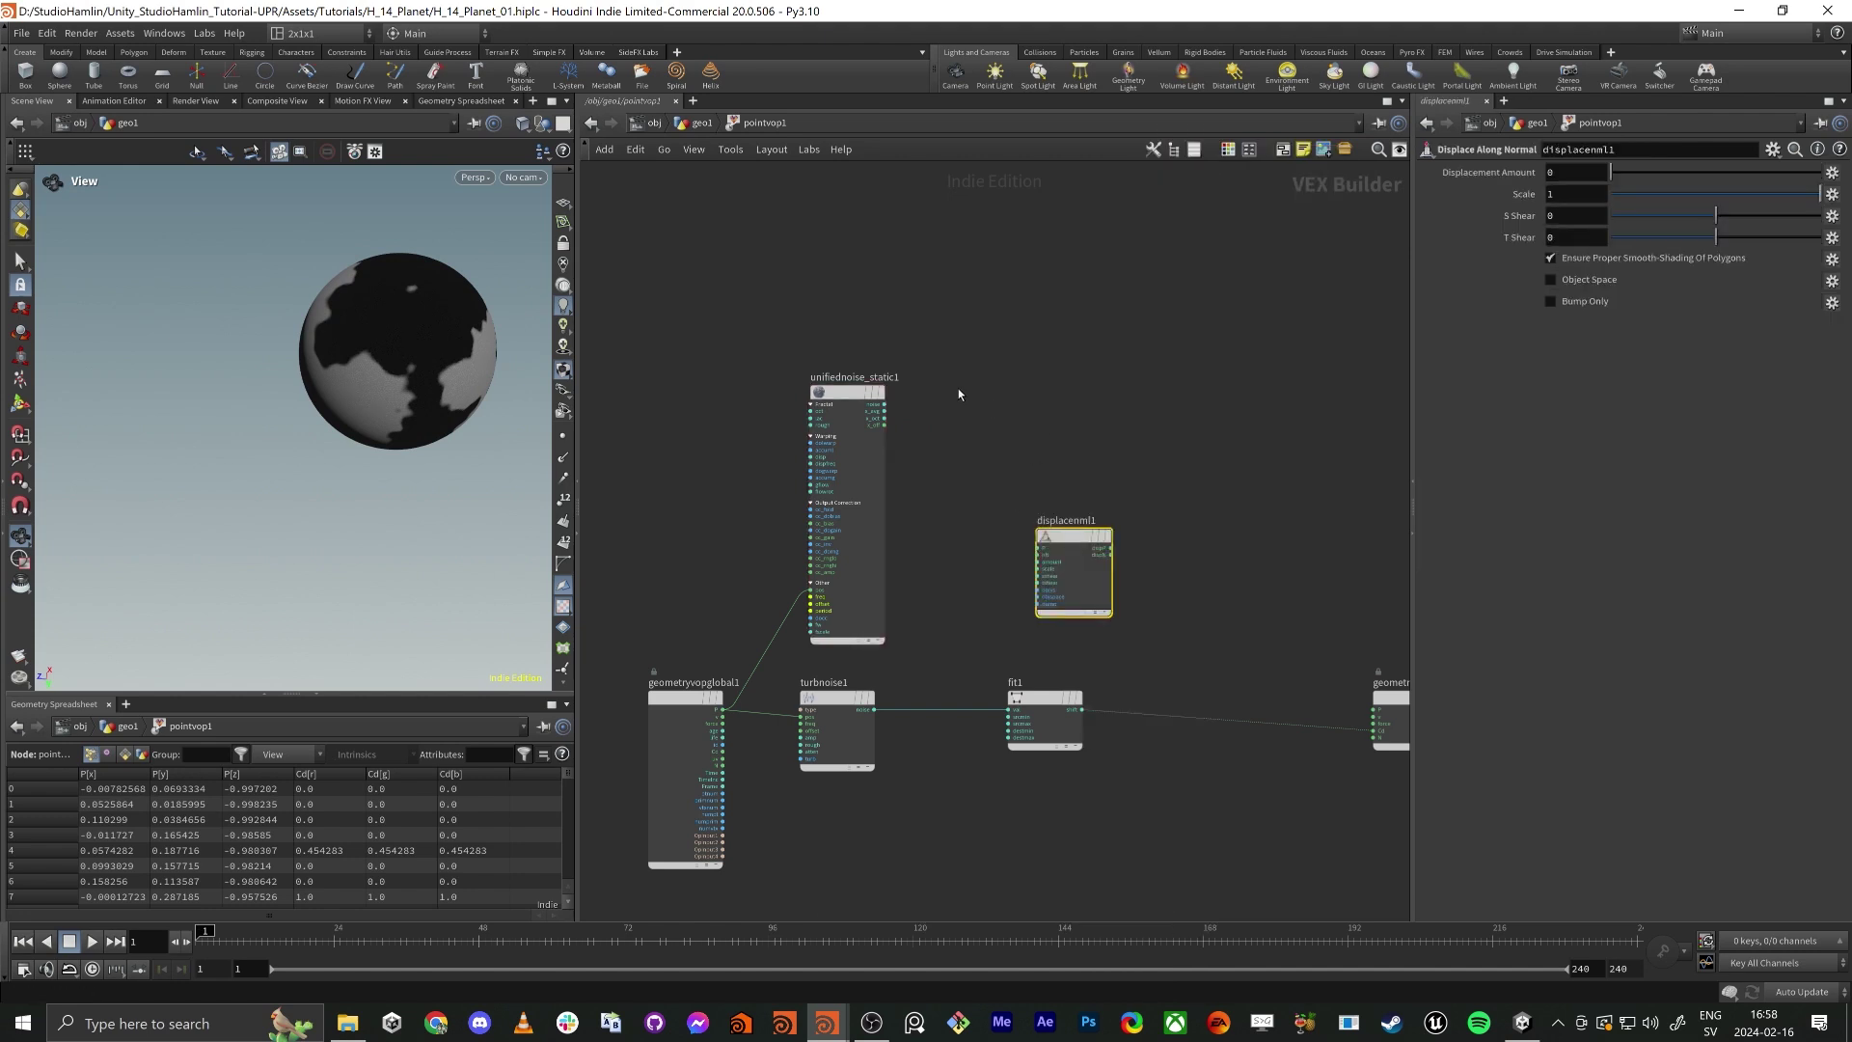
# Wire the Unified Noise's noise output into the displacement node's amount, and its dispP into the geometry output's P.
pyautogui.scroll(3, 926, 405)
pyautogui.click(790, 361)
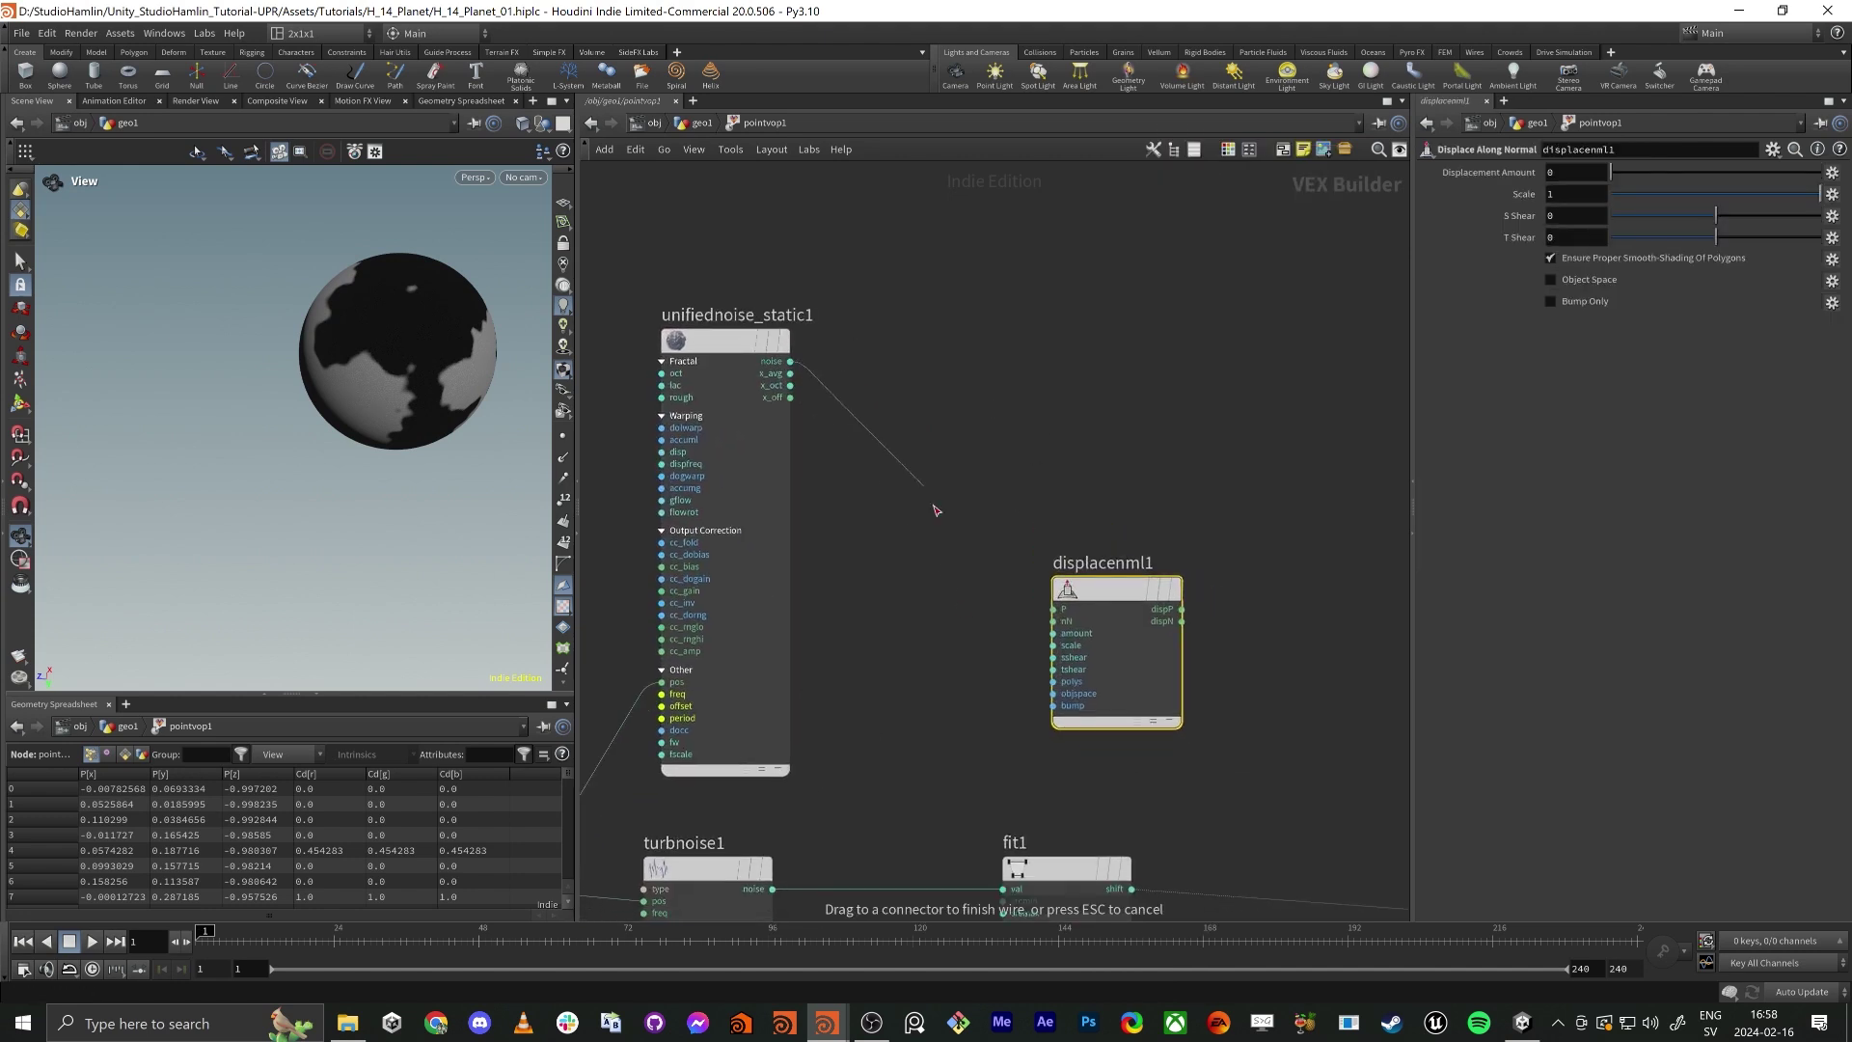
pyautogui.click(1059, 634)
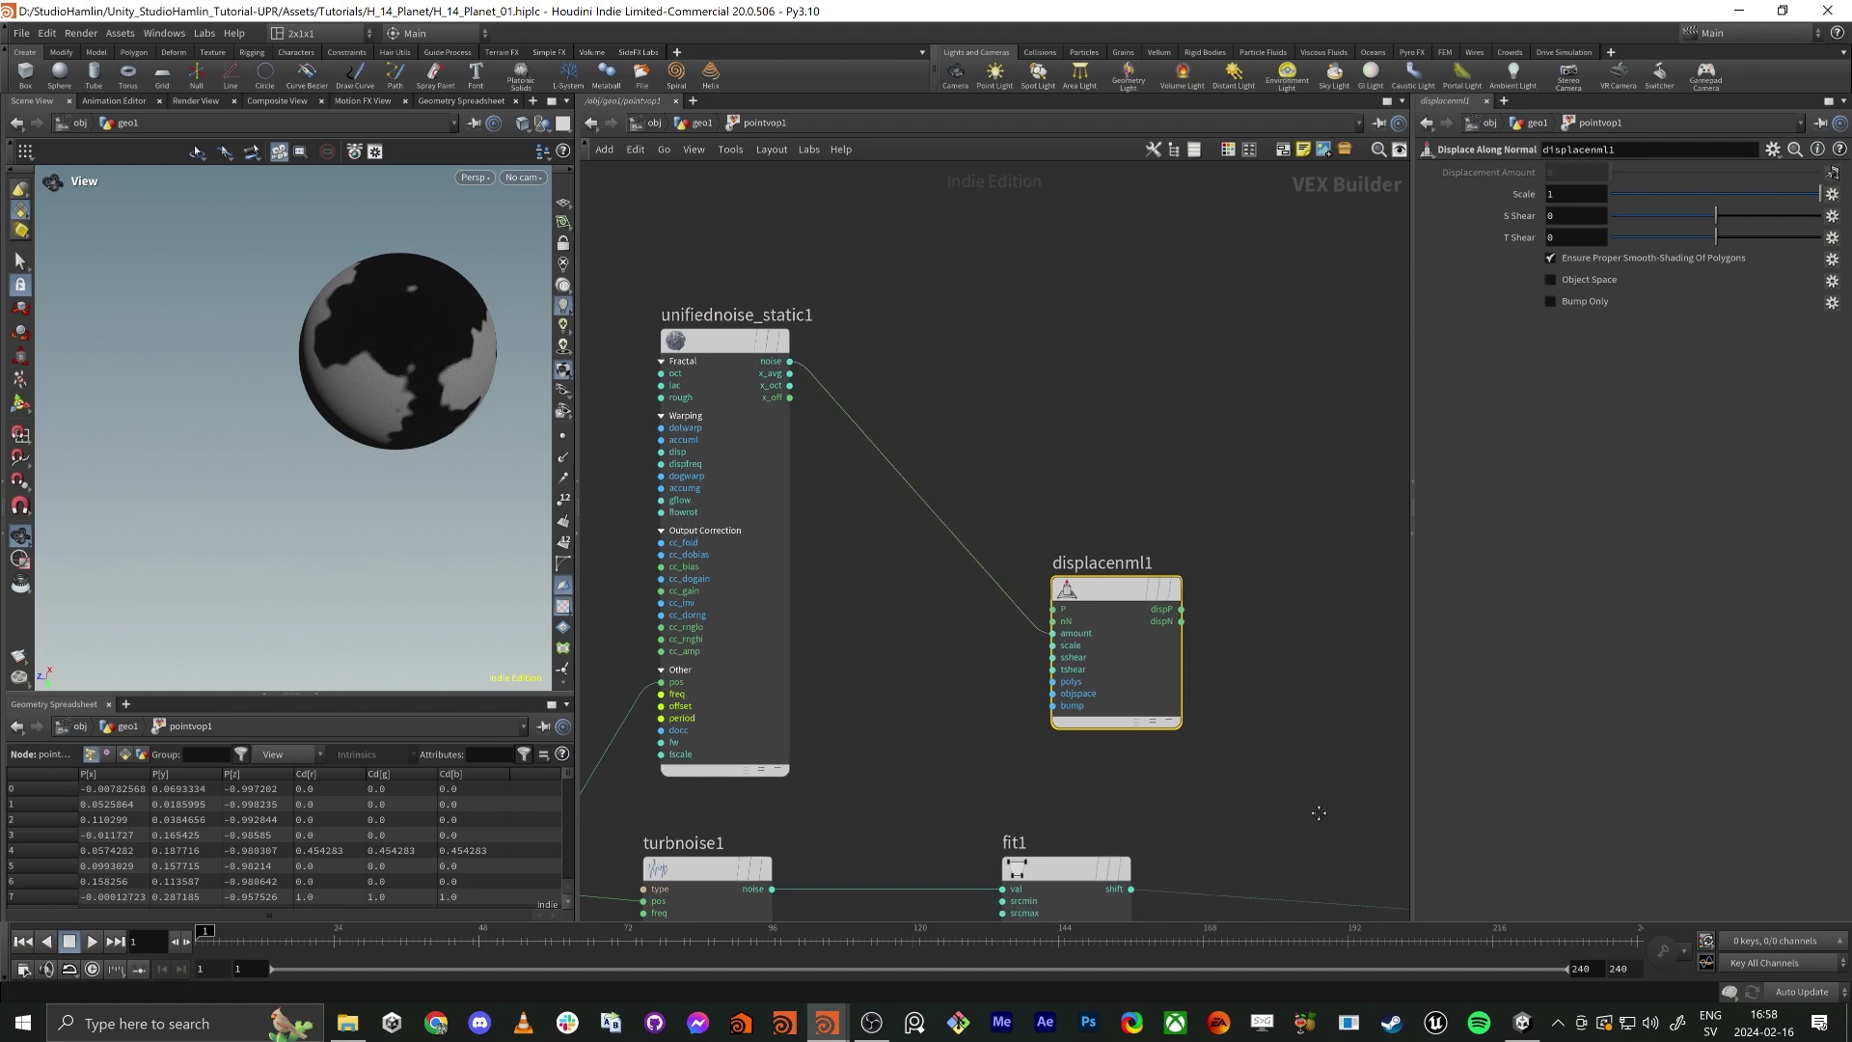
pyautogui.press('h')
pyautogui.click(968, 444)
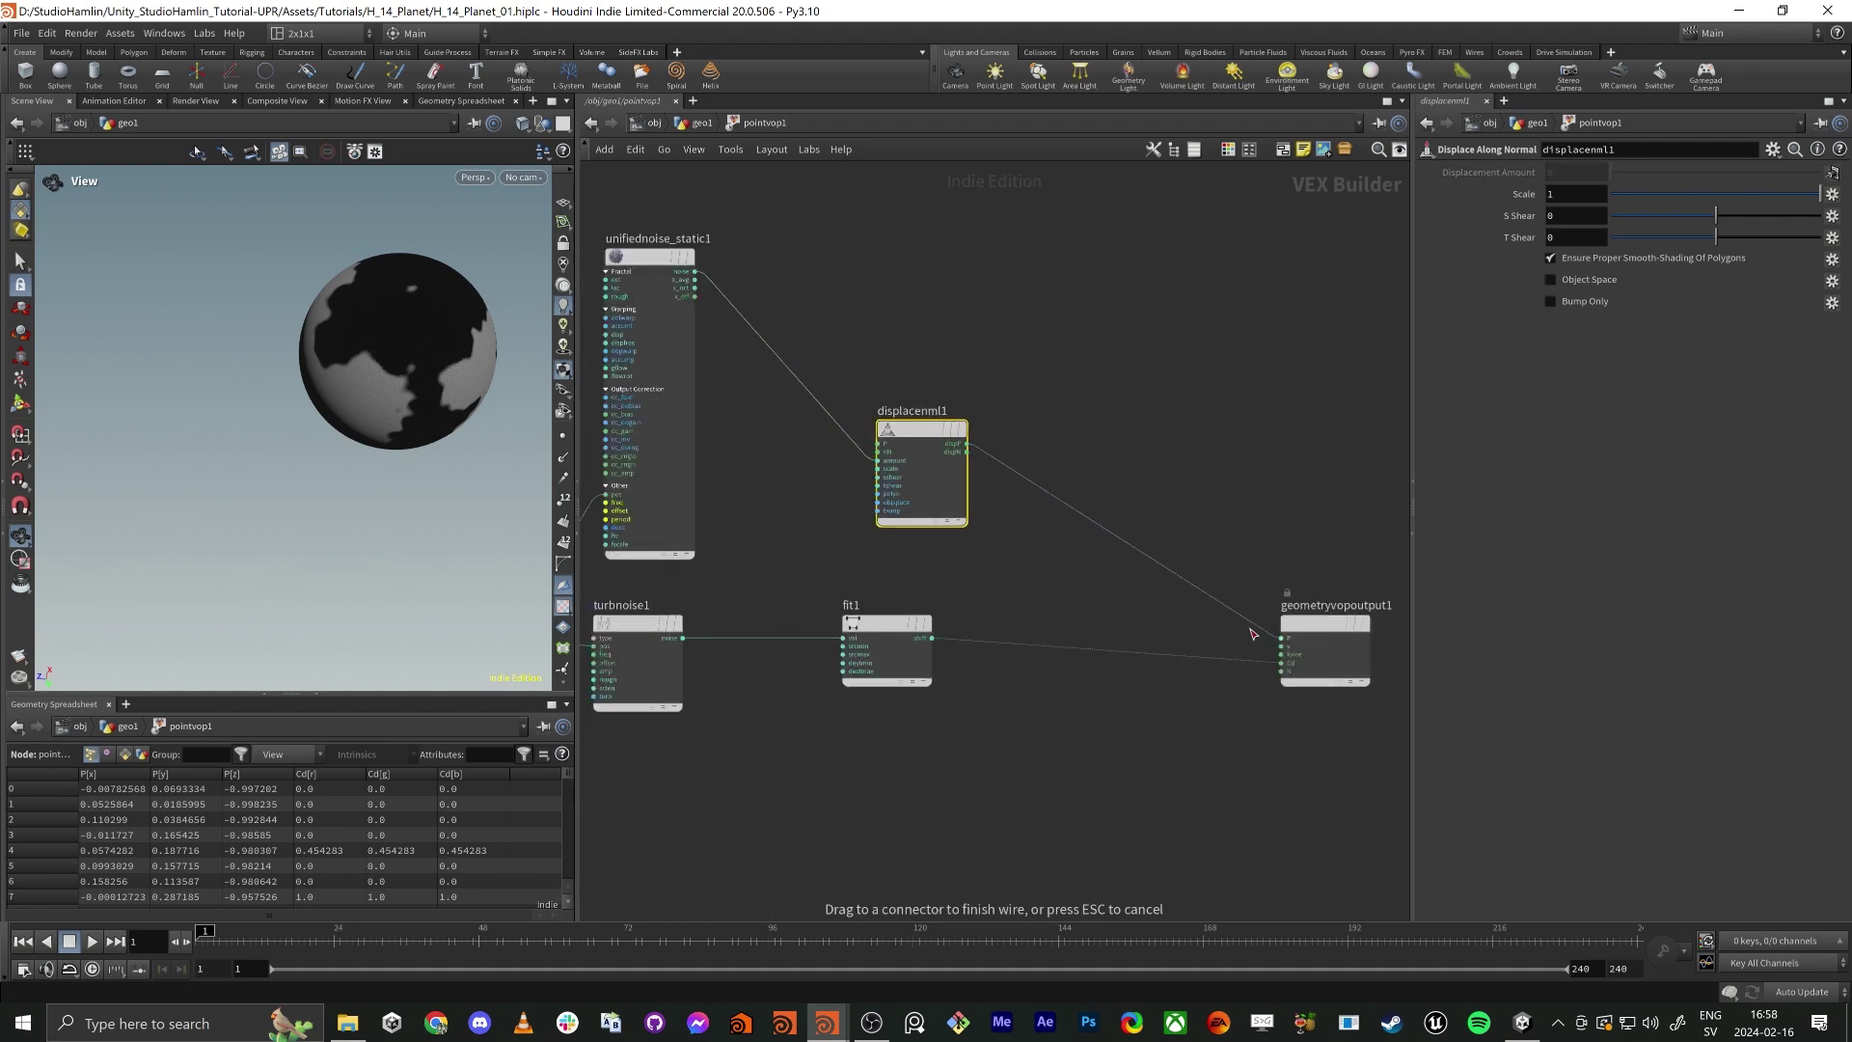
pyautogui.moveTo(932, 435); pyautogui.dragTo(1000, 429)
pyautogui.moveTo(328, 405)
pyautogui.mouseDown()
pyautogui.moveTo(306, 396)
pyautogui.moveTo(341, 350)
pyautogui.moveTo(413, 352)
pyautogui.moveTo(331, 377)
pyautogui.mouseUp()
pyautogui.moveTo(788, 442); pyautogui.dragTo(957, 459, button='middle')
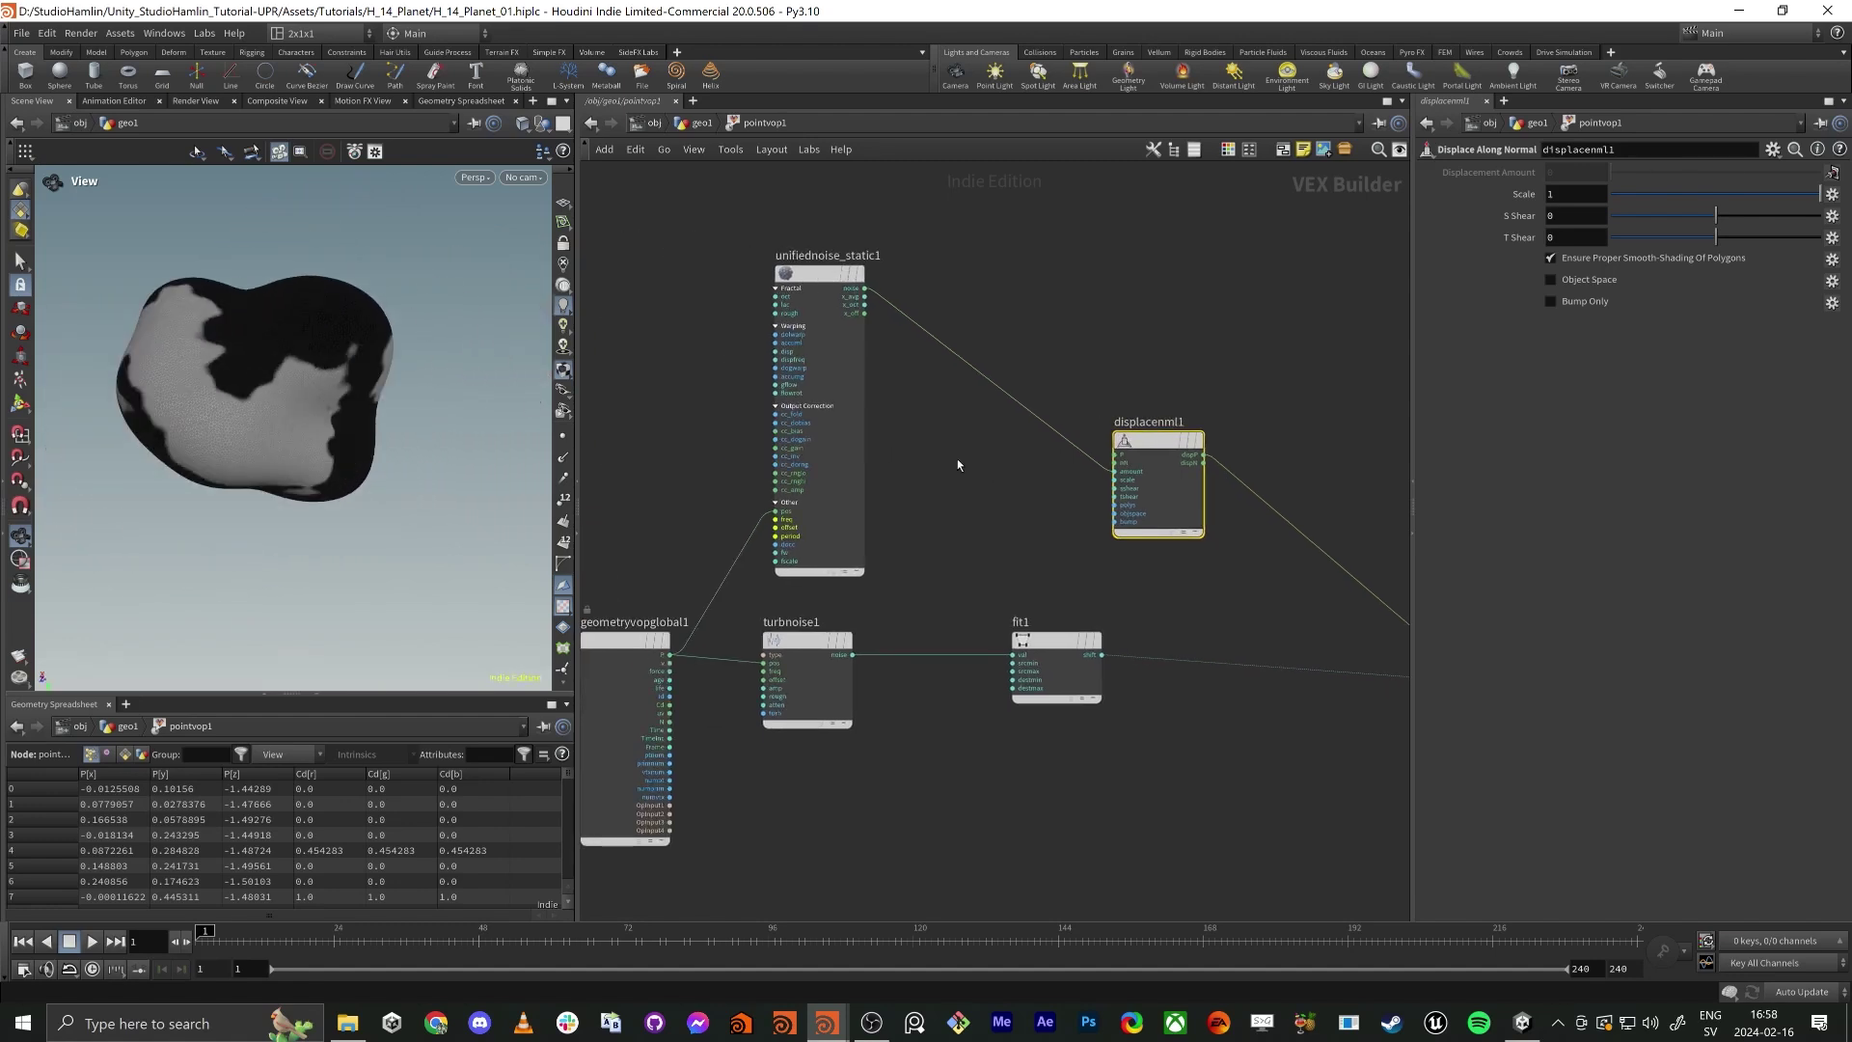
pyautogui.moveTo(282, 432); pyautogui.dragTo(325, 390)
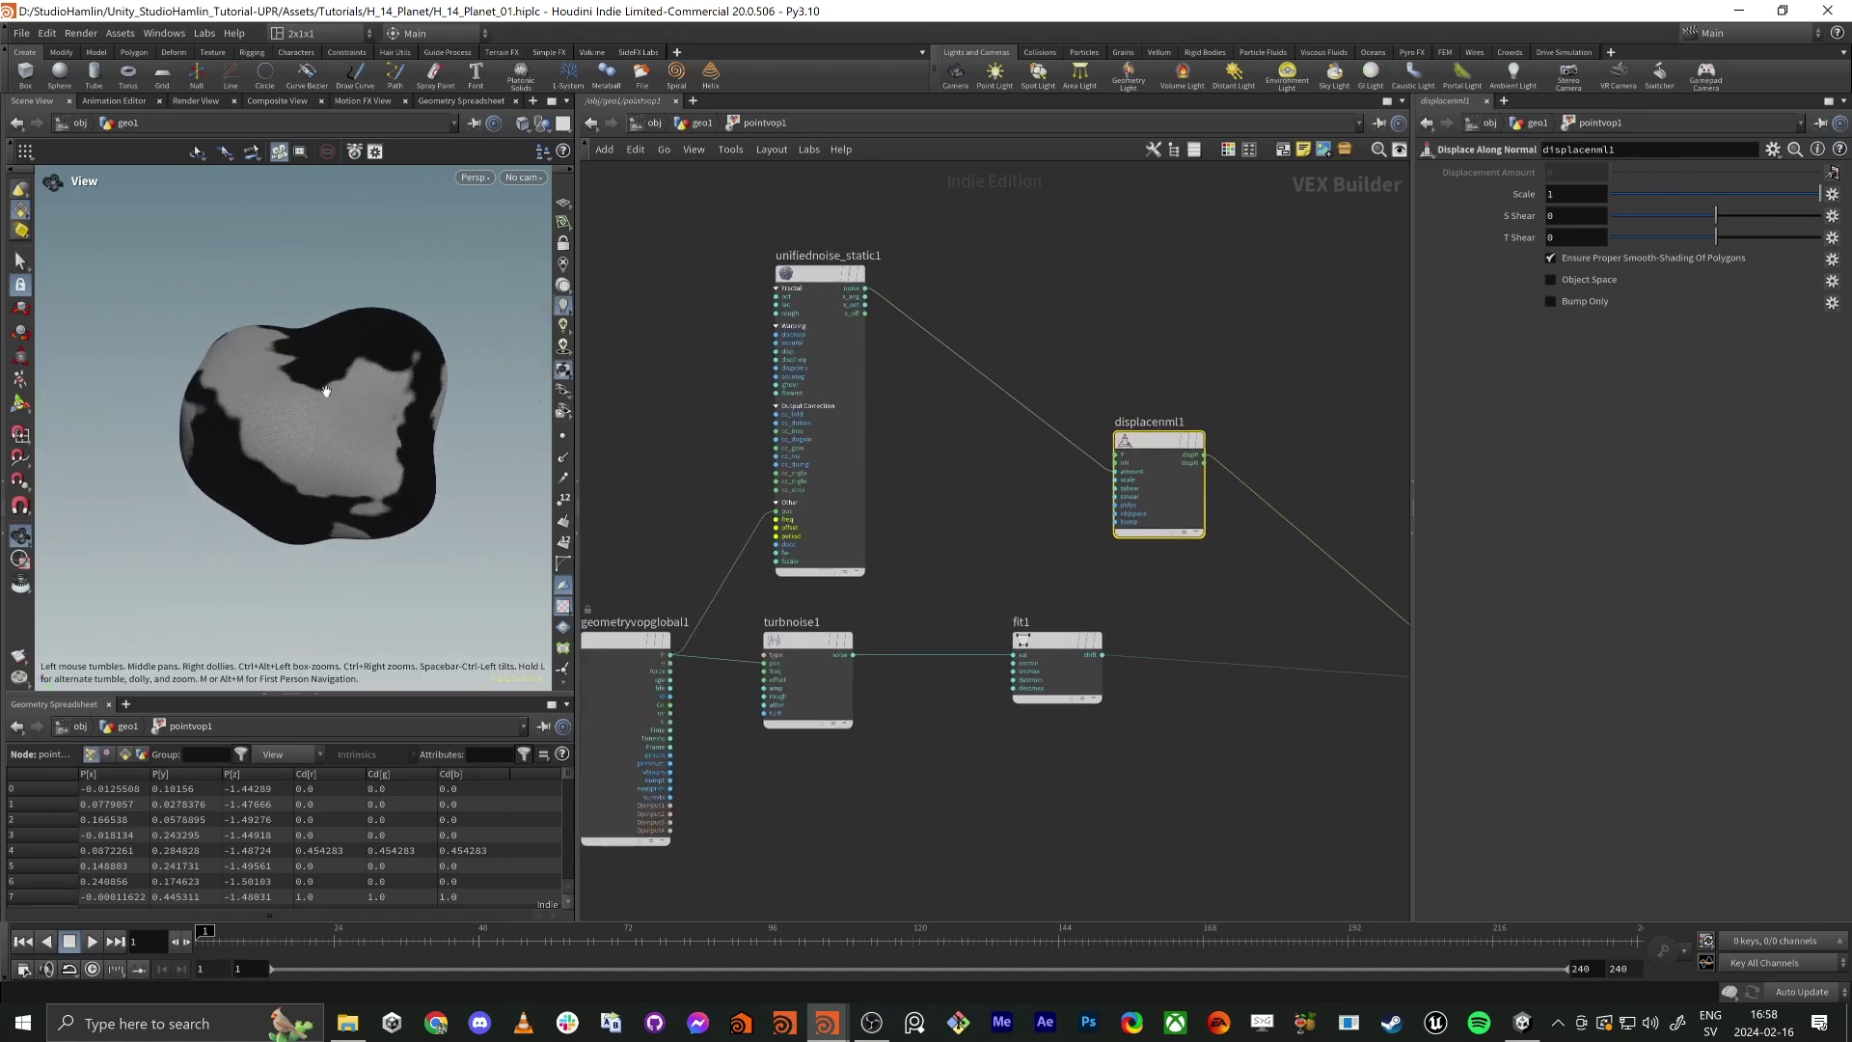
# Disconnect the Fit node's shift output from the geometry output's Cd to inspect the uncoloured displaced shape.
pyautogui.click(849, 314)
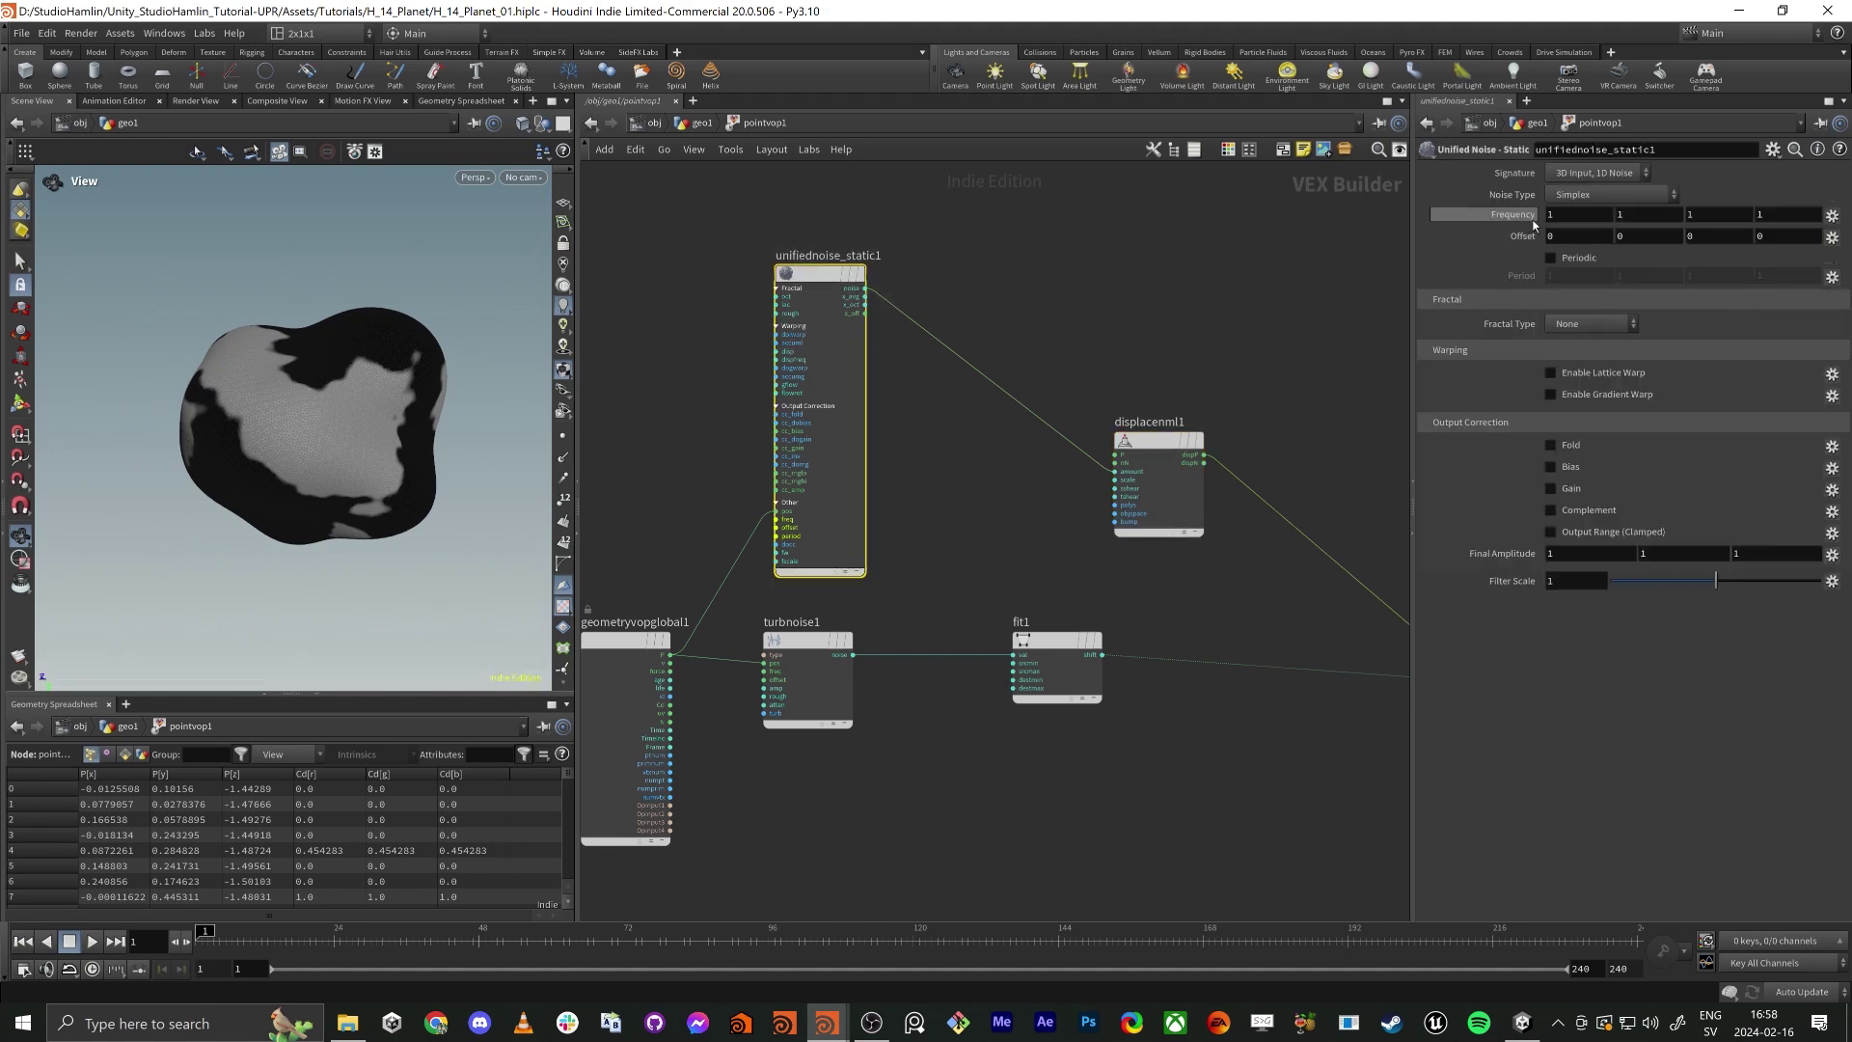
pyautogui.moveTo(1213, 631); pyautogui.dragTo(1138, 589, button='middle')
pyautogui.click(1196, 637)
pyautogui.press('Delete')
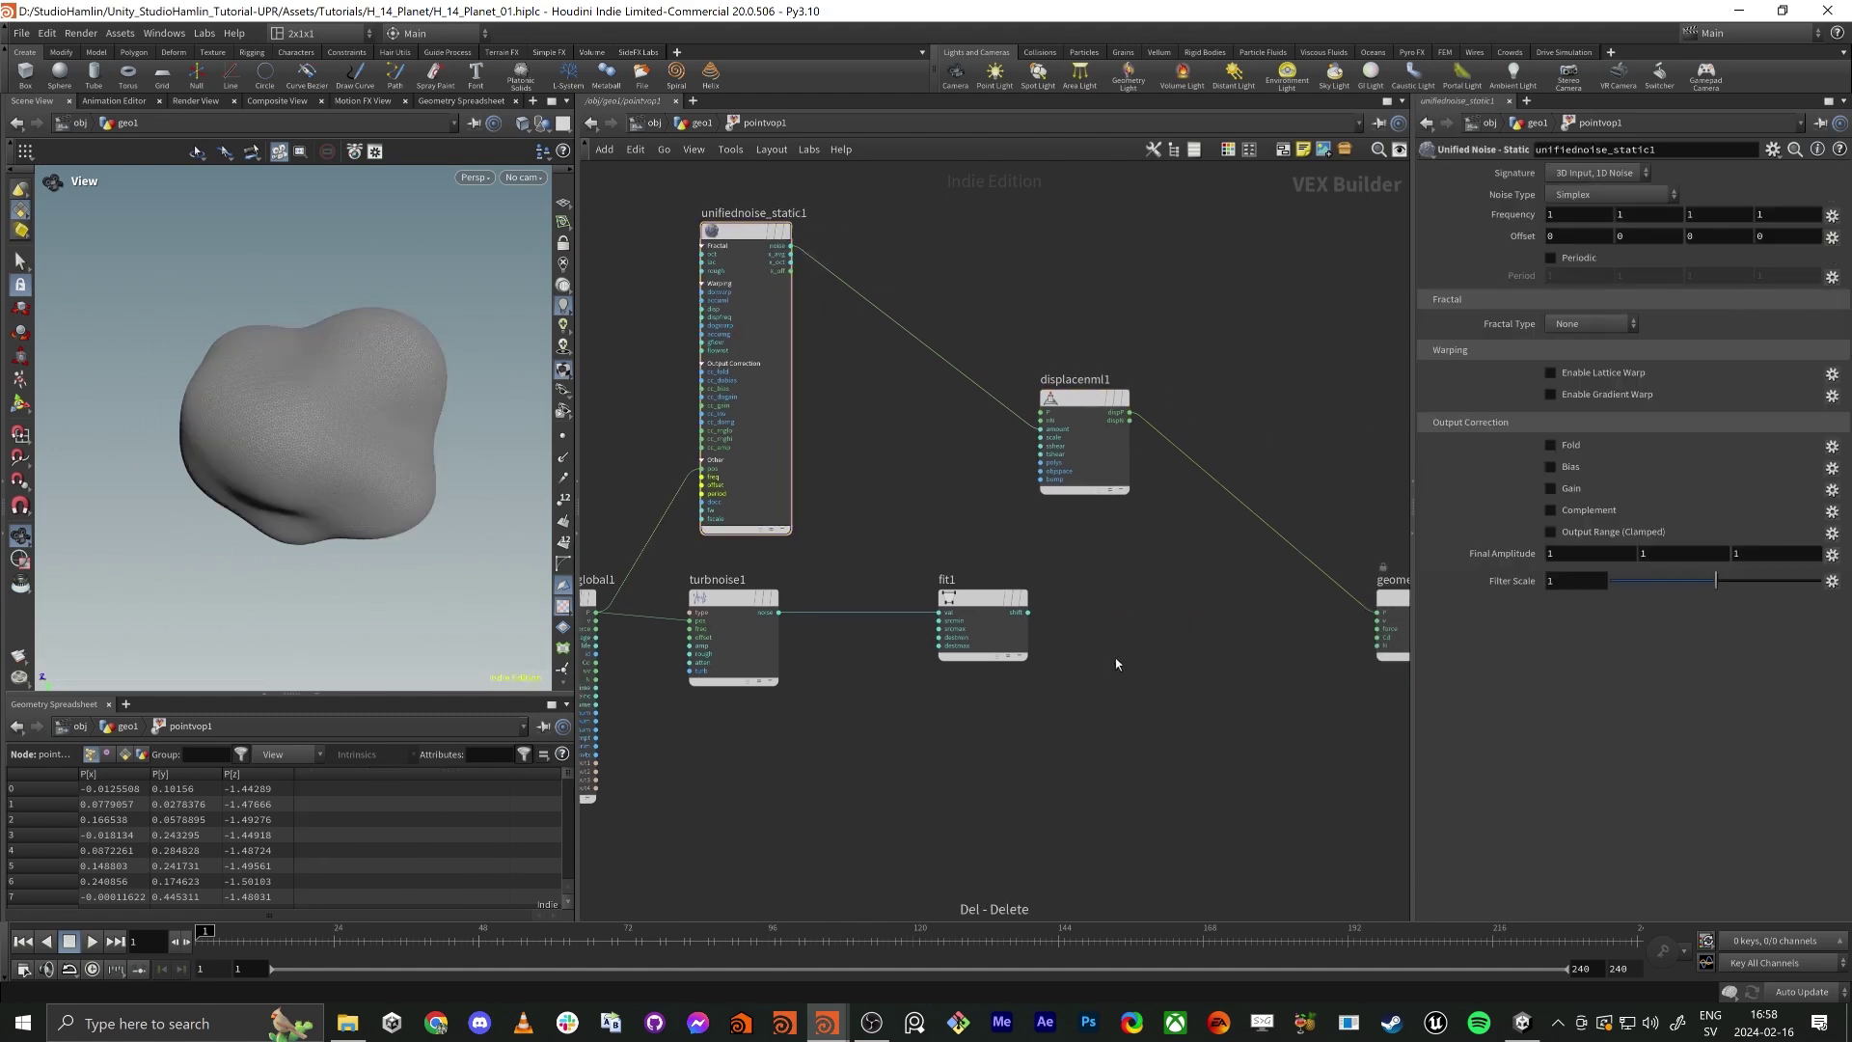
pyautogui.moveTo(912, 363); pyautogui.dragTo(1055, 436, button='middle')
pyautogui.moveTo(747, 255); pyautogui.dragTo(966, 334)
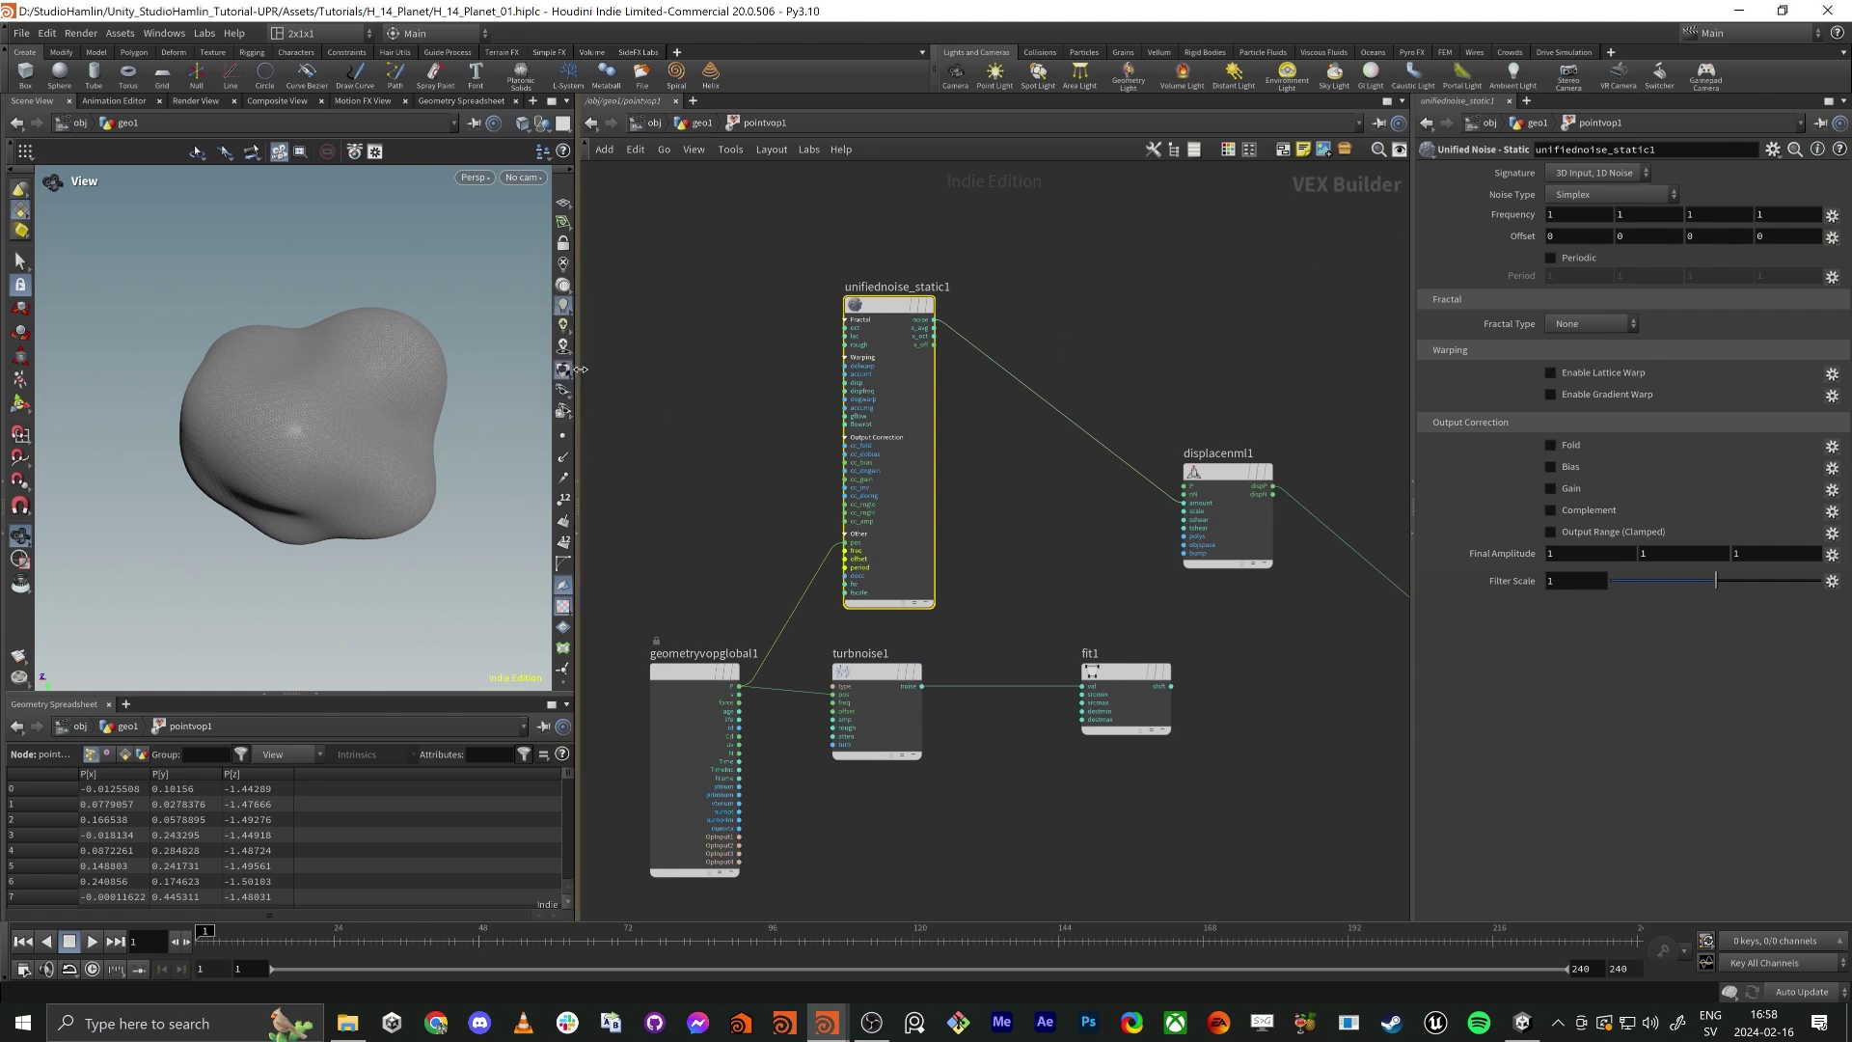
pyautogui.rightClick(563, 306)
pyautogui.click(595, 369)
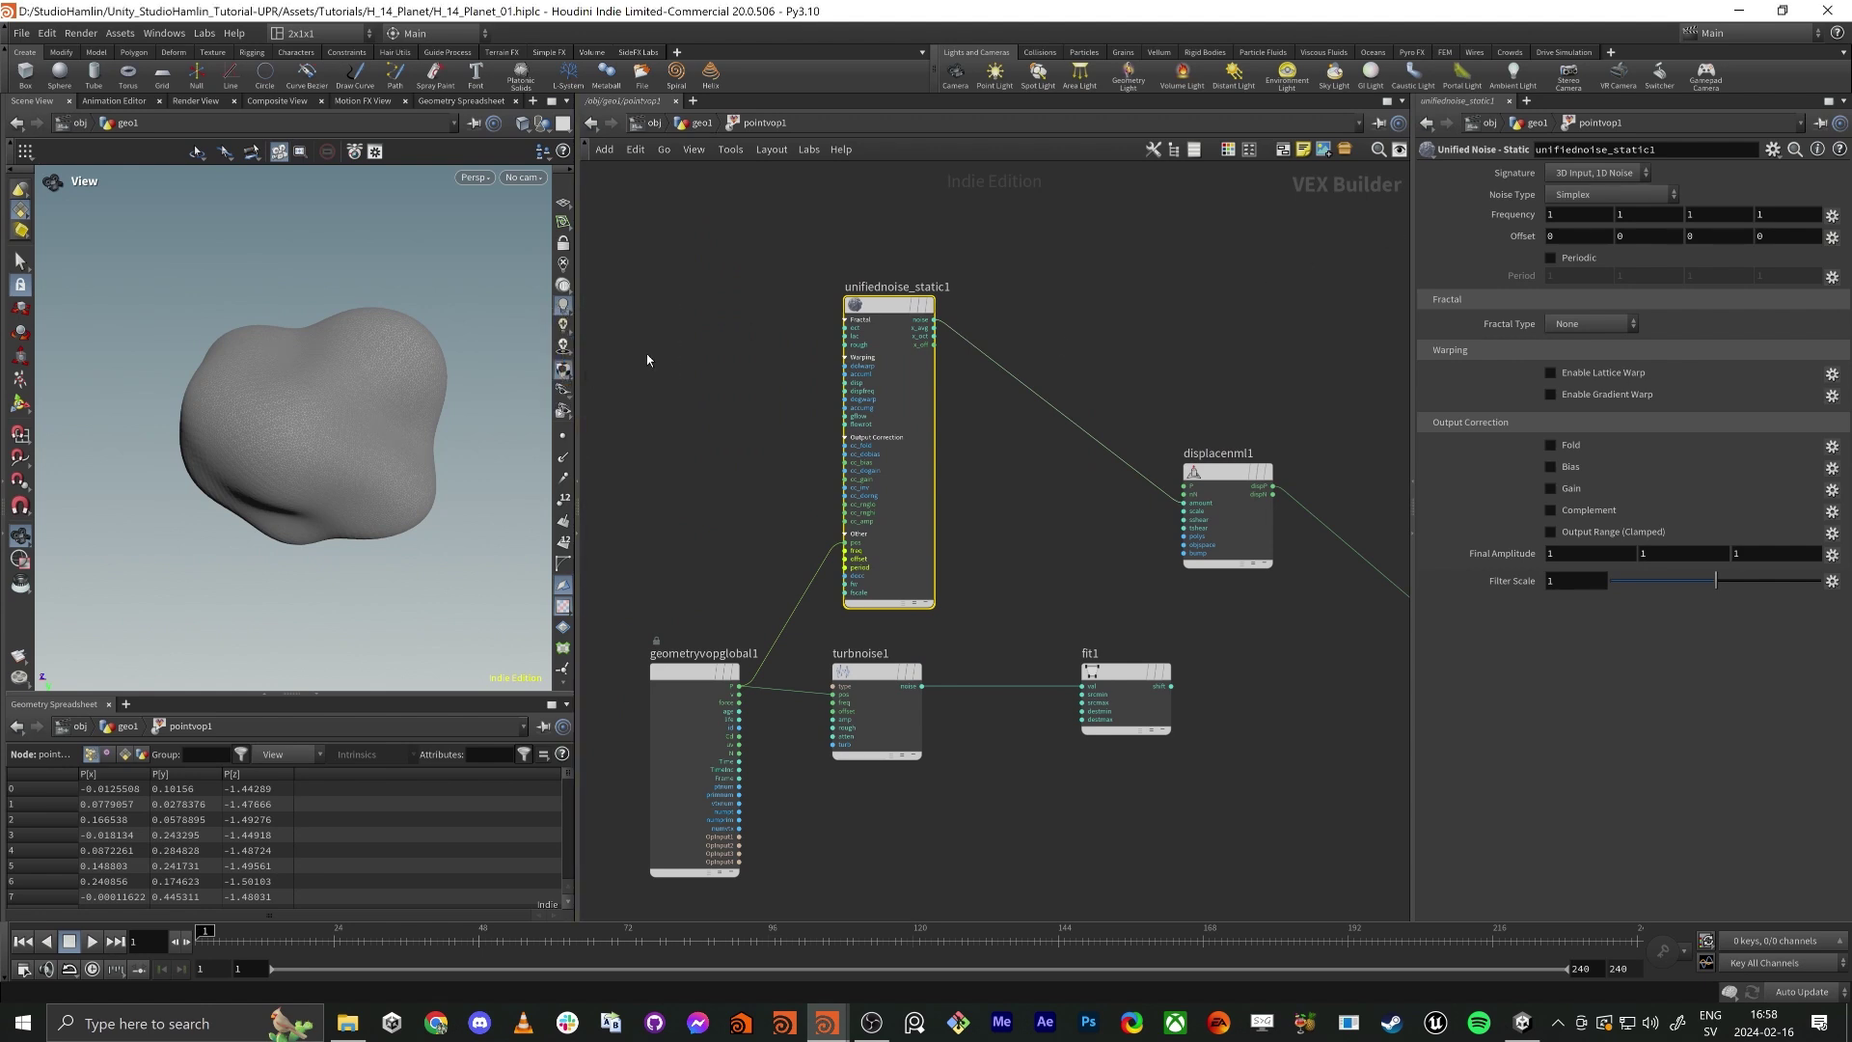
# Raise the Unified Noise's frequency to 3.4 on all components.
pyautogui.moveTo(987, 260); pyautogui.dragTo(999, 295, button='middle')
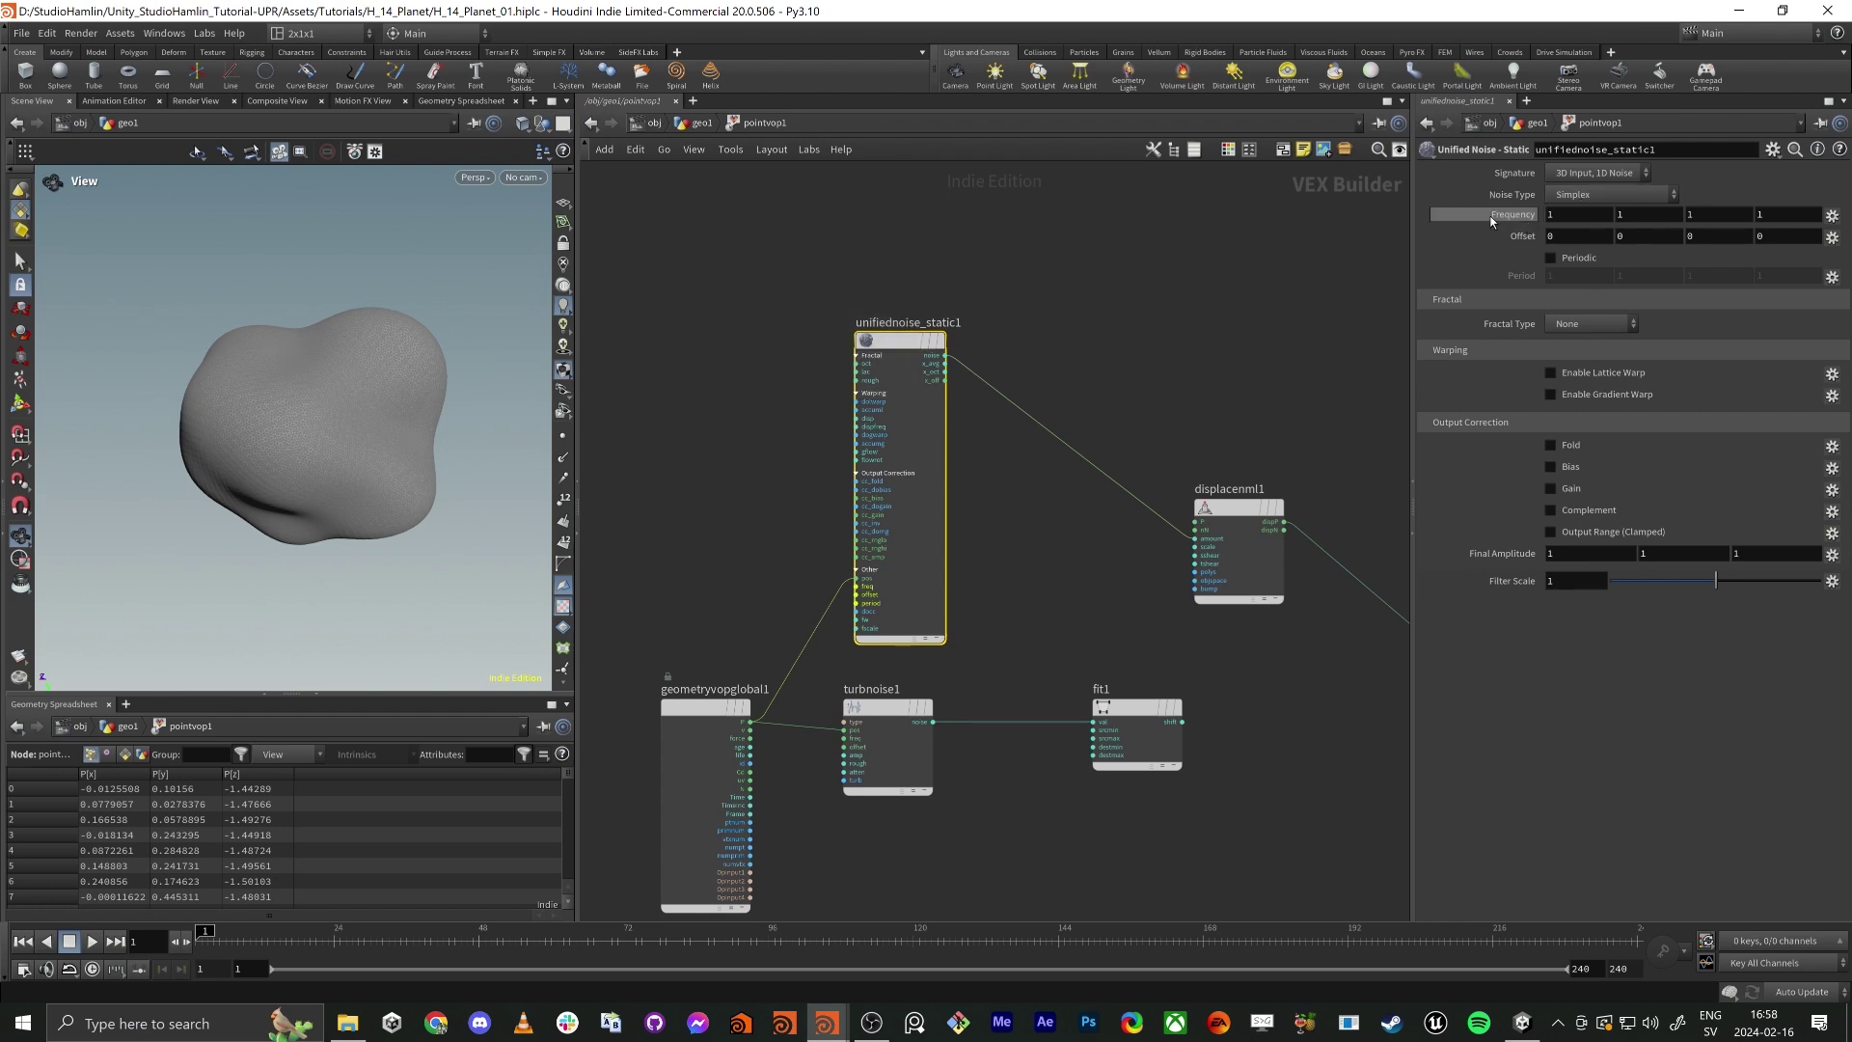
pyautogui.moveTo(1491, 221); pyautogui.dragTo(1697, 215, button='middle')
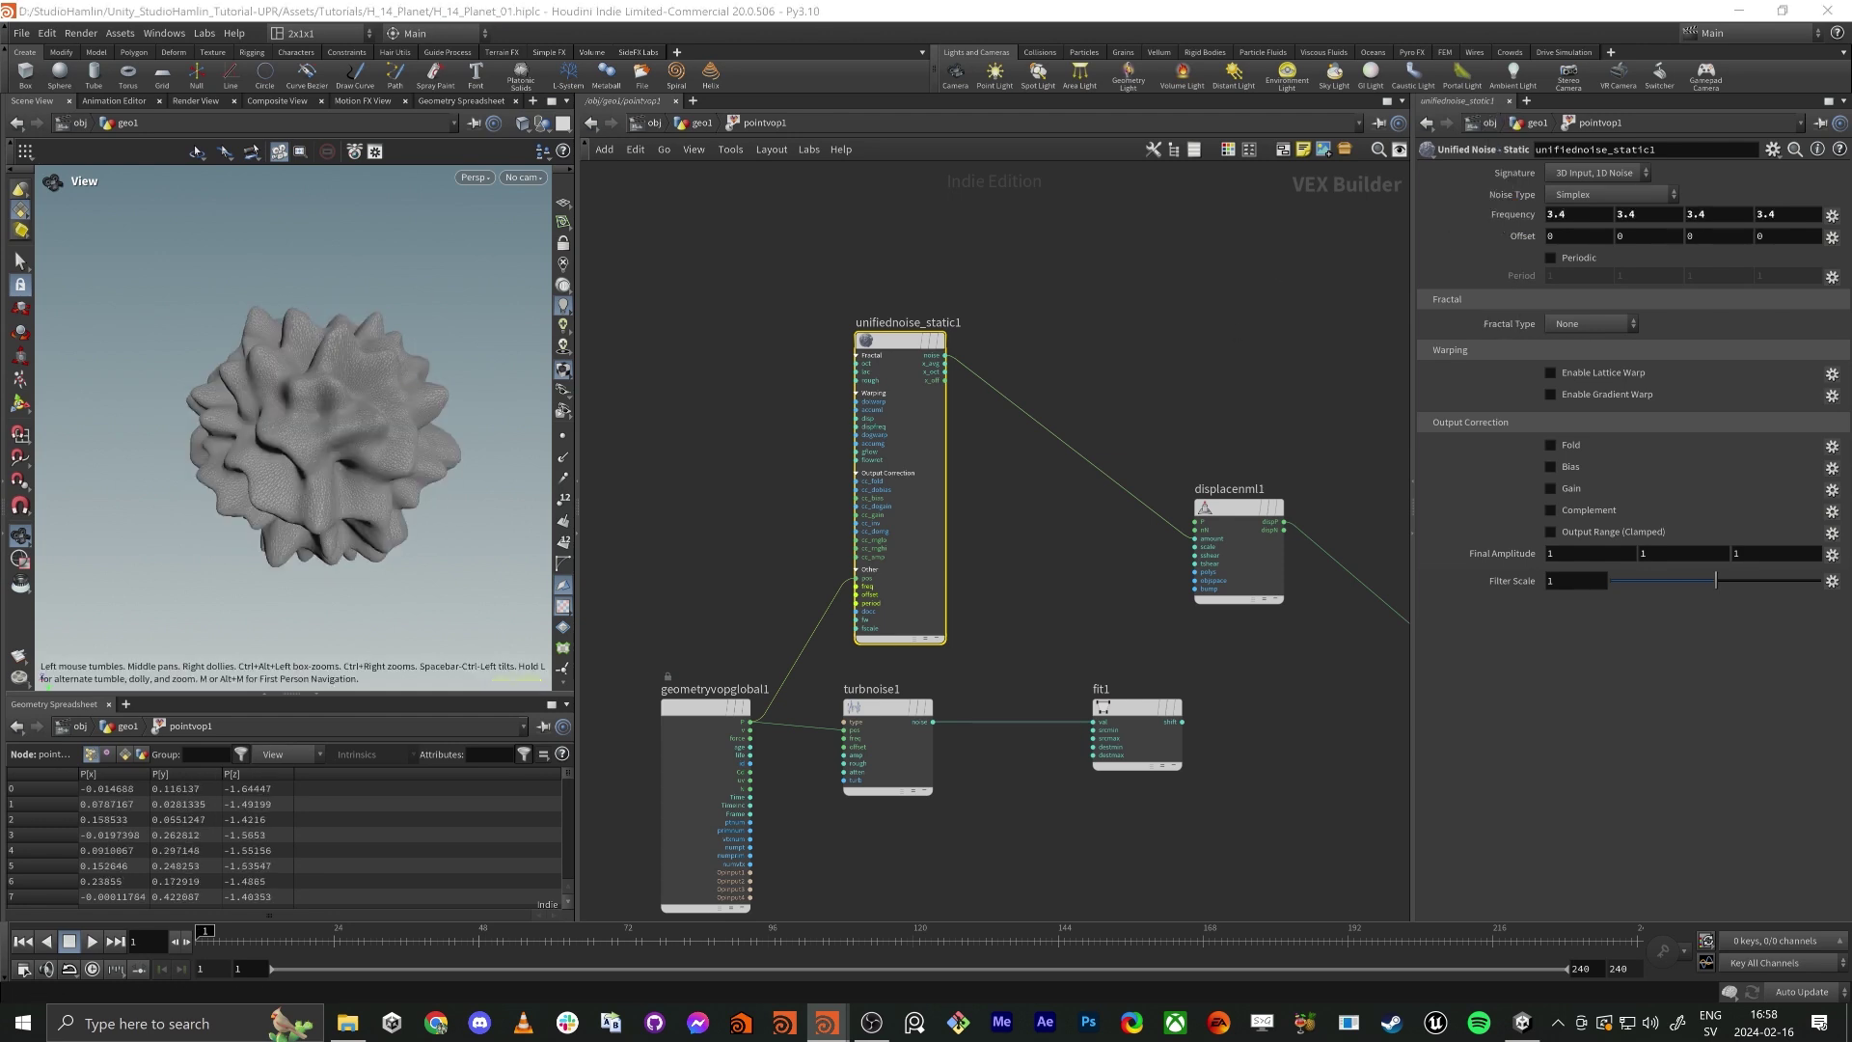
# Compare the noise types offered by the Unified Noise and the Turbulent Noise nodes.
pyautogui.click(1572, 196)
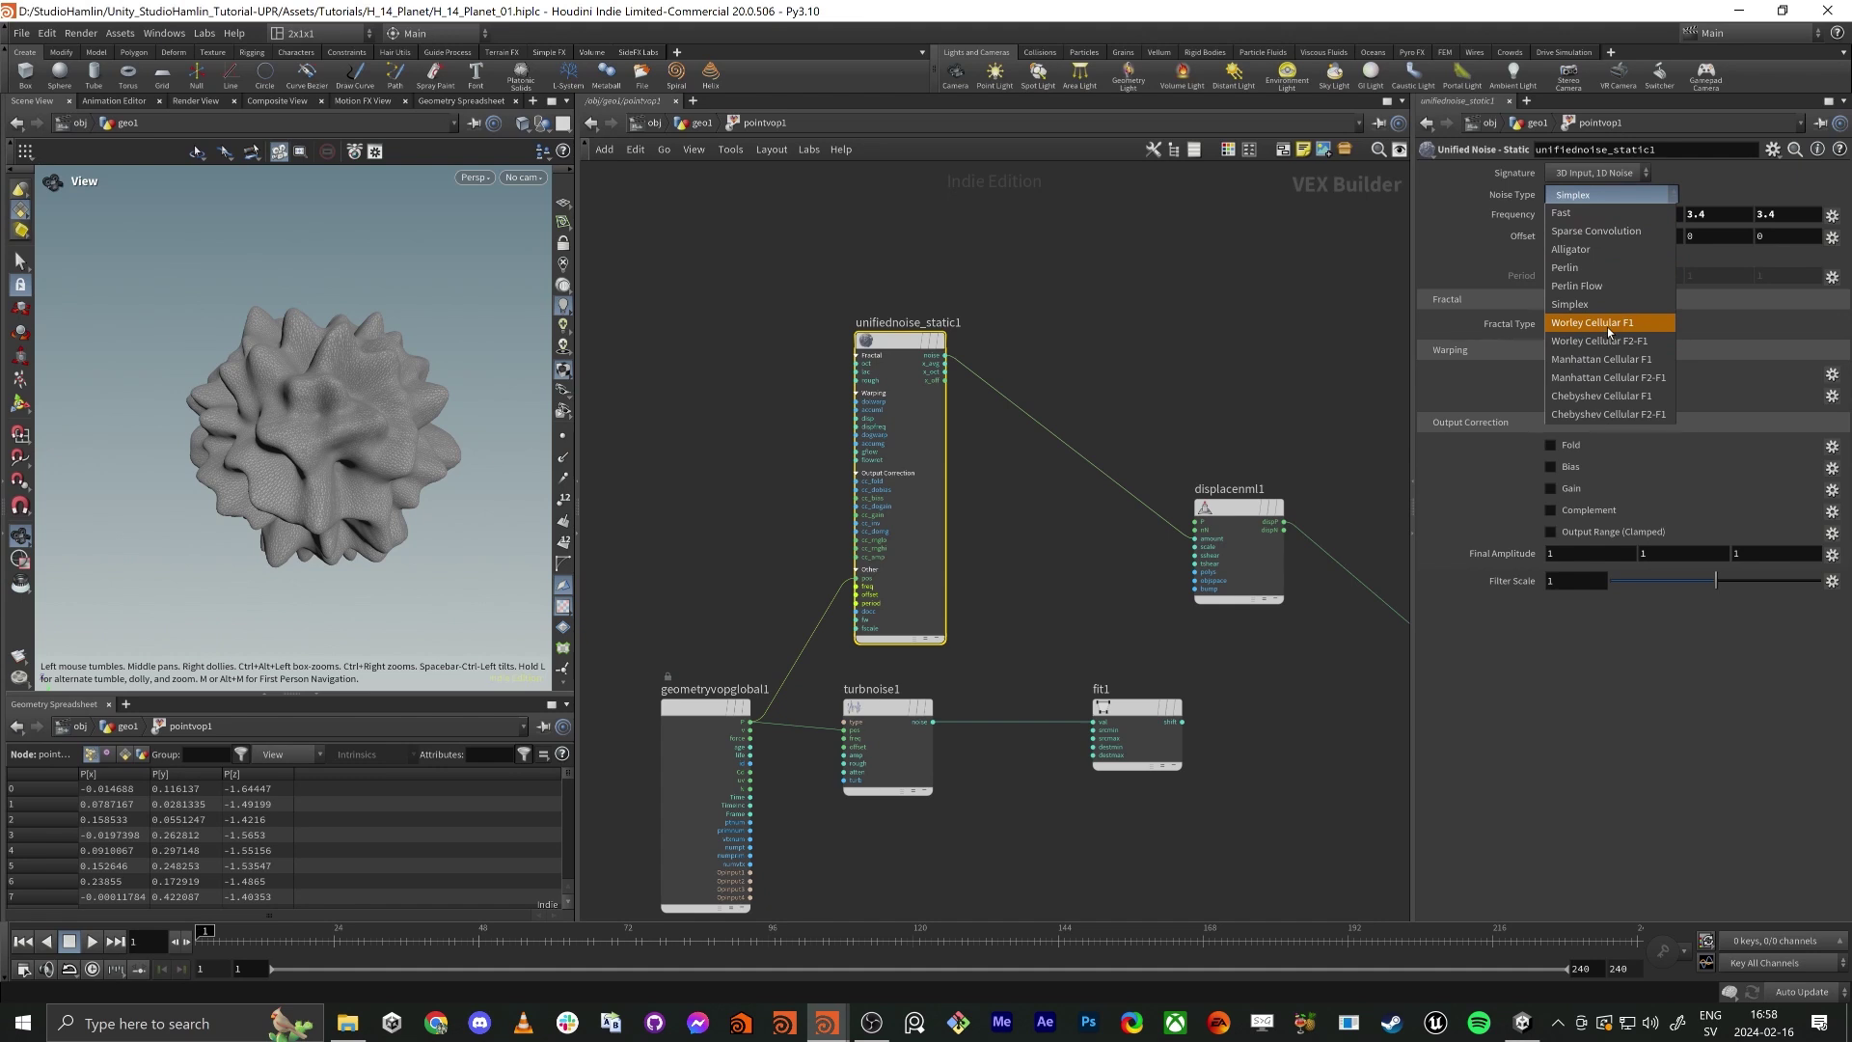
pyautogui.click(1196, 309)
pyautogui.moveTo(966, 841); pyautogui.dragTo(806, 710)
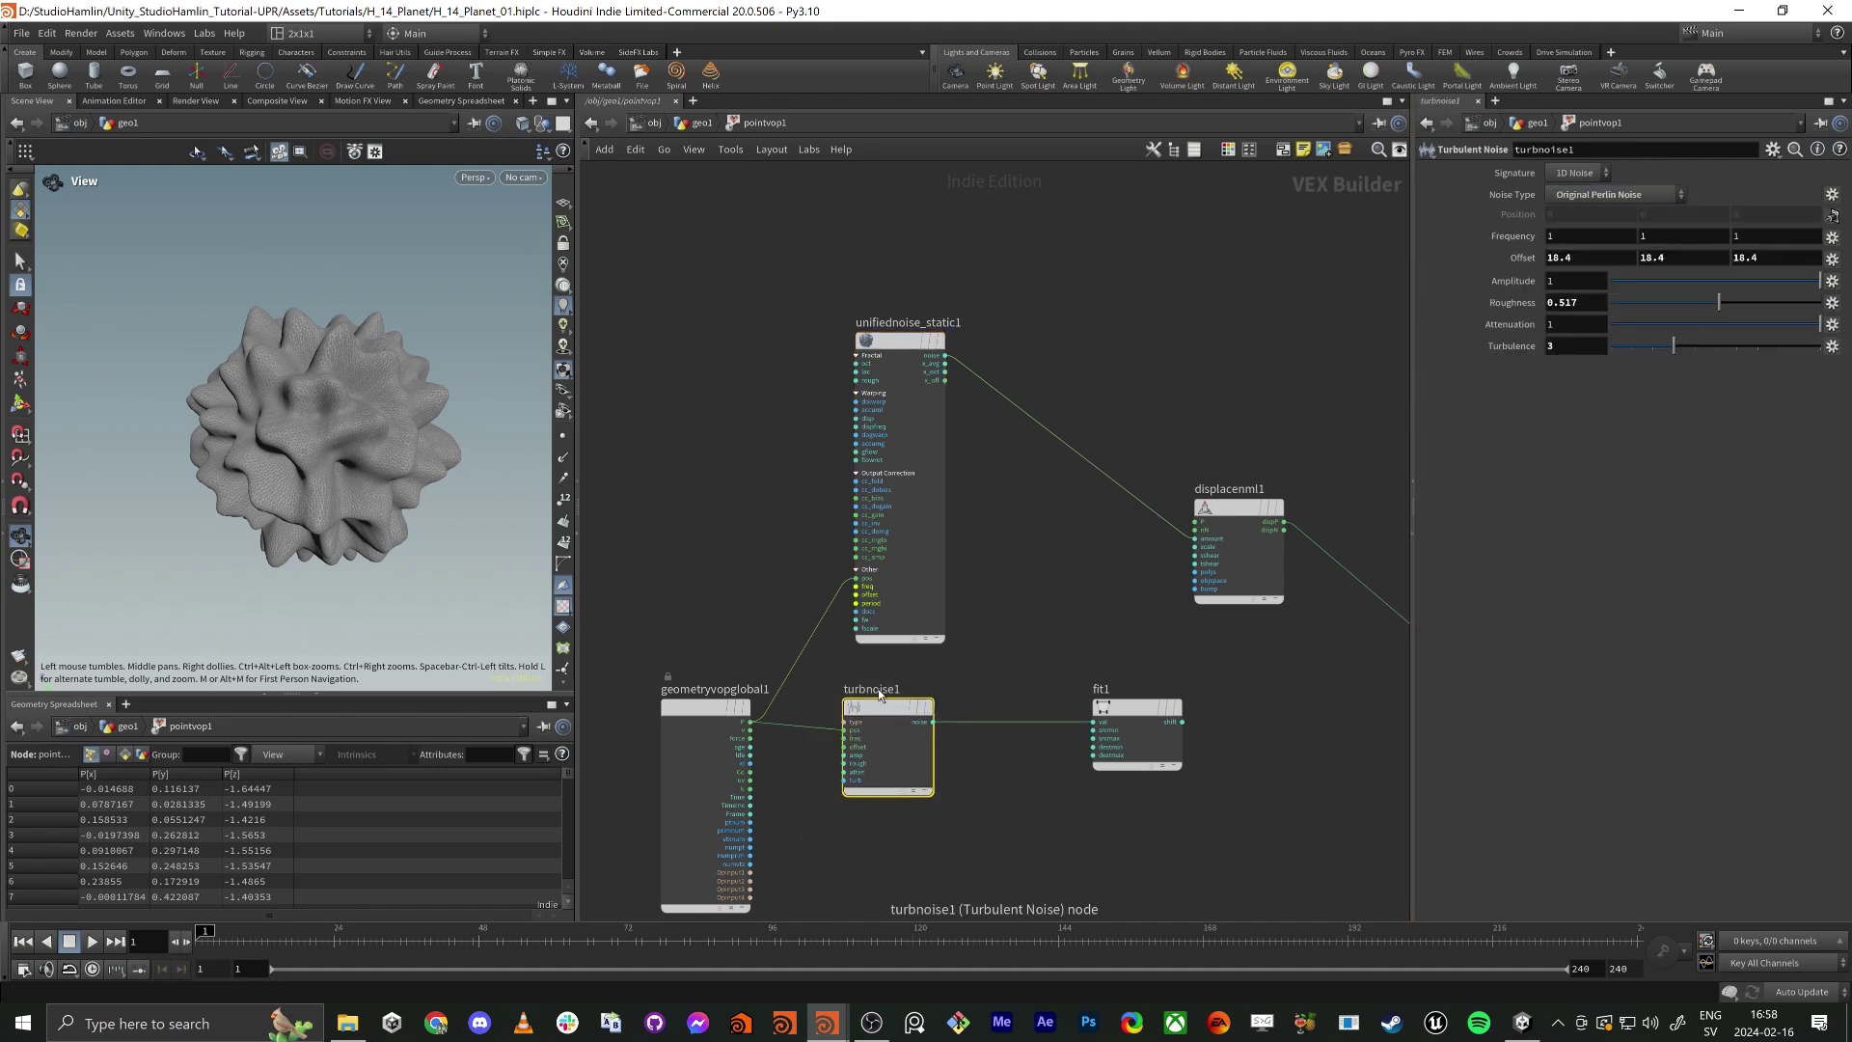
pyautogui.click(1638, 194)
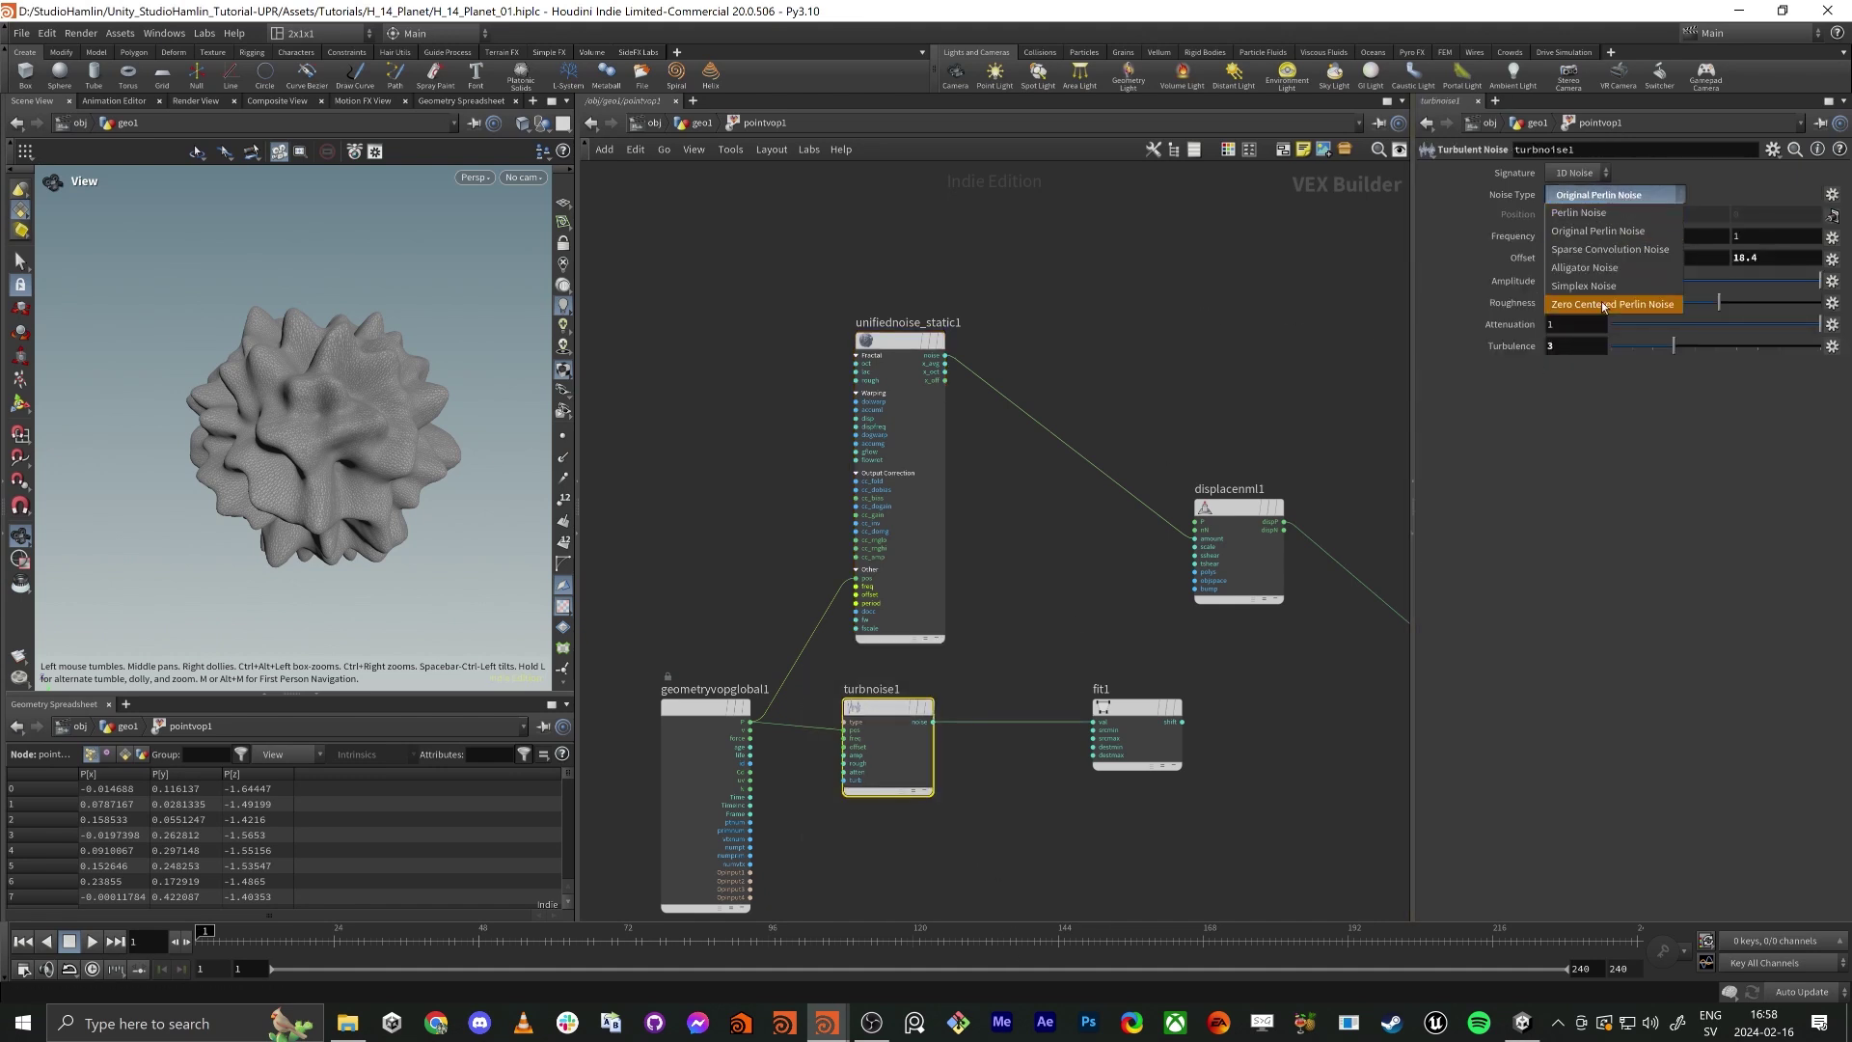
pyautogui.click(891, 279)
pyautogui.moveTo(892, 279); pyautogui.dragTo(963, 391)
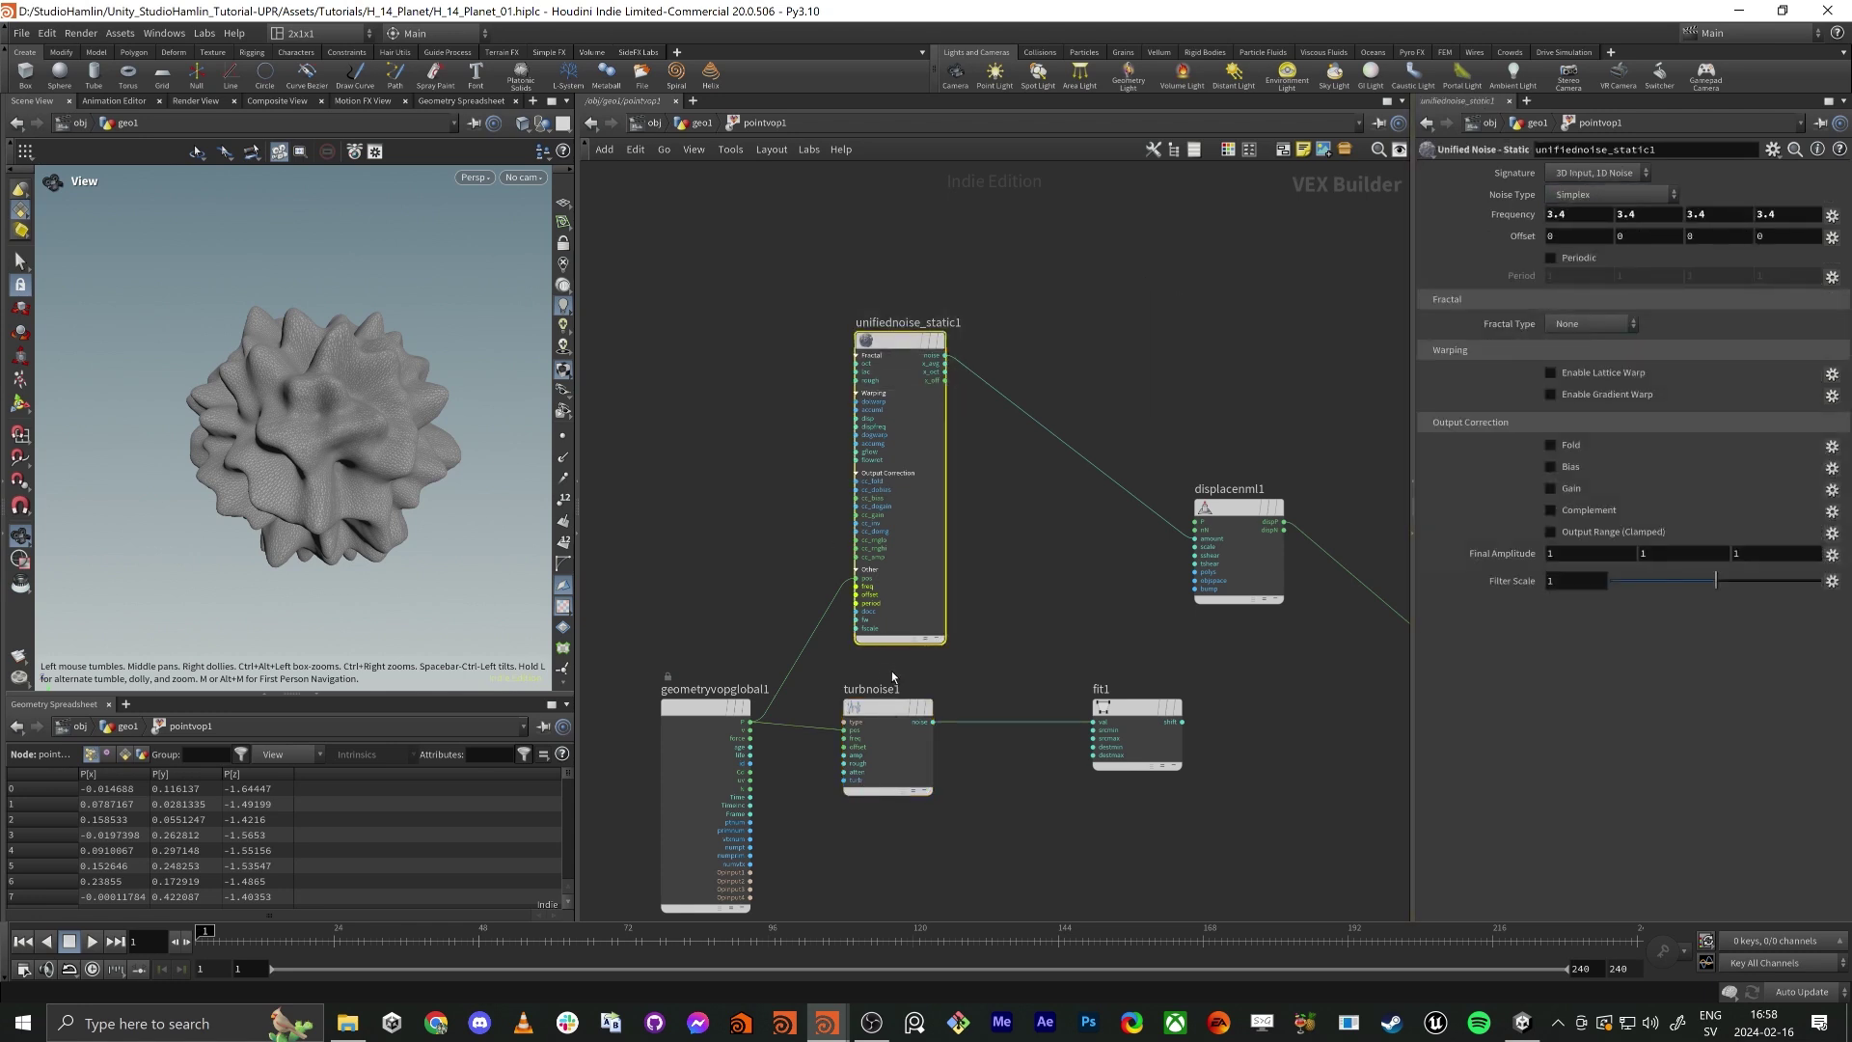
# Try the Manhattan Cellular F1 and Worley Cellular F2-F1 noise types on the Unified Noise.
pyautogui.click(1612, 195)
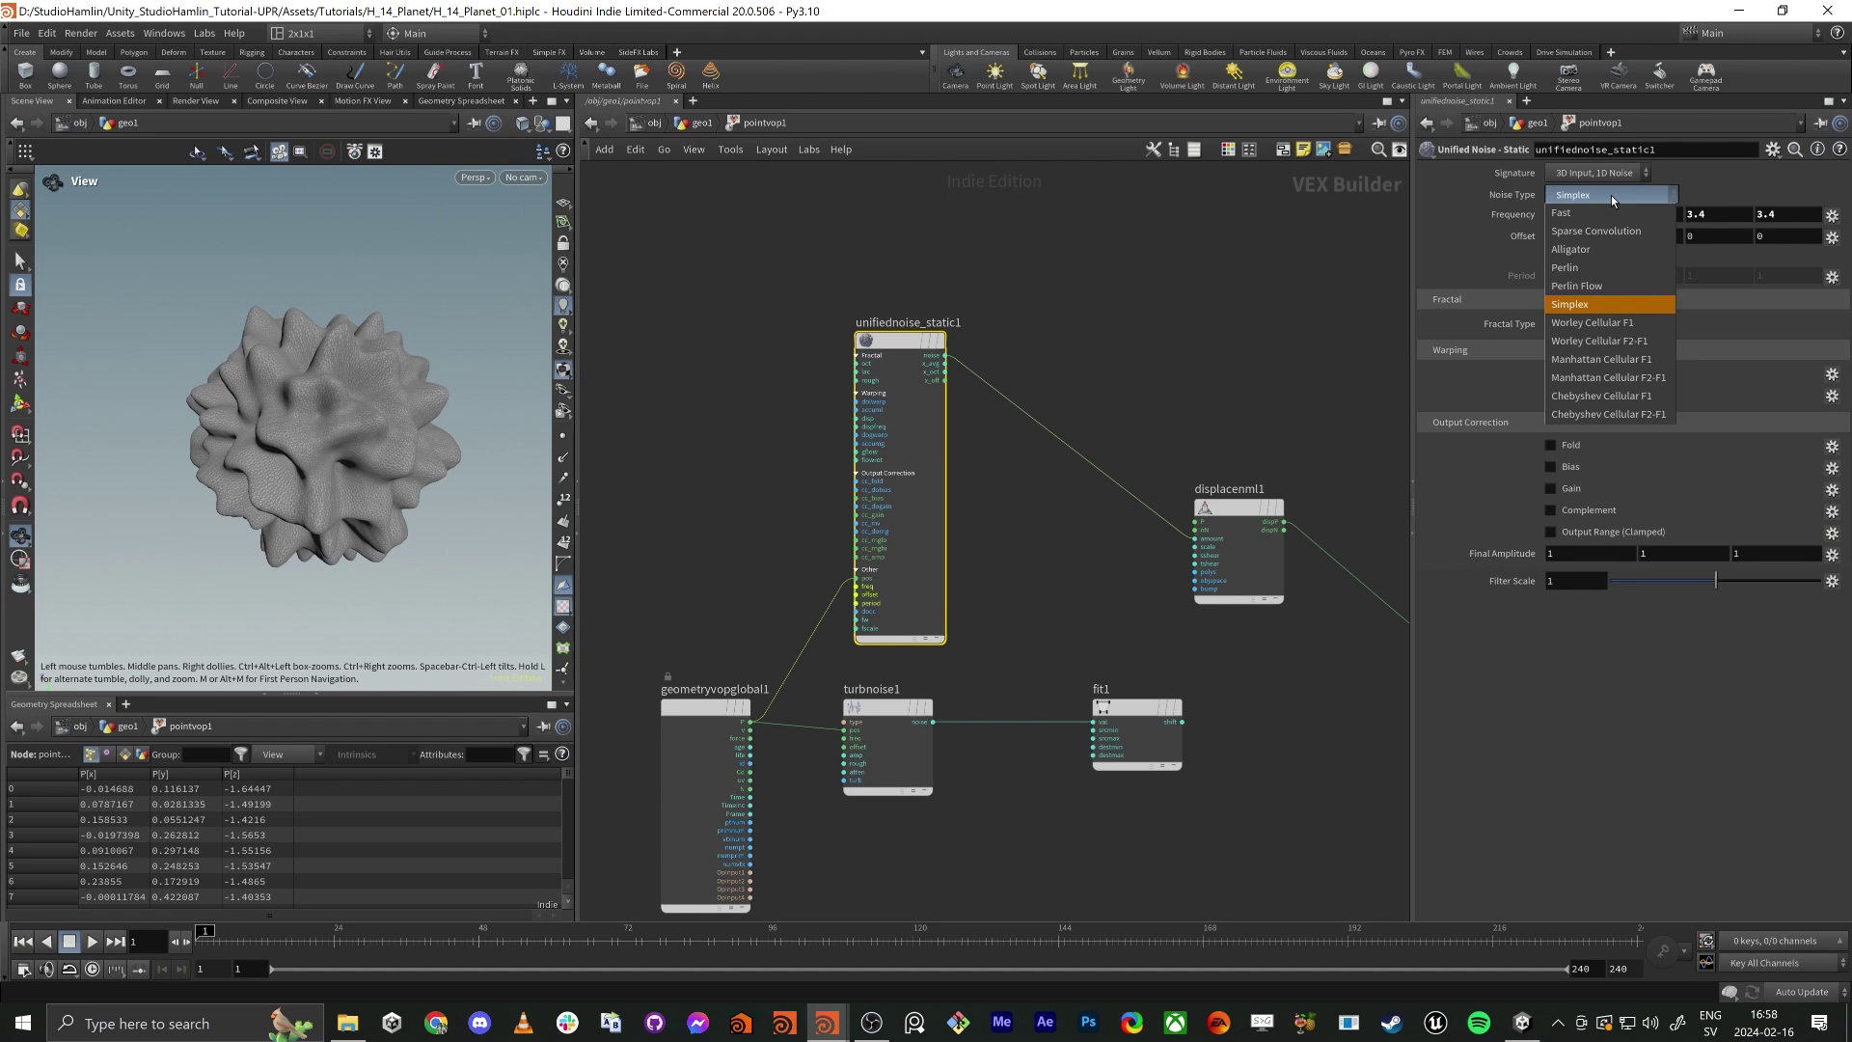
pyautogui.click(1596, 361)
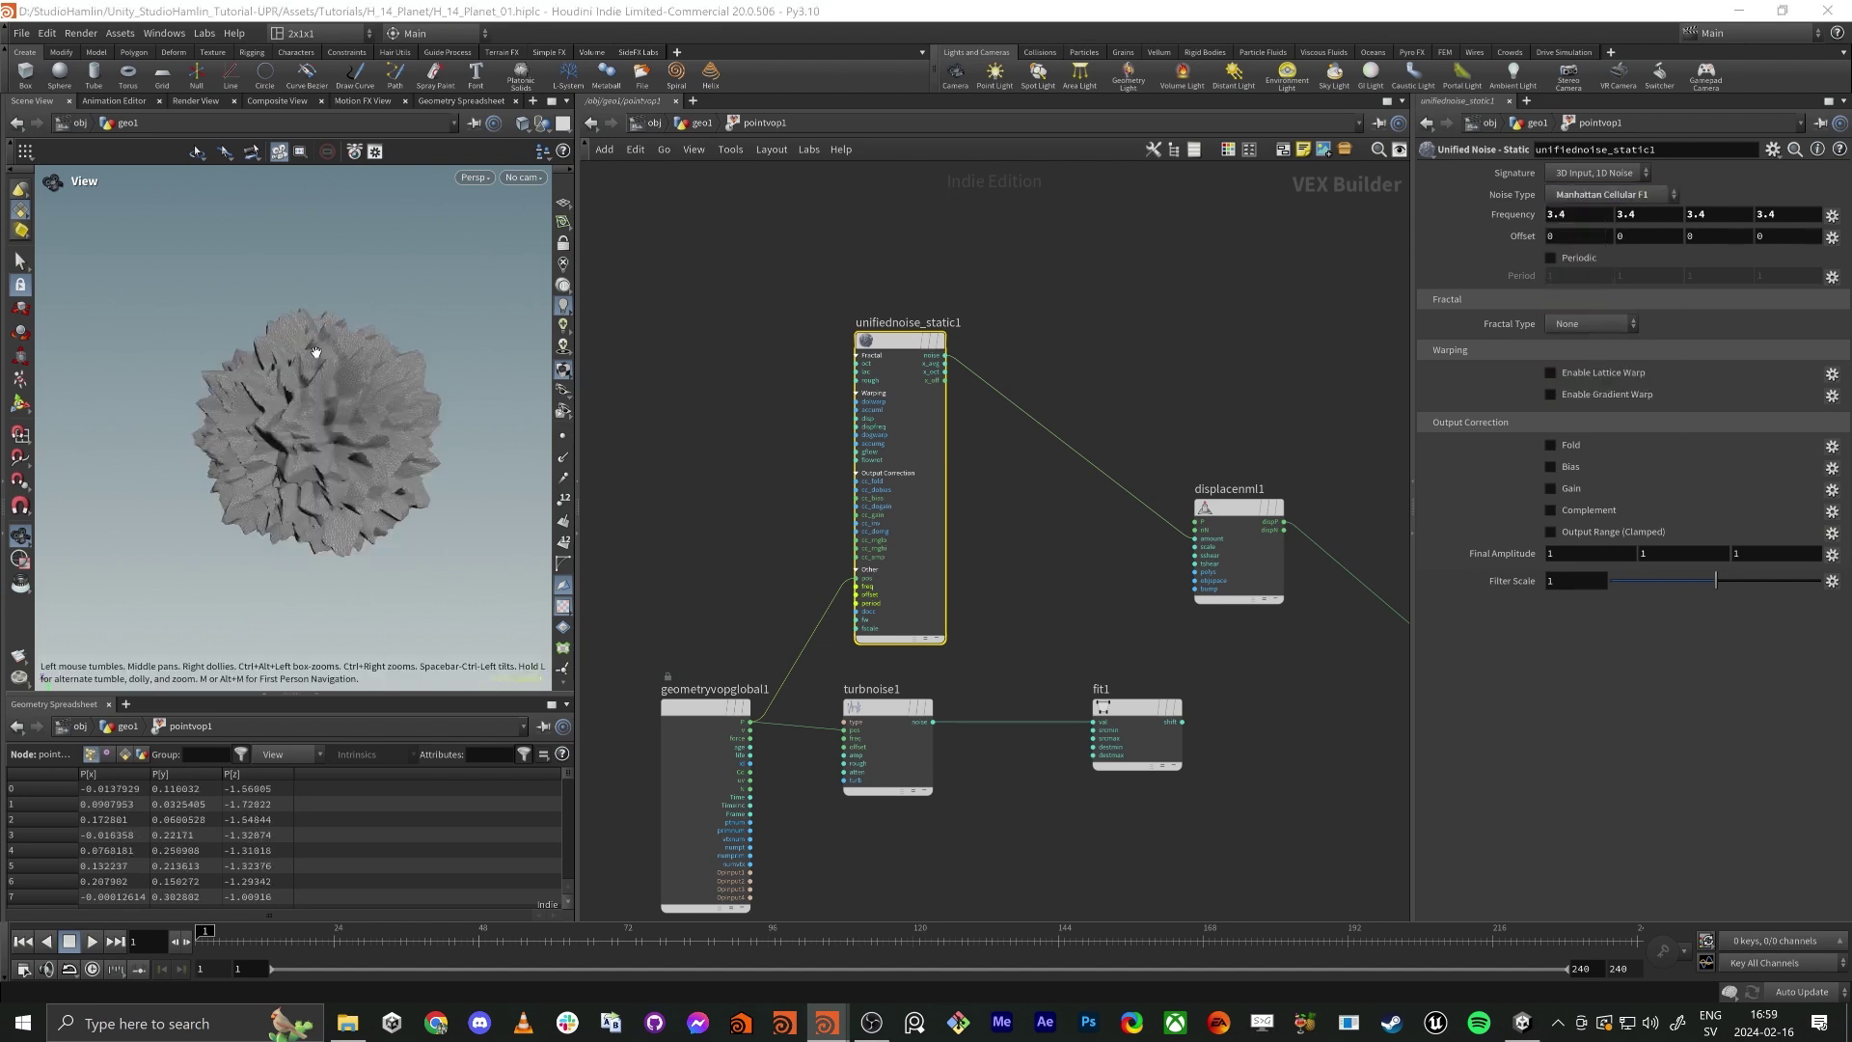
pyautogui.click(1592, 196)
pyautogui.click(1607, 346)
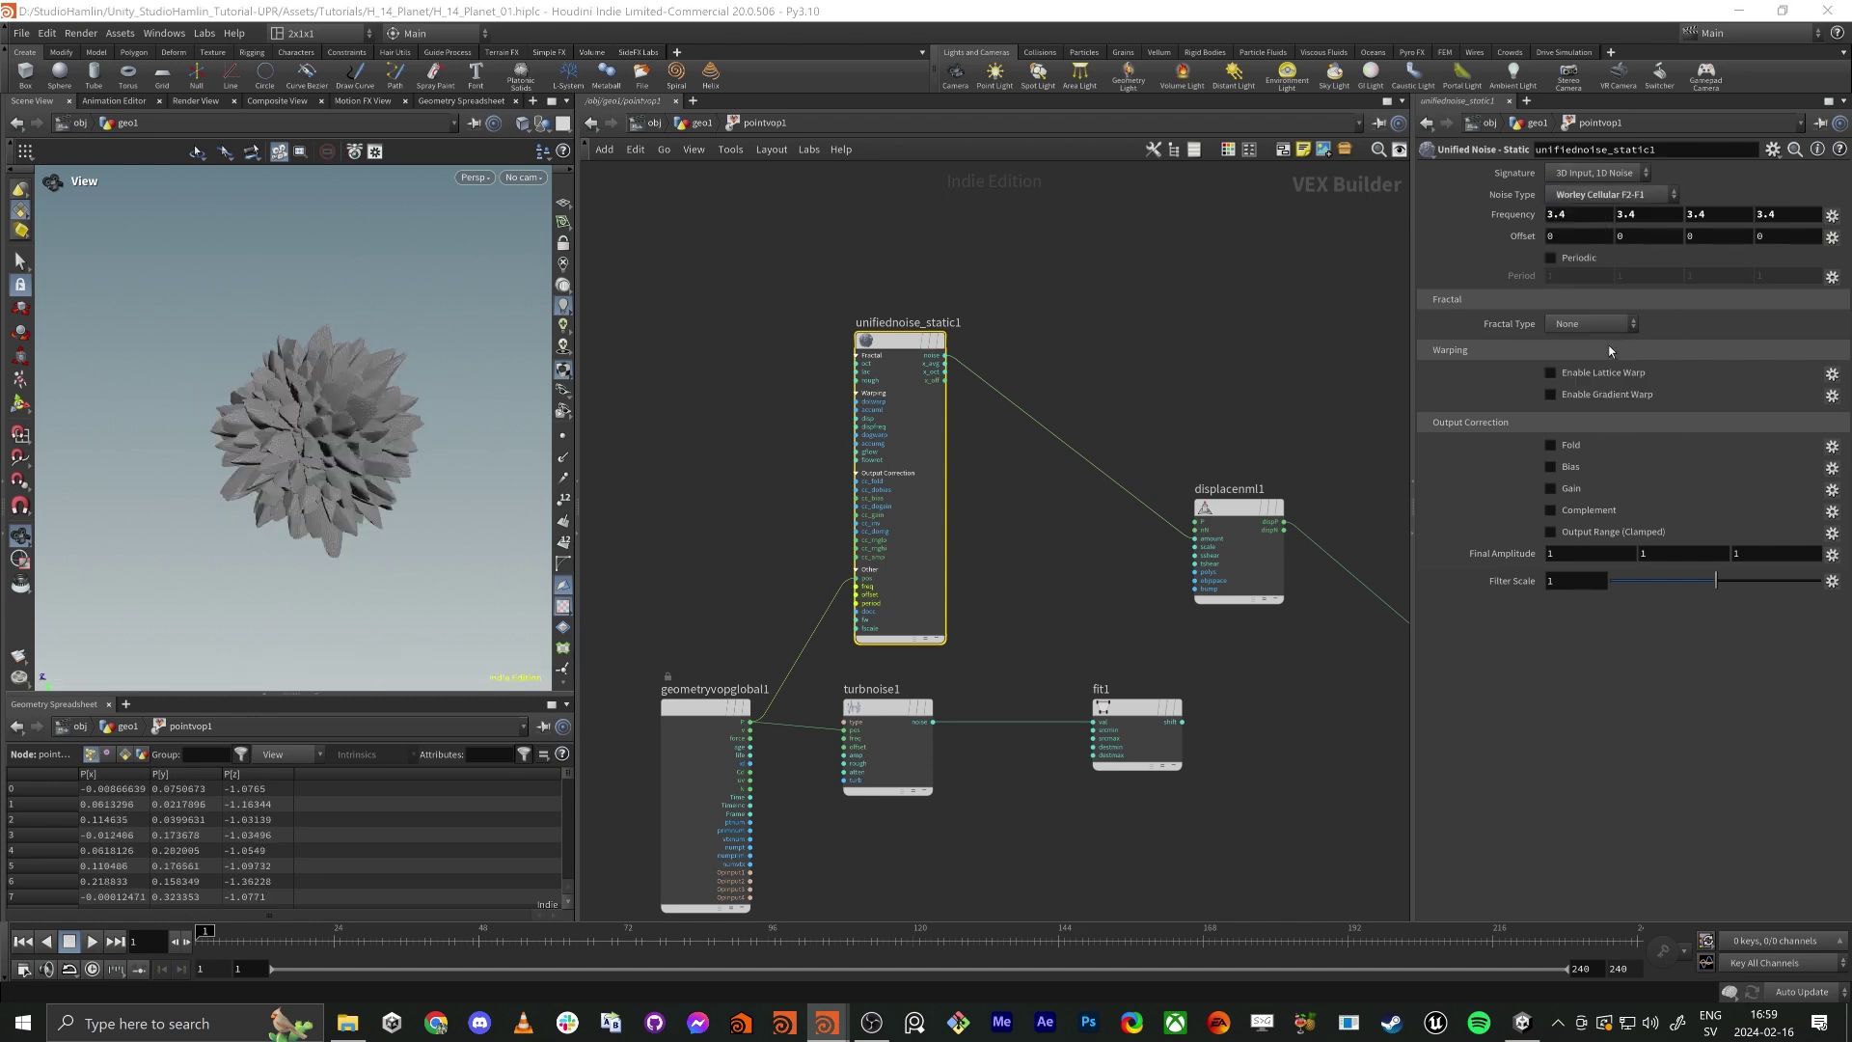
pyautogui.moveTo(281, 390); pyautogui.dragTo(313, 449)
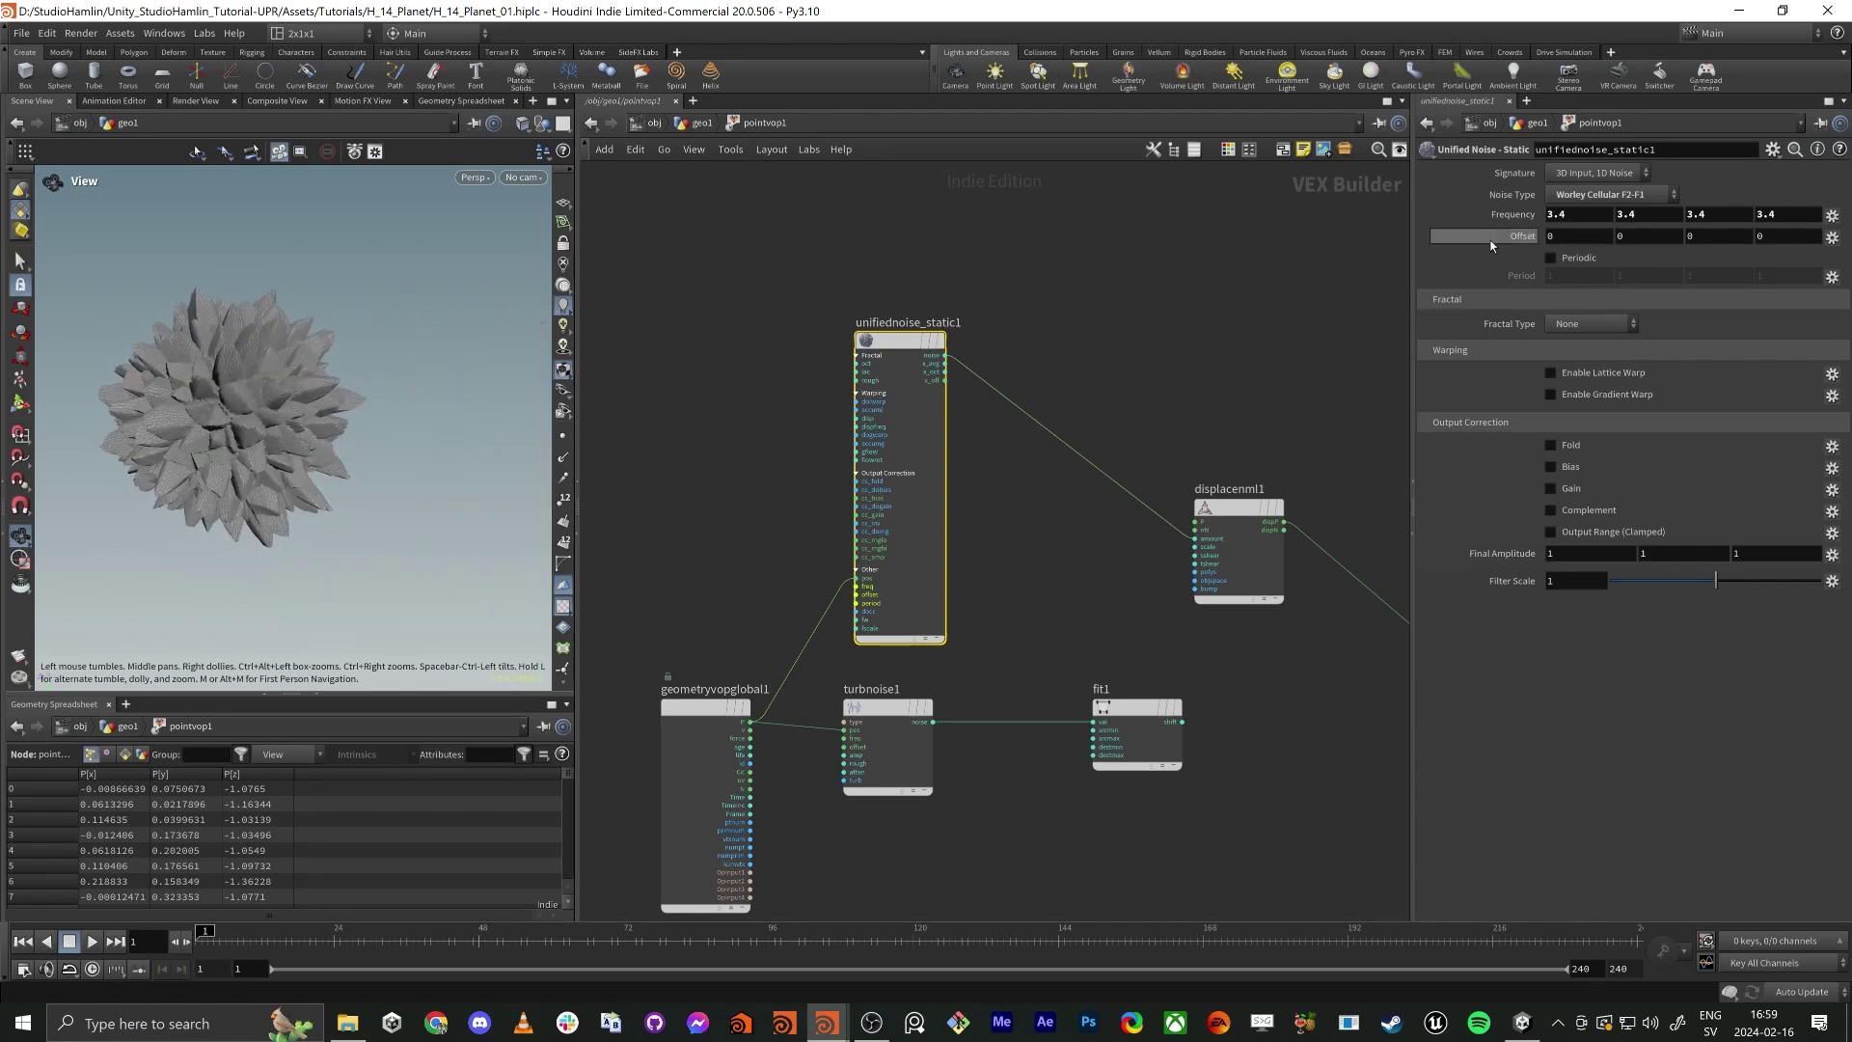
# Set the Unified Noise's noise type to Worley Cellular F1 and inspect the displaced sphere.
pyautogui.click(1609, 195)
pyautogui.click(1602, 325)
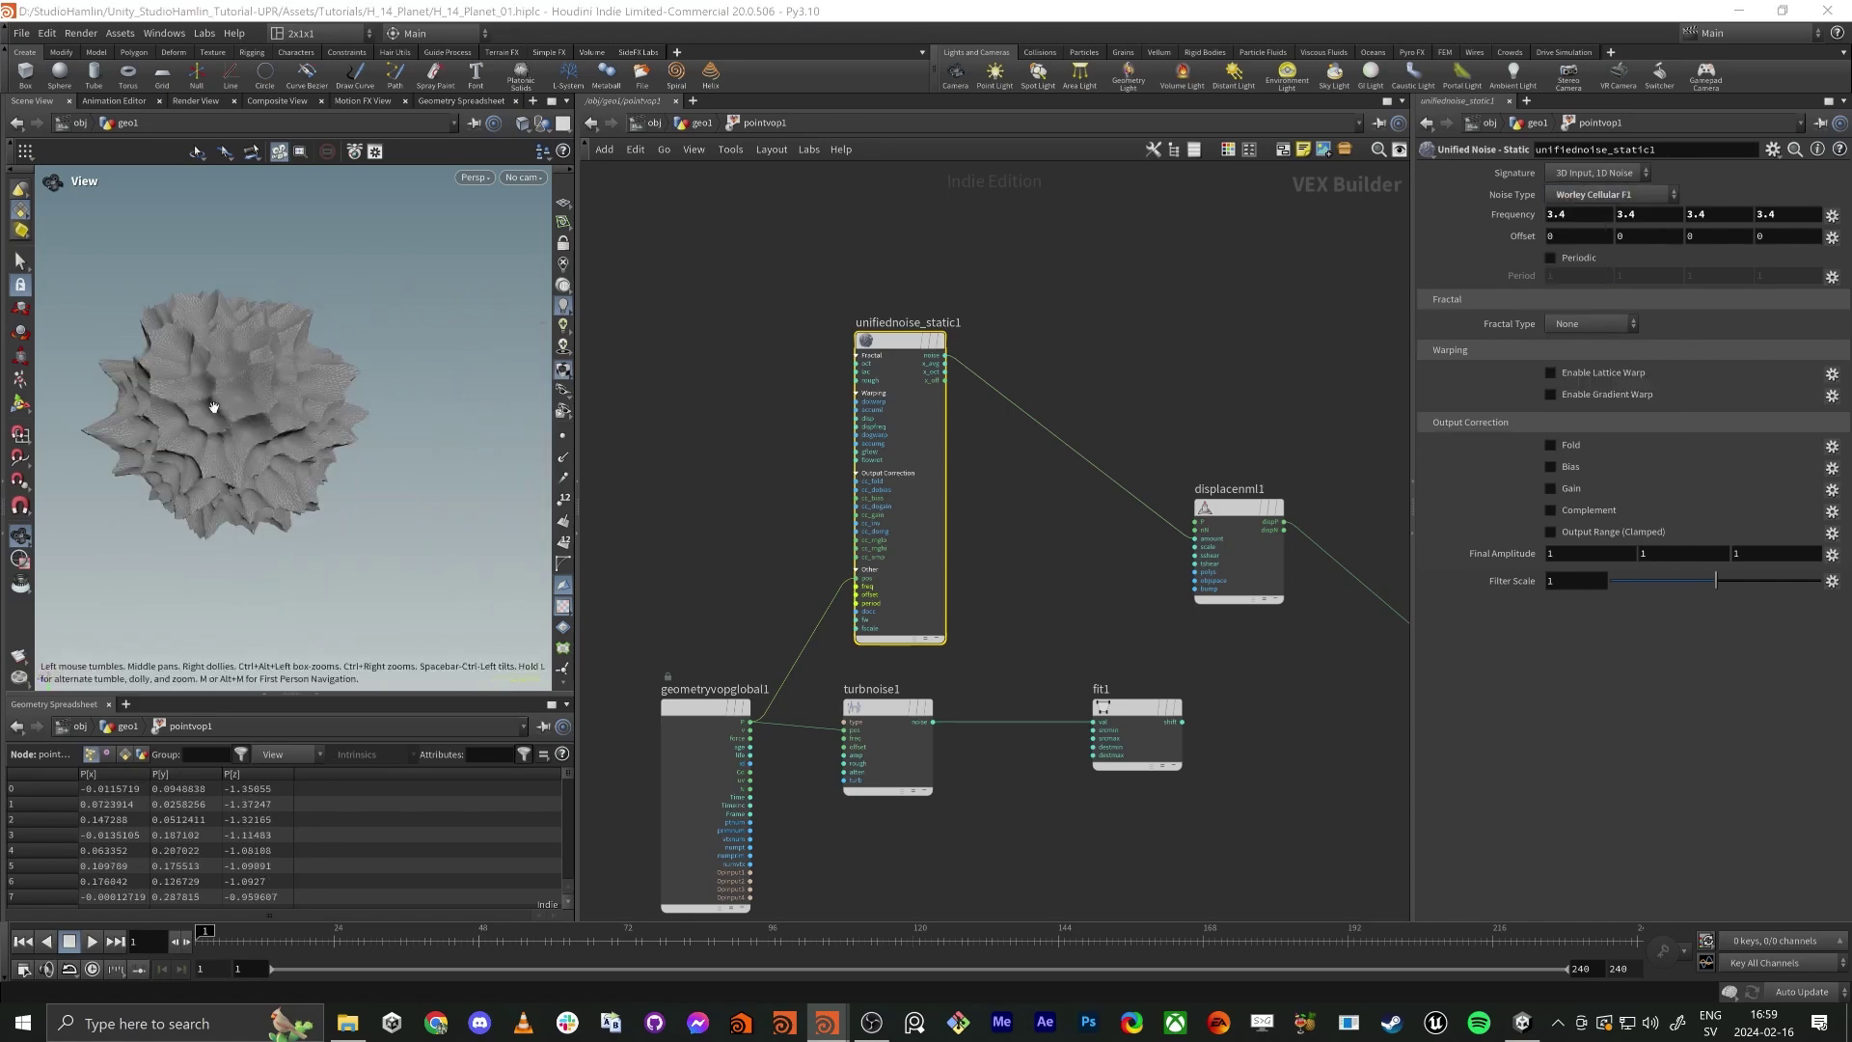
pyautogui.moveTo(307, 442)
pyautogui.mouseDown()
pyautogui.moveTo(314, 500)
pyautogui.moveTo(319, 414)
pyautogui.moveTo(385, 403)
pyautogui.moveTo(298, 415)
pyautogui.mouseUp()
pyautogui.moveTo(377, 497); pyautogui.dragTo(377, 403, button='right')
pyautogui.moveTo(377, 401); pyautogui.dragTo(285, 424)
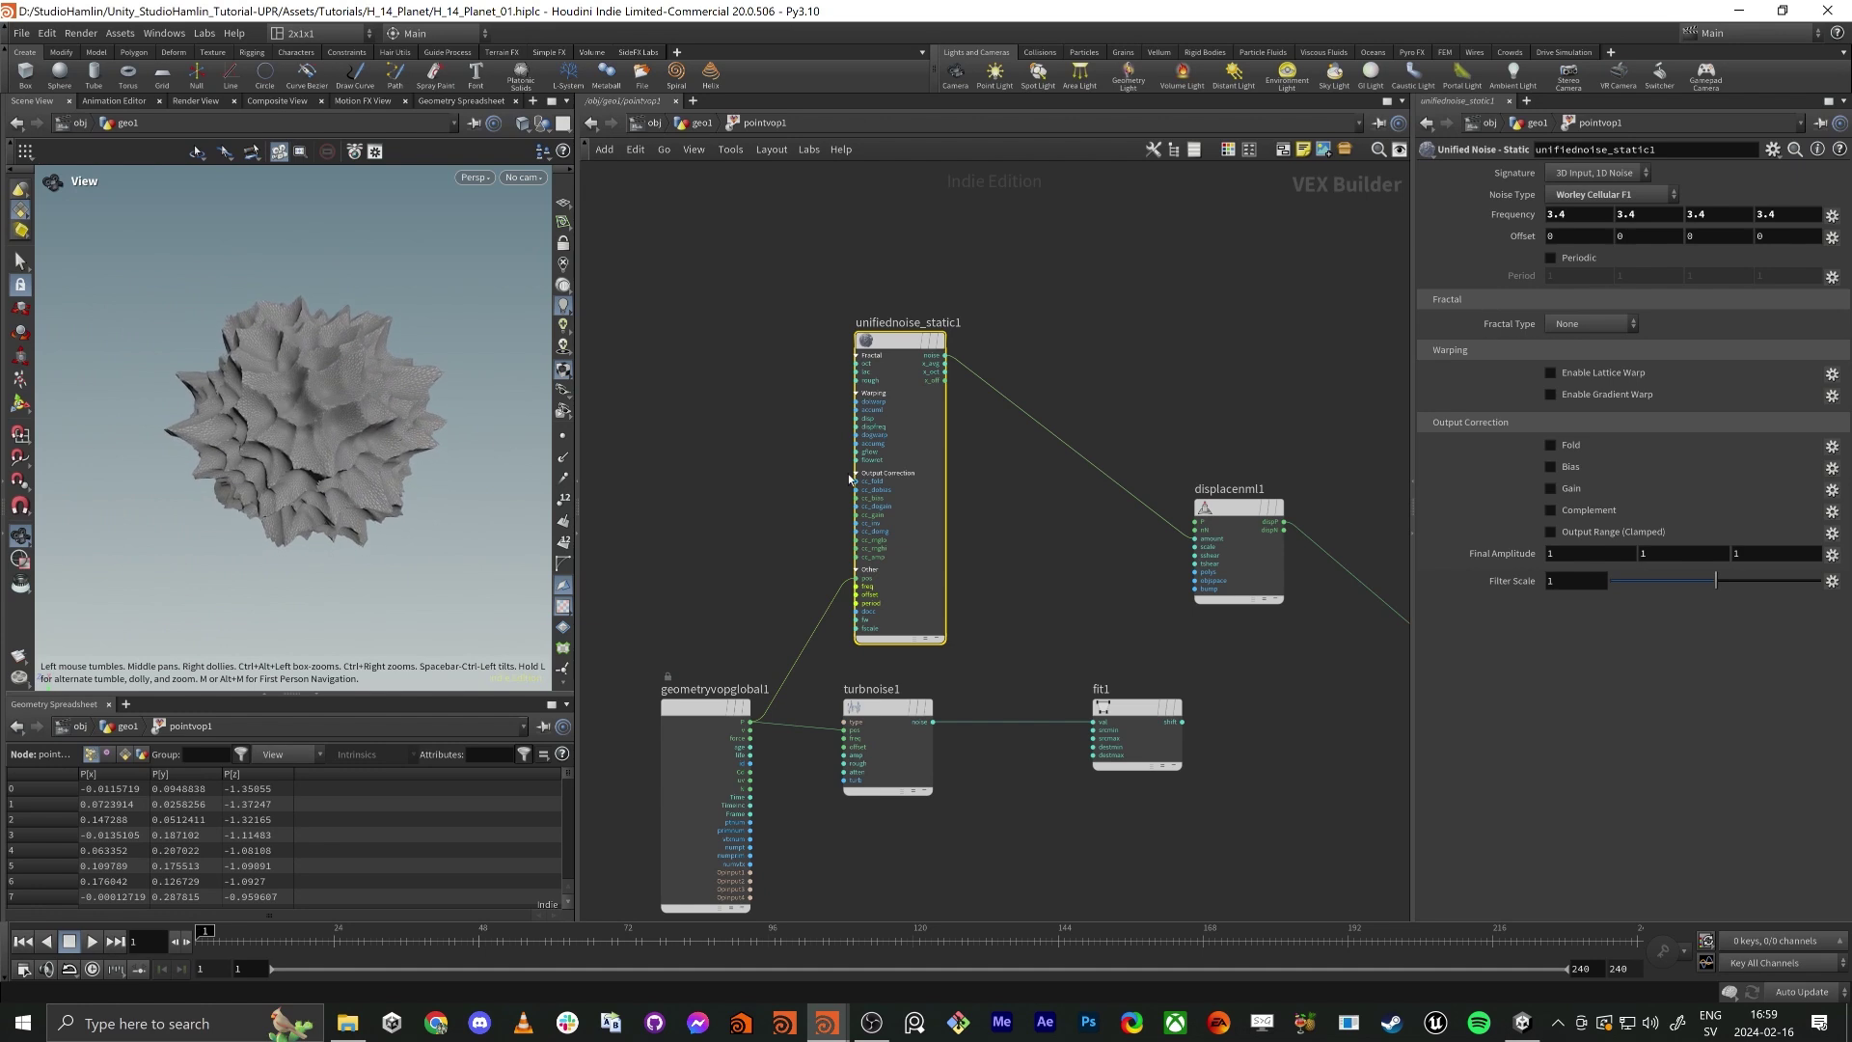
# Rearrange the network, moving the Fit closer to the Turbulent Noise and the displacement node up beside the geometry output.
pyautogui.scroll(-3, 1001, 490)
pyautogui.moveTo(1090, 437); pyautogui.dragTo(1364, 573)
pyautogui.moveTo(1278, 499); pyautogui.dragTo(1117, 401, button='middle')
pyautogui.scroll(3, 1117, 400)
pyautogui.moveTo(1218, 496); pyautogui.dragTo(1282, 492)
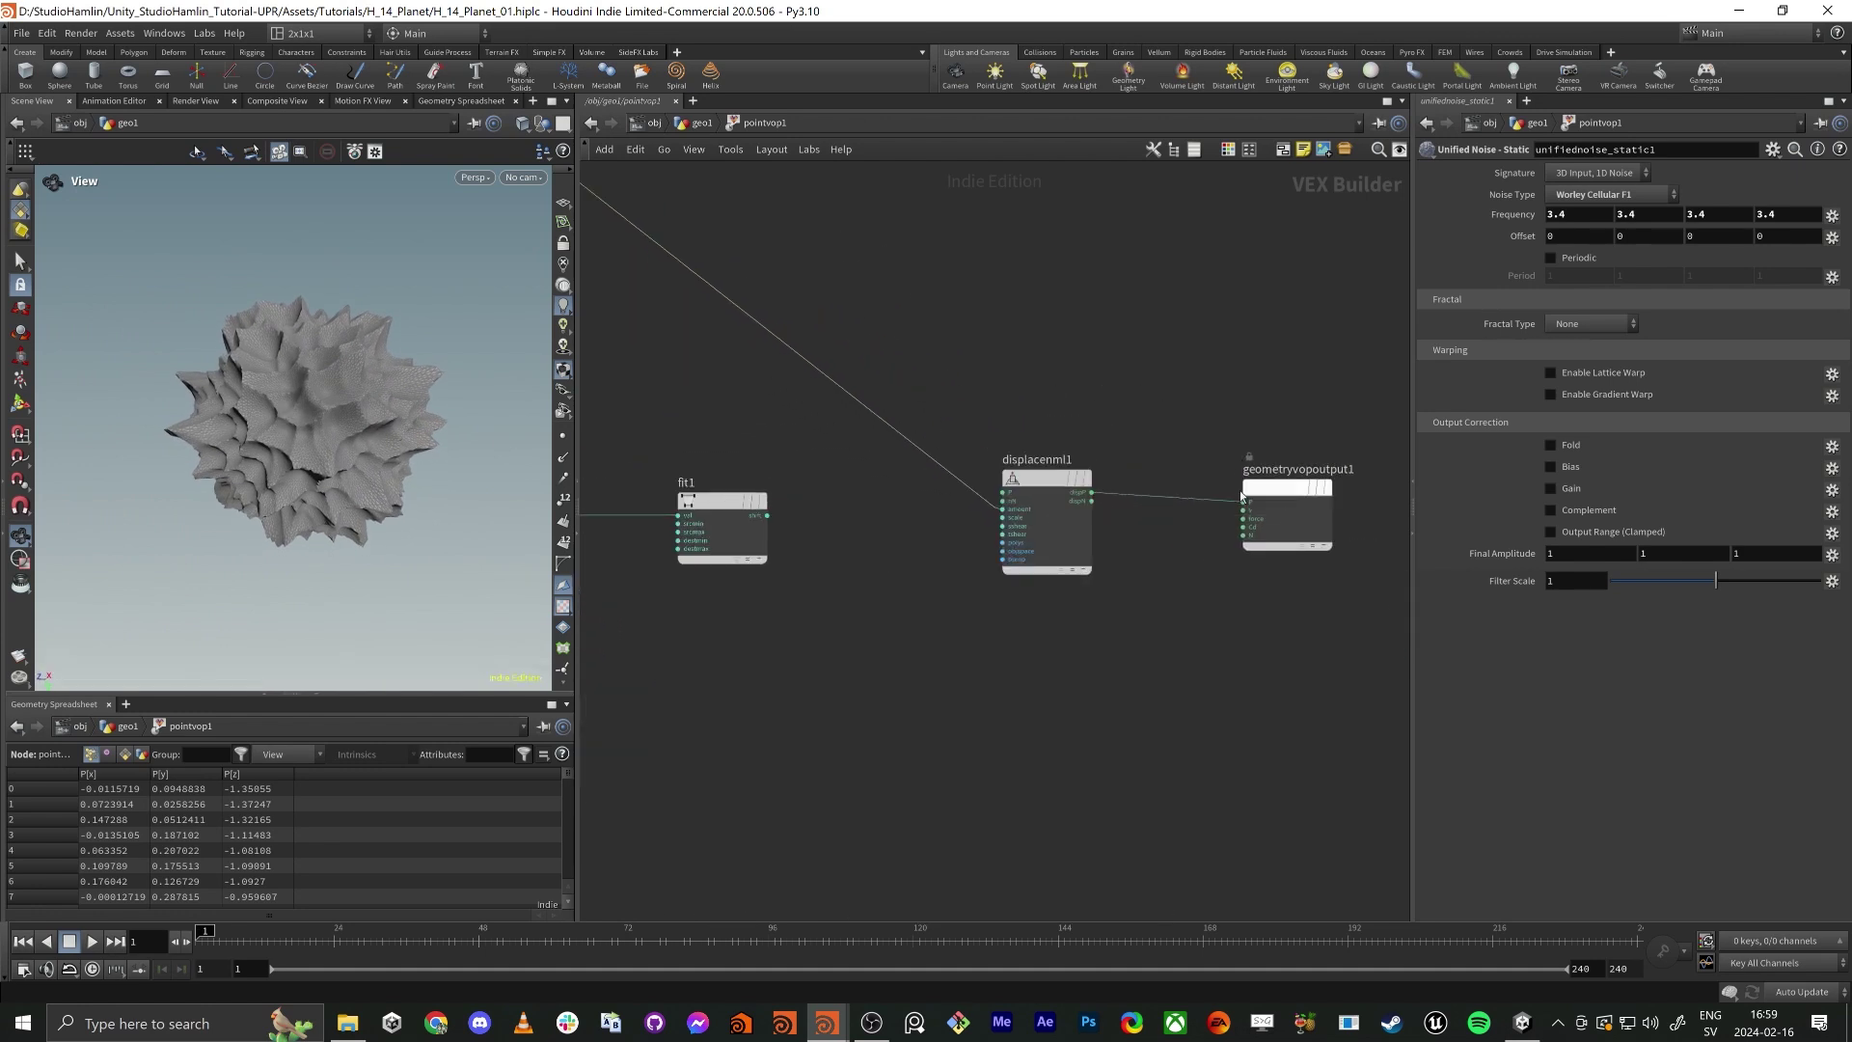
pyautogui.moveTo(1049, 472); pyautogui.dragTo(1100, 483)
pyautogui.moveTo(994, 525); pyautogui.dragTo(1342, 543, button='middle')
pyautogui.moveTo(1045, 518); pyautogui.dragTo(942, 518)
pyautogui.moveTo(1043, 534); pyautogui.dragTo(906, 590, button='middle')
pyautogui.moveTo(1271, 525); pyautogui.dragTo(1267, 352)
pyautogui.moveTo(1312, 615); pyautogui.dragTo(1274, 594, button='middle')
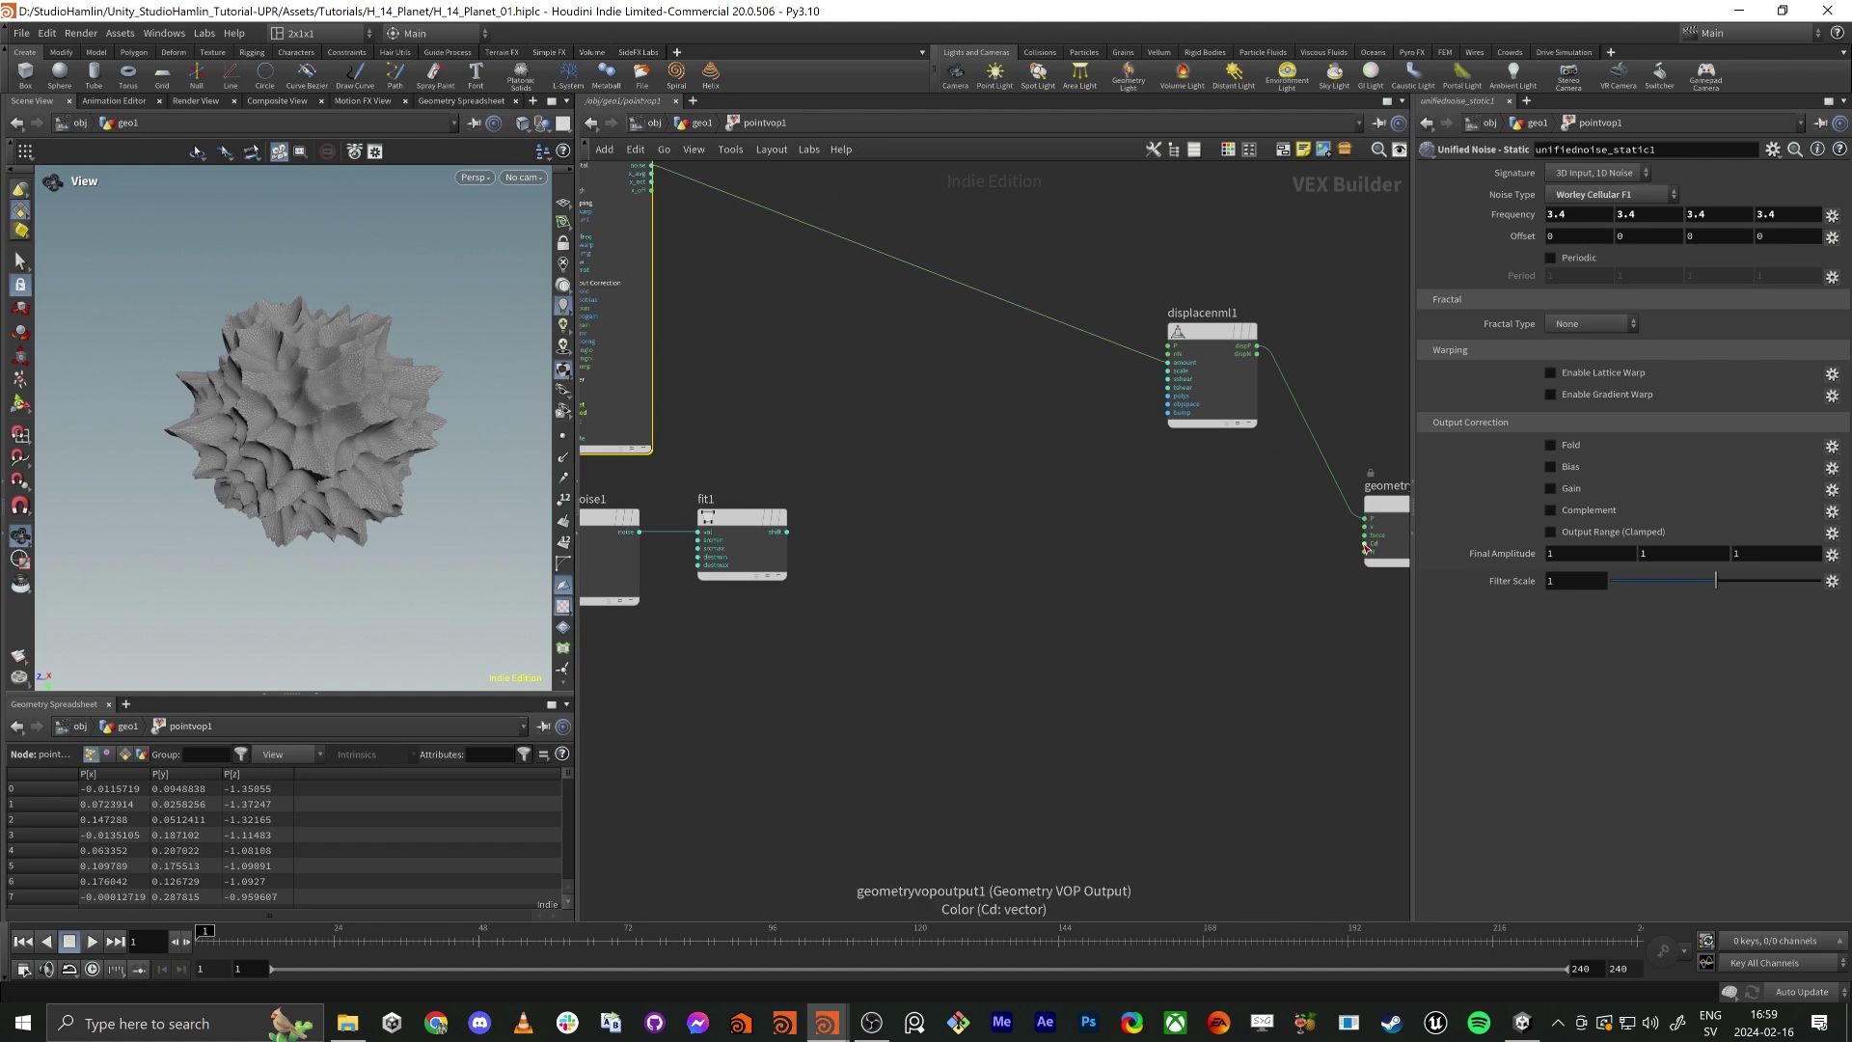
# Reconnect the Fit node's shift output to the geometry output's Cd and nudge the Fit node slightly down.
pyautogui.moveTo(1370, 543); pyautogui.dragTo(797, 546)
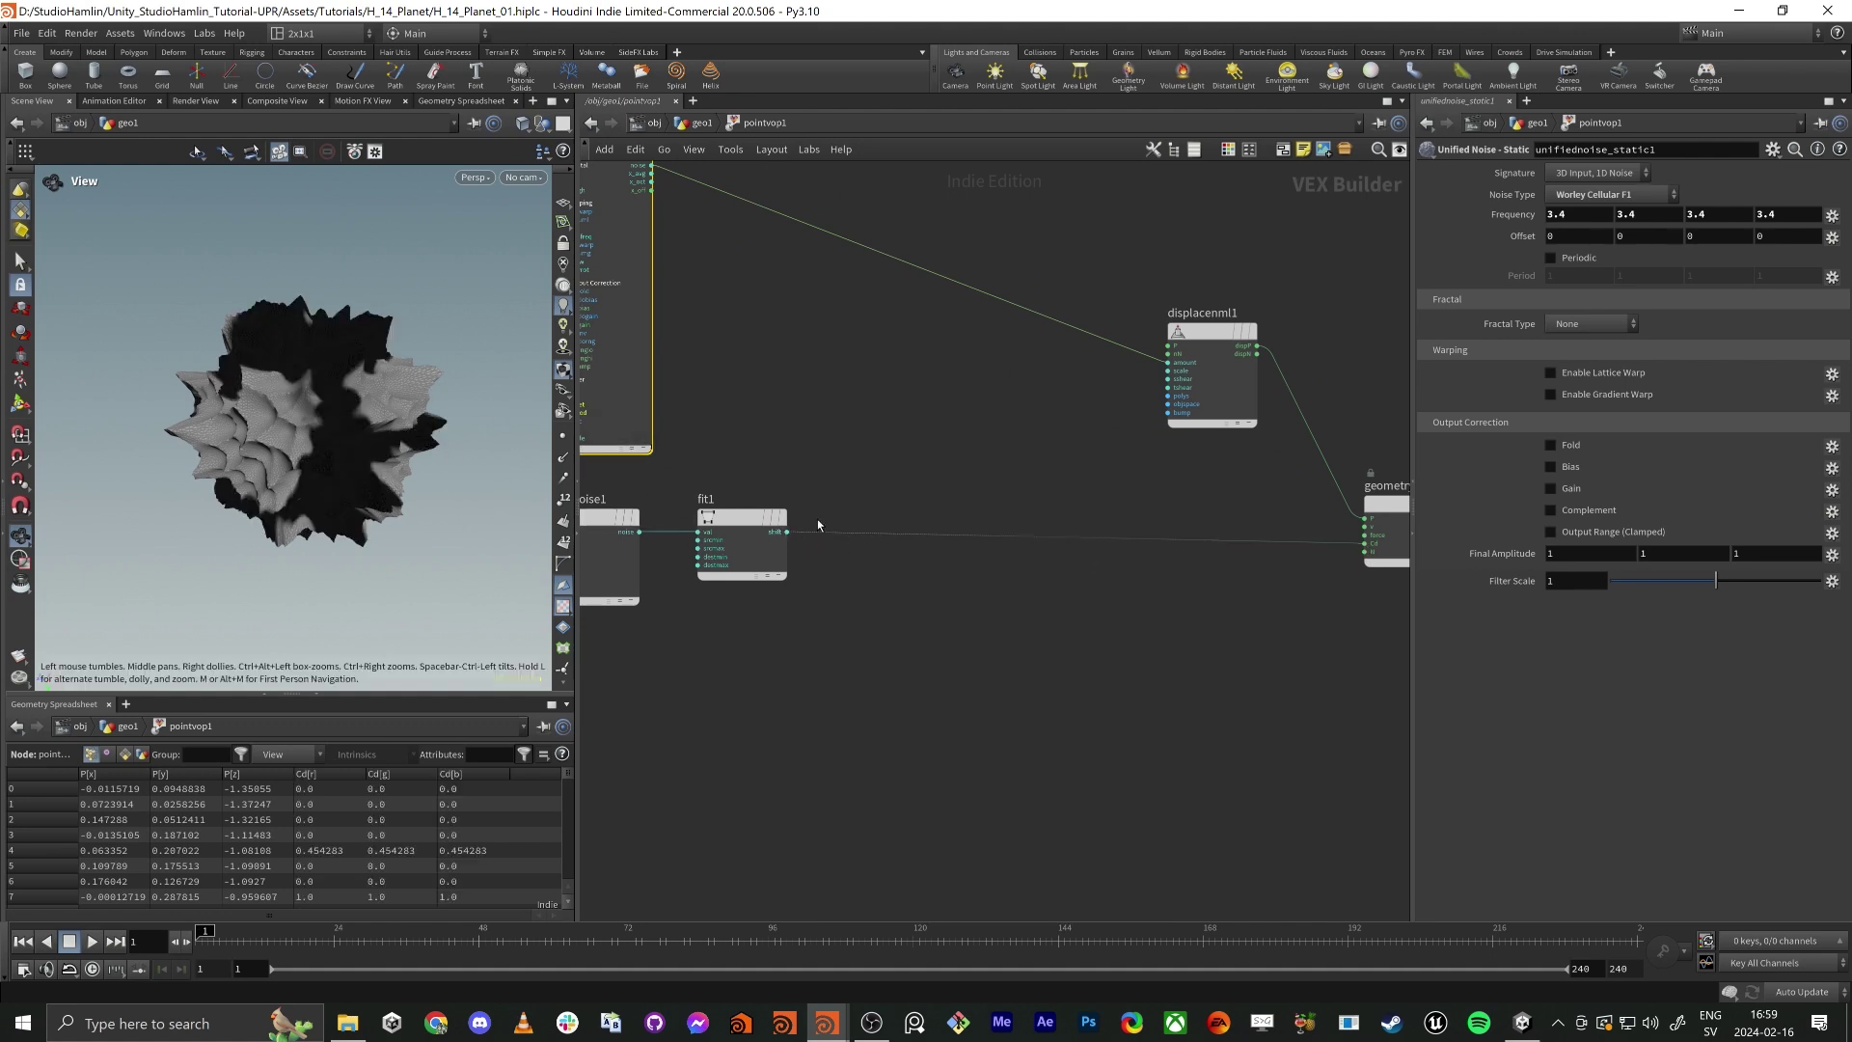
pyautogui.moveTo(760, 514); pyautogui.dragTo(765, 526)
pyautogui.moveTo(850, 363); pyautogui.dragTo(895, 412, button='middle')
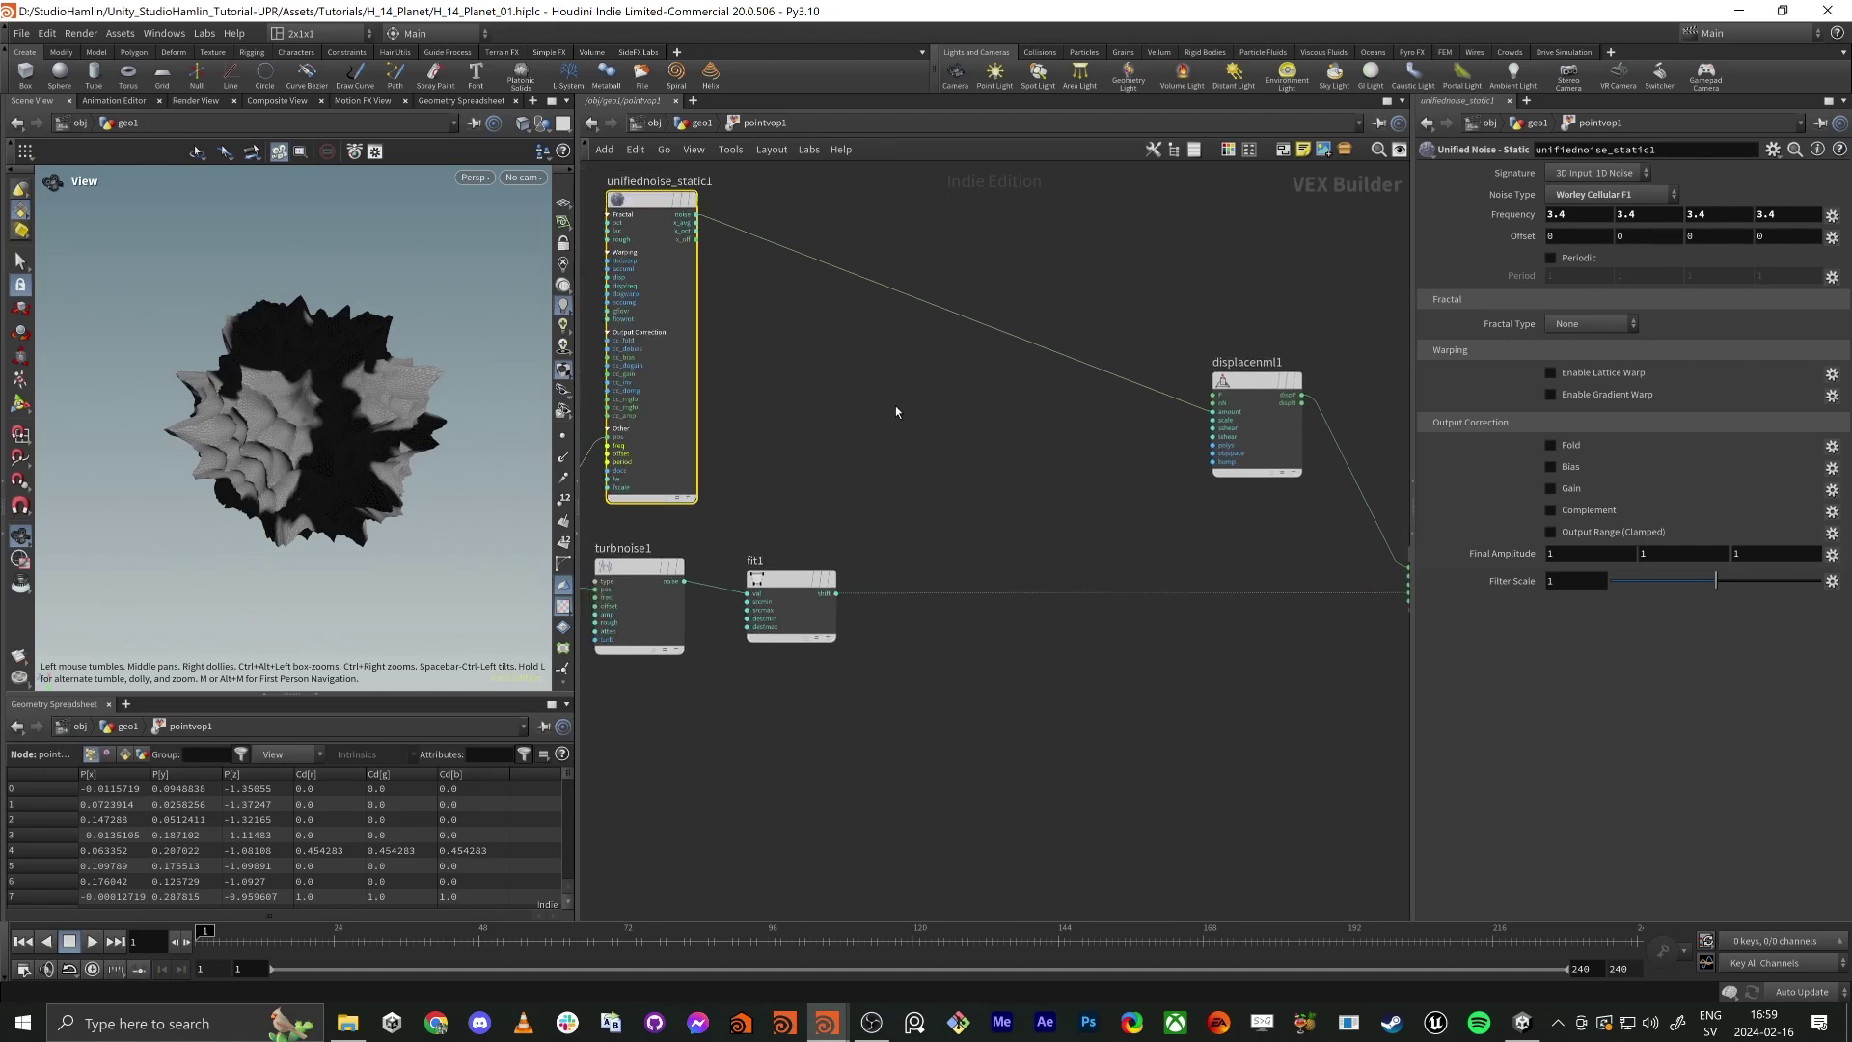
# Add a Multiply node and feed it the Unified Noise's noise output and the Fit node's shift output.
pyautogui.press('Tab')
pyautogui.write('mul')
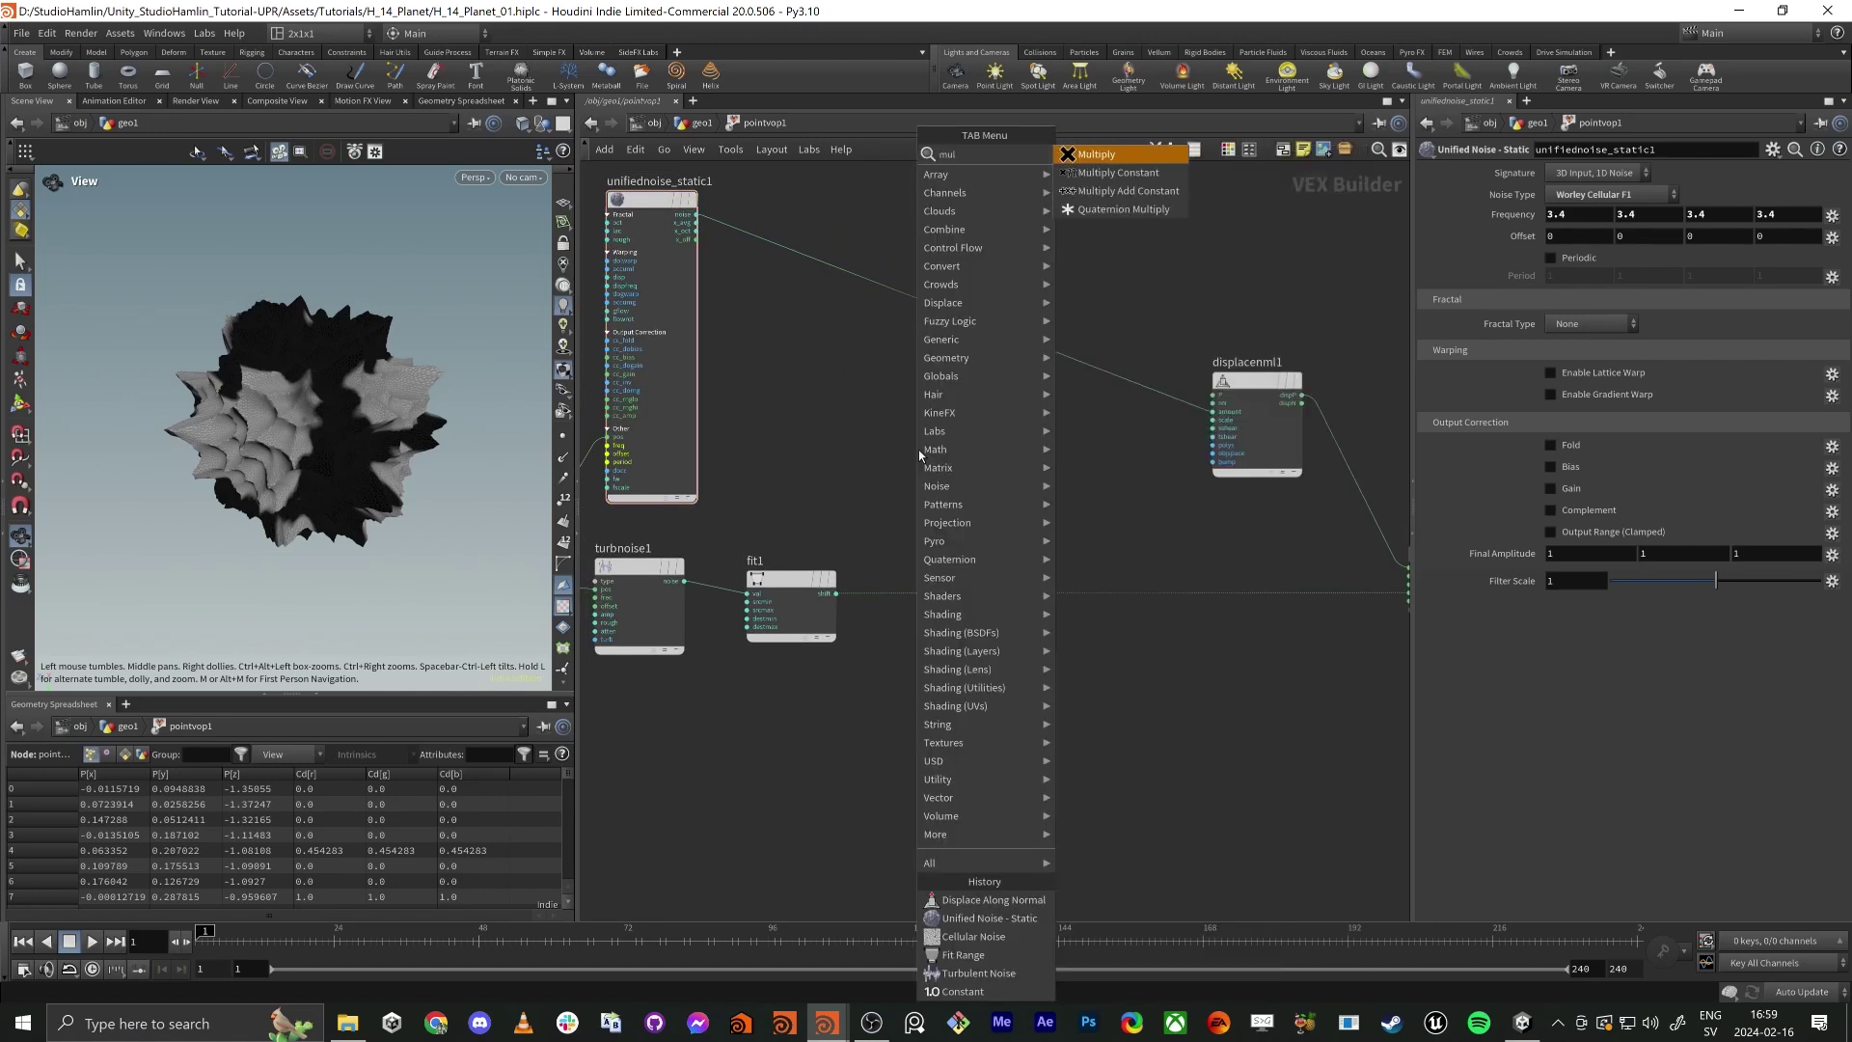
pyautogui.press('Return')
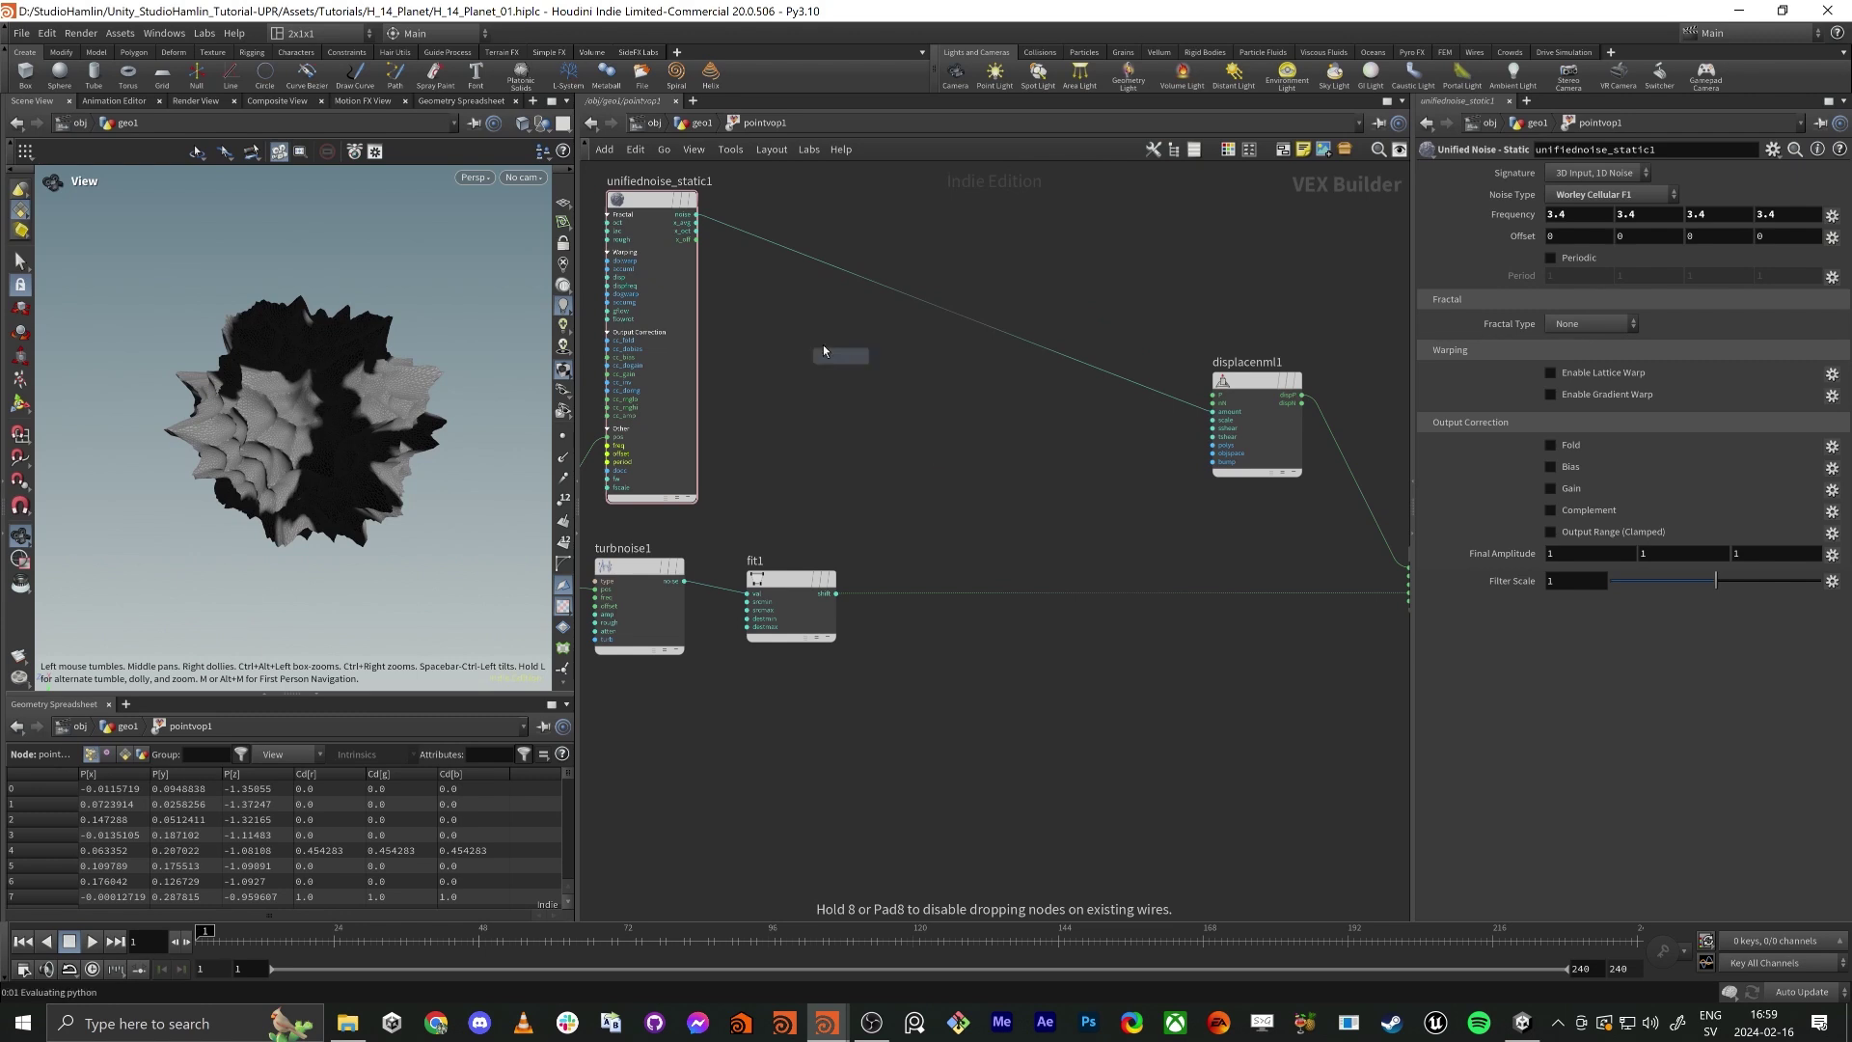
pyautogui.click(970, 437)
pyautogui.moveTo(914, 491); pyautogui.dragTo(696, 214)
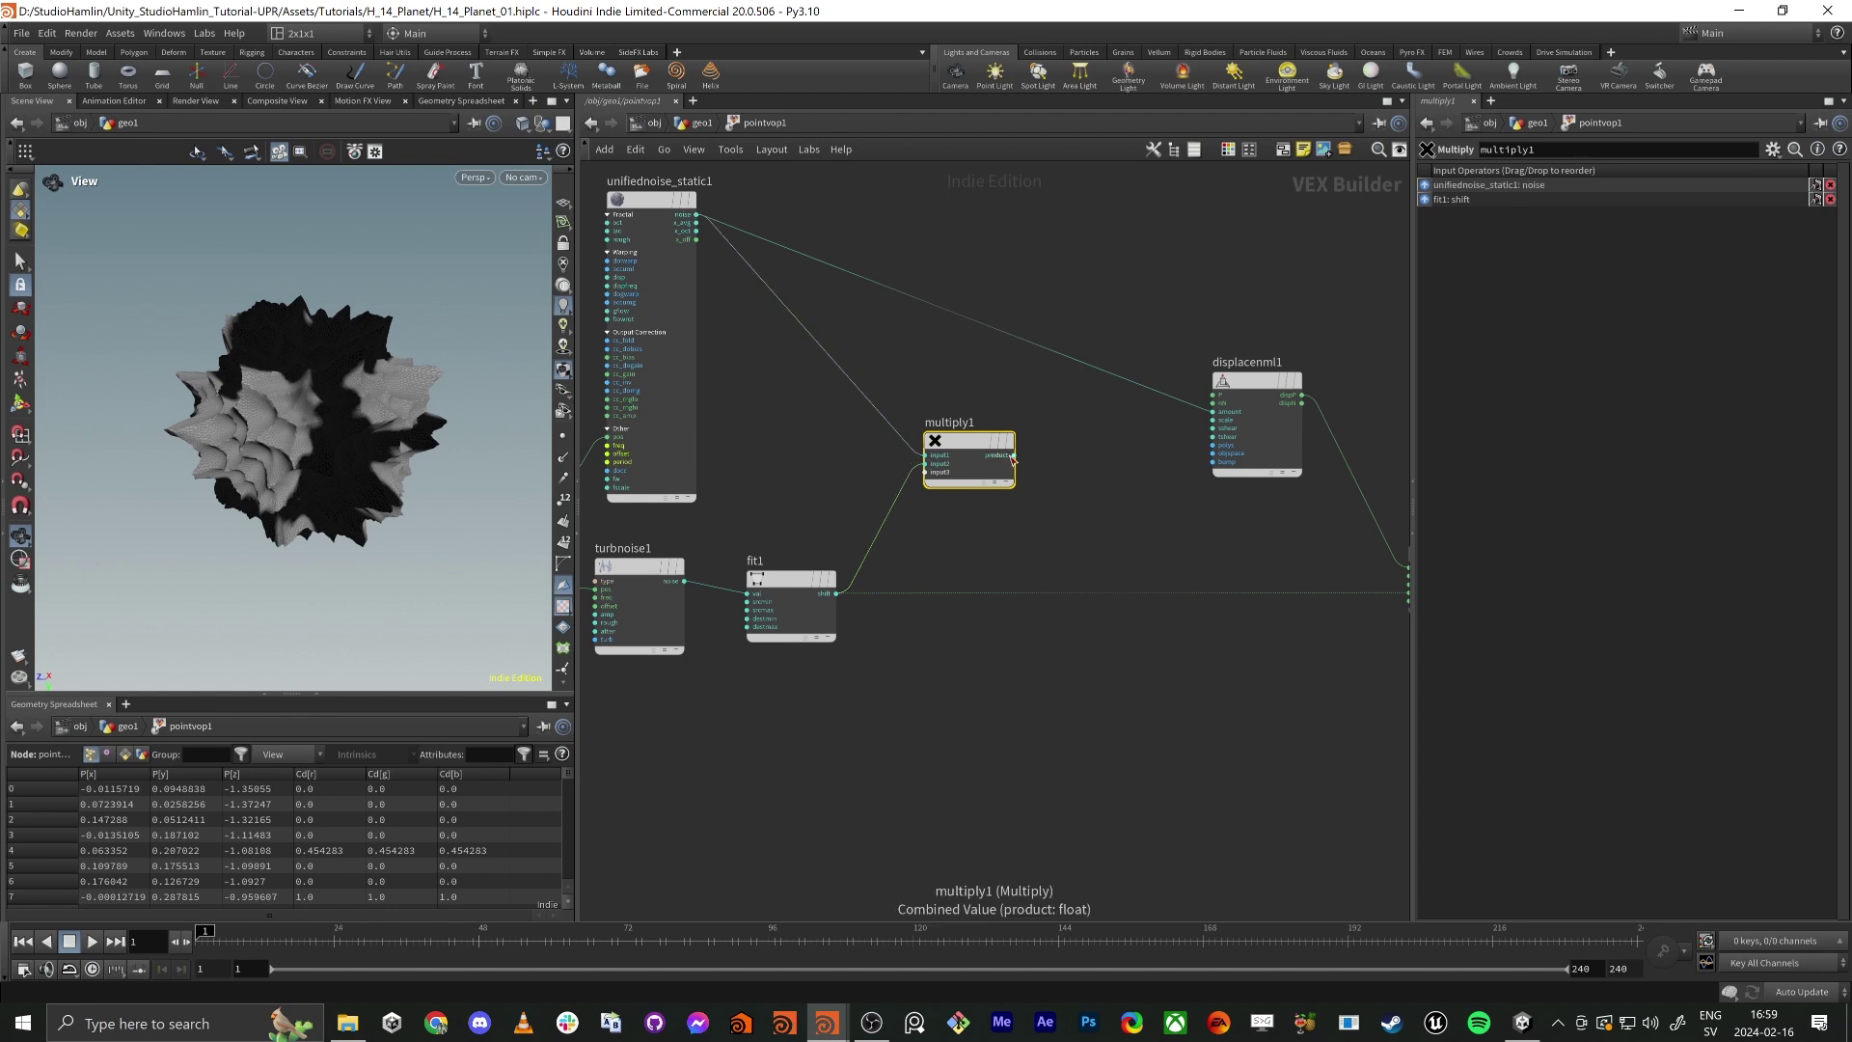
# Wire the Multiply's product into the displacement node's amount and inspect the continents up close.
pyautogui.moveTo(1022, 458)
pyautogui.mouseDown()
pyautogui.moveTo(1213, 408)
pyautogui.moveTo(1140, 430)
pyautogui.mouseUp()
pyautogui.click(1215, 418)
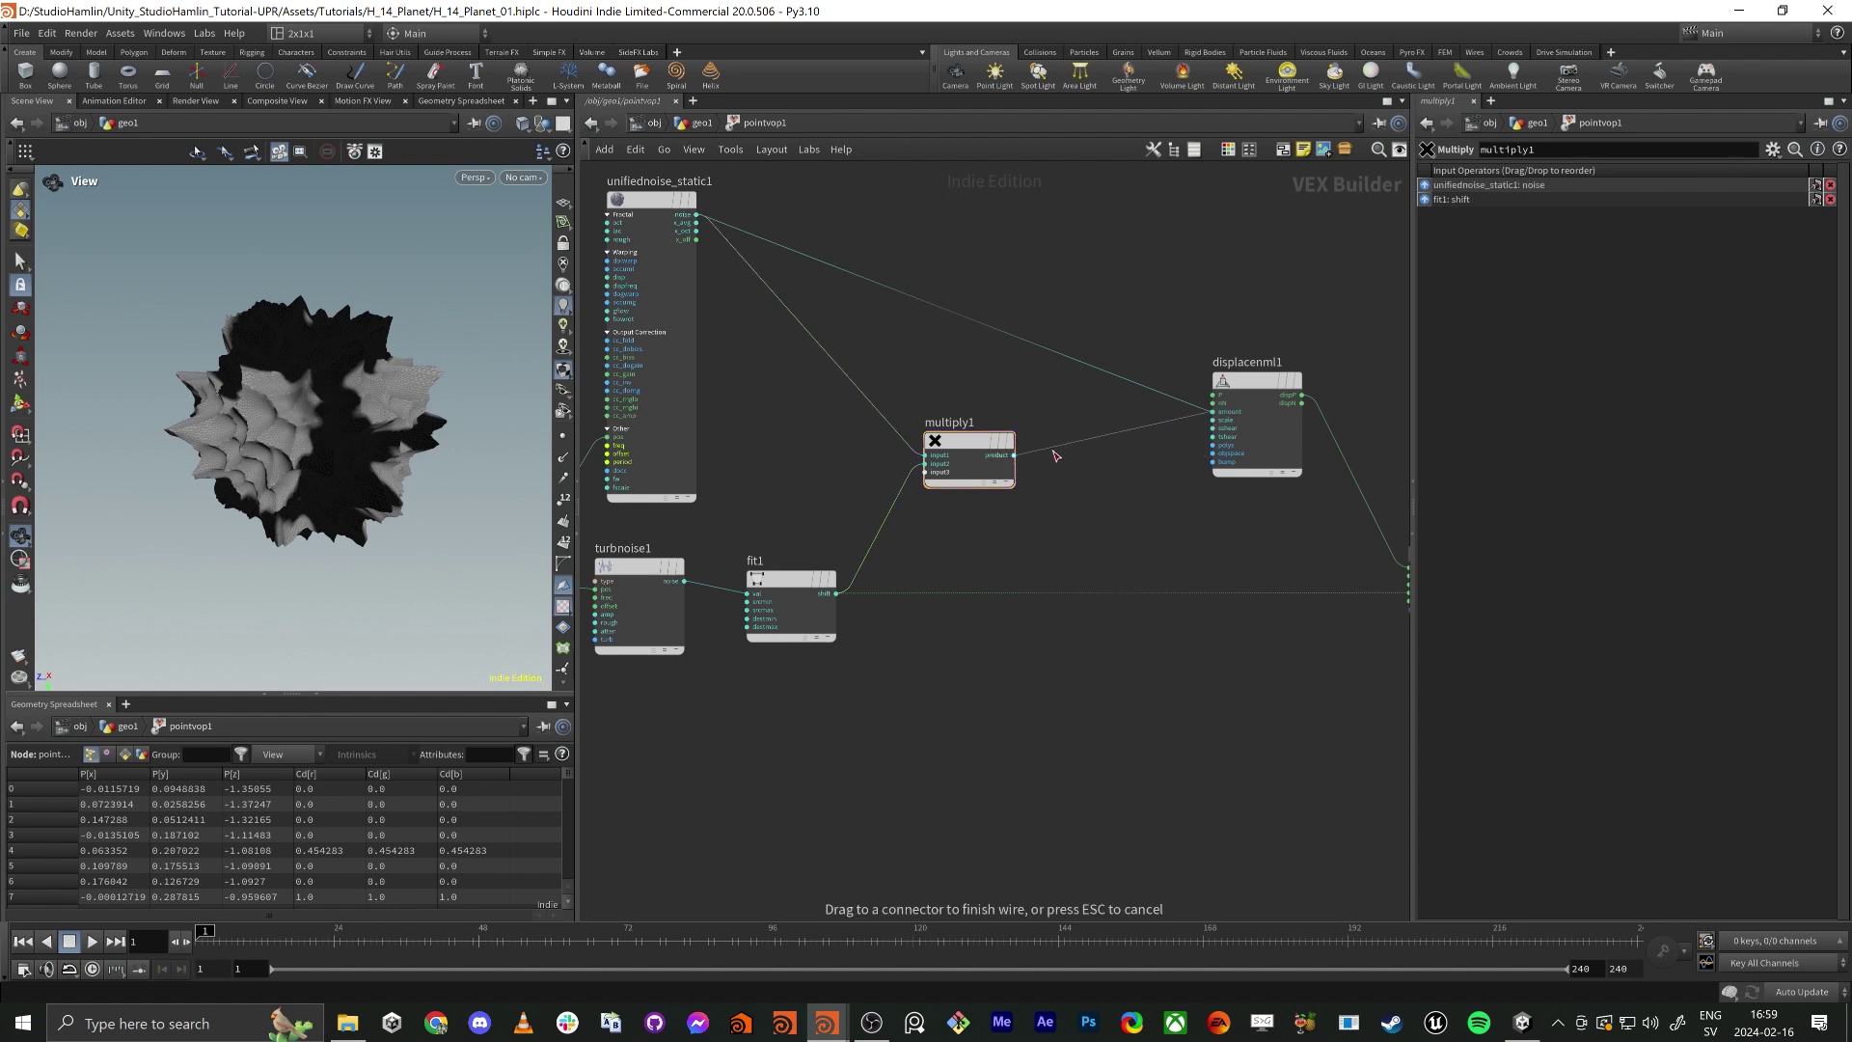
pyautogui.keyDown('alt'); pyautogui.moveTo(402, 461); pyautogui.dragTo(218, 384); pyautogui.keyUp('alt')
pyautogui.scroll(5, 380, 447)
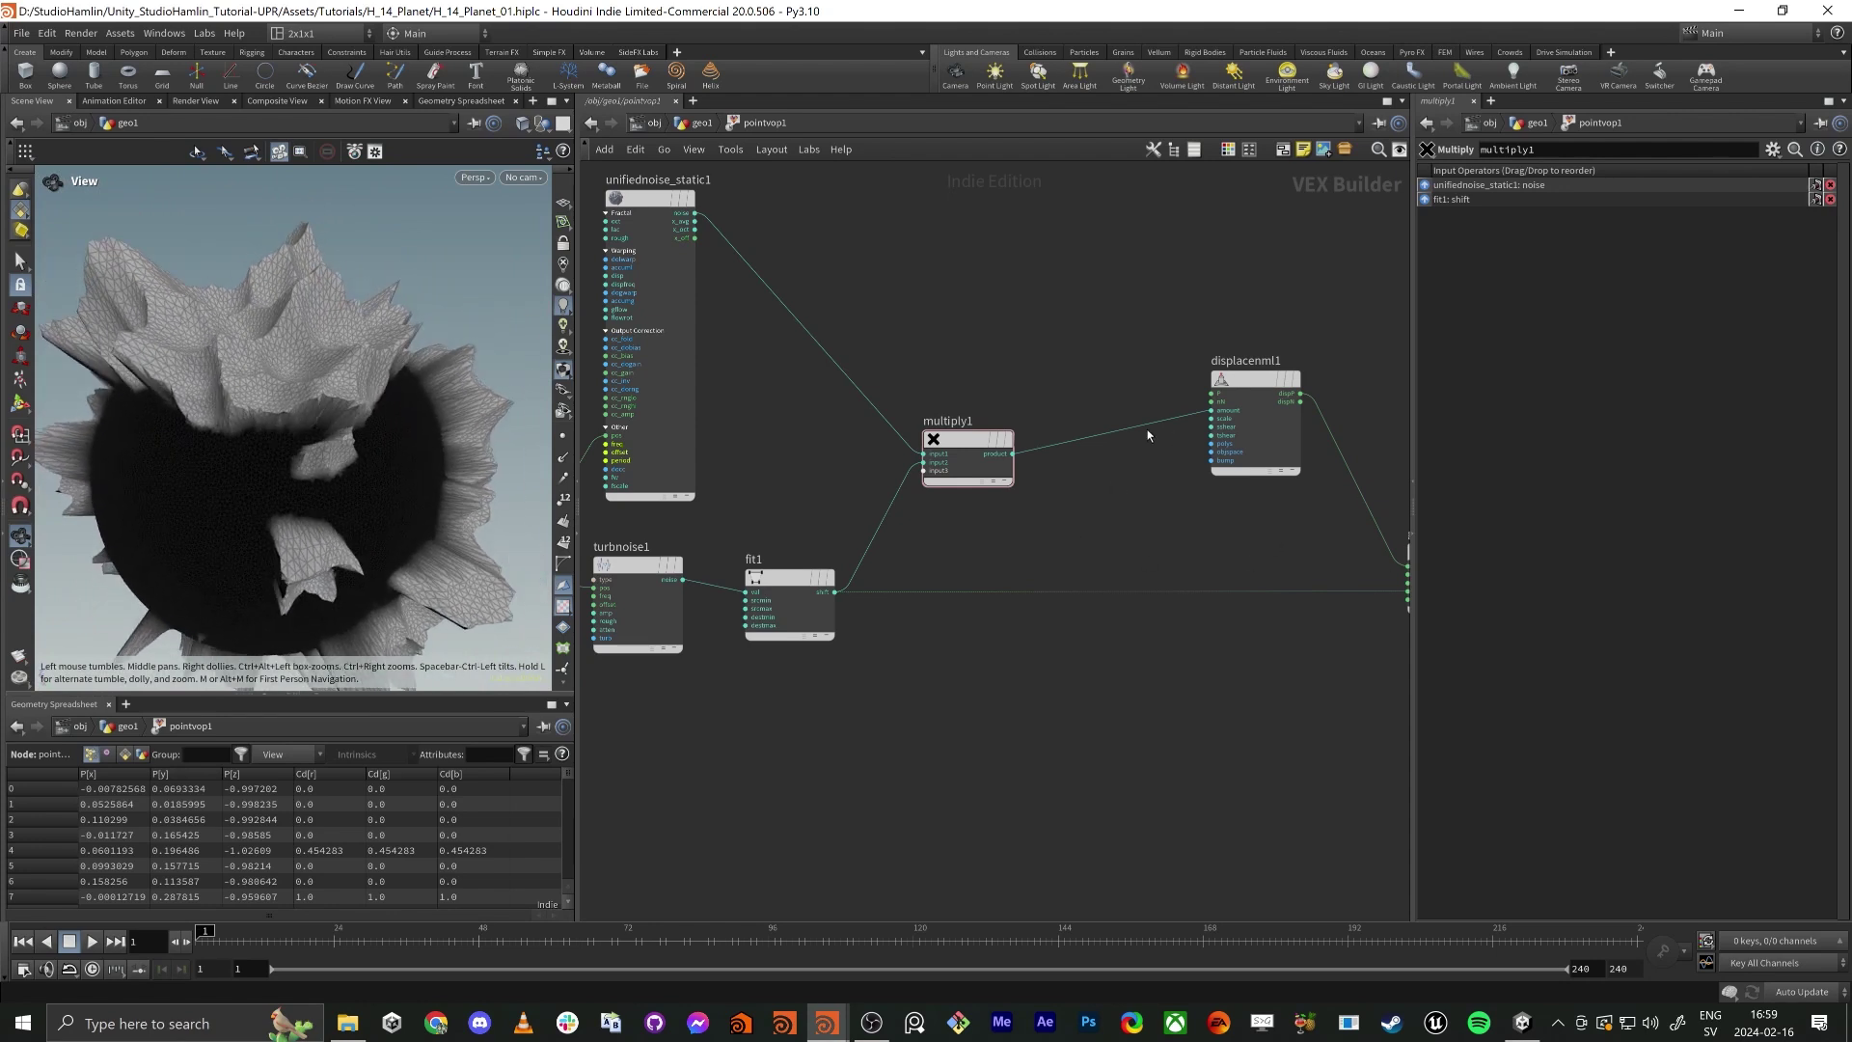
# Set the Unified Noise's frequency to 2.6 on all components and shift the Multiply node slightly right.
pyautogui.moveTo(897, 258); pyautogui.dragTo(1009, 328, button='middle')
pyautogui.click(779, 269)
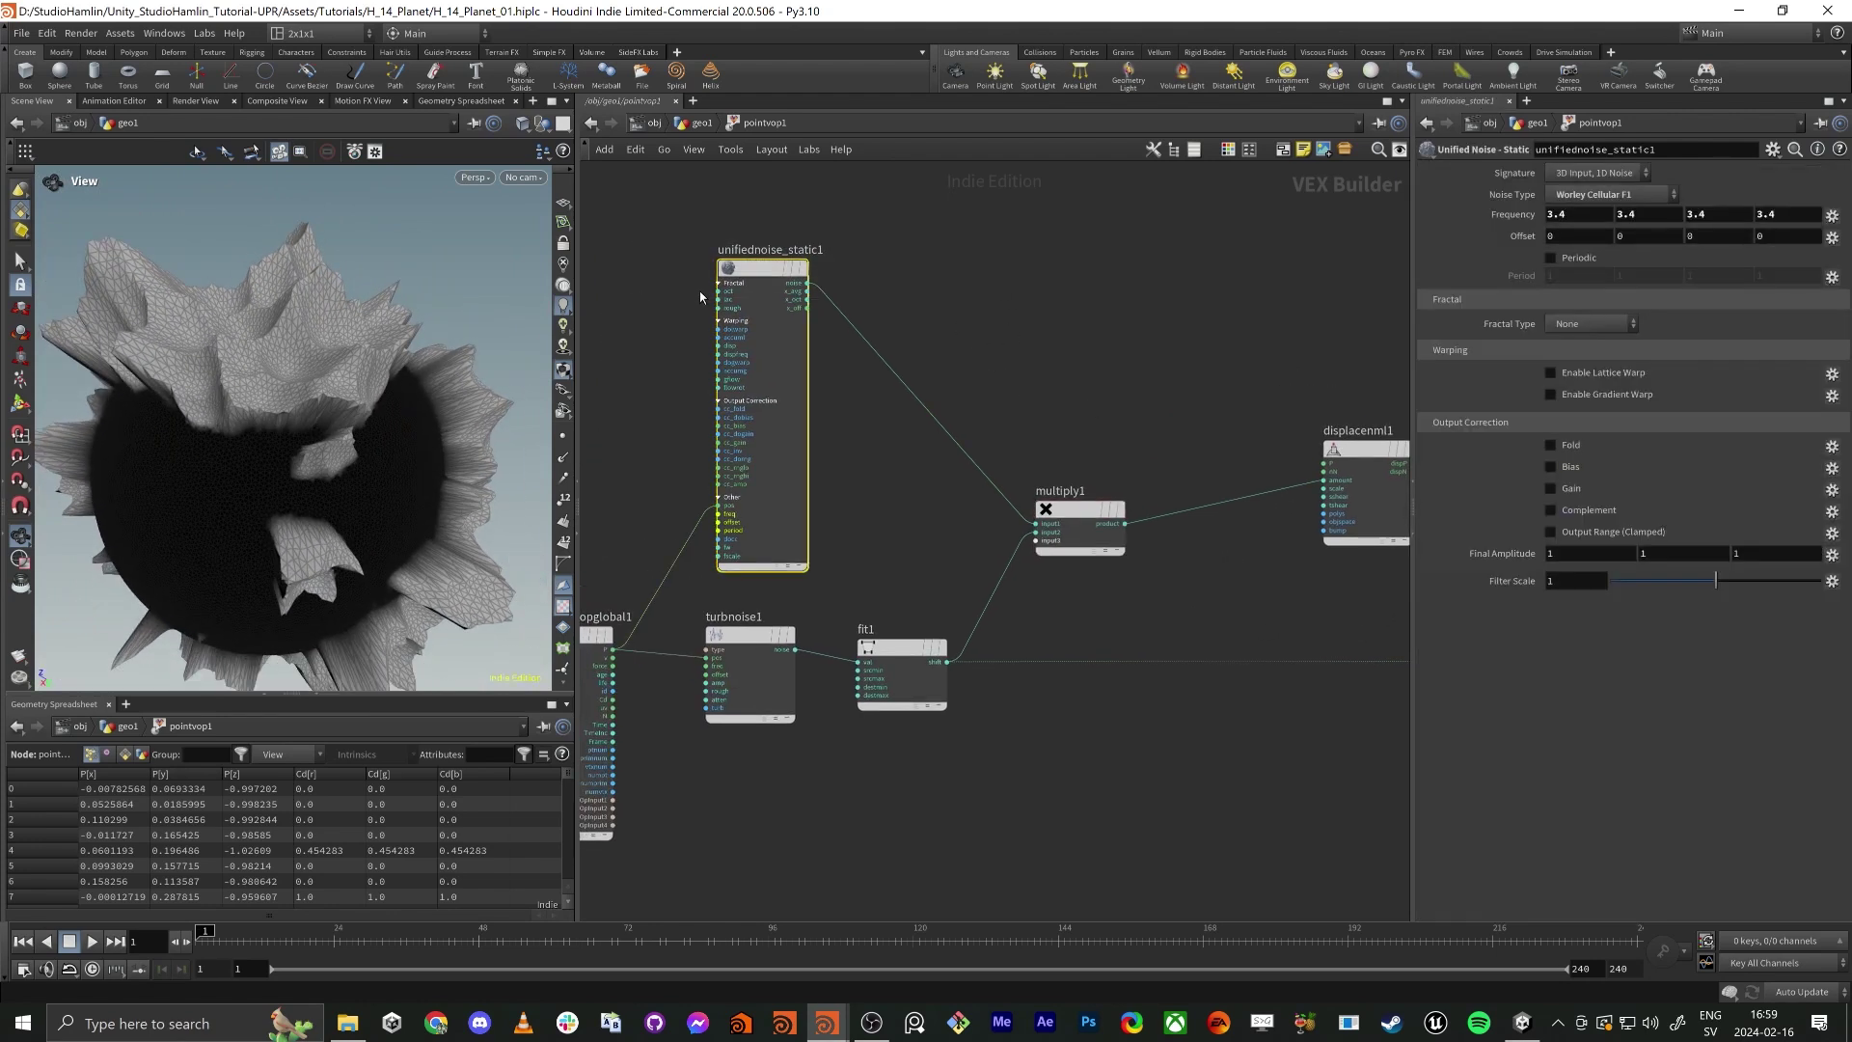
pyautogui.moveTo(1512, 214); pyautogui.dragTo(1399, 213, button='middle')
pyautogui.moveTo(181, 349); pyautogui.dragTo(328, 290)
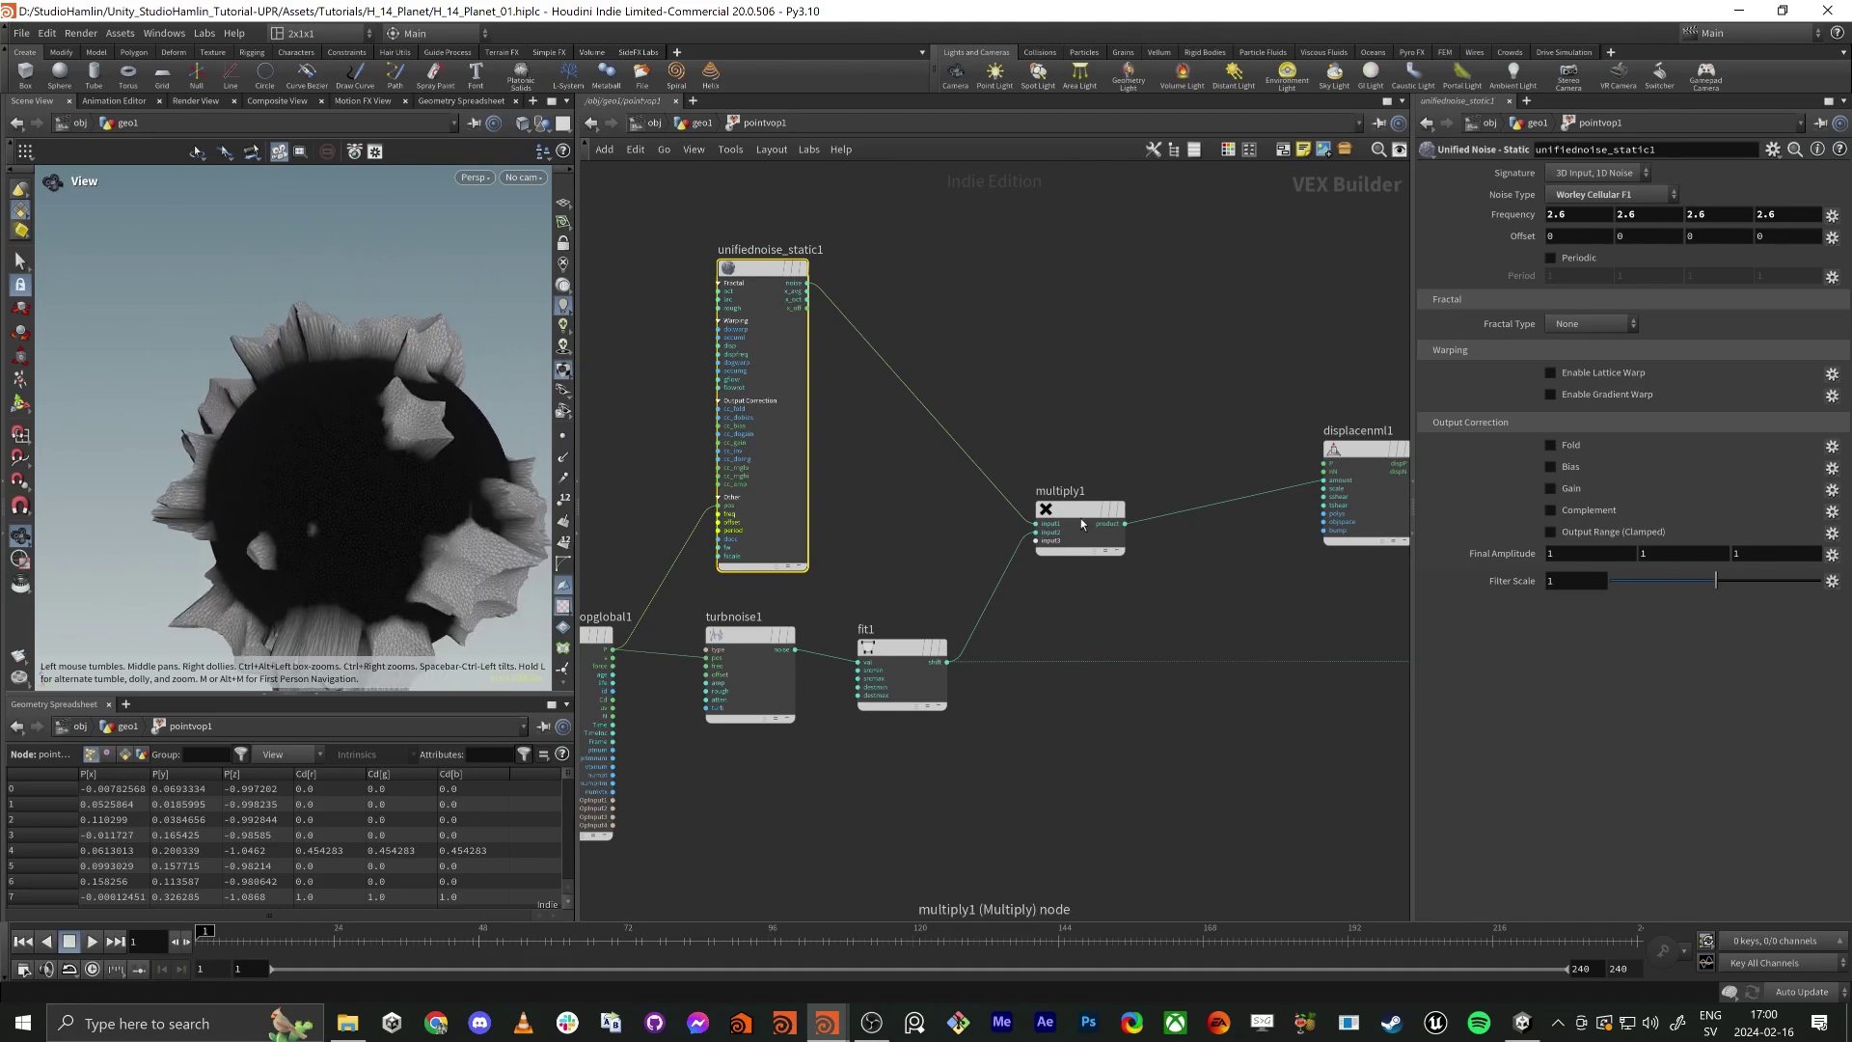
pyautogui.moveTo(1082, 510); pyautogui.dragTo(1124, 503)
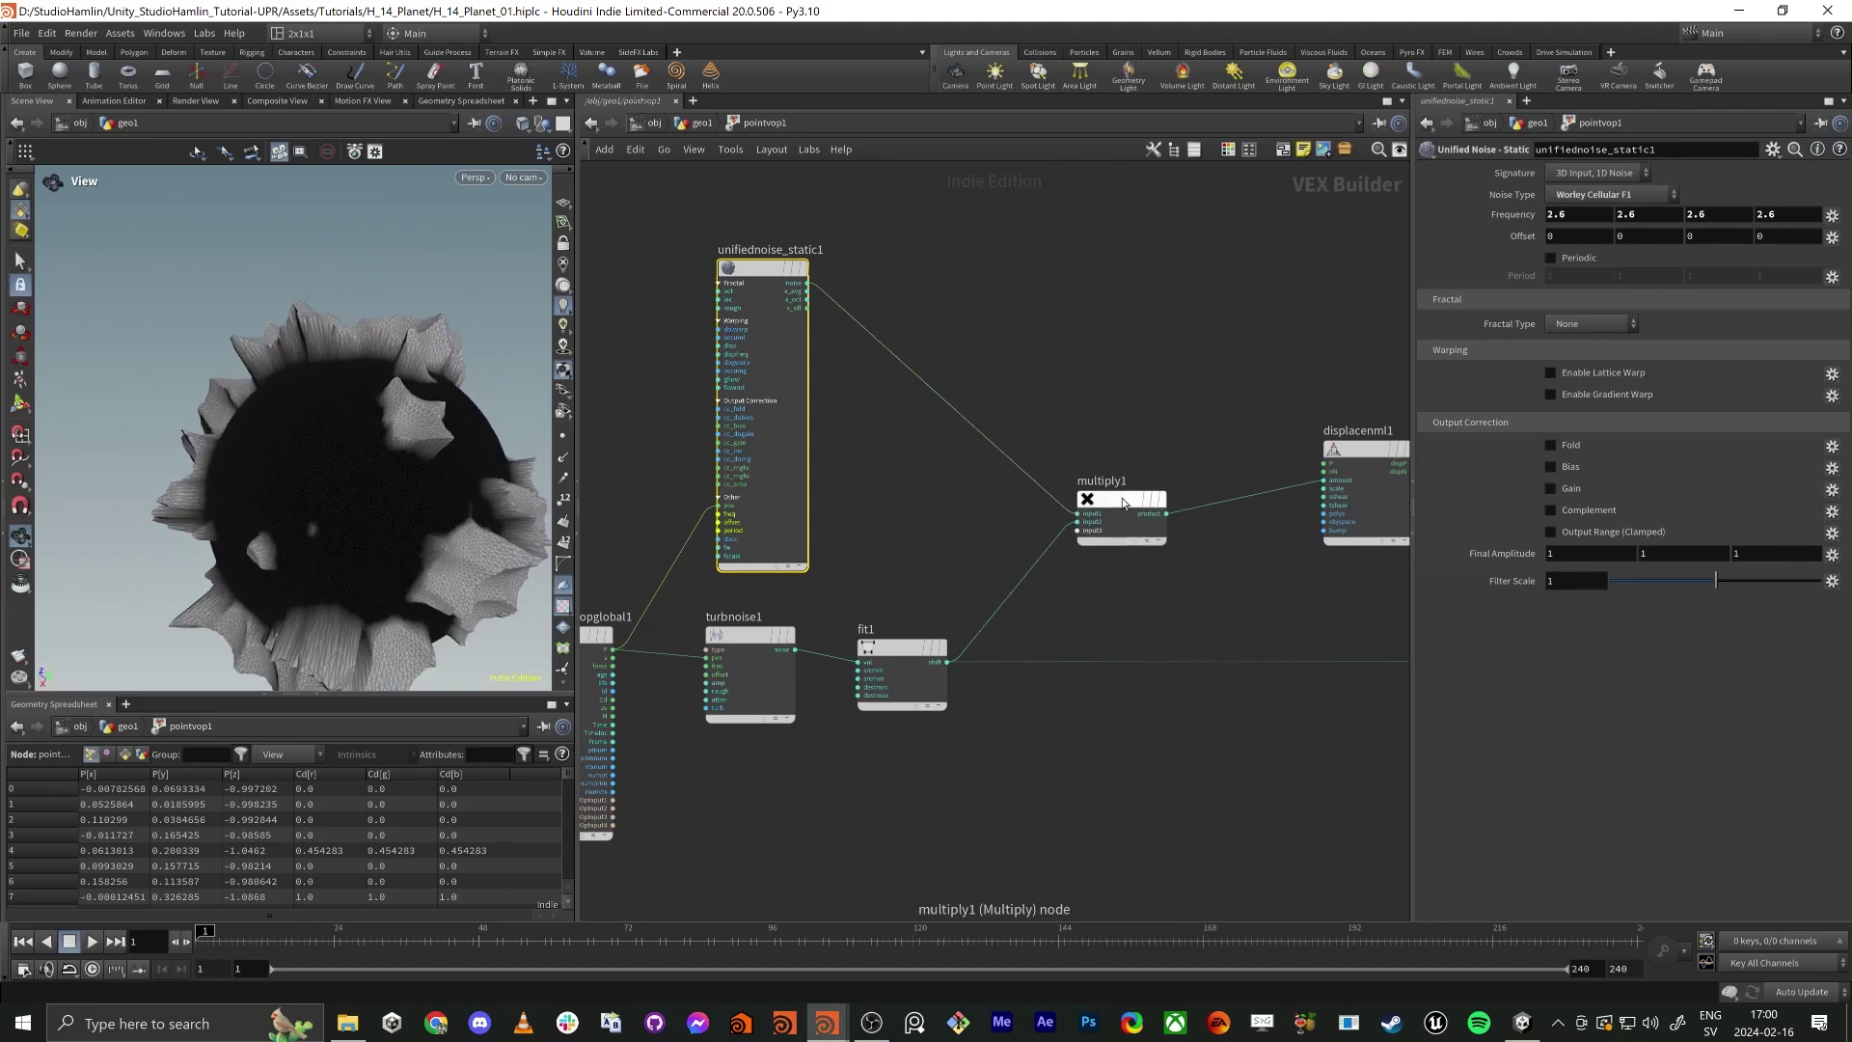
# Insert a Fit Range node on the wire between the Unified Noise's noise output and the Multiply, and nudge it up.
pyautogui.moveTo(1019, 396); pyautogui.dragTo(1090, 491, button='middle')
pyautogui.moveTo(832, 376); pyautogui.dragTo(822, 371)
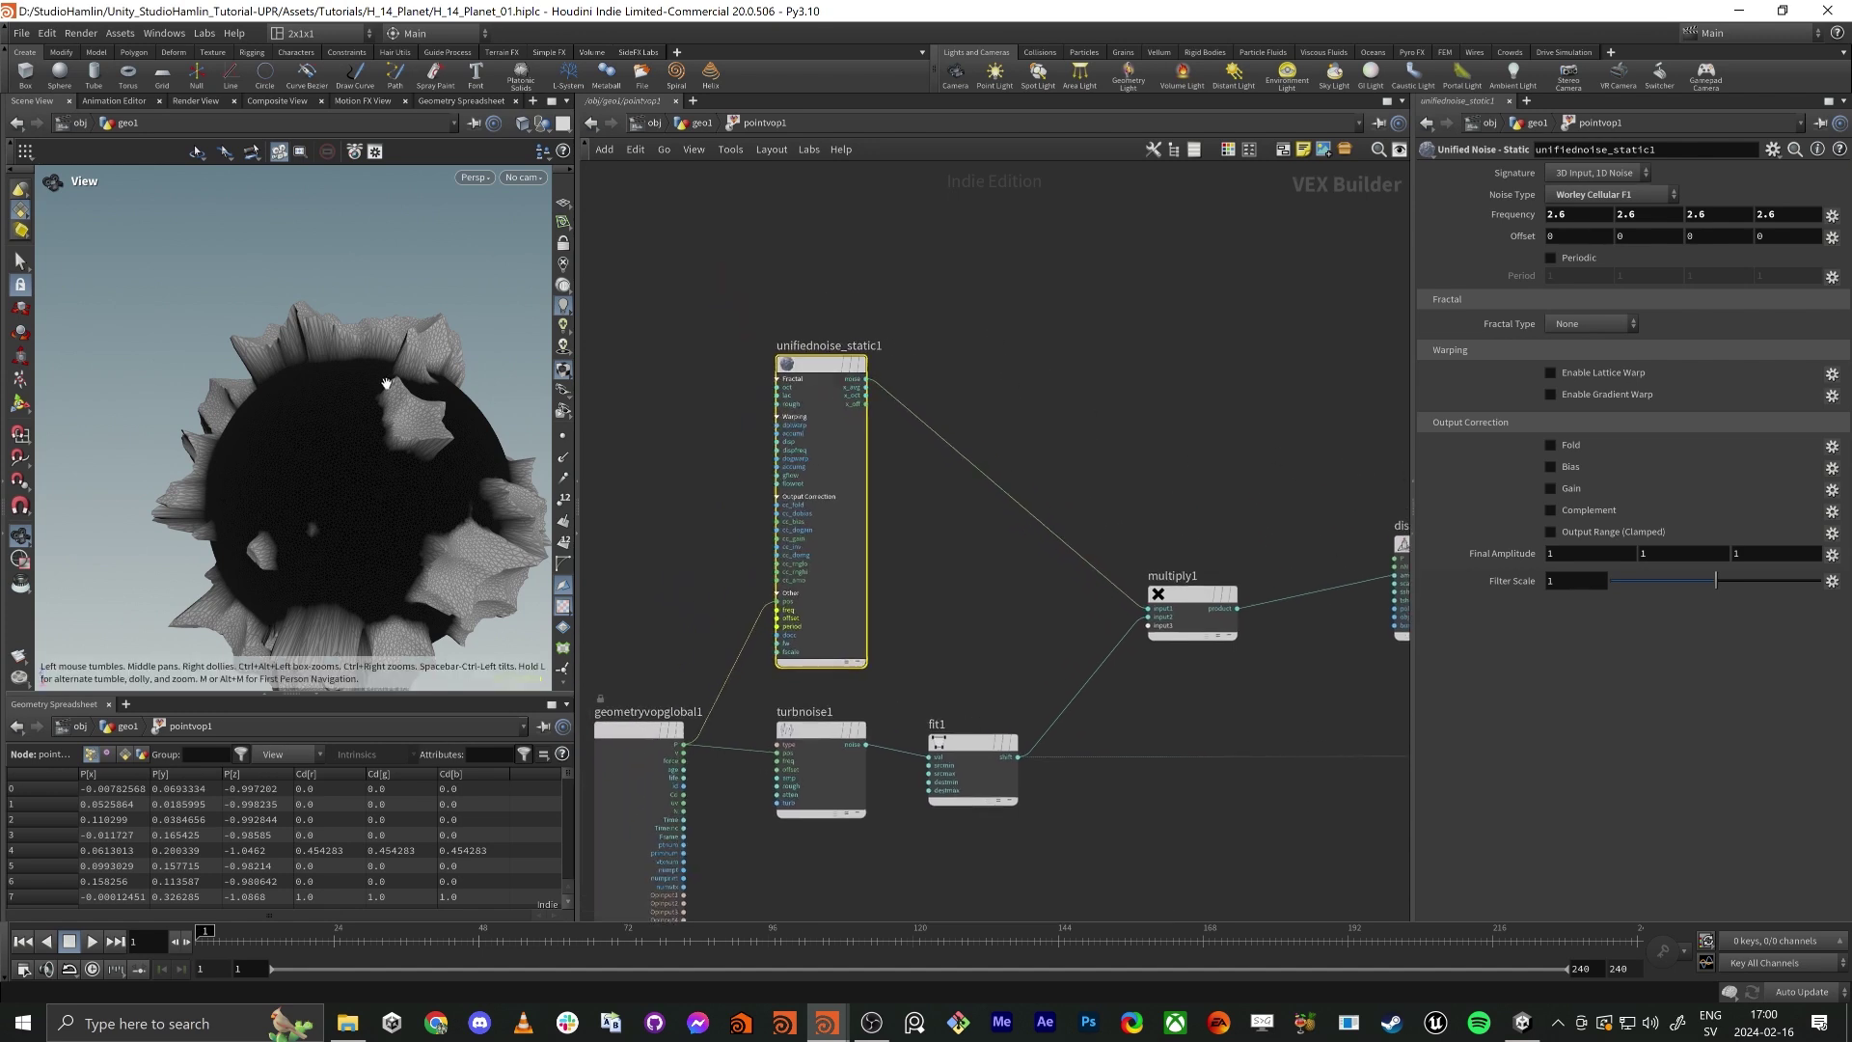
pyautogui.moveTo(386, 384); pyautogui.dragTo(321, 338)
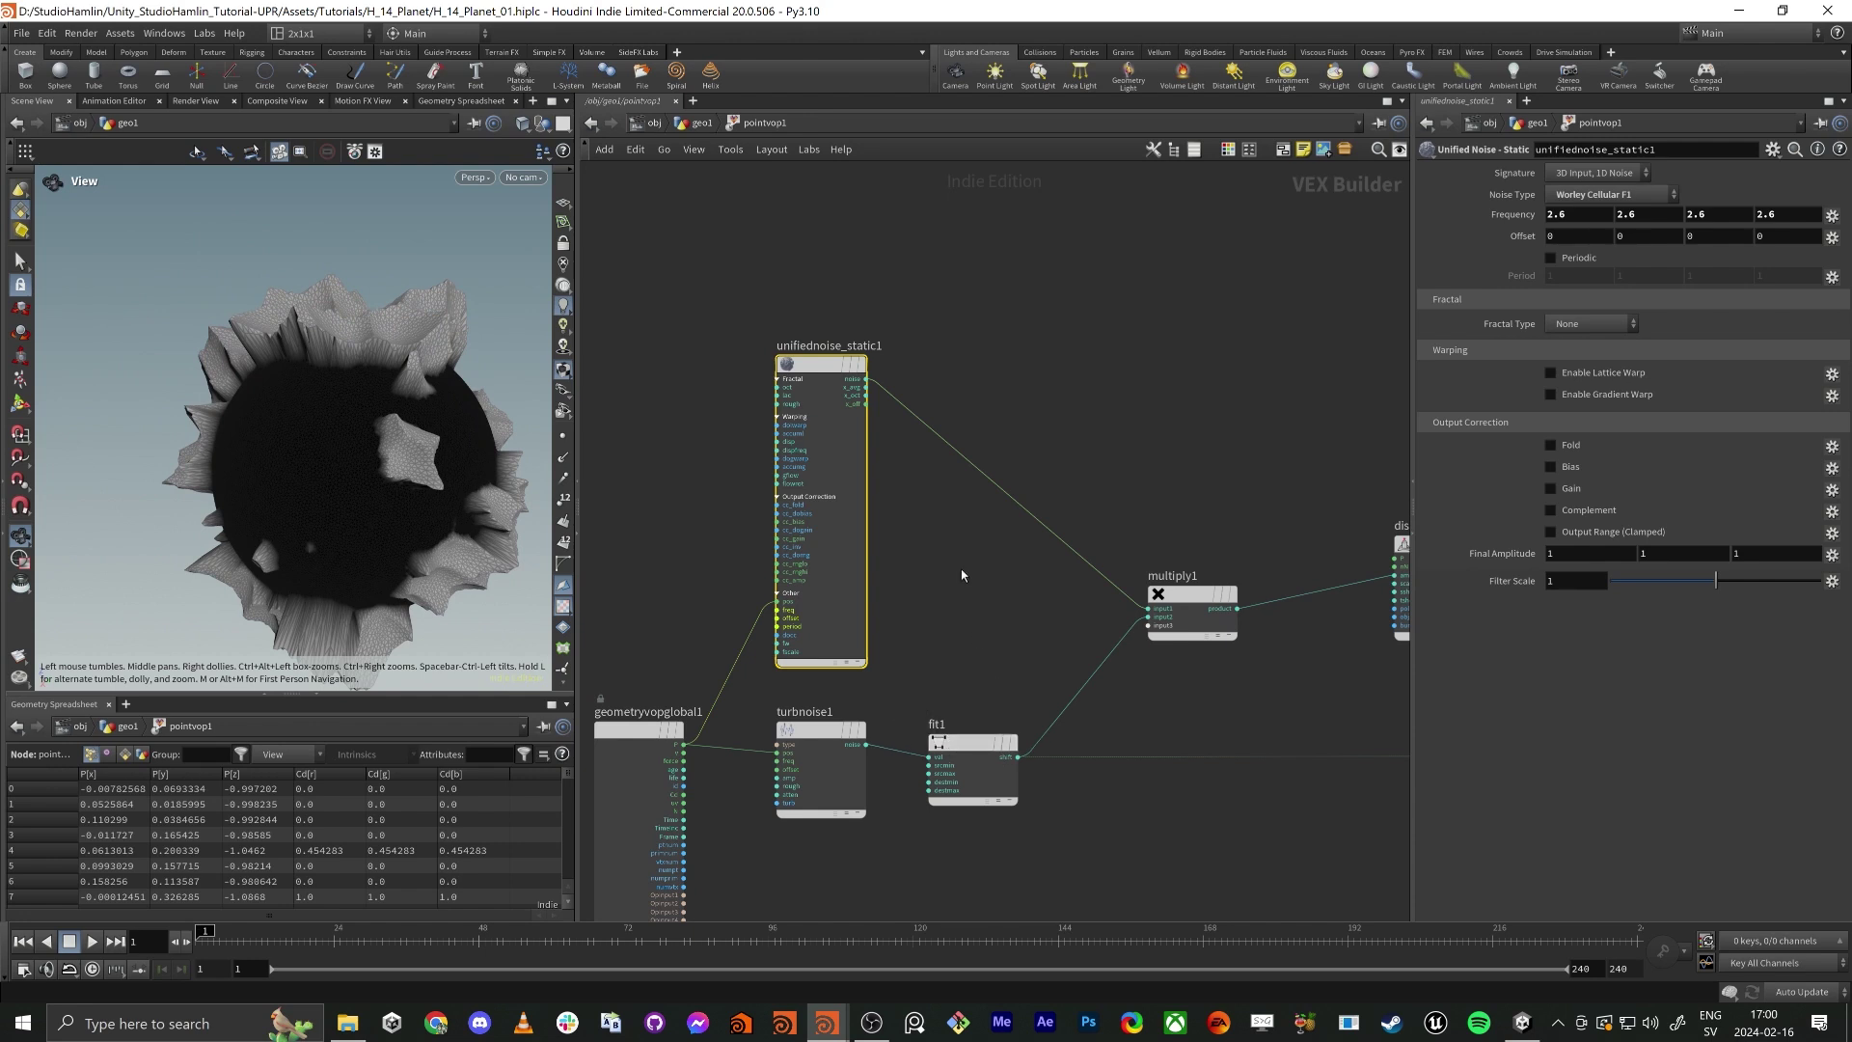
pyautogui.press('Tab')
pyautogui.write('fit')
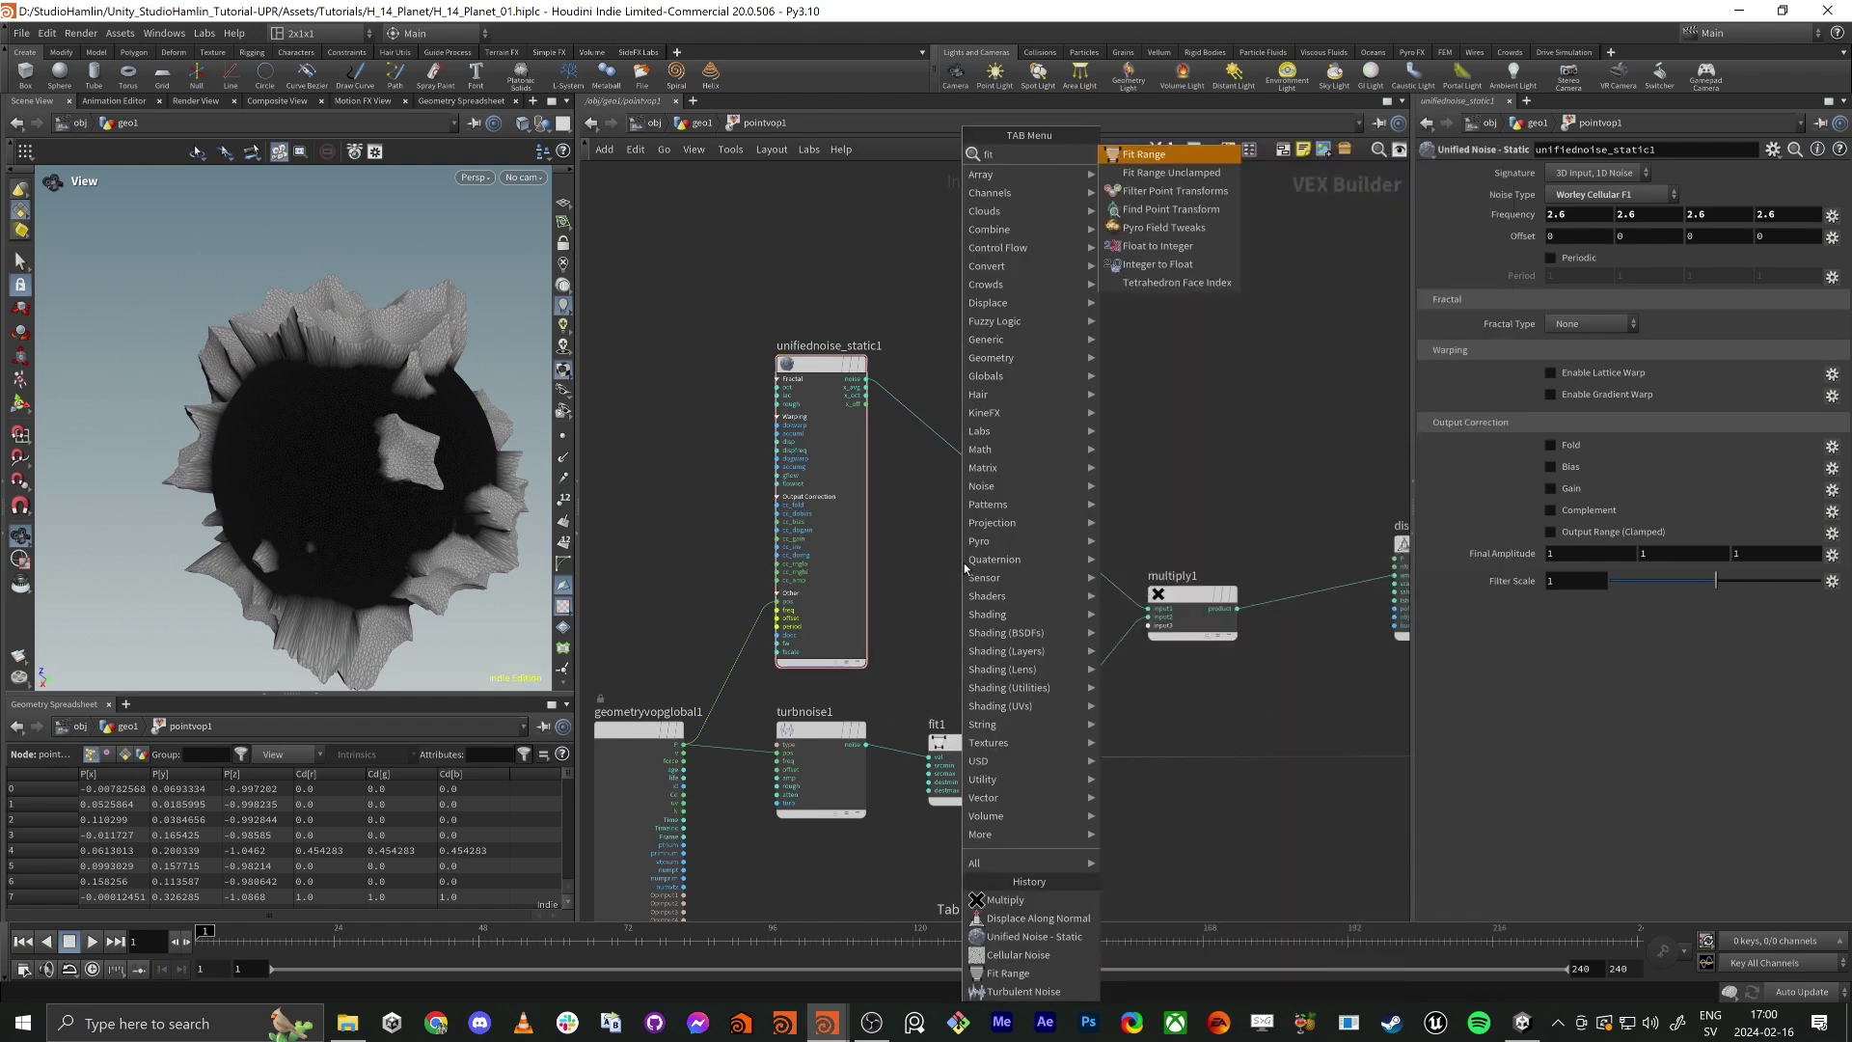
pyautogui.press('Return')
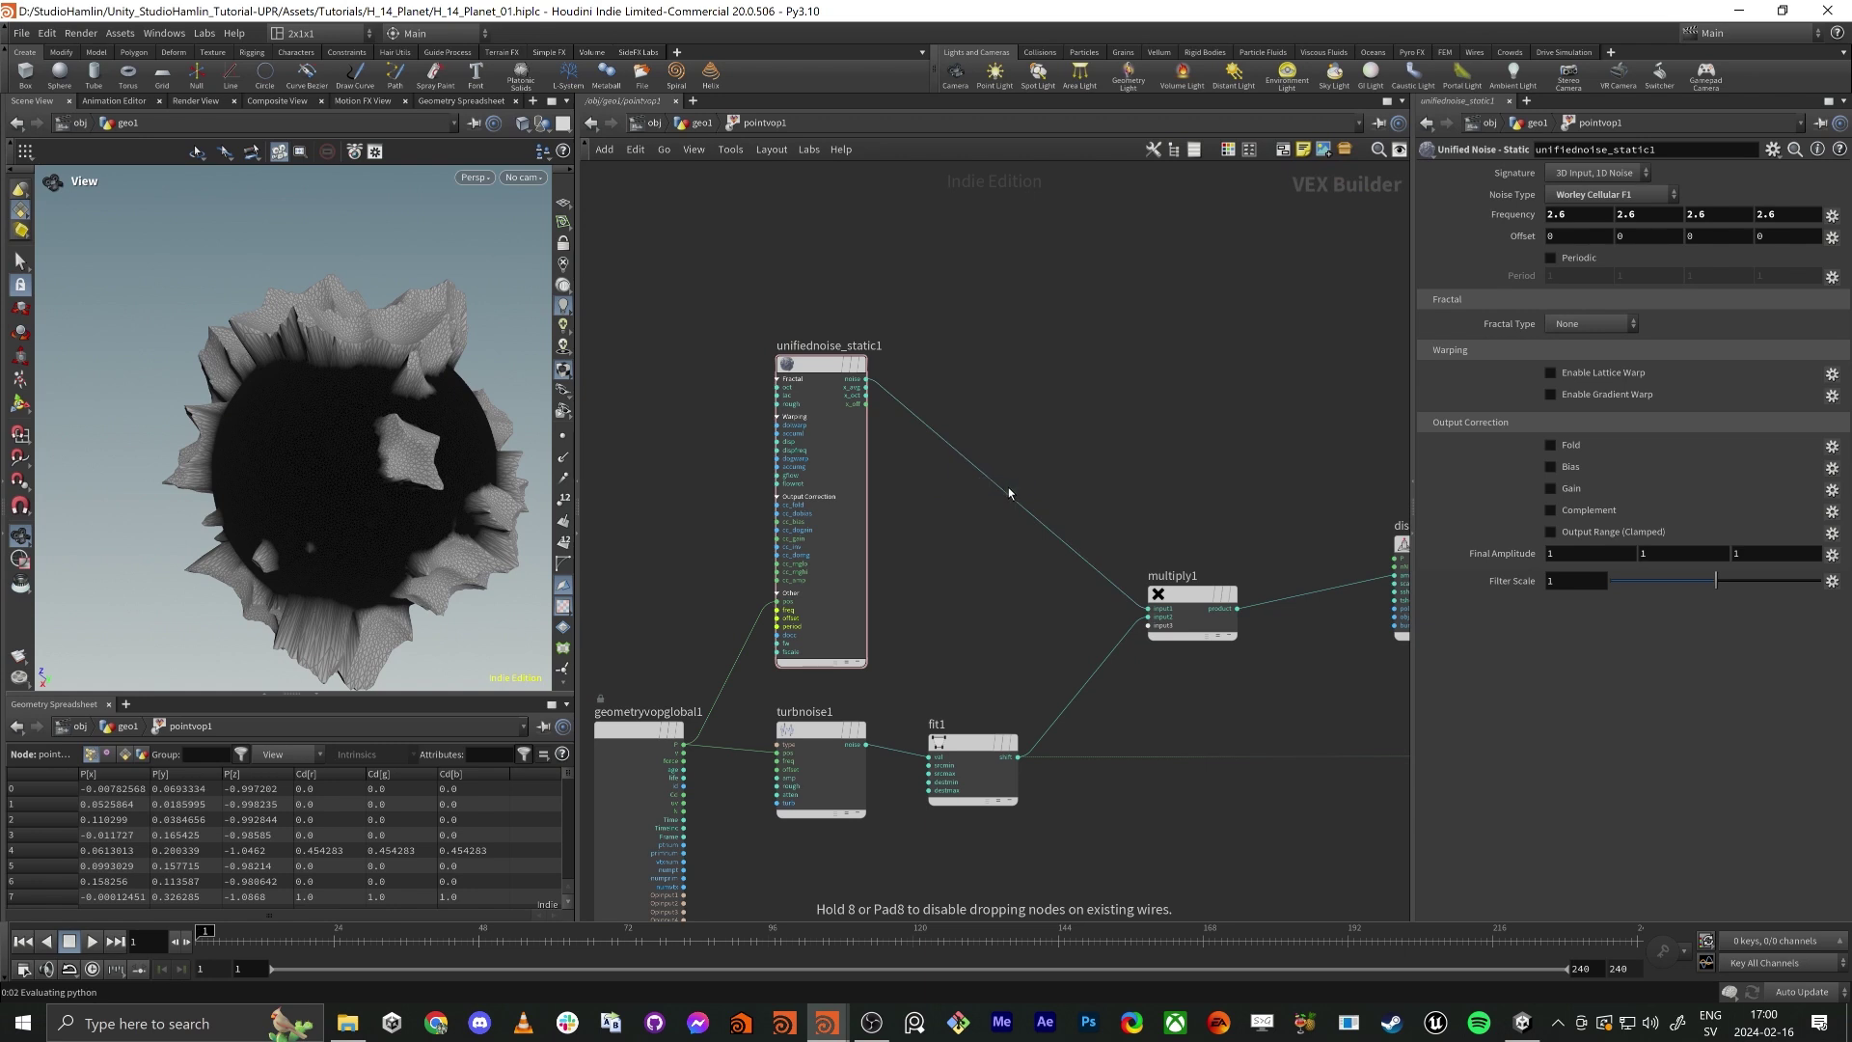
pyautogui.click(1009, 488)
pyautogui.moveTo(1024, 469)
pyautogui.mouseDown()
pyautogui.moveTo(999, 488)
pyautogui.moveTo(1022, 445)
pyautogui.mouseUp()
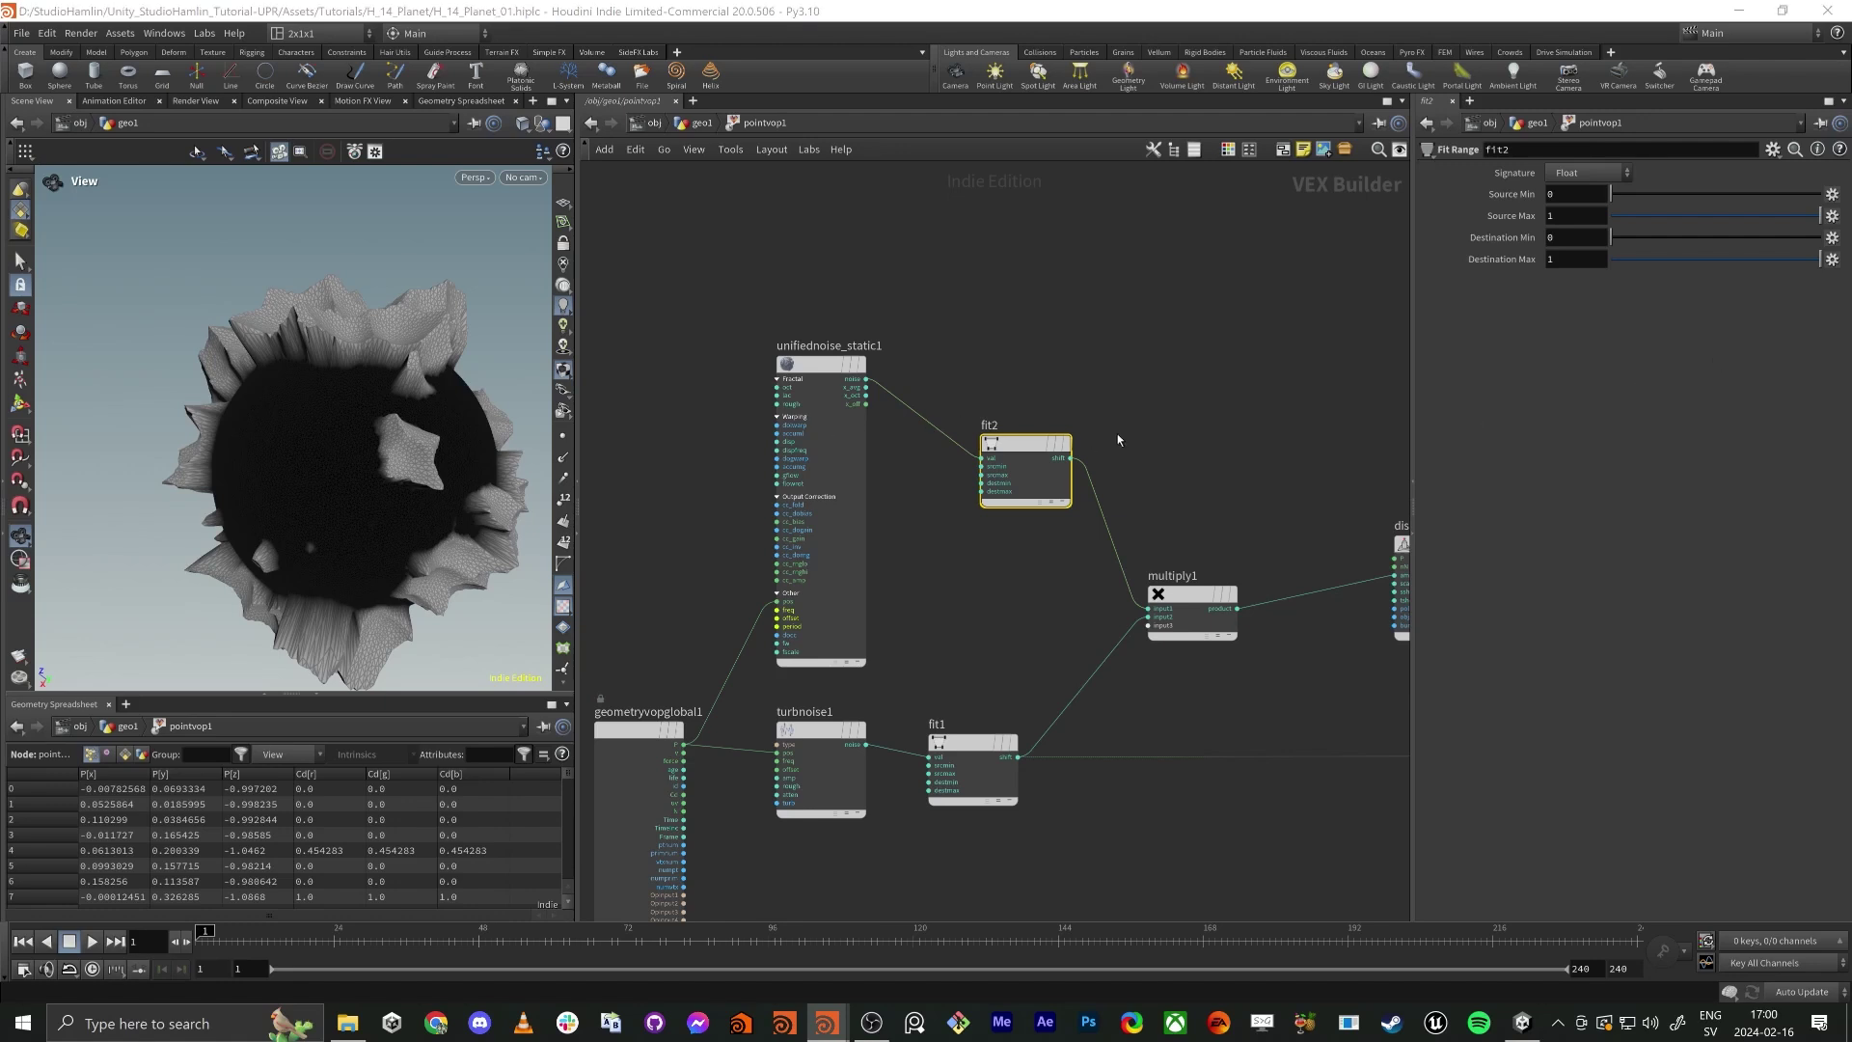
# Tune the new Fit node's source minimum to 0.32 while checking the mountains' shape from several angles.
pyautogui.moveTo(1617, 193); pyautogui.dragTo(1660, 193)
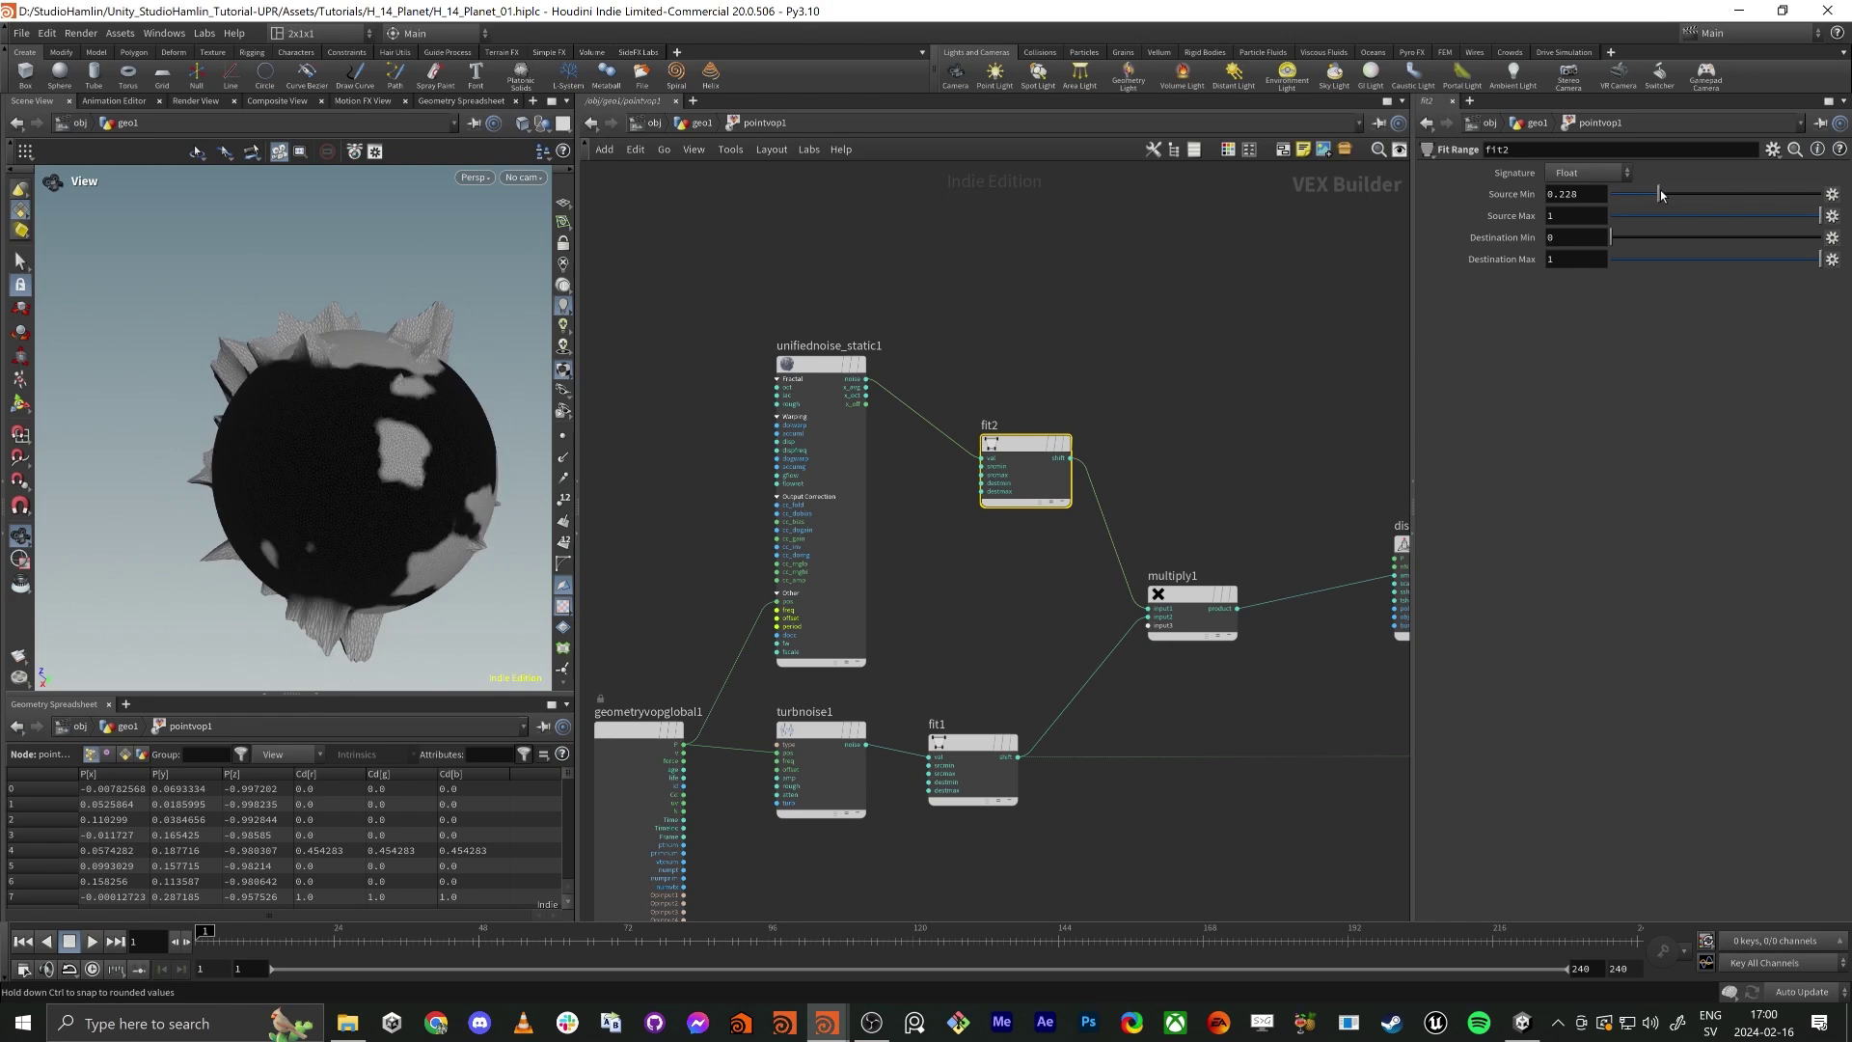
pyautogui.moveTo(376, 381)
pyautogui.mouseDown()
pyautogui.moveTo(384, 395)
pyautogui.moveTo(402, 377)
pyautogui.mouseUp()
pyautogui.moveTo(401, 377); pyautogui.dragTo(363, 385, button='right')
pyautogui.moveTo(364, 385); pyautogui.dragTo(309, 418)
pyautogui.moveTo(1659, 194)
pyautogui.mouseDown()
pyautogui.moveTo(1605, 195)
pyautogui.moveTo(1635, 194)
pyautogui.mouseUp()
pyautogui.moveTo(430, 415); pyautogui.dragTo(360, 412)
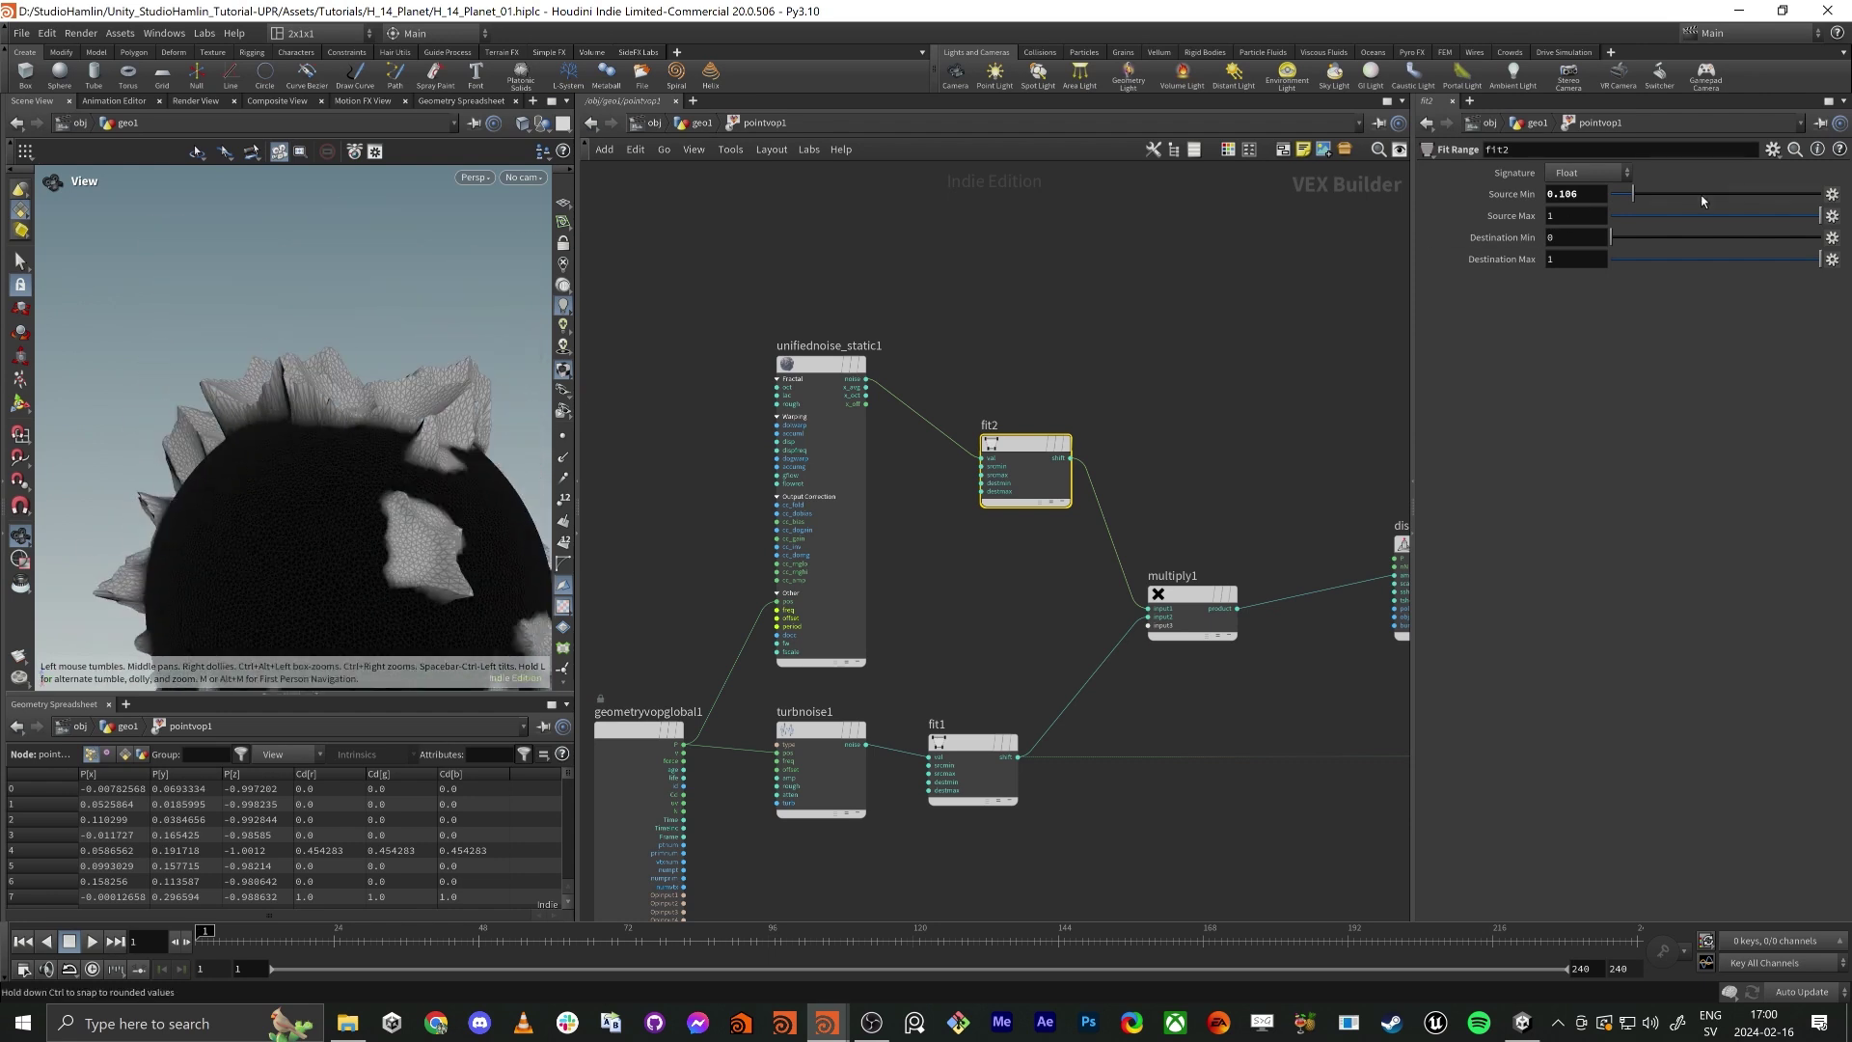
pyautogui.moveTo(1634, 194); pyautogui.dragTo(1703, 199)
pyautogui.moveTo(417, 417); pyautogui.dragTo(340, 449)
# Replace the wire into the geometry output's Cd with the Unified Noise's noise output and inspect the pattern on the sphere.
pyautogui.moveTo(1262, 805); pyautogui.dragTo(1118, 695, button='middle')
pyautogui.click(1194, 660)
pyautogui.press('Delete')
pyautogui.scroll(-1, 1117, 694)
pyautogui.moveTo(740, 343)
pyautogui.mouseDown()
pyautogui.moveTo(1206, 618)
pyautogui.moveTo(1344, 655)
pyautogui.mouseUp()
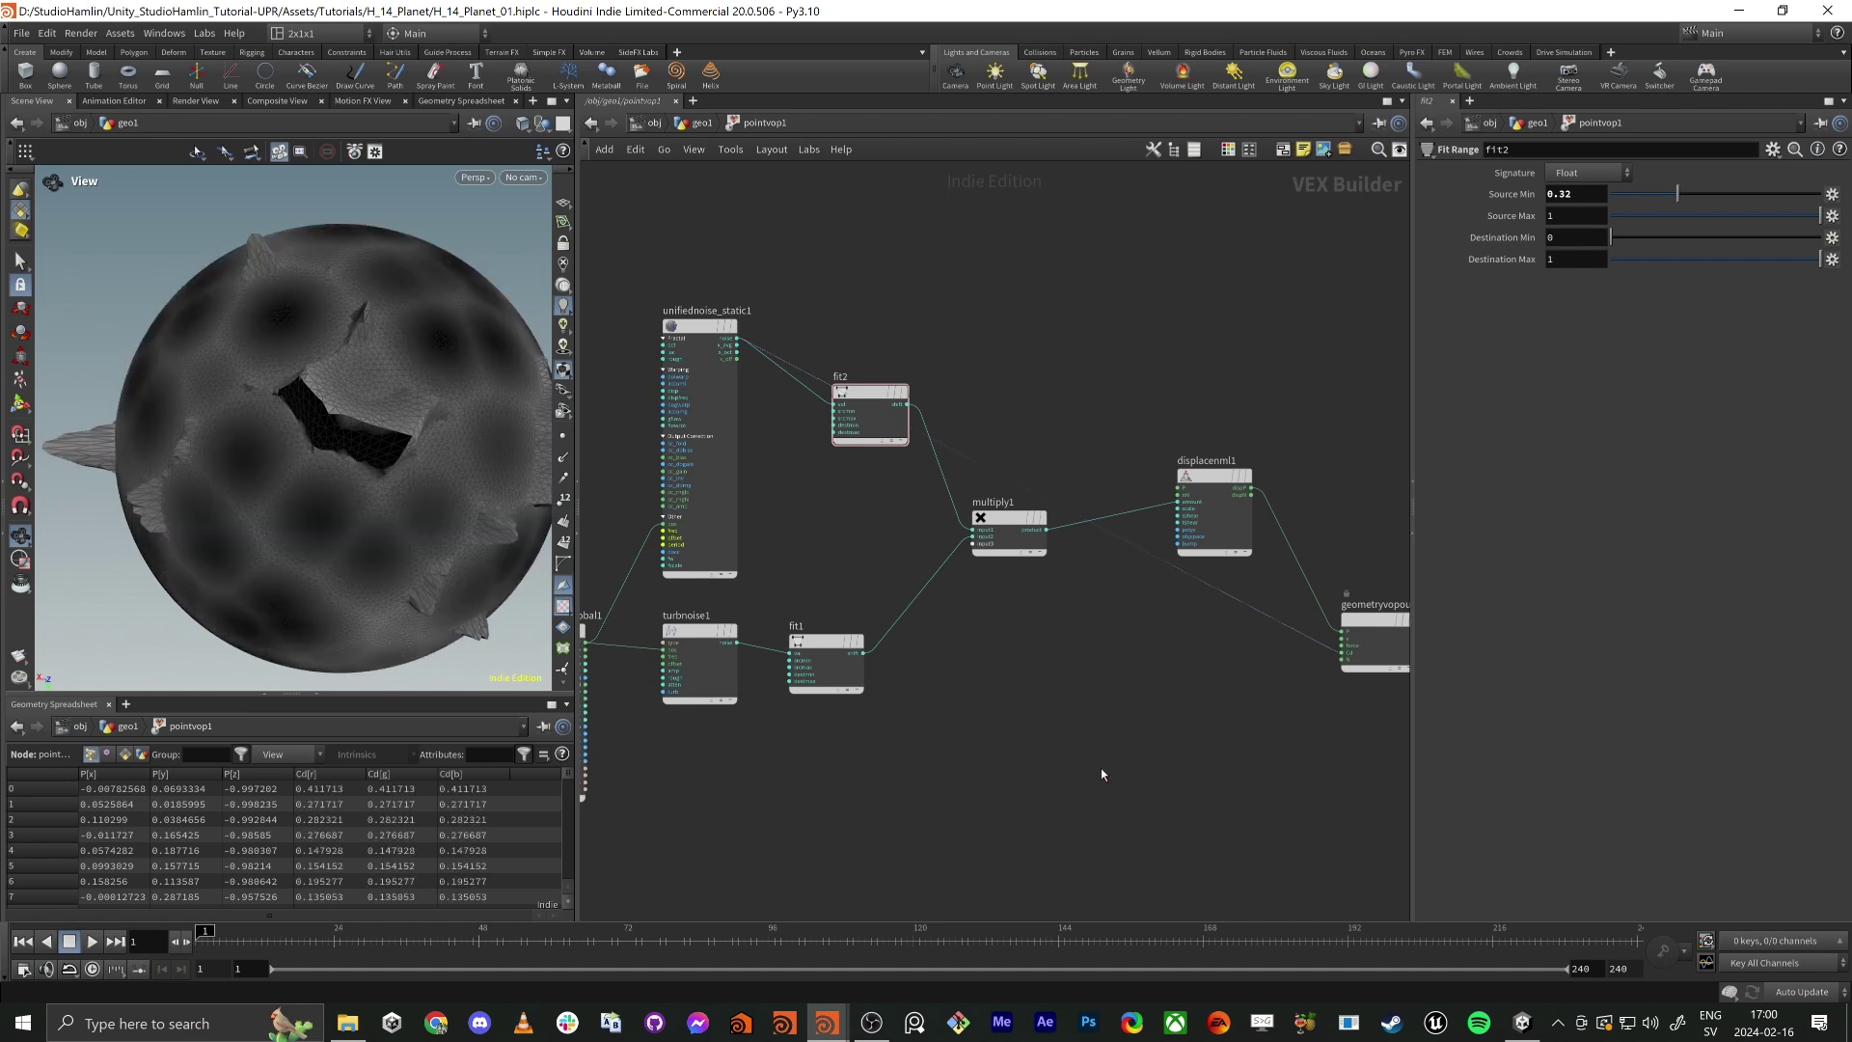
pyautogui.moveTo(380, 396)
pyautogui.mouseDown()
pyautogui.moveTo(385, 417)
pyautogui.moveTo(392, 345)
pyautogui.moveTo(359, 406)
pyautogui.mouseUp()
pyautogui.moveTo(427, 332); pyautogui.dragTo(200, 487)
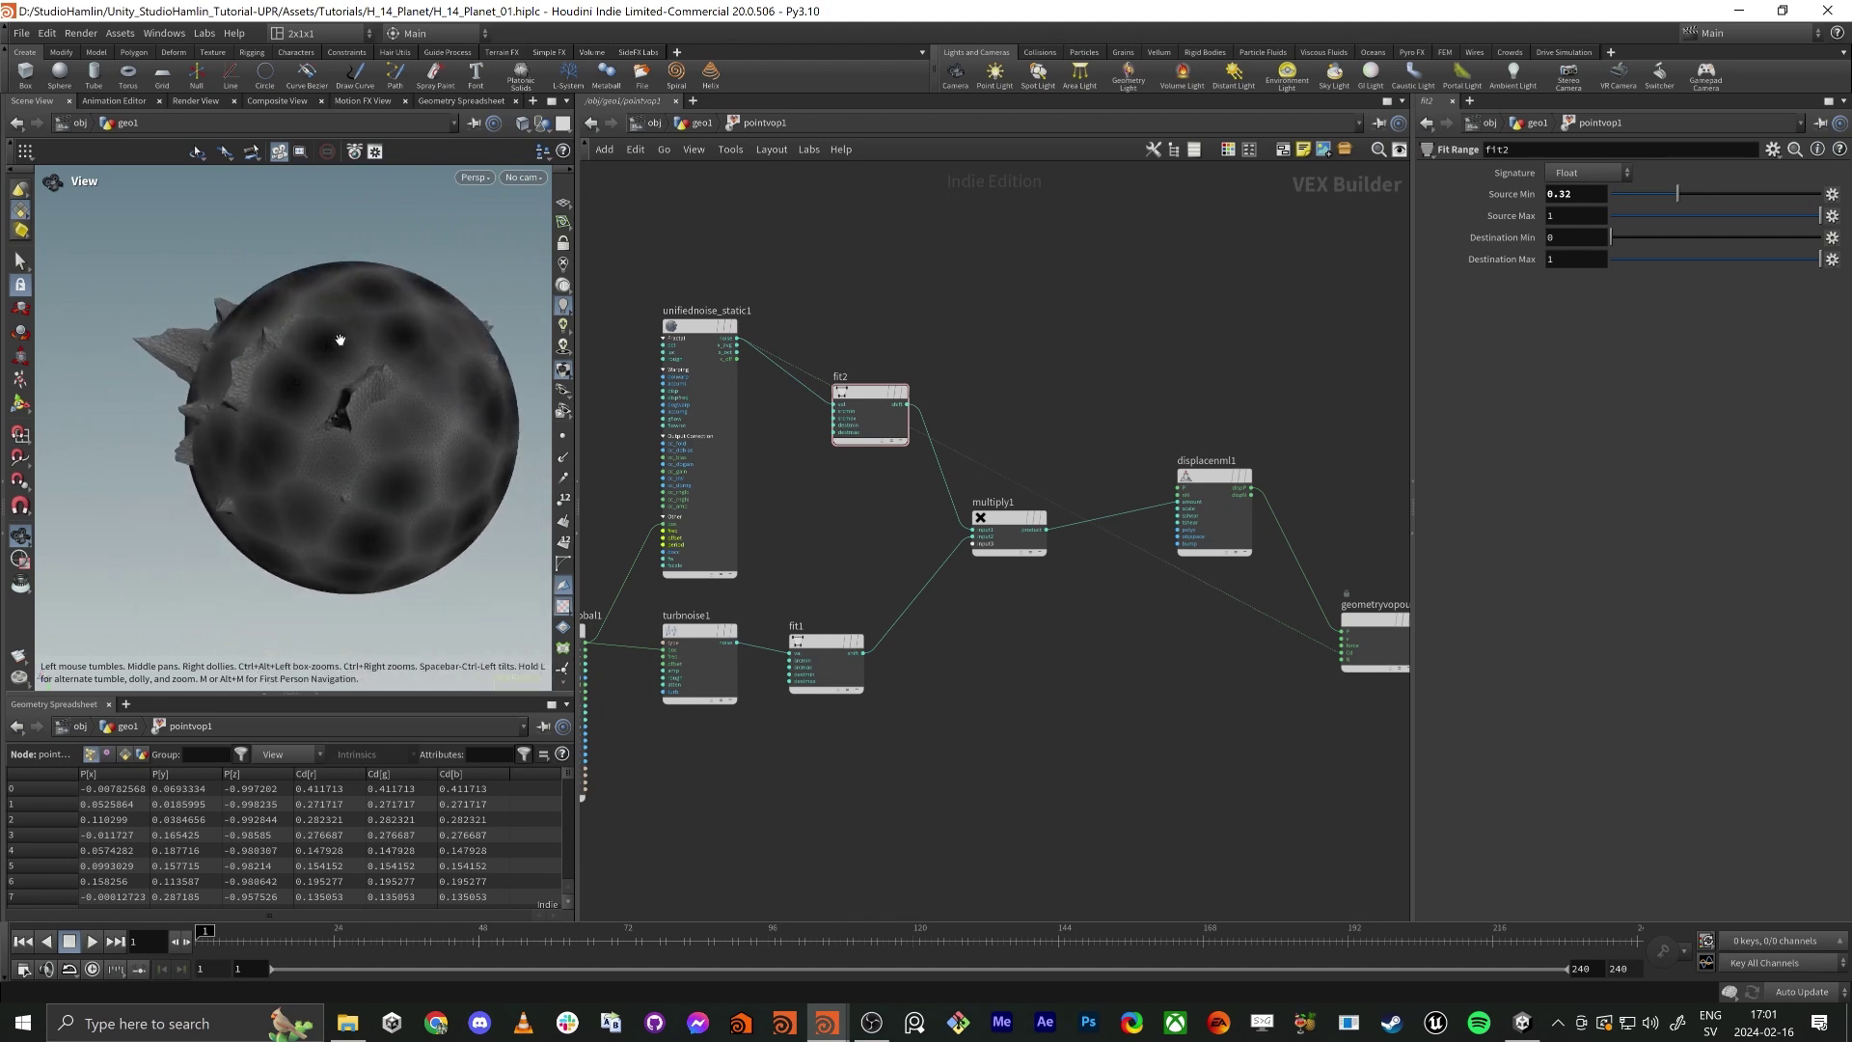
pyautogui.moveTo(340, 341); pyautogui.dragTo(314, 498)
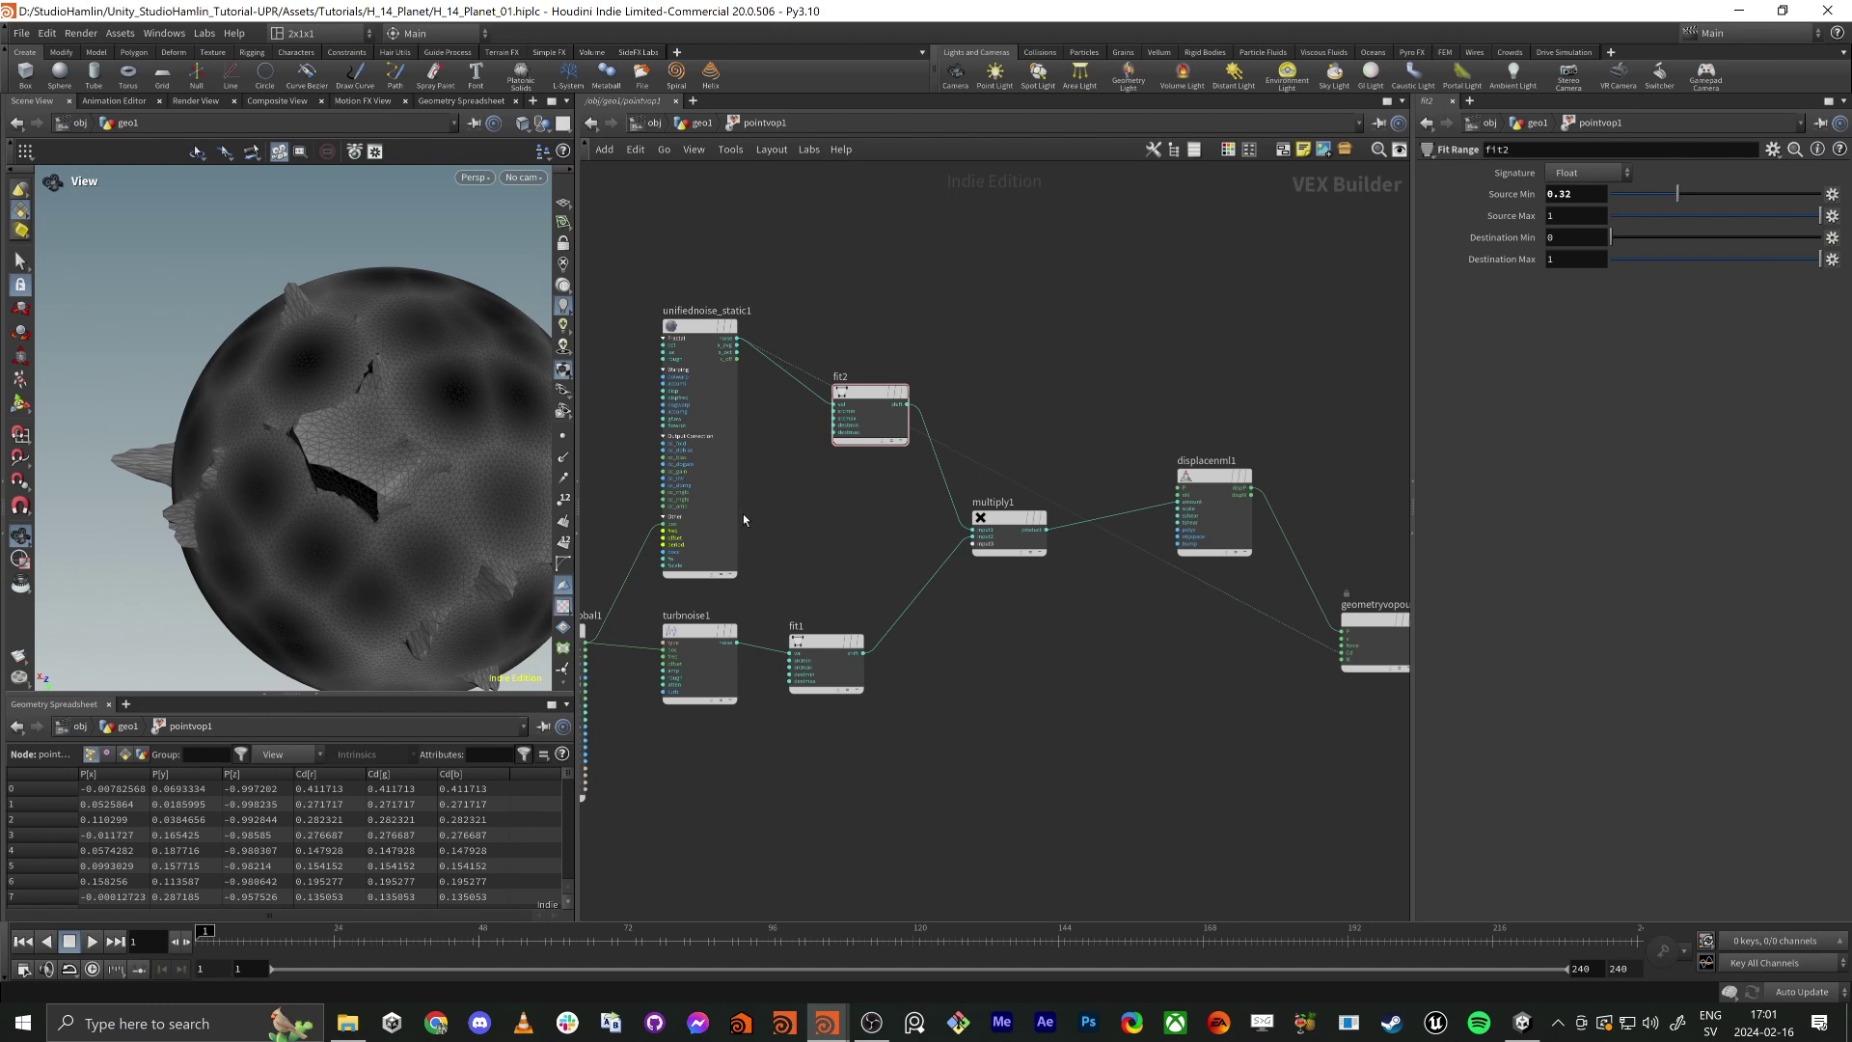
# Set the Unified Noise's fractal type to Terrain and move the Fit node after it down, closer to the Multiply.
pyautogui.click(700, 333)
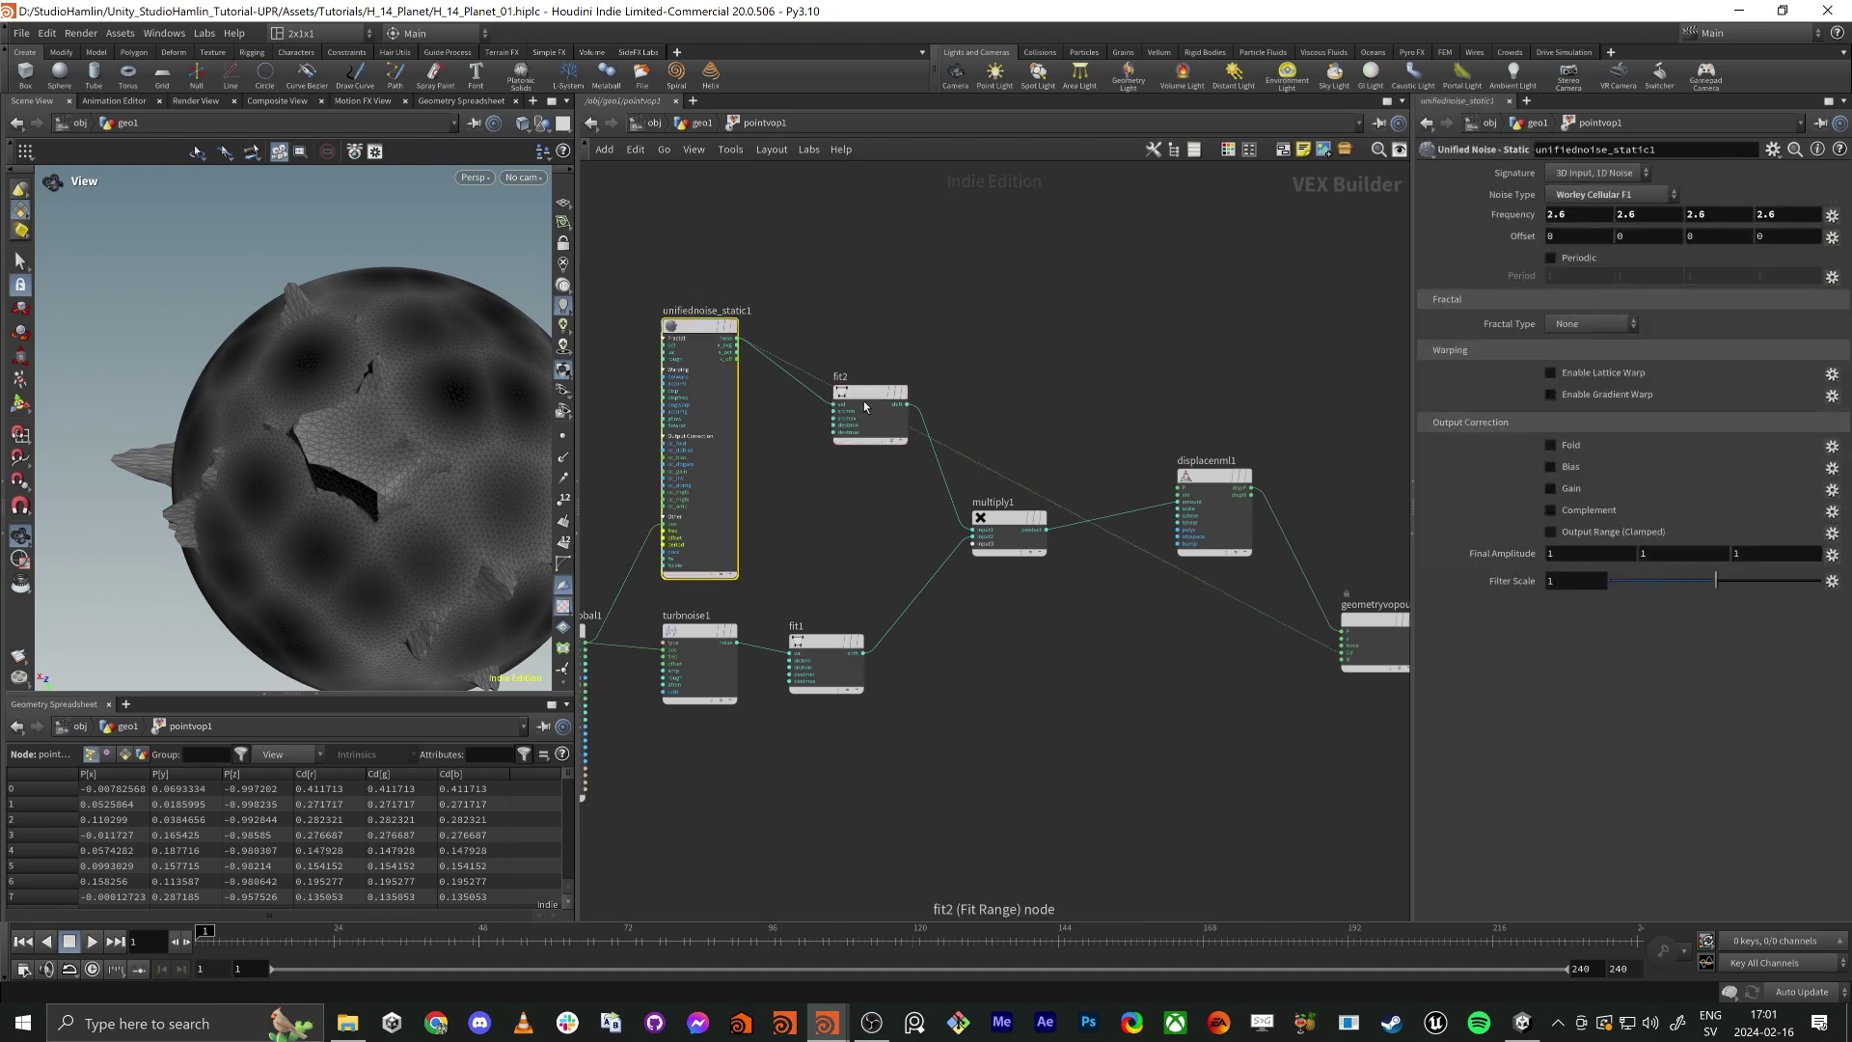
pyautogui.moveTo(867, 408); pyautogui.dragTo(849, 471)
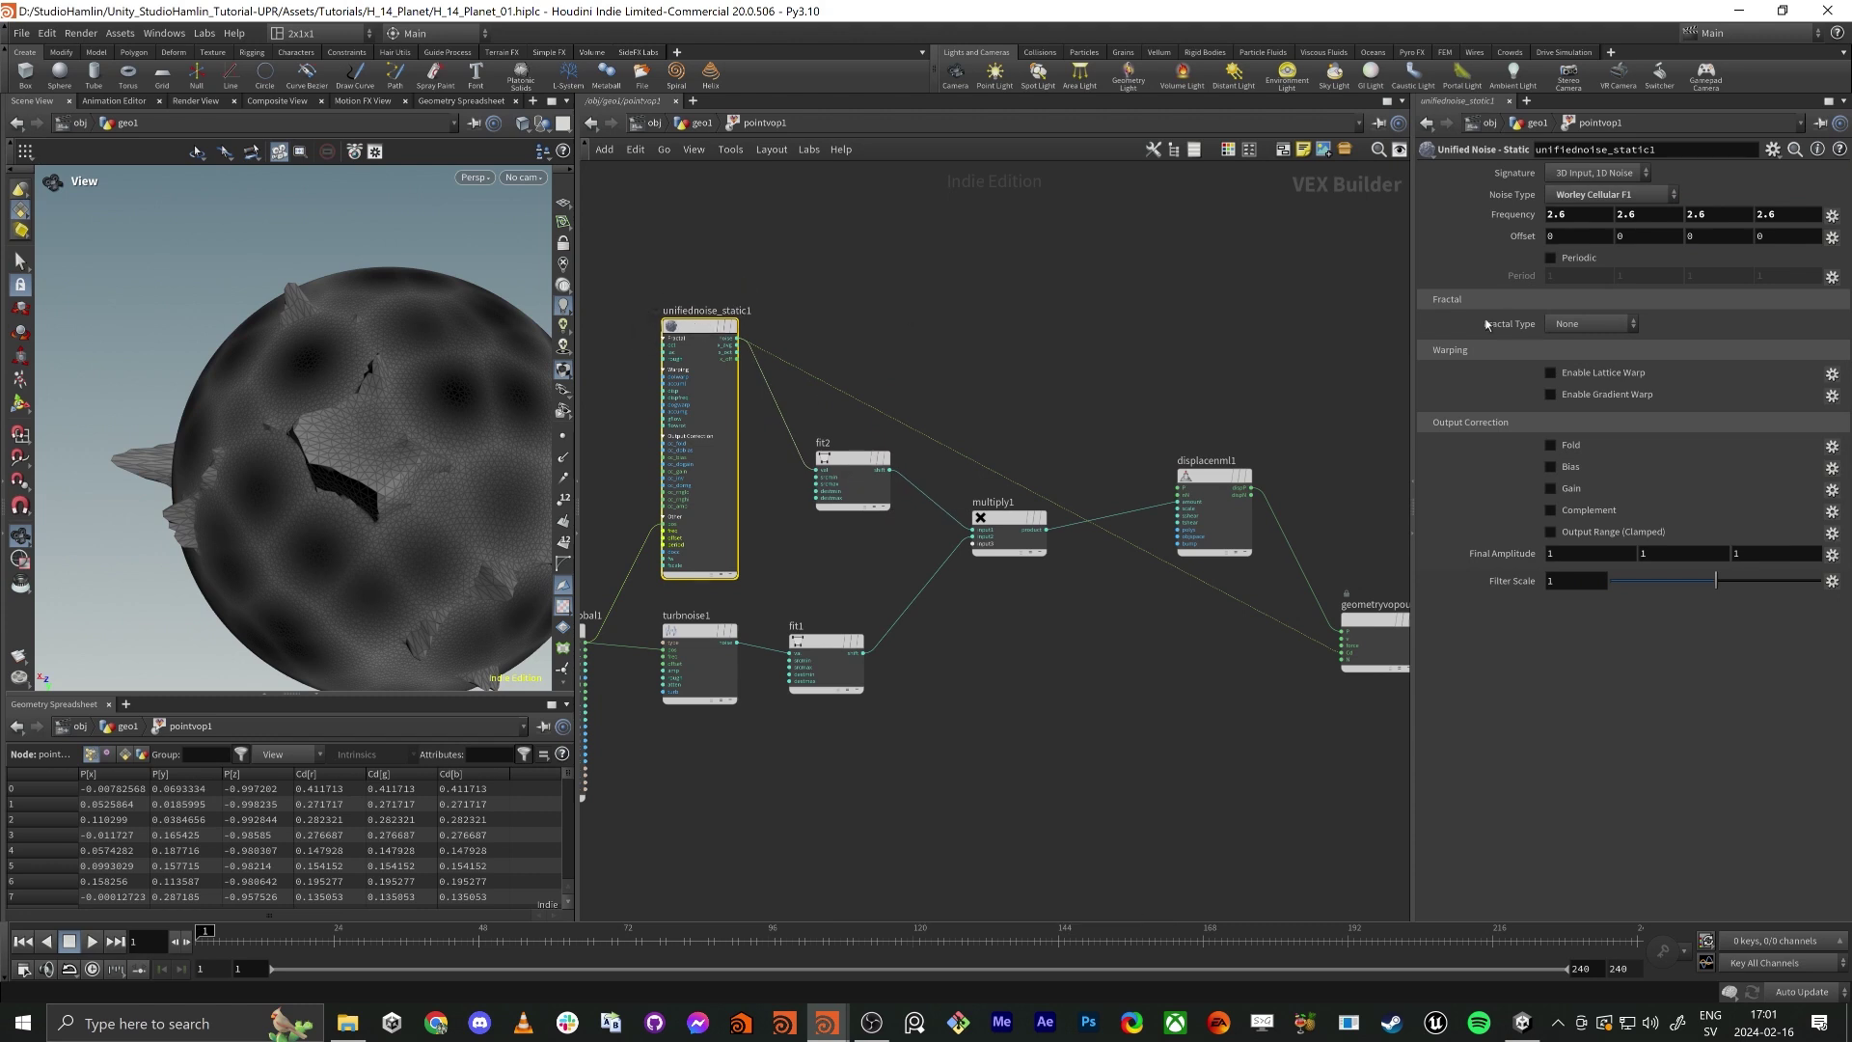
pyautogui.click(1580, 328)
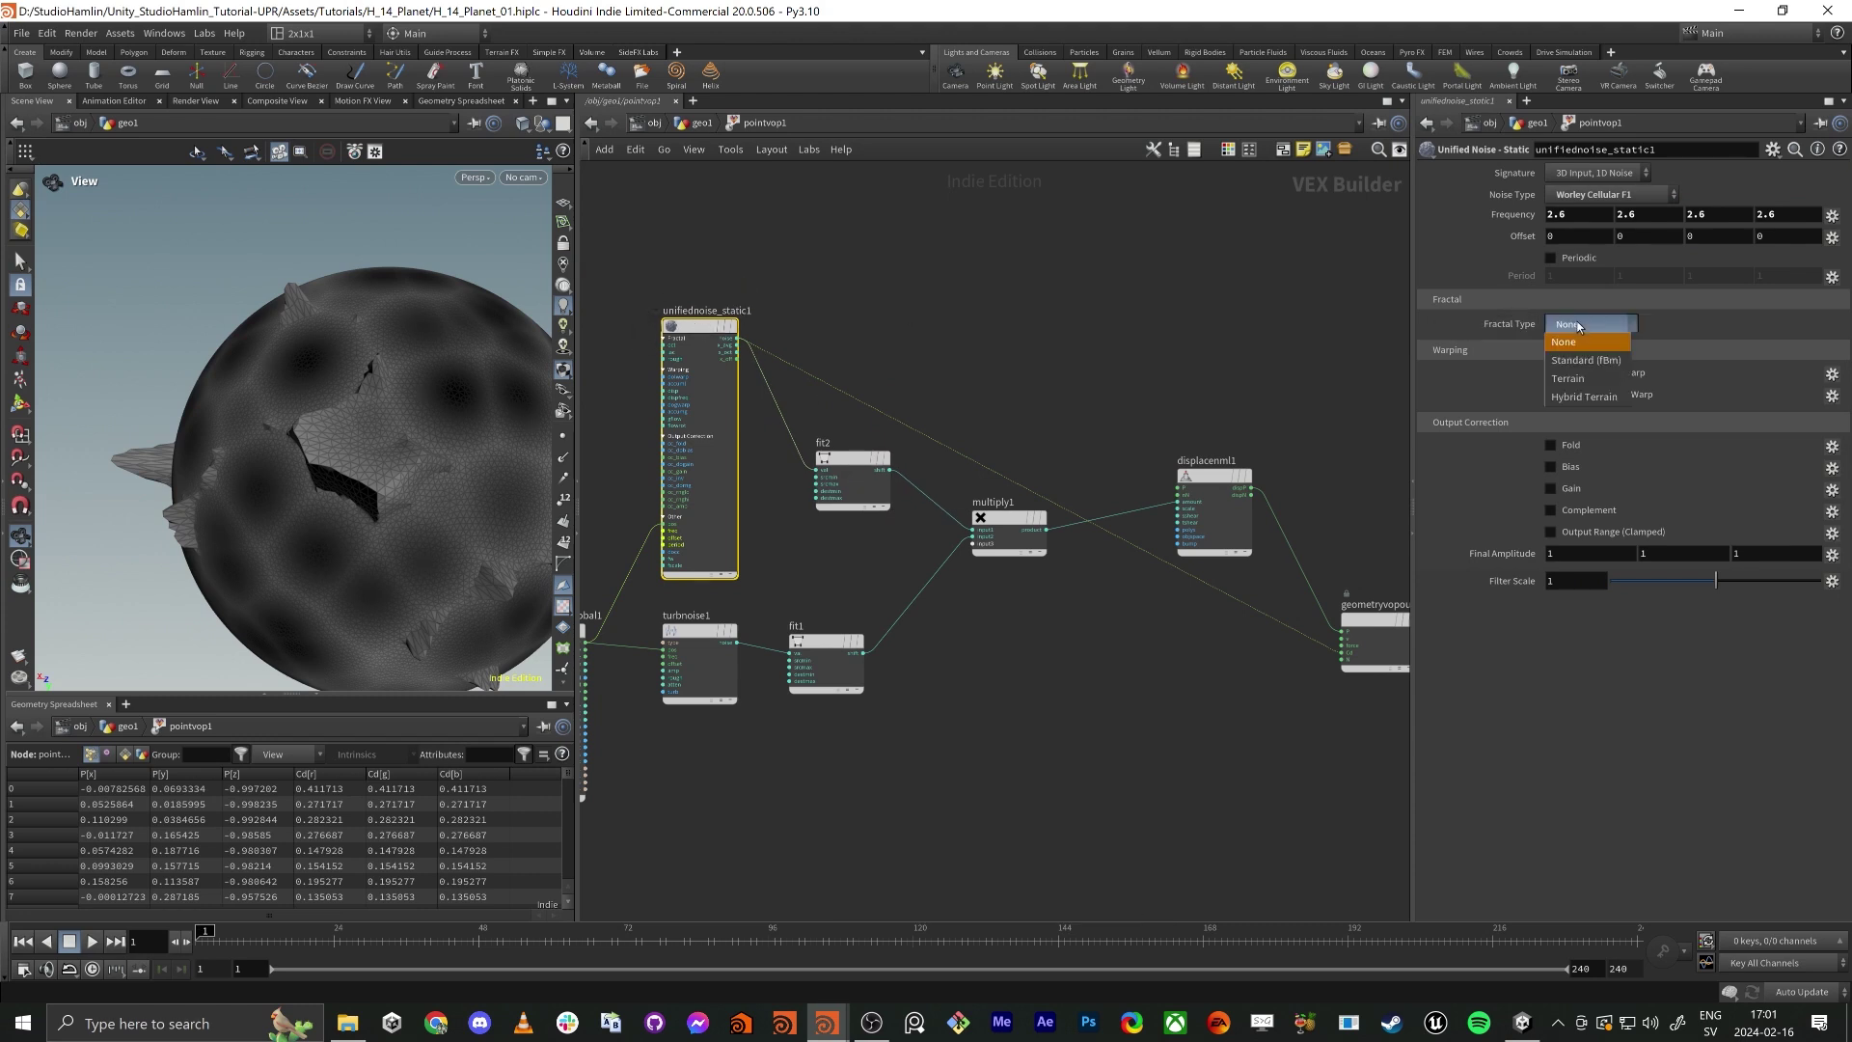
pyautogui.click(1571, 378)
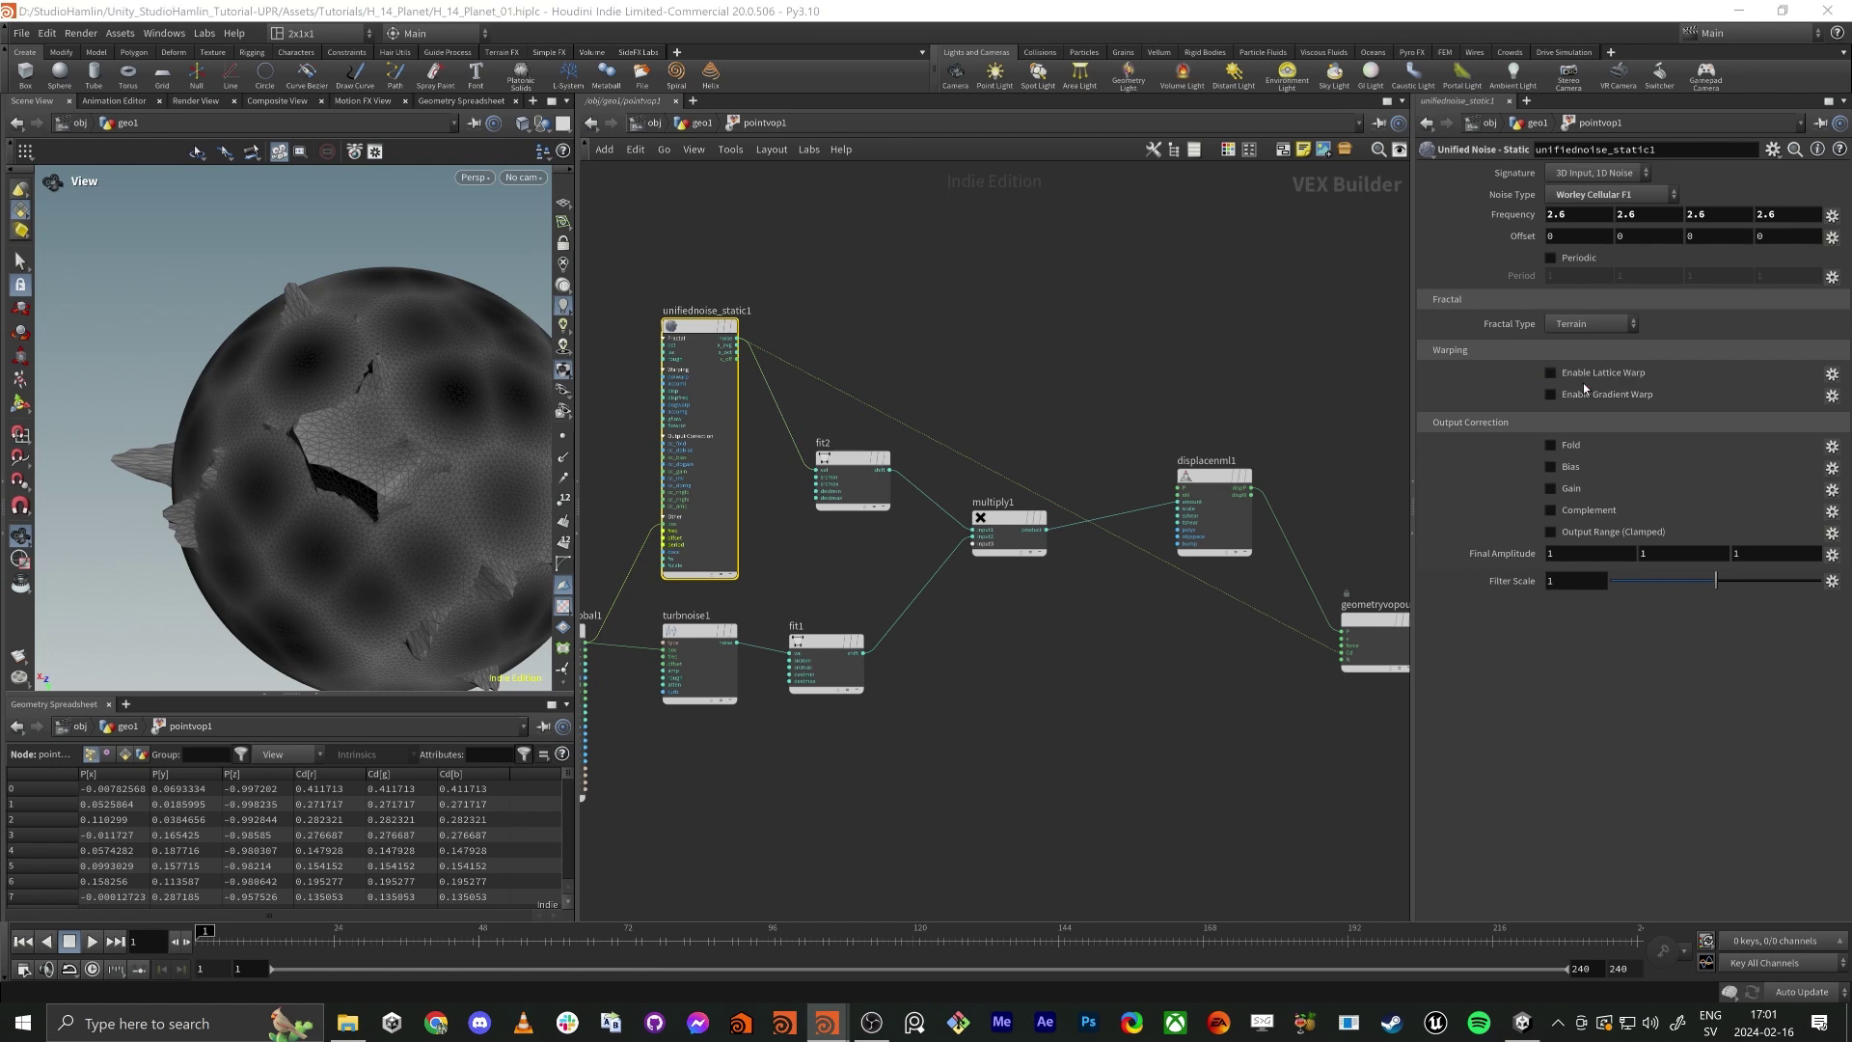
pyautogui.moveTo(330, 487); pyautogui.dragTo(314, 428)
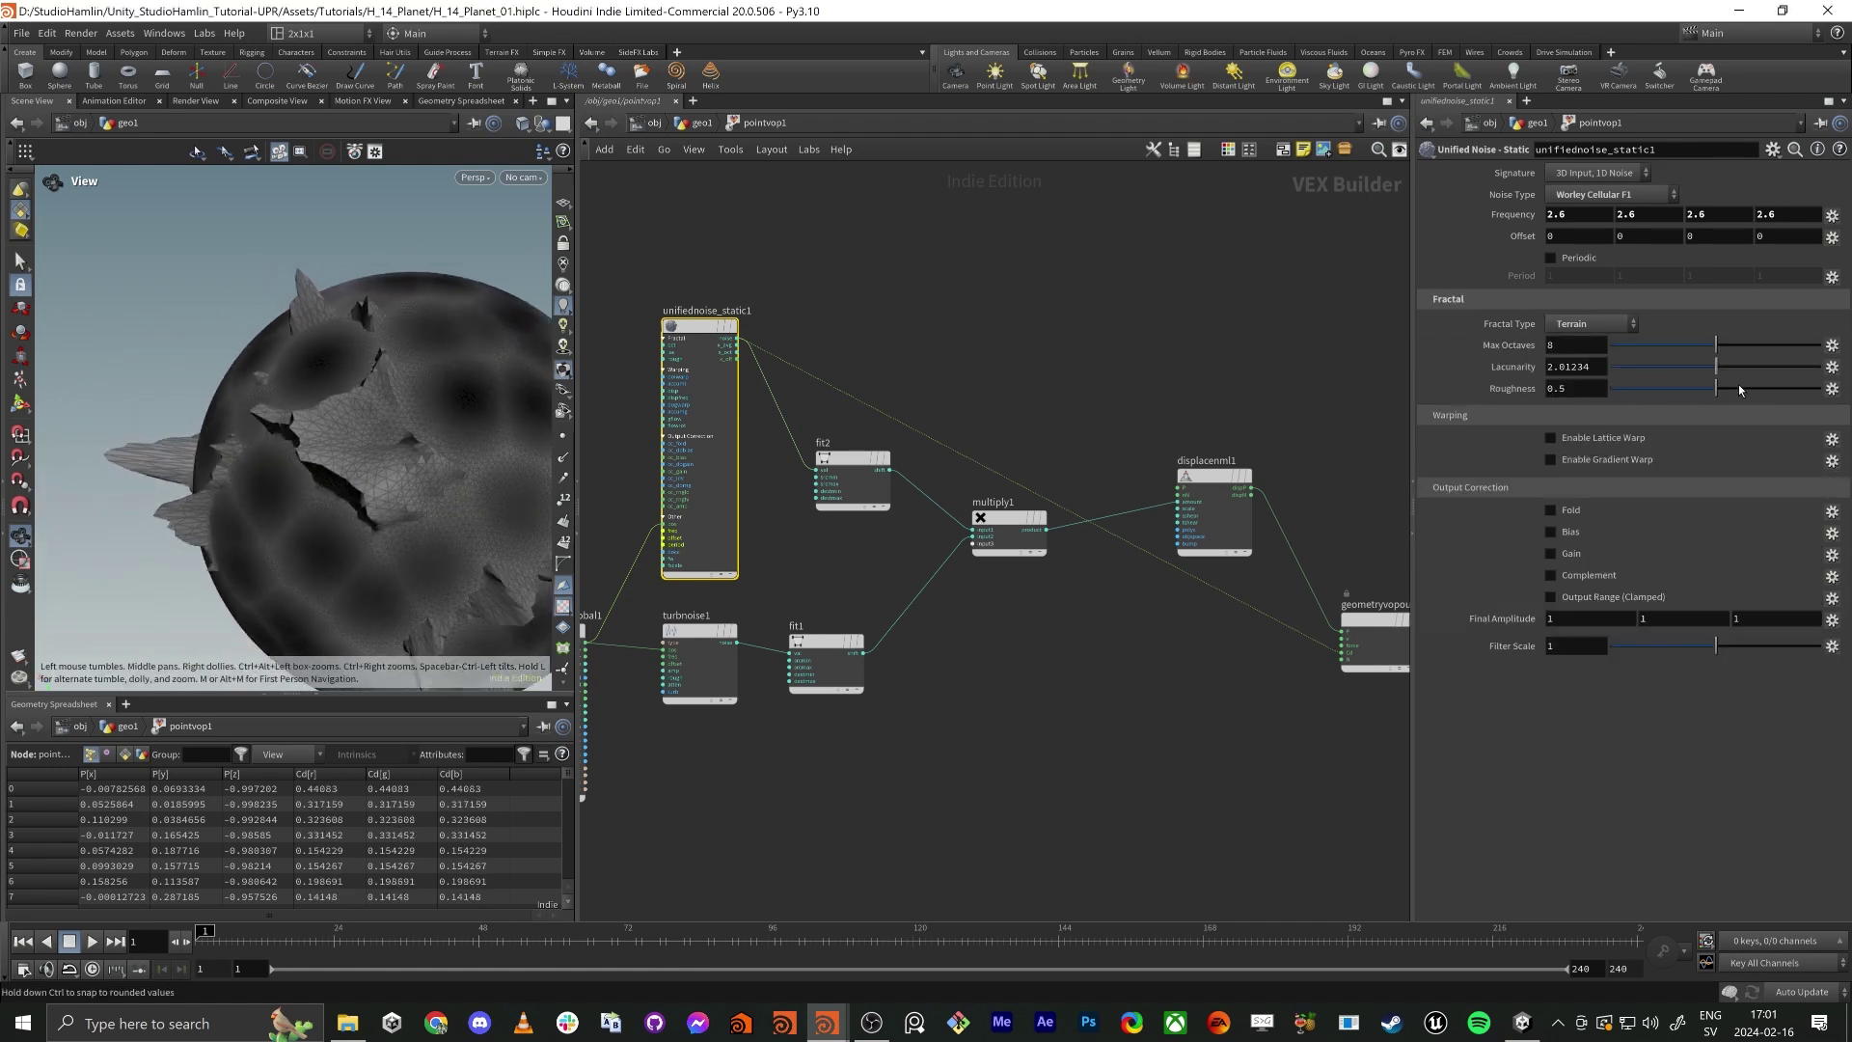
# Set the Unified Noise's roughness to 0.584 and lacunarity to 3.347, undoing the trial change to max octaves.
pyautogui.moveTo(1743, 391)
pyautogui.mouseDown()
pyautogui.moveTo(1761, 390)
pyautogui.moveTo(1736, 392)
pyautogui.mouseUp()
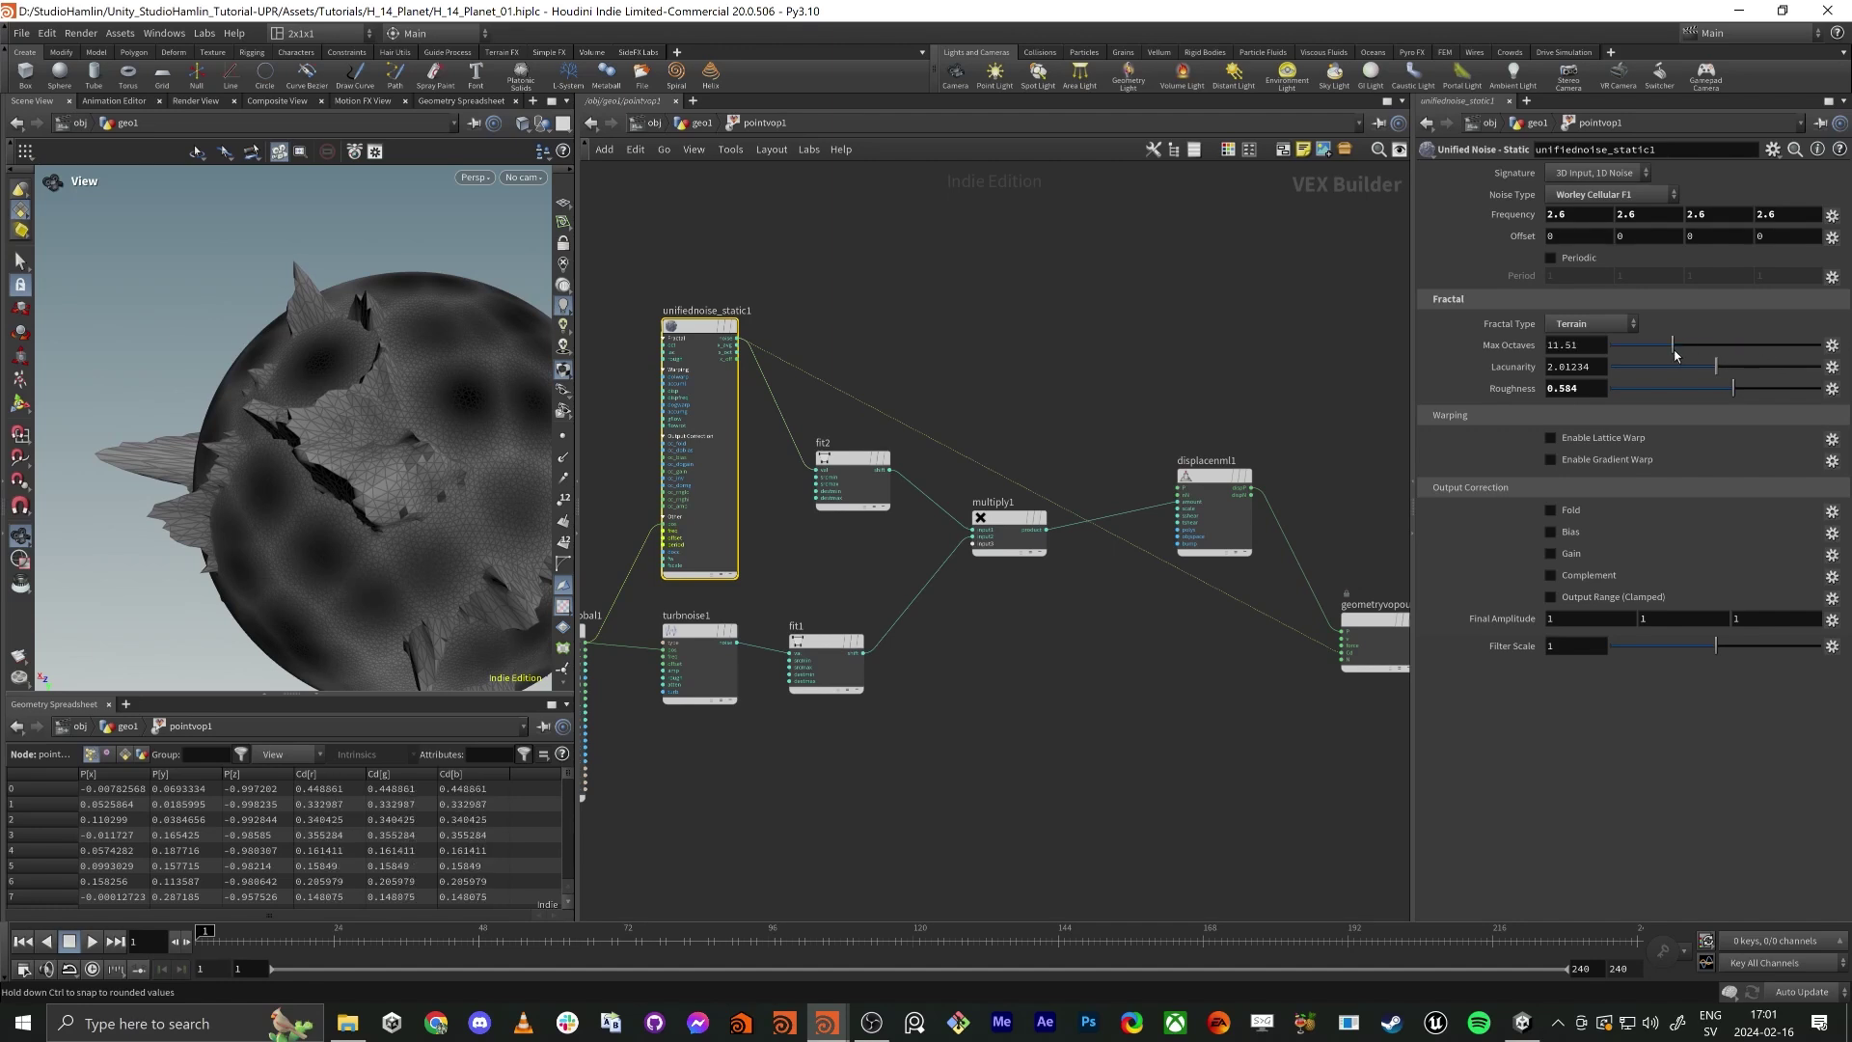
pyautogui.moveTo(1627, 351); pyautogui.dragTo(1791, 376)
pyautogui.hotkey('ctrl', 'z')
pyautogui.moveTo(268, 457); pyautogui.dragTo(361, 450)
pyautogui.scroll(5, 215, 409)
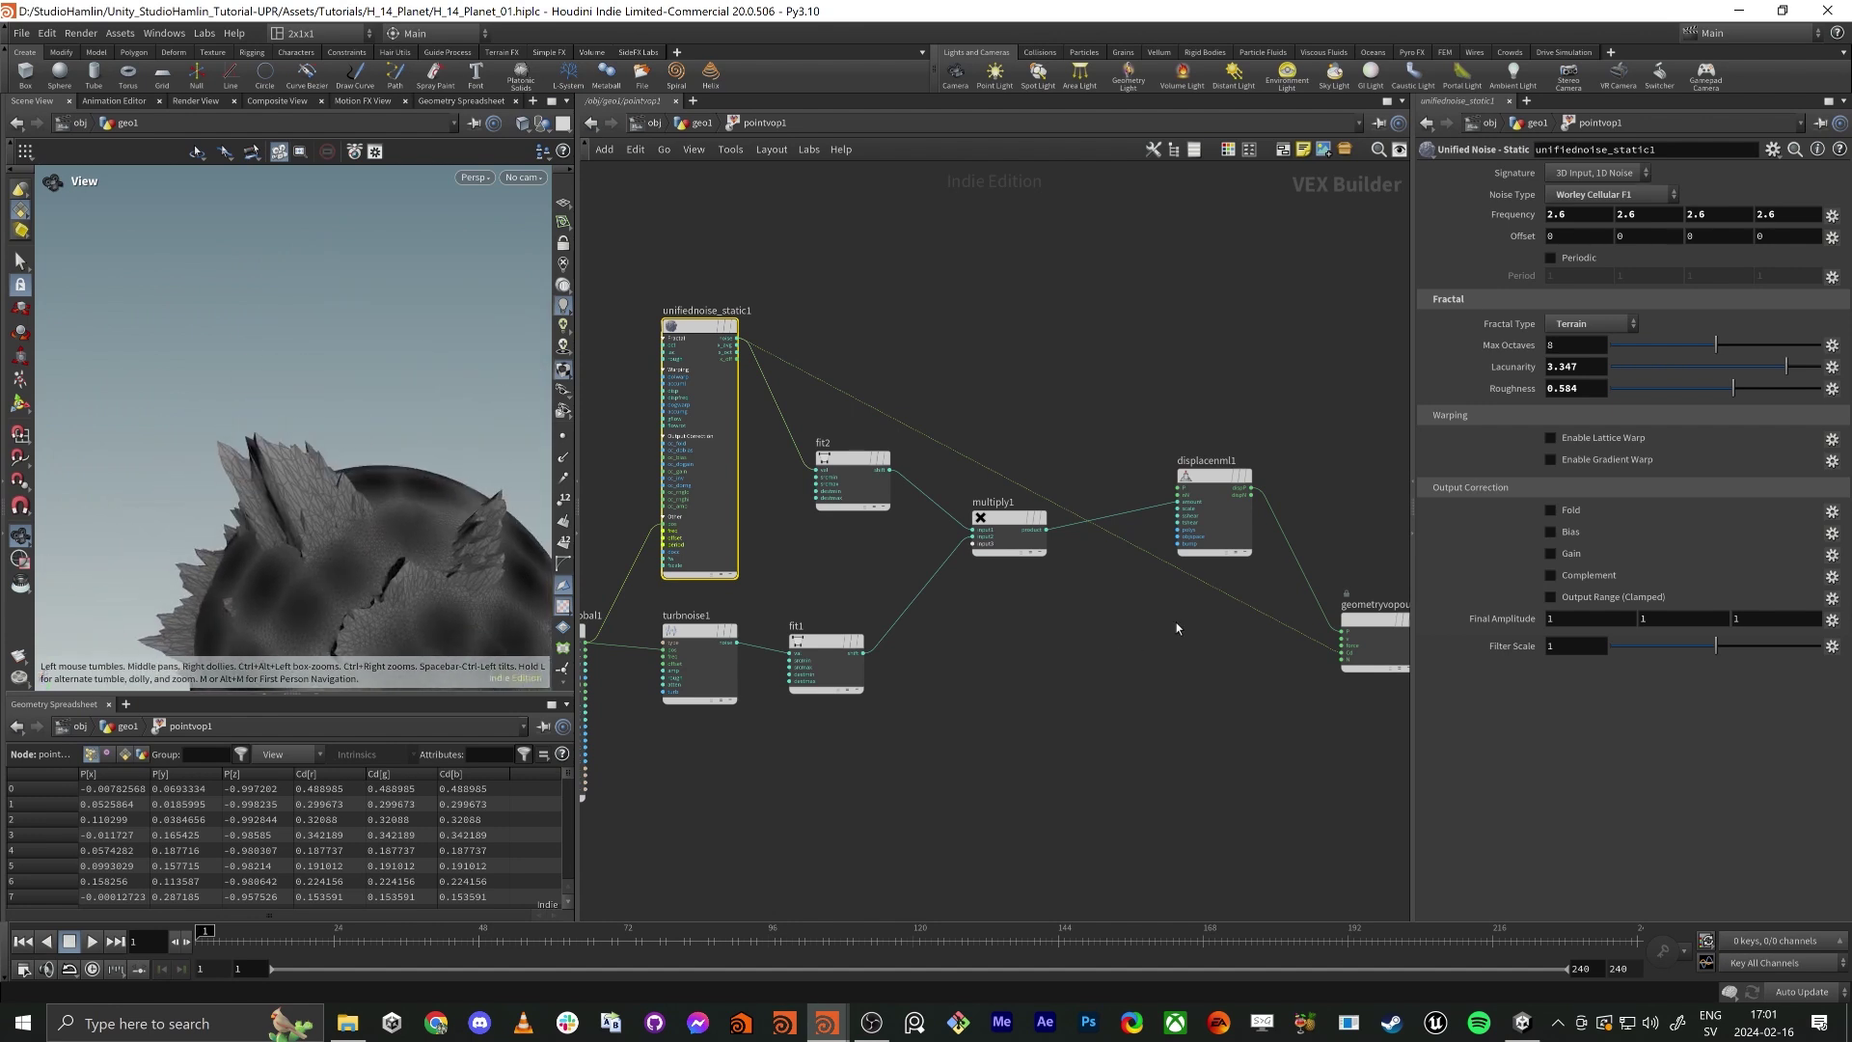
# Connect the continent Fit node's shift output to the geometry output's Cd and reposition the Multiply and second Fit nodes.
pyautogui.moveTo(989, 347); pyautogui.dragTo(1013, 302, button='middle')
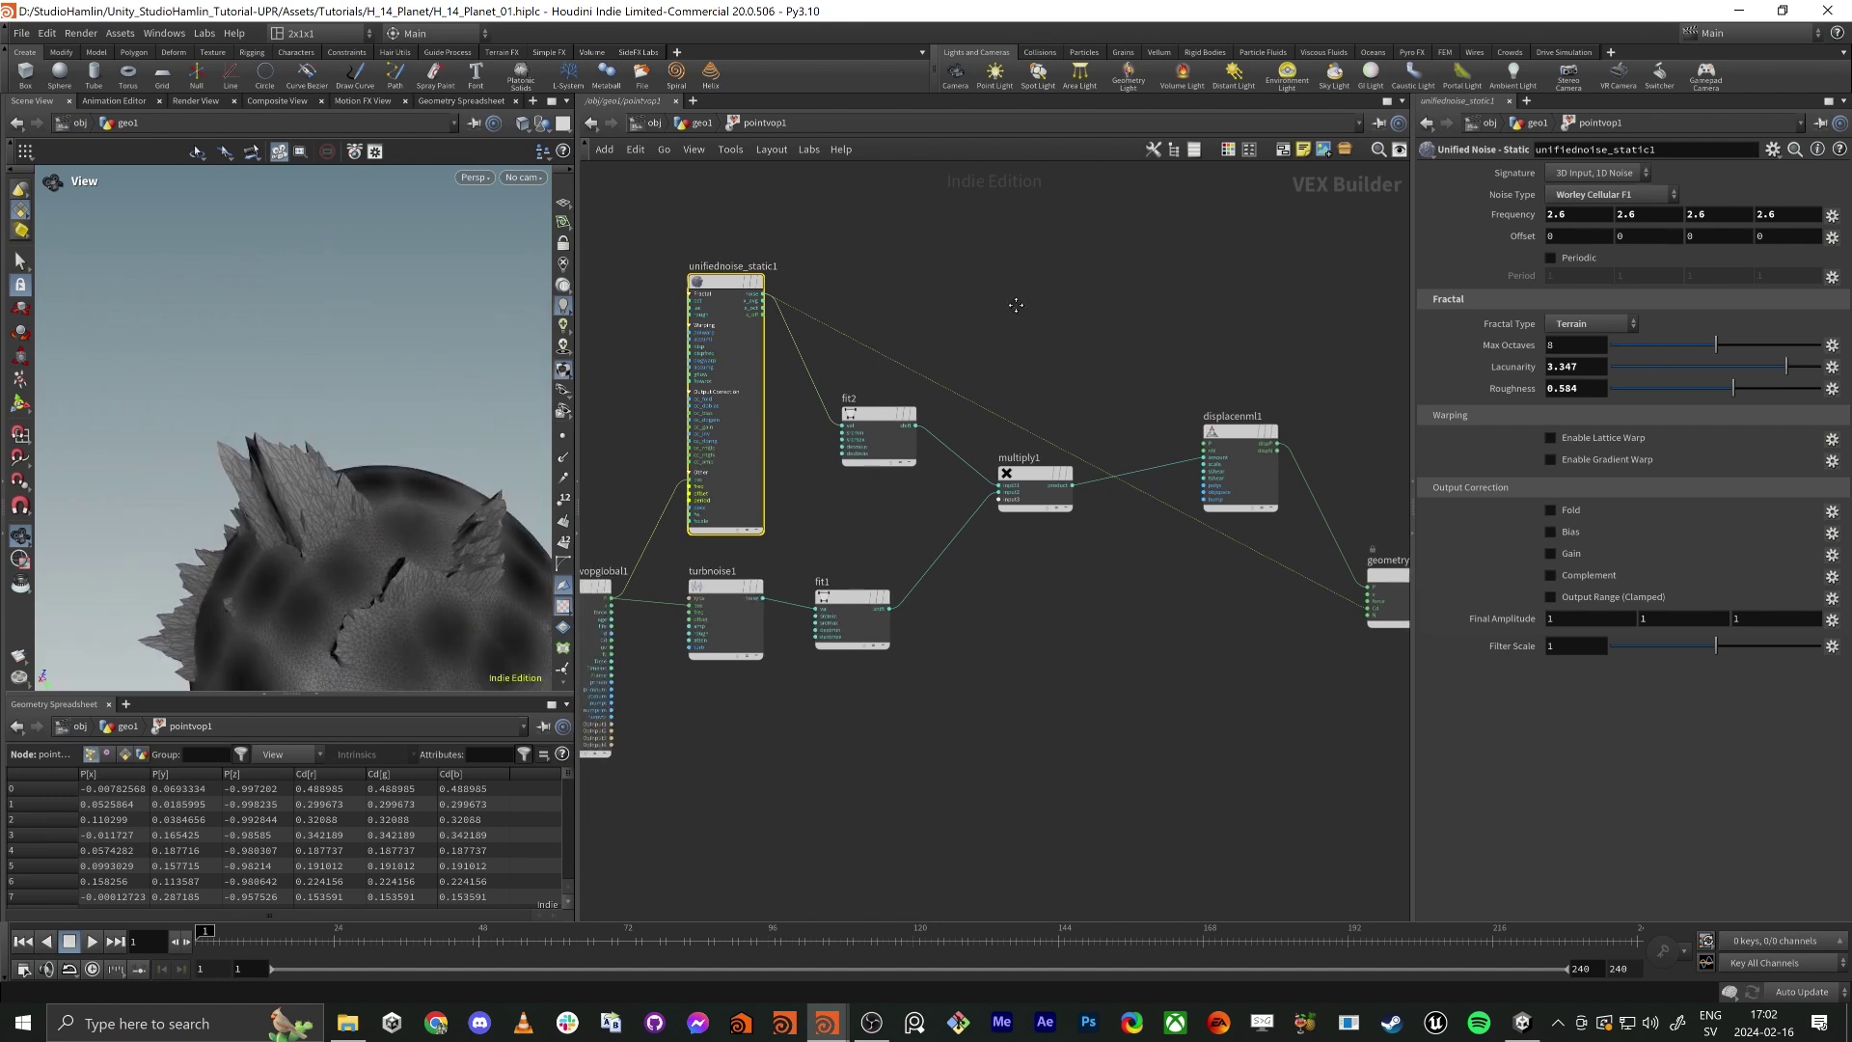
pyautogui.scroll(-1, 986, 371)
pyautogui.moveTo(1039, 454); pyautogui.dragTo(1072, 541)
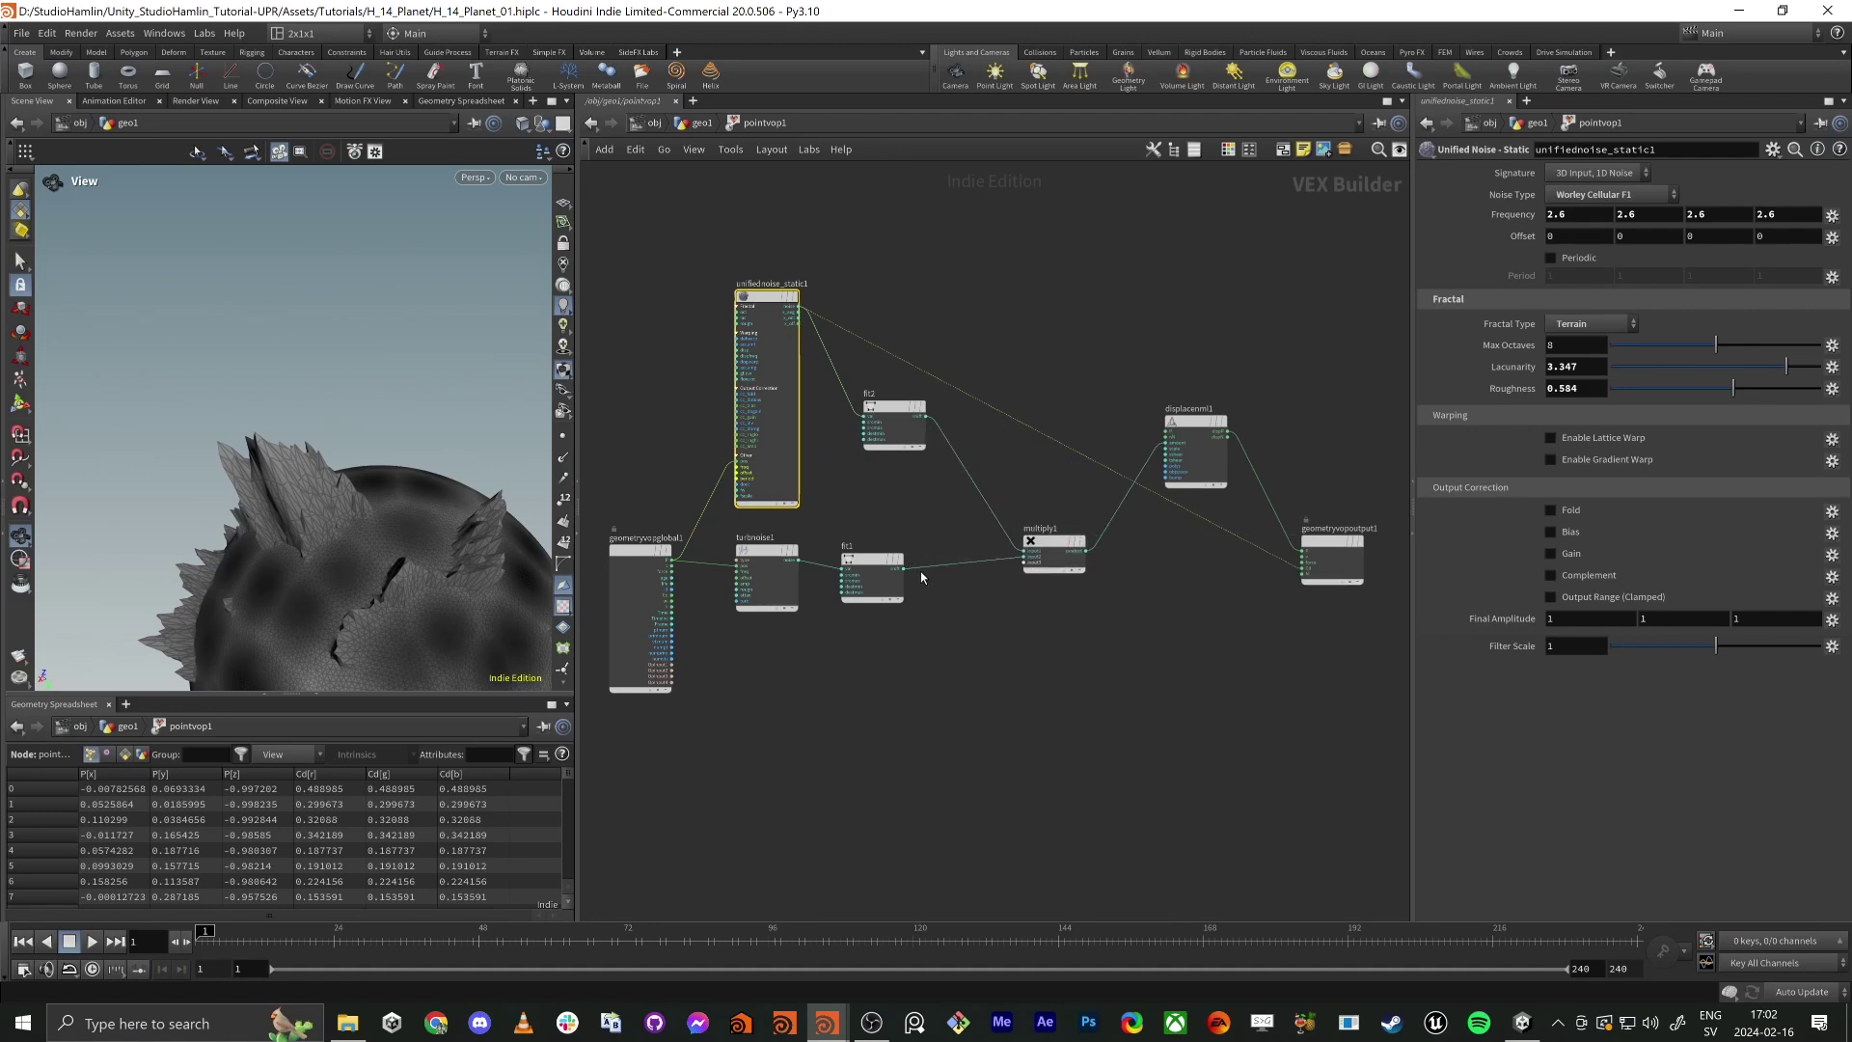
pyautogui.moveTo(904, 568); pyautogui.dragTo(1307, 575)
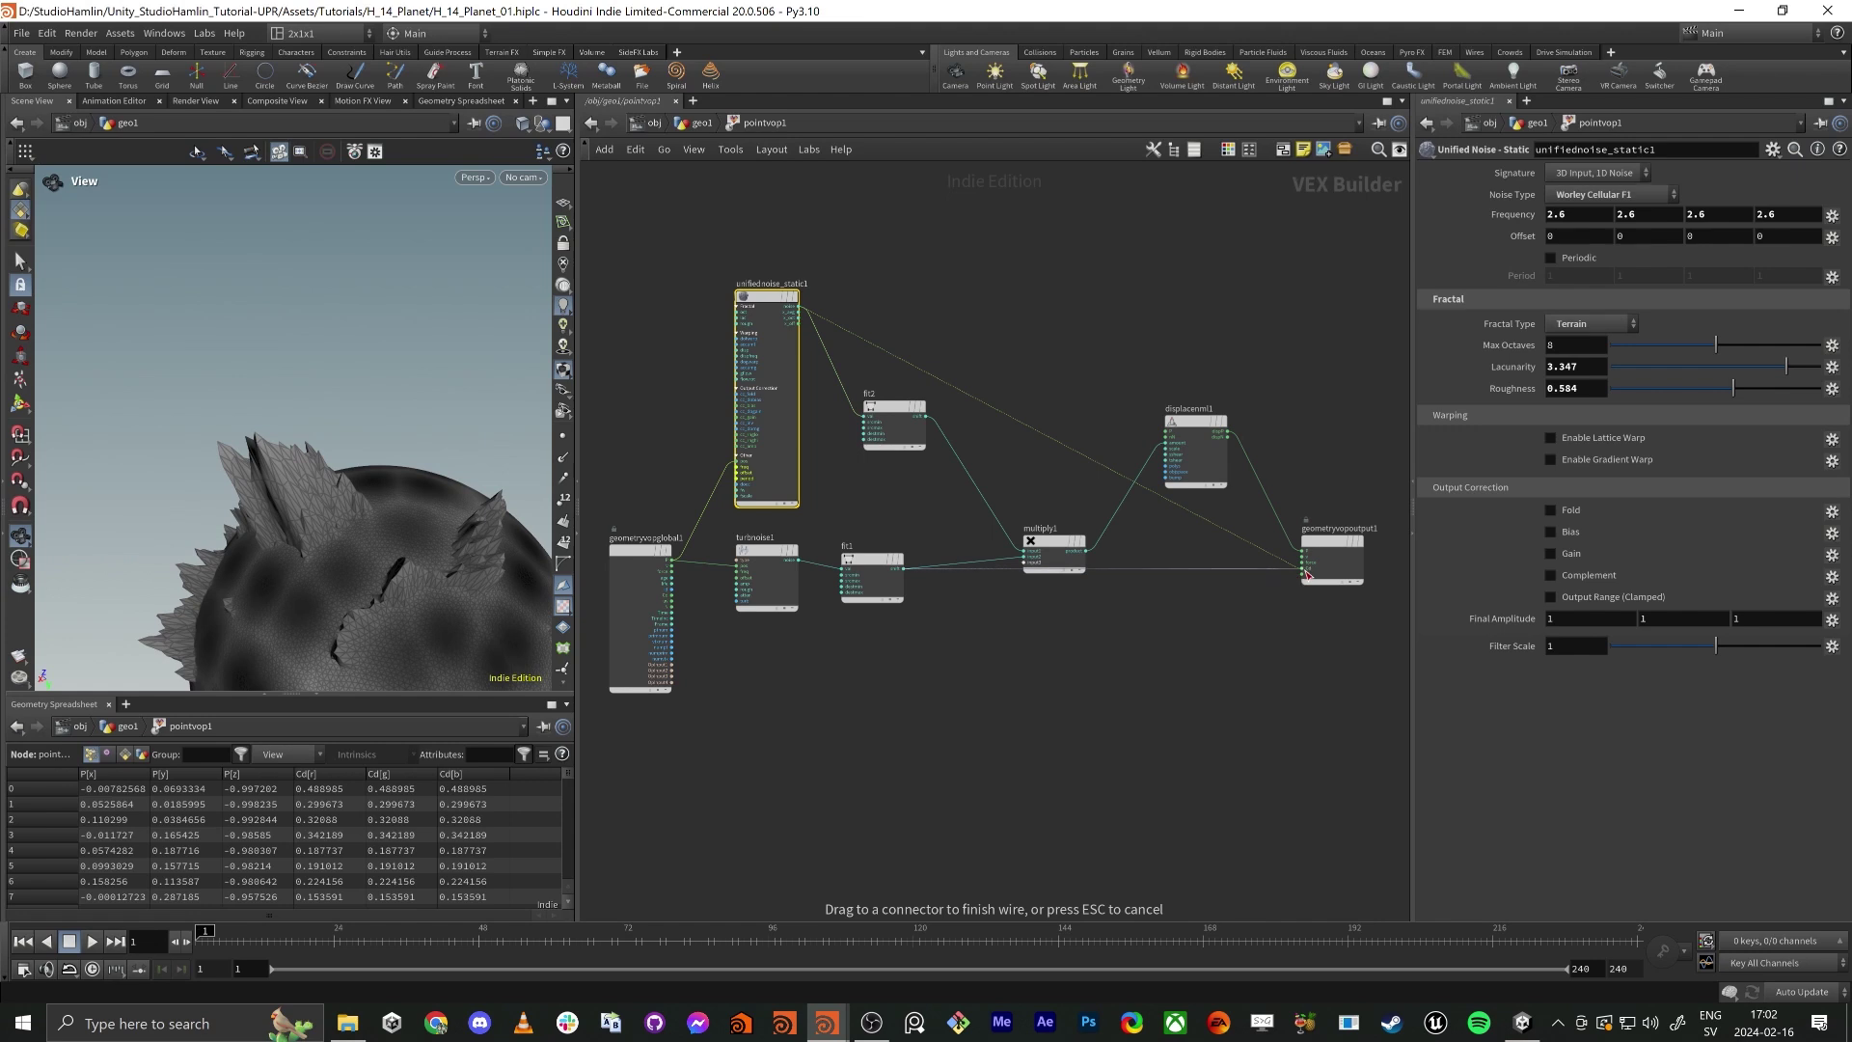
pyautogui.moveTo(1055, 542); pyautogui.dragTo(1058, 486)
pyautogui.scroll(-2, 165, 467)
pyautogui.moveTo(165, 467); pyautogui.dragTo(236, 510)
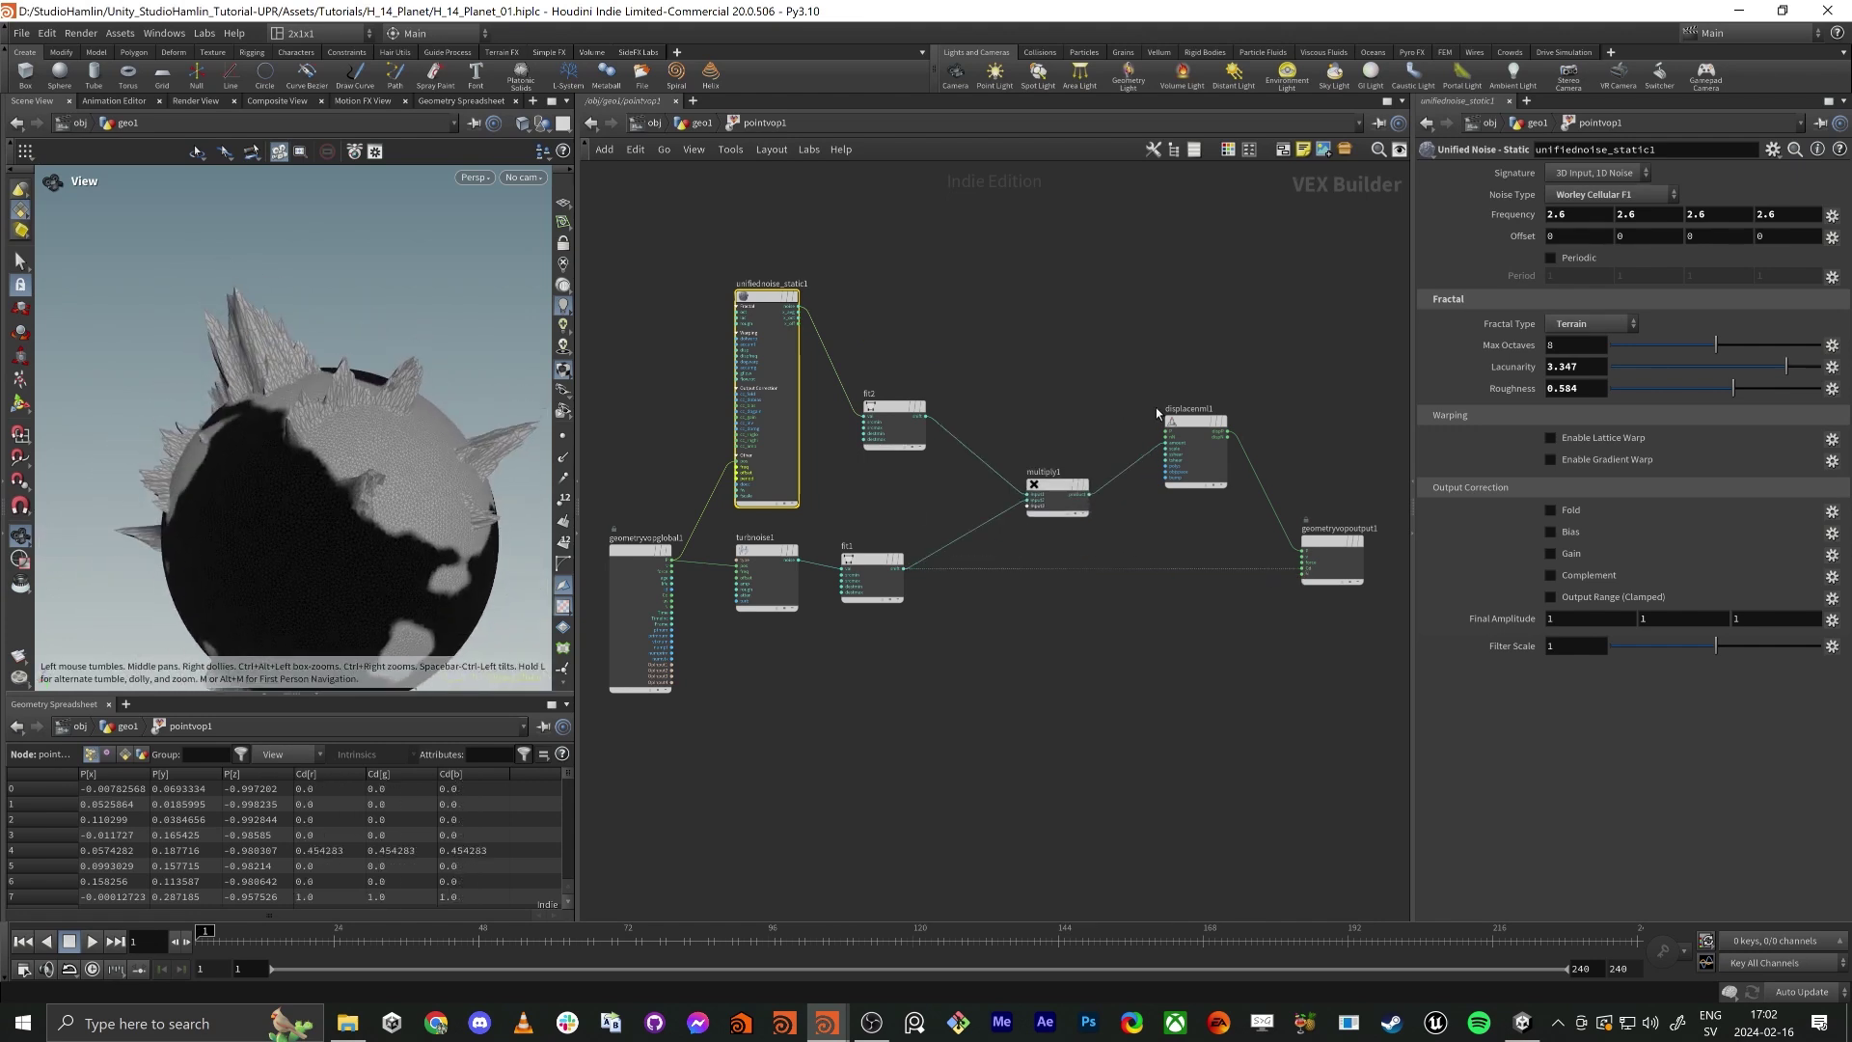
pyautogui.moveTo(905, 417)
pyautogui.mouseDown()
pyautogui.moveTo(915, 311)
pyautogui.moveTo(907, 389)
pyautogui.mouseUp()
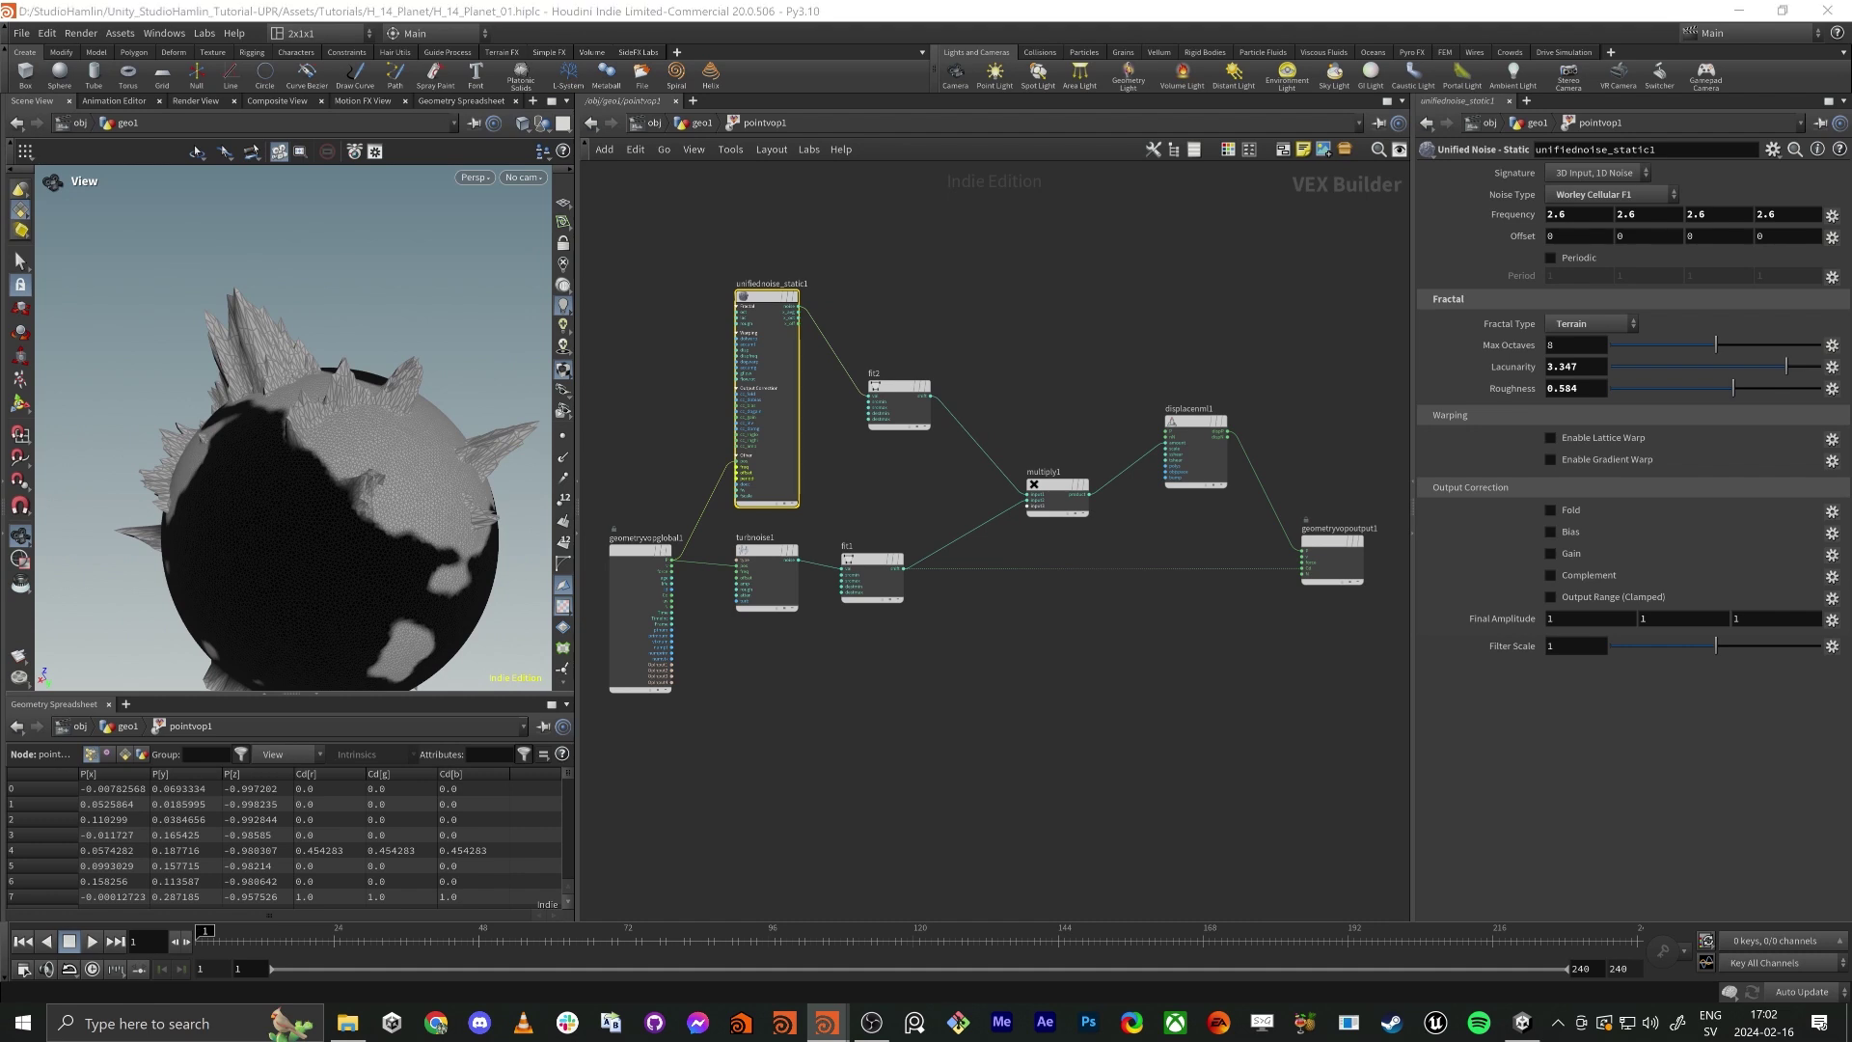
# Delete the wire feeding the geometry output's Cd and inspect the uncolored planet.
pyautogui.moveTo(1085, 423); pyautogui.dragTo(1049, 410, button='middle')
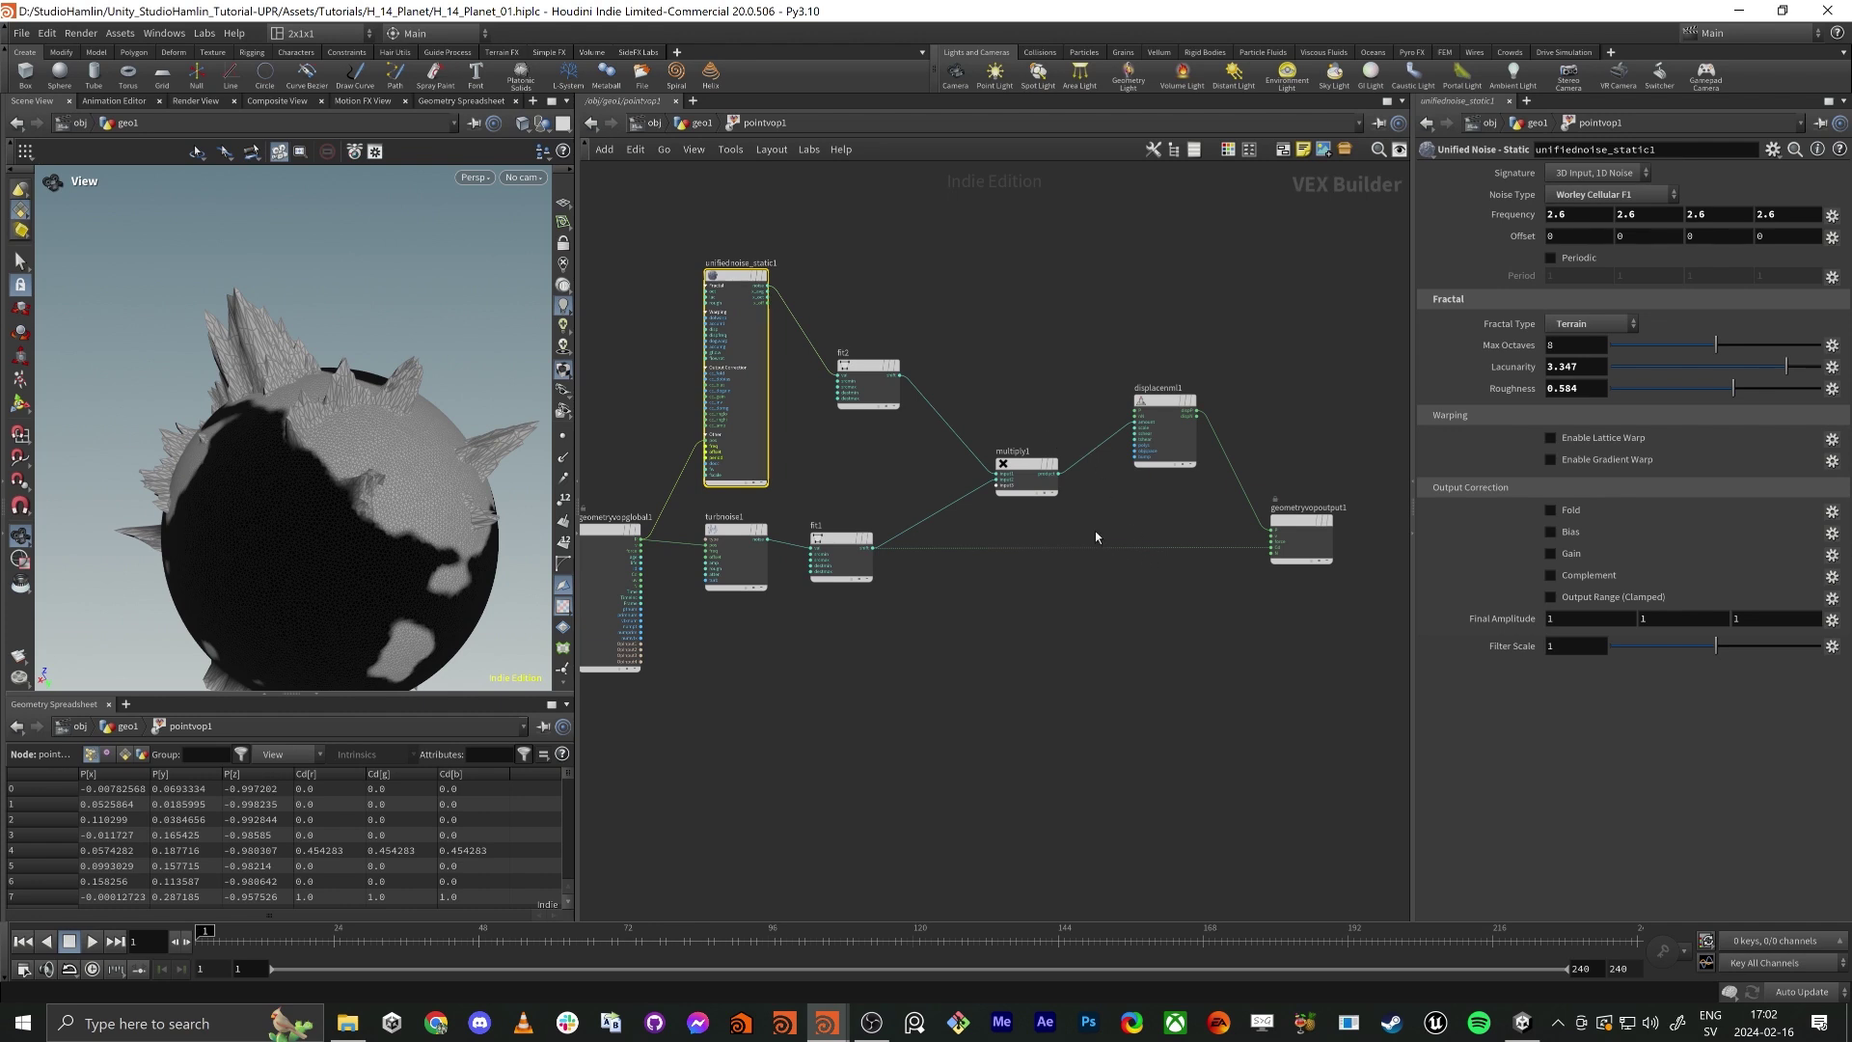
pyautogui.moveTo(1094, 528); pyautogui.dragTo(1148, 575)
pyautogui.press('Delete')
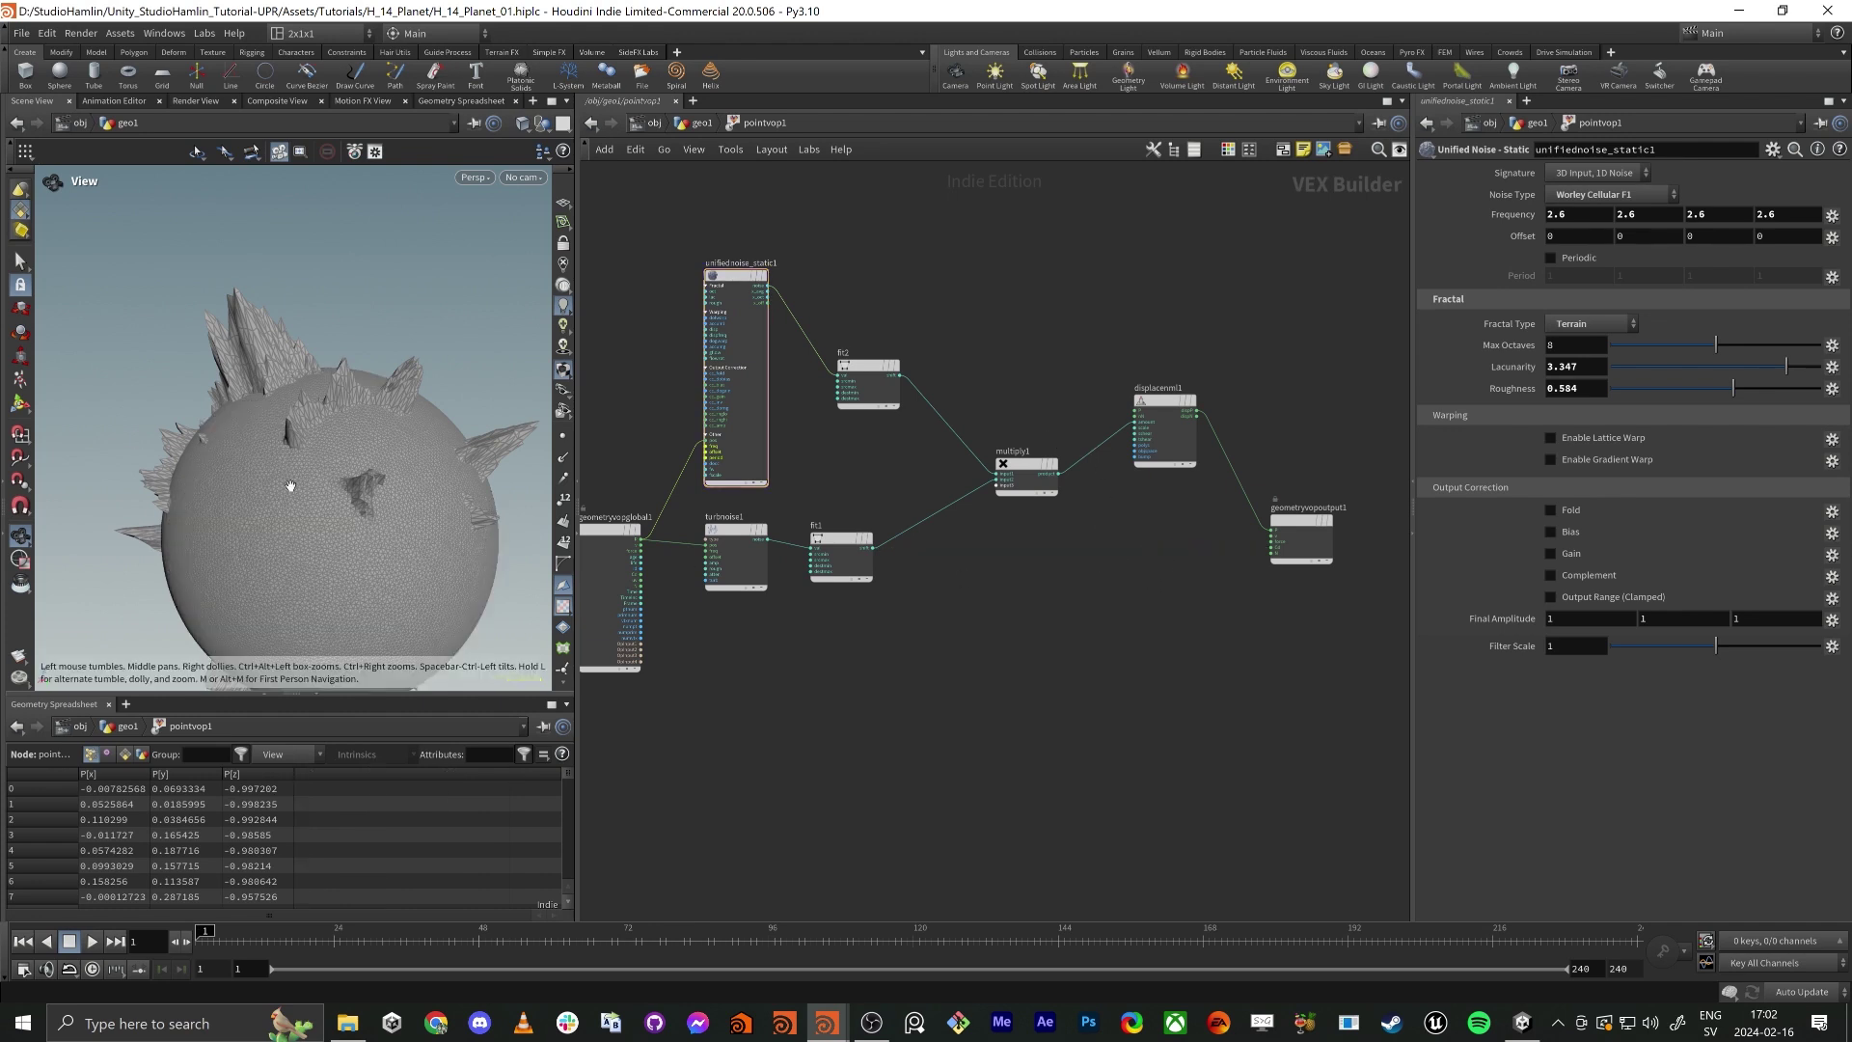
pyautogui.moveTo(743, 588); pyautogui.dragTo(818, 603, button='middle')
pyautogui.moveTo(461, 584); pyautogui.dragTo(405, 366)
pyautogui.scroll(3, 992, 368)
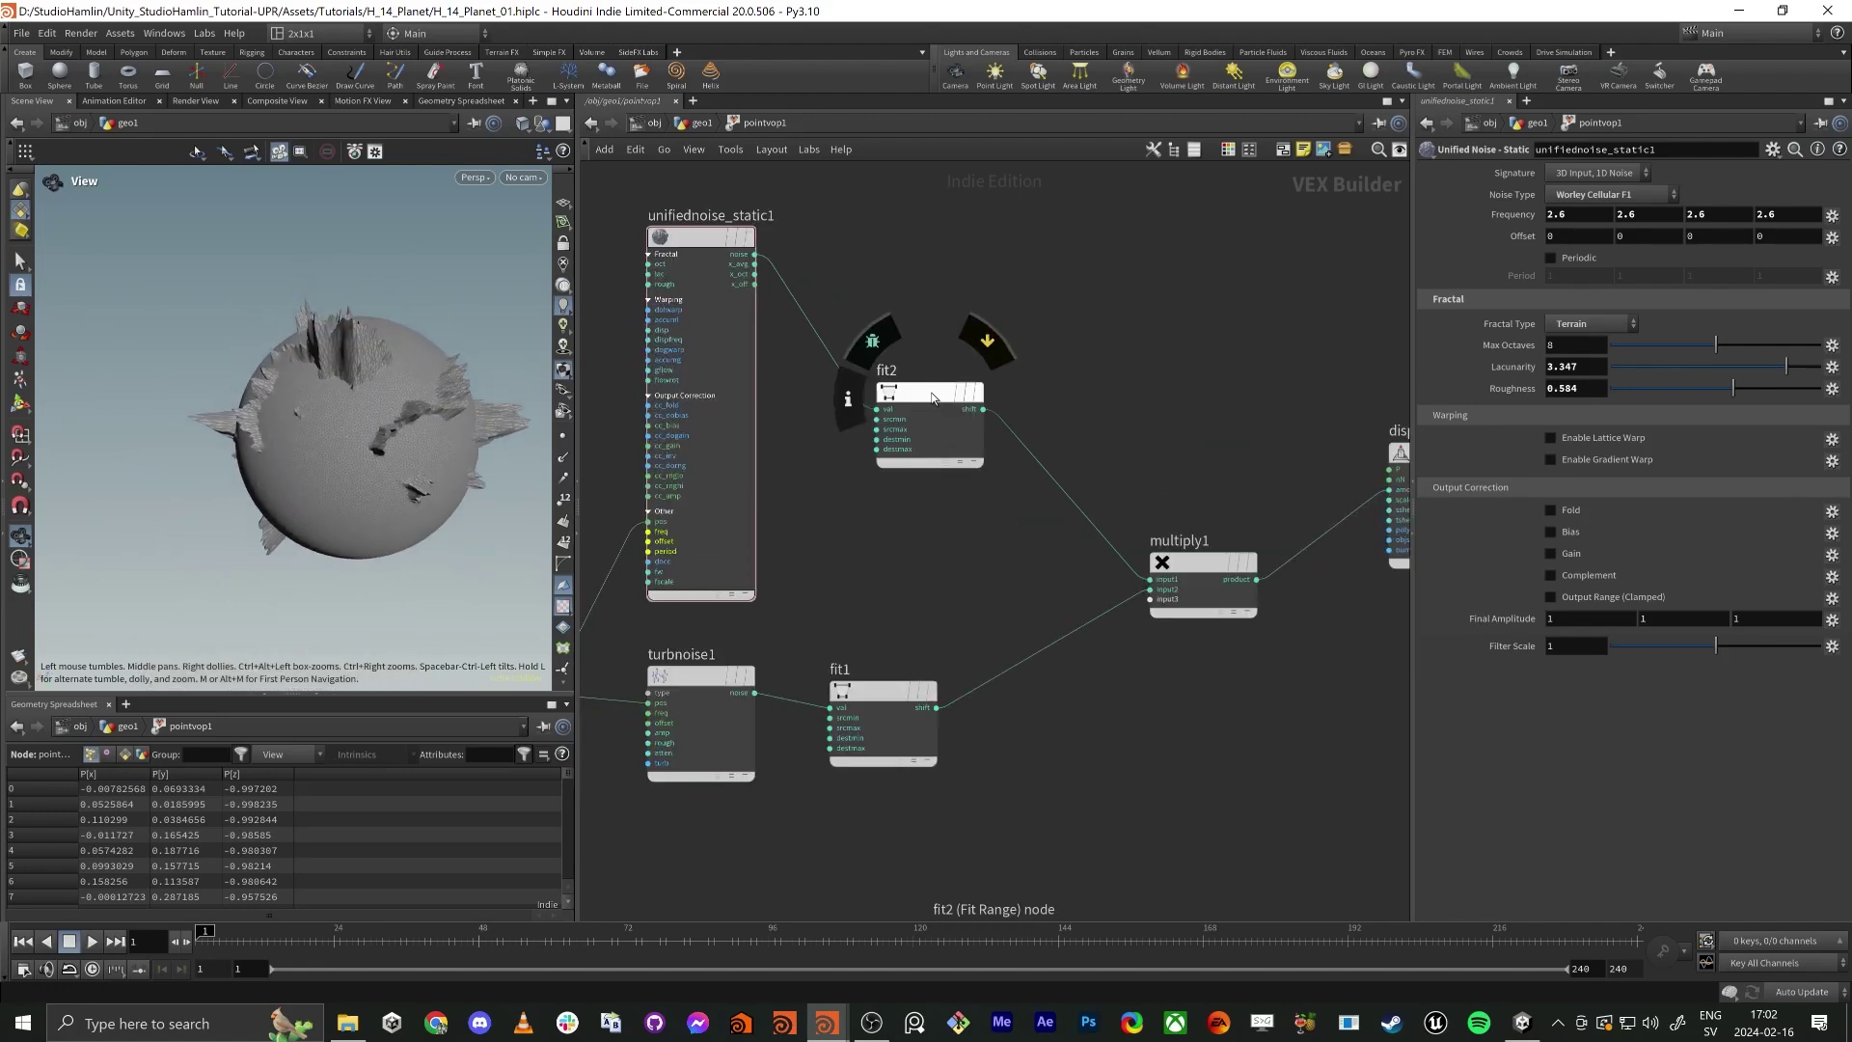
# Try a destination maximum of 0.352 on the second Fit node and inspect the flatter mountains up close.
pyautogui.click(912, 393)
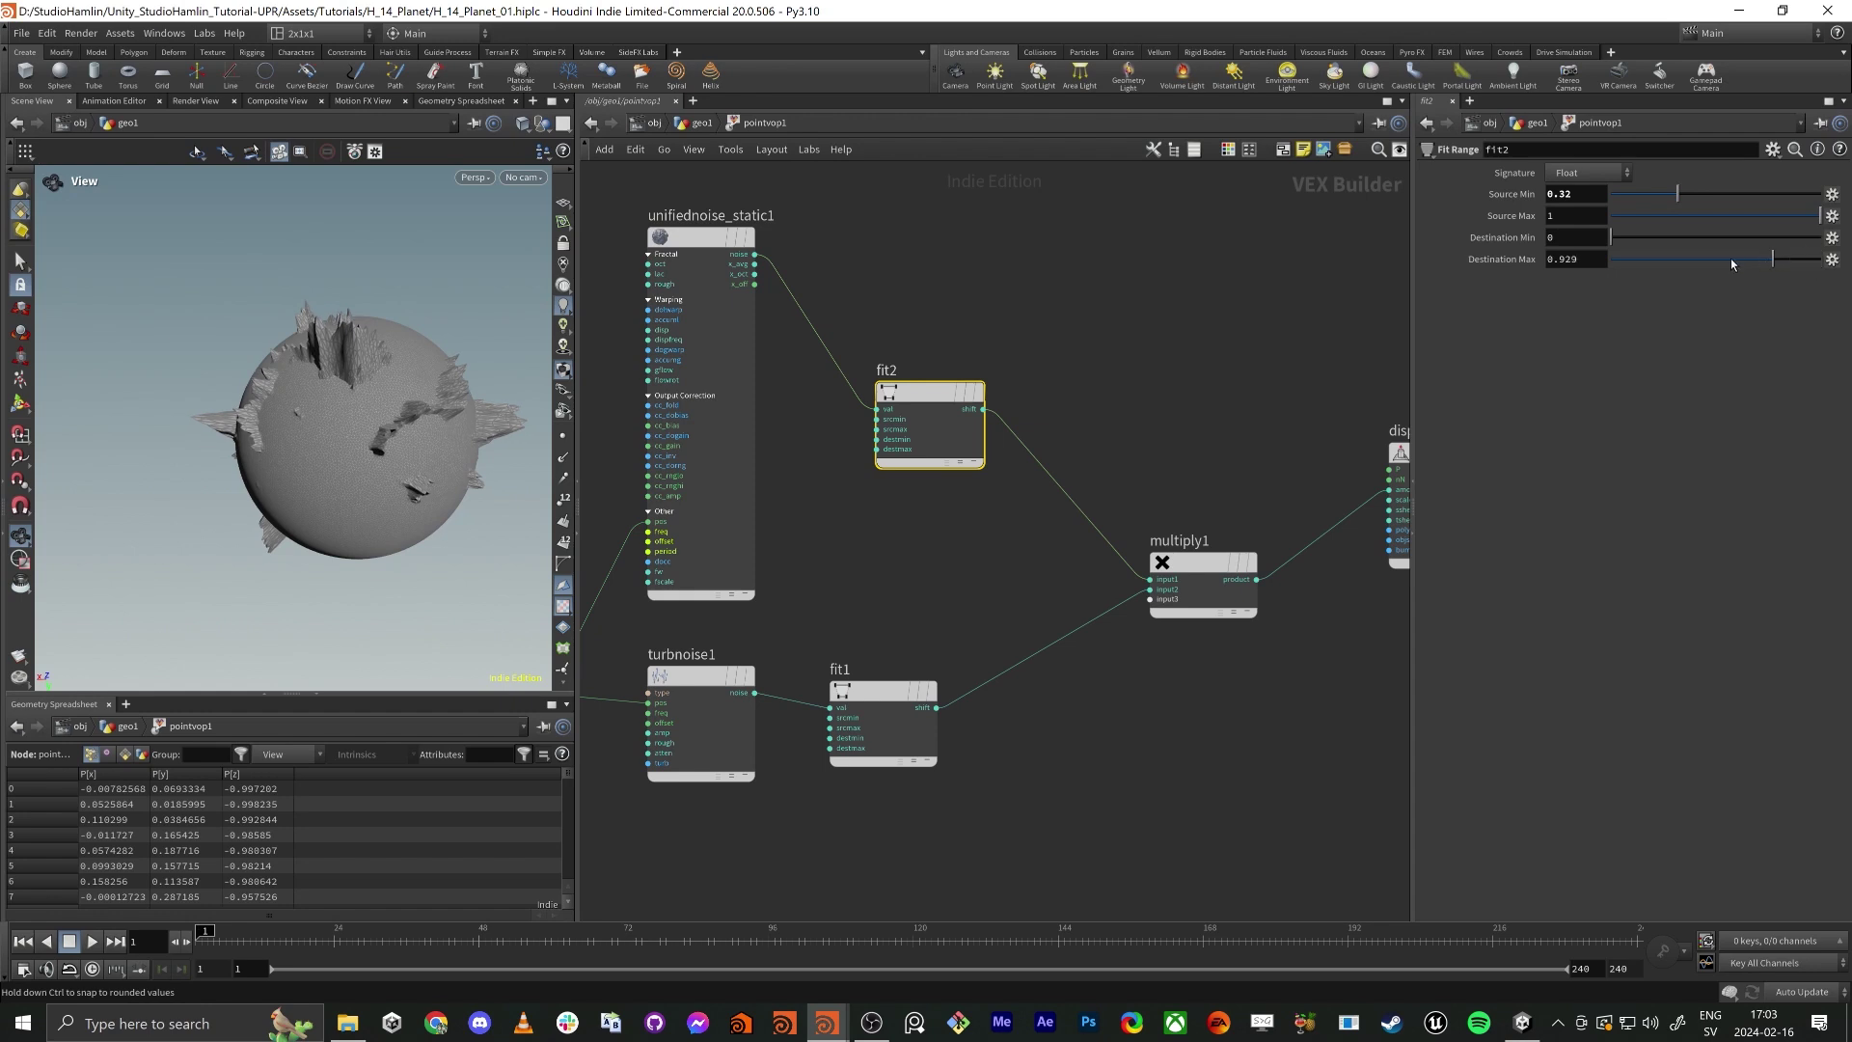
pyautogui.moveTo(1717, 259); pyautogui.dragTo(1702, 259)
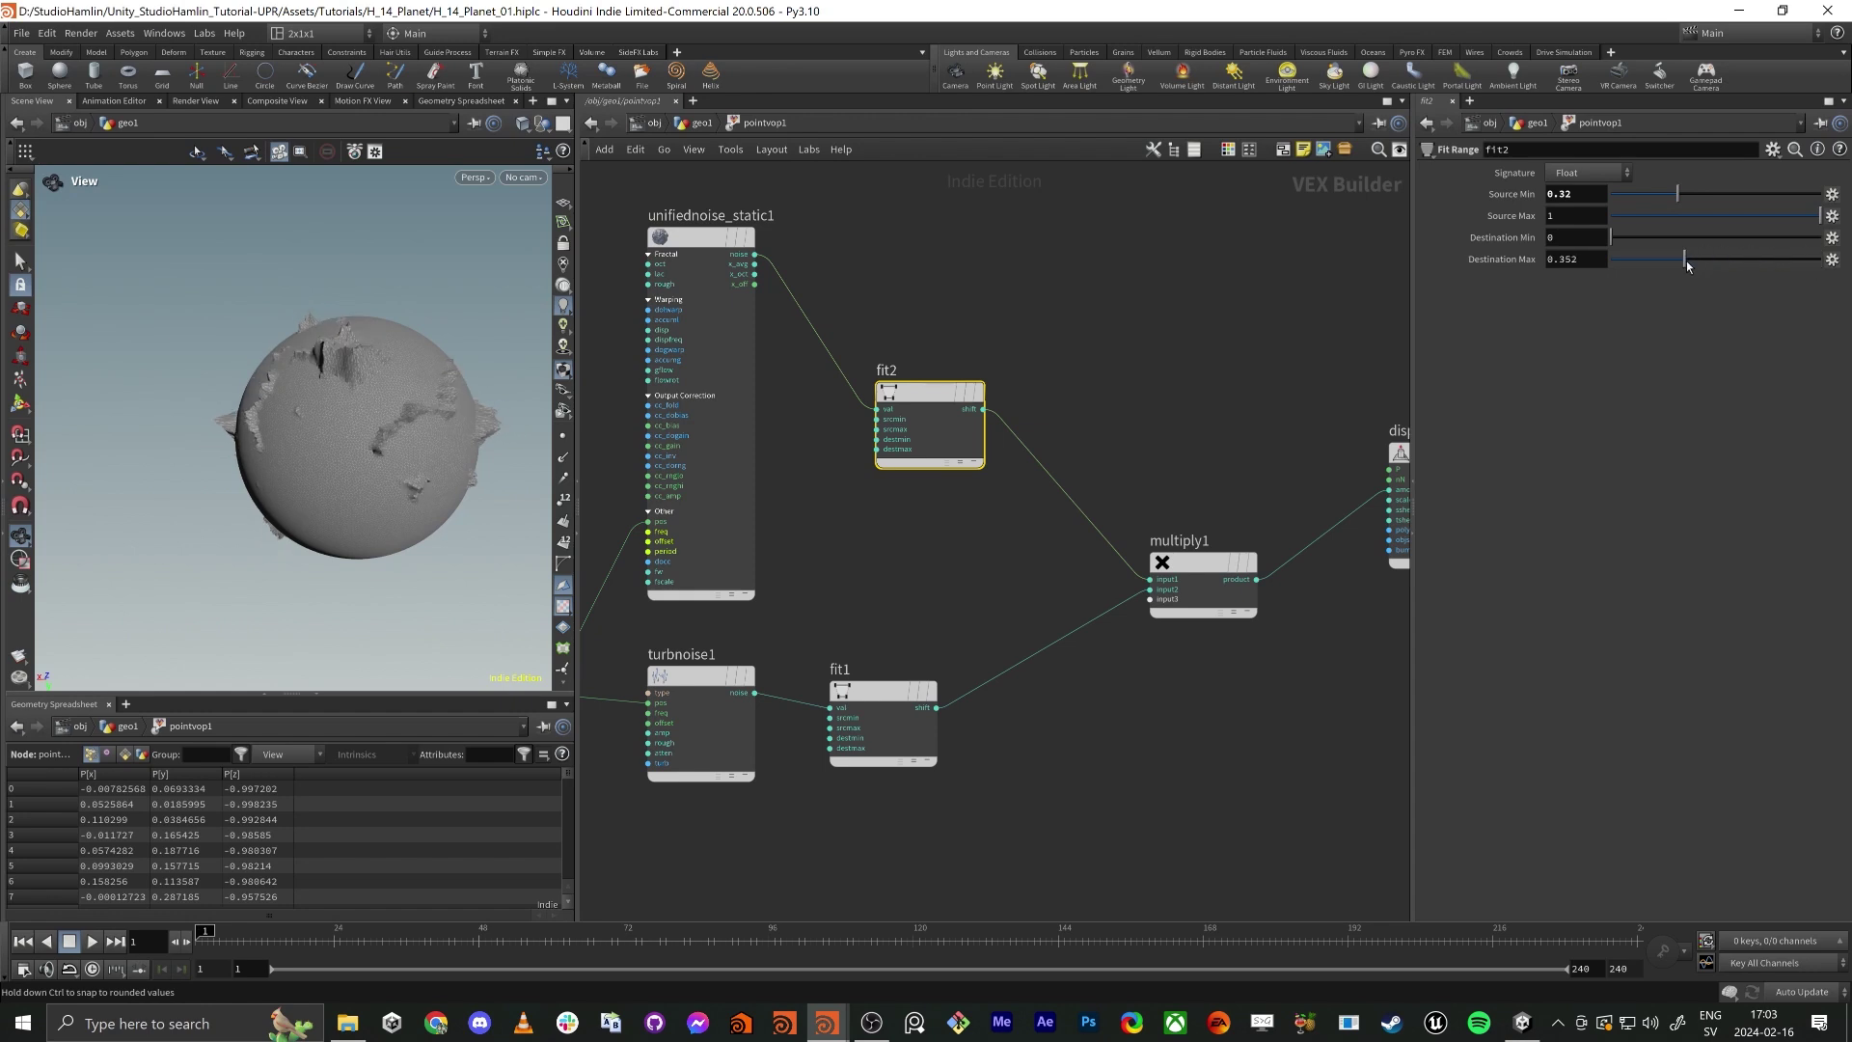
pyautogui.click(1686, 260)
pyautogui.moveTo(254, 298); pyautogui.dragTo(310, 290)
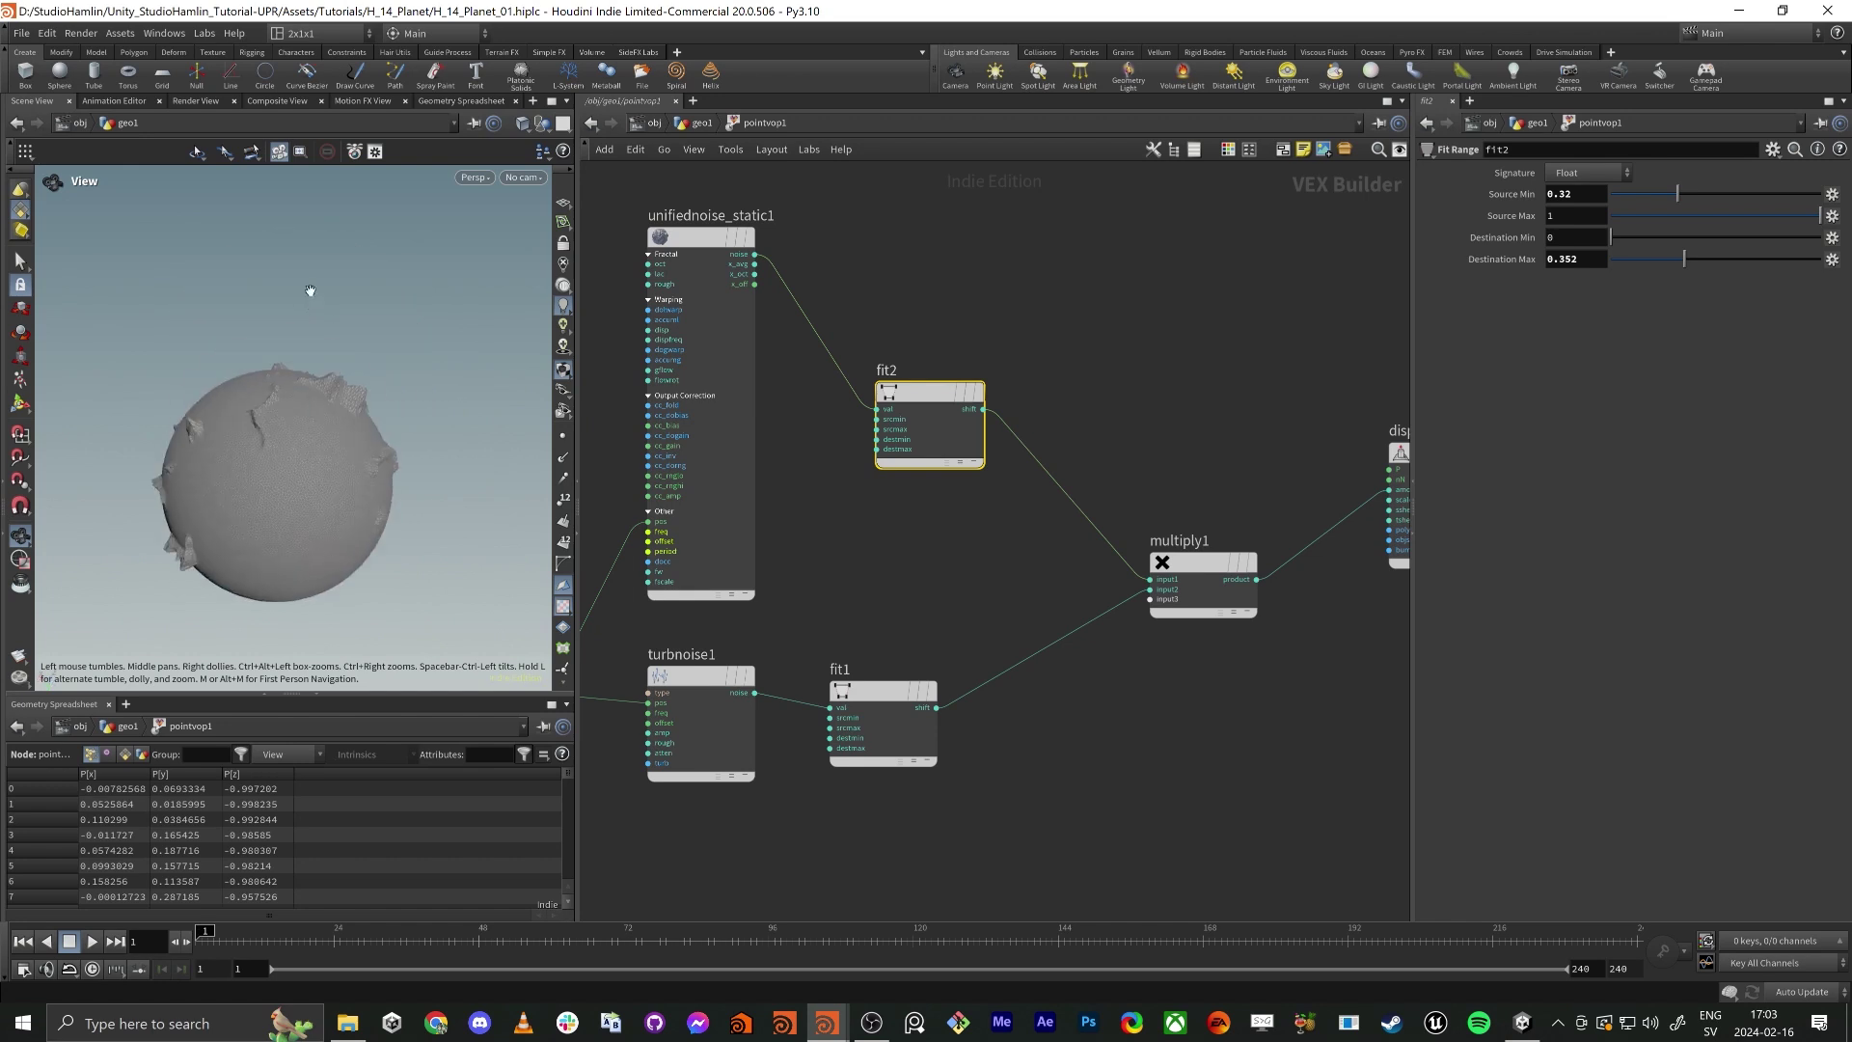
pyautogui.moveTo(310, 290); pyautogui.dragTo(376, 405, button='right')
pyautogui.moveTo(376, 405); pyautogui.dragTo(162, 386)
pyautogui.moveTo(162, 385); pyautogui.dragTo(213, 380, button='right')
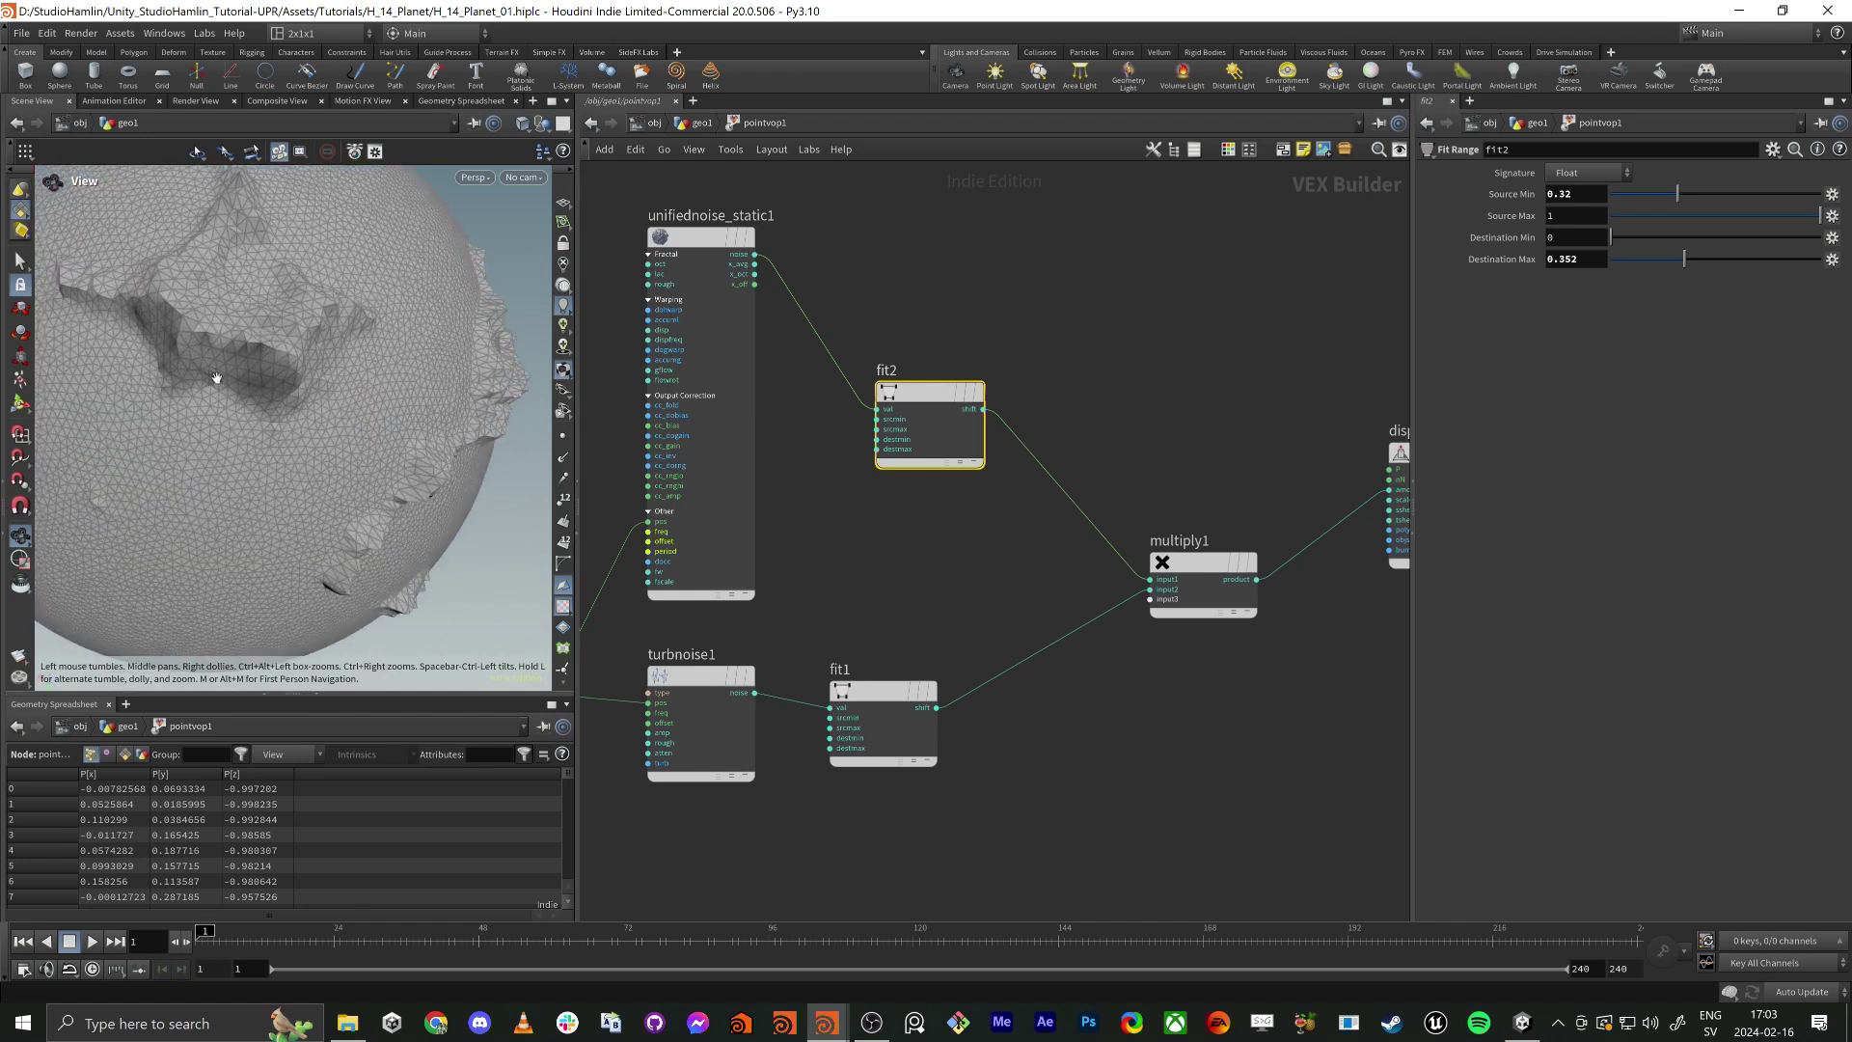
pyautogui.moveTo(214, 380); pyautogui.dragTo(220, 285)
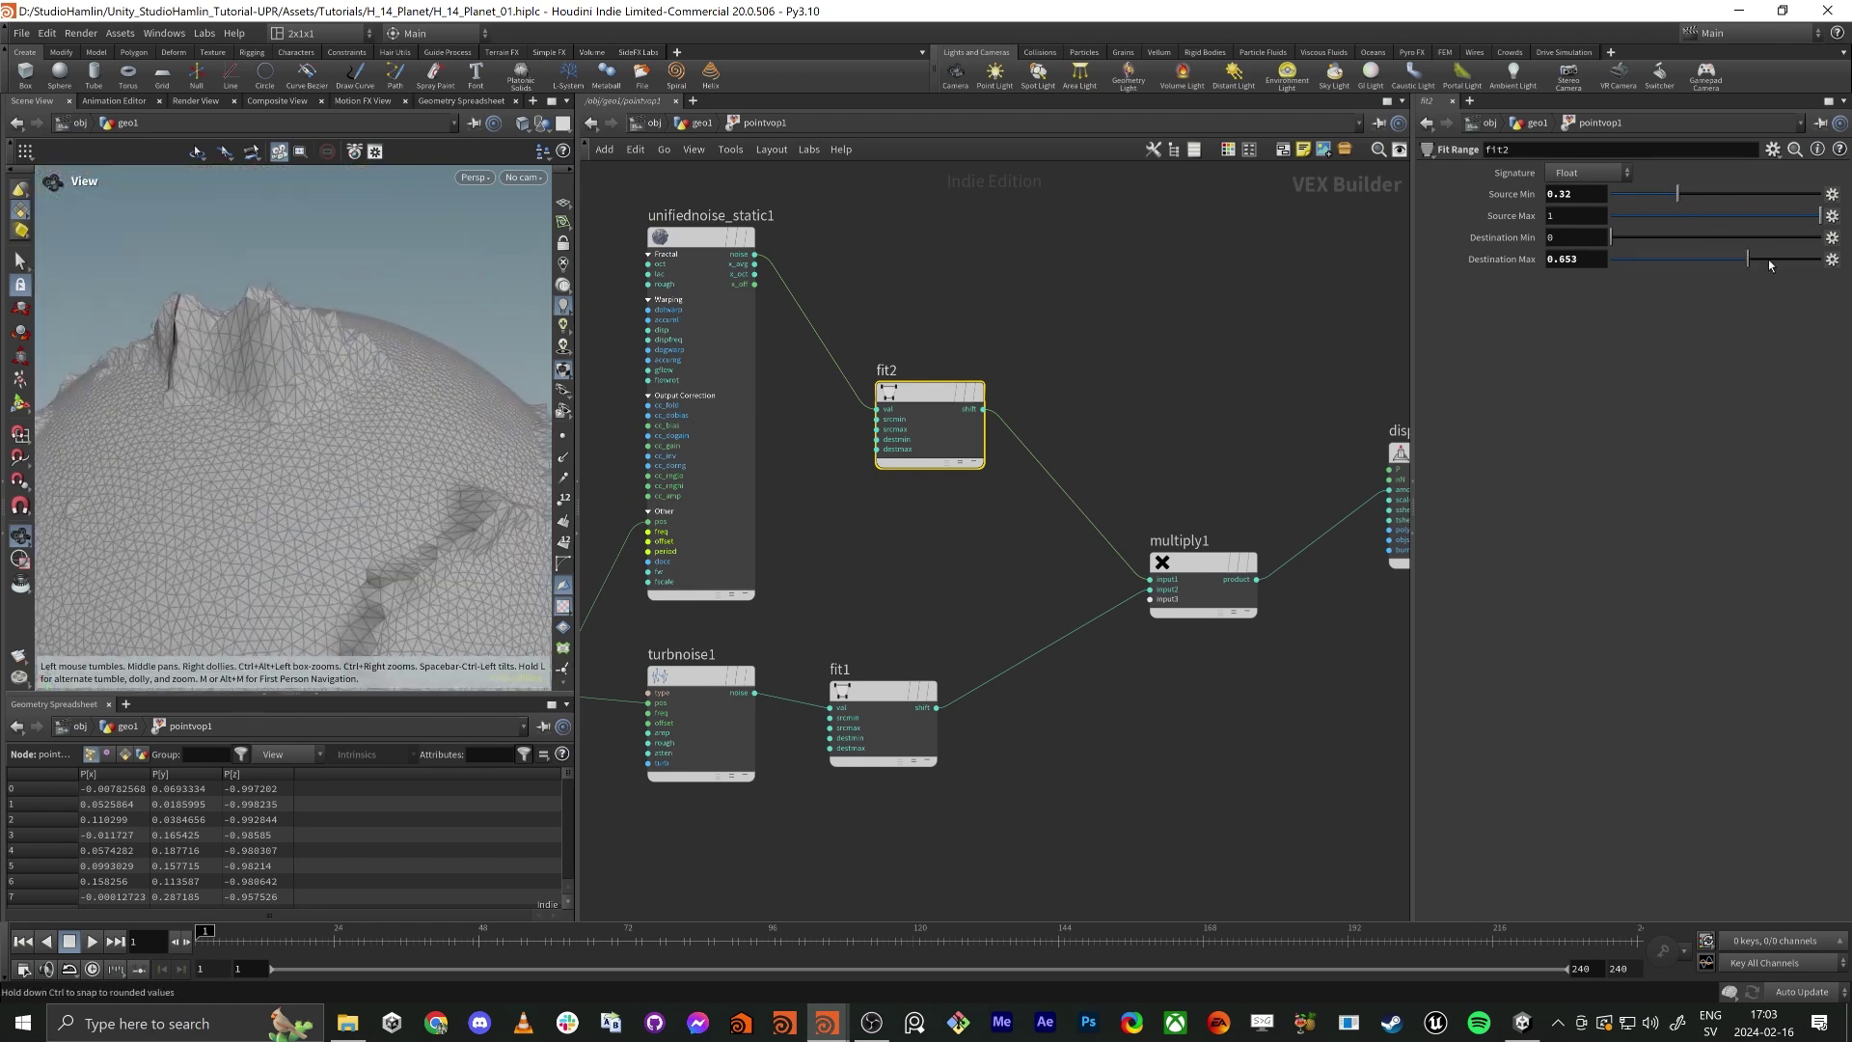
# Try a destination maximum of 0.913 on the second Fit node, and undo back to a maximum of 1.
pyautogui.moveTo(1768, 258); pyautogui.dragTo(1776, 259)
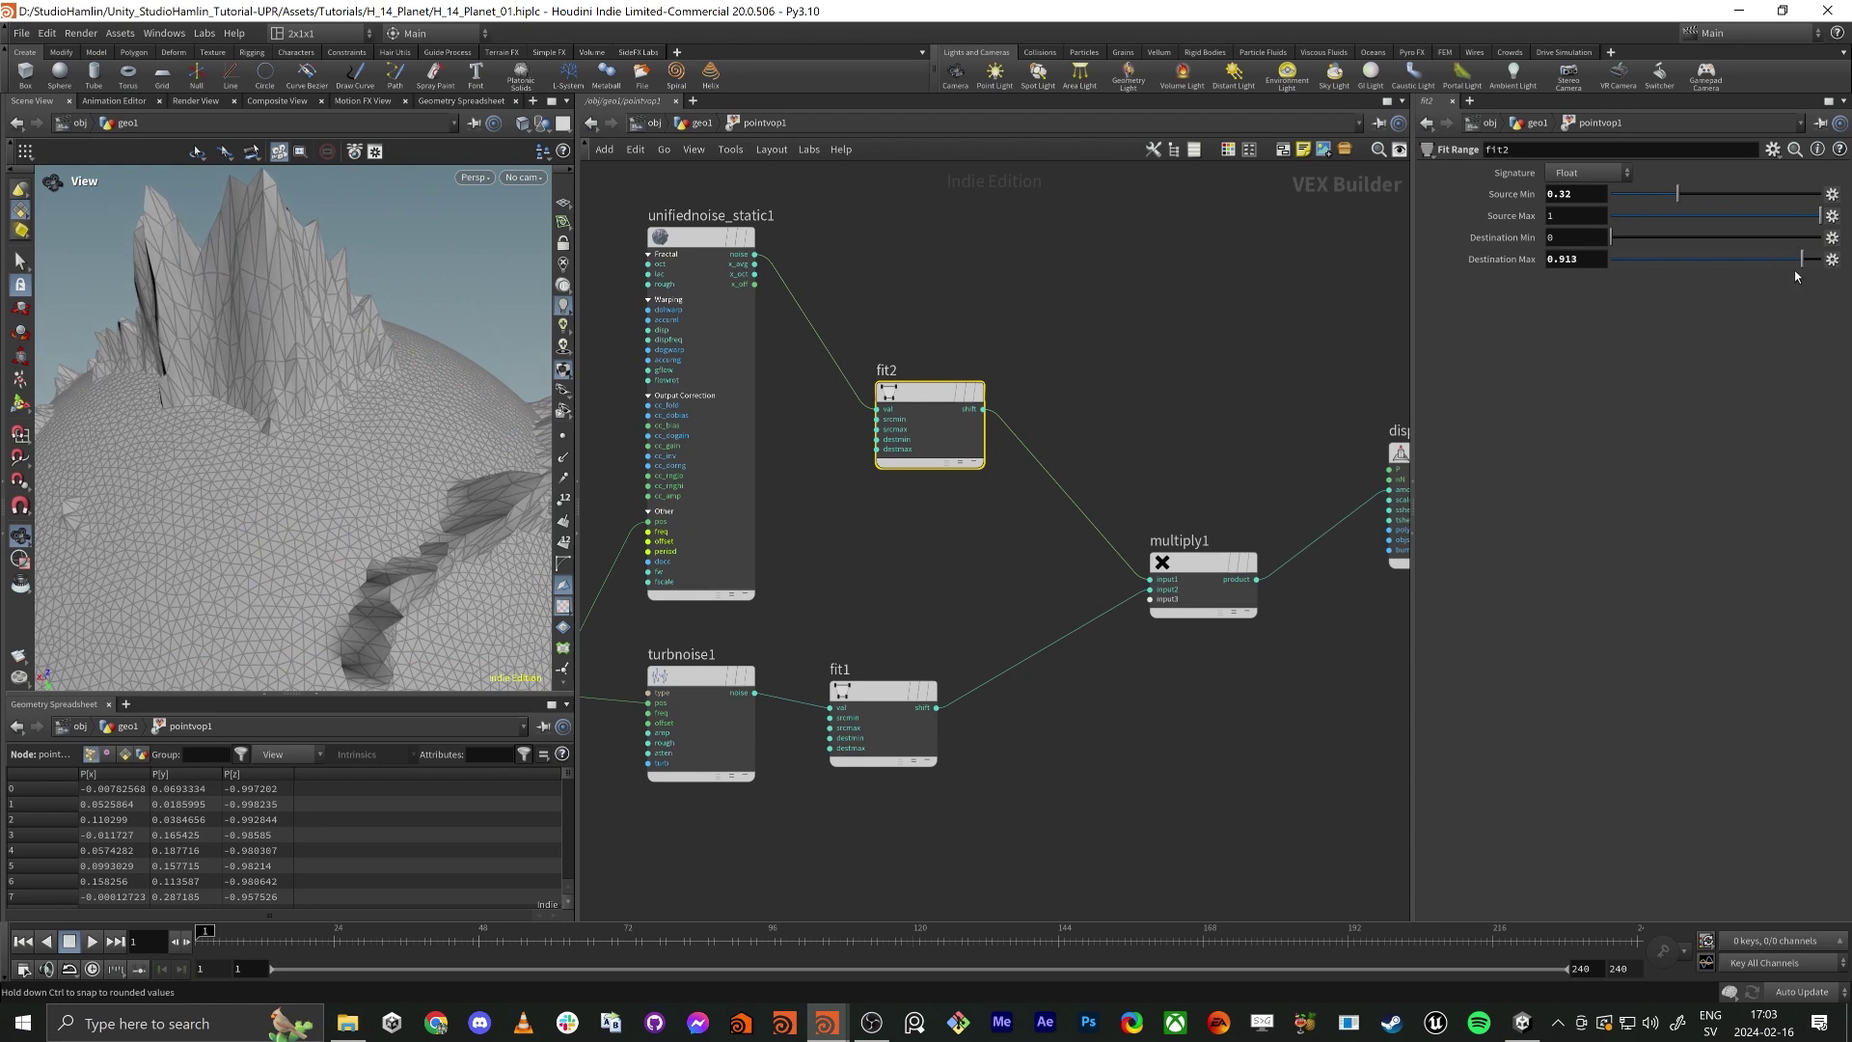
pyautogui.hotkey('ctrl', 'z')
pyautogui.scroll(-4, 268, 410)
pyautogui.moveTo(277, 418); pyautogui.dragTo(346, 410)
# Move the displacement node down level with the Multiply and align the first Fit node beneath the second.
pyautogui.moveTo(1165, 372); pyautogui.dragTo(1128, 296, button='middle')
pyautogui.scroll(-2, 1128, 373)
pyautogui.moveTo(1096, 679); pyautogui.dragTo(1140, 604, button='middle')
pyautogui.scroll(-2, 1118, 610)
pyautogui.moveTo(1019, 368); pyautogui.dragTo(943, 383, button='middle')
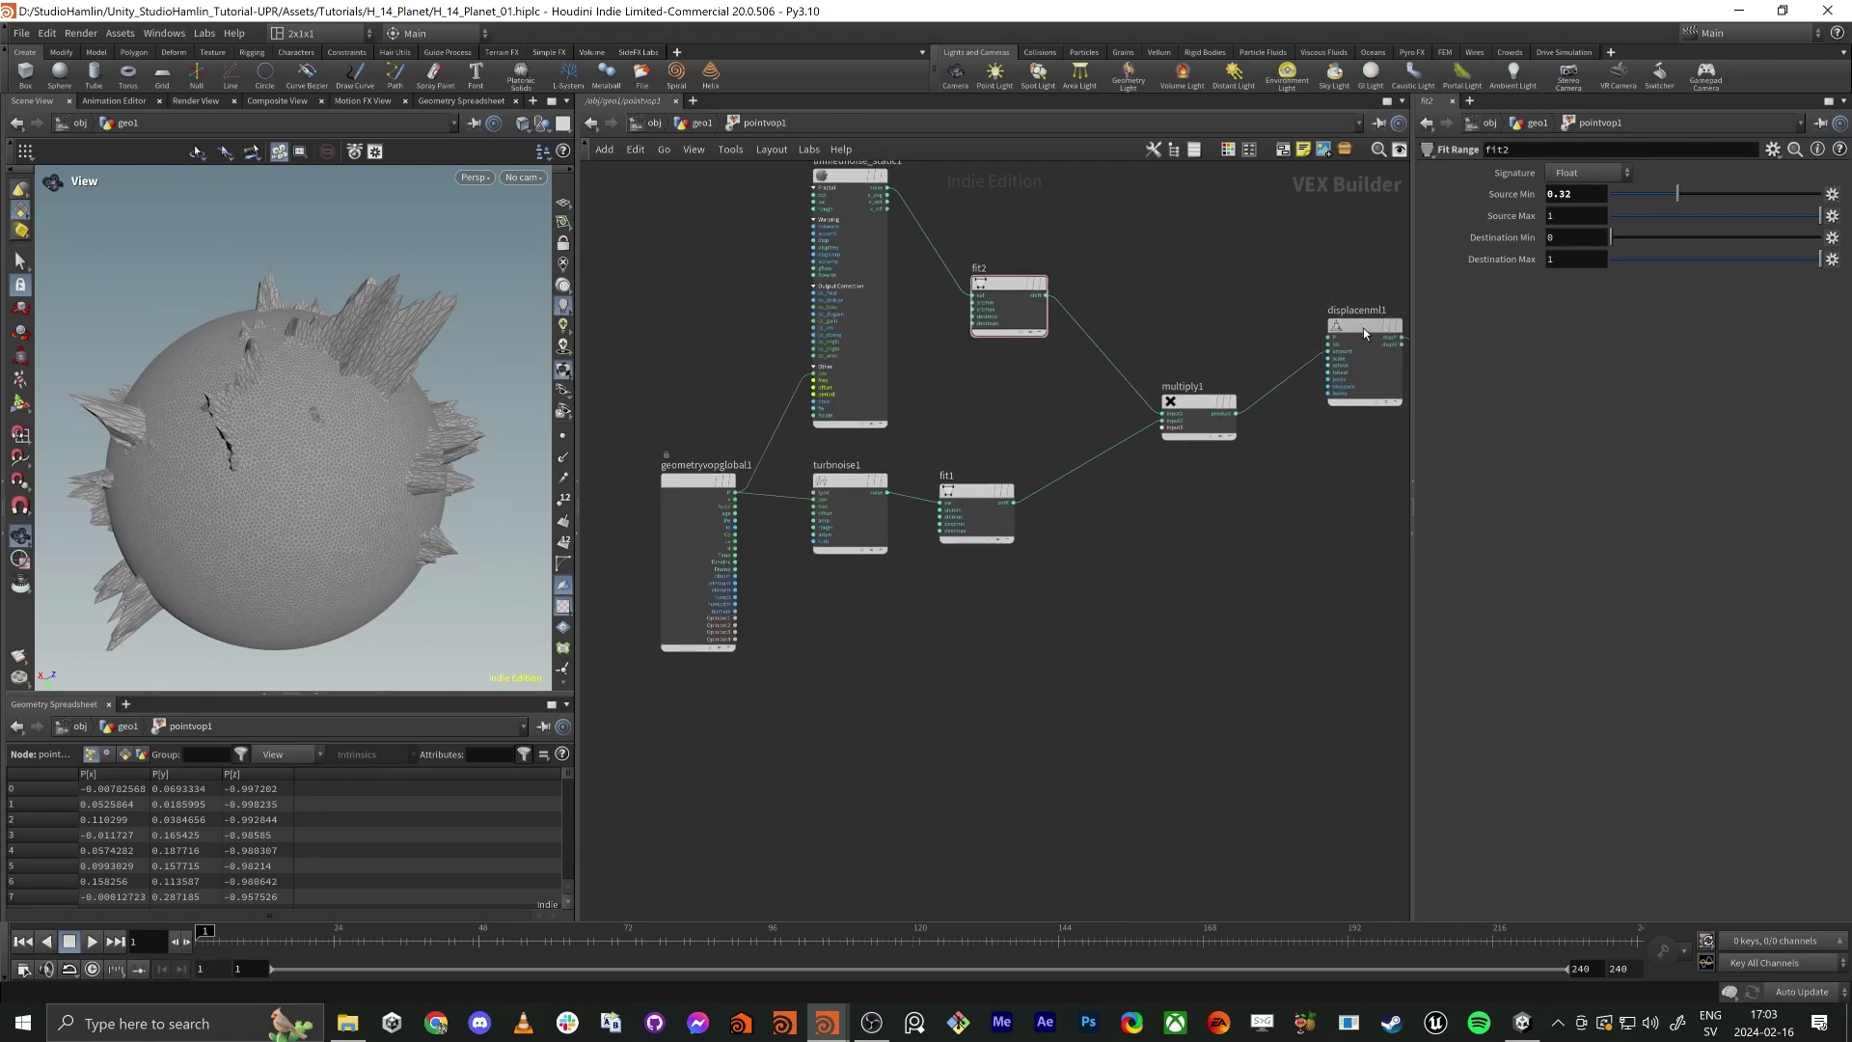
pyautogui.scroll(-3, 1241, 525)
pyautogui.moveTo(1131, 457); pyautogui.dragTo(1028, 500)
pyautogui.moveTo(884, 544); pyautogui.dragTo(905, 532)
# Color the first Fit node green, and give the Unified Noise and second Fit nodes the same green.
pyautogui.click(912, 534)
pyautogui.press('c')
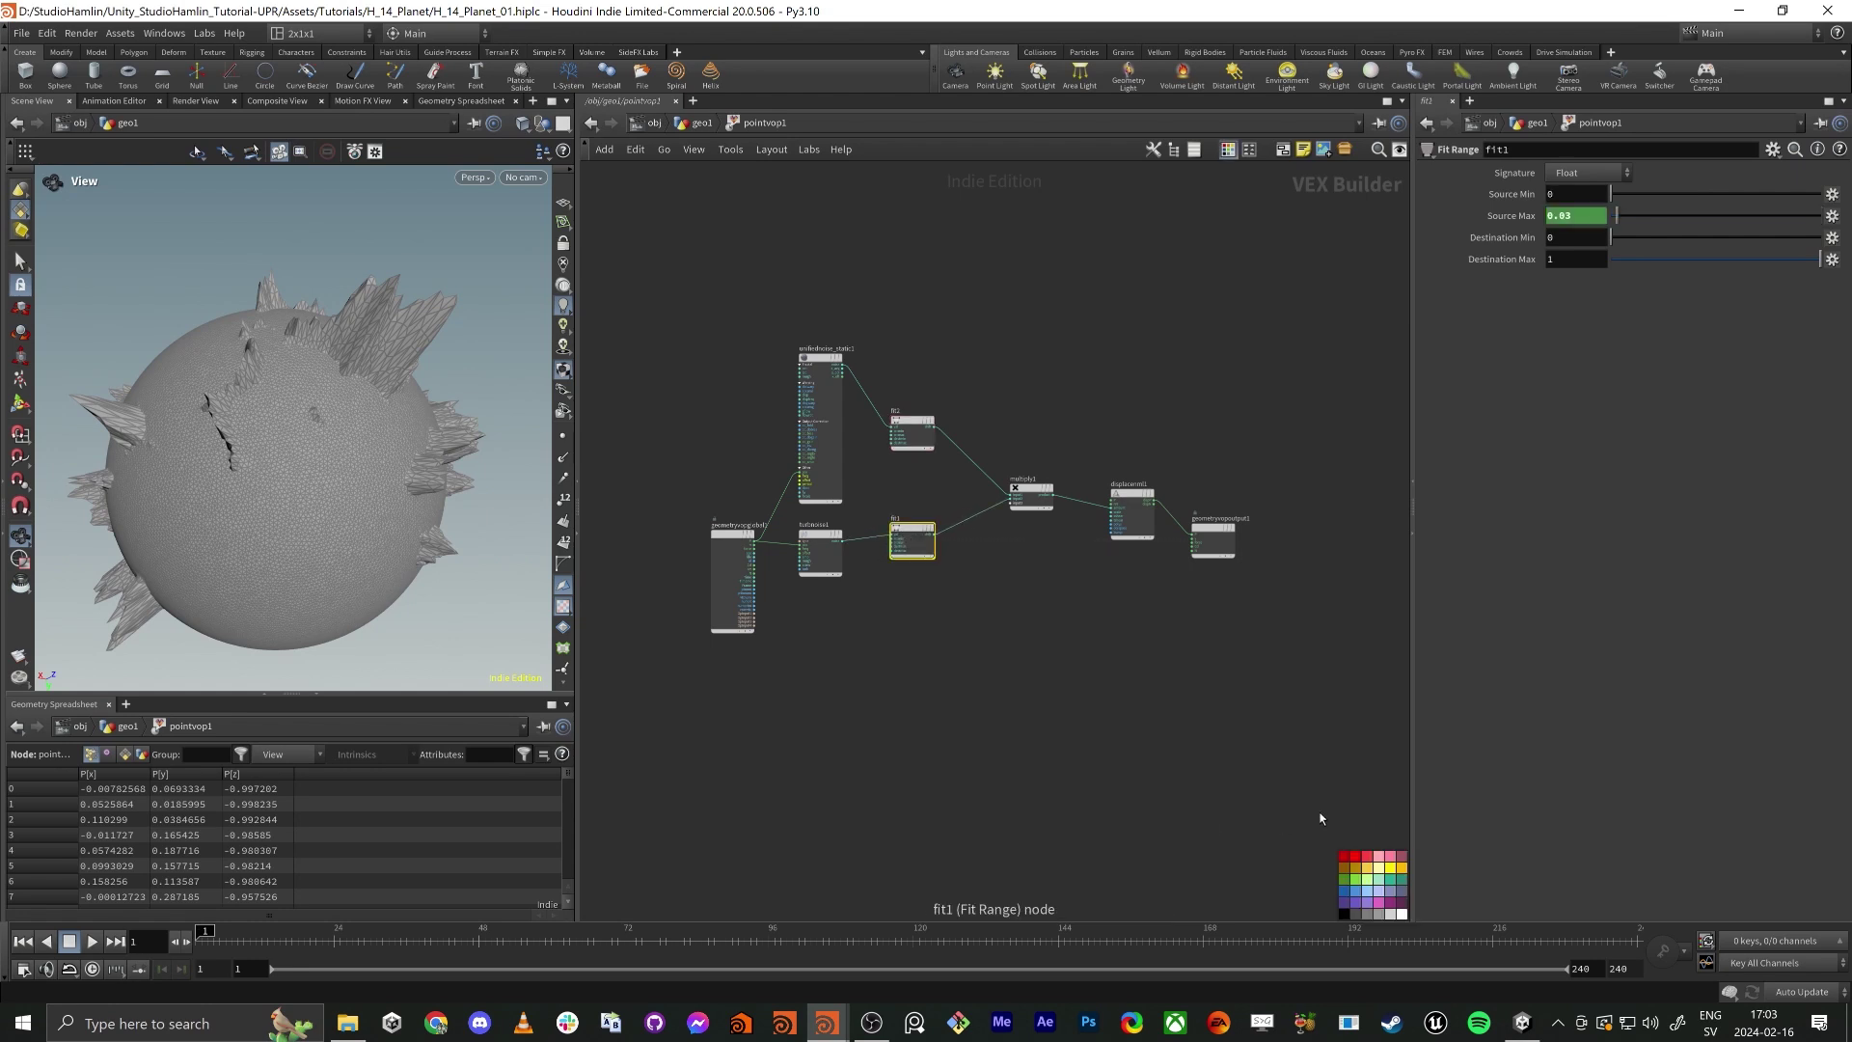
pyautogui.click(1356, 879)
pyautogui.moveTo(696, 282); pyautogui.dragTo(973, 507)
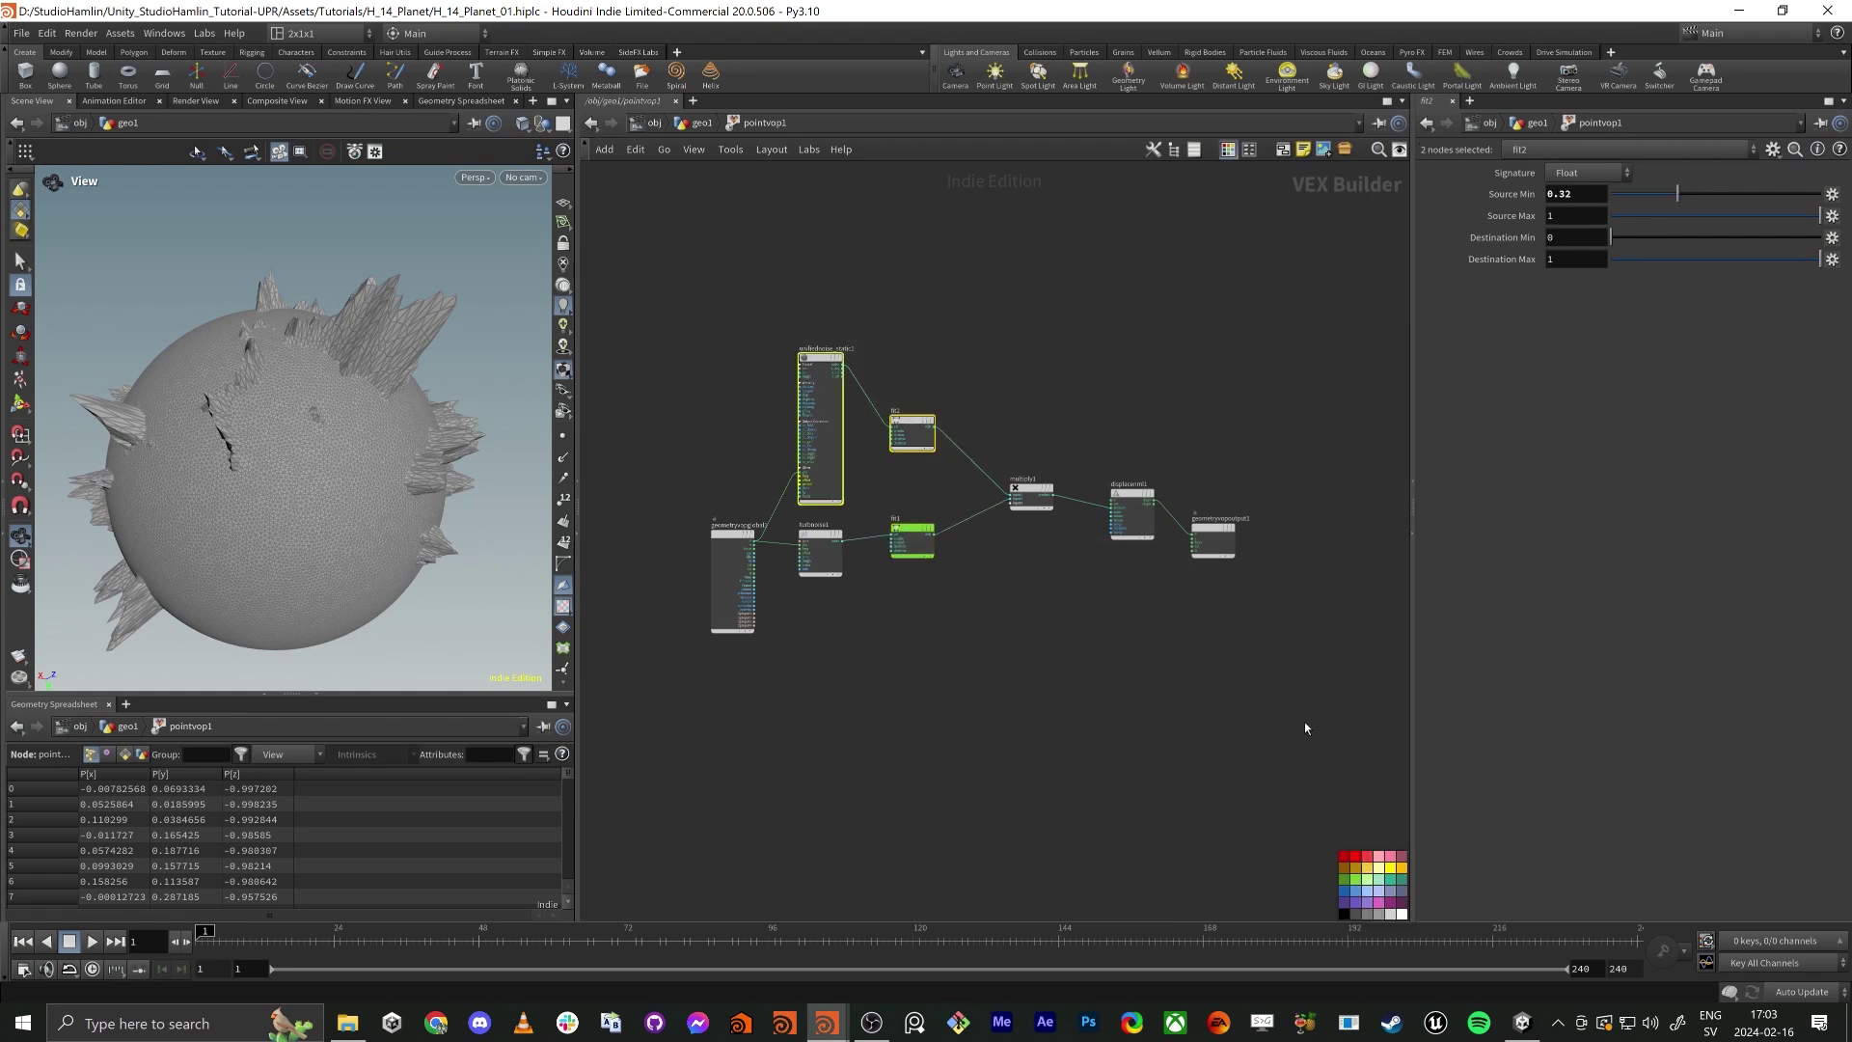
pyautogui.click(1360, 884)
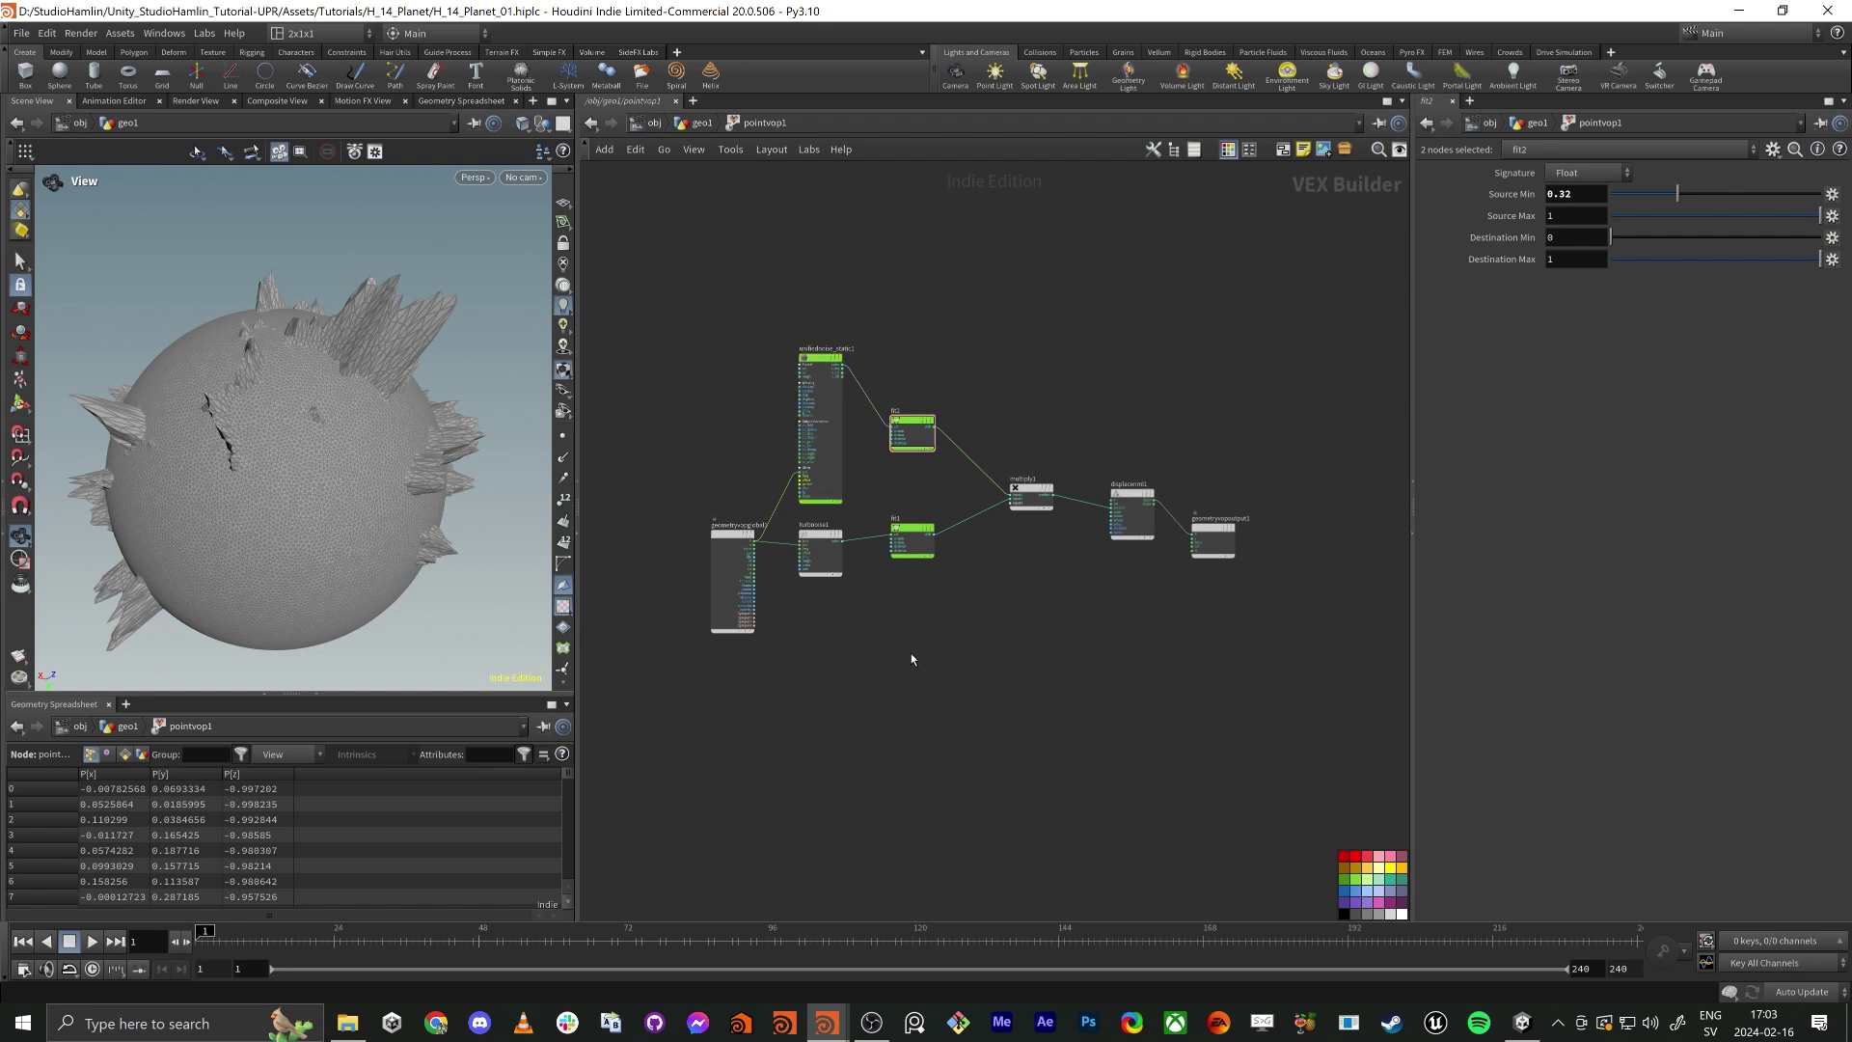
# Duplicate the green Unified Noise and second Fit nodes together below the network and color the copies blue.
pyautogui.click(911, 652)
pyautogui.scroll(5, 868, 487)
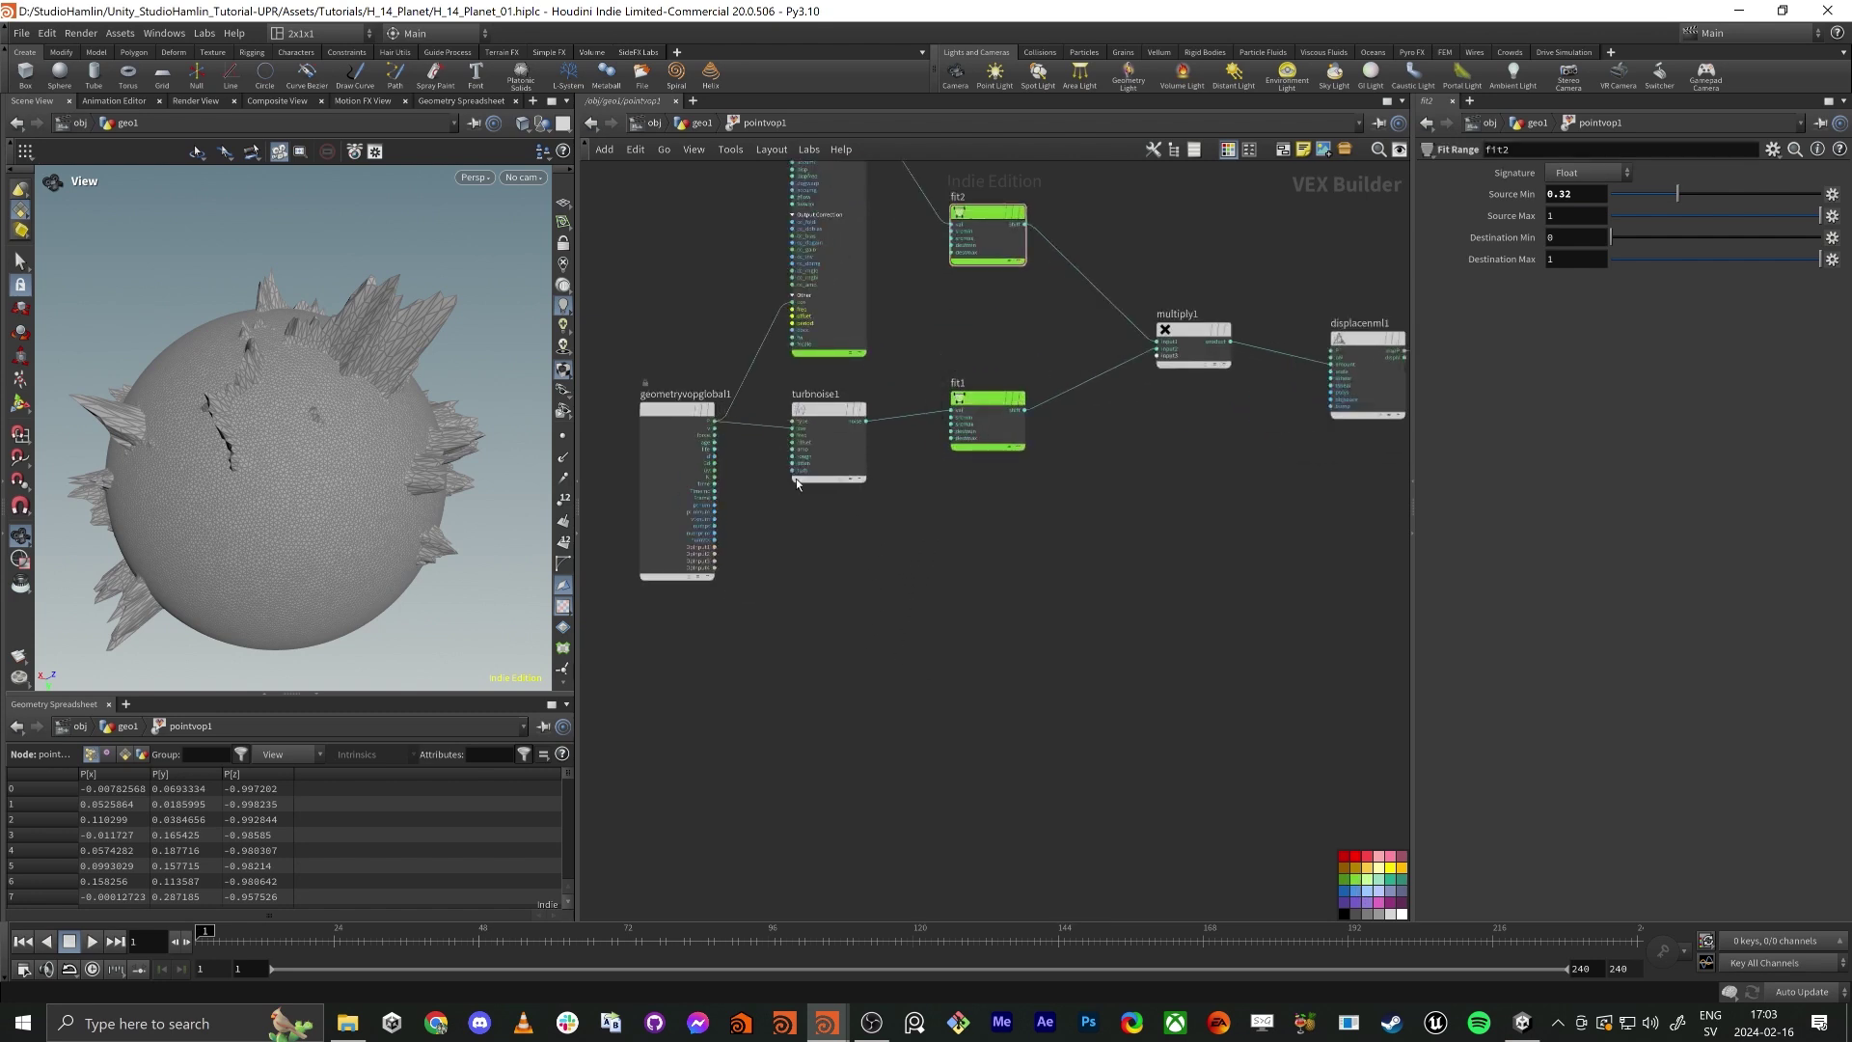
pyautogui.press('h')
pyautogui.moveTo(699, 293); pyautogui.dragTo(1016, 496)
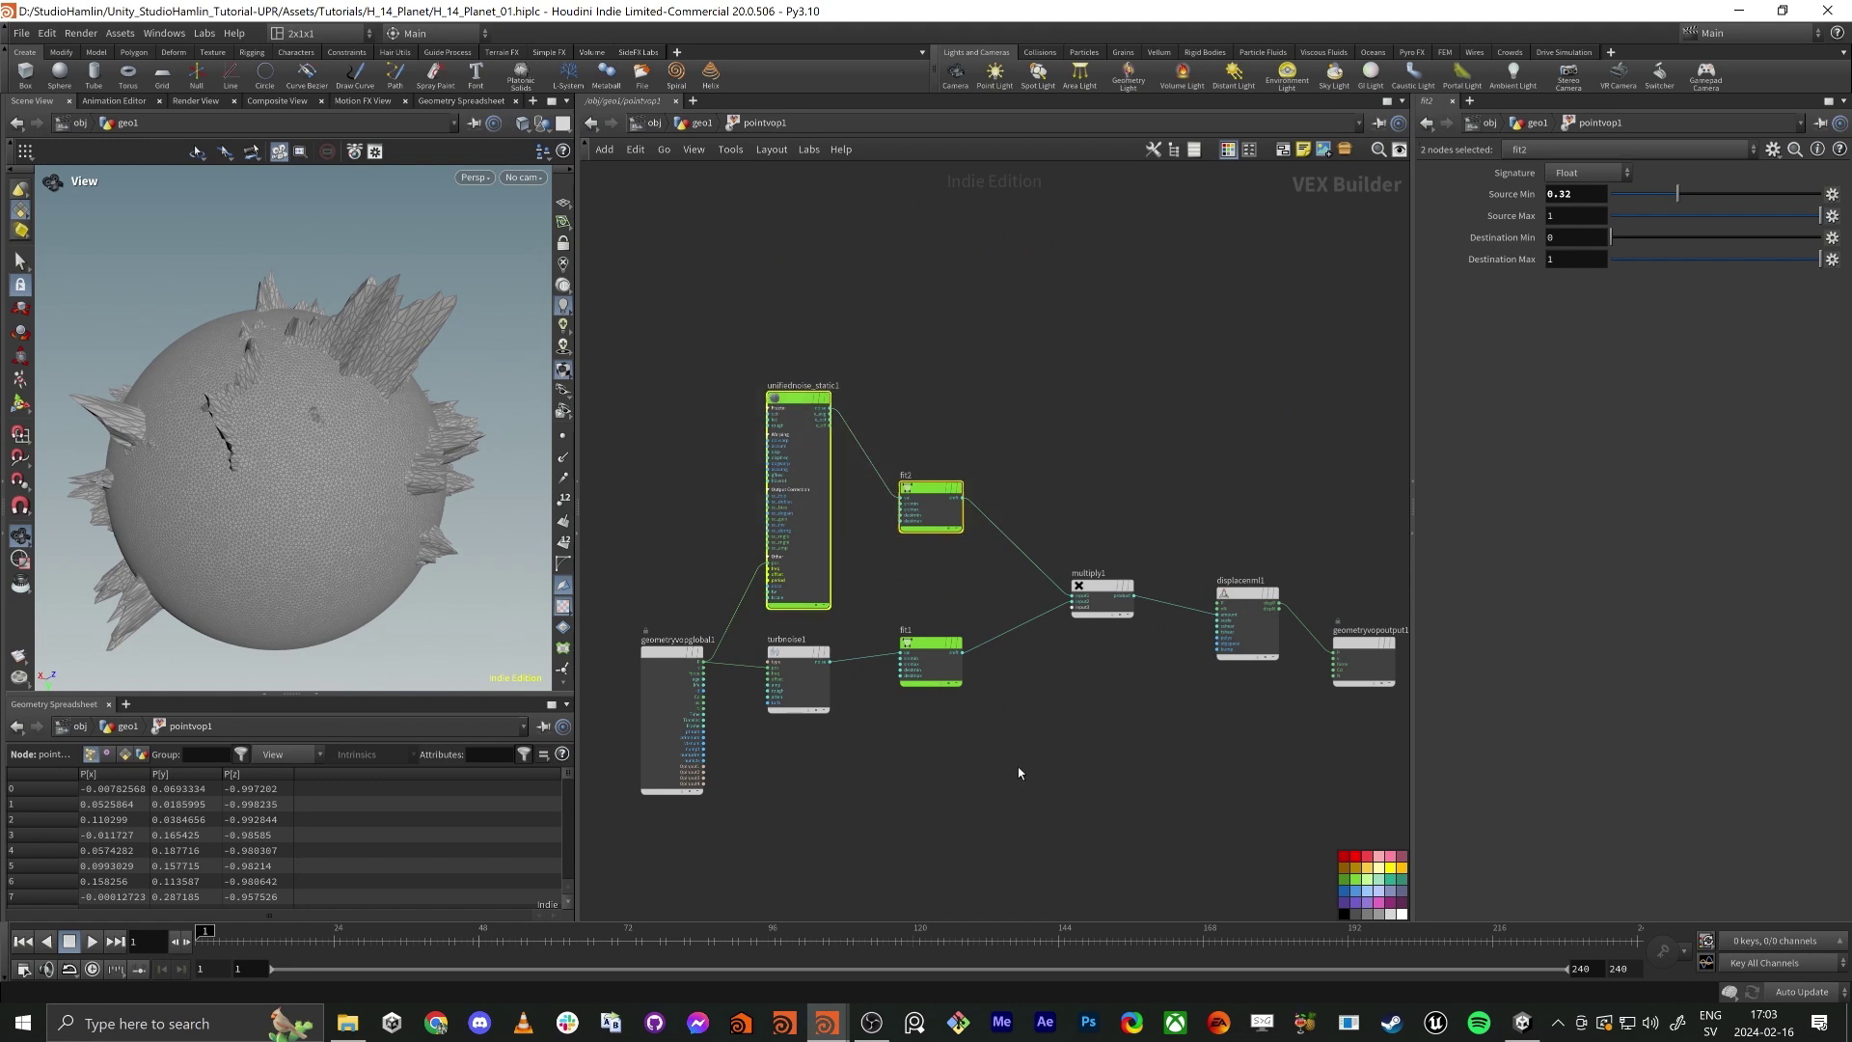
pyautogui.moveTo(1007, 820); pyautogui.dragTo(939, 535, button='middle')
pyautogui.hotkey('ctrl', 'v')
pyautogui.moveTo(803, 727); pyautogui.dragTo(810, 537)
pyautogui.click(1360, 892)
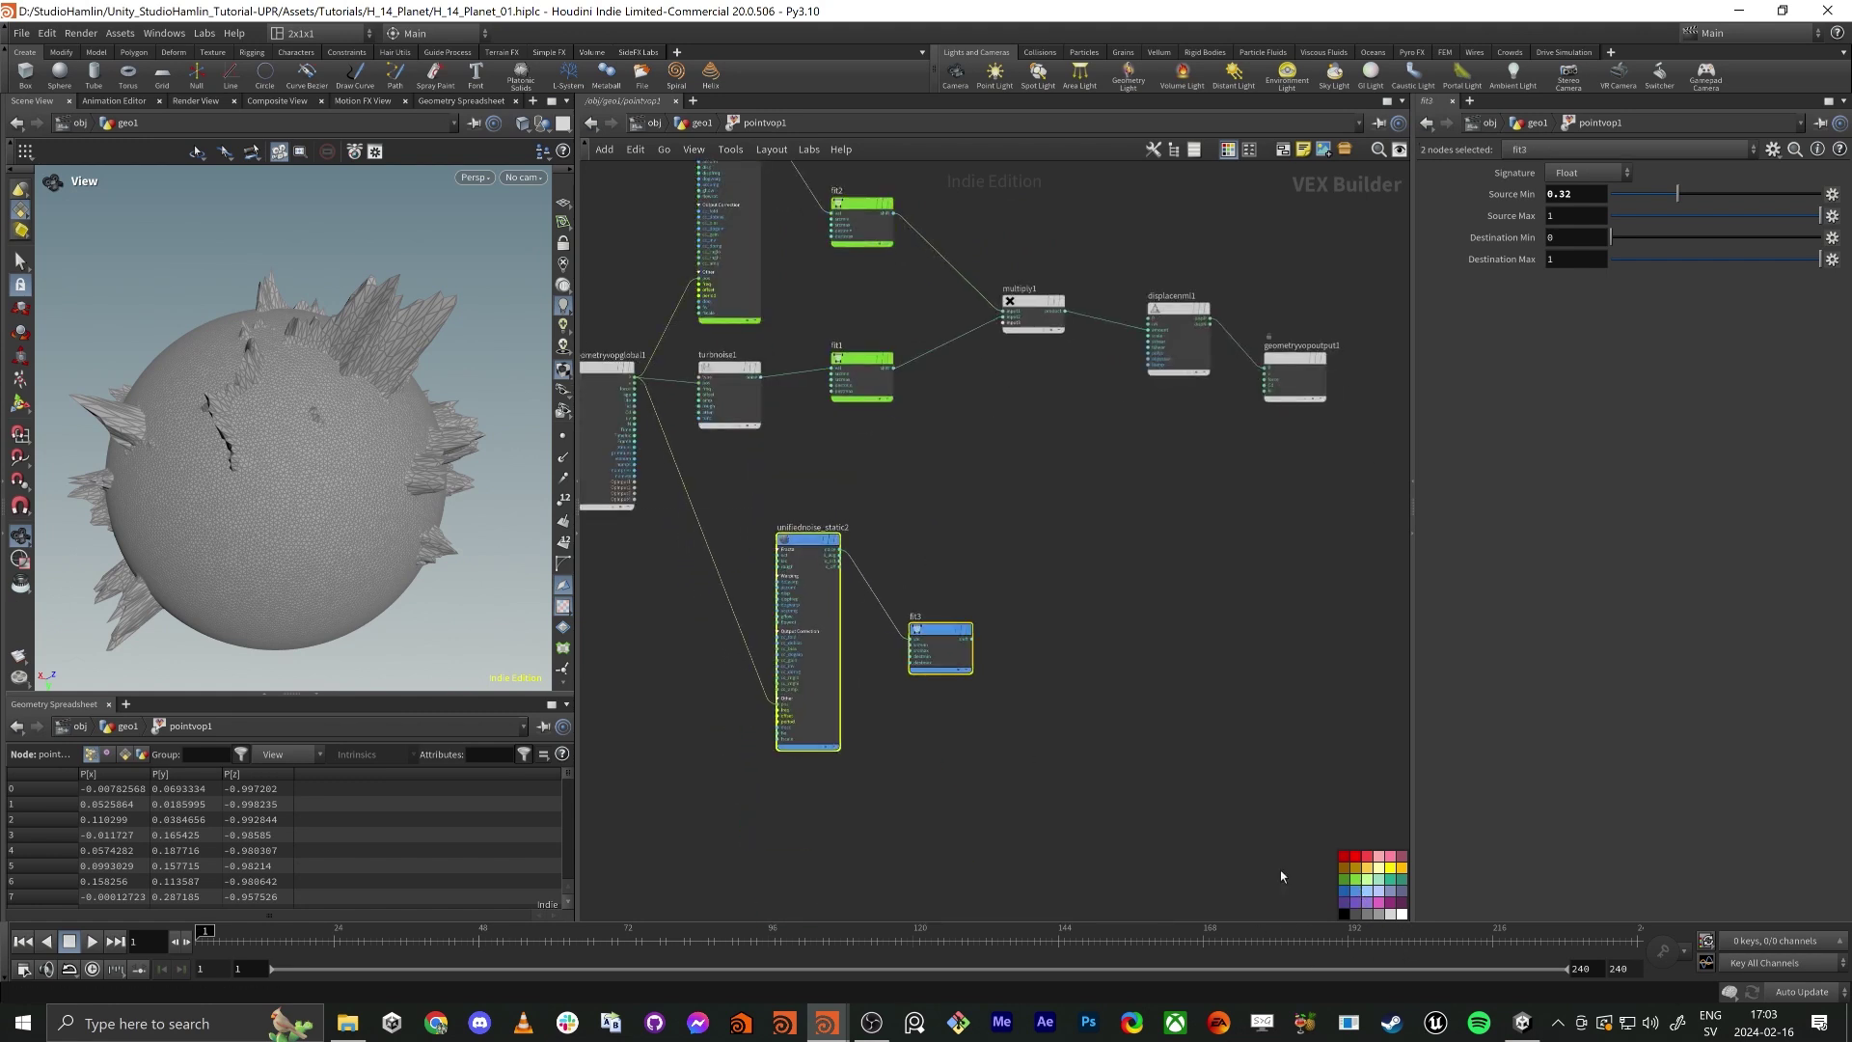
# Align the copied Fit node level with the noise output of the duplicated Unified Noise node.
pyautogui.scroll(5, 855, 577)
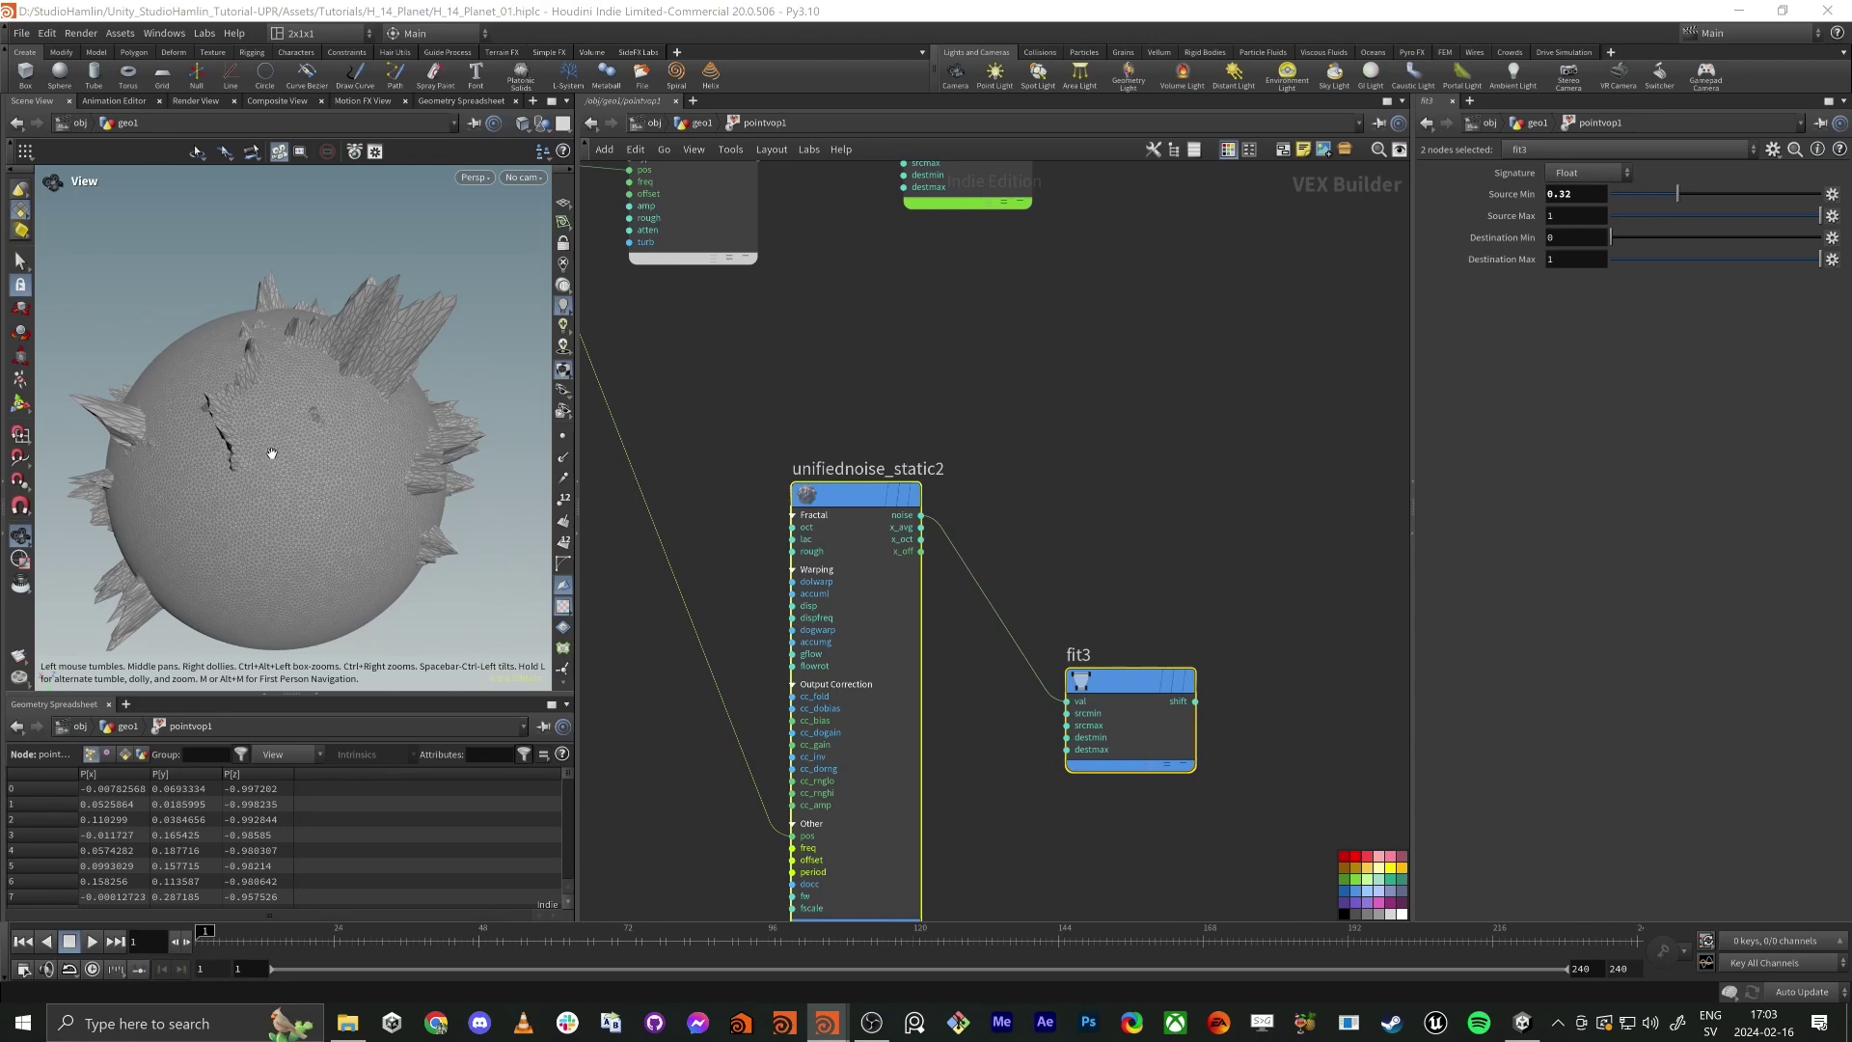
pyautogui.scroll(-5, 1087, 417)
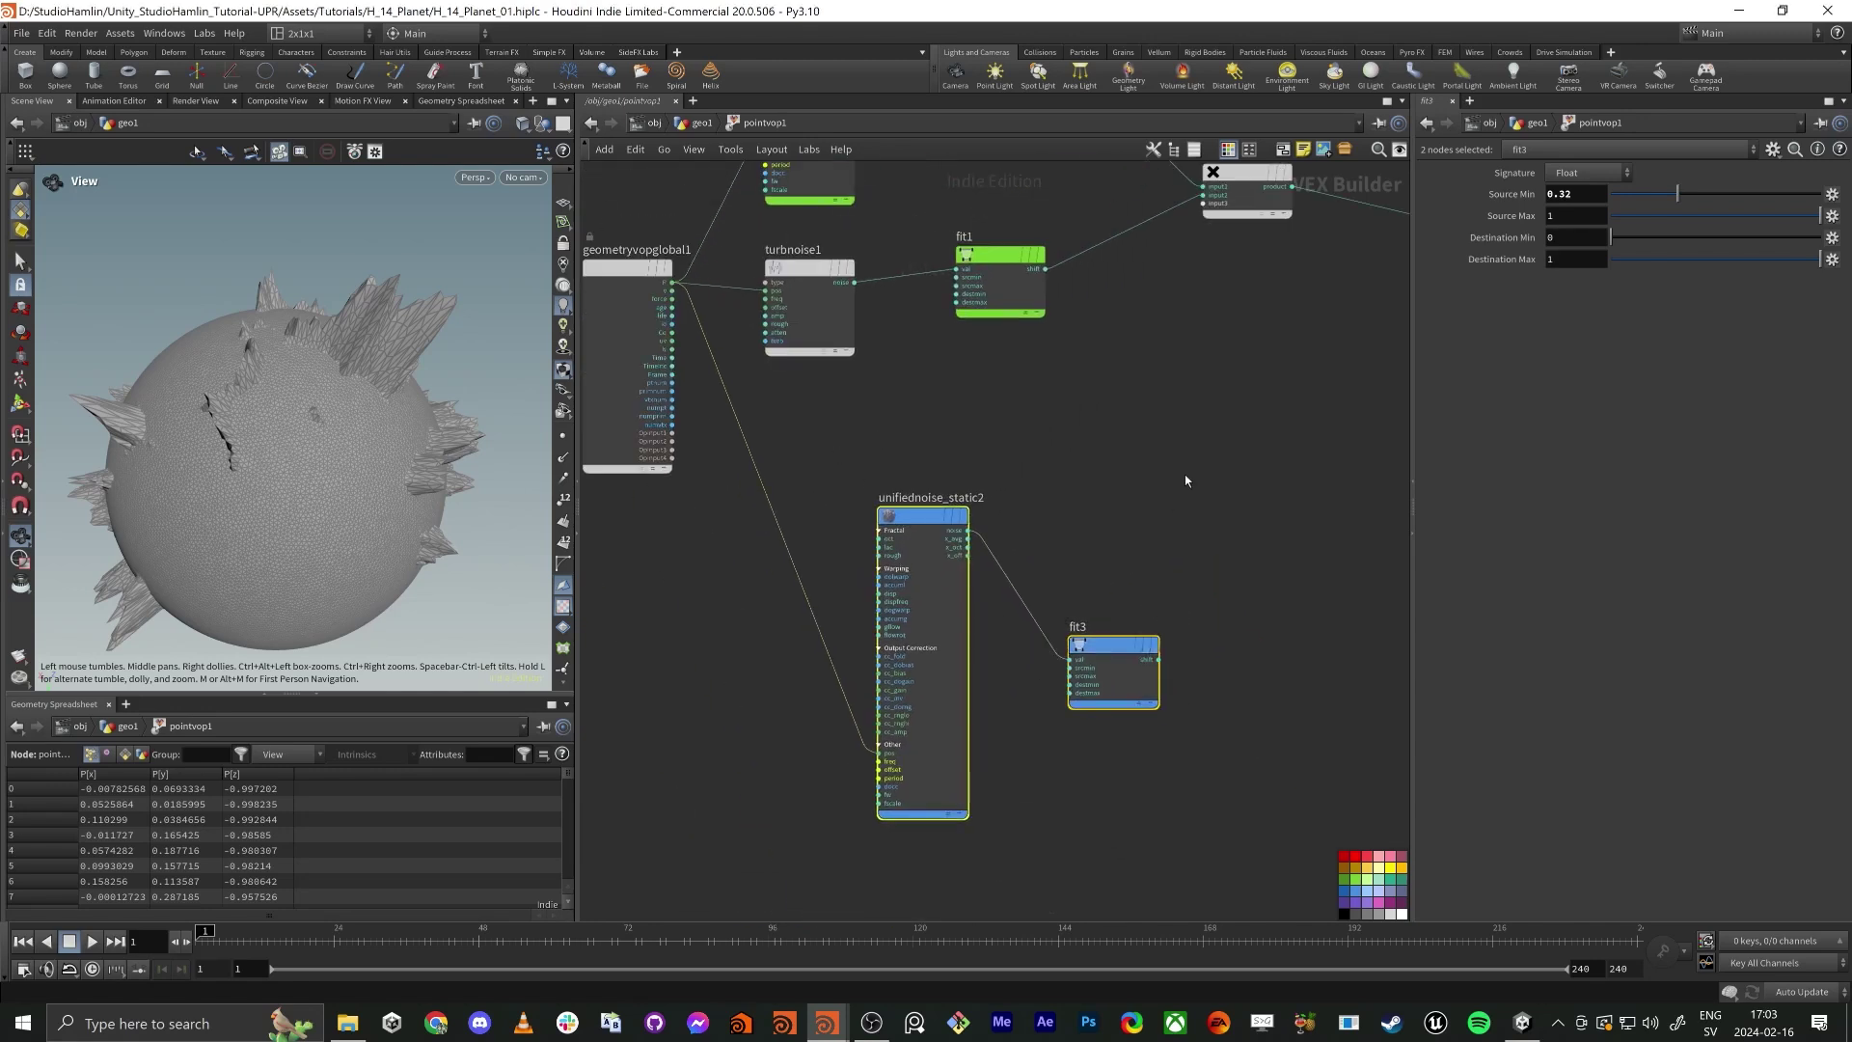
pyautogui.moveTo(1103, 656); pyautogui.dragTo(1122, 515)
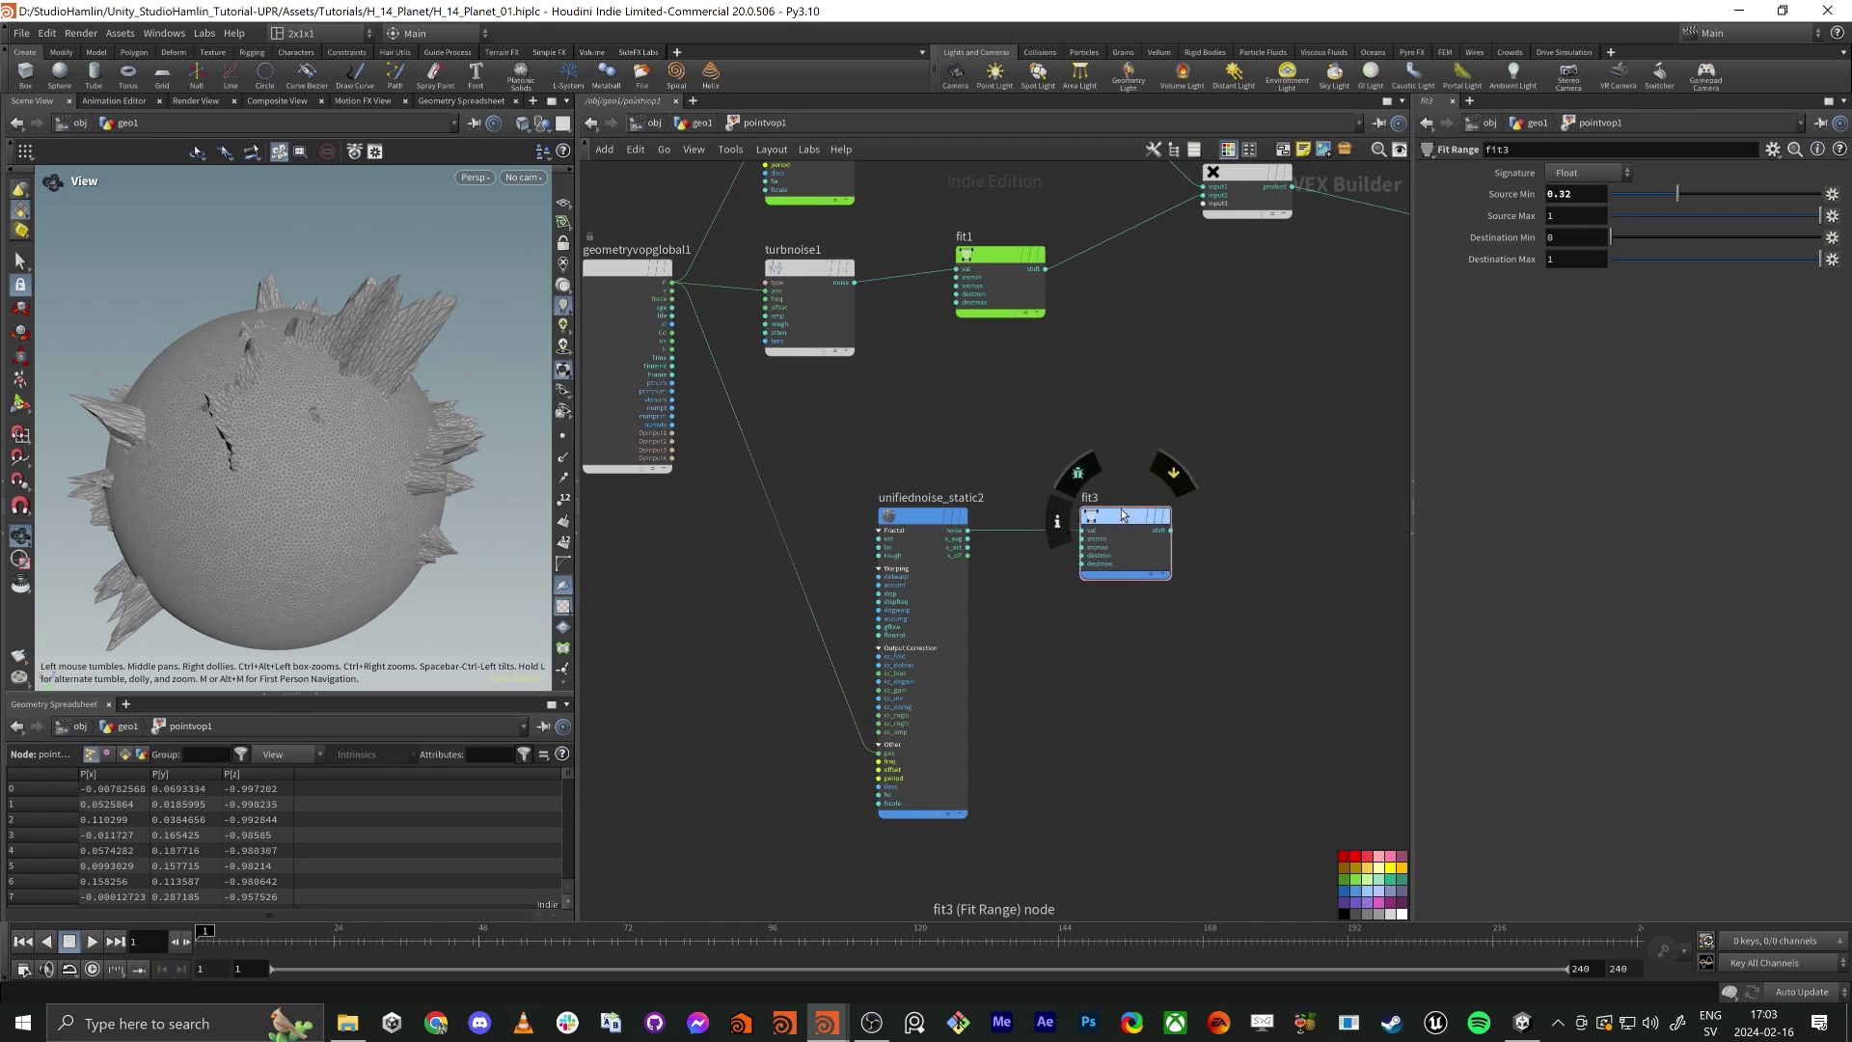
pyautogui.doubleClick(923, 498)
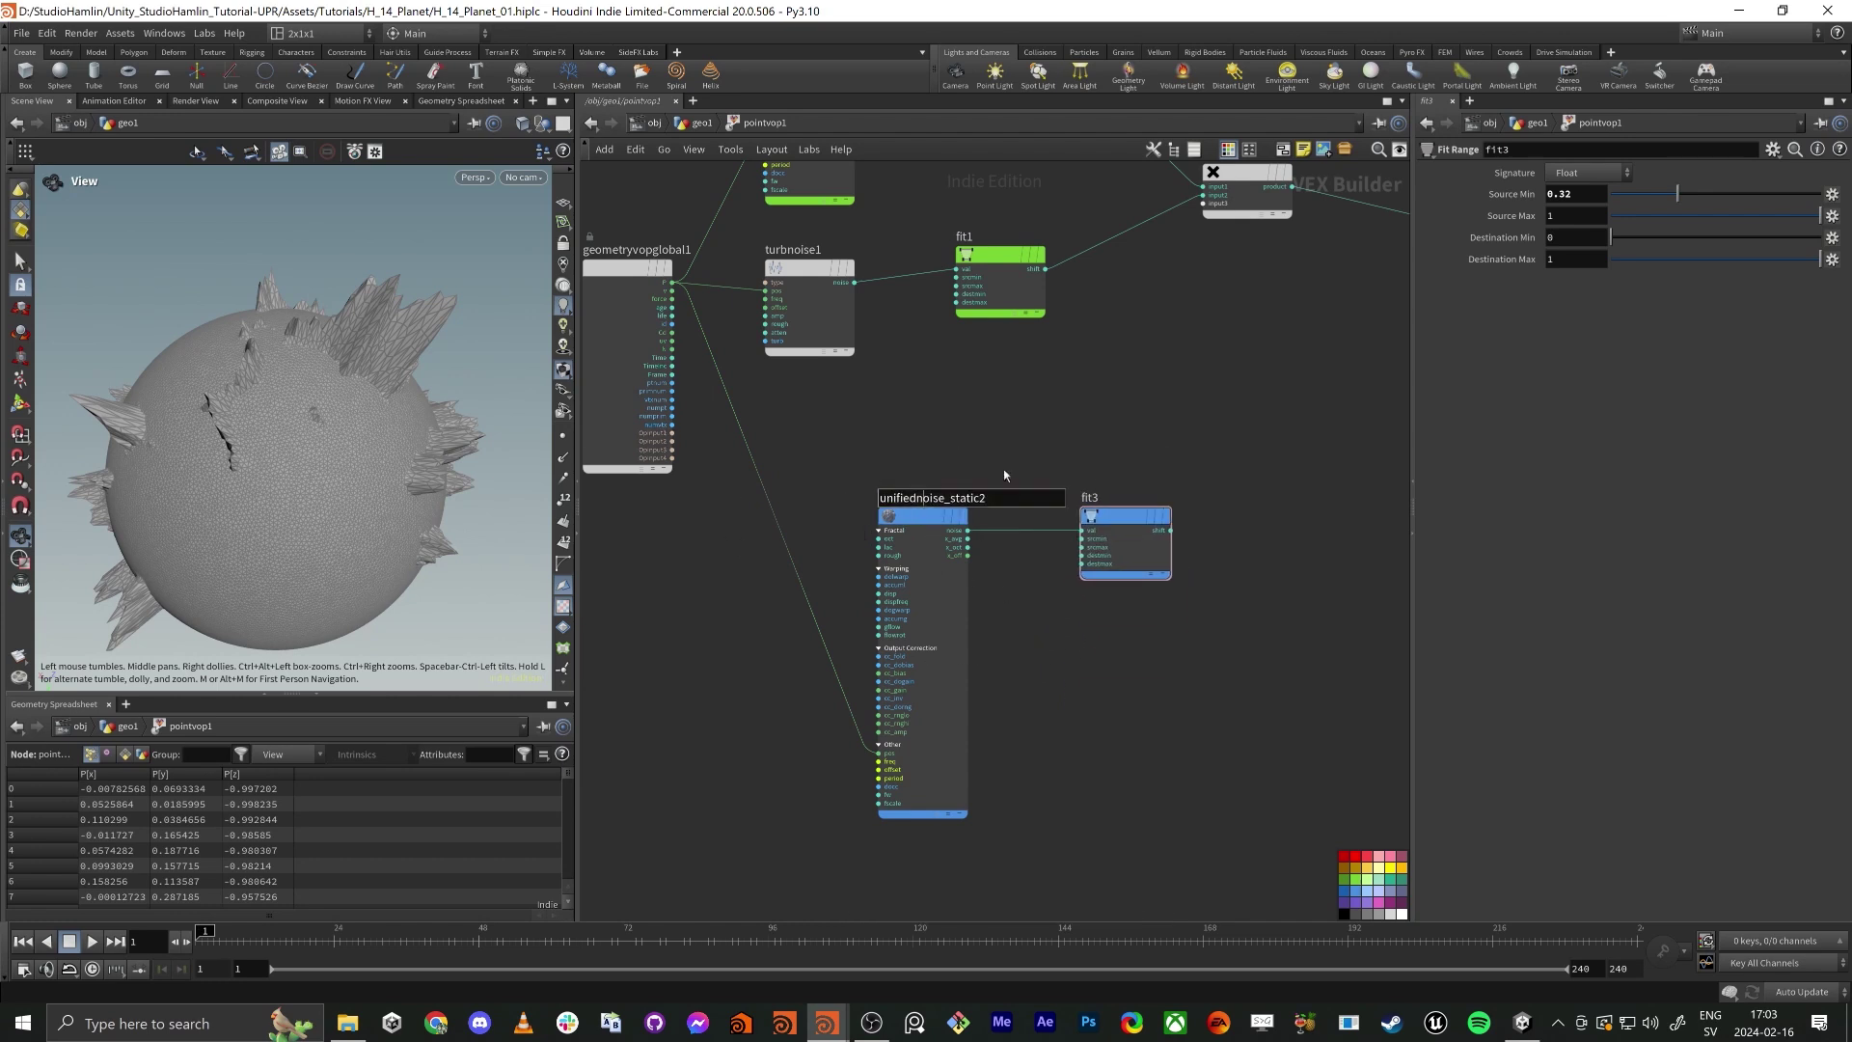
# Connect the blue Fit node's output to the displacement node's amount input in place of the Multiply, and inspect the planet.
pyautogui.moveTo(1273, 398); pyautogui.dragTo(882, 483, button='middle')
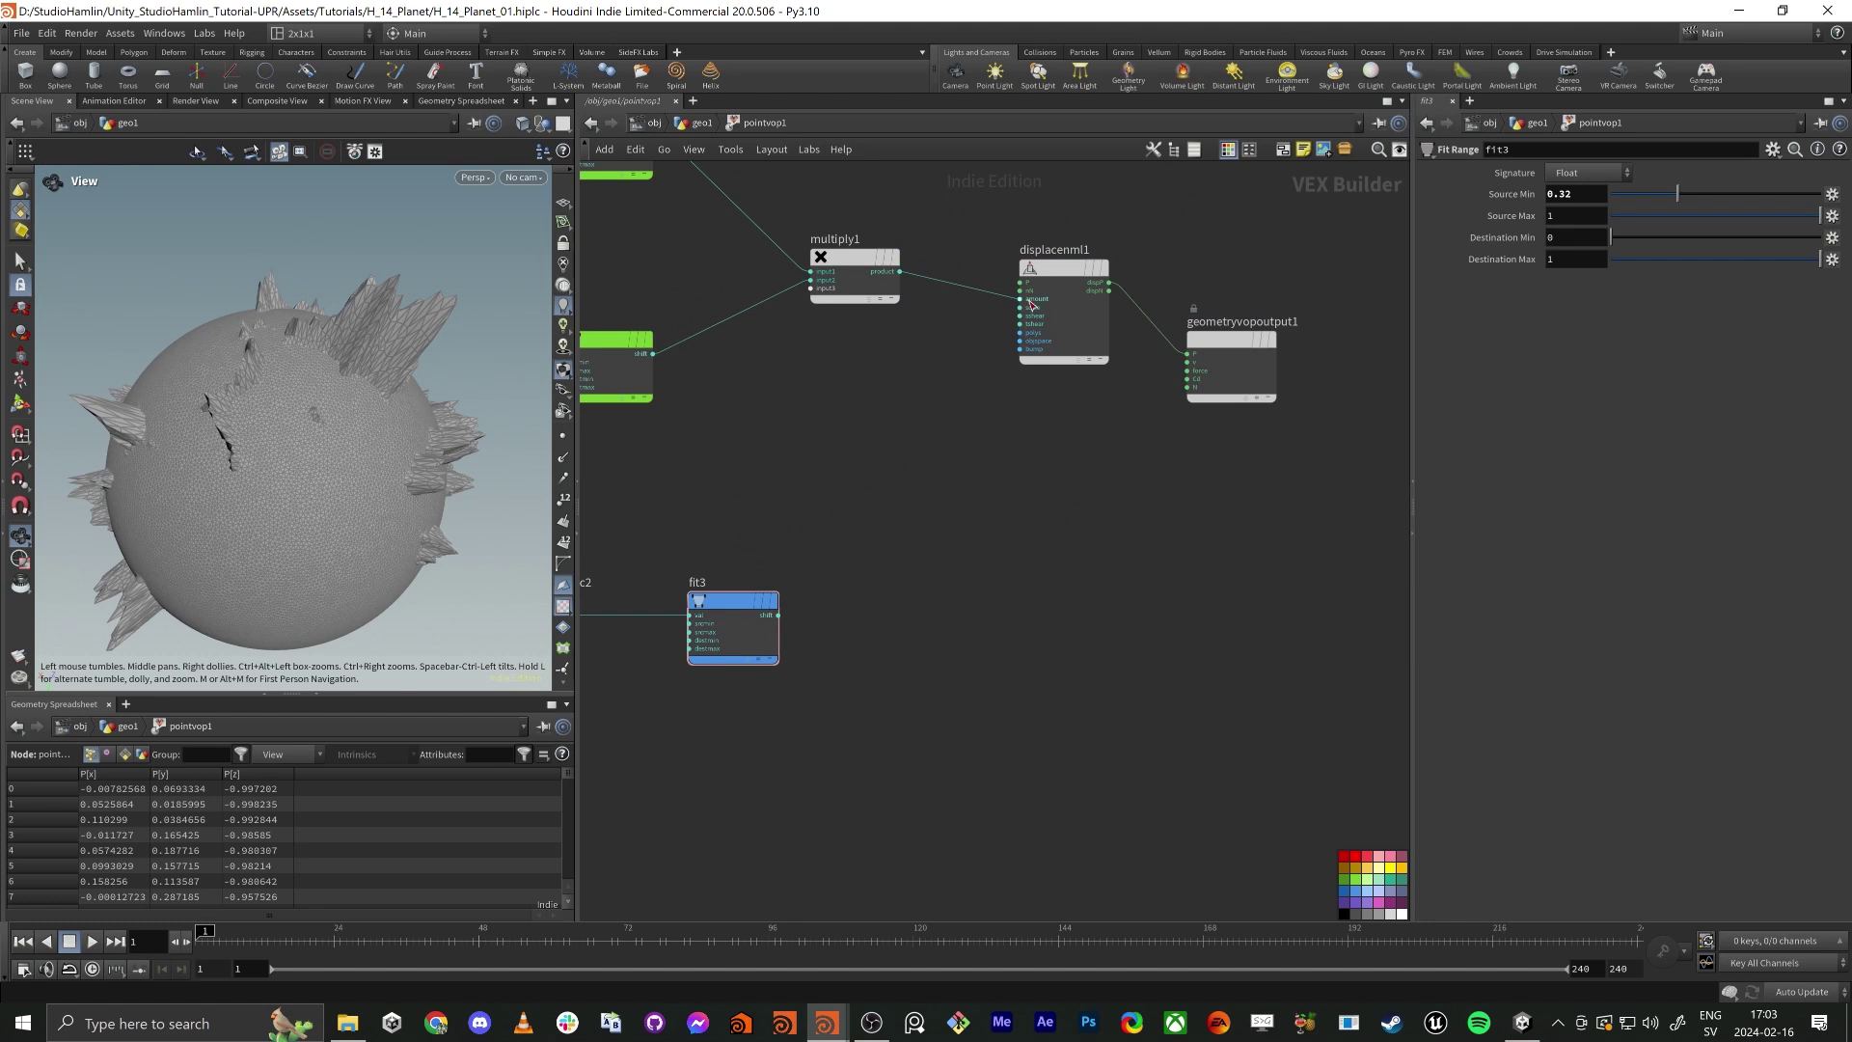
pyautogui.moveTo(1032, 302); pyautogui.dragTo(776, 583)
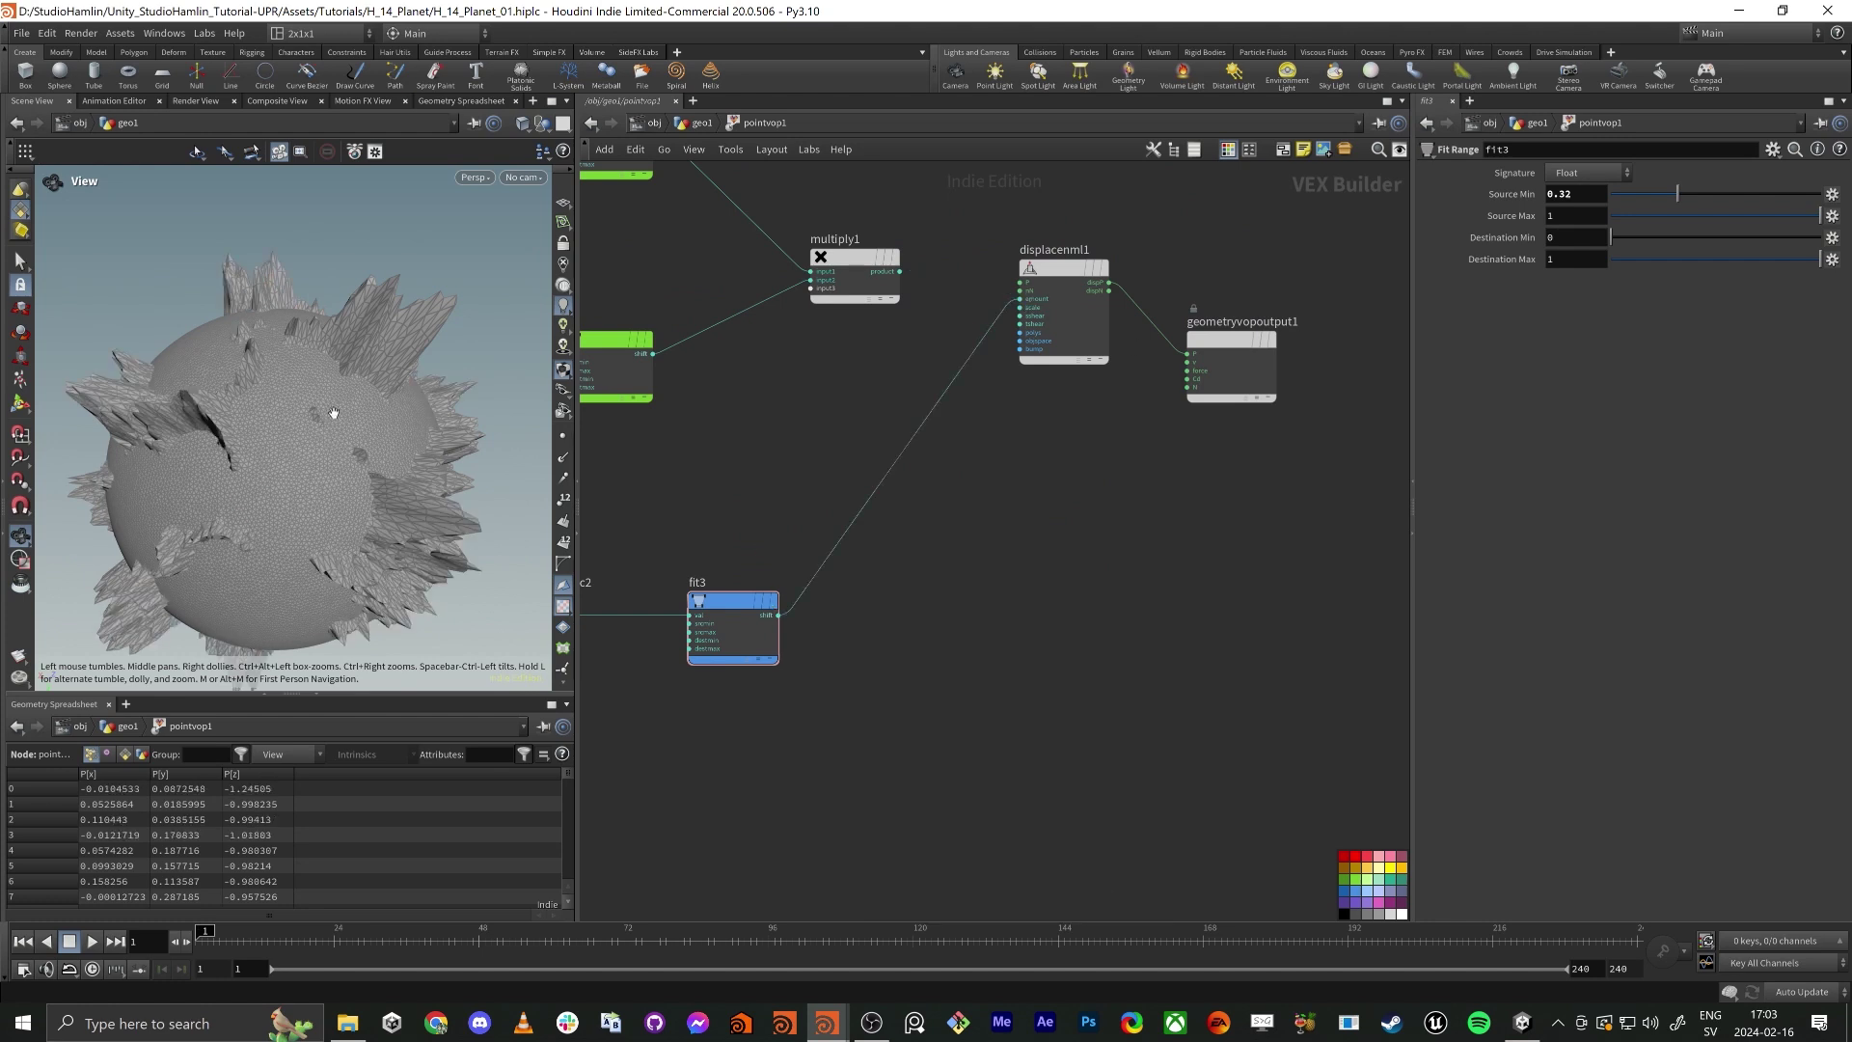
pyautogui.moveTo(767, 471); pyautogui.dragTo(1108, 441, button='middle')
pyautogui.moveTo(266, 531); pyautogui.dragTo(273, 484)
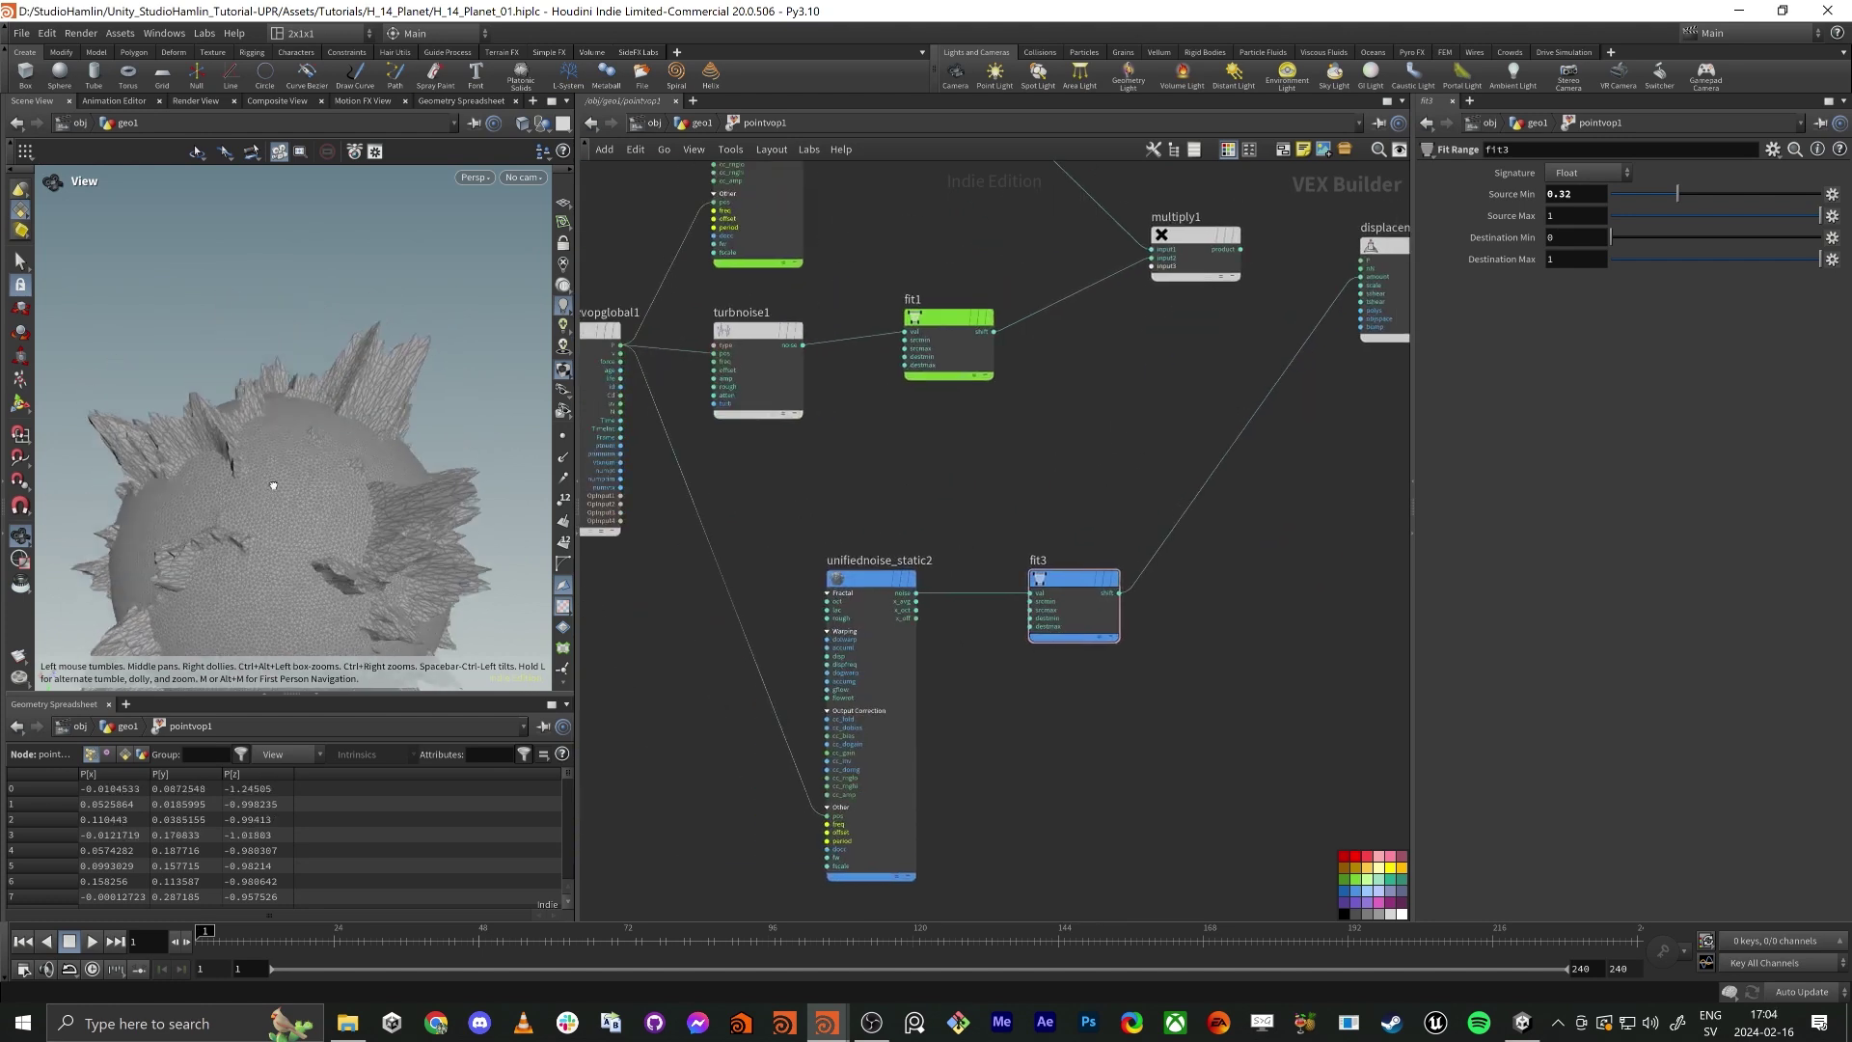
pyautogui.moveTo(273, 485); pyautogui.dragTo(381, 443, button='middle')
pyautogui.moveTo(380, 442); pyautogui.dragTo(344, 522)
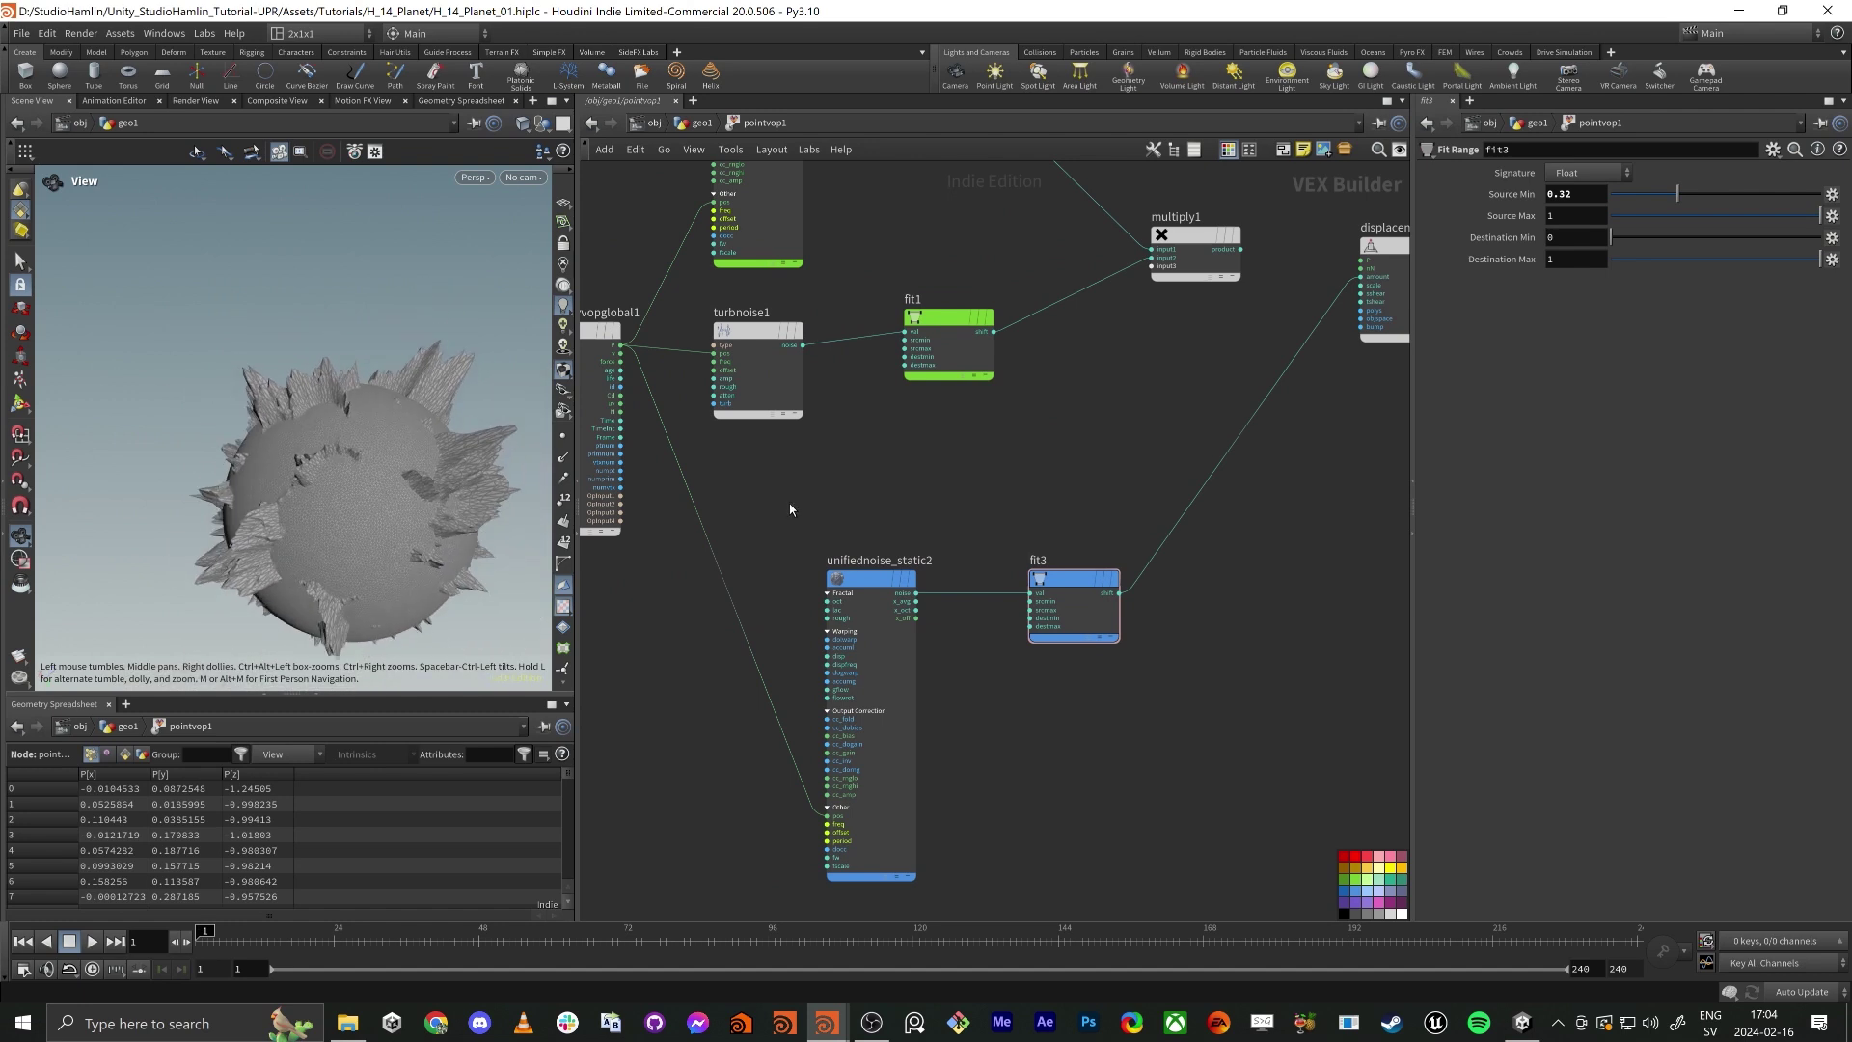
# Set the blue Fit node's destination maximum to -0.5 and inspect the carved surface.
pyautogui.moveTo(838, 510); pyautogui.dragTo(909, 647)
pyautogui.click(1065, 581)
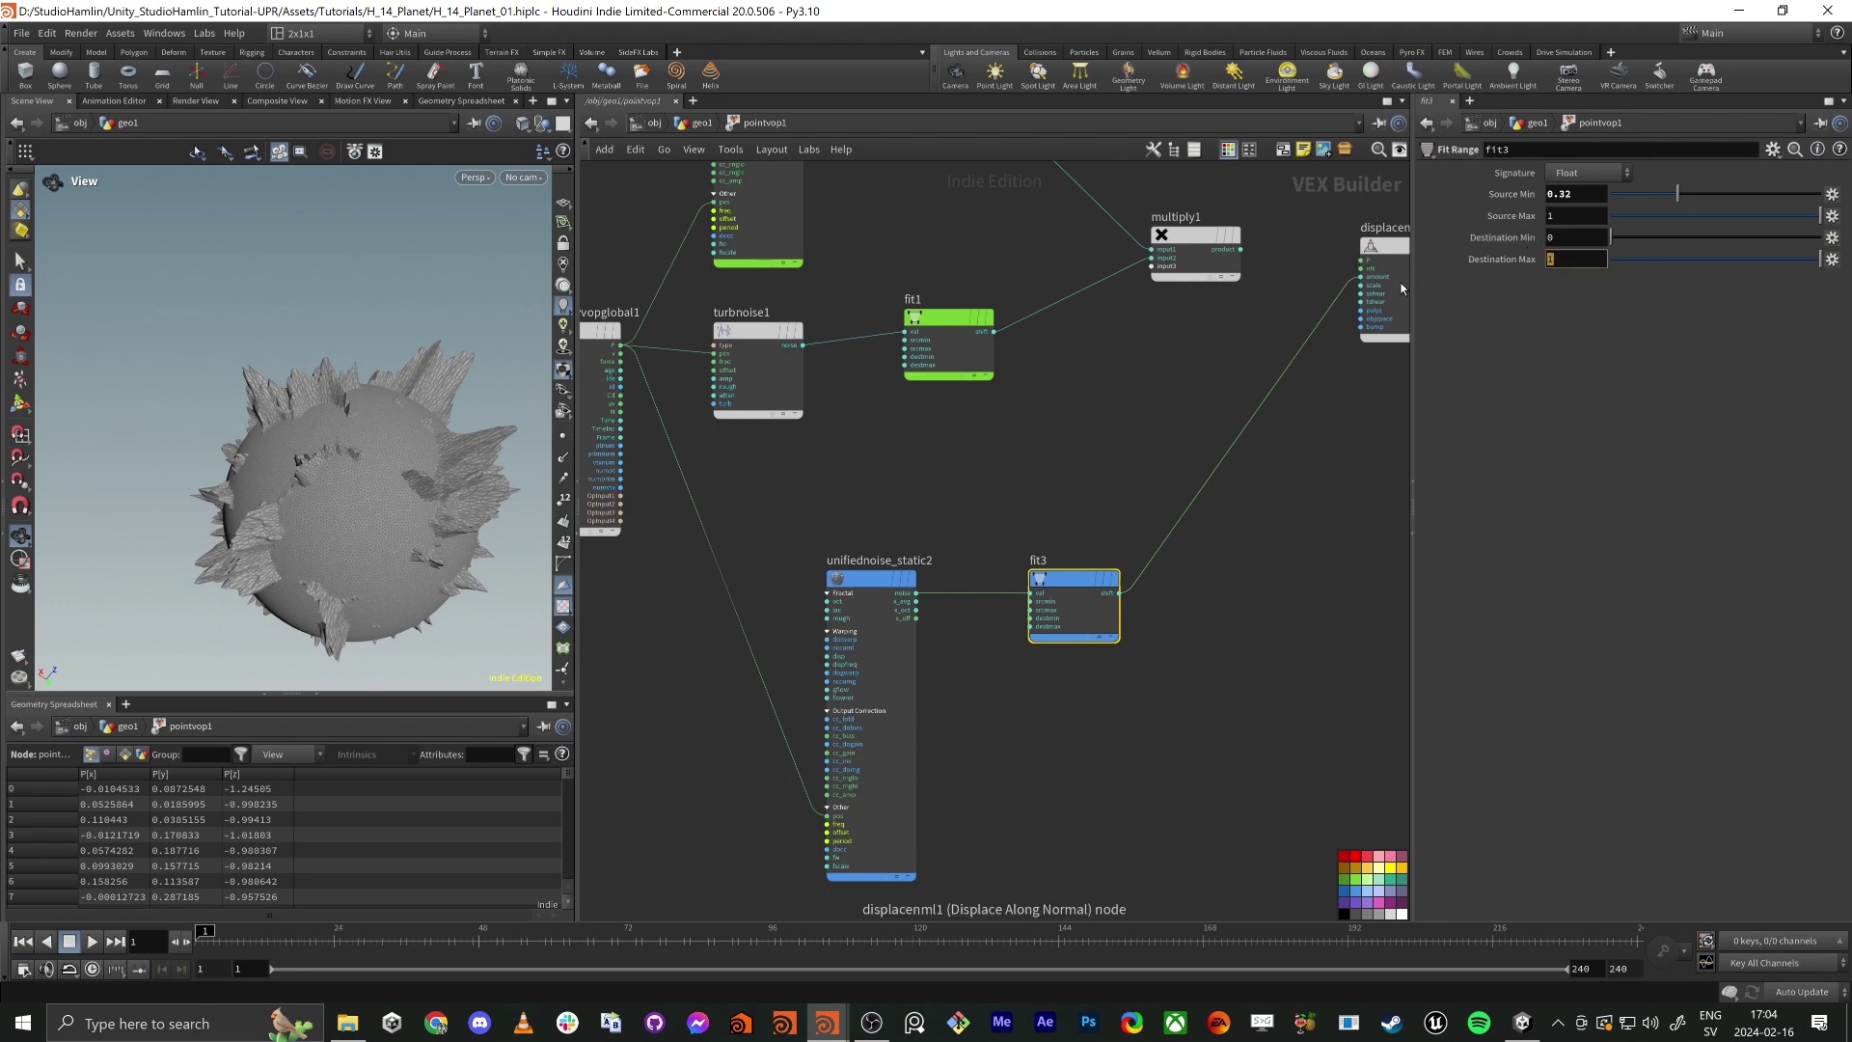
pyautogui.write('-0.5')
pyautogui.press('Return')
pyautogui.moveTo(311, 531)
pyautogui.mouseDown()
pyautogui.moveTo(335, 538)
pyautogui.moveTo(361, 478)
pyautogui.moveTo(309, 531)
pyautogui.mouseUp()
pyautogui.moveTo(327, 479); pyautogui.dragTo(357, 486, button='right')
pyautogui.moveTo(356, 486); pyautogui.dragTo(405, 463)
# Set the duplicated Unified Noise node's offset to 1.9 on all components.
pyautogui.click(871, 578)
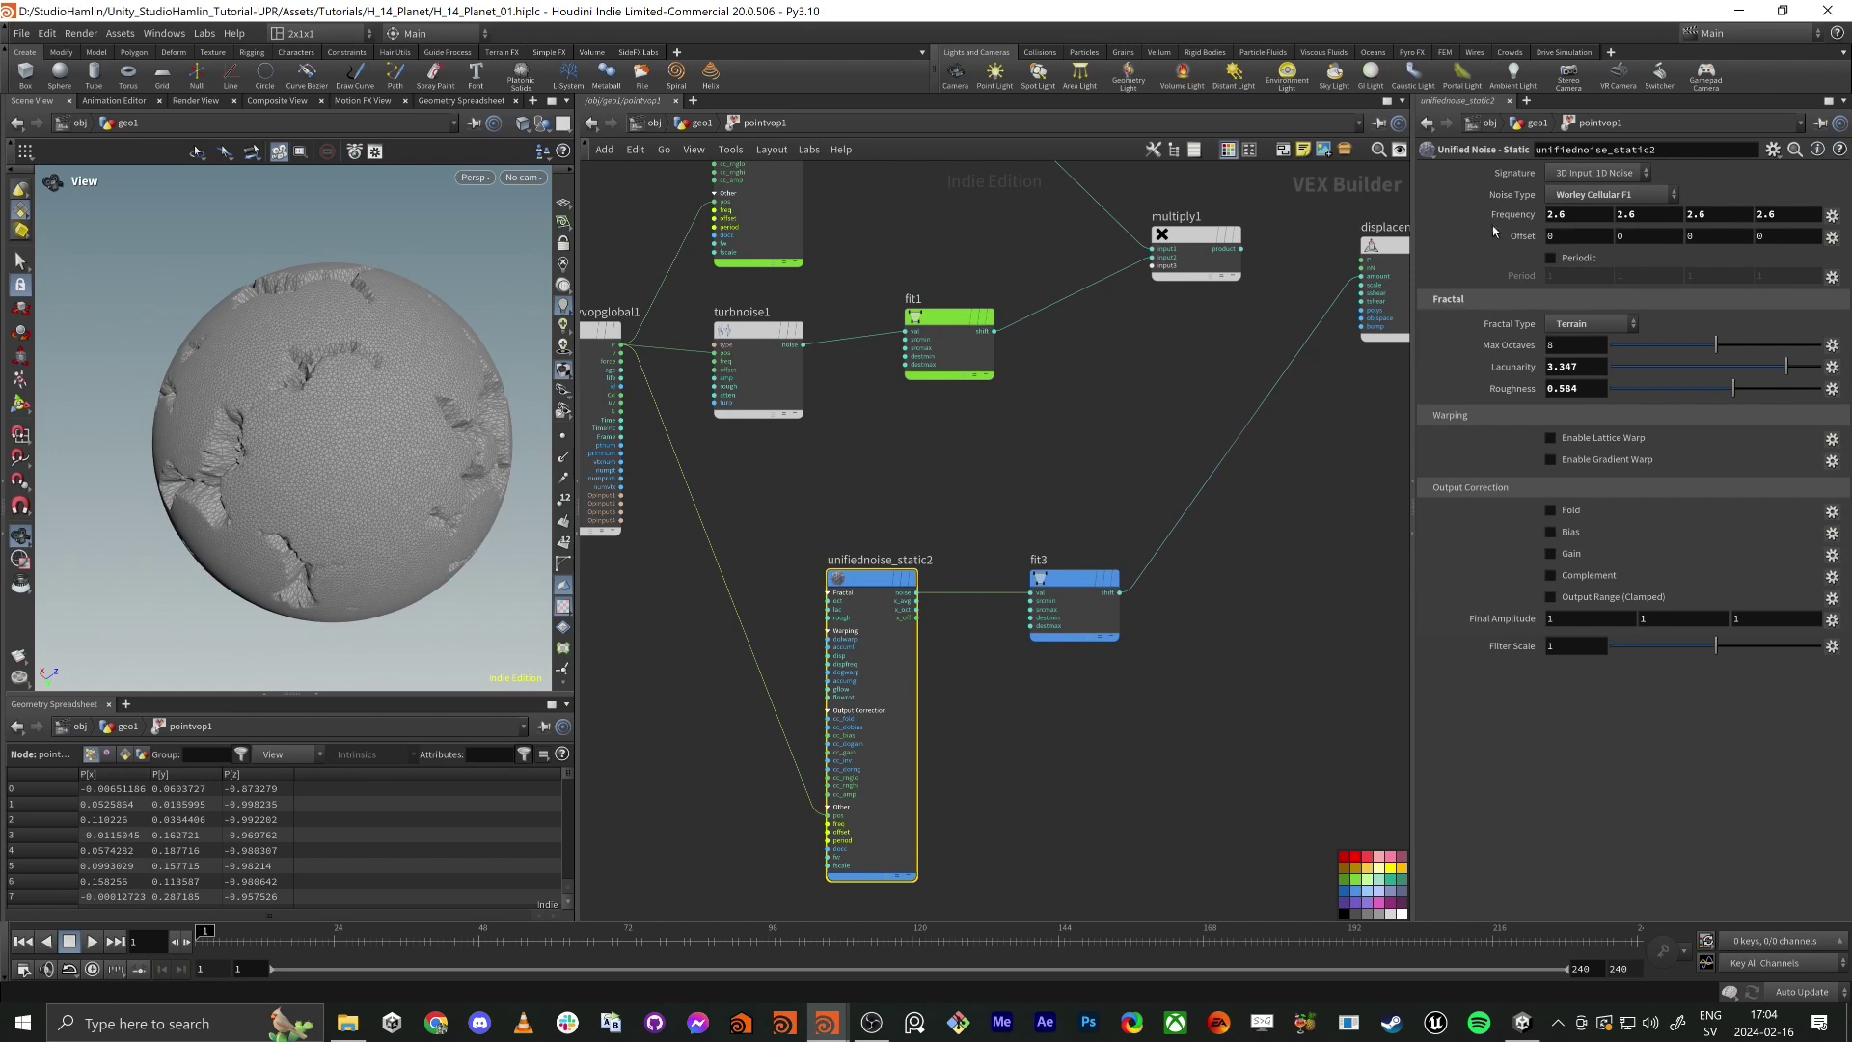
pyautogui.moveTo(1493, 232); pyautogui.dragTo(1640, 235, button='middle')
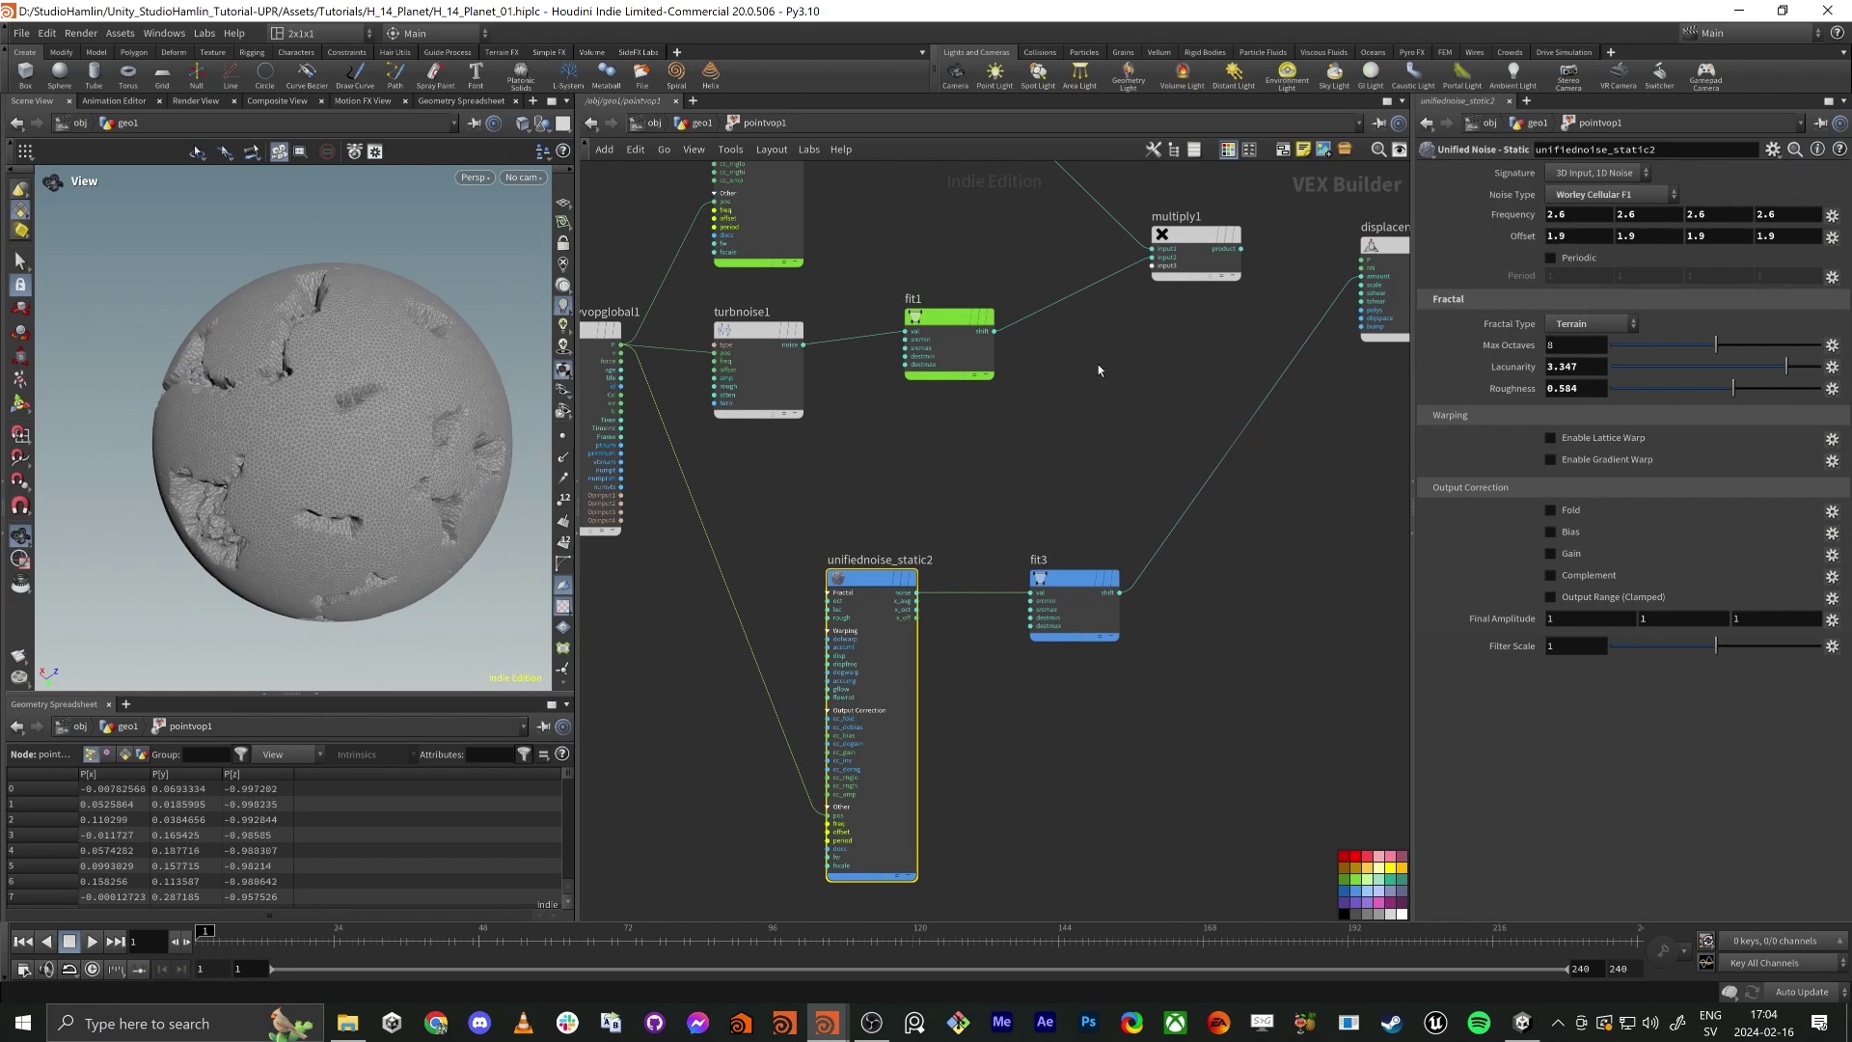
pyautogui.moveTo(1038, 438); pyautogui.dragTo(1087, 440, button='middle')
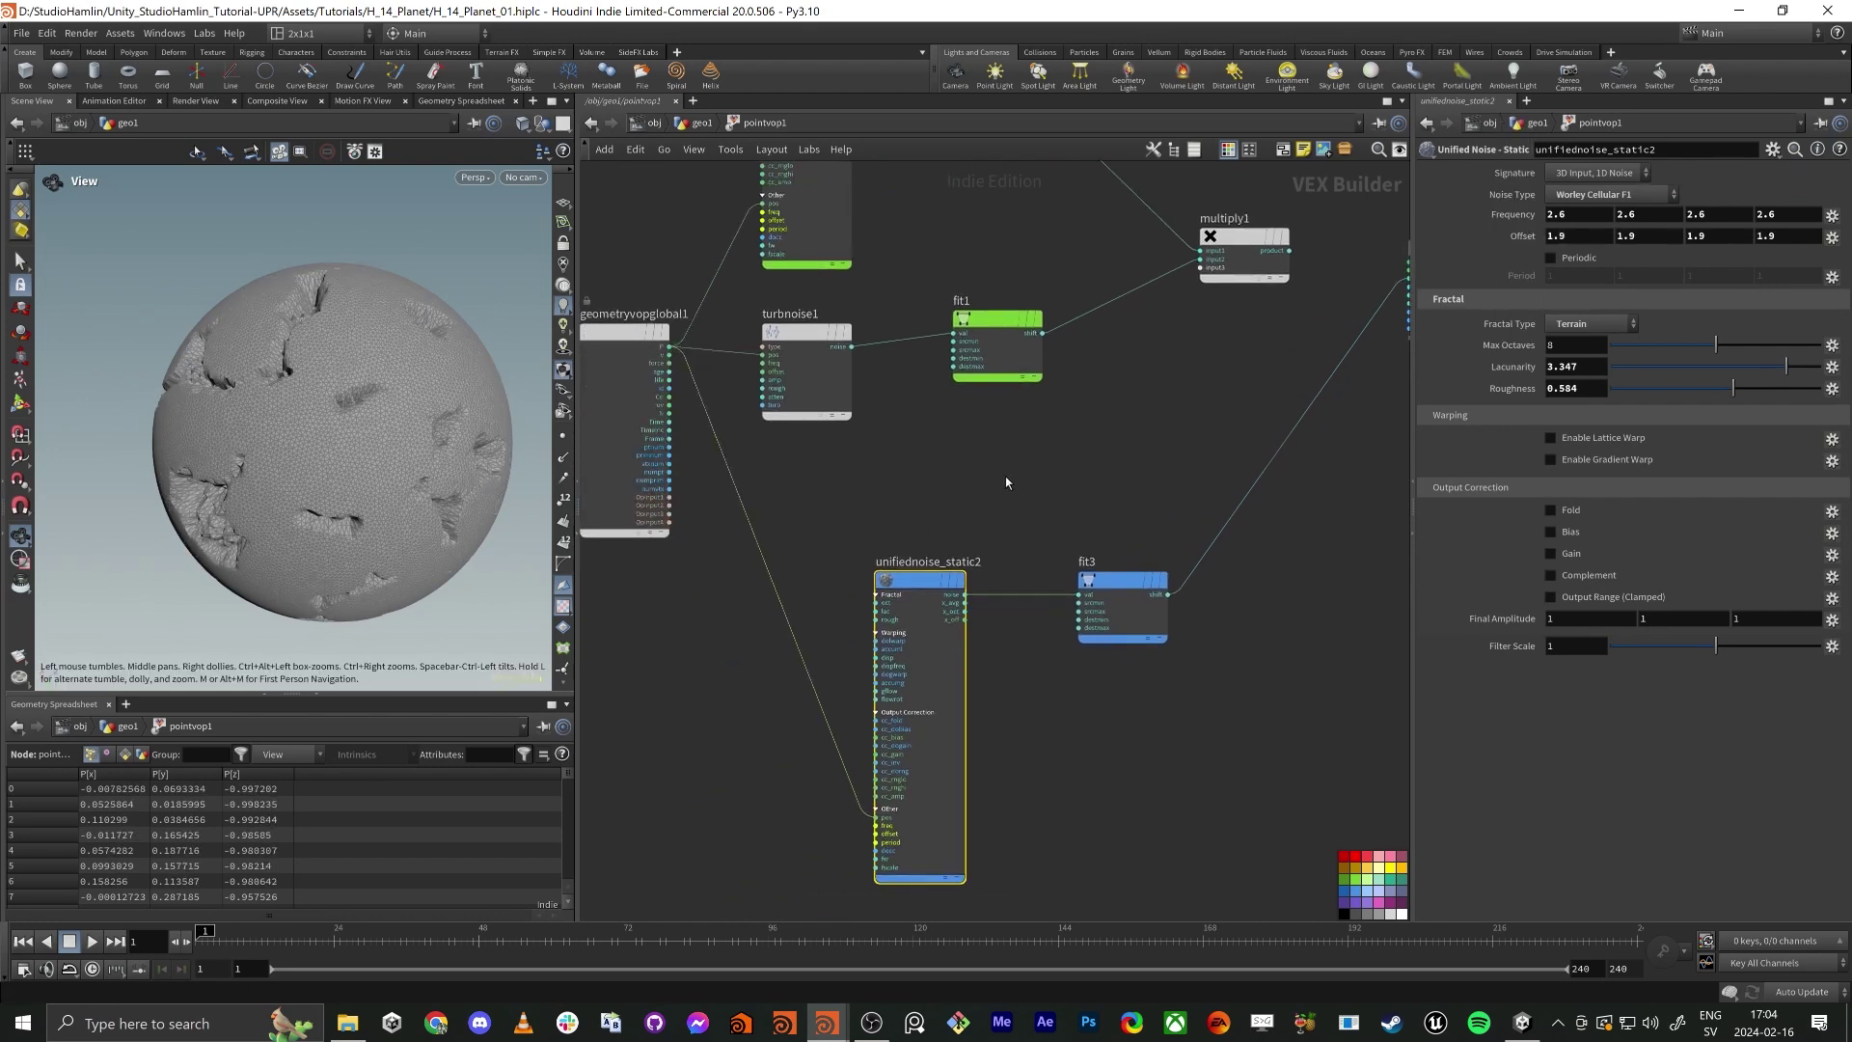
pyautogui.moveTo(994, 320); pyautogui.dragTo(997, 295)
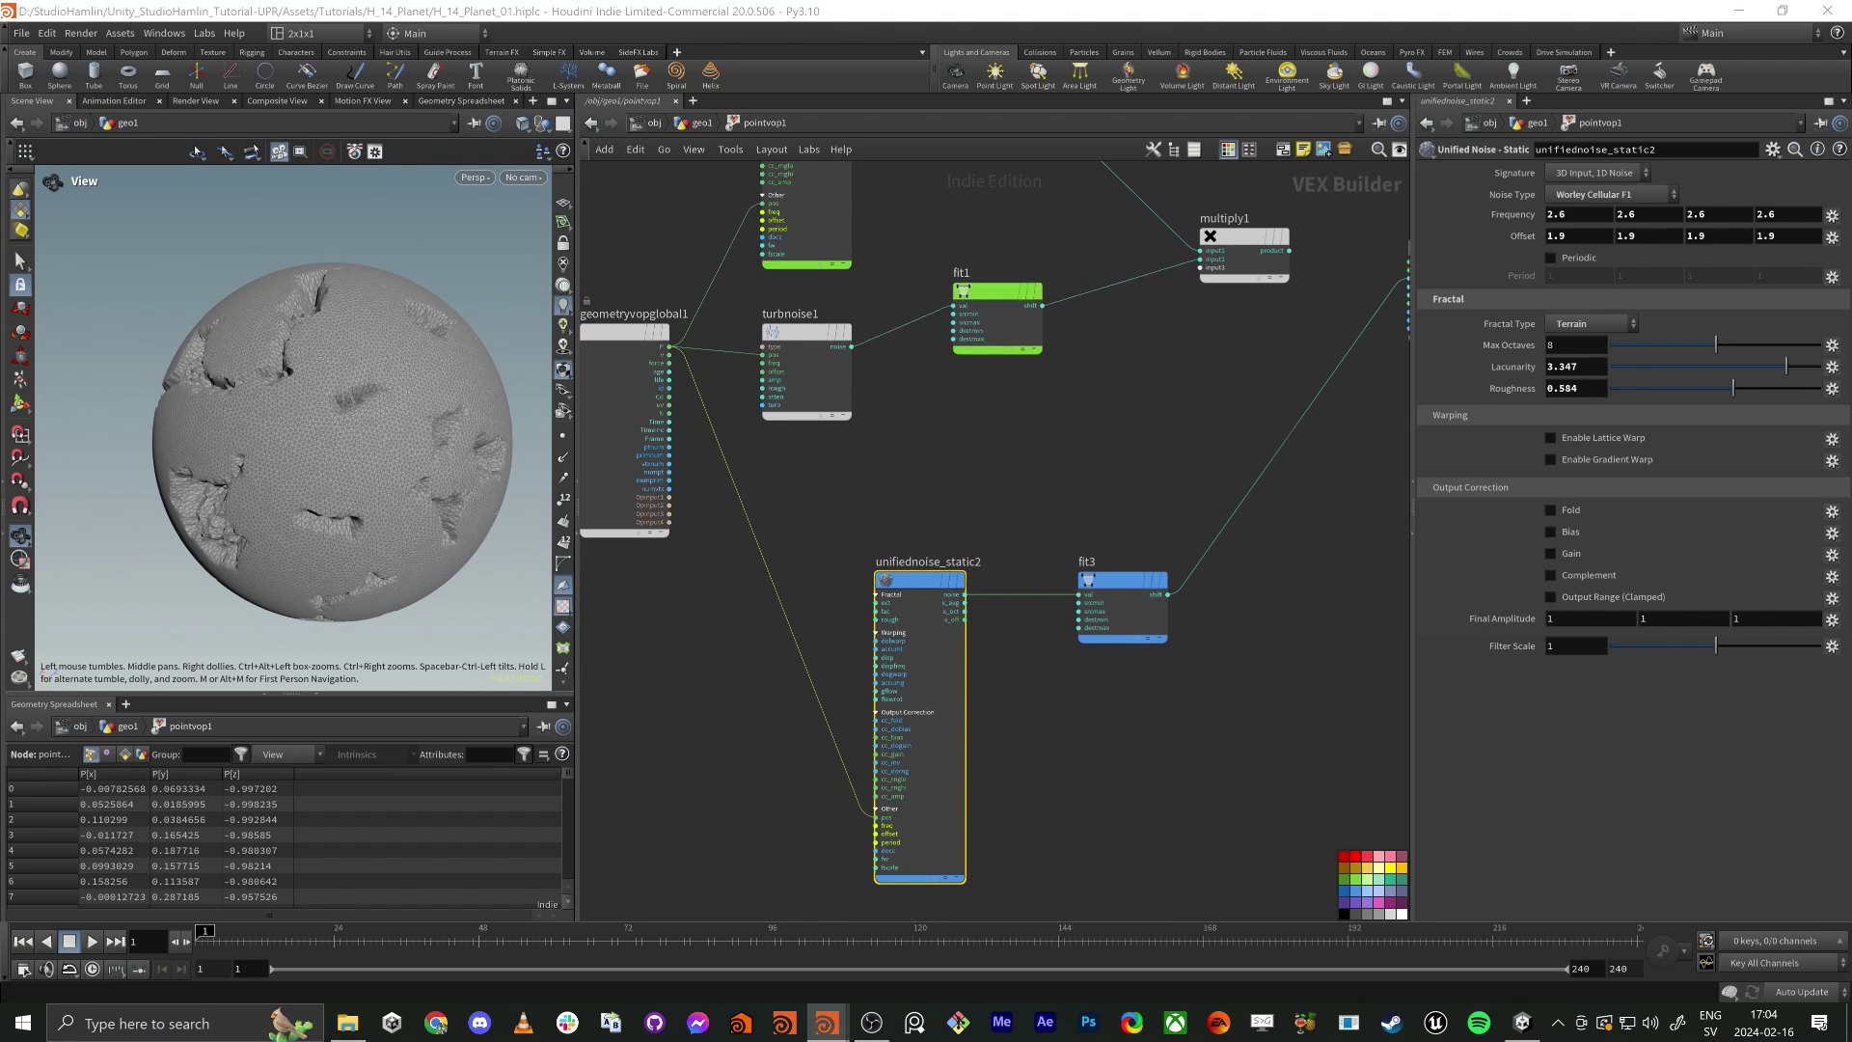
pyautogui.moveTo(964, 445); pyautogui.dragTo(1040, 217)
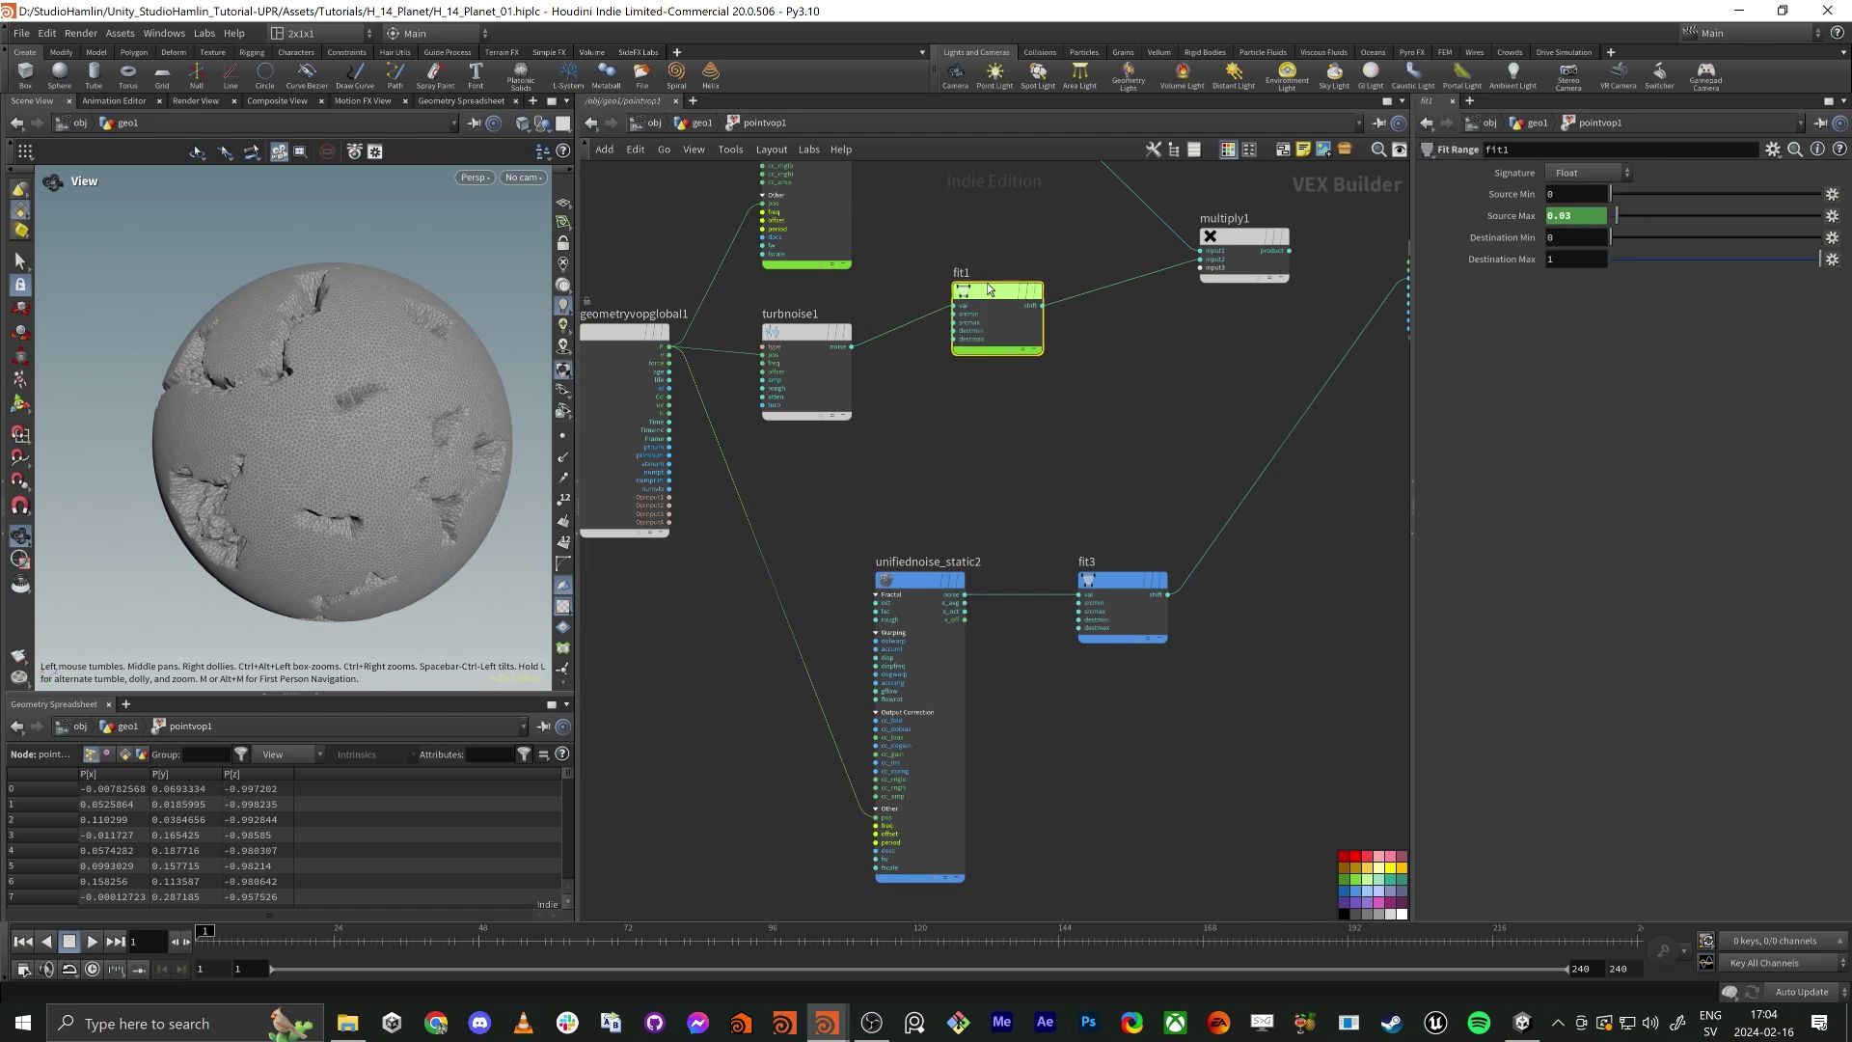
pyautogui.keyDown('alt'); pyautogui.moveTo(986, 288); pyautogui.dragTo(998, 418); pyautogui.keyUp('alt')
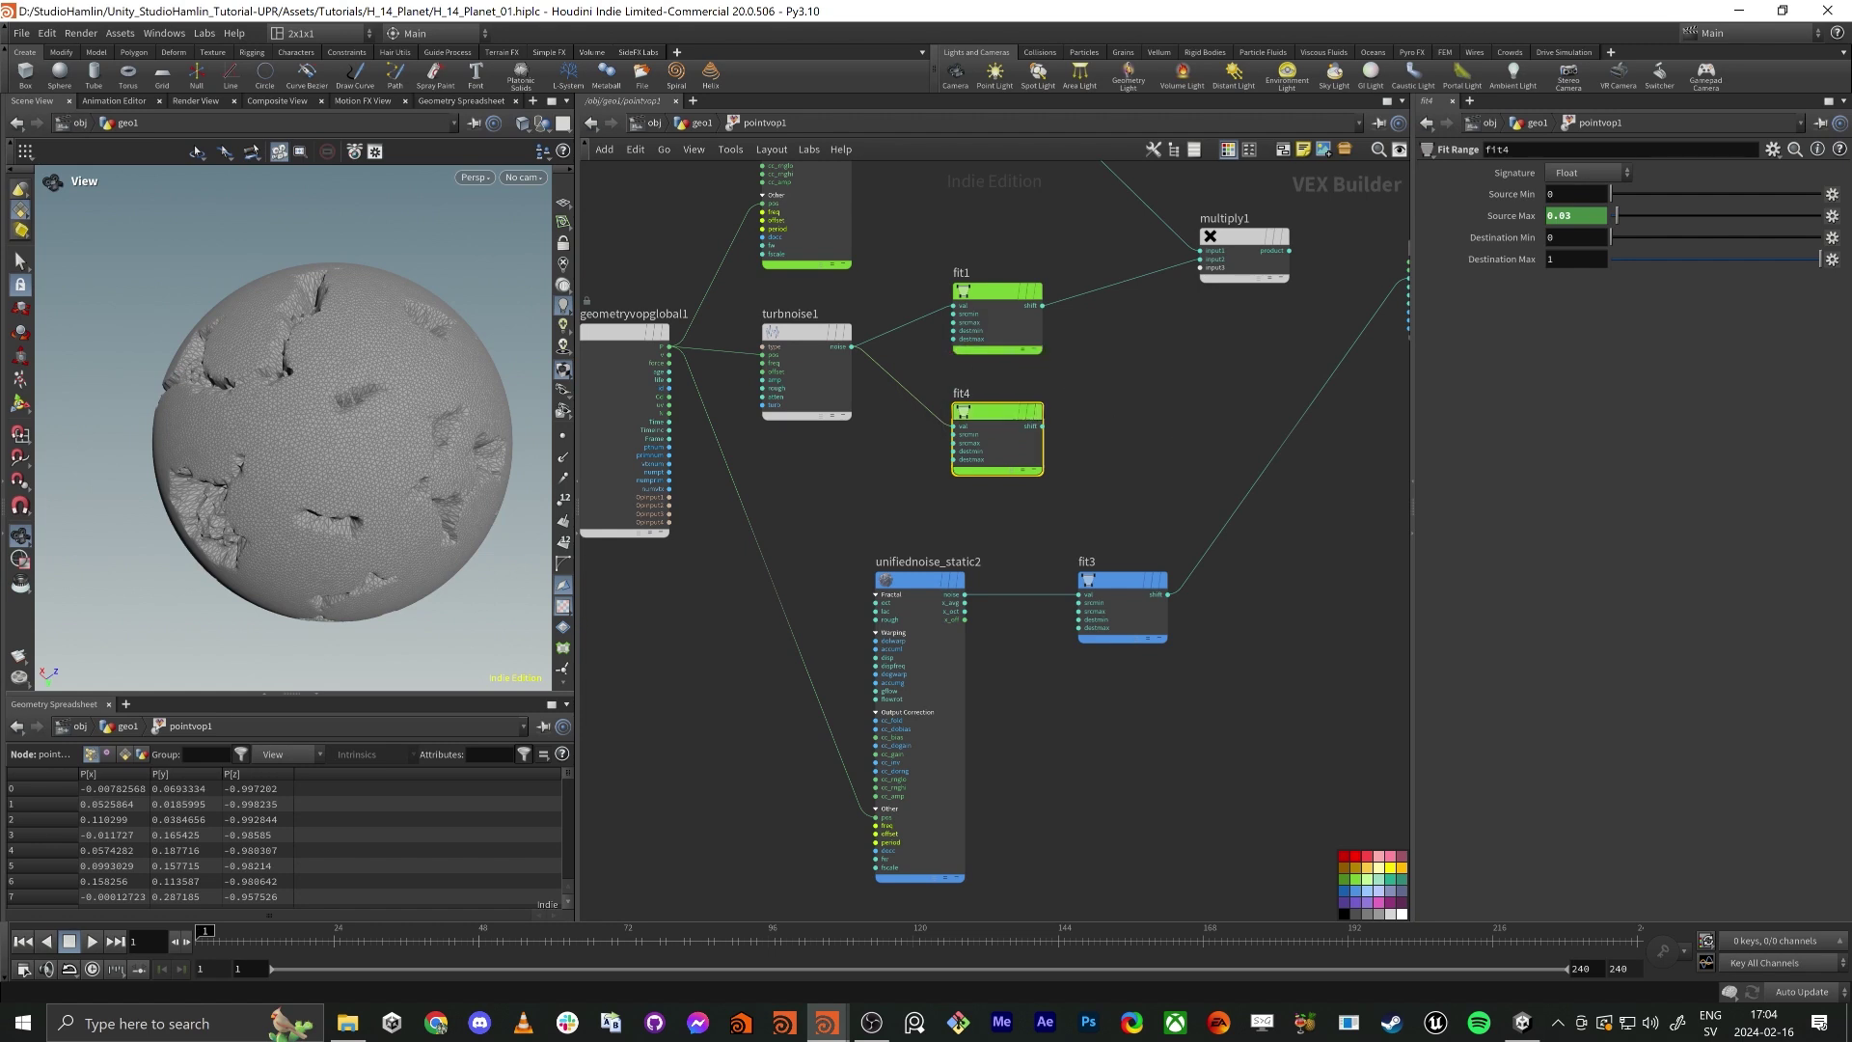
pyautogui.press('Tab')
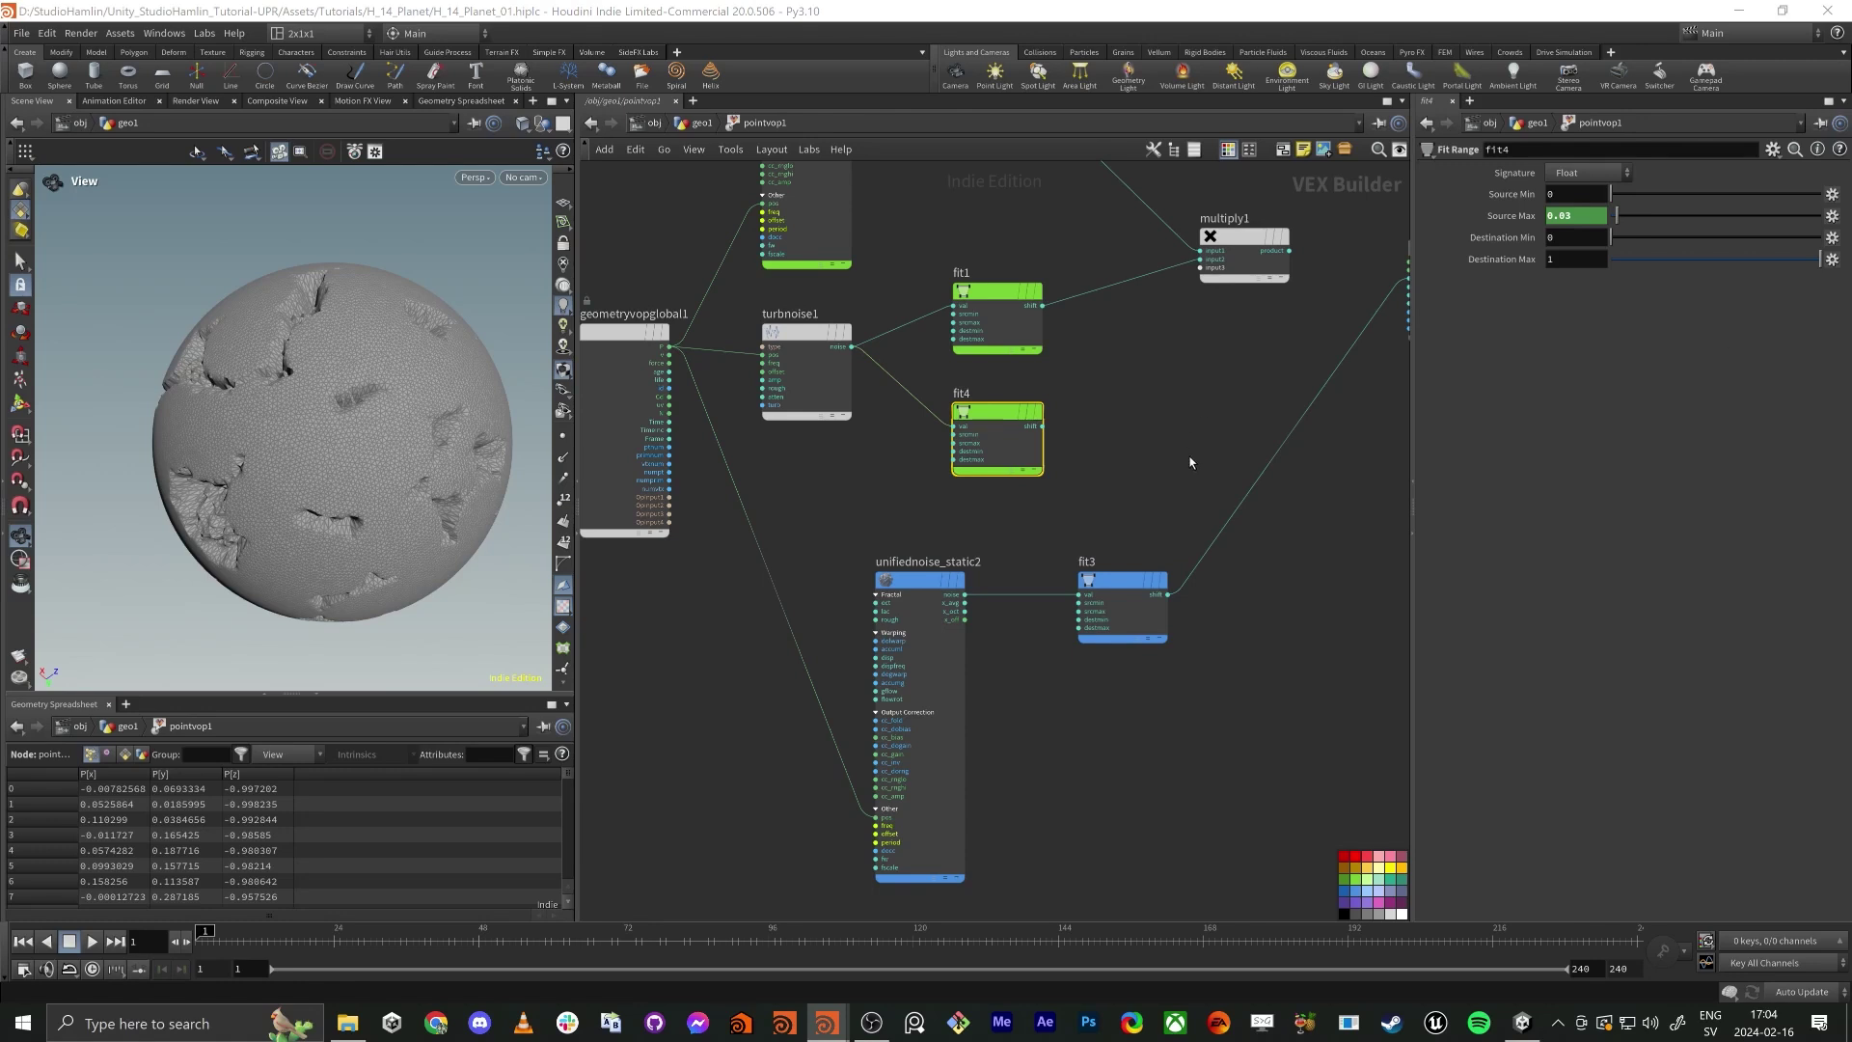
pyautogui.moveTo(1125, 445); pyautogui.dragTo(1038, 475, button='middle')
pyautogui.press('Delete')
# Replace the Multiply node with a Mix node fed by the second Fit node.
pyautogui.moveTo(1088, 365); pyautogui.dragTo(1005, 421, button='middle')
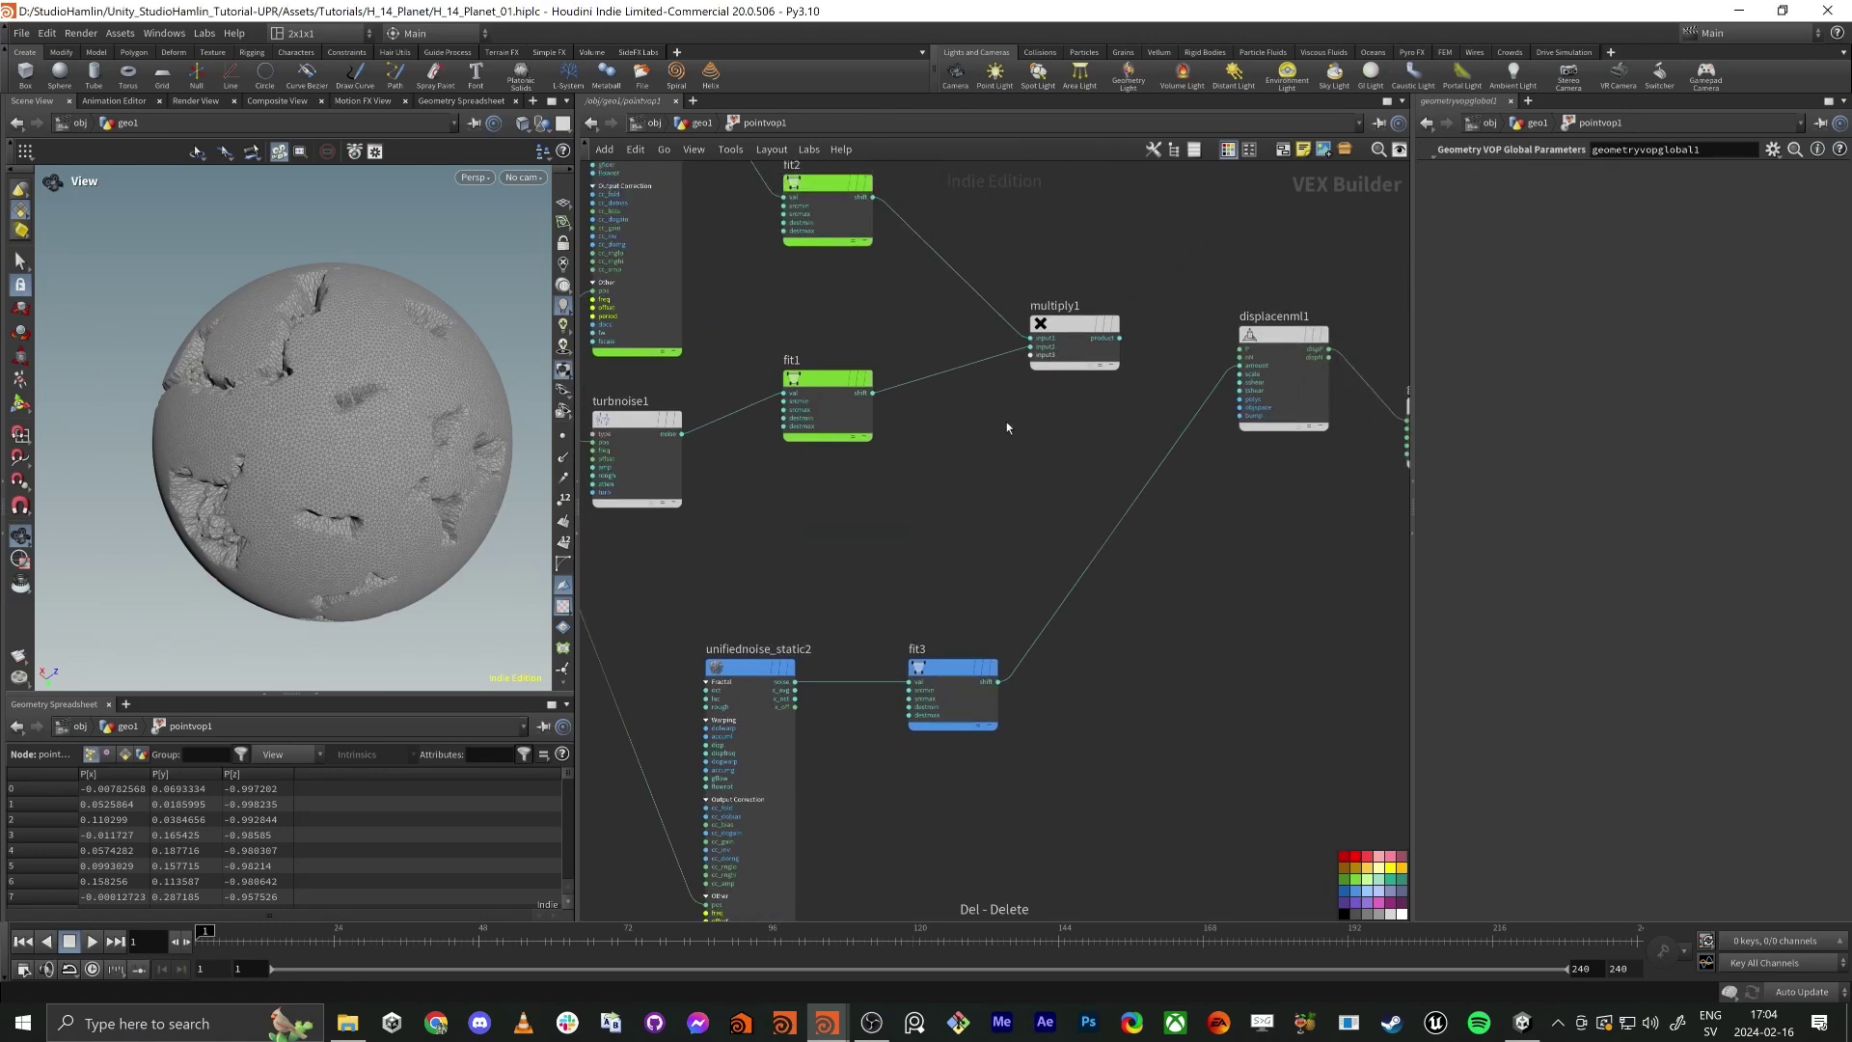
pyautogui.click(1030, 350)
pyautogui.press('Delete')
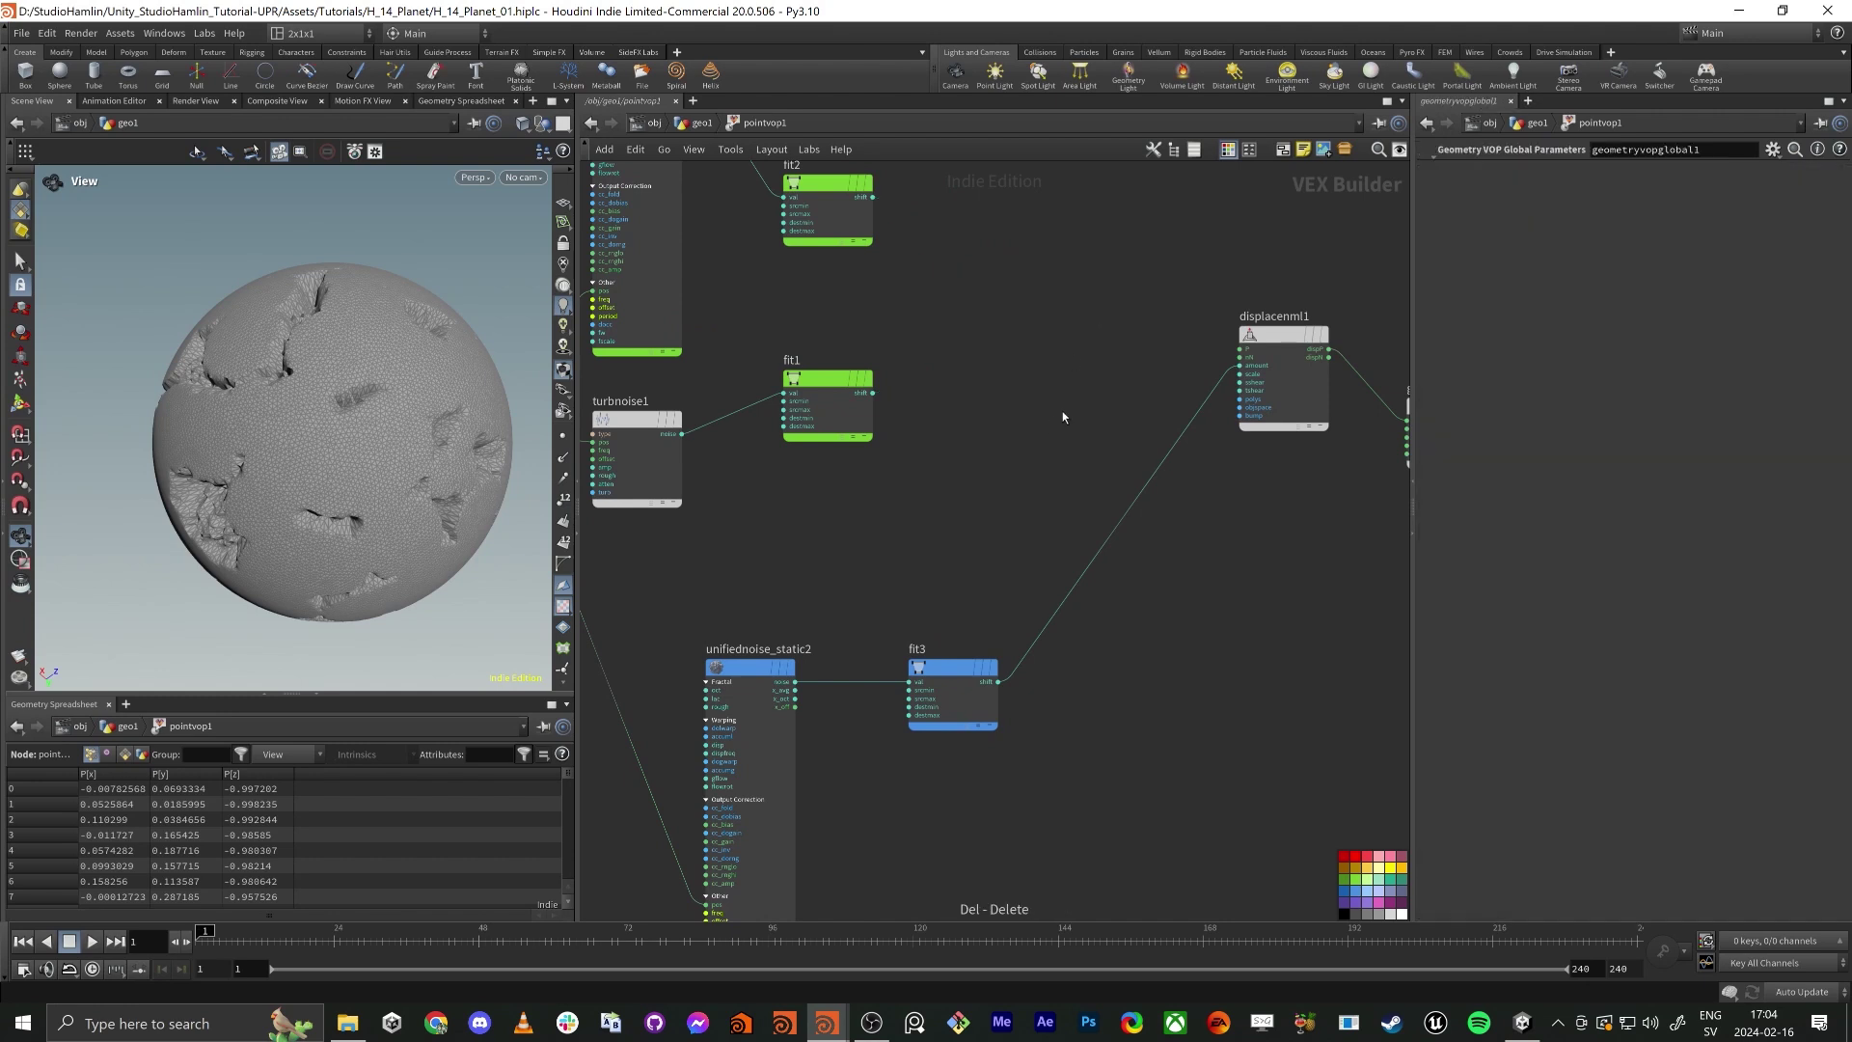
pyautogui.scroll(-2, 1062, 411)
pyautogui.moveTo(988, 391); pyautogui.dragTo(996, 458, button='middle')
pyautogui.click(870, 304)
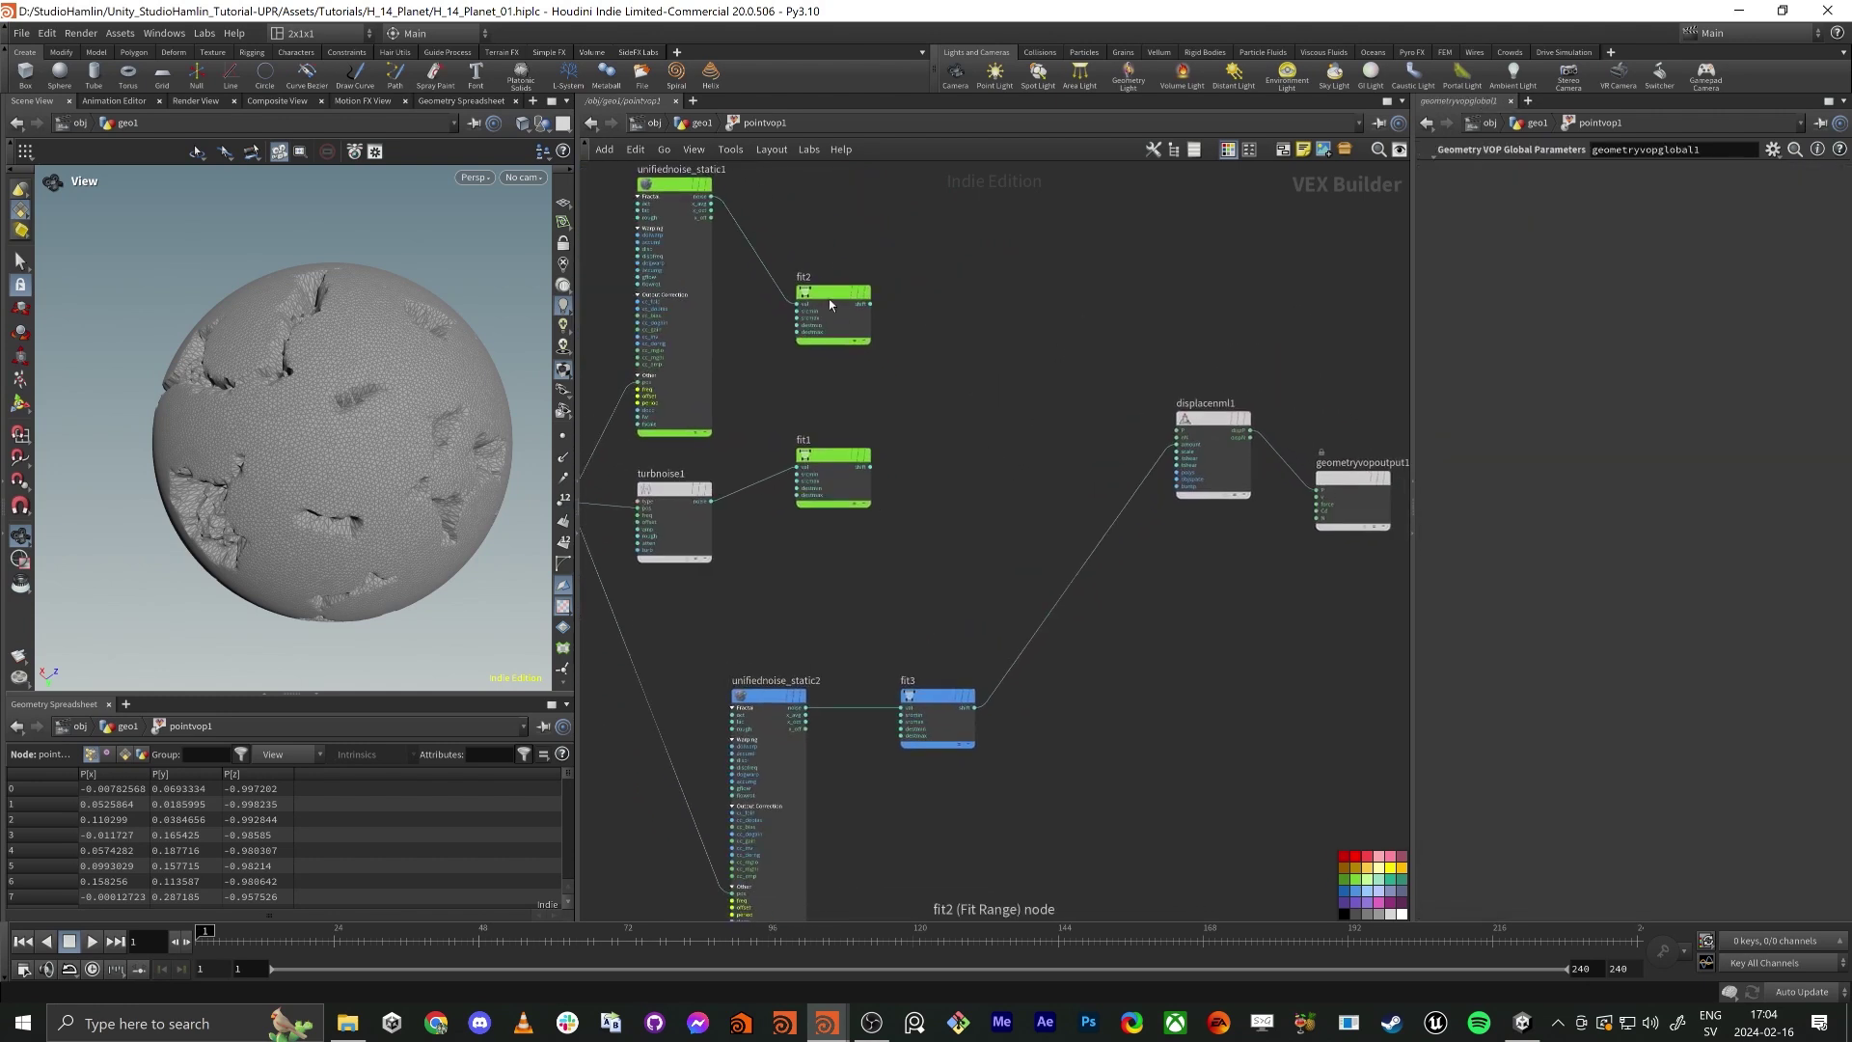
pyautogui.press('Tab')
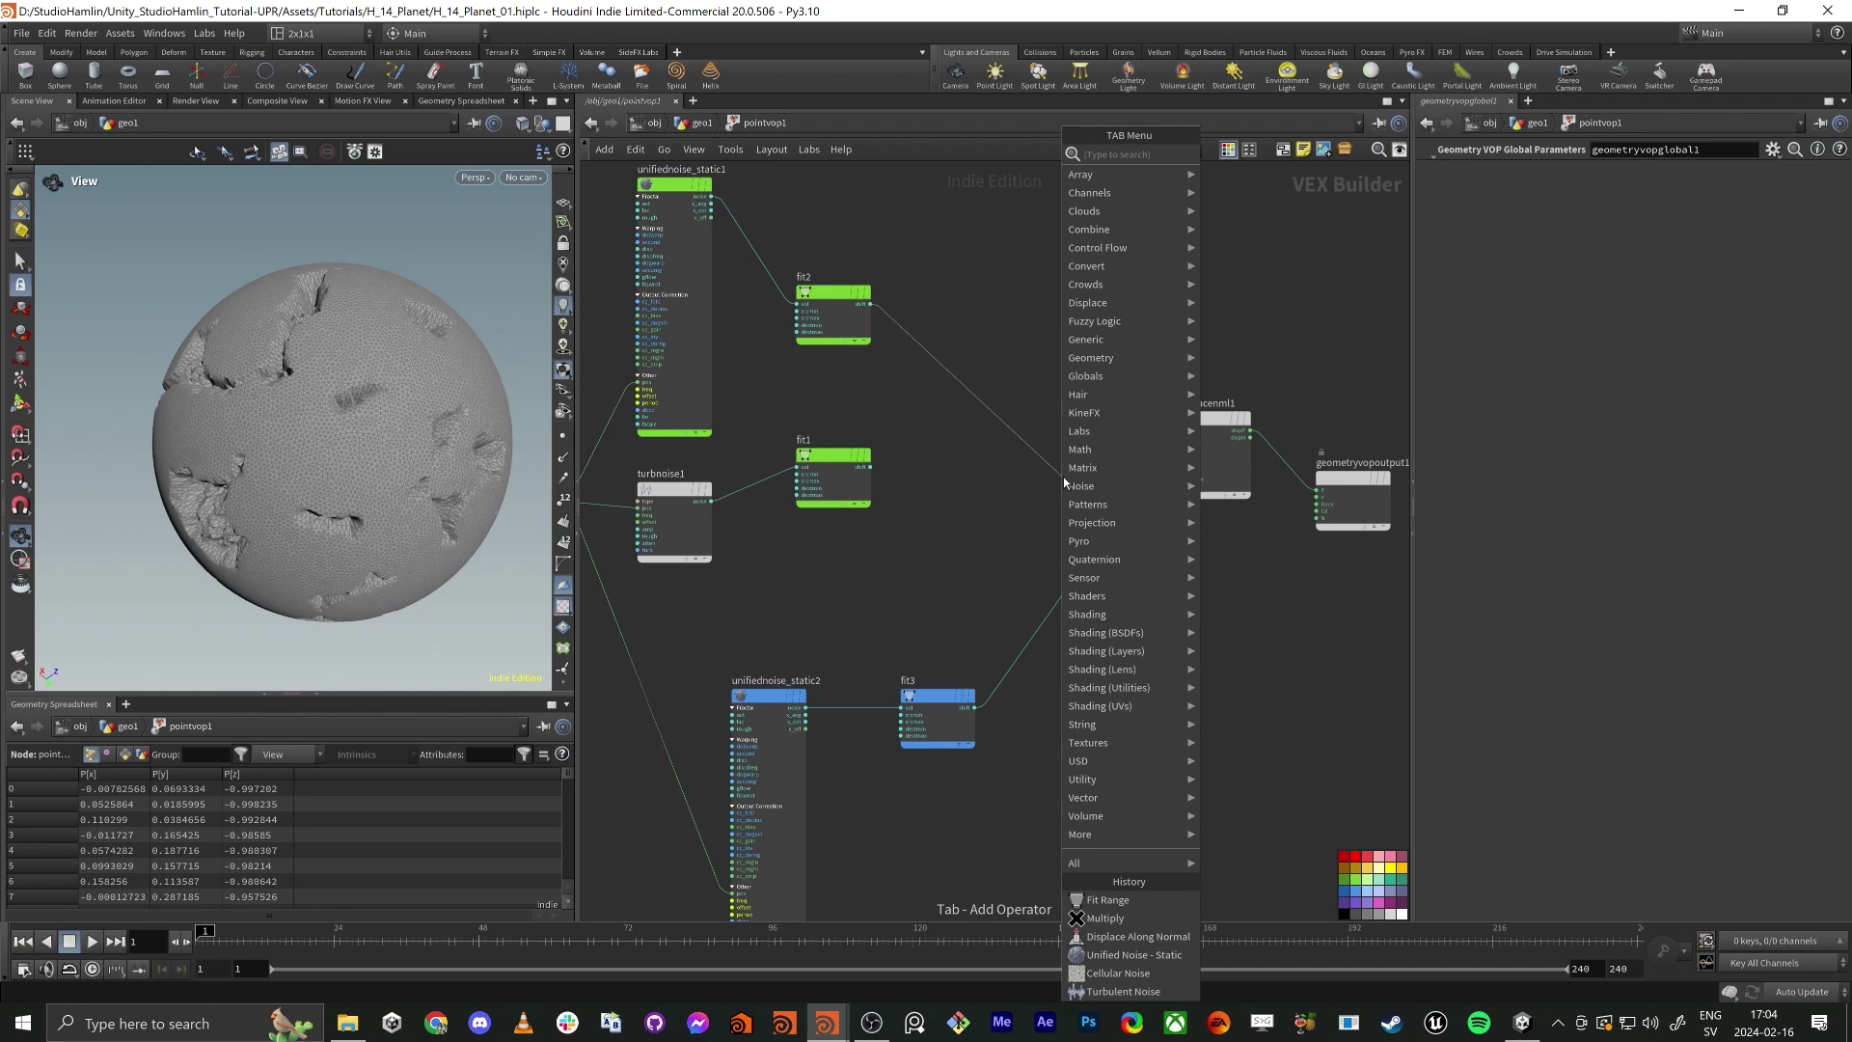
pyautogui.write('mix')
pyautogui.press('Return')
pyautogui.click(1064, 482)
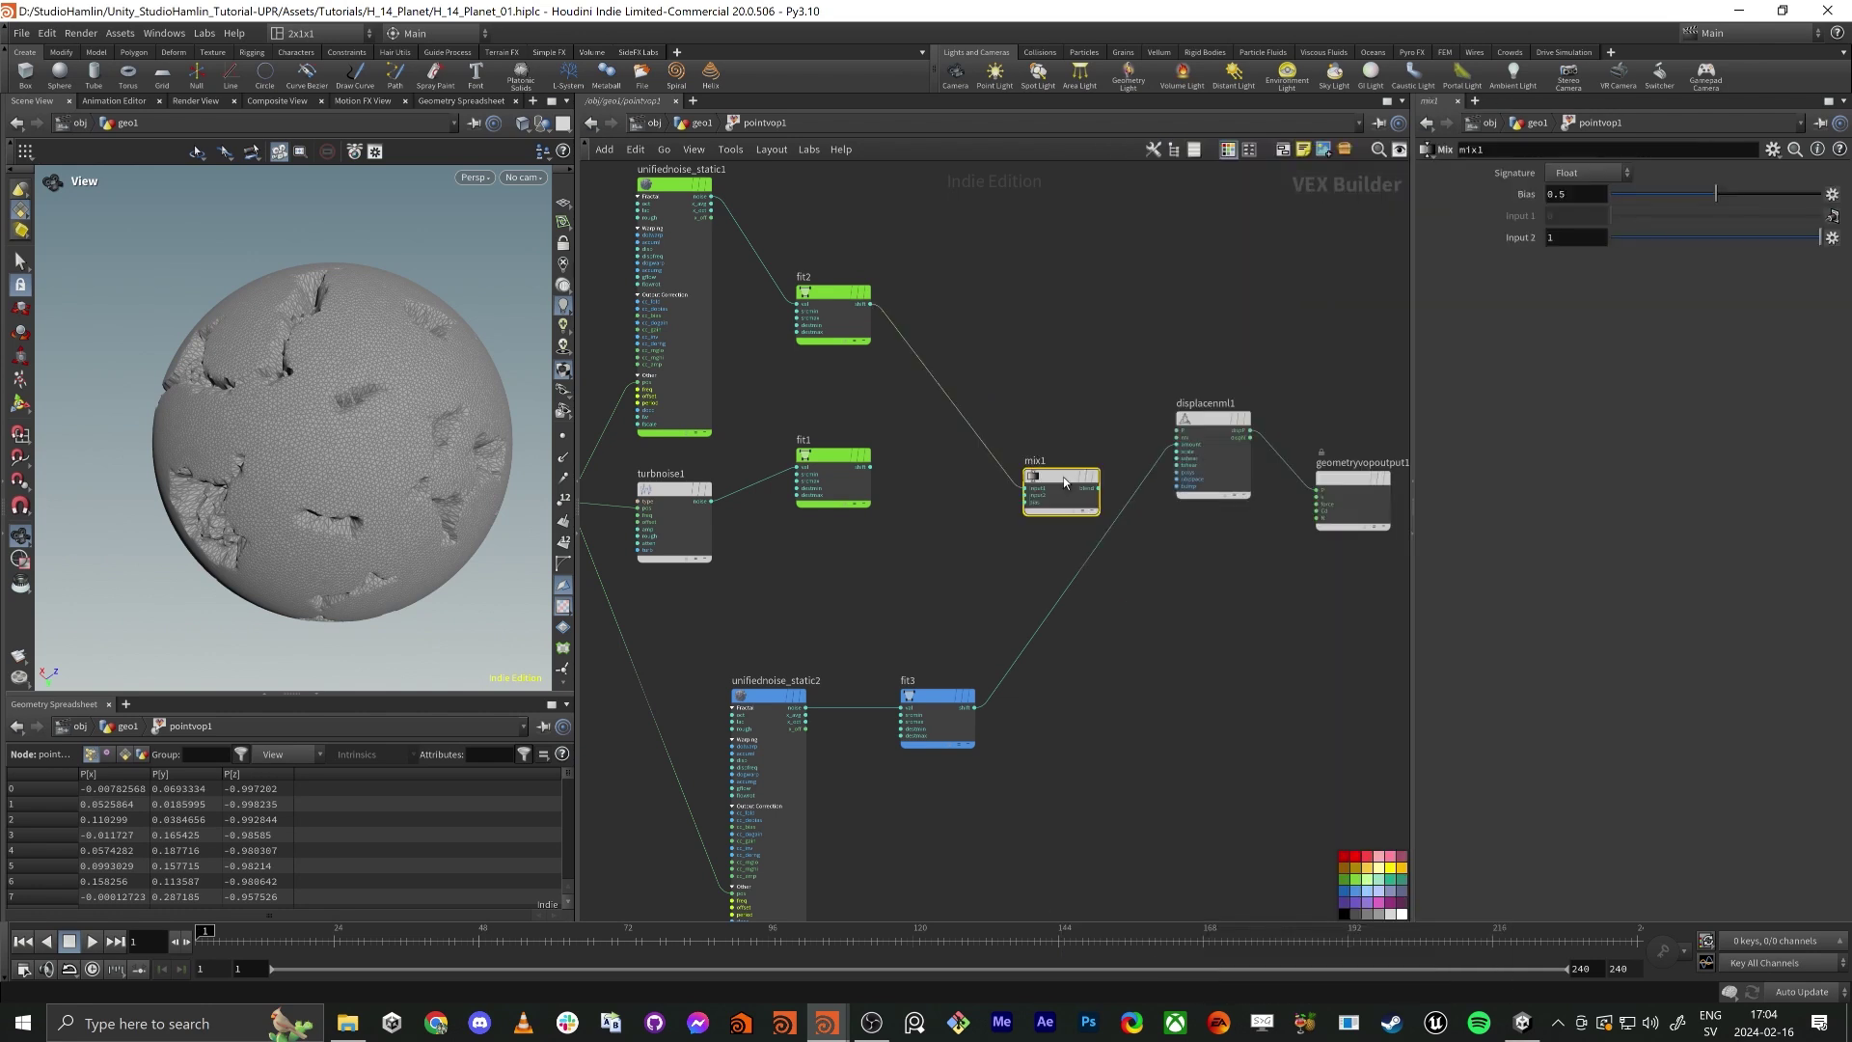
# Move the second Fit node's connection to the Mix node's second input.
pyautogui.scroll(3, 1035, 532)
pyautogui.scroll(-2, 1032, 531)
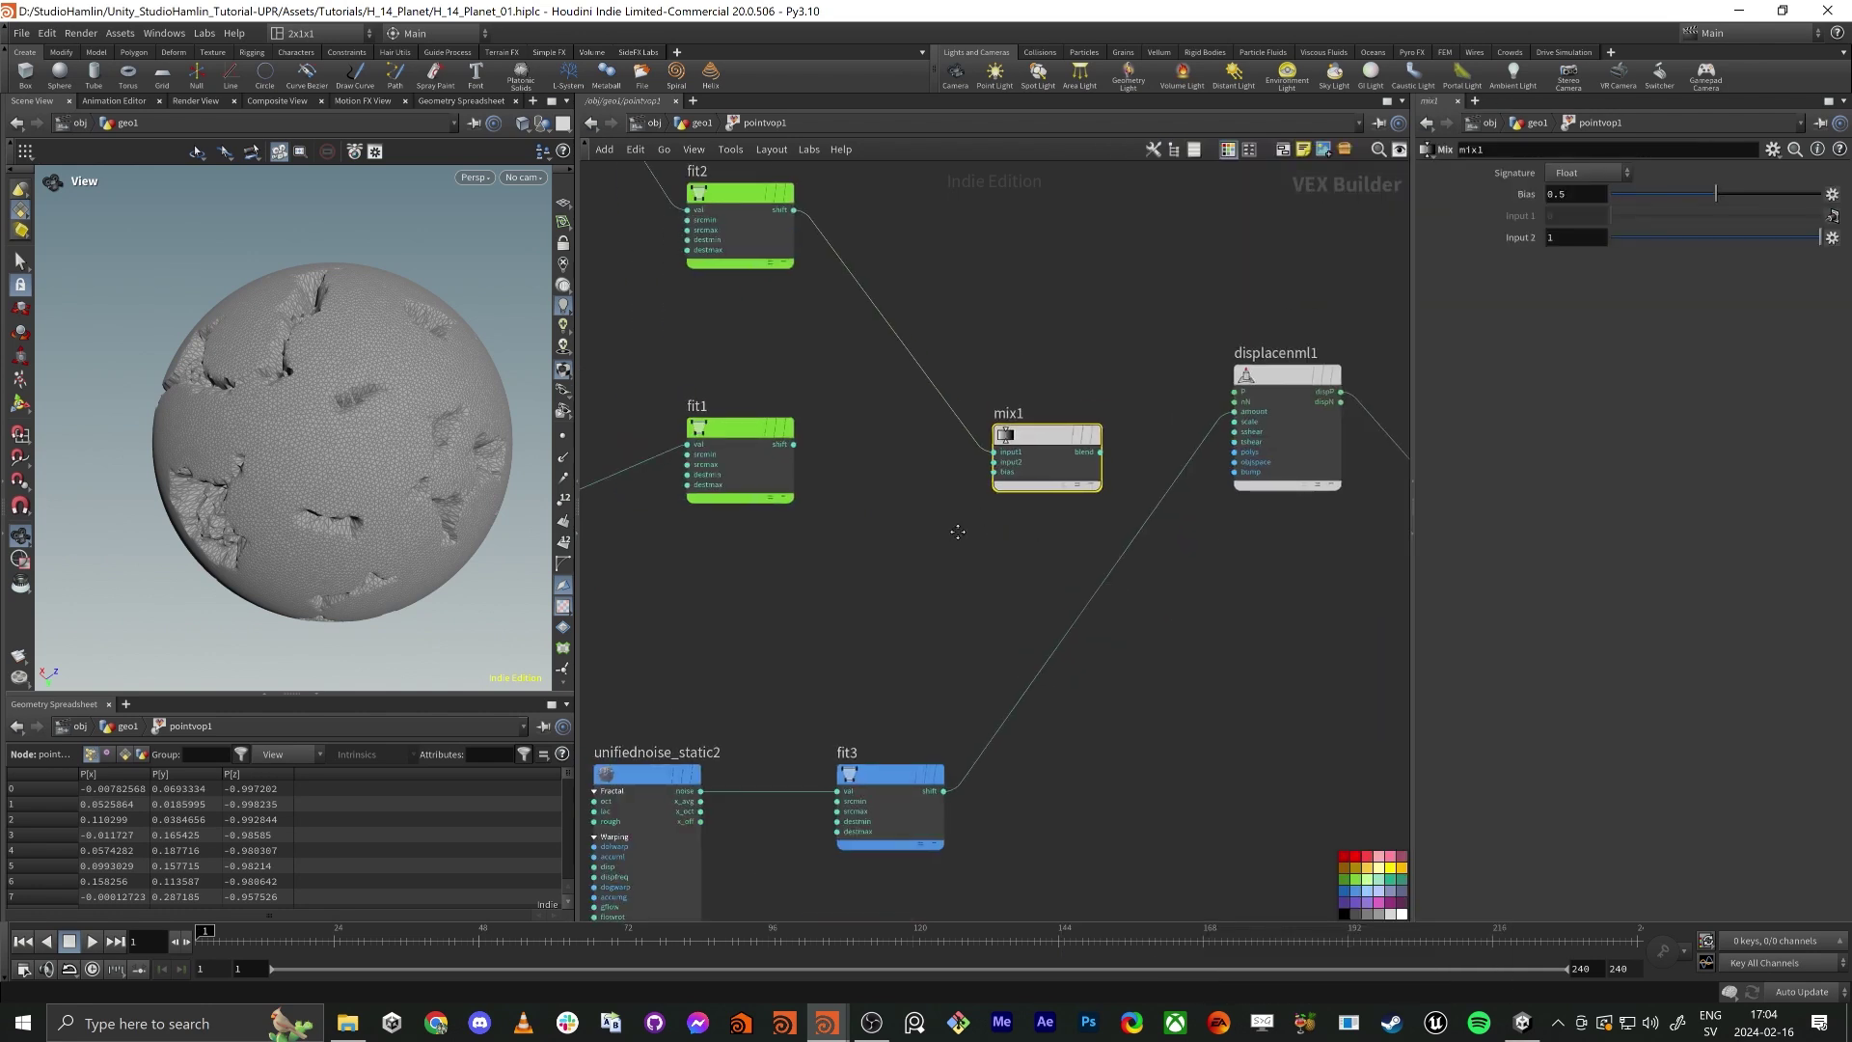
pyautogui.moveTo(959, 530); pyautogui.dragTo(1002, 524, button='middle')
pyautogui.moveTo(1016, 431); pyautogui.dragTo(1039, 457)
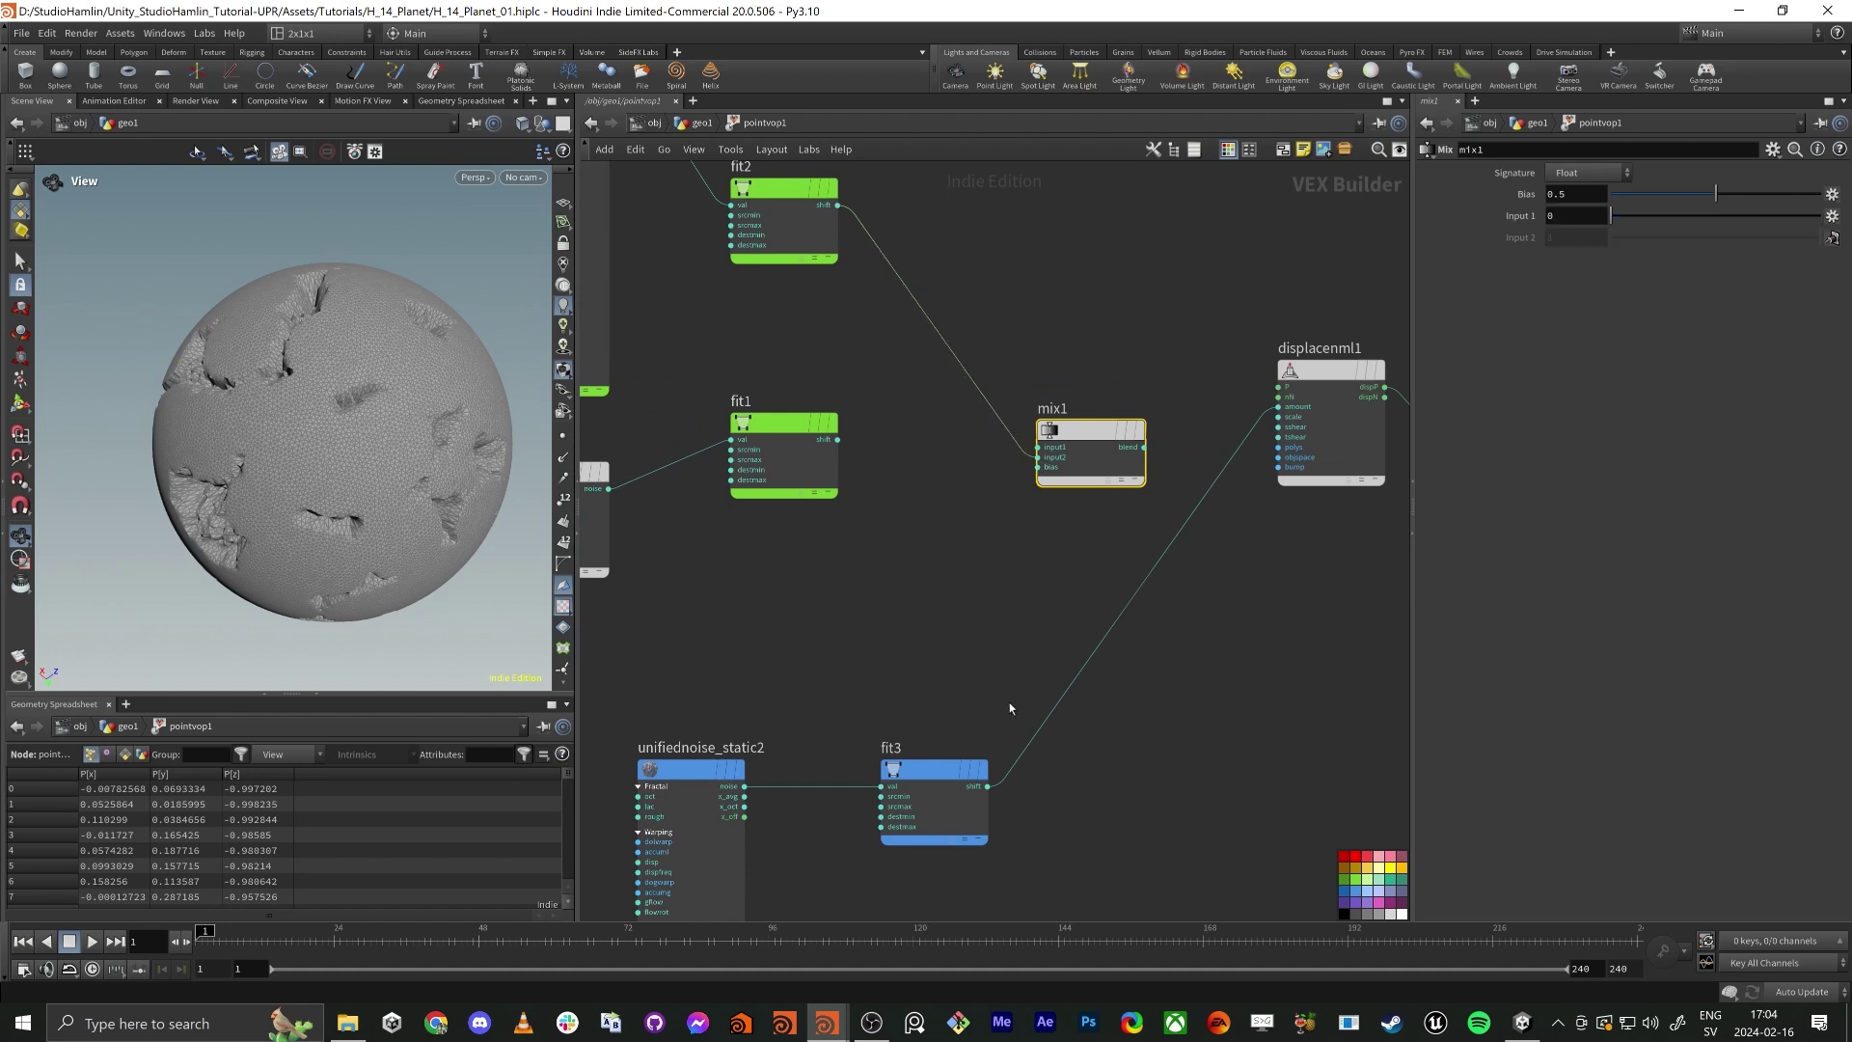
# Connect the blue Fit node to the Mix node's first input and the first Fit node to its bias, leveling that Fit node with it.
pyautogui.scroll(-2, 950, 477)
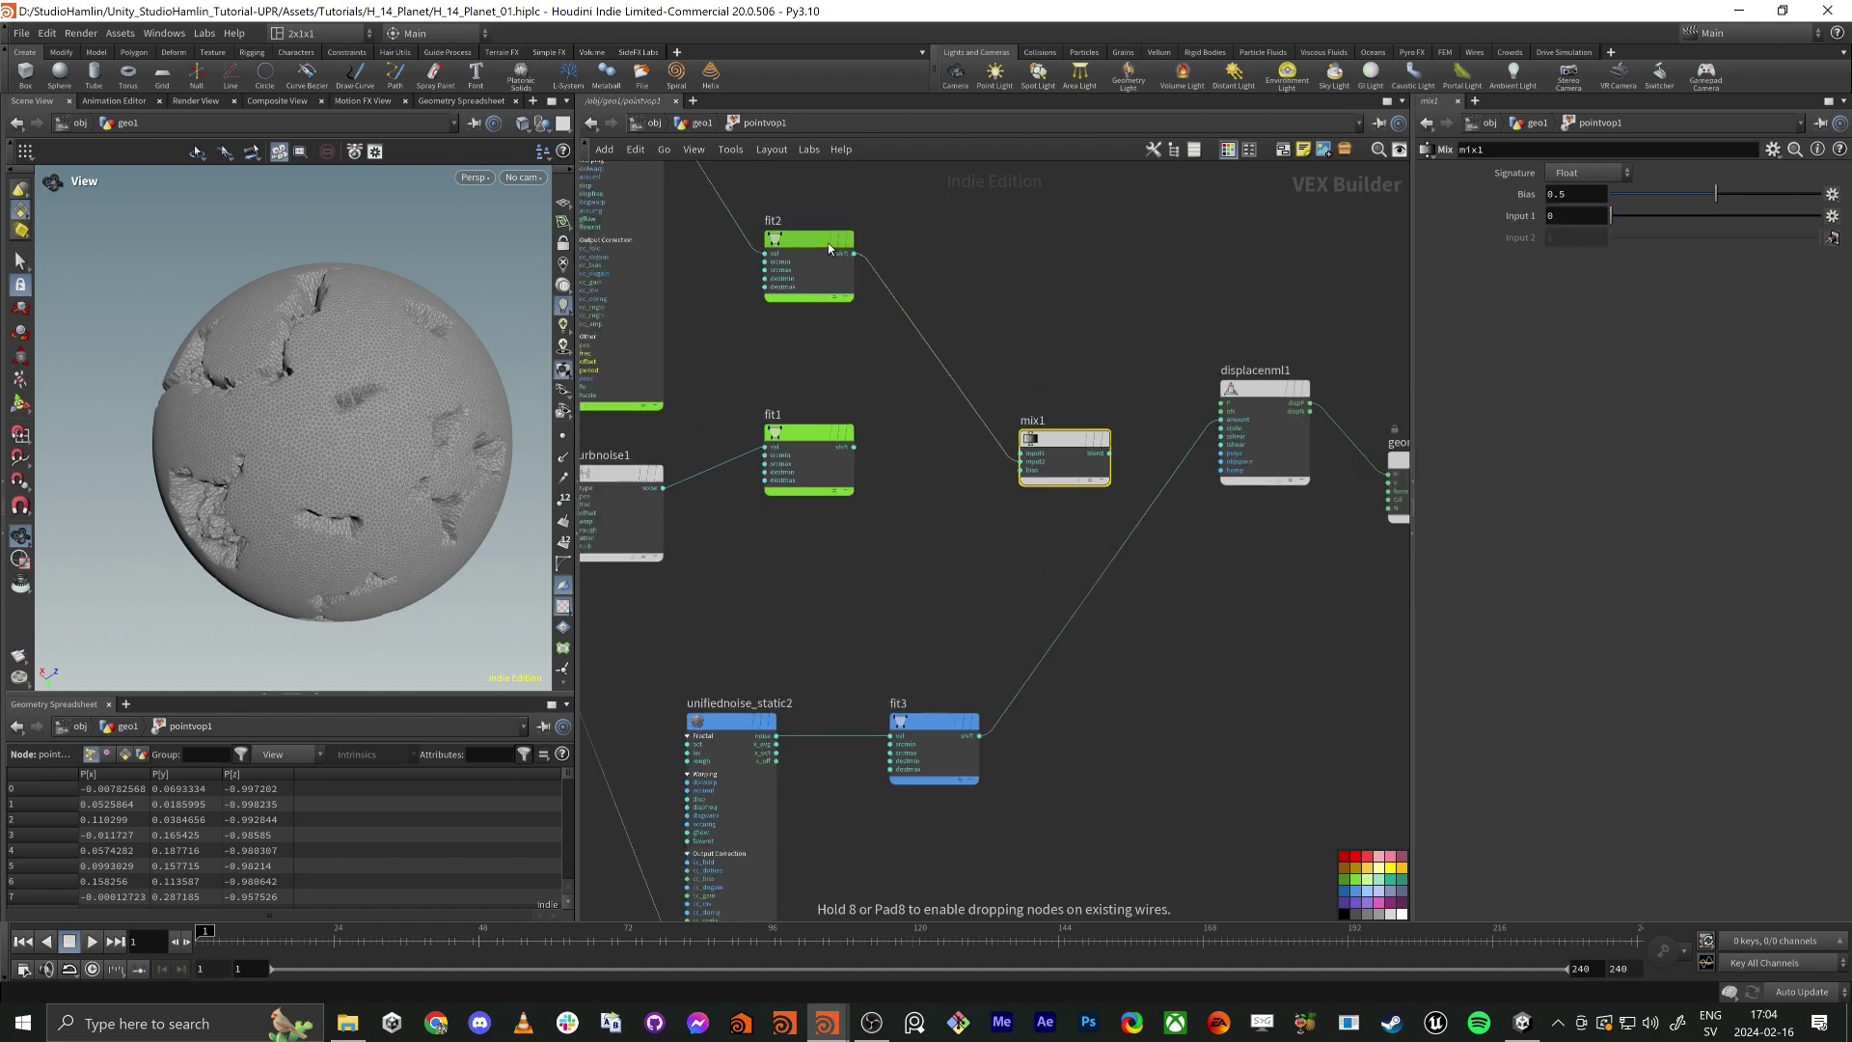
pyautogui.scroll(3, 1048, 478)
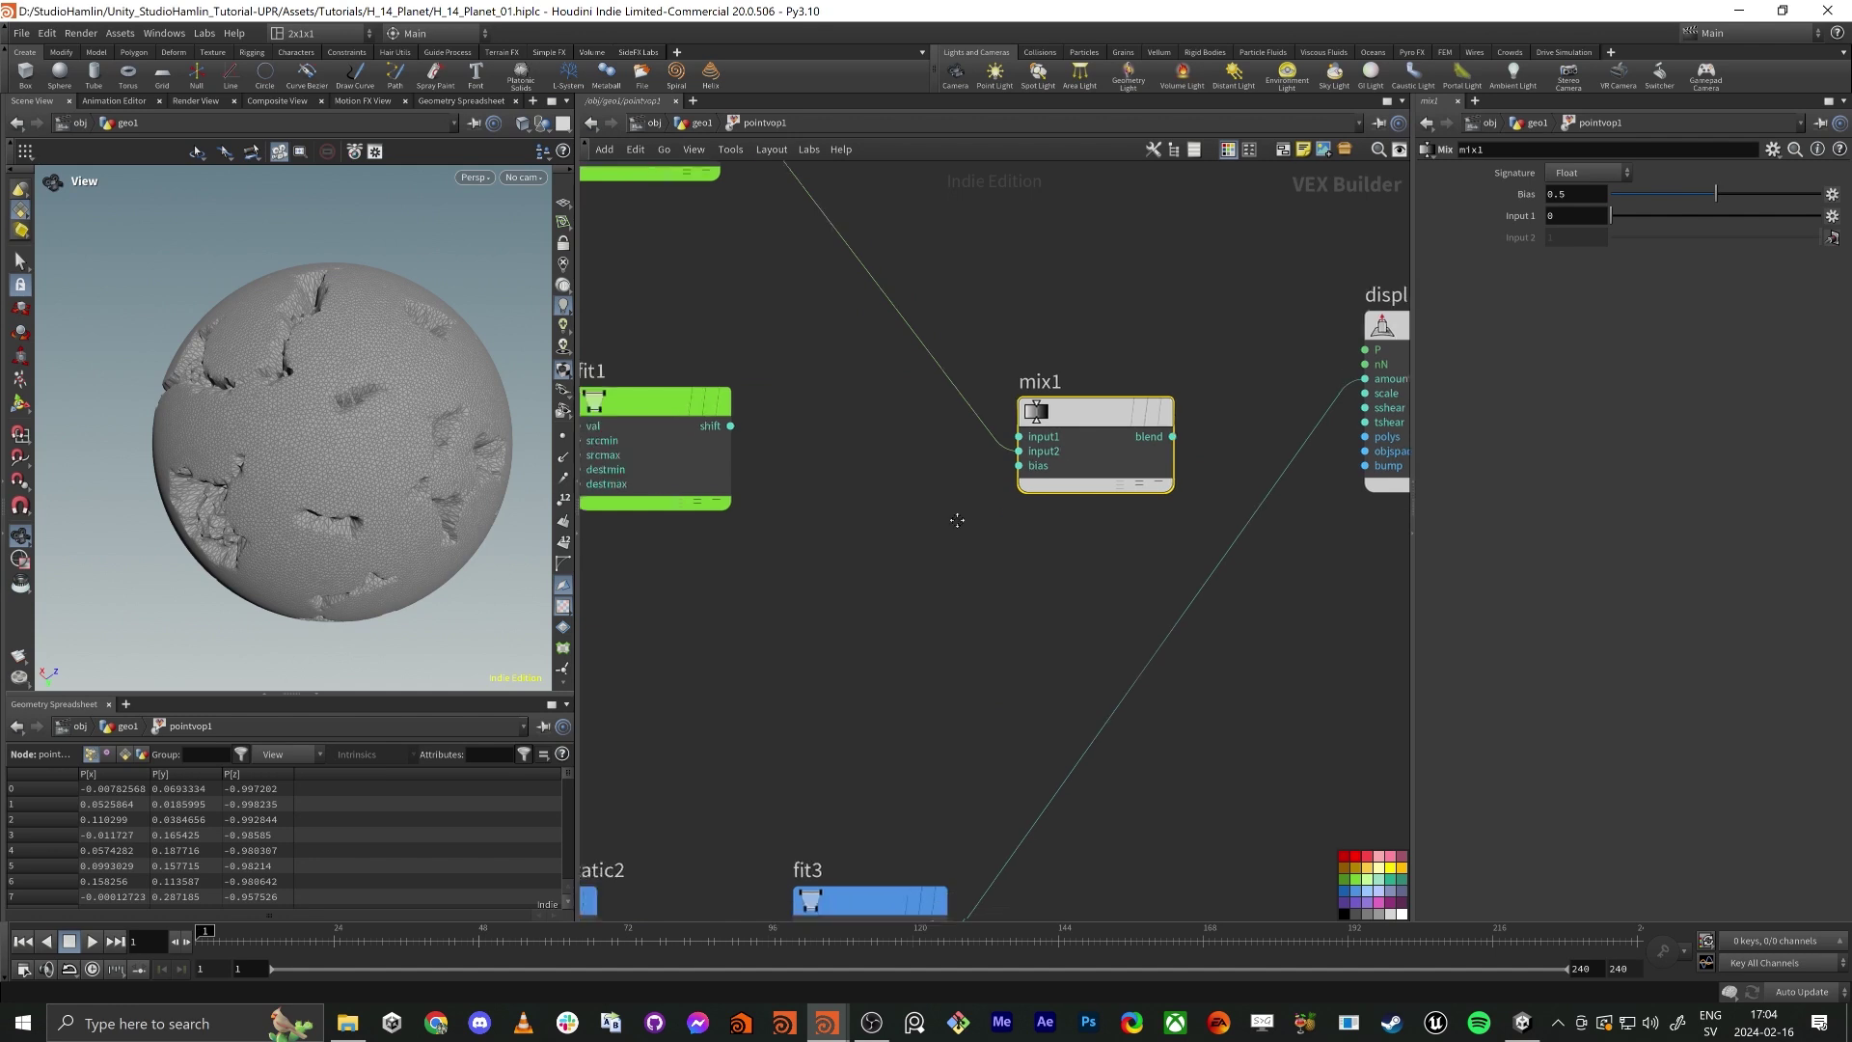
pyautogui.scroll(-2, 955, 517)
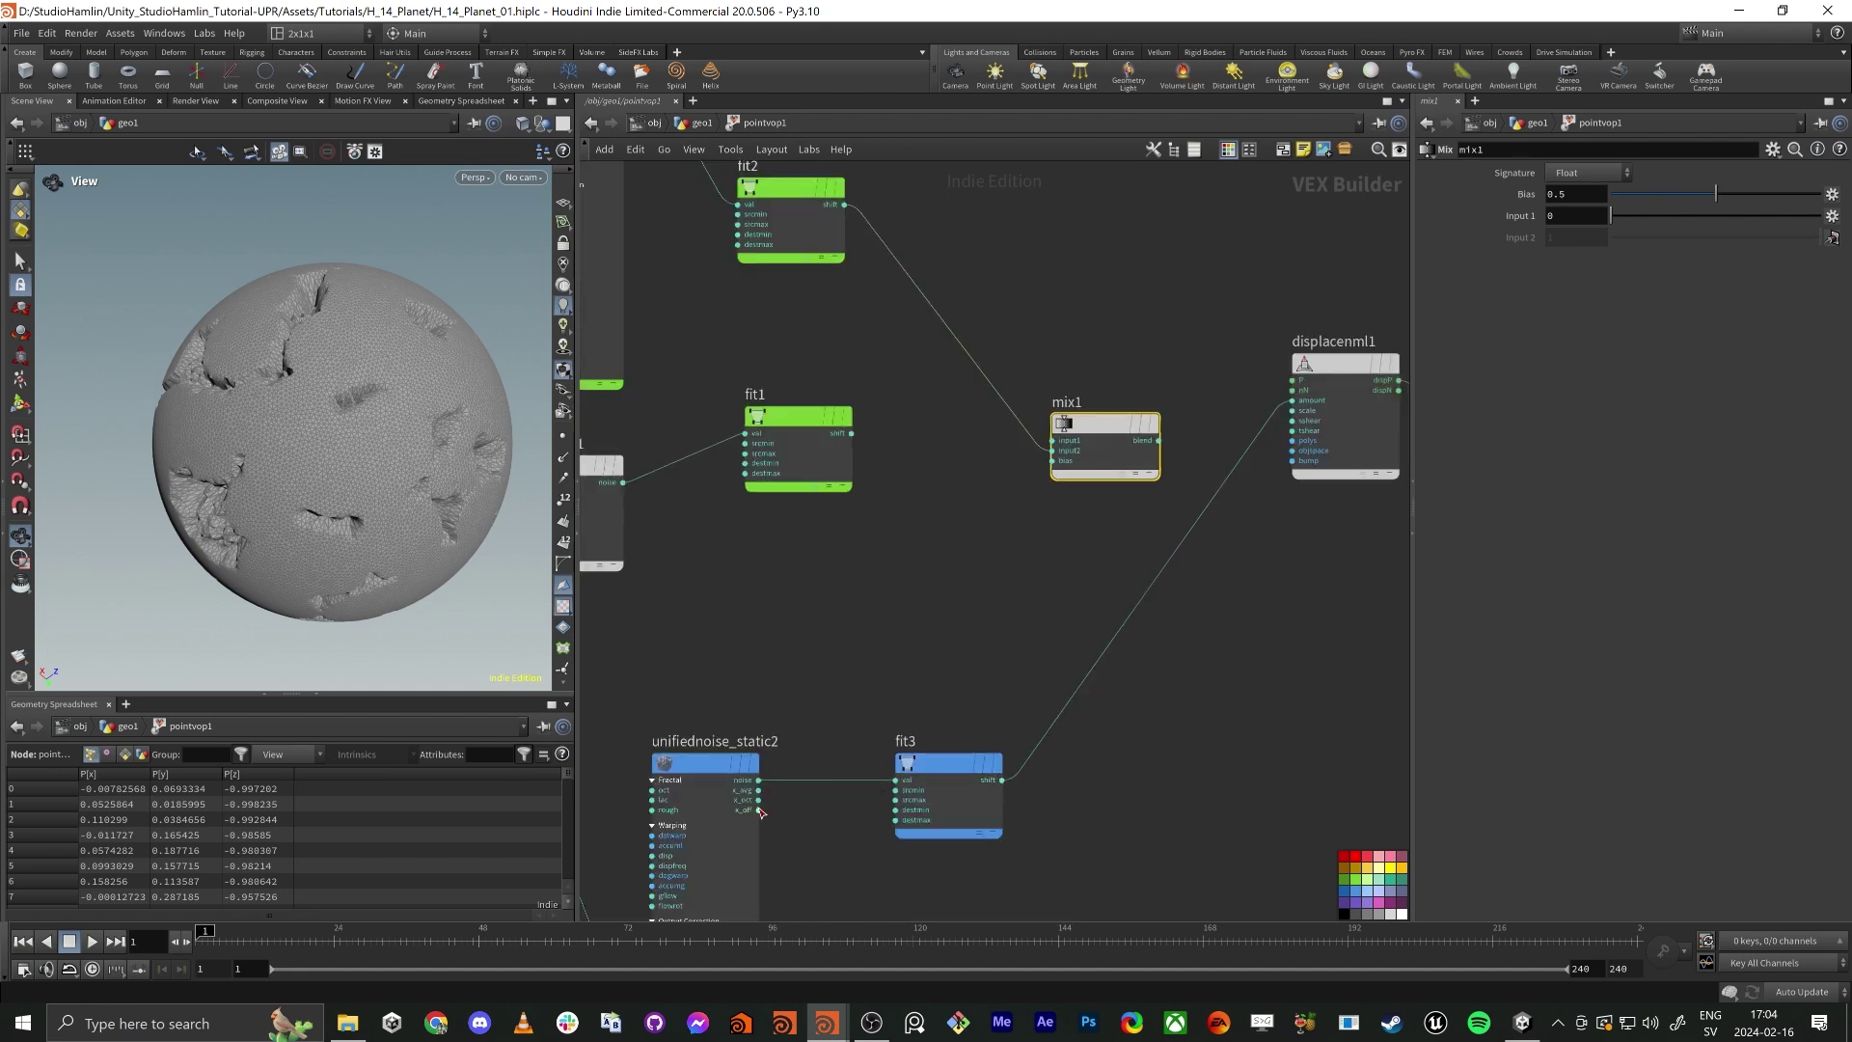
pyautogui.moveTo(1005, 781); pyautogui.dragTo(1110, 510)
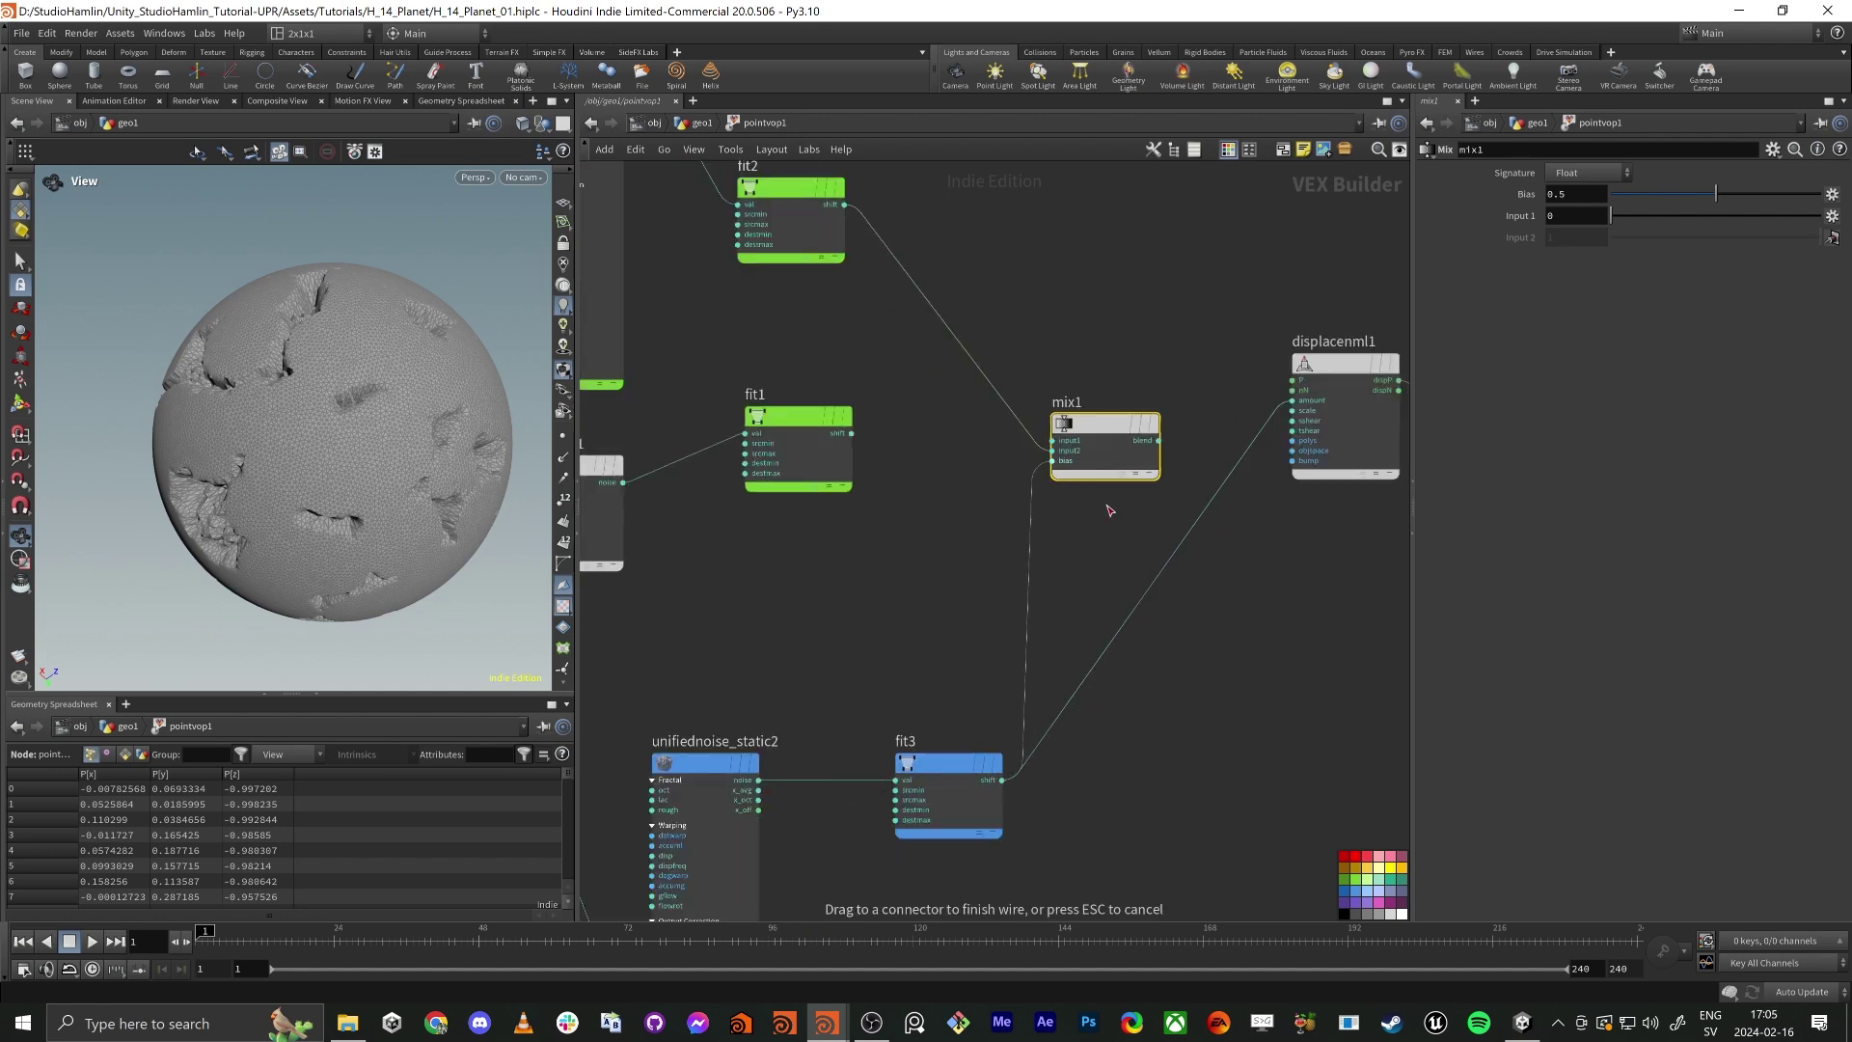
pyautogui.click(1054, 440)
pyautogui.moveTo(808, 429)
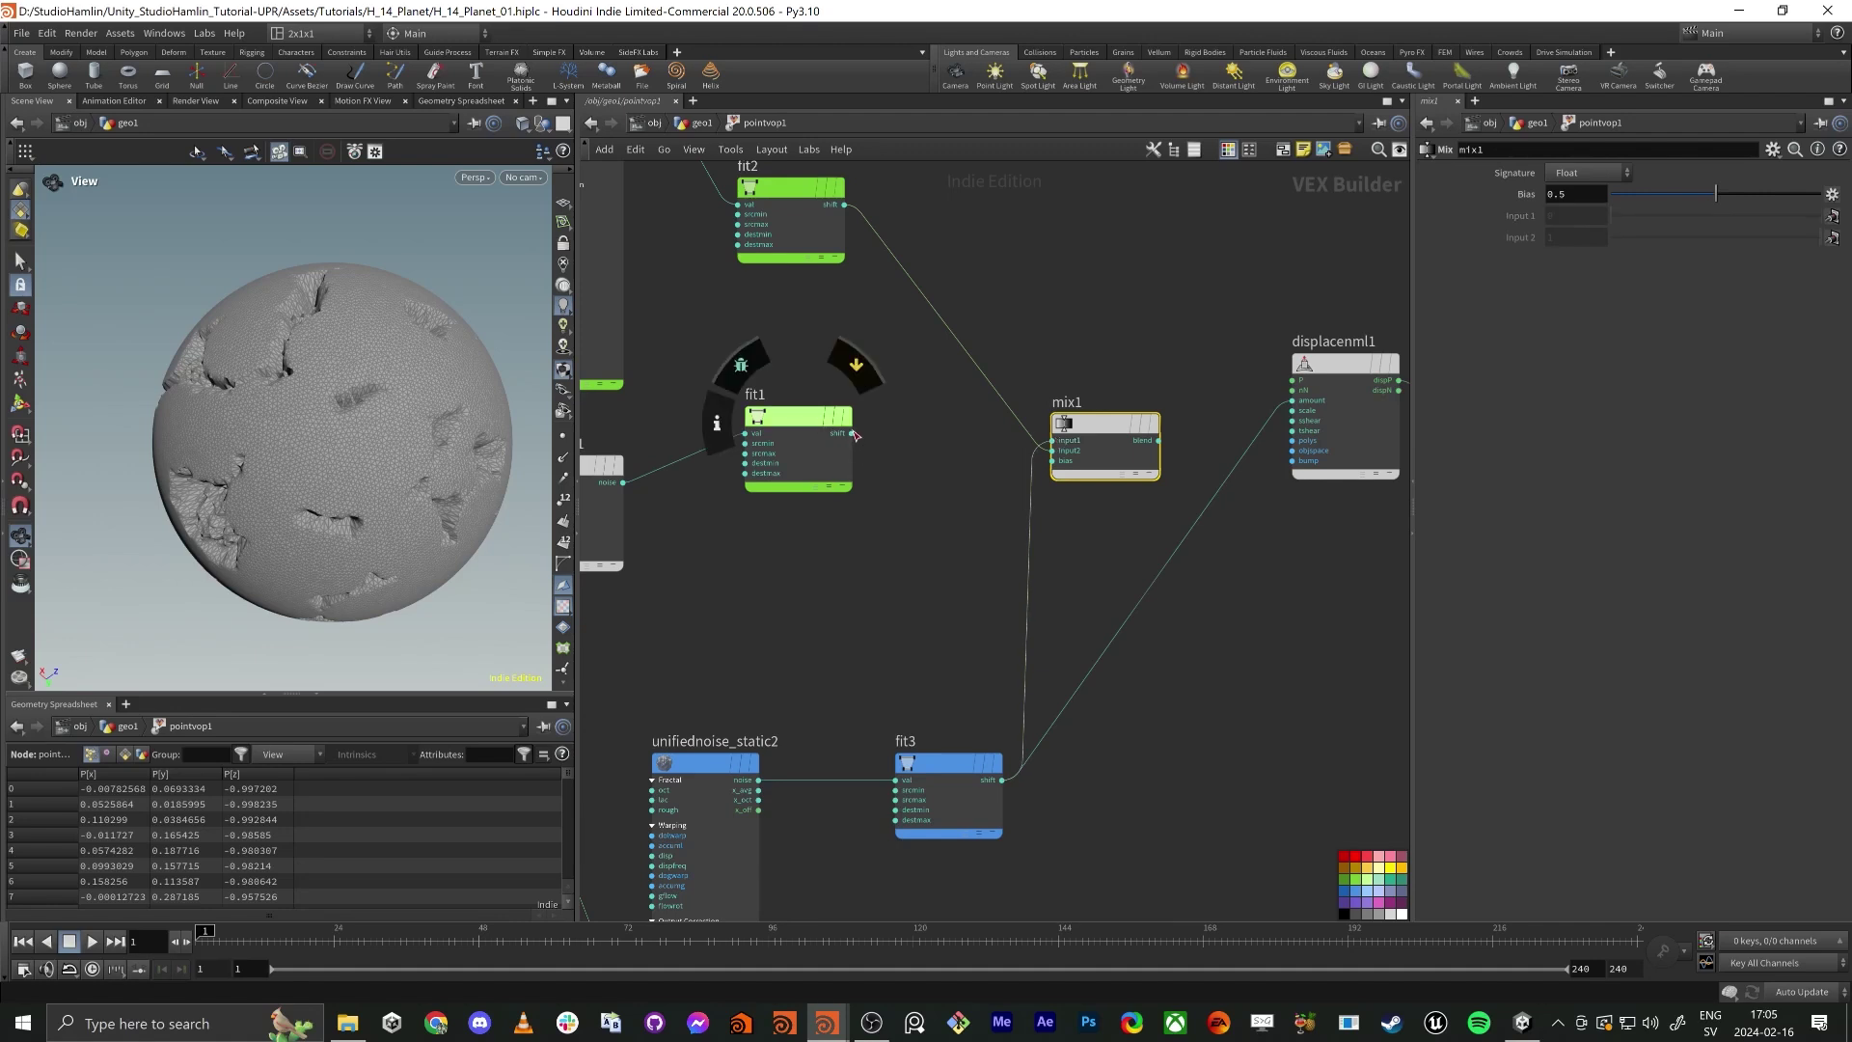
pyautogui.moveTo(808, 428); pyautogui.dragTo(1053, 460)
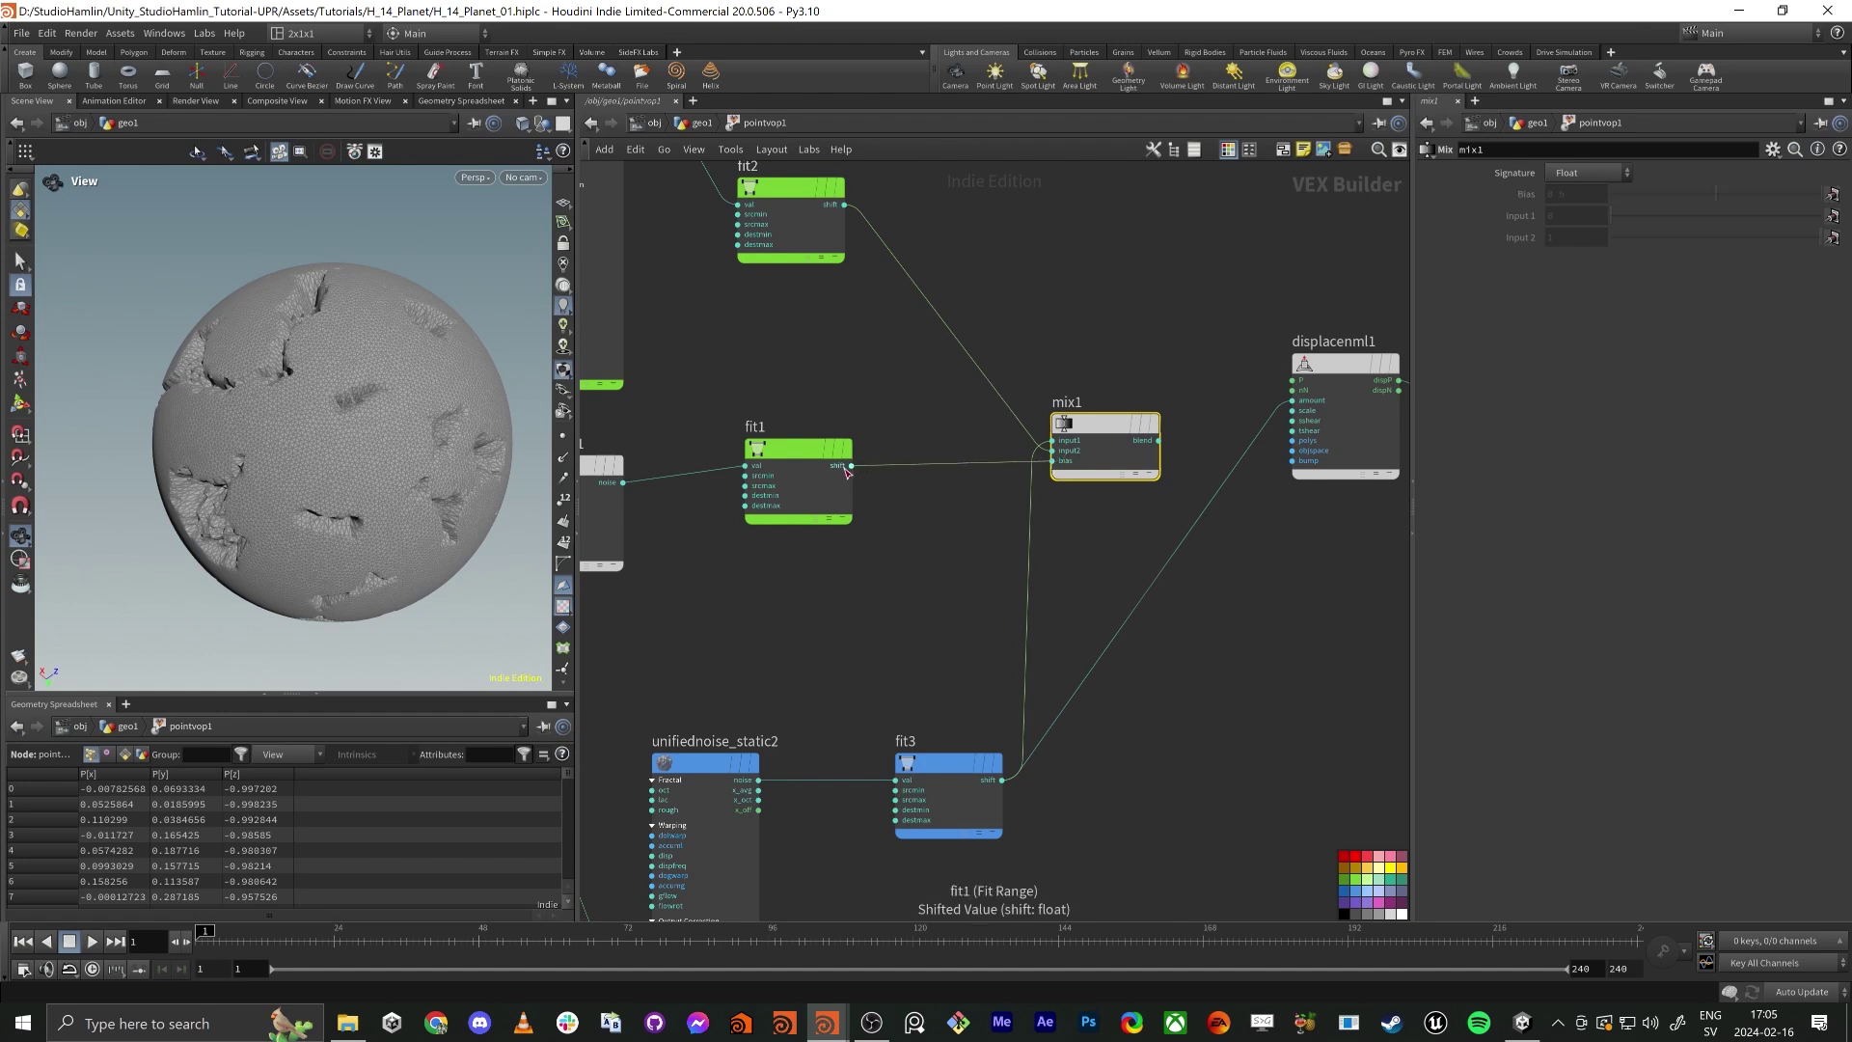
# Connect the Mix node's blend output to the displacement node's amount input in place of the blue Fit node.
pyautogui.moveTo(1167, 547); pyautogui.dragTo(959, 577, button='middle')
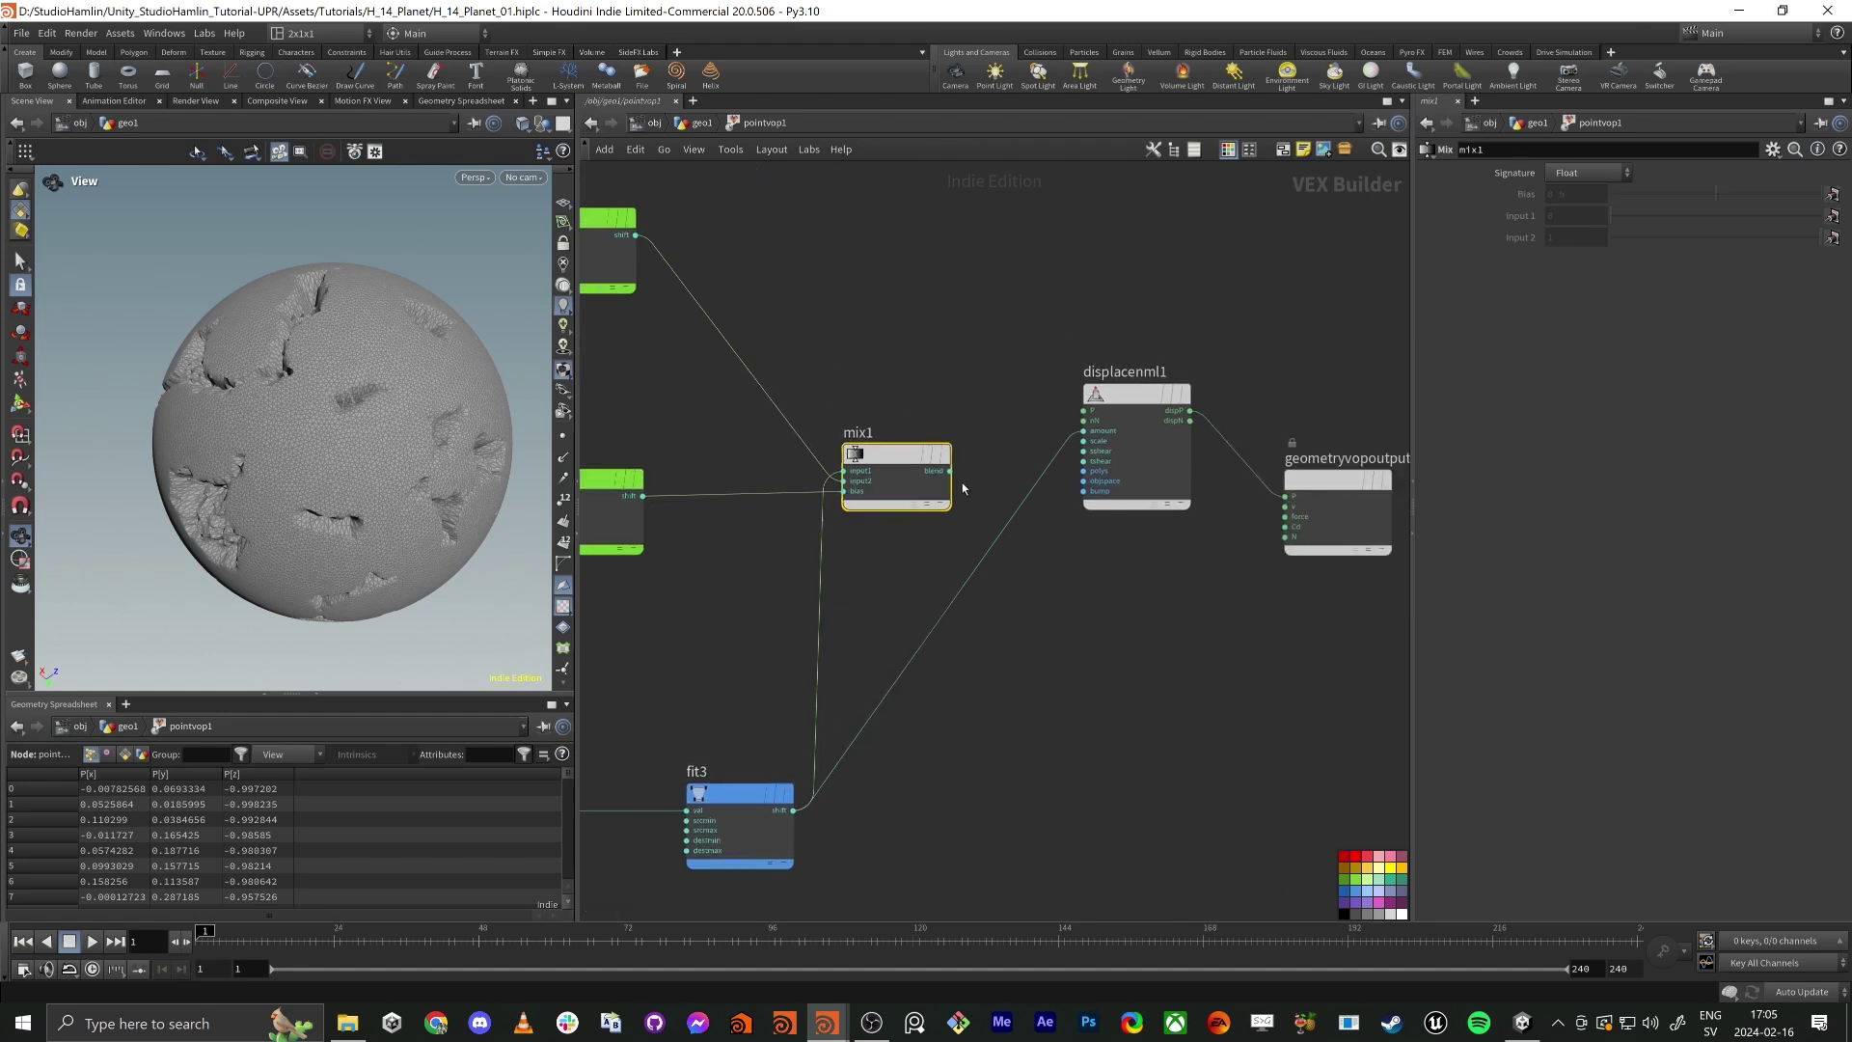
pyautogui.moveTo(950, 471); pyautogui.dragTo(1275, 525)
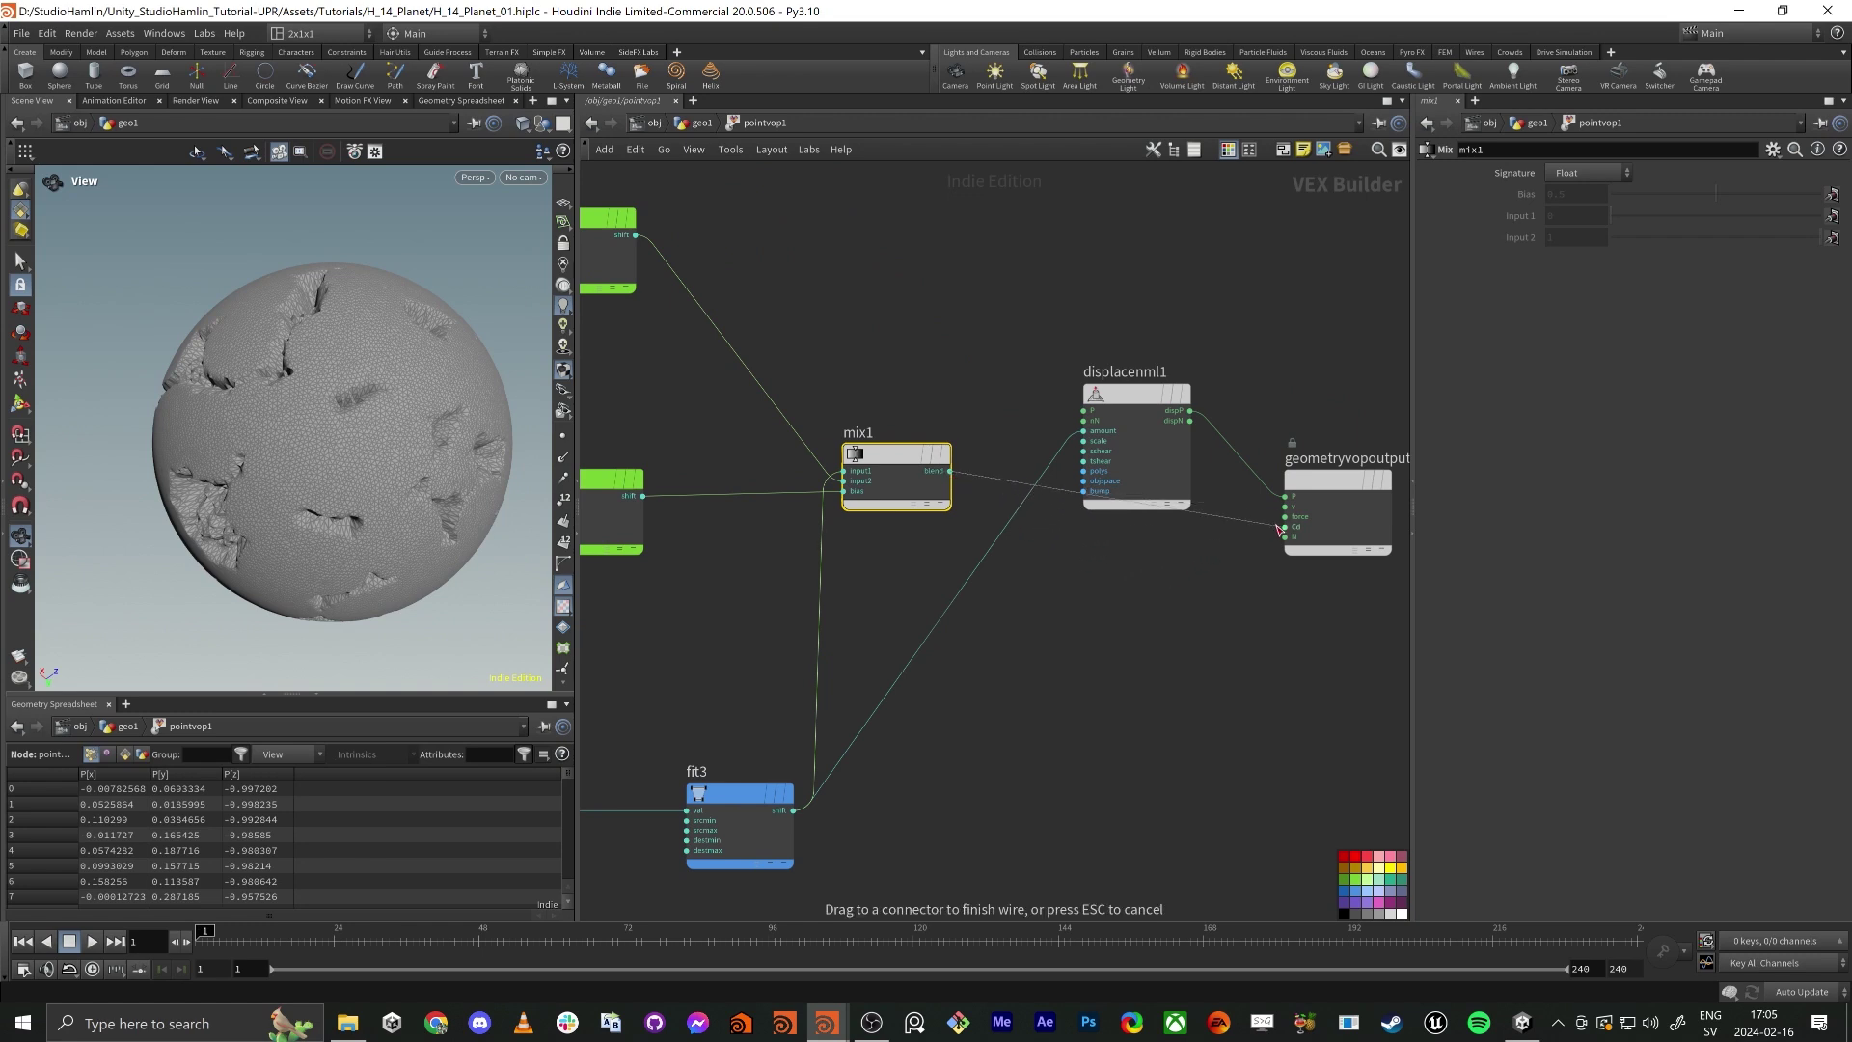
pyautogui.moveTo(328, 444)
pyautogui.mouseDown()
pyautogui.moveTo(380, 455)
pyautogui.moveTo(336, 468)
pyautogui.moveTo(298, 428)
pyautogui.mouseUp()
pyautogui.moveTo(1285, 527); pyautogui.dragTo(1071, 437)
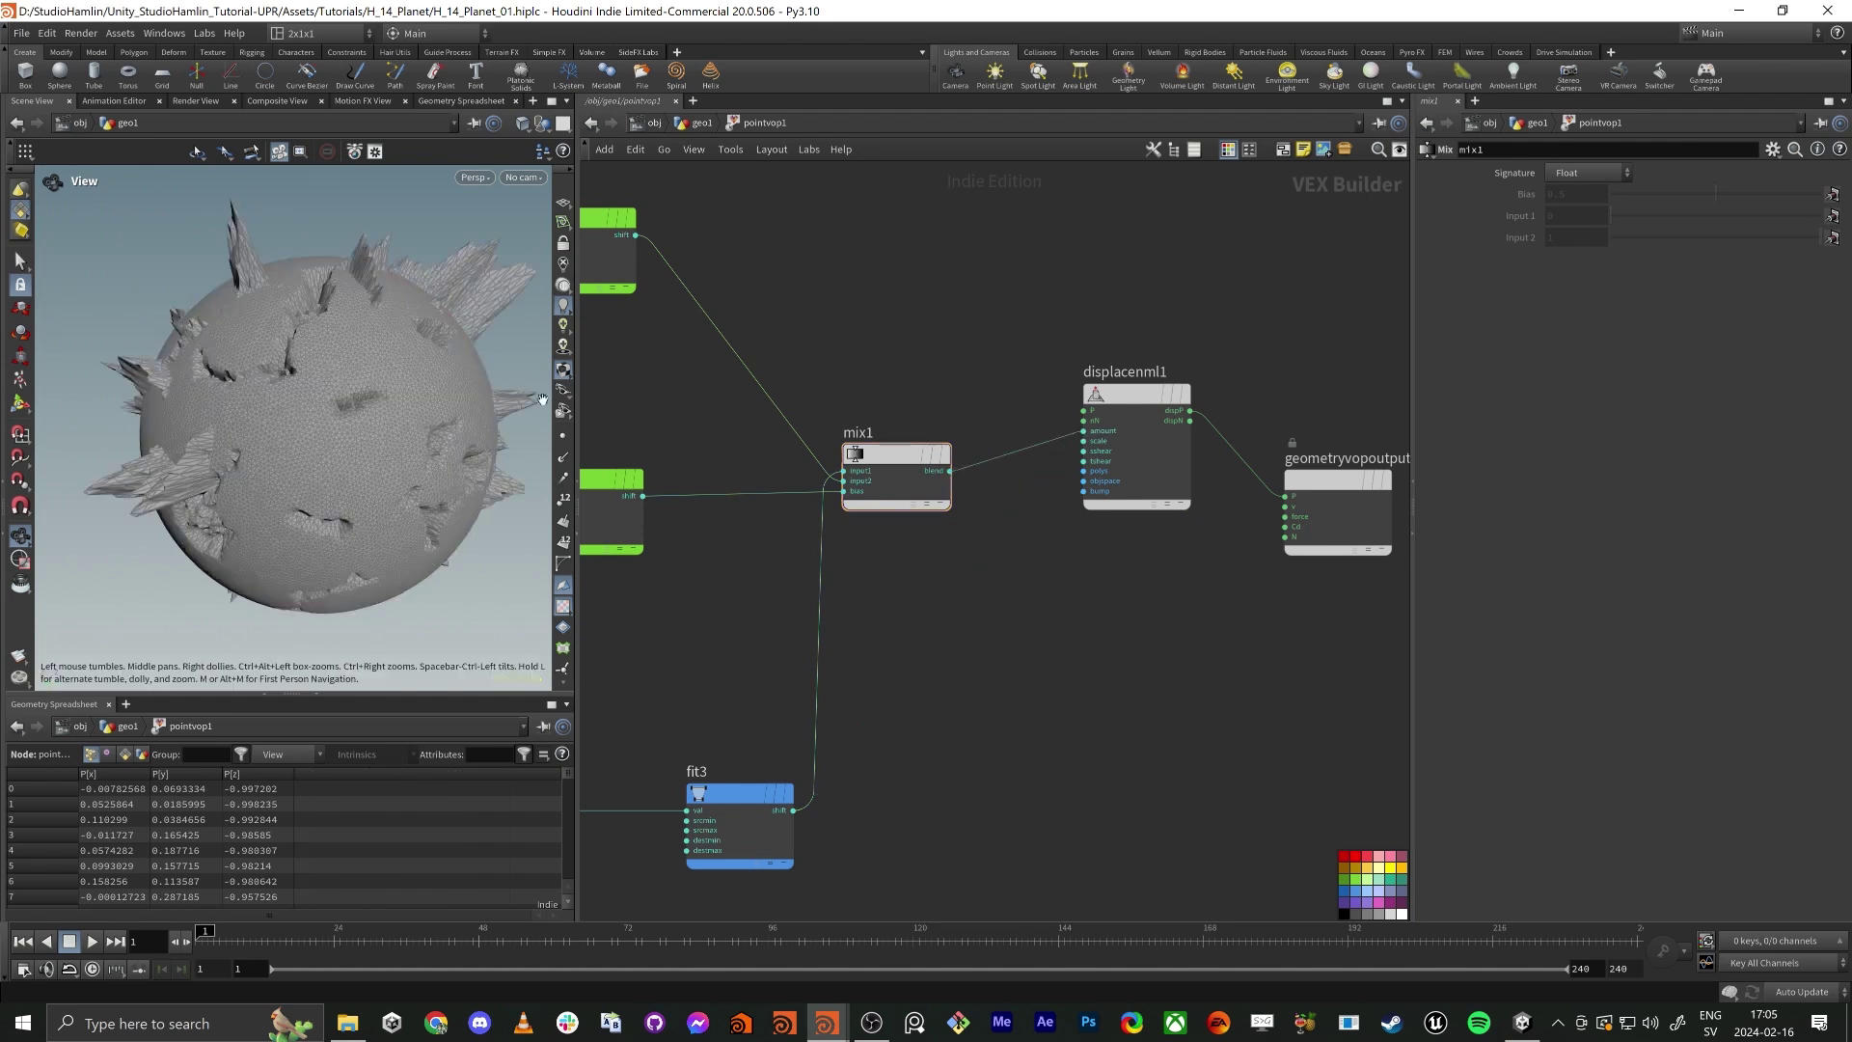
# Connect the first Fit node's output to the geometry output node's Cd input to display the continent mask as color.
pyautogui.moveTo(397, 389); pyautogui.dragTo(253, 393)
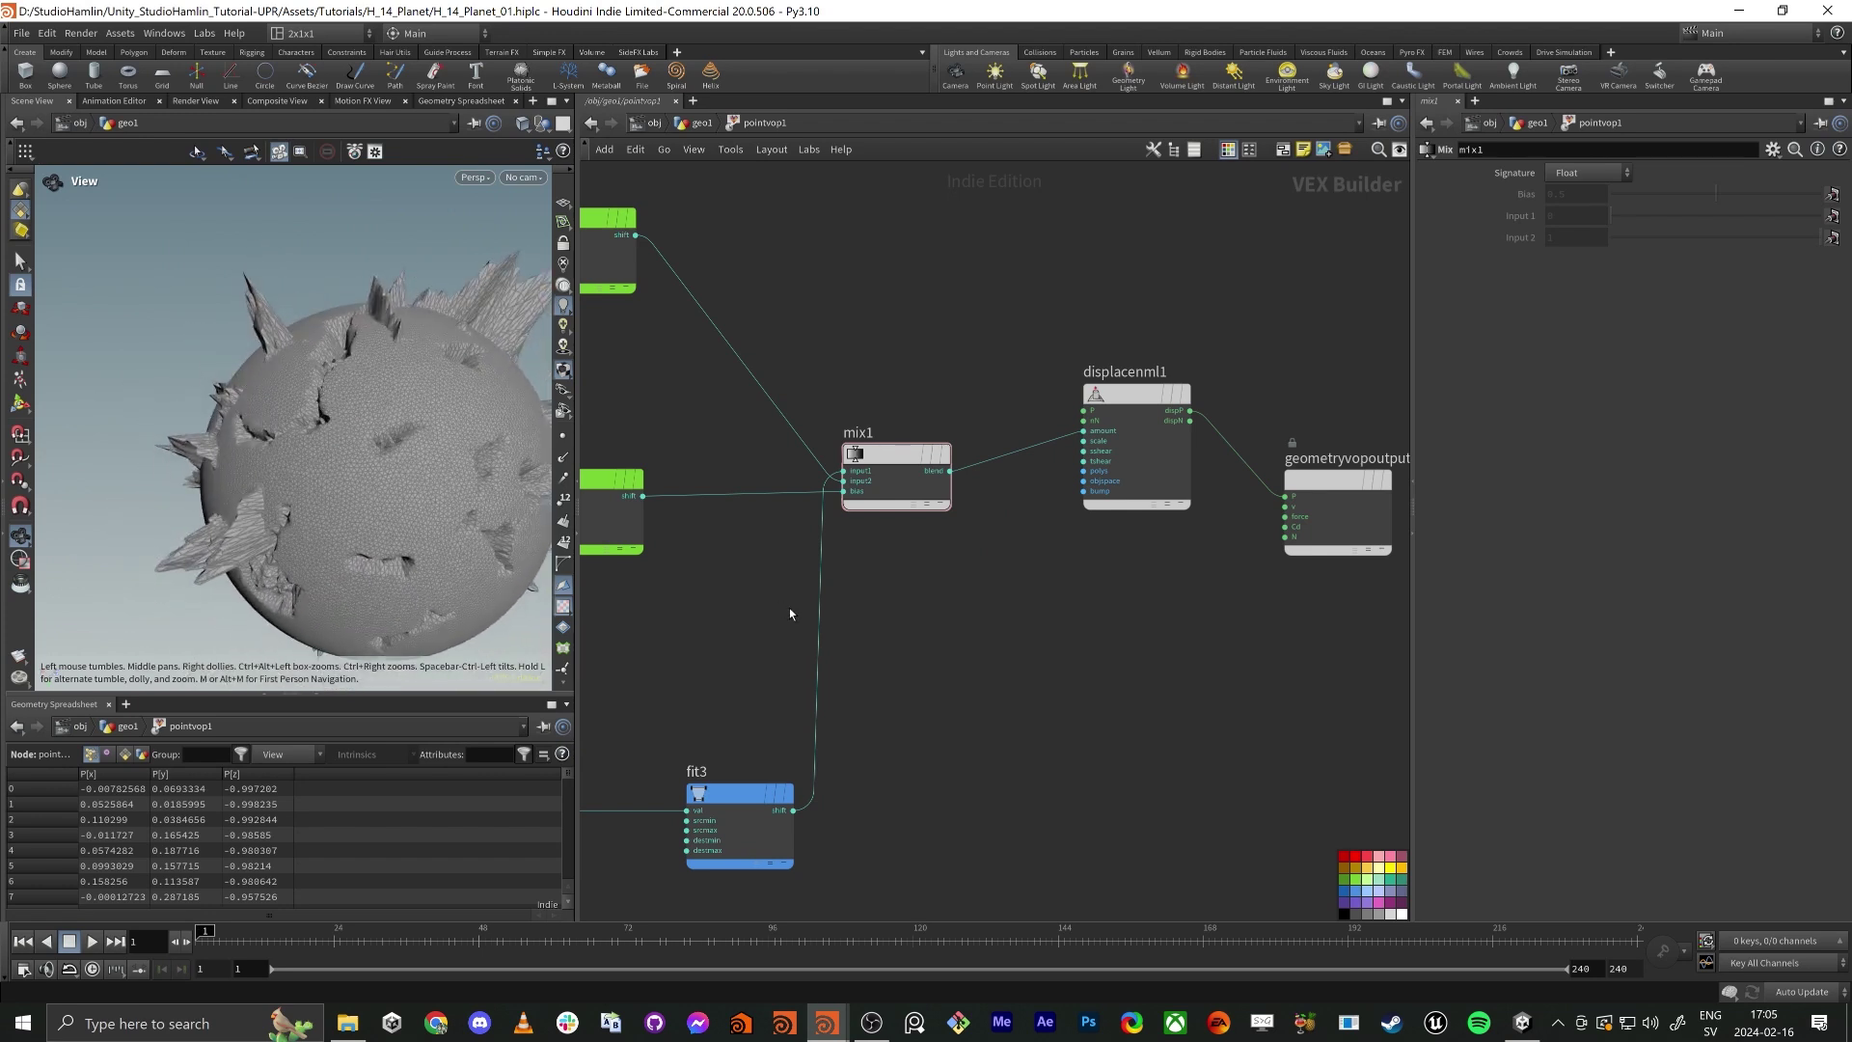
pyautogui.moveTo(790, 613); pyautogui.dragTo(1137, 639, button='middle')
pyautogui.moveTo(1055, 406); pyautogui.dragTo(1023, 472, button='middle')
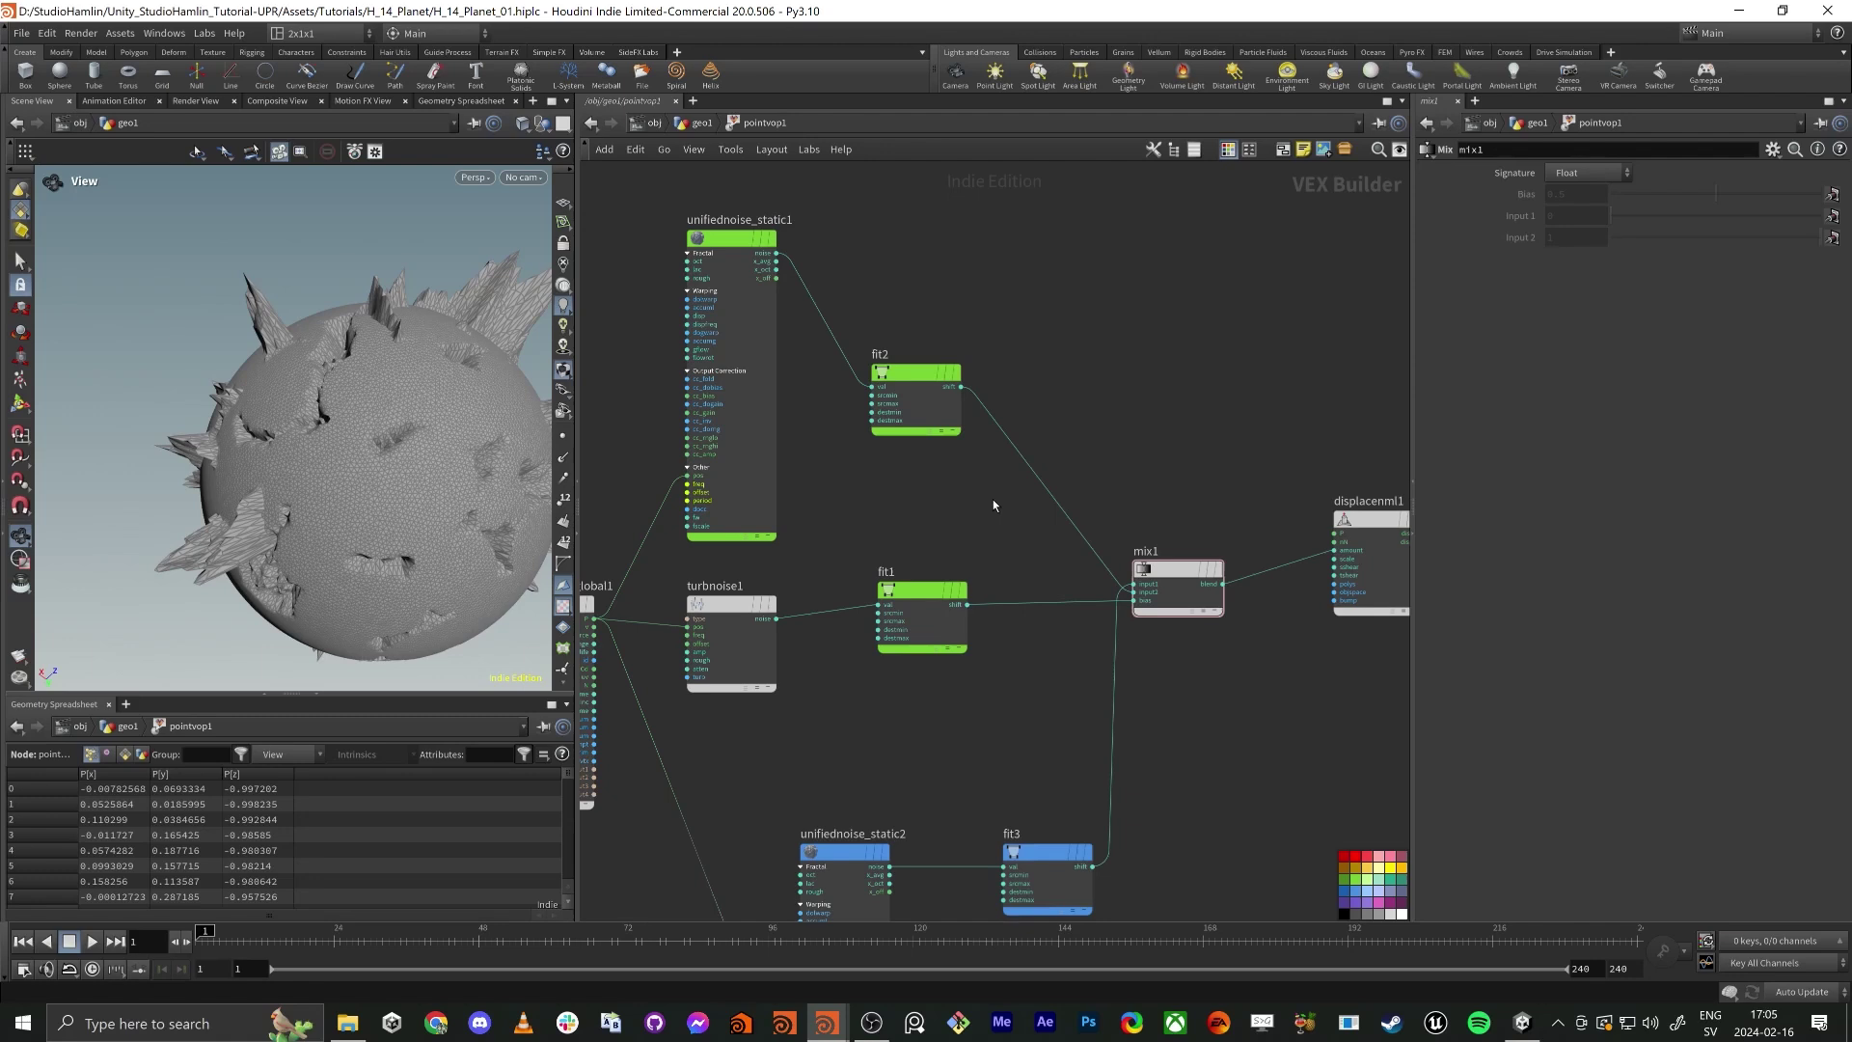
pyautogui.click(917, 391)
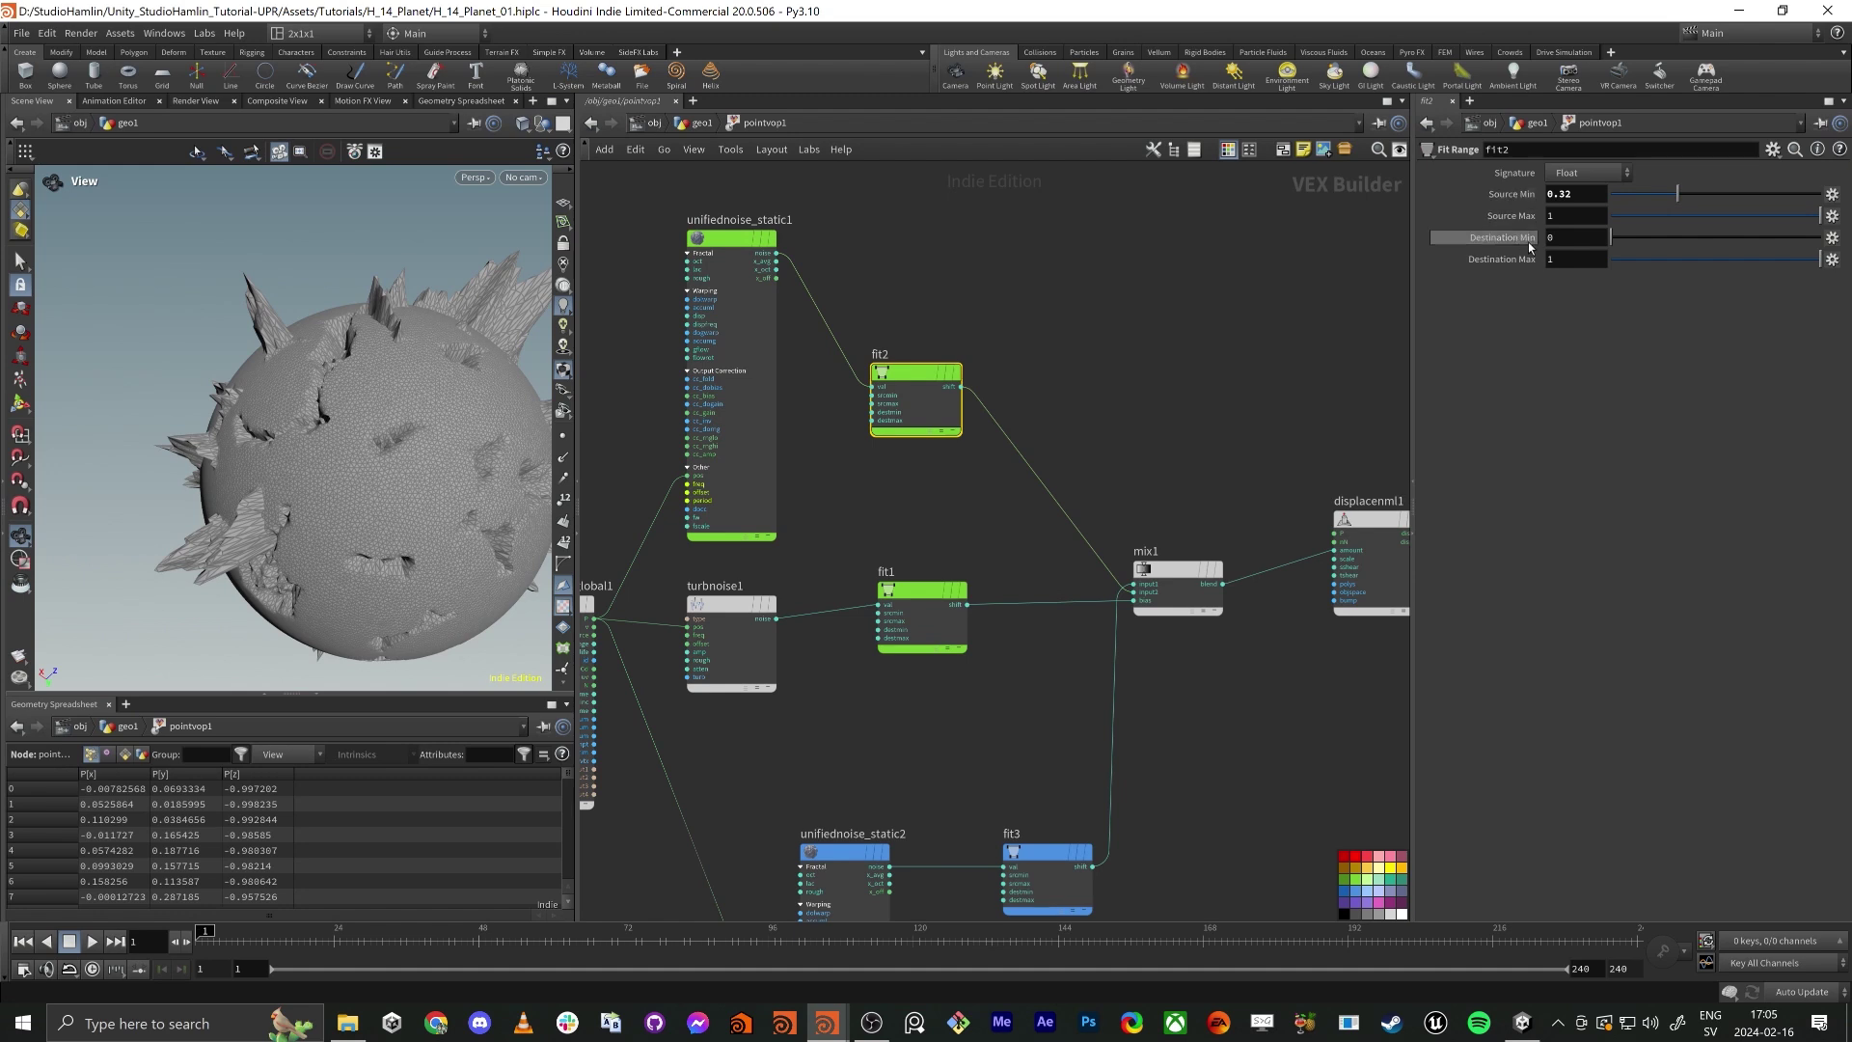
pyautogui.scroll(2, 511, 376)
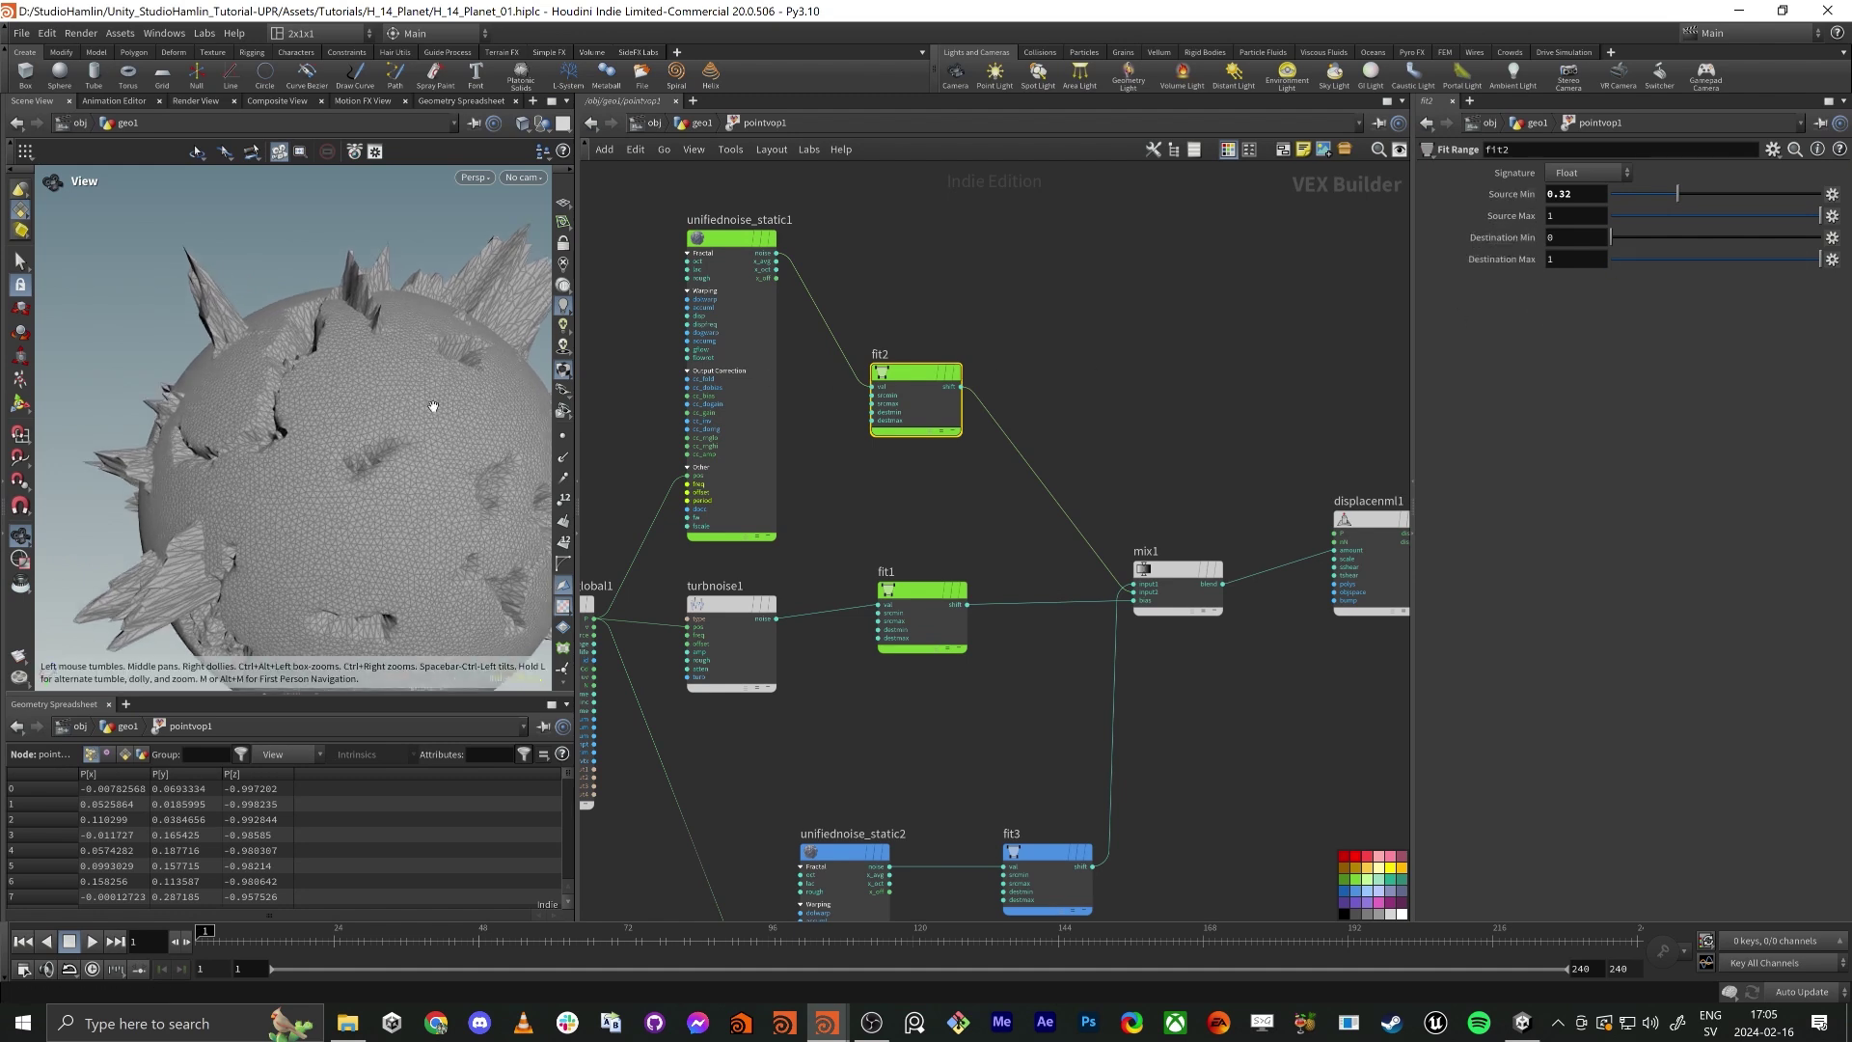
pyautogui.moveTo(1013, 656); pyautogui.dragTo(974, 636, button='middle')
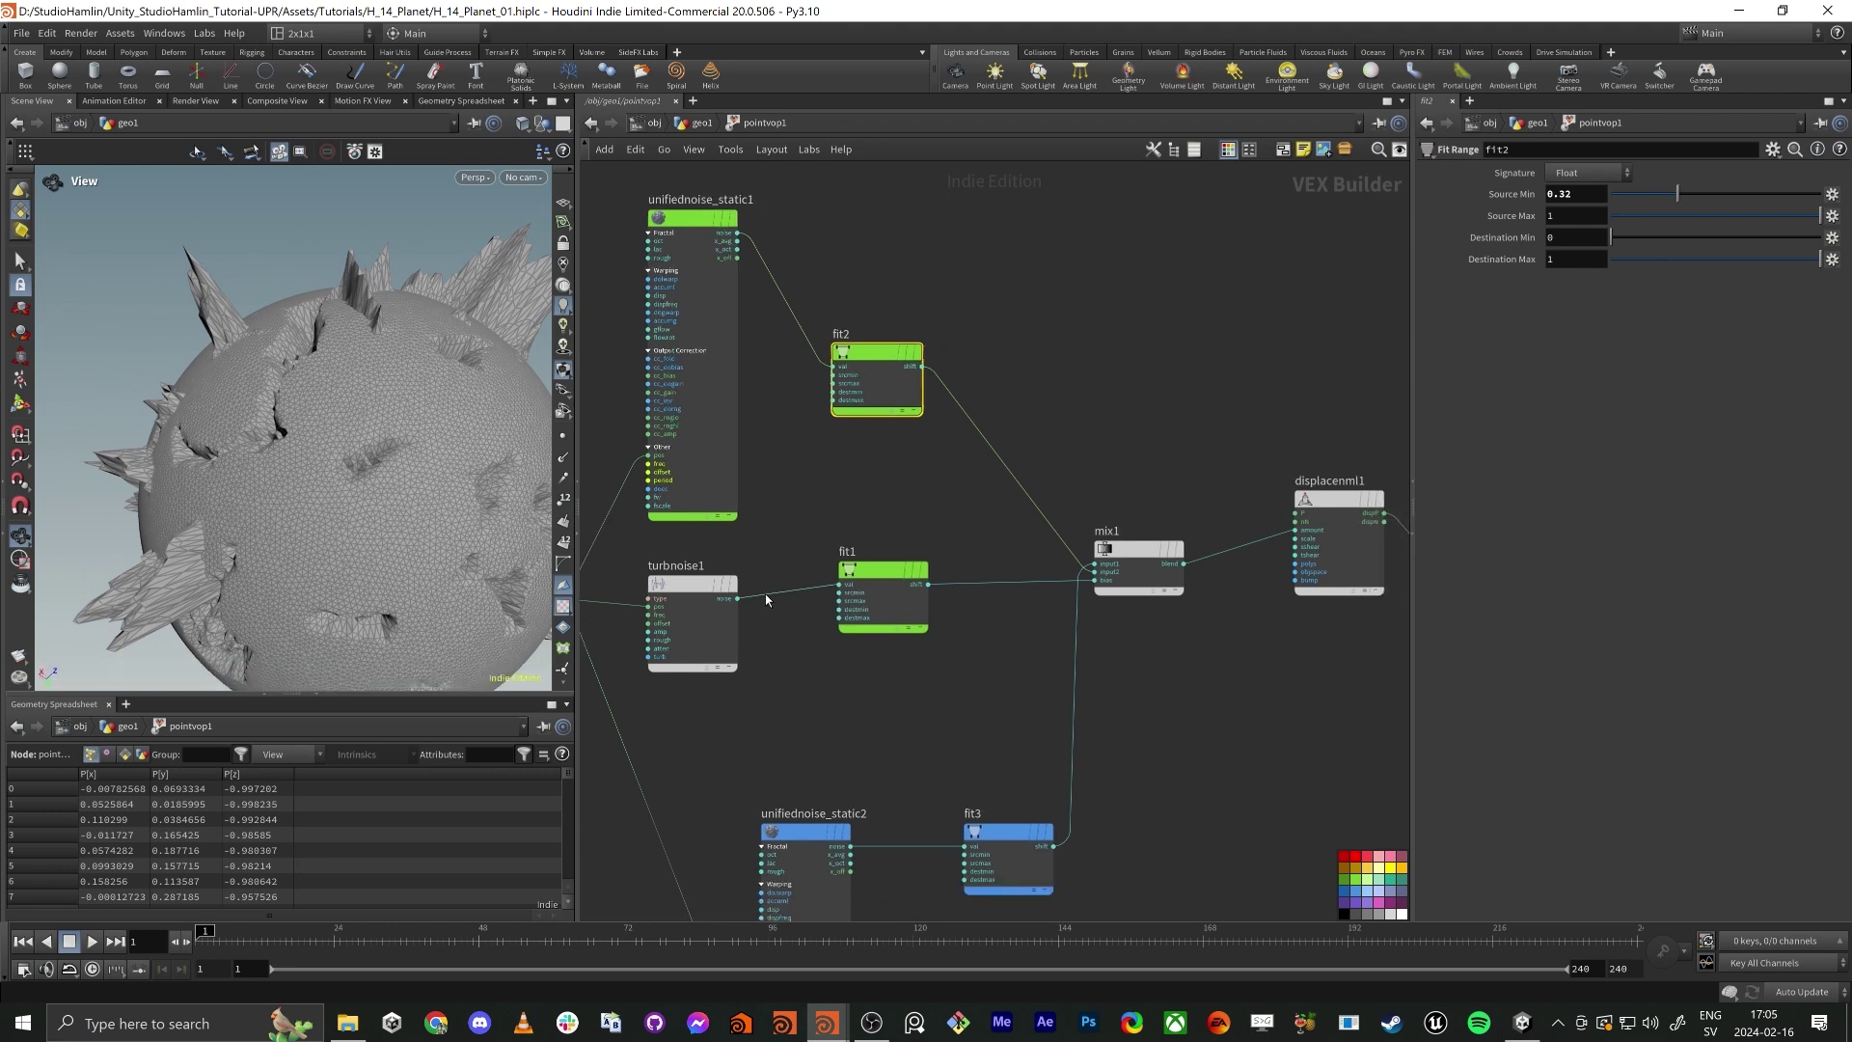
pyautogui.moveTo(923, 584); pyautogui.dragTo(769, 456)
pyautogui.scroll(-6, 1042, 559)
pyautogui.scroll(5, 769, 455)
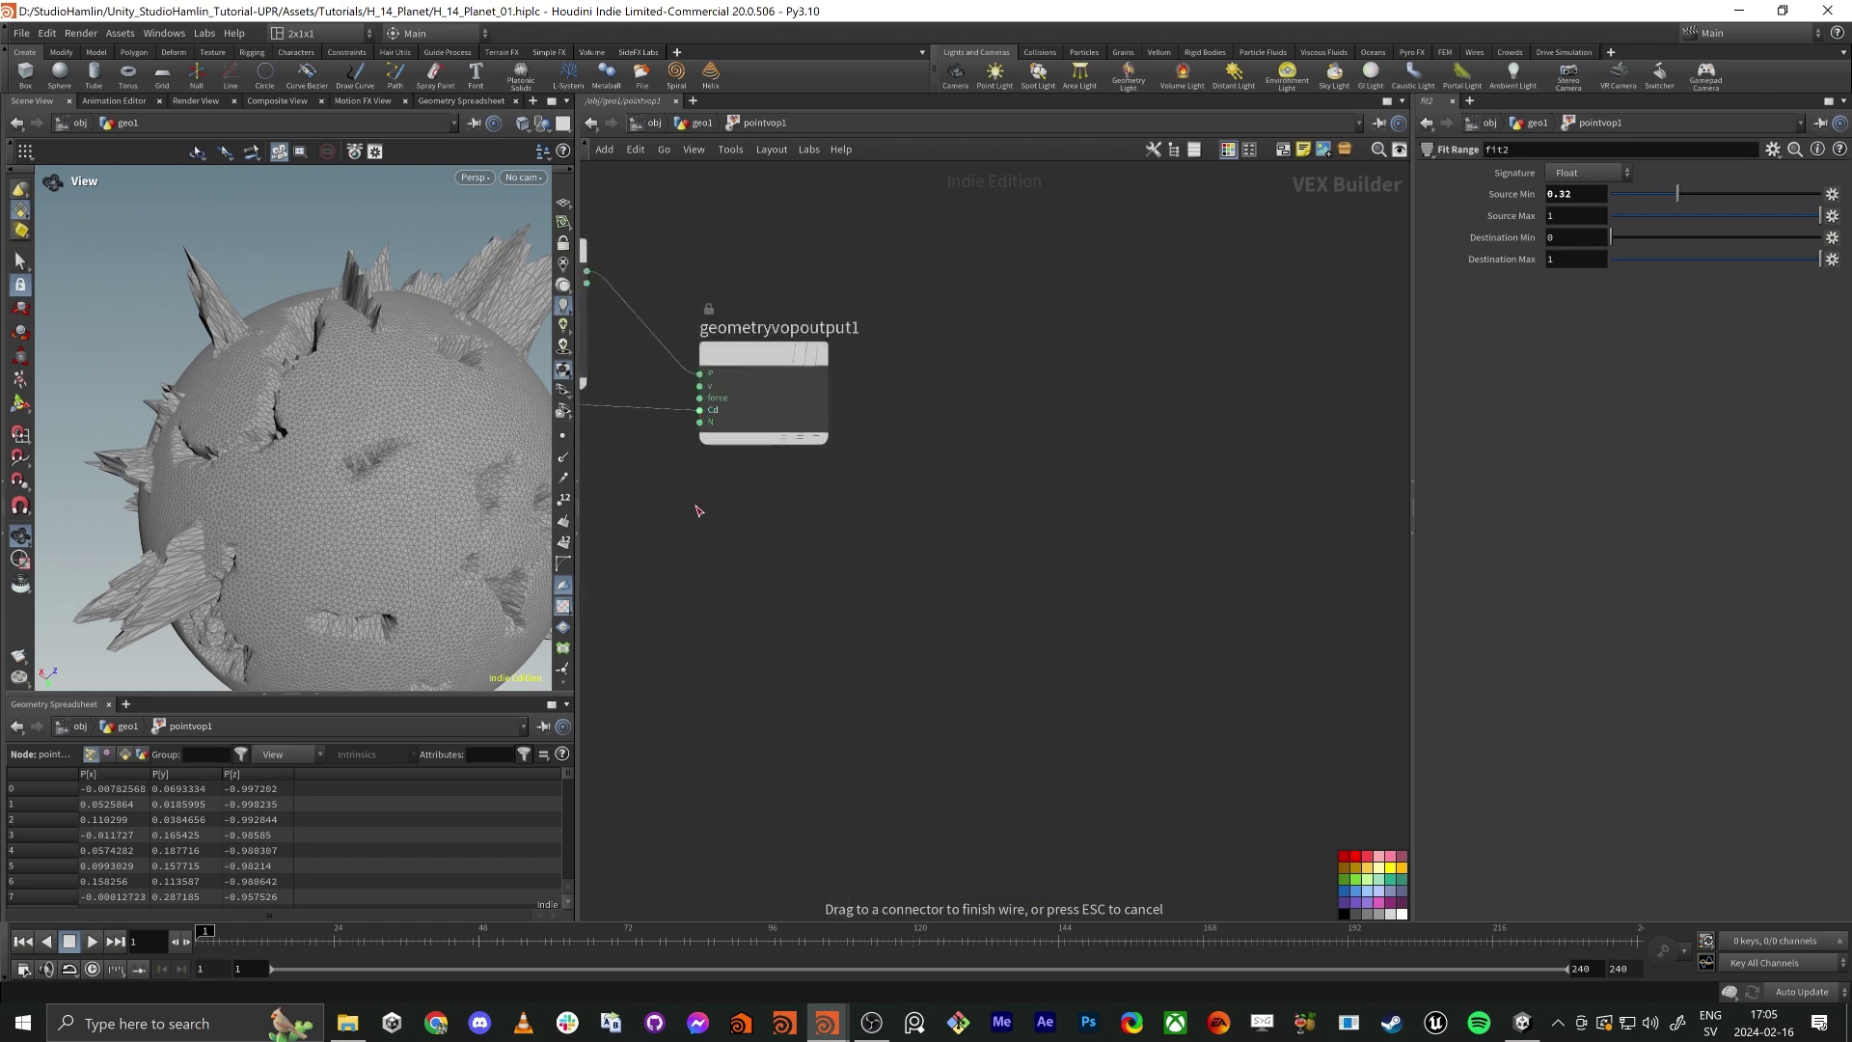
pyautogui.moveTo(724, 537); pyautogui.dragTo(924, 575, button='middle')
# Set the second Fit node's Destination Min to 0.101 and inspect the raised terrain edges.
pyautogui.moveTo(290, 302); pyautogui.dragTo(396, 429)
pyautogui.scroll(5, 528, 353)
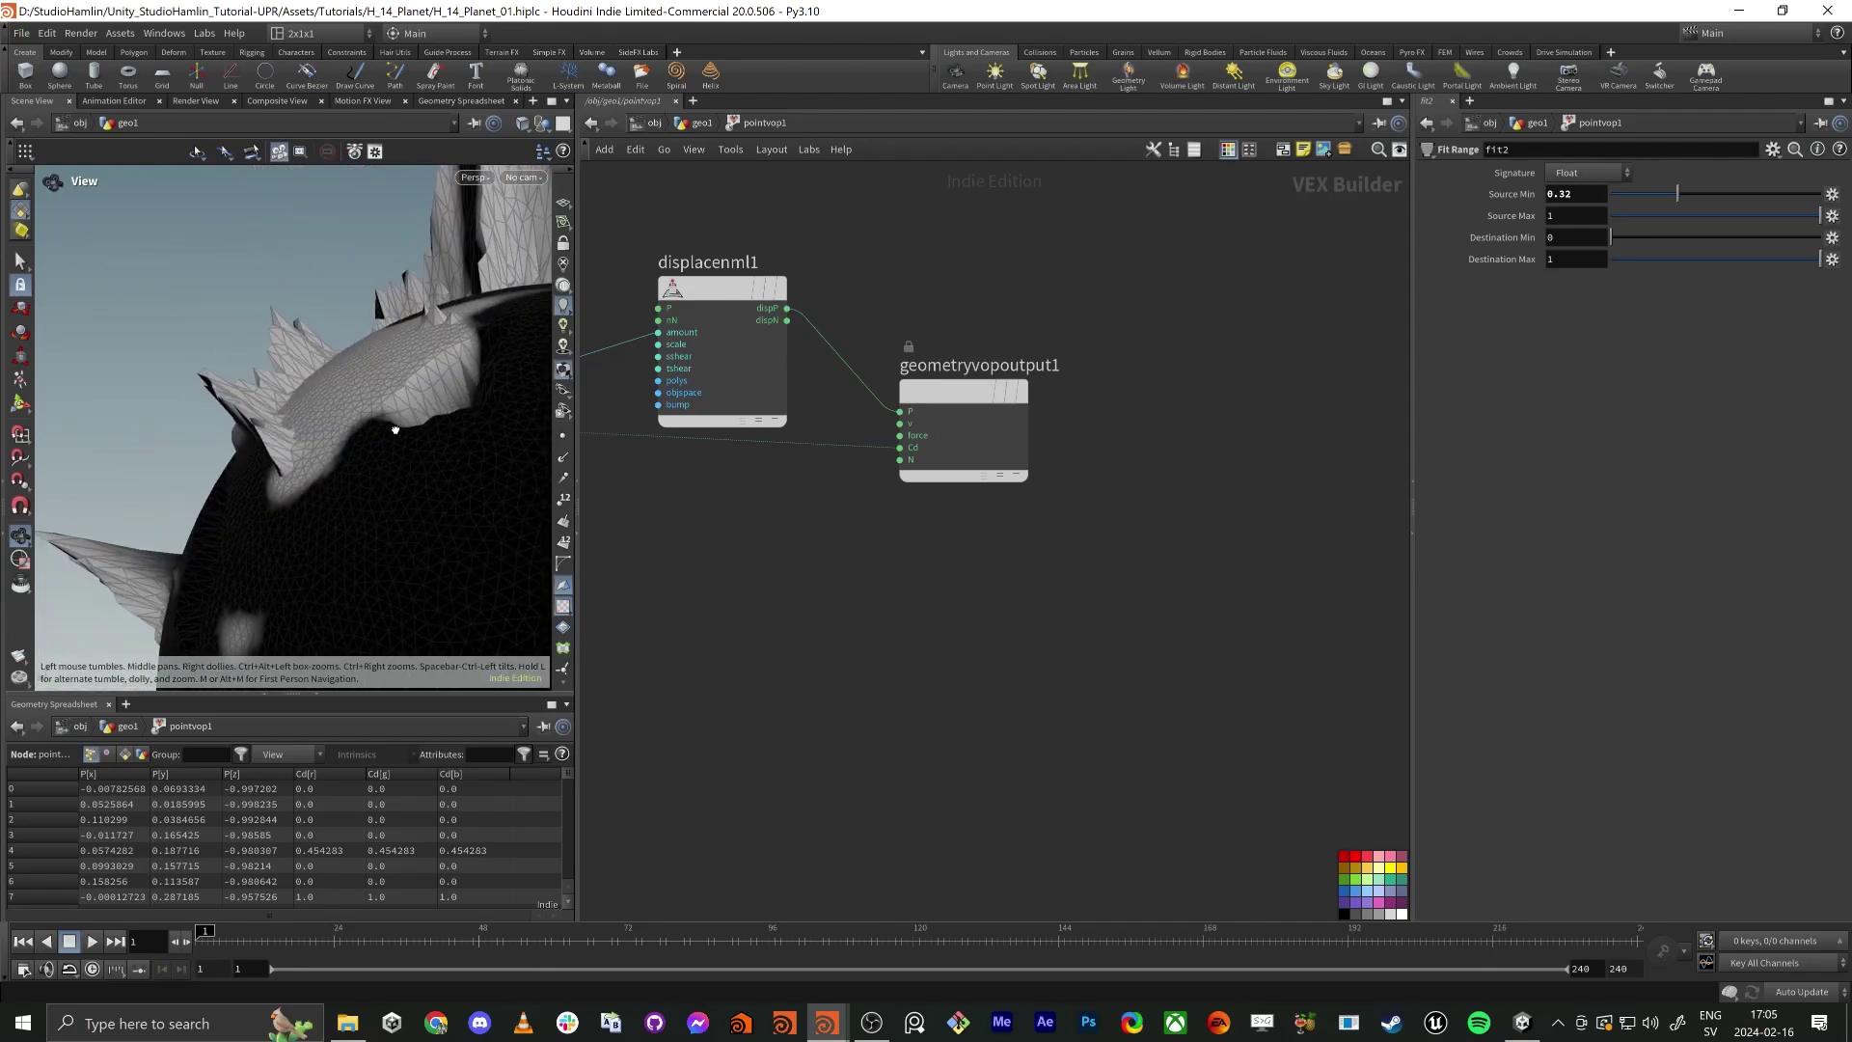
pyautogui.moveTo(749, 571); pyautogui.dragTo(1245, 763, button='middle')
pyautogui.scroll(-3, 906, 403)
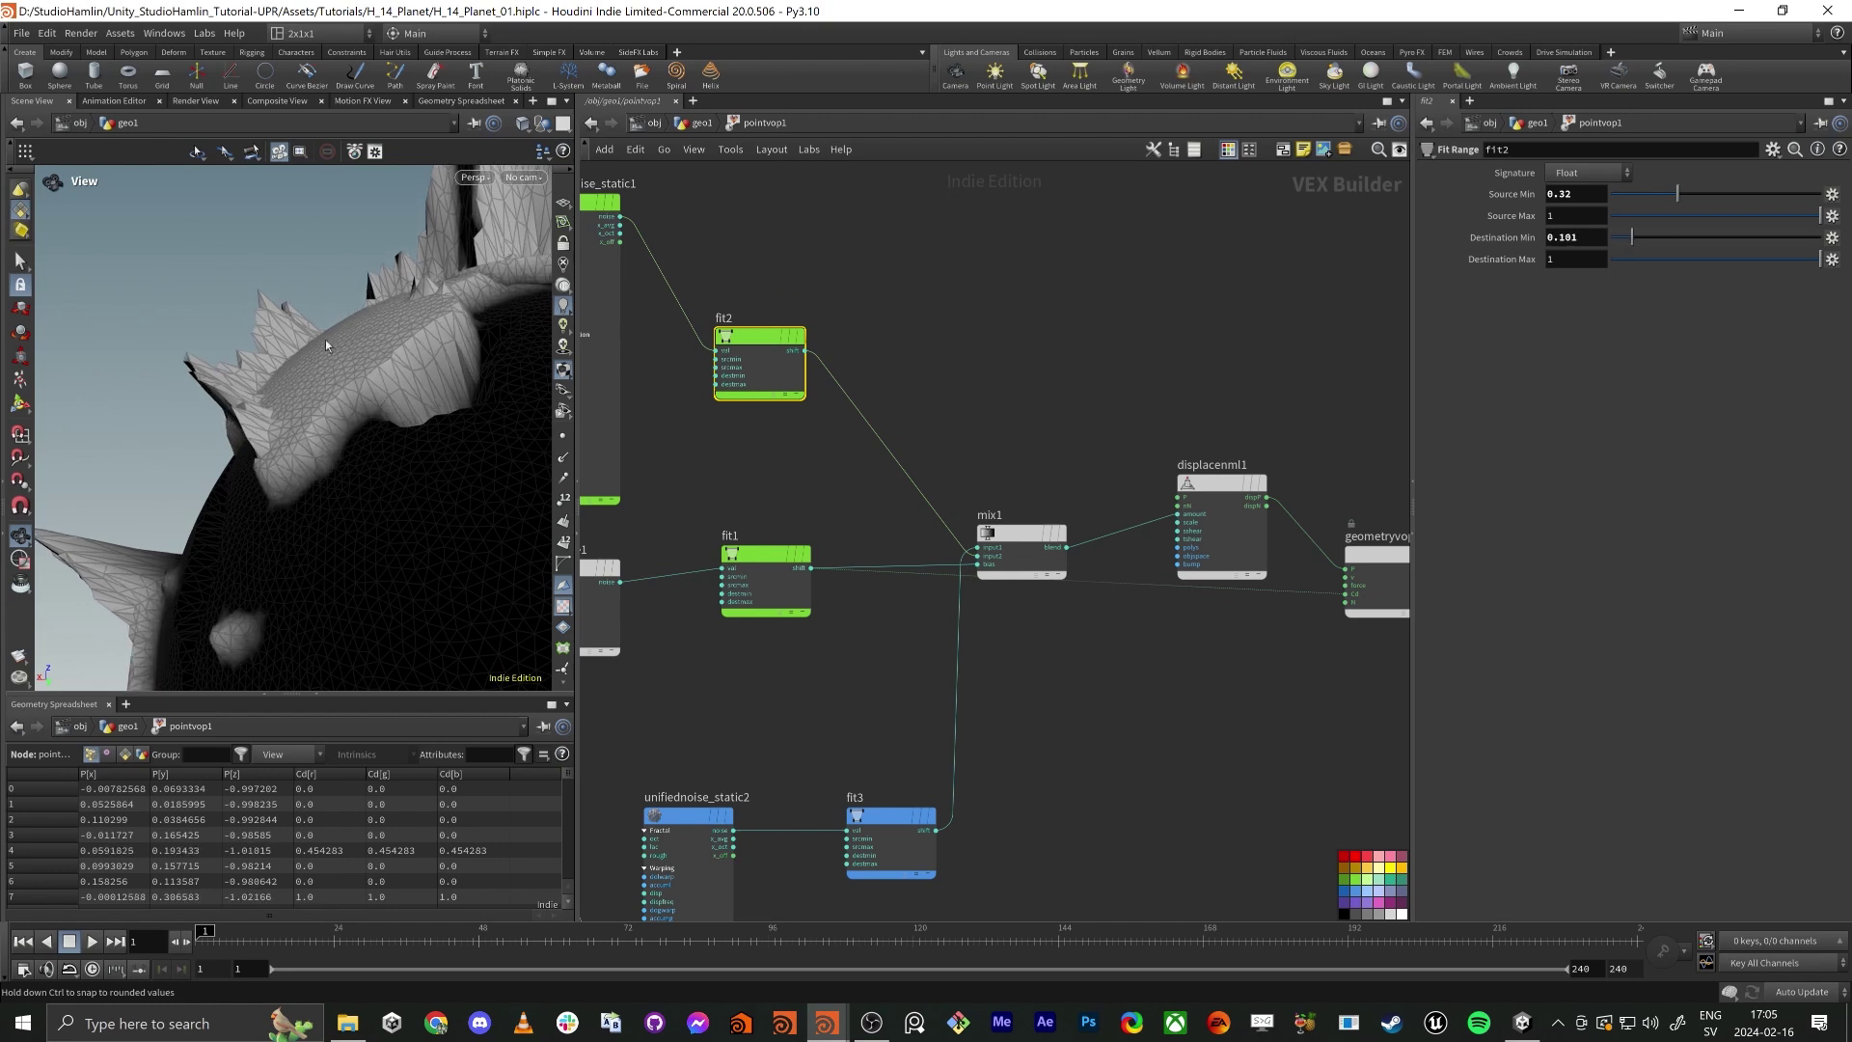
pyautogui.scroll(-5, 355, 340)
pyautogui.moveTo(385, 364); pyautogui.dragTo(353, 323)
pyautogui.scroll(5, 451, 364)
pyautogui.moveTo(940, 313); pyautogui.dragTo(1042, 310, button='middle')
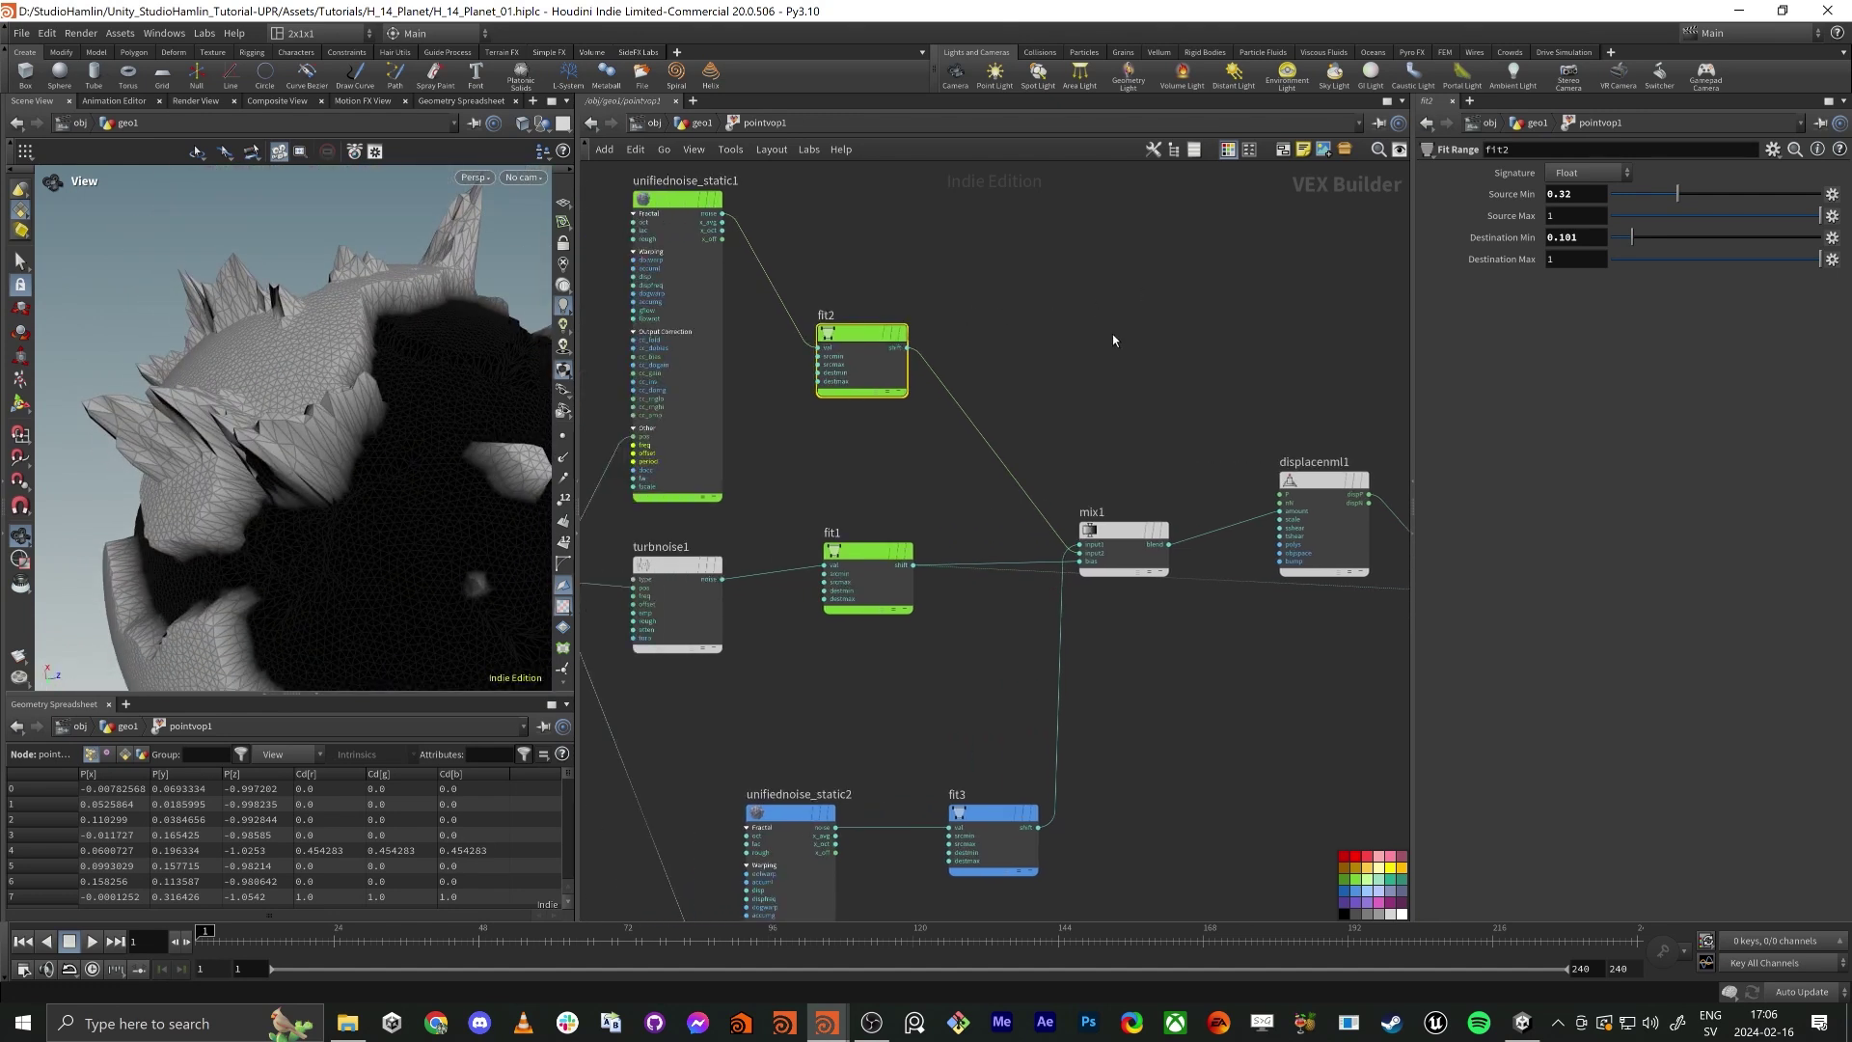
pyautogui.moveTo(1067, 372); pyautogui.dragTo(1095, 263, button='middle')
pyautogui.scroll(-2, 1095, 263)
pyautogui.moveTo(373, 359); pyautogui.dragTo(419, 386)
# Delete the connection from the first Fit node to the geometry output node's Cd input.
pyautogui.moveTo(1251, 540); pyautogui.dragTo(992, 566, button='middle')
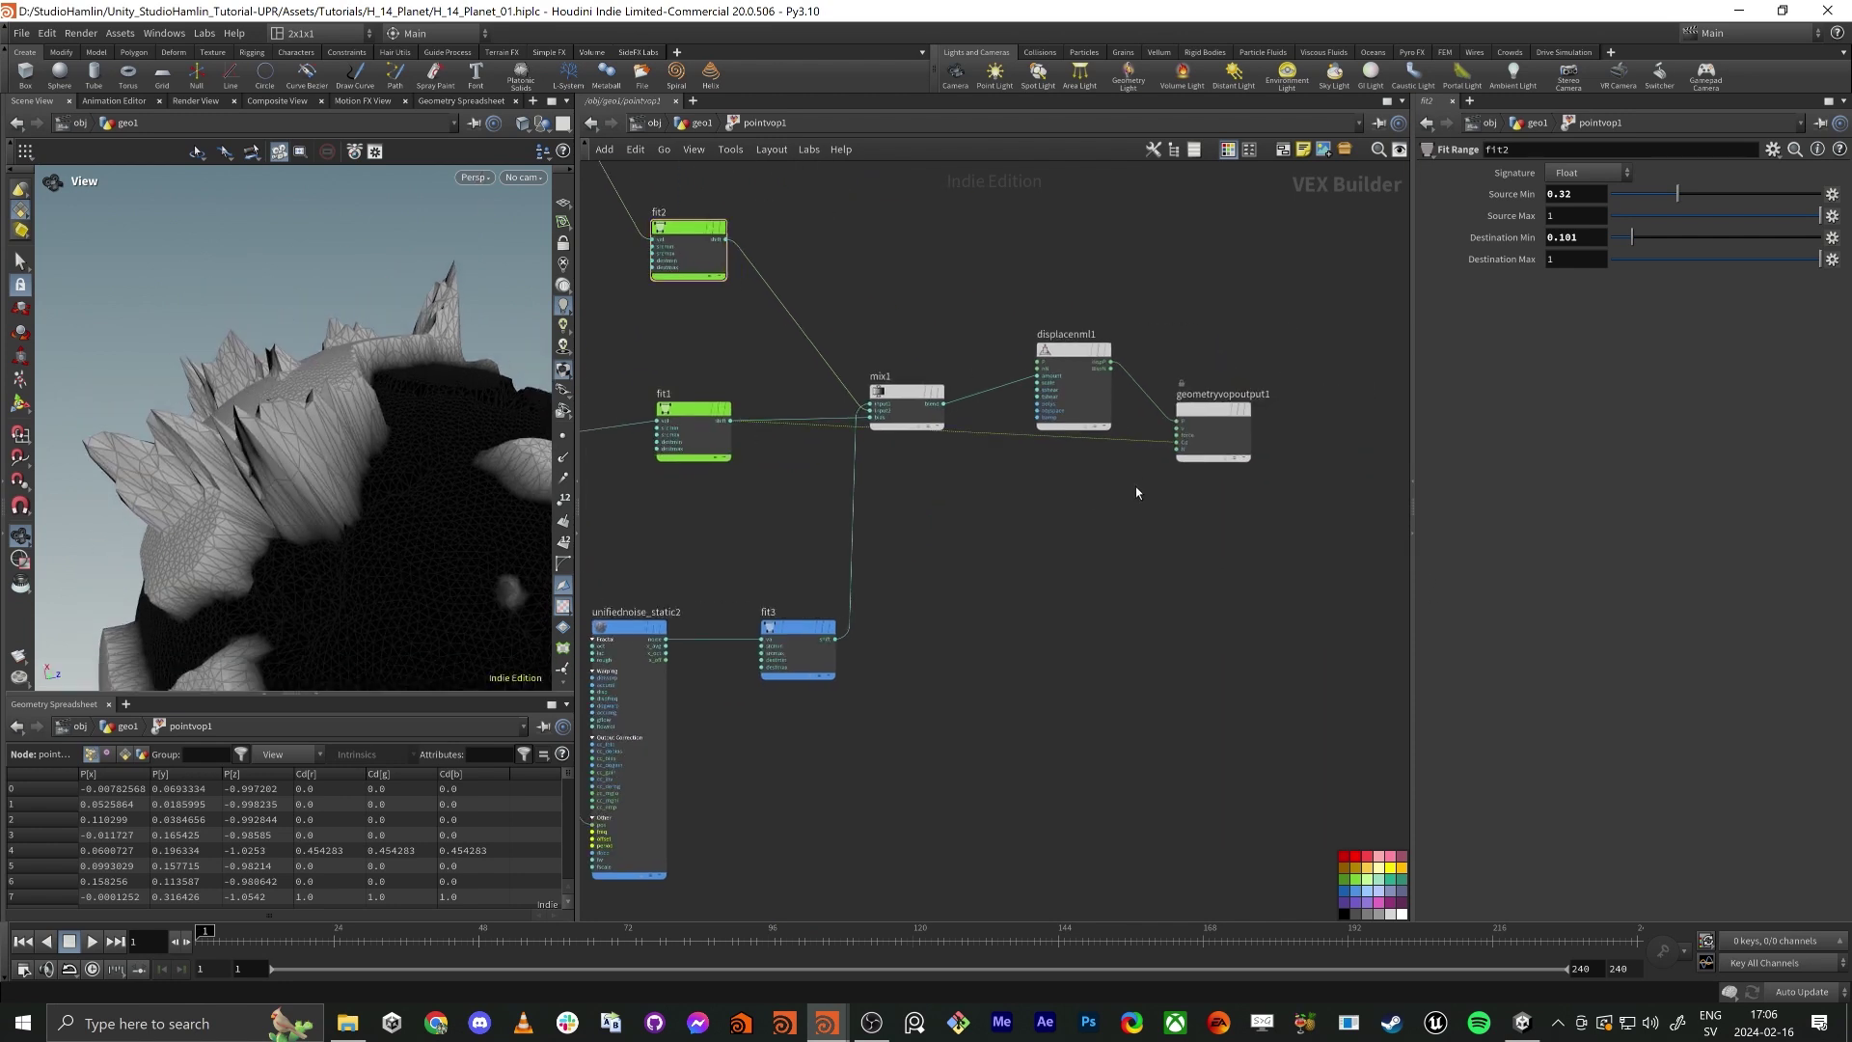
pyautogui.press('Delete')
pyautogui.moveTo(389, 414); pyautogui.dragTo(285, 338)
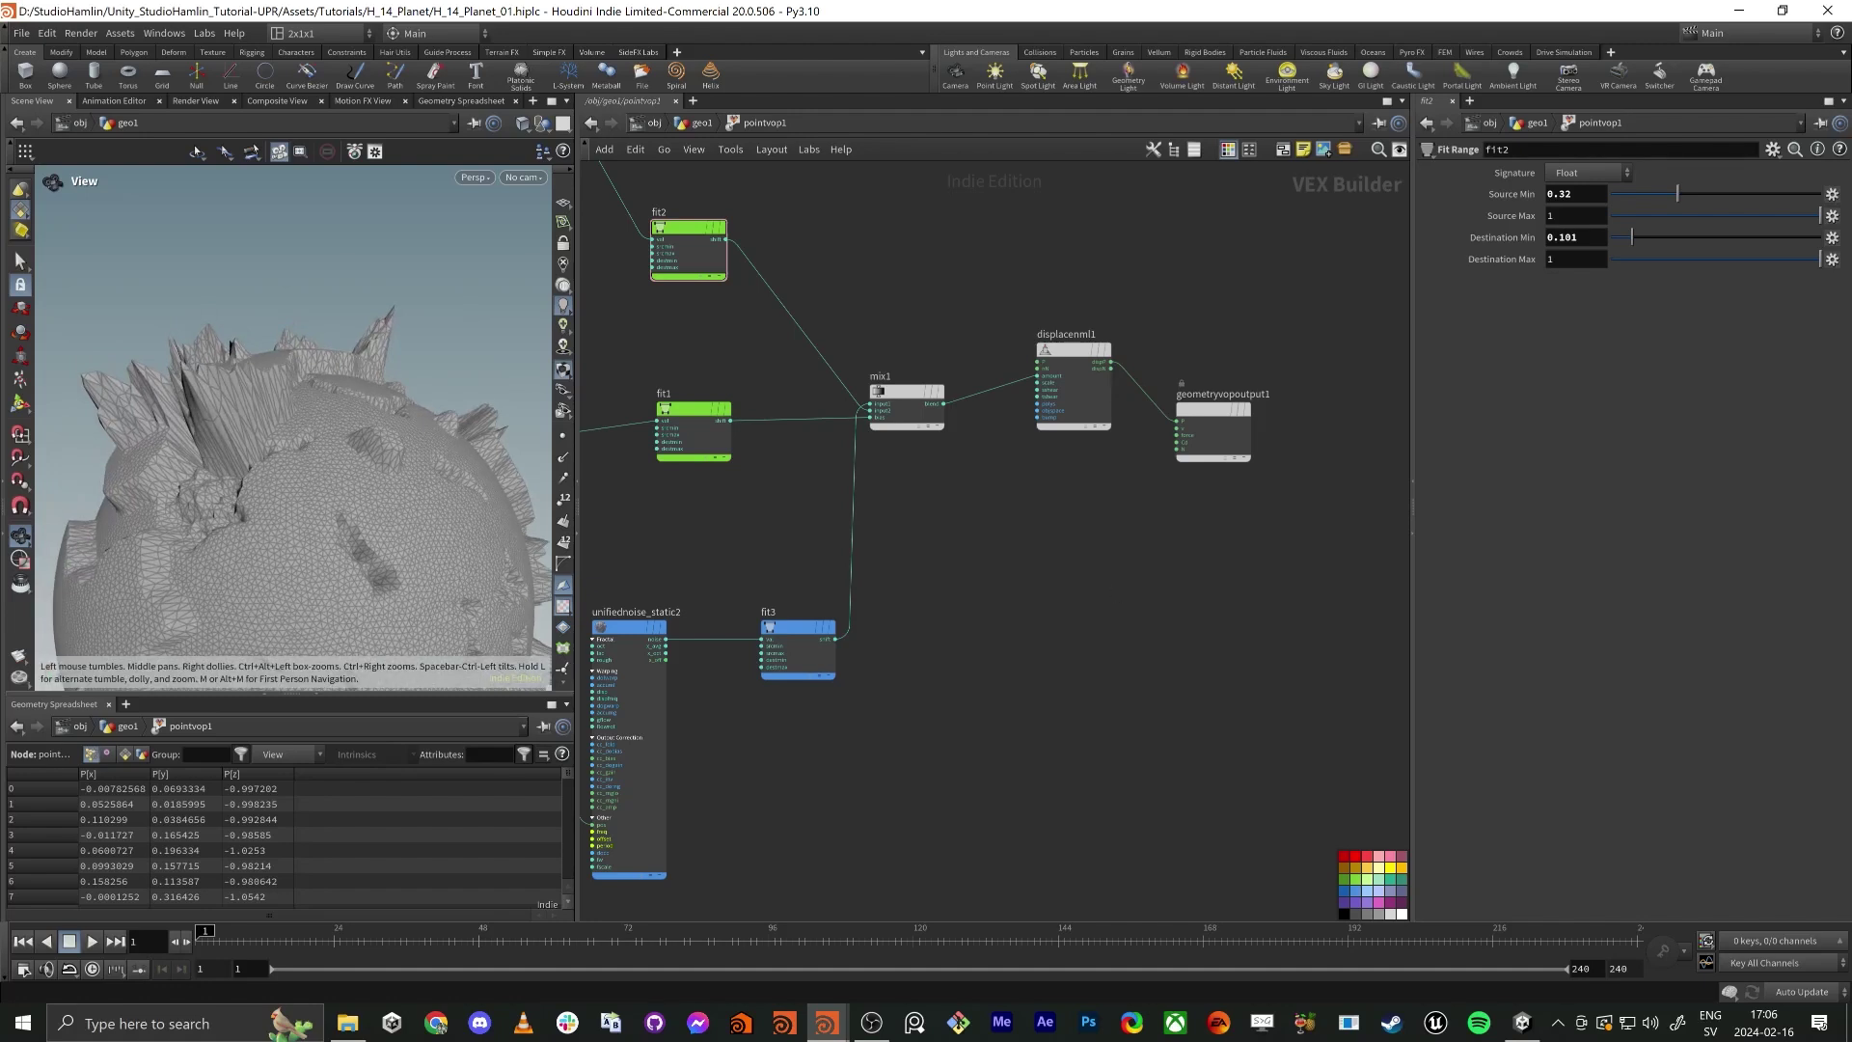
pyautogui.moveTo(982, 562); pyautogui.dragTo(1250, 504, button='middle')
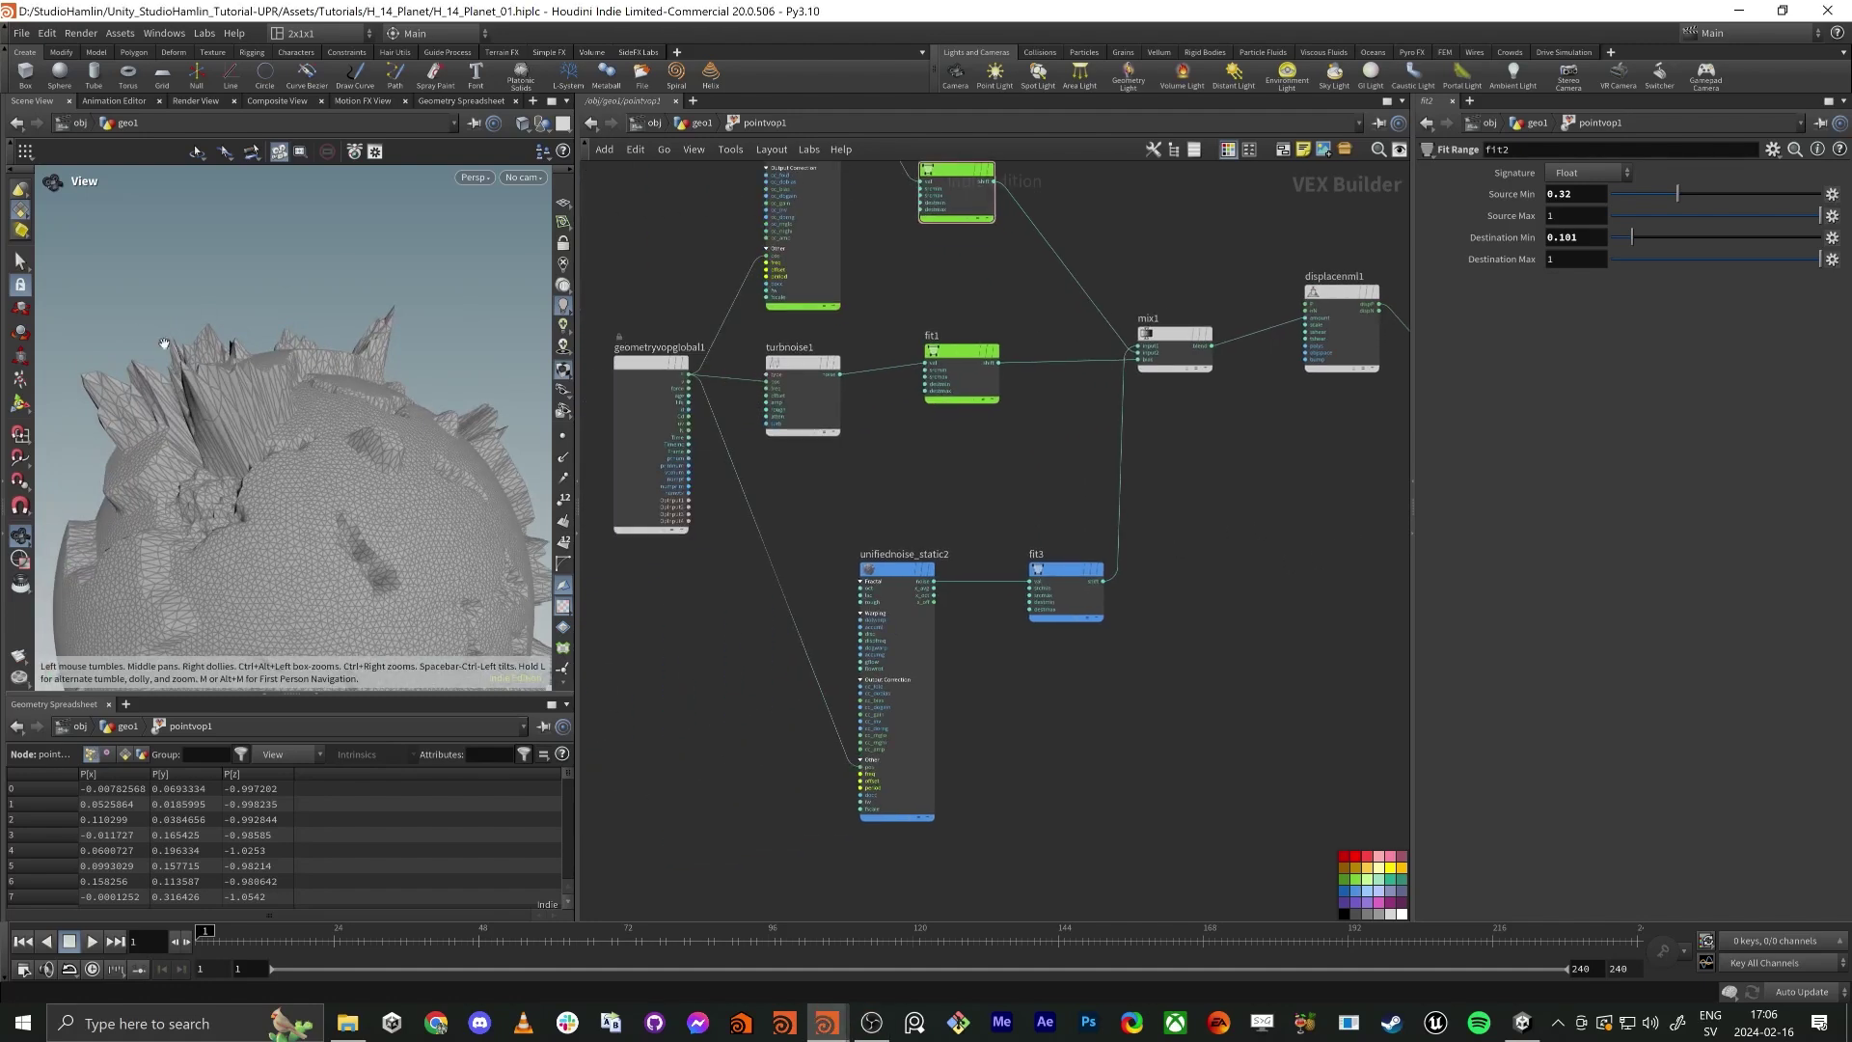
pyautogui.moveTo(164, 344); pyautogui.dragTo(142, 350)
pyautogui.moveTo(923, 436); pyautogui.dragTo(949, 533, button='middle')
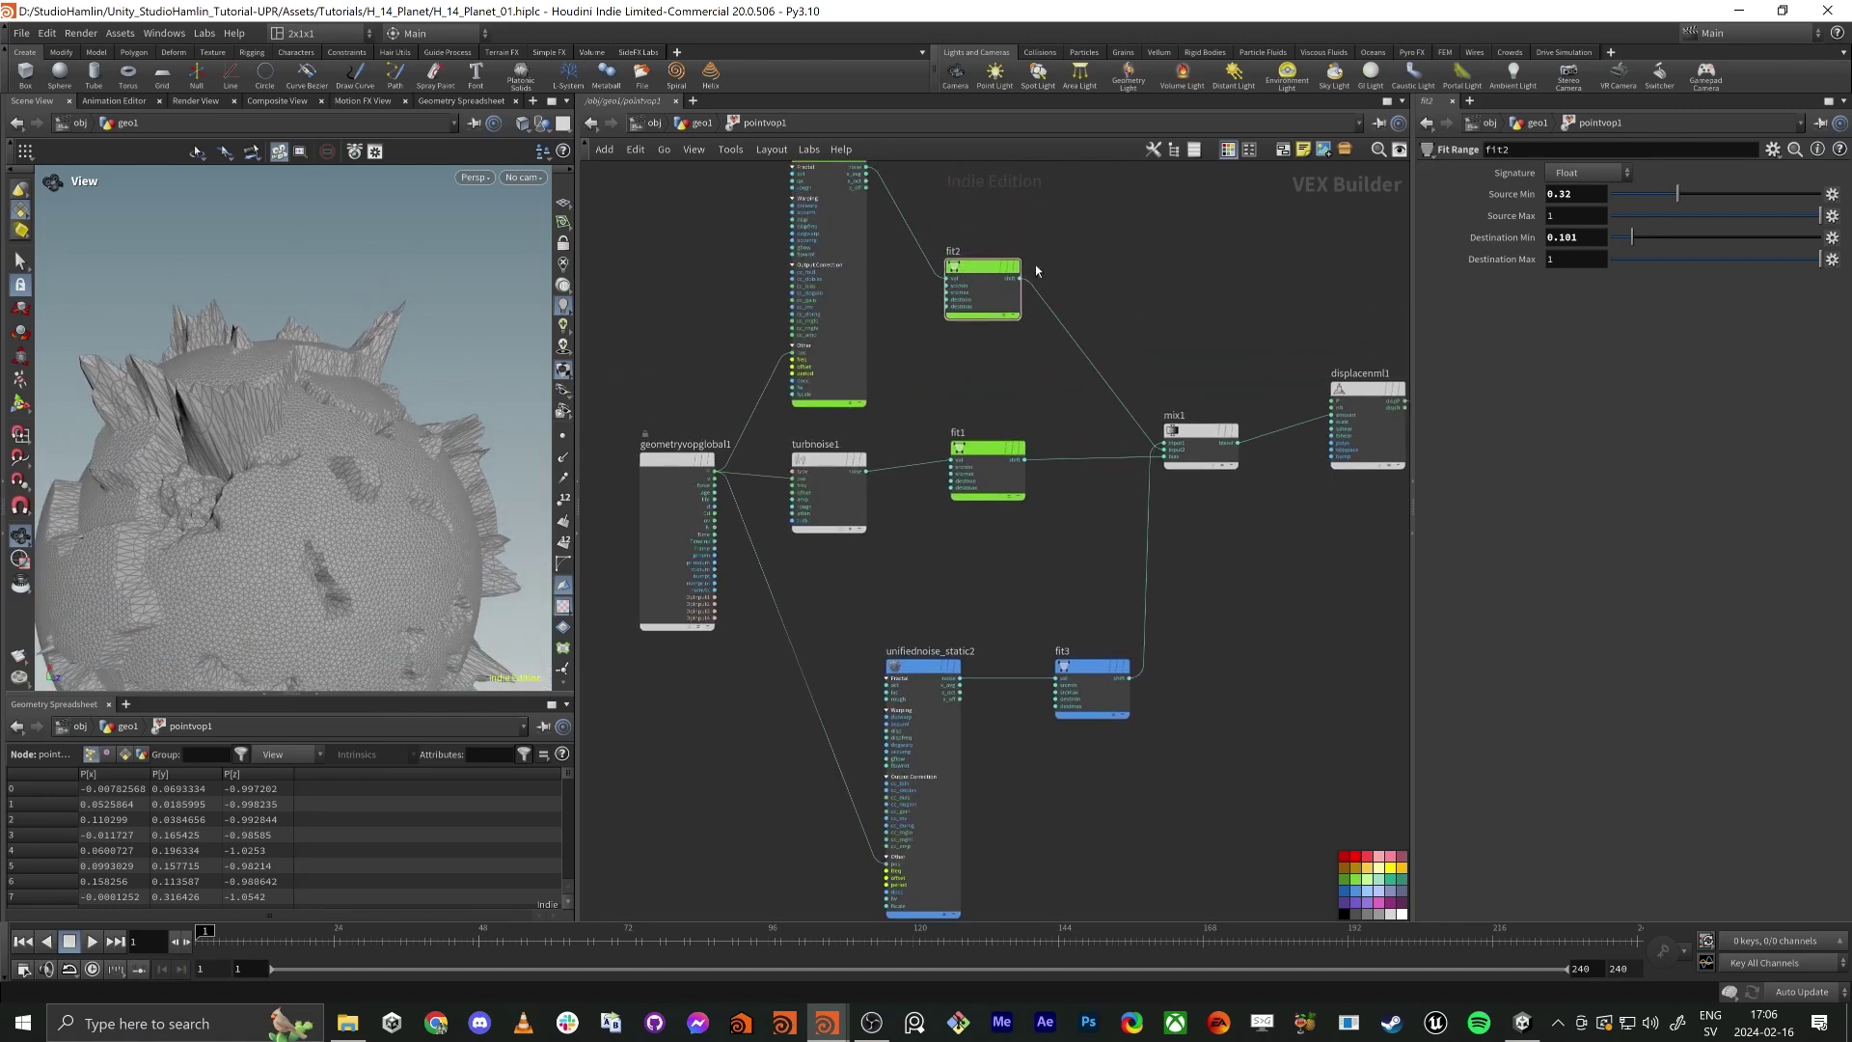
# Set the second Fit node's Destination Min to 0.046, checking the mountains up close.
pyautogui.moveTo(974, 361); pyautogui.dragTo(962, 467, button='middle')
pyautogui.scroll(2, 931, 472)
pyautogui.moveTo(892, 470); pyautogui.dragTo(1030, 301)
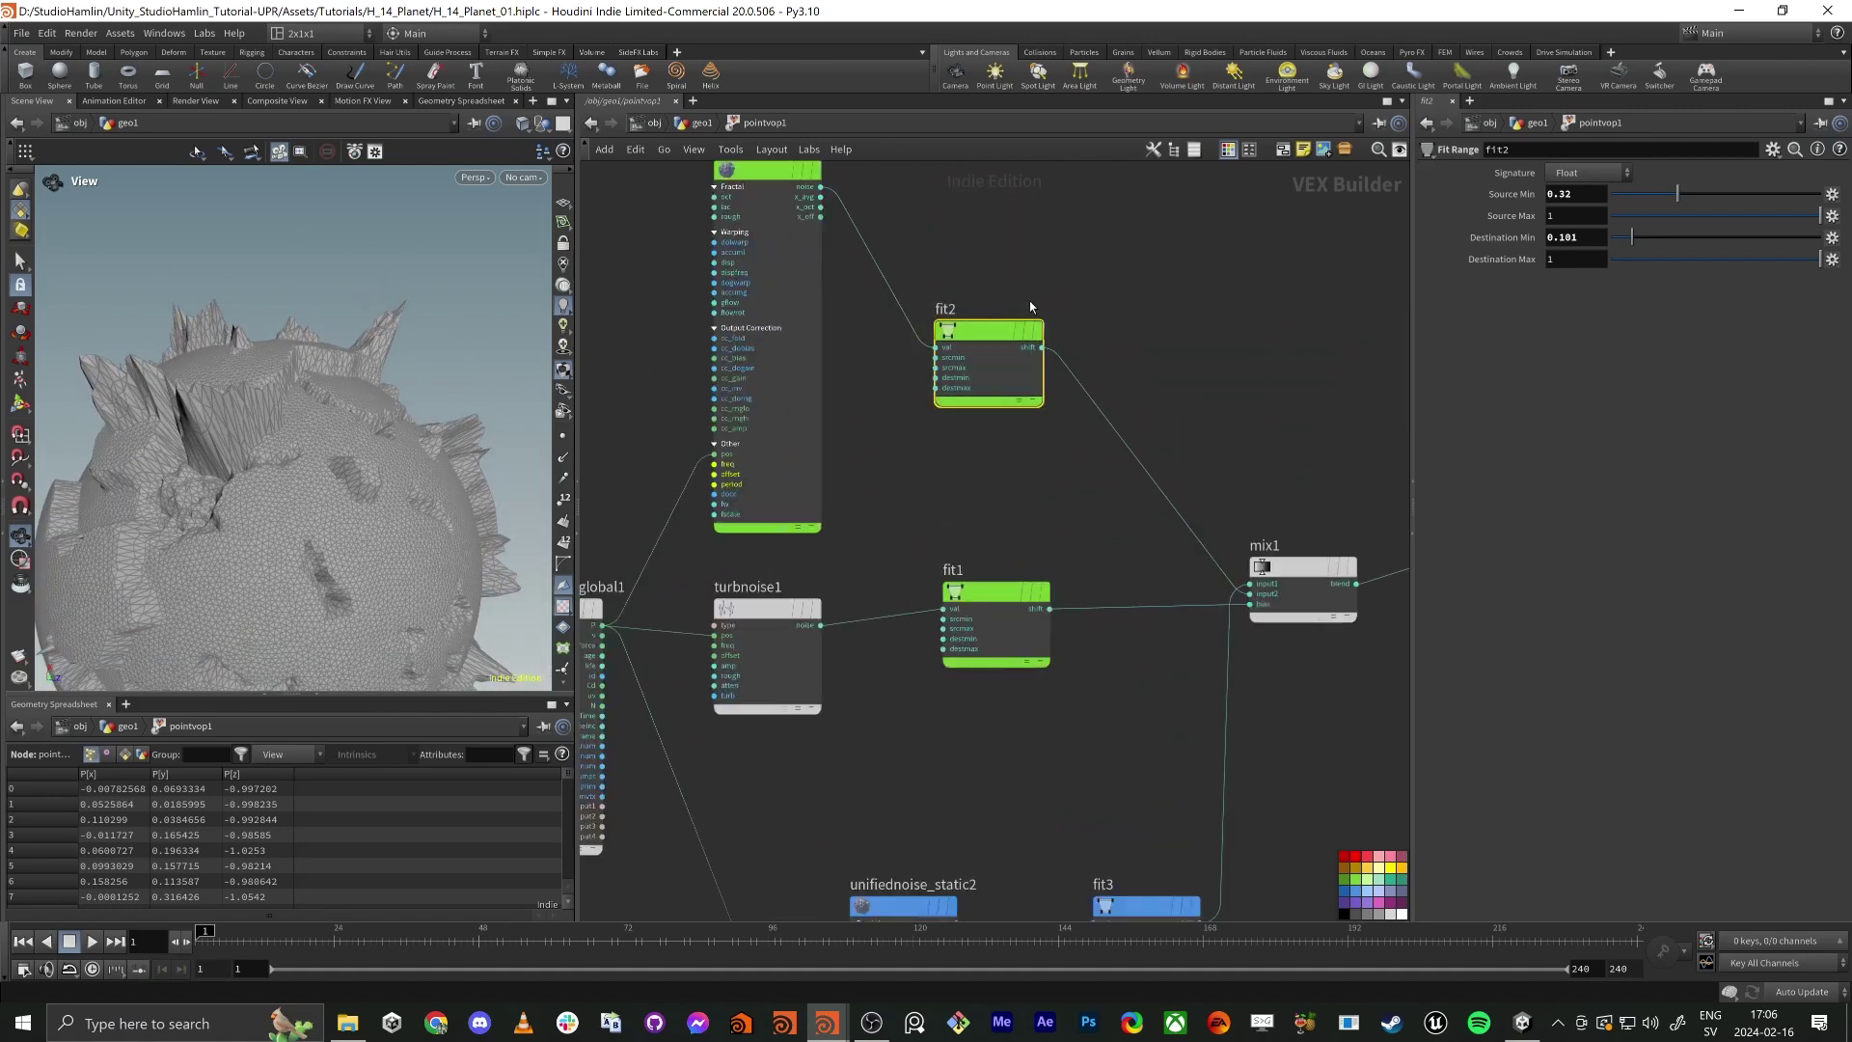
pyautogui.moveTo(179, 455); pyautogui.dragTo(153, 424)
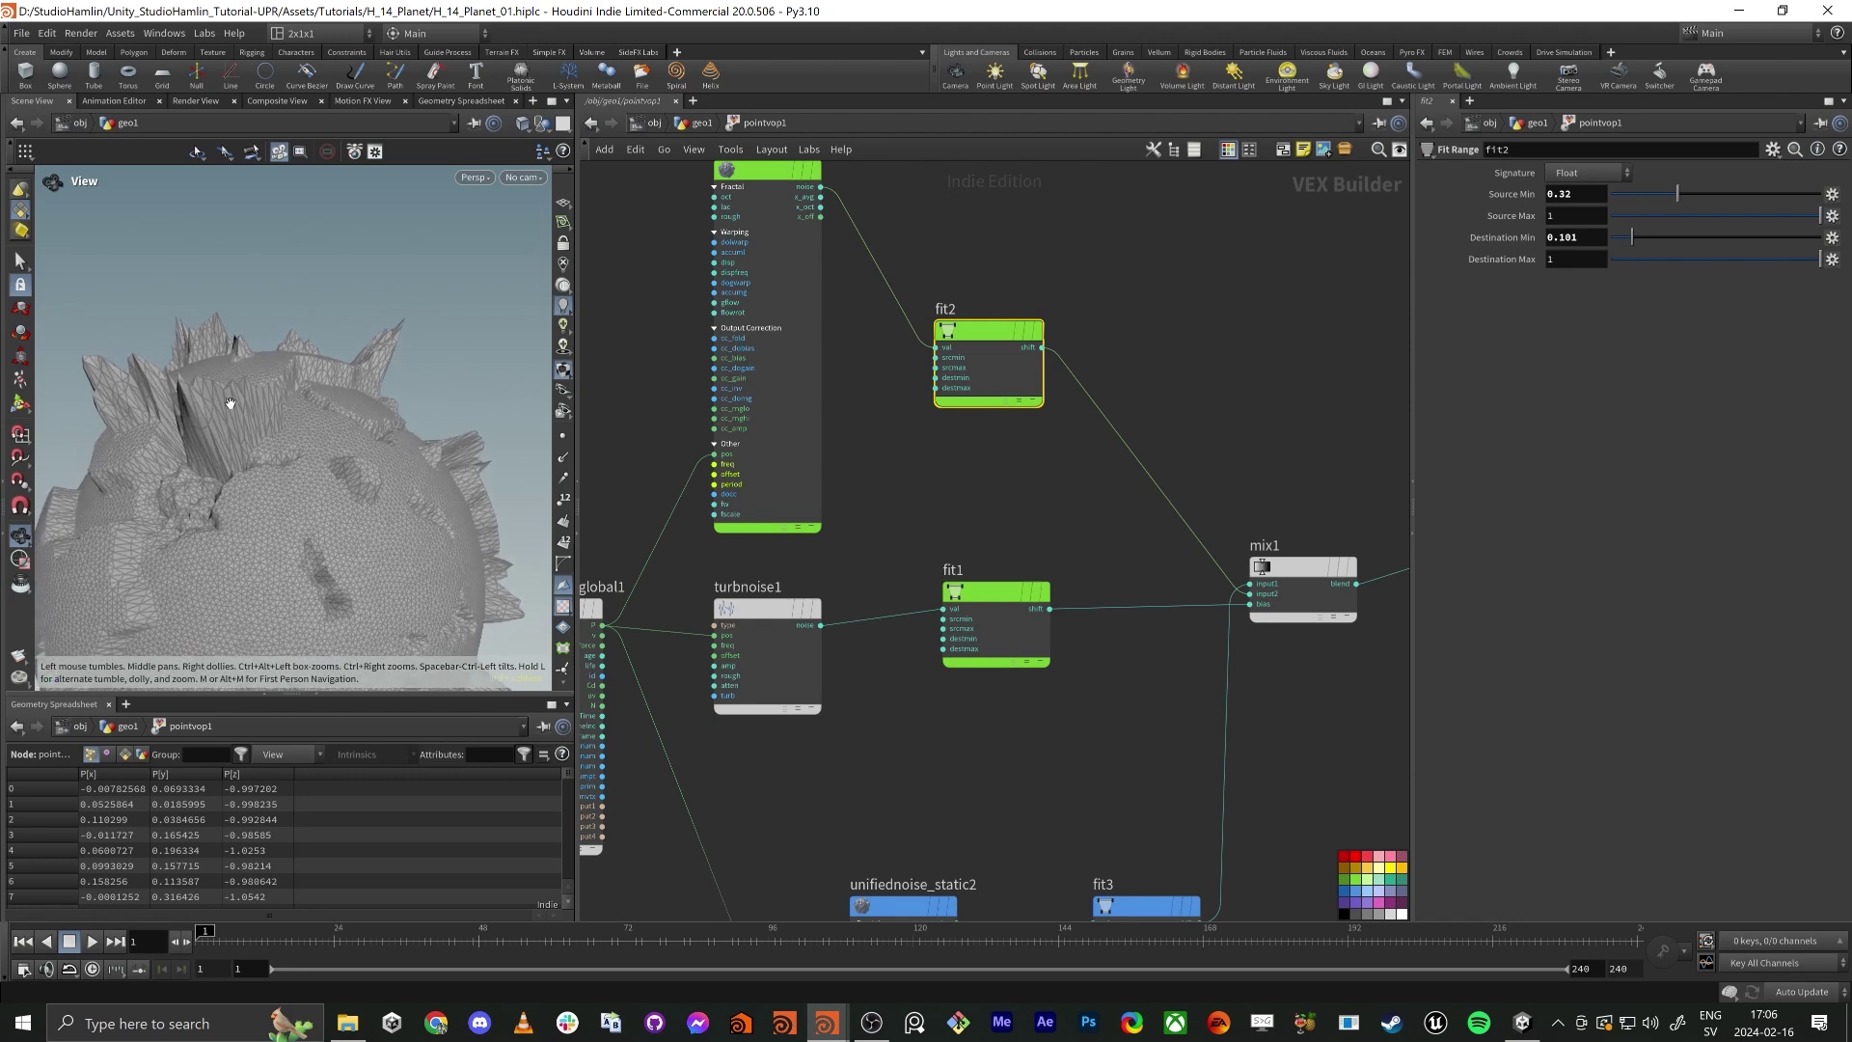
pyautogui.moveTo(228, 401); pyautogui.dragTo(279, 391, button='right')
pyautogui.moveTo(155, 390); pyautogui.dragTo(373, 440)
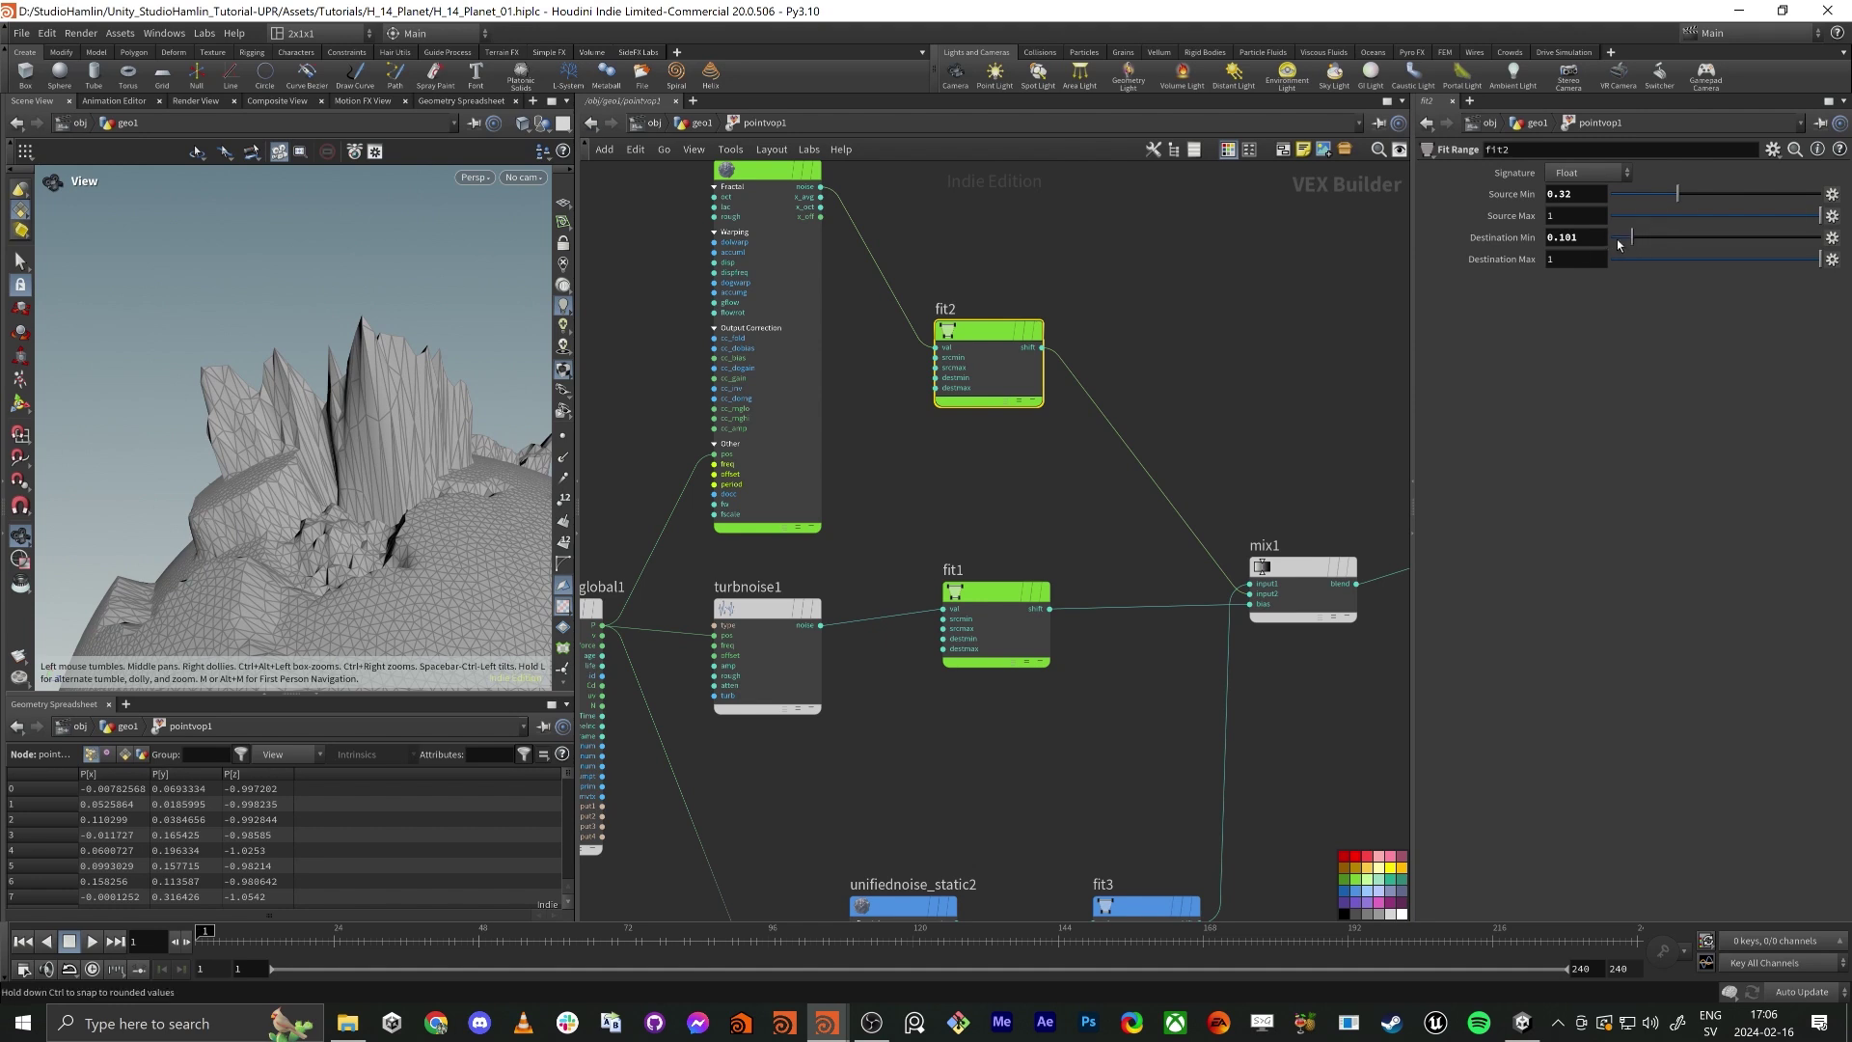
pyautogui.moveTo(1625, 243); pyautogui.dragTo(1624, 243)
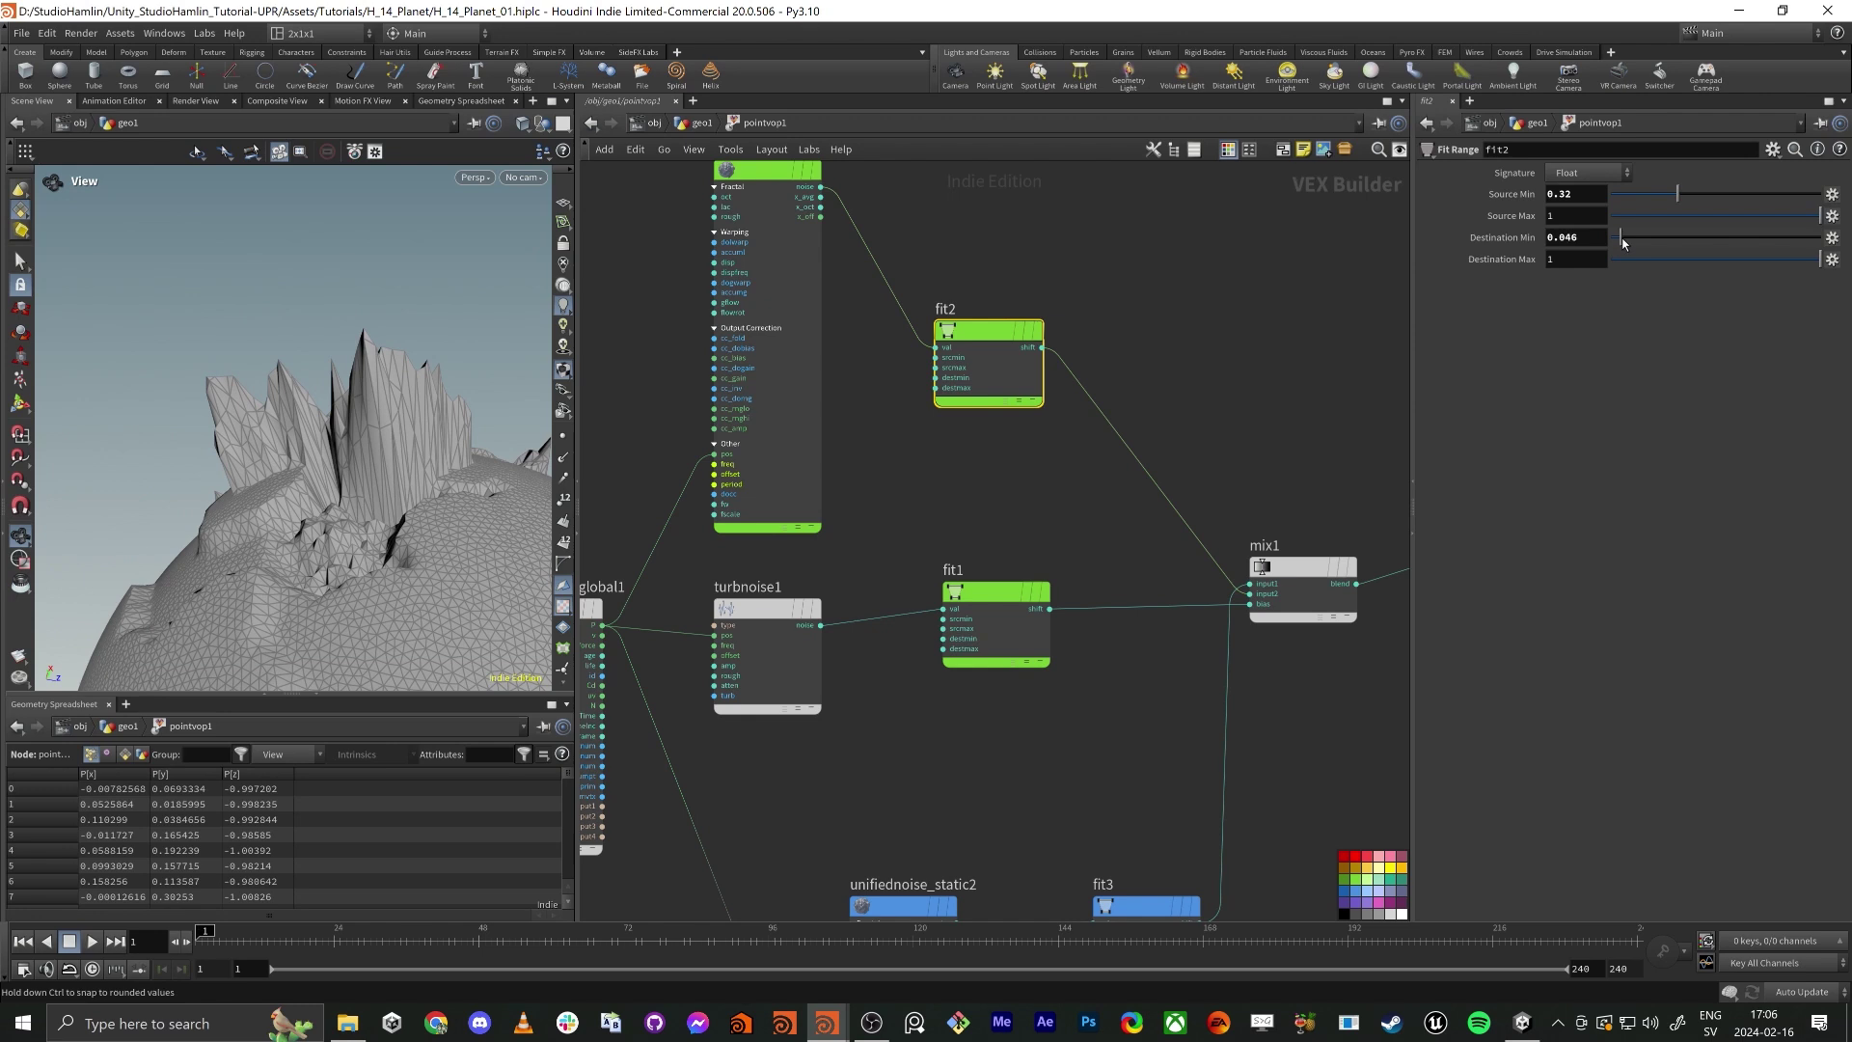
# Set the second Fit node's Destination Max to 0.607 and review the mountain height across the planet.
pyautogui.moveTo(298, 375); pyautogui.dragTo(347, 280)
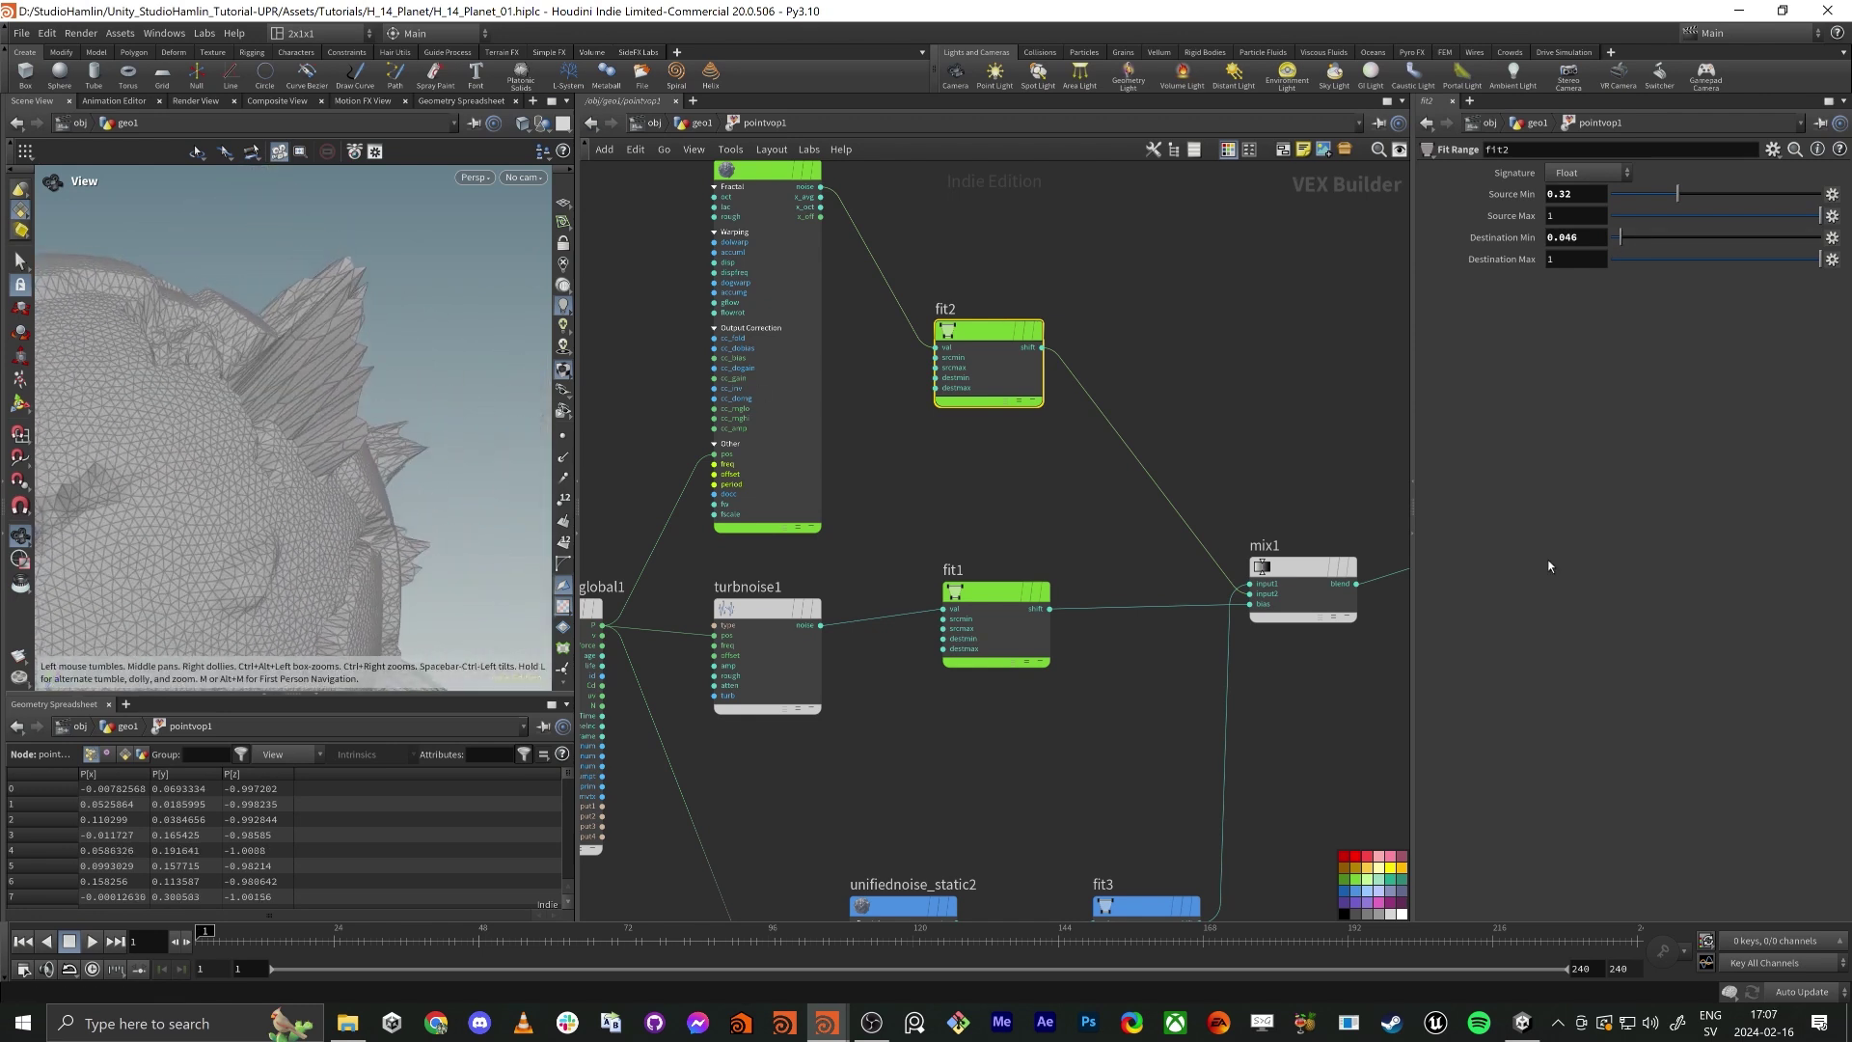
pyautogui.moveTo(1760, 263); pyautogui.dragTo(1742, 263)
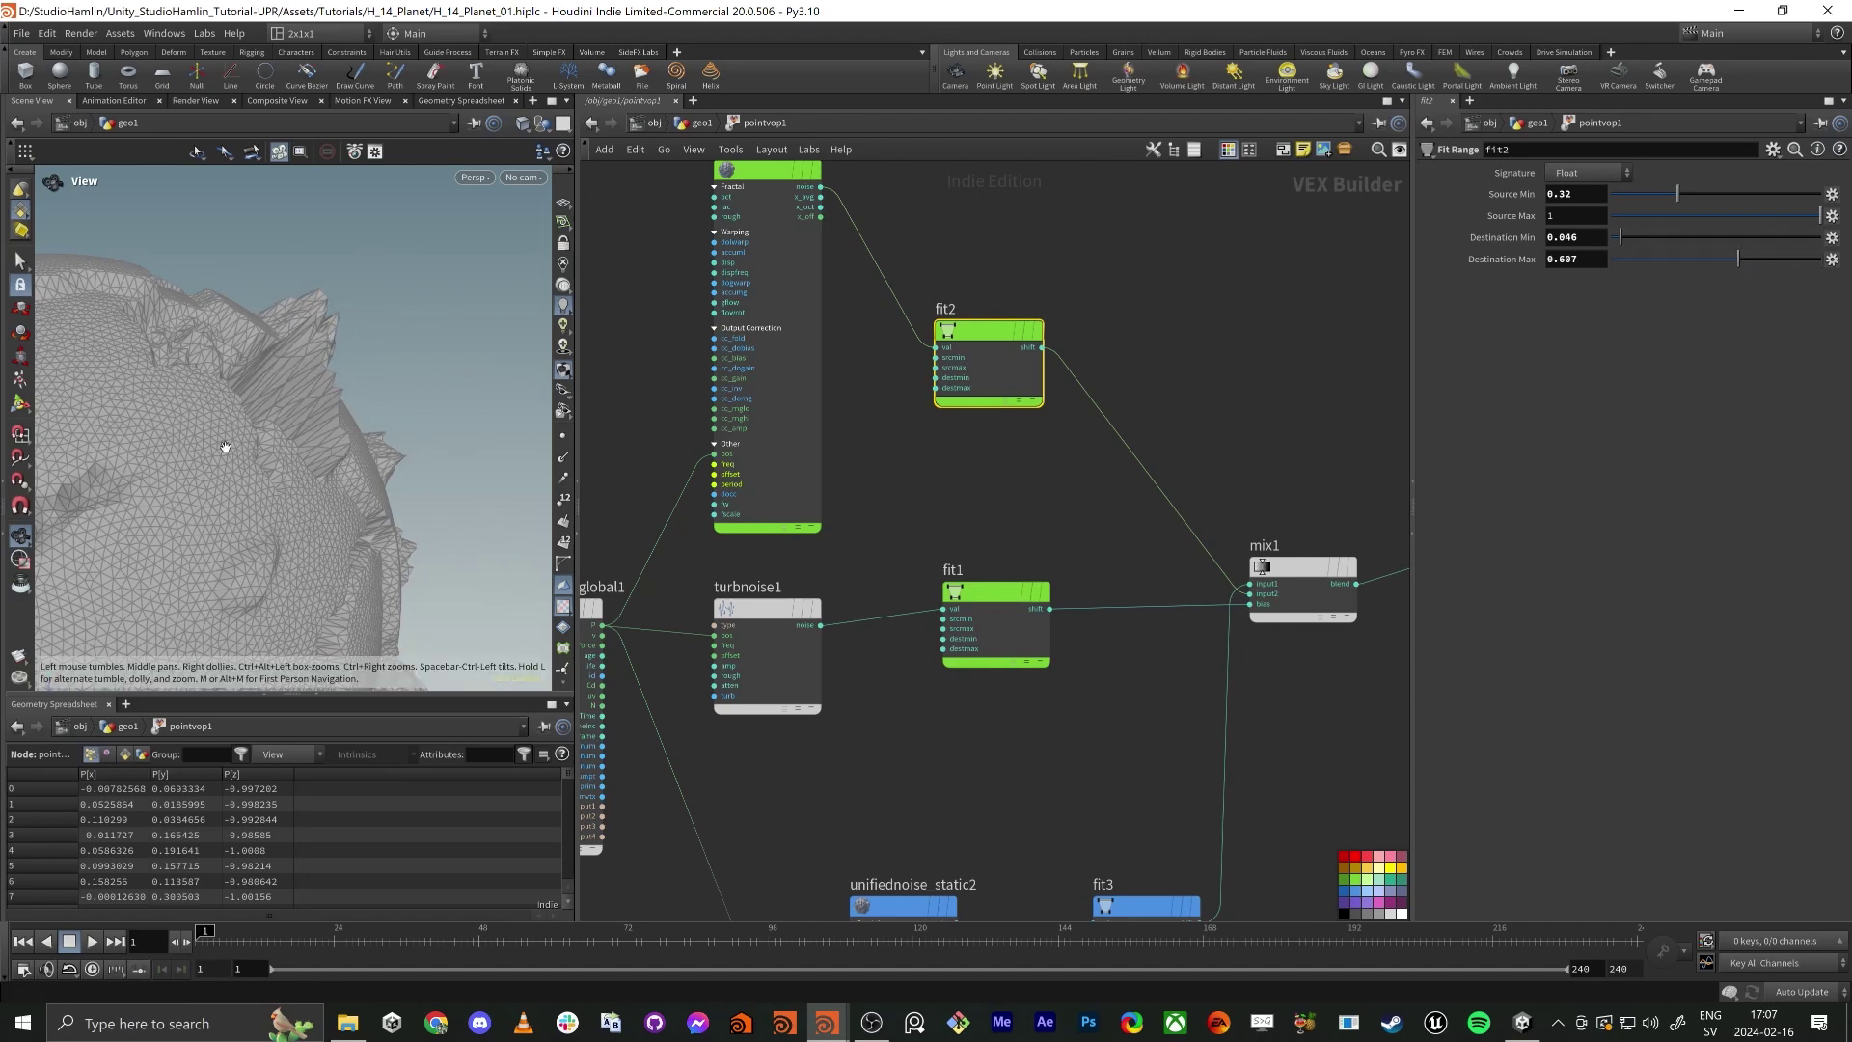
pyautogui.moveTo(223, 447); pyautogui.dragTo(322, 367)
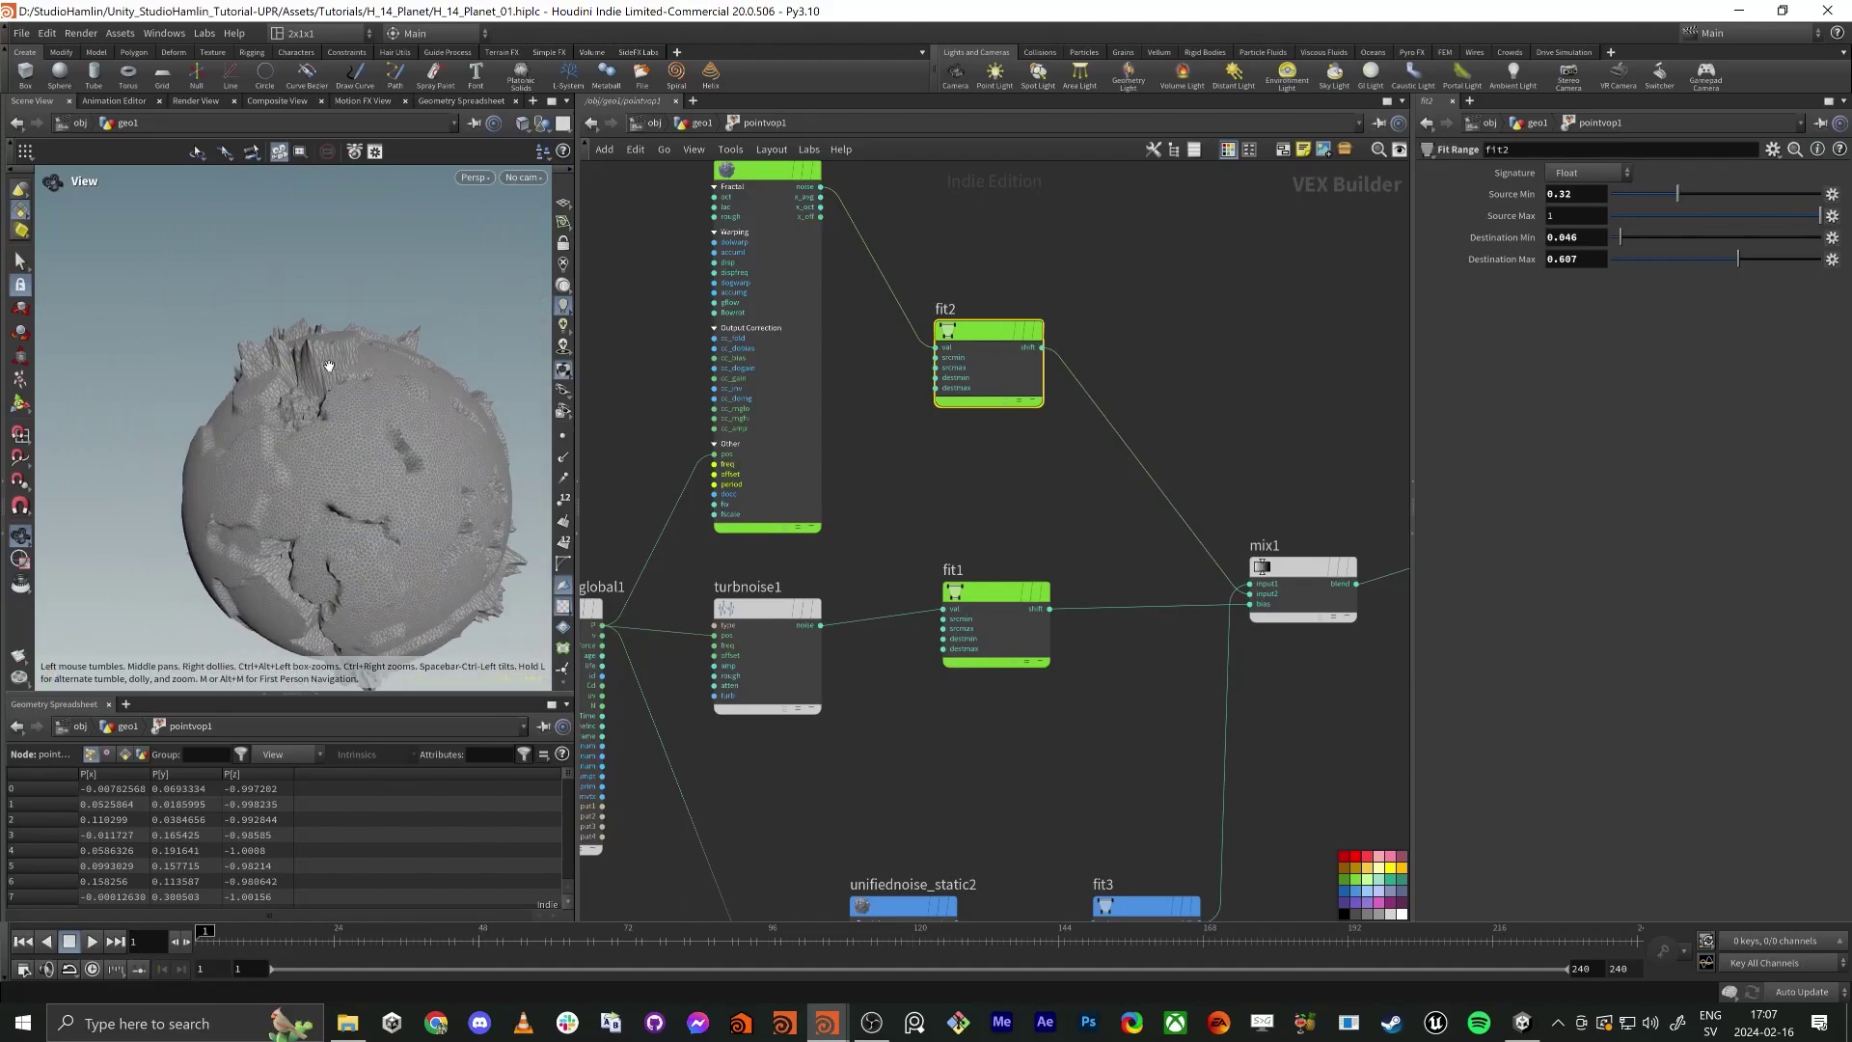
# Set the blue Fit node's Destination Min to -0.01.
pyautogui.moveTo(1023, 517); pyautogui.dragTo(943, 461, button='middle')
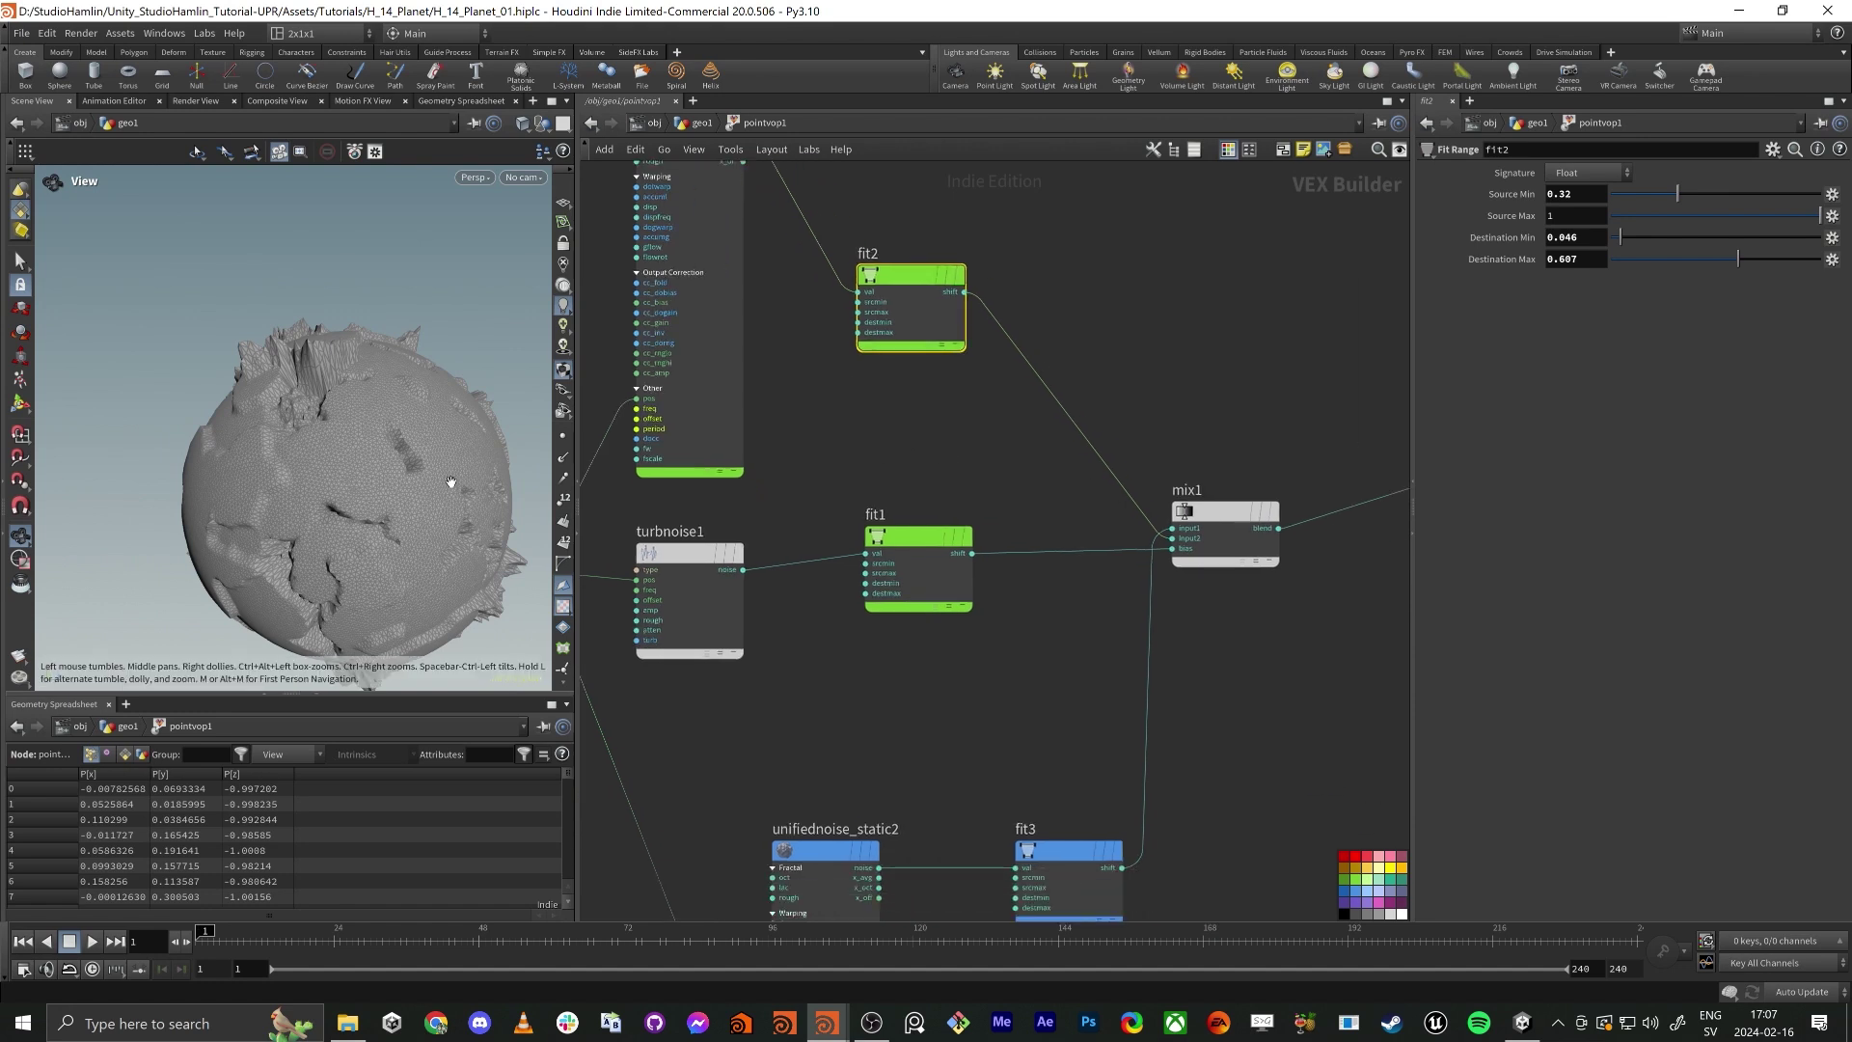
pyautogui.moveTo(1077, 484); pyautogui.dragTo(1067, 444, button='middle')
pyautogui.moveTo(912, 795); pyautogui.dragTo(951, 381, button='middle')
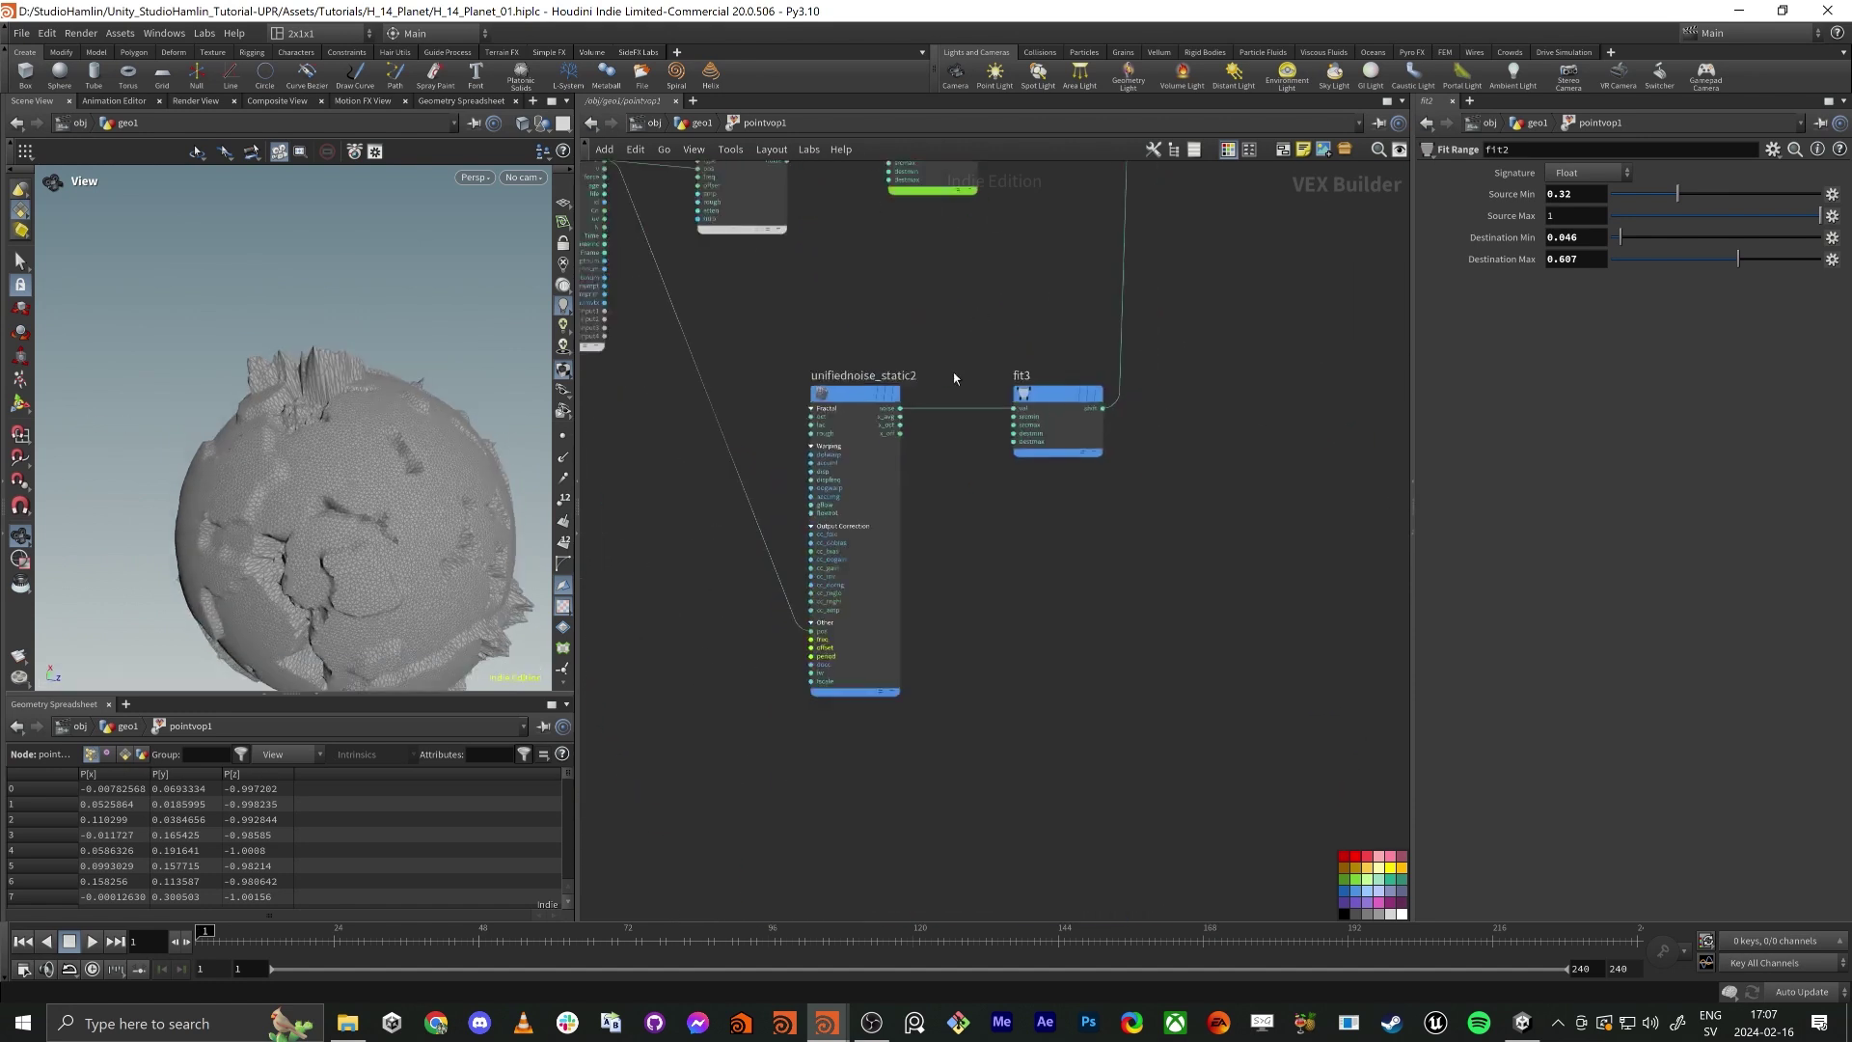
pyautogui.click(859, 400)
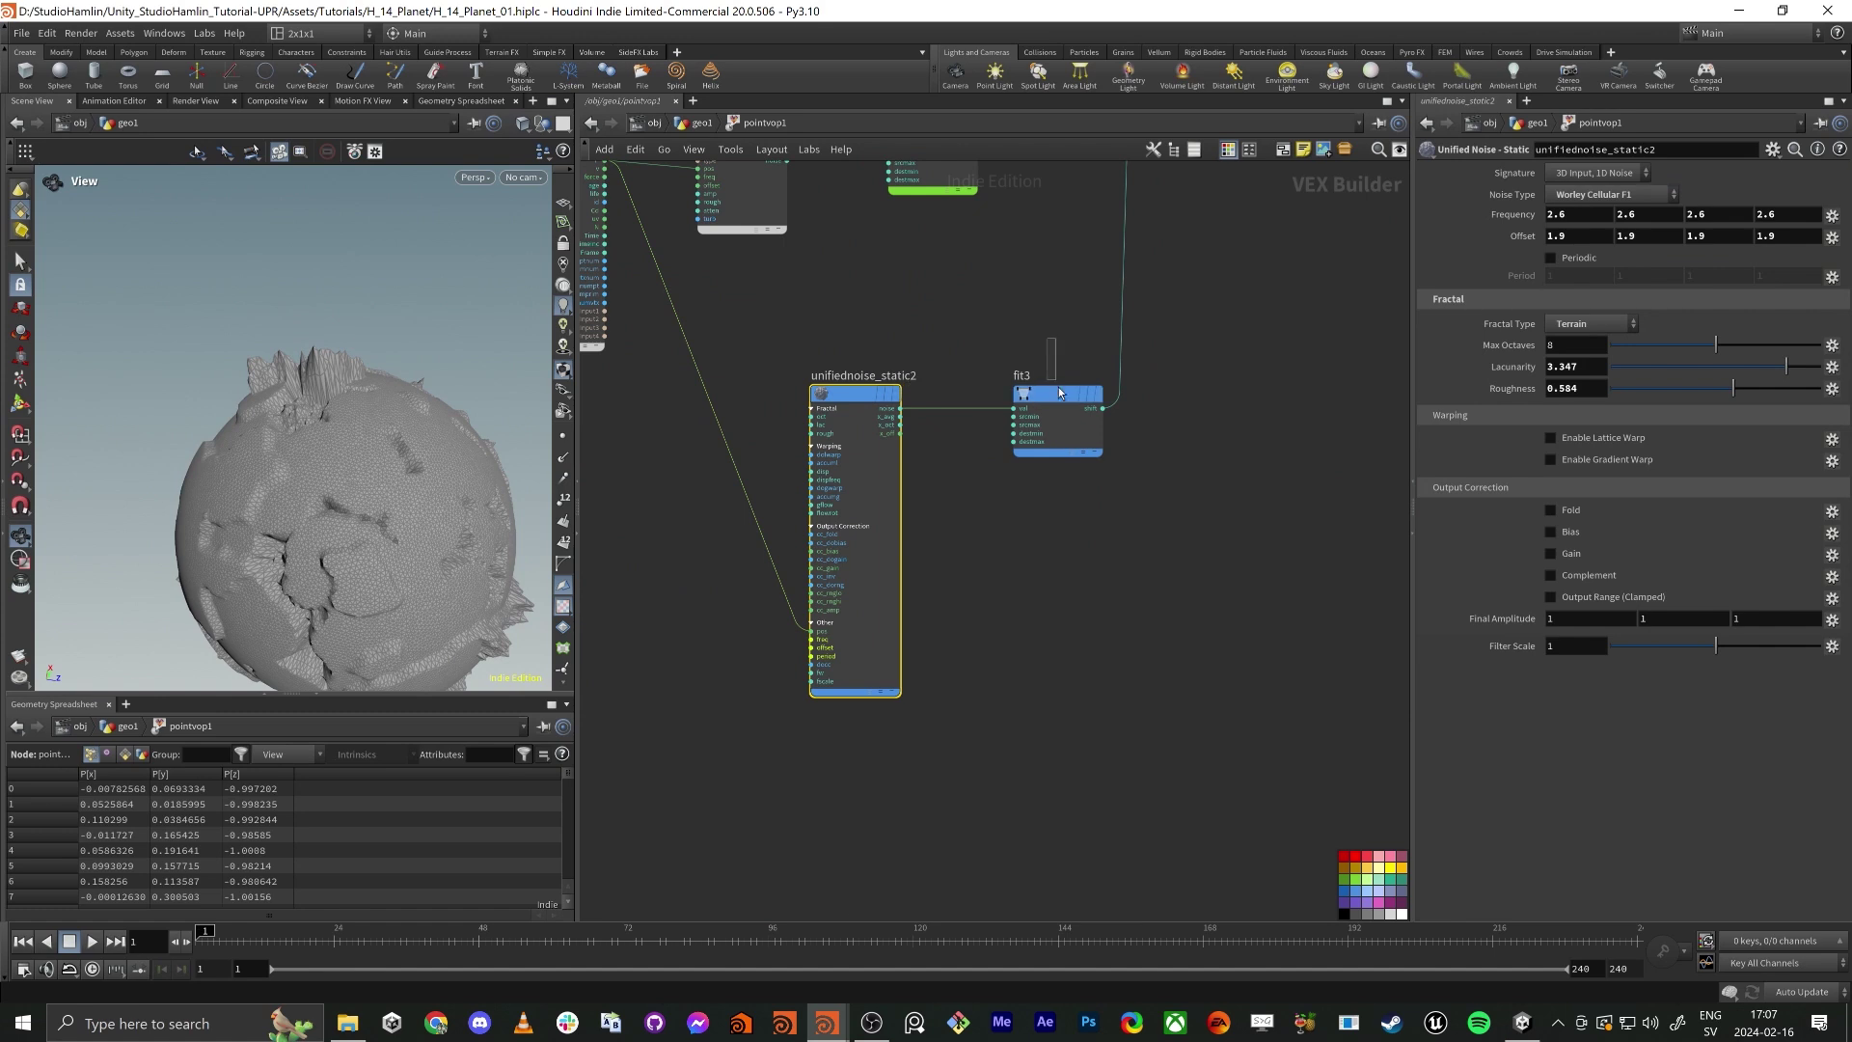
pyautogui.click(1073, 454)
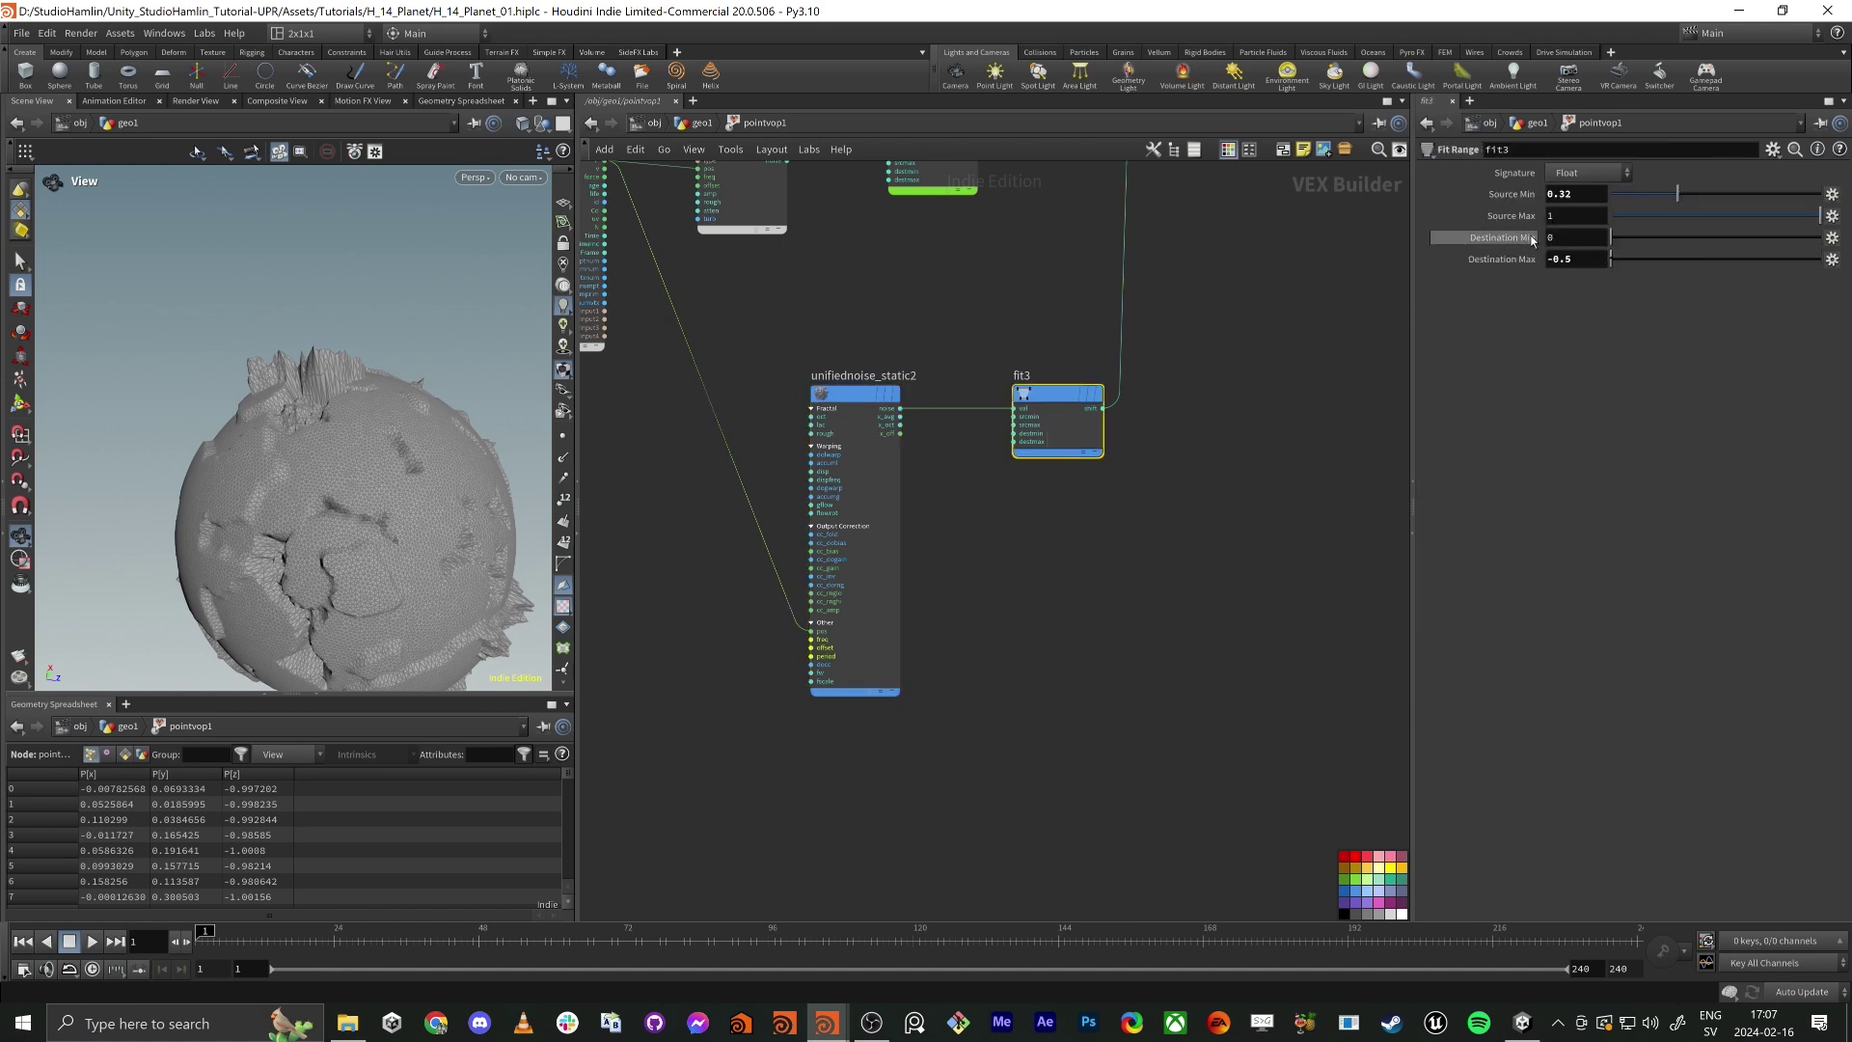
pyautogui.scroll(10, 331, 530)
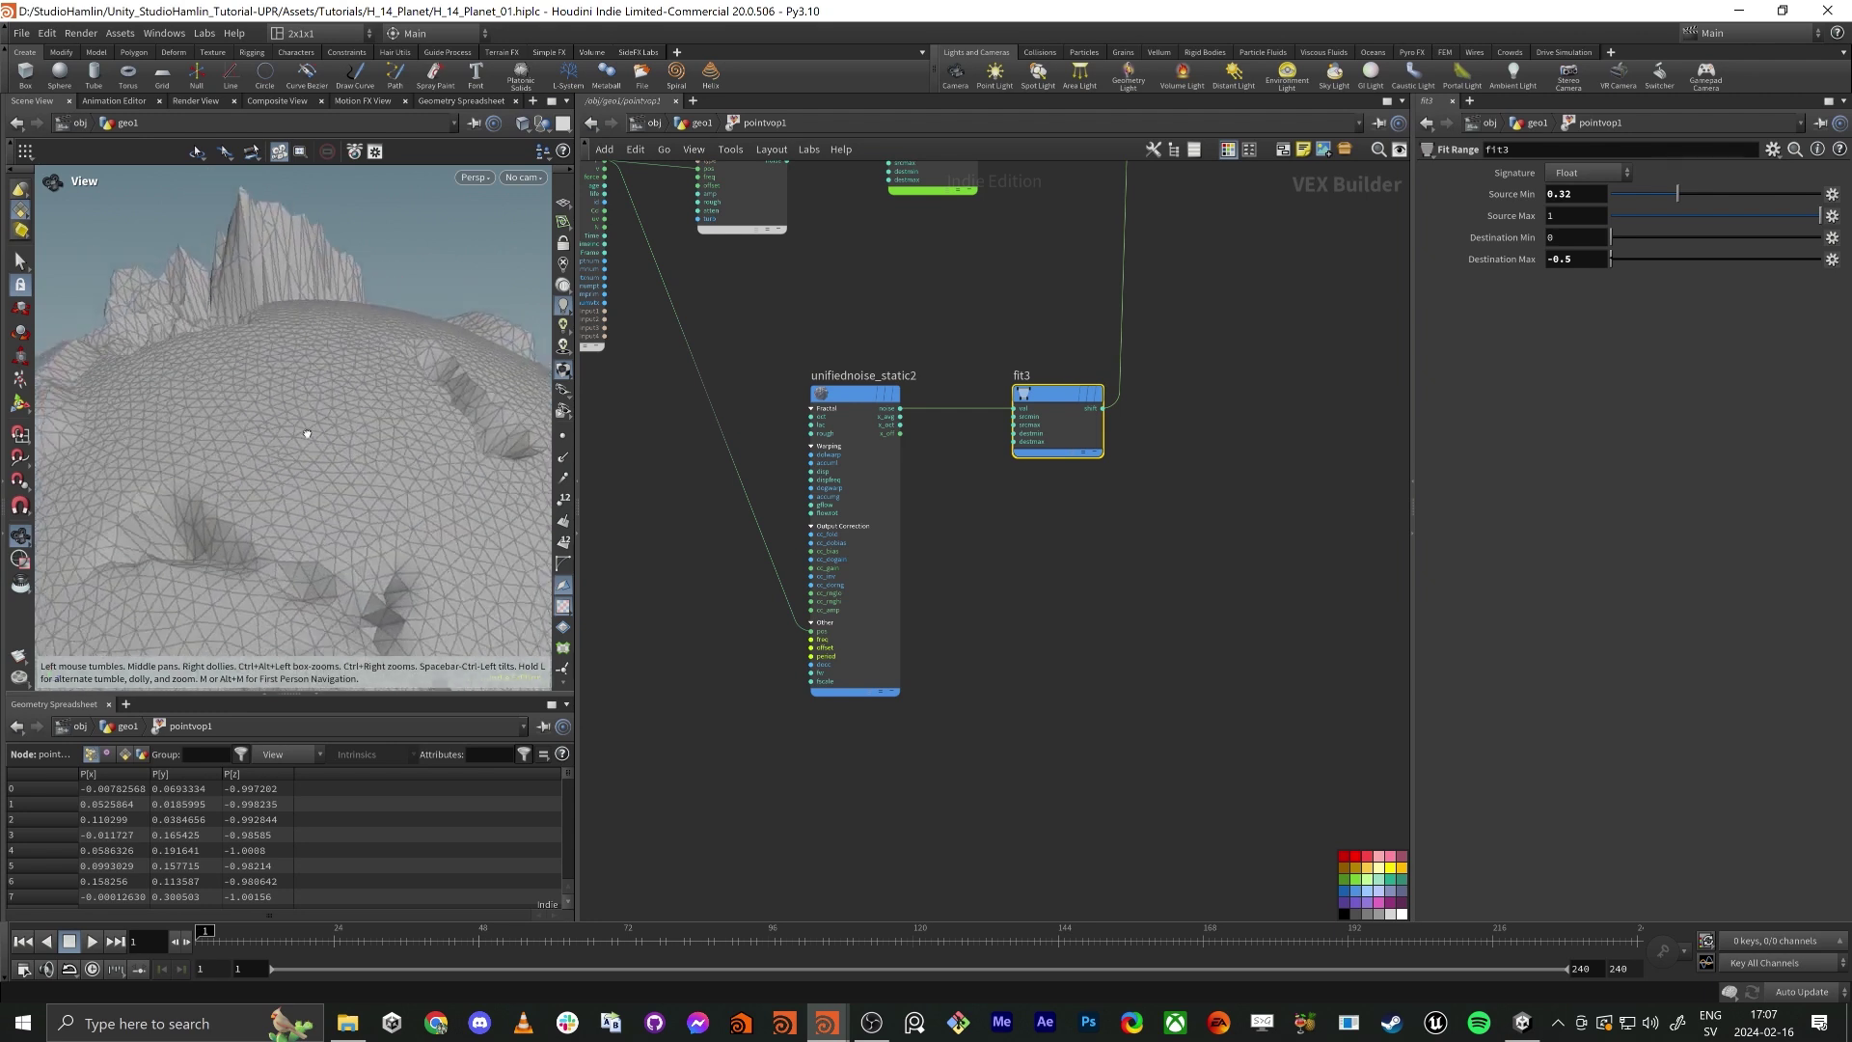
pyautogui.moveTo(307, 434); pyautogui.dragTo(316, 399)
pyautogui.moveTo(1577, 259)
pyautogui.mouseDown(button='middle')
pyautogui.moveTo(1590, 279)
pyautogui.moveTo(1570, 277)
pyautogui.moveTo(1584, 246)
pyautogui.mouseUp(button='middle')
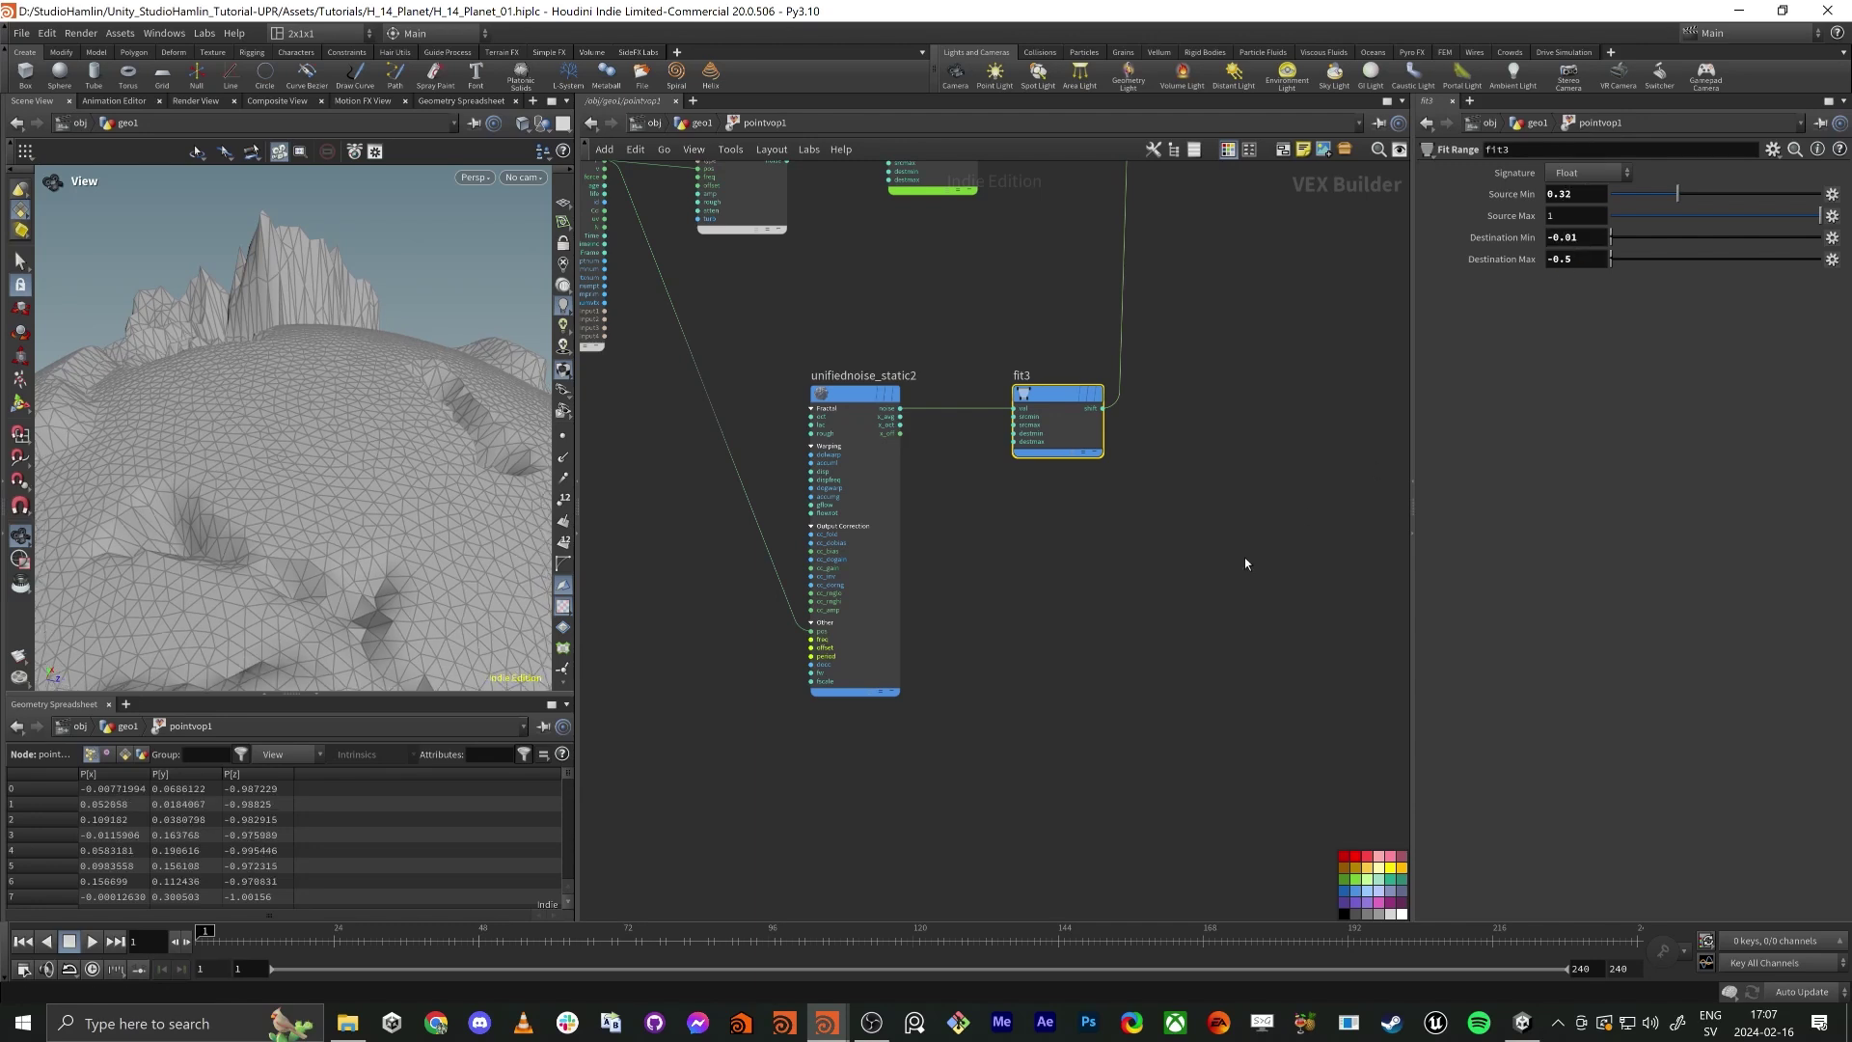
# Reconnect the first Fit node's output to the geometry output node's Cd input and inspect the masked continents.
pyautogui.press('h')
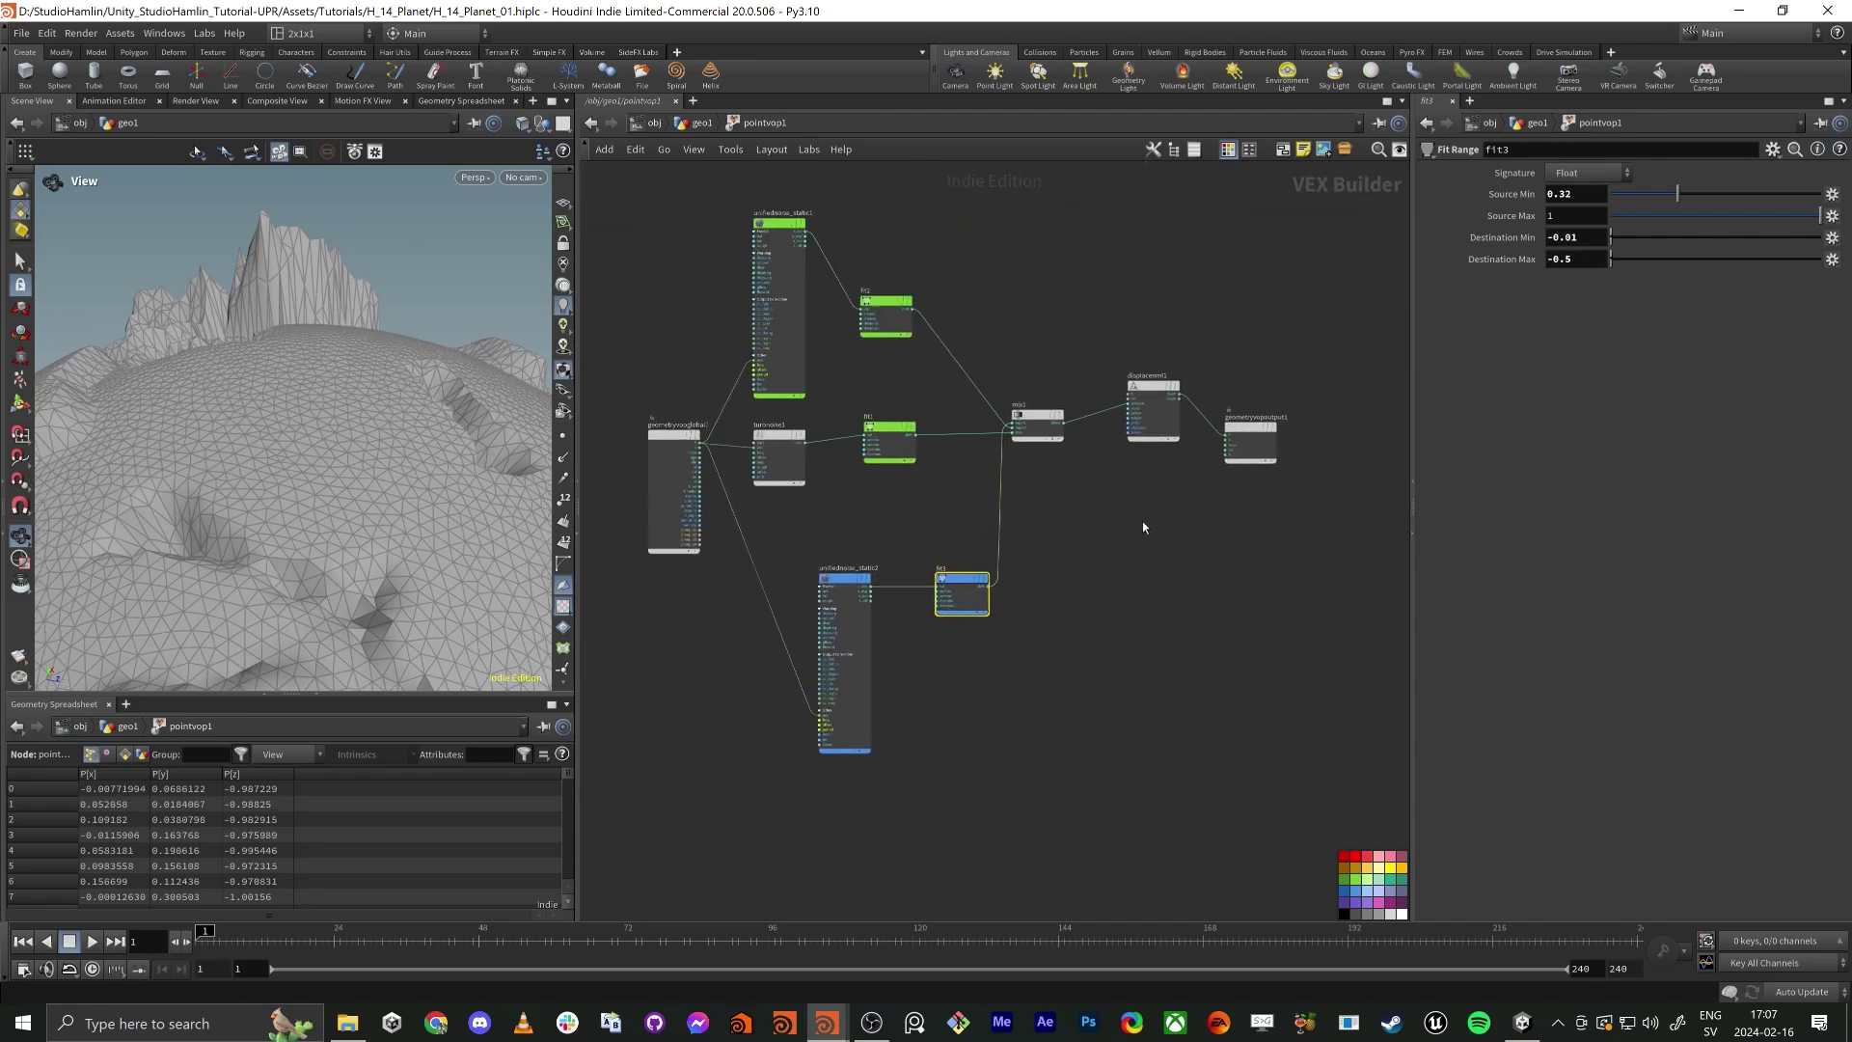
pyautogui.scroll(2, 1126, 523)
pyautogui.click(873, 417)
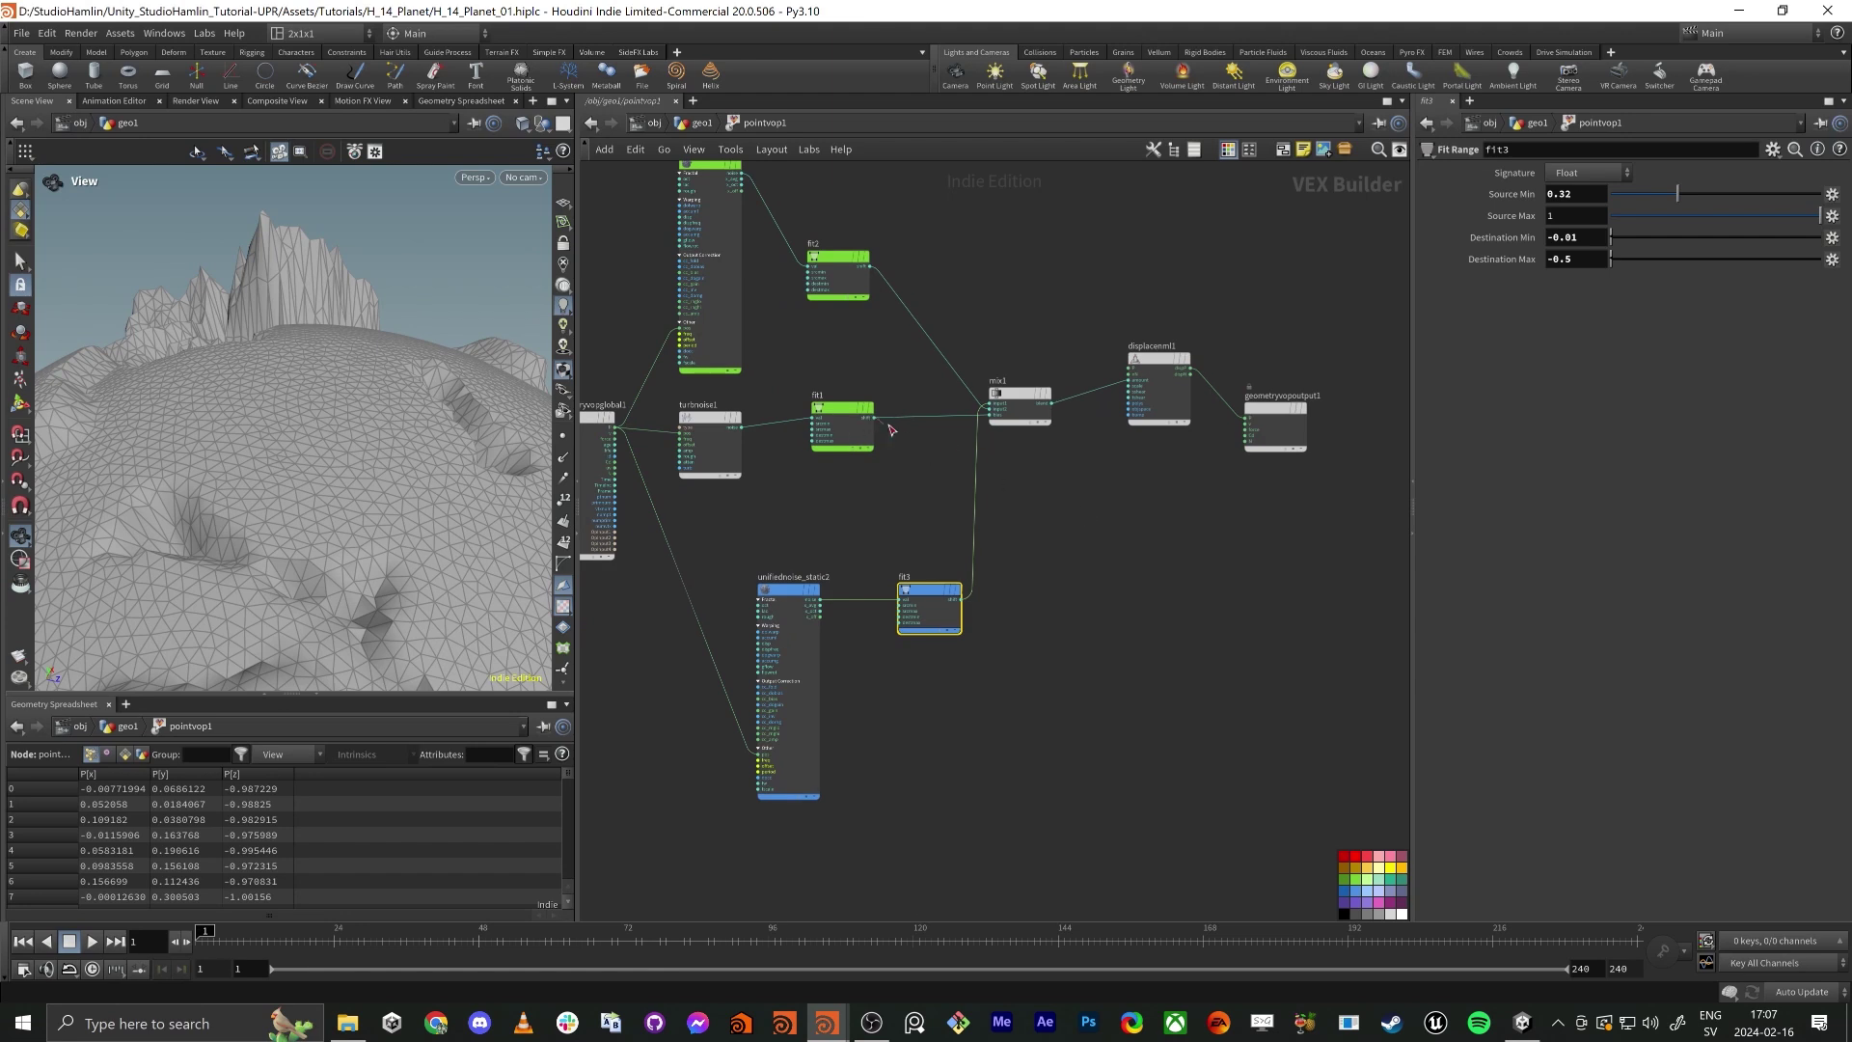
pyautogui.click(1248, 438)
pyautogui.moveTo(288, 357); pyautogui.dragTo(256, 414)
pyautogui.moveTo(314, 429); pyautogui.dragTo(422, 499)
pyautogui.moveTo(324, 441); pyautogui.dragTo(279, 500)
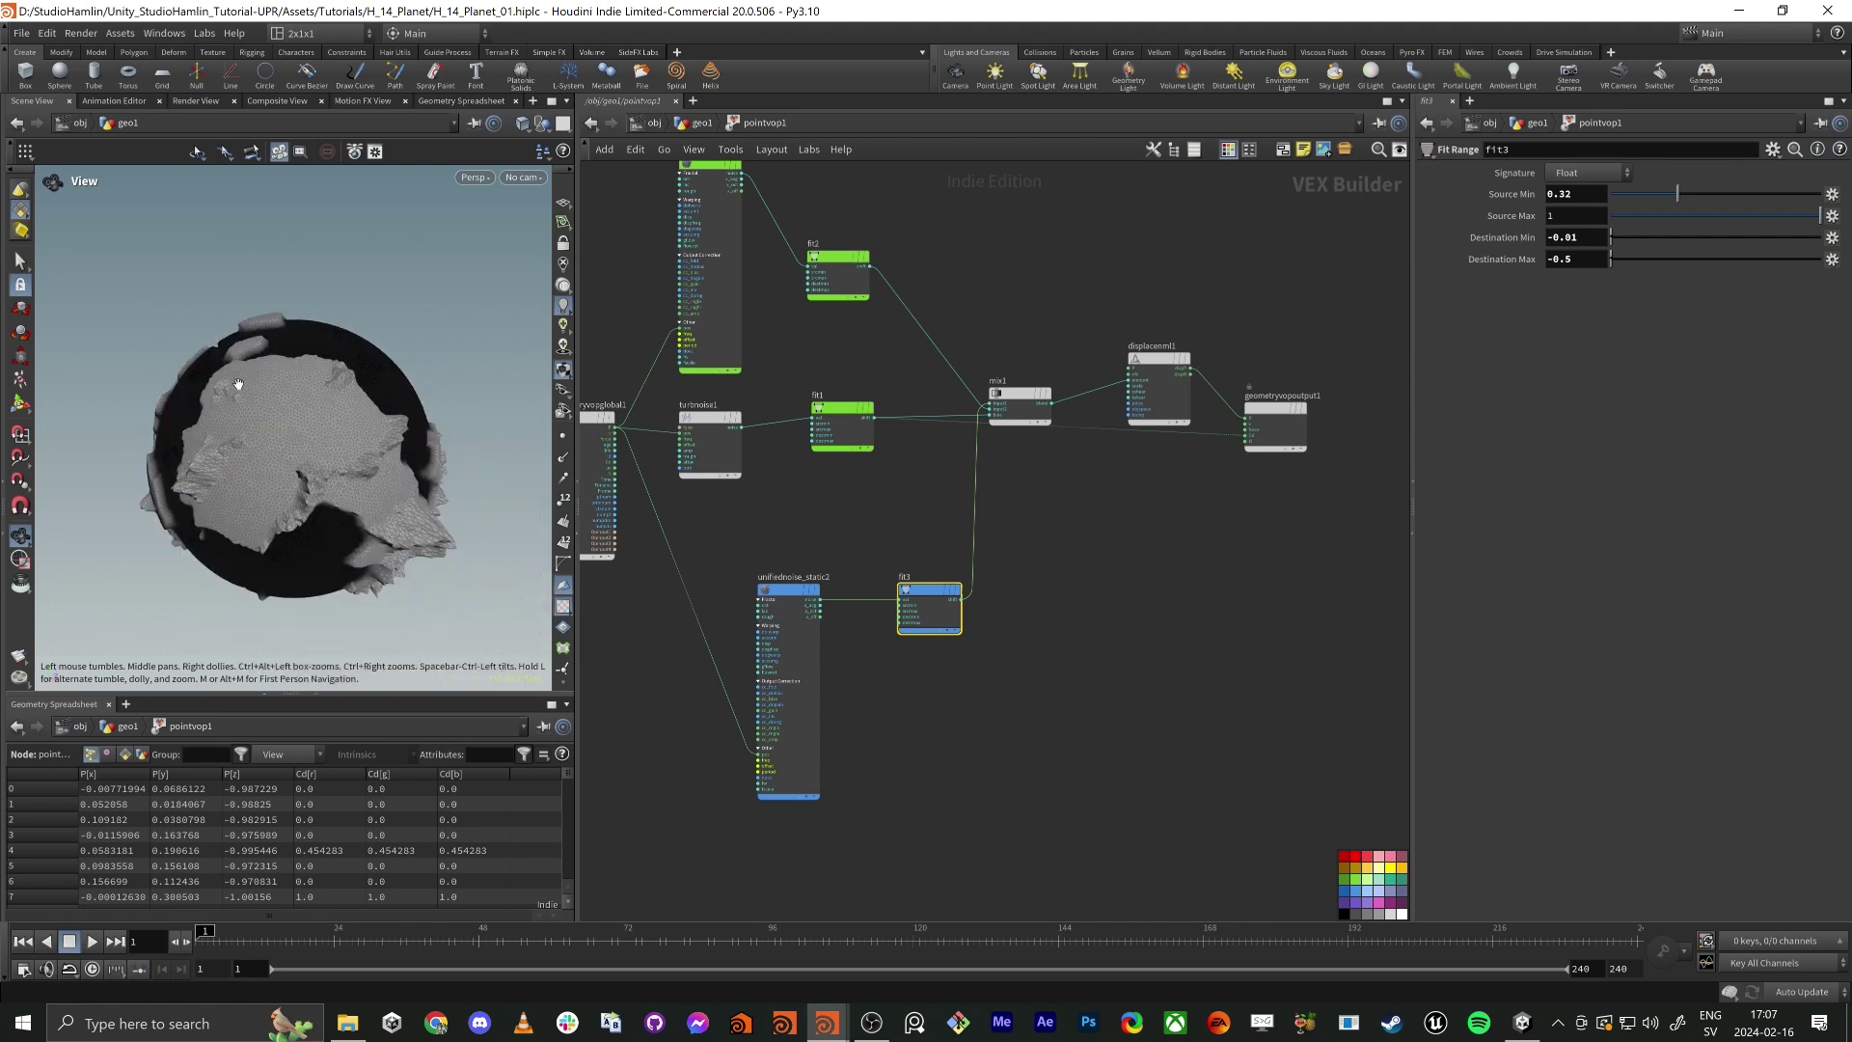
pyautogui.moveTo(239, 384); pyautogui.dragTo(251, 452, button='right')
# Set the second Fit node's Source Min to 0.097, checking the continent surface up close.
pyautogui.moveTo(872, 356); pyautogui.dragTo(922, 558, button='middle')
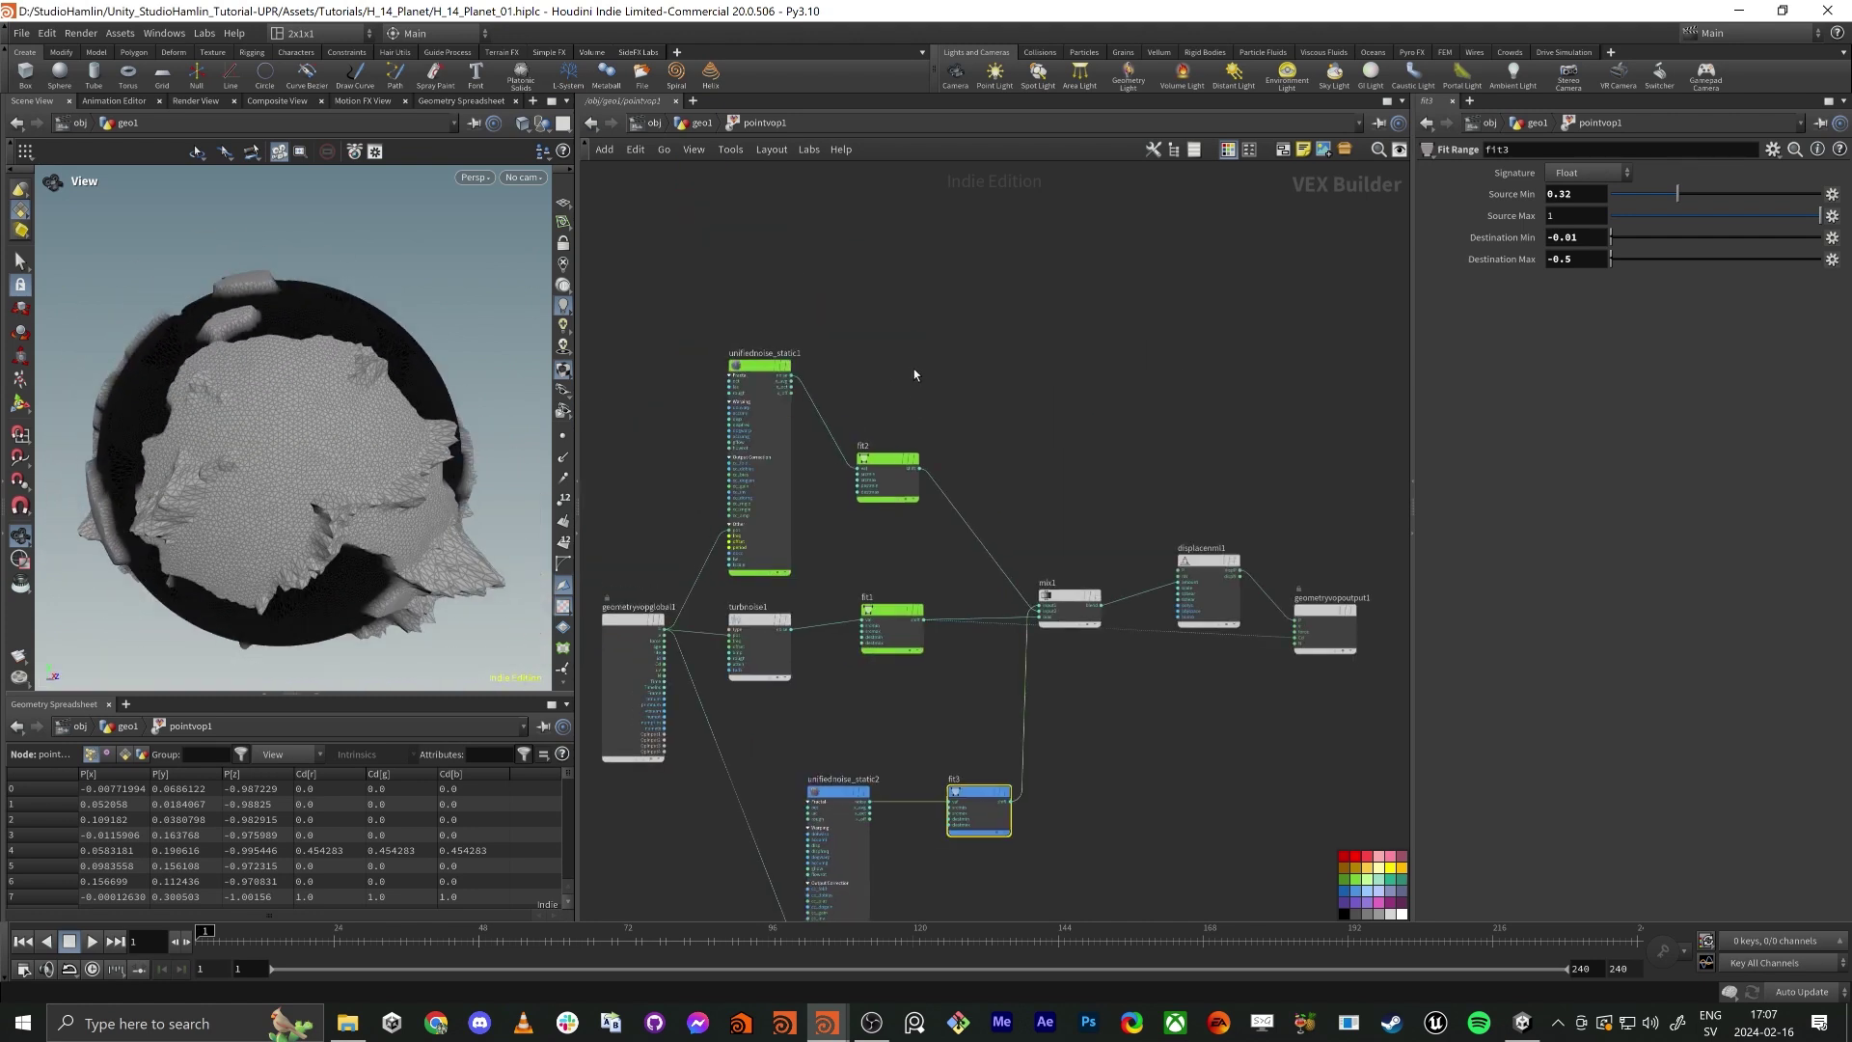
pyautogui.click(890, 476)
pyautogui.moveTo(1661, 200); pyautogui.dragTo(1656, 197)
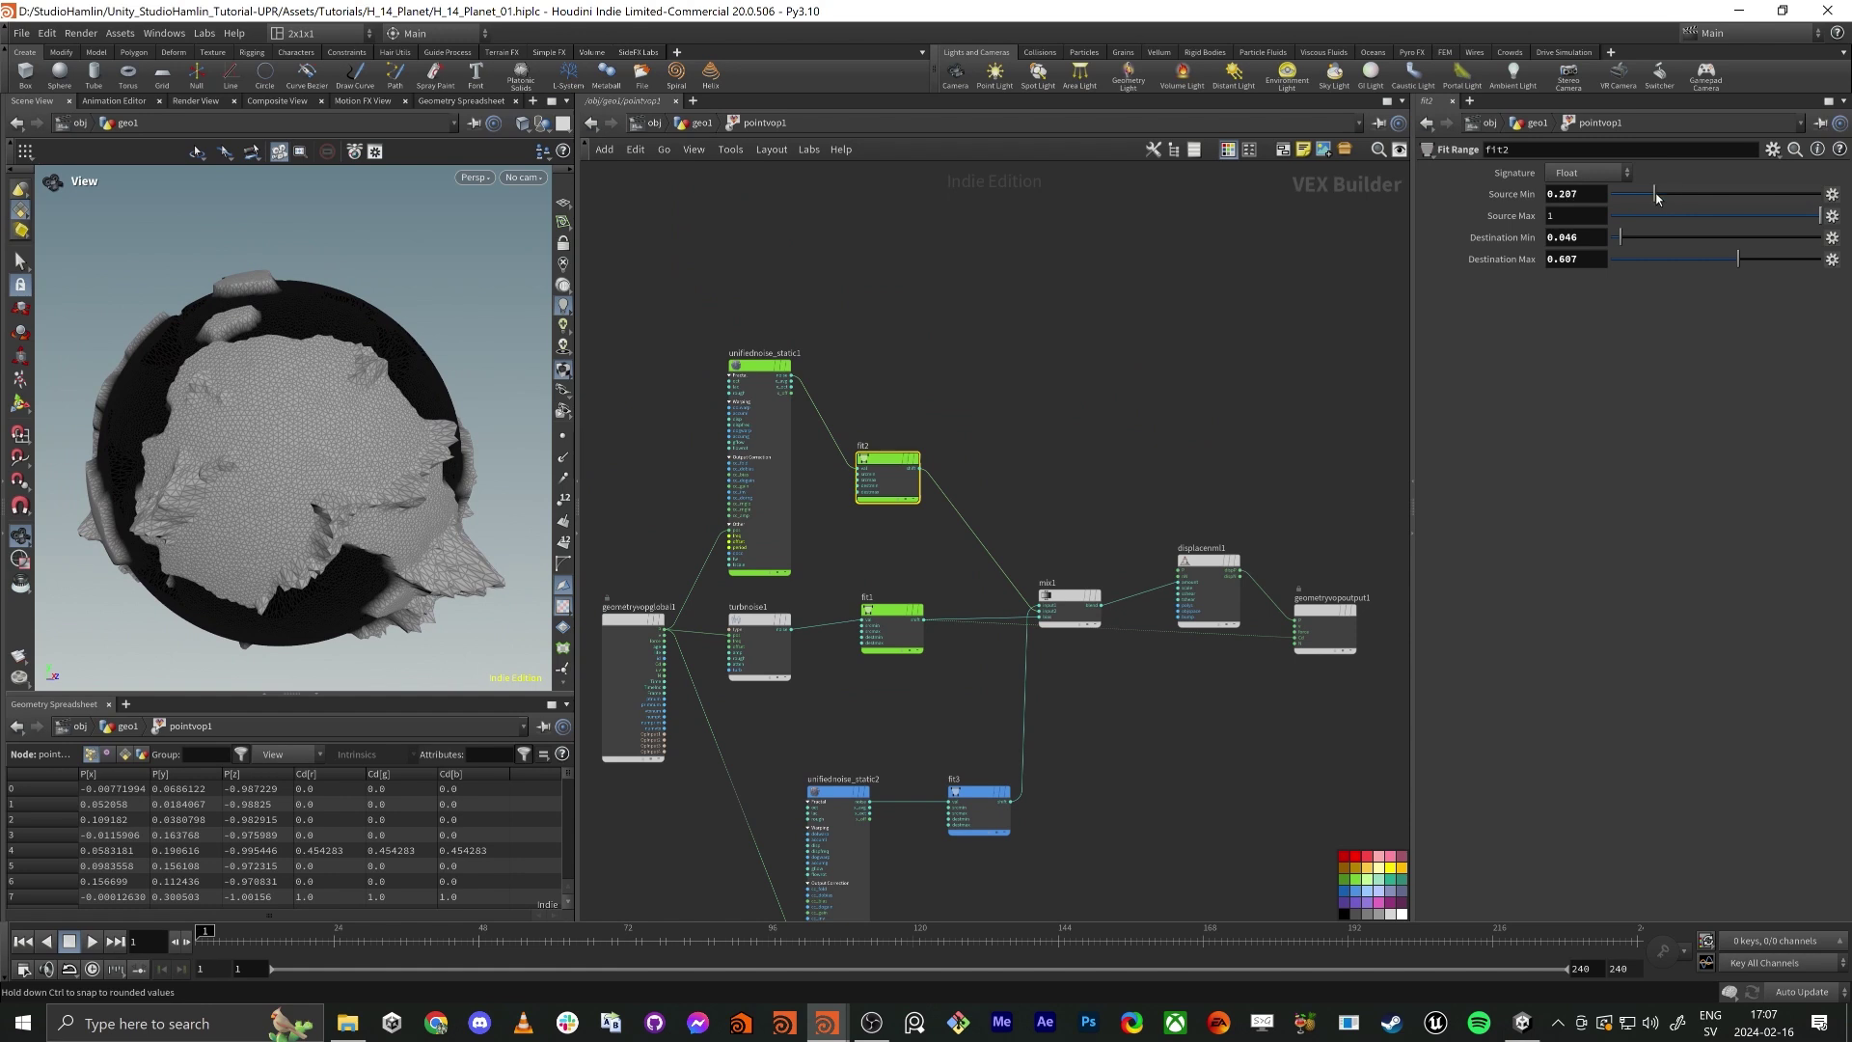
pyautogui.moveTo(204, 463); pyautogui.dragTo(177, 431)
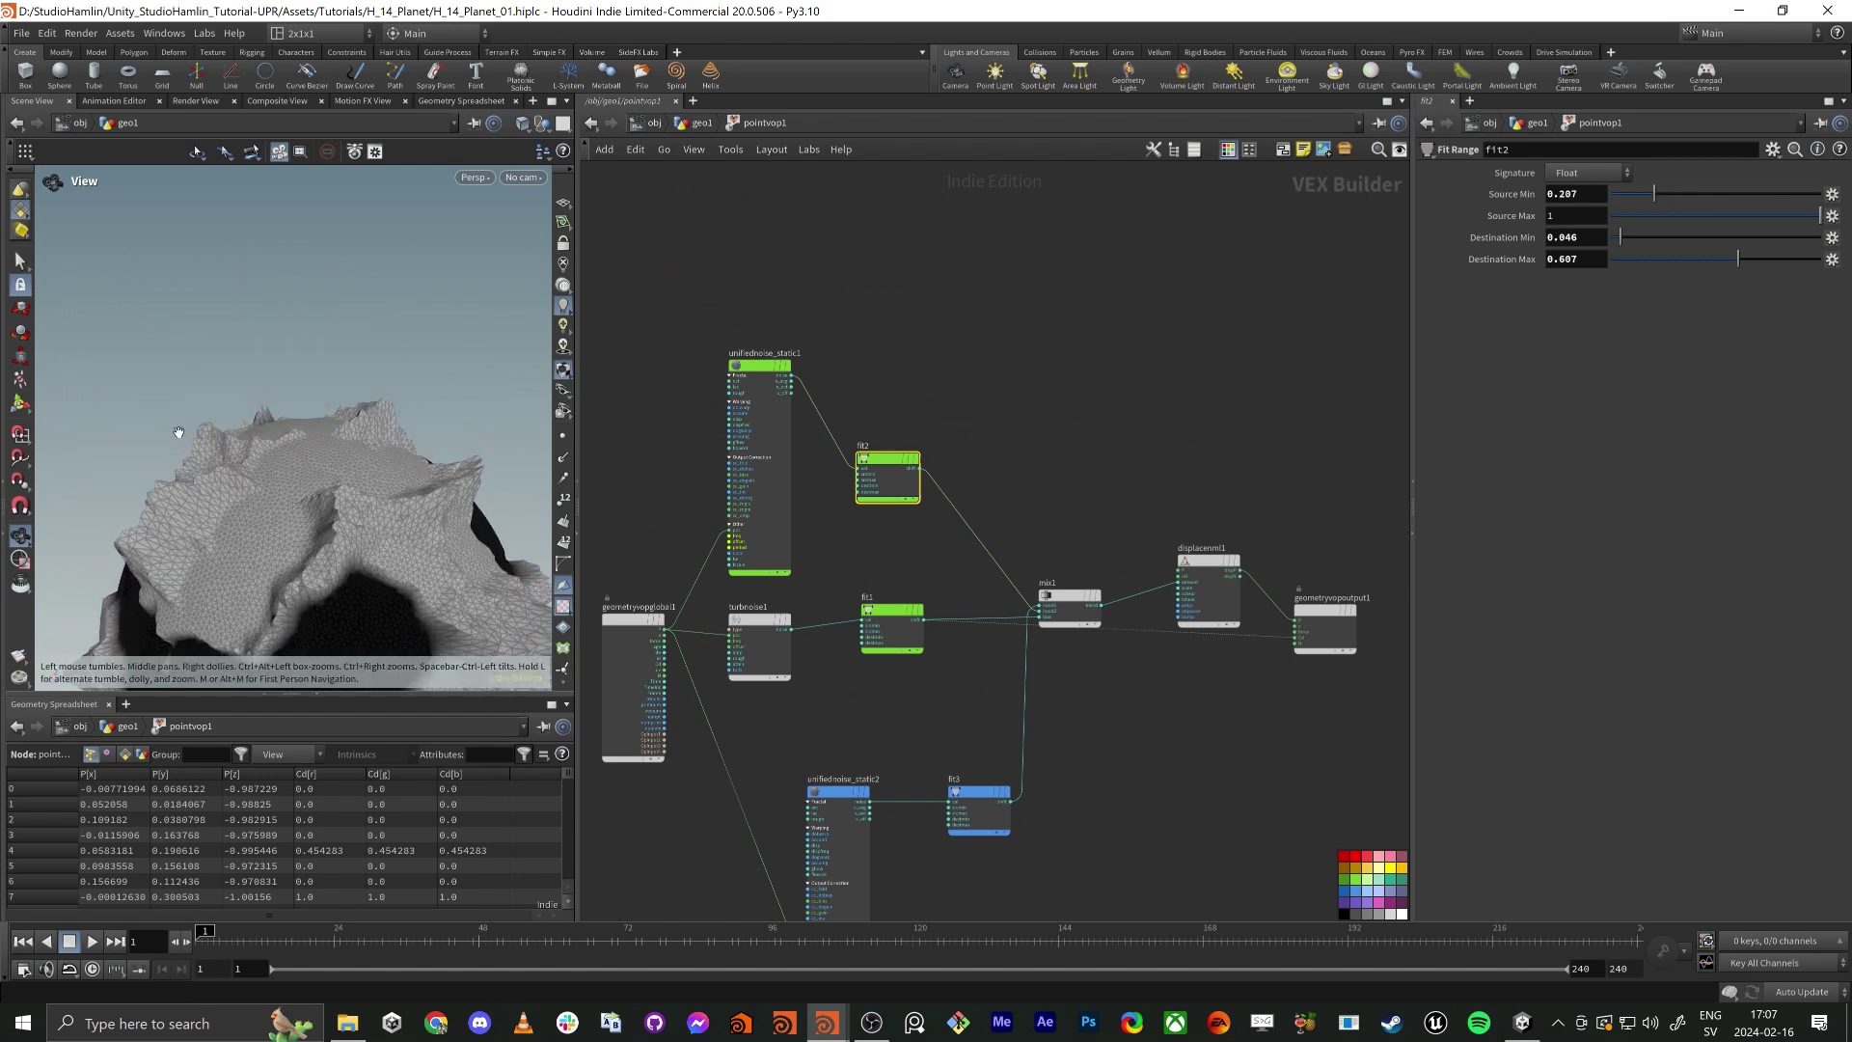
pyautogui.moveTo(178, 430); pyautogui.dragTo(248, 489, button='right')
pyautogui.moveTo(248, 488)
pyautogui.mouseDown()
pyautogui.moveTo(305, 535)
pyautogui.moveTo(254, 528)
pyautogui.moveTo(269, 480)
pyautogui.mouseUp()
pyautogui.moveTo(1636, 194); pyautogui.dragTo(1638, 200)
# Try a Source Max of 0.667 on the second Fit node and restore it to 1.
pyautogui.click(1744, 217)
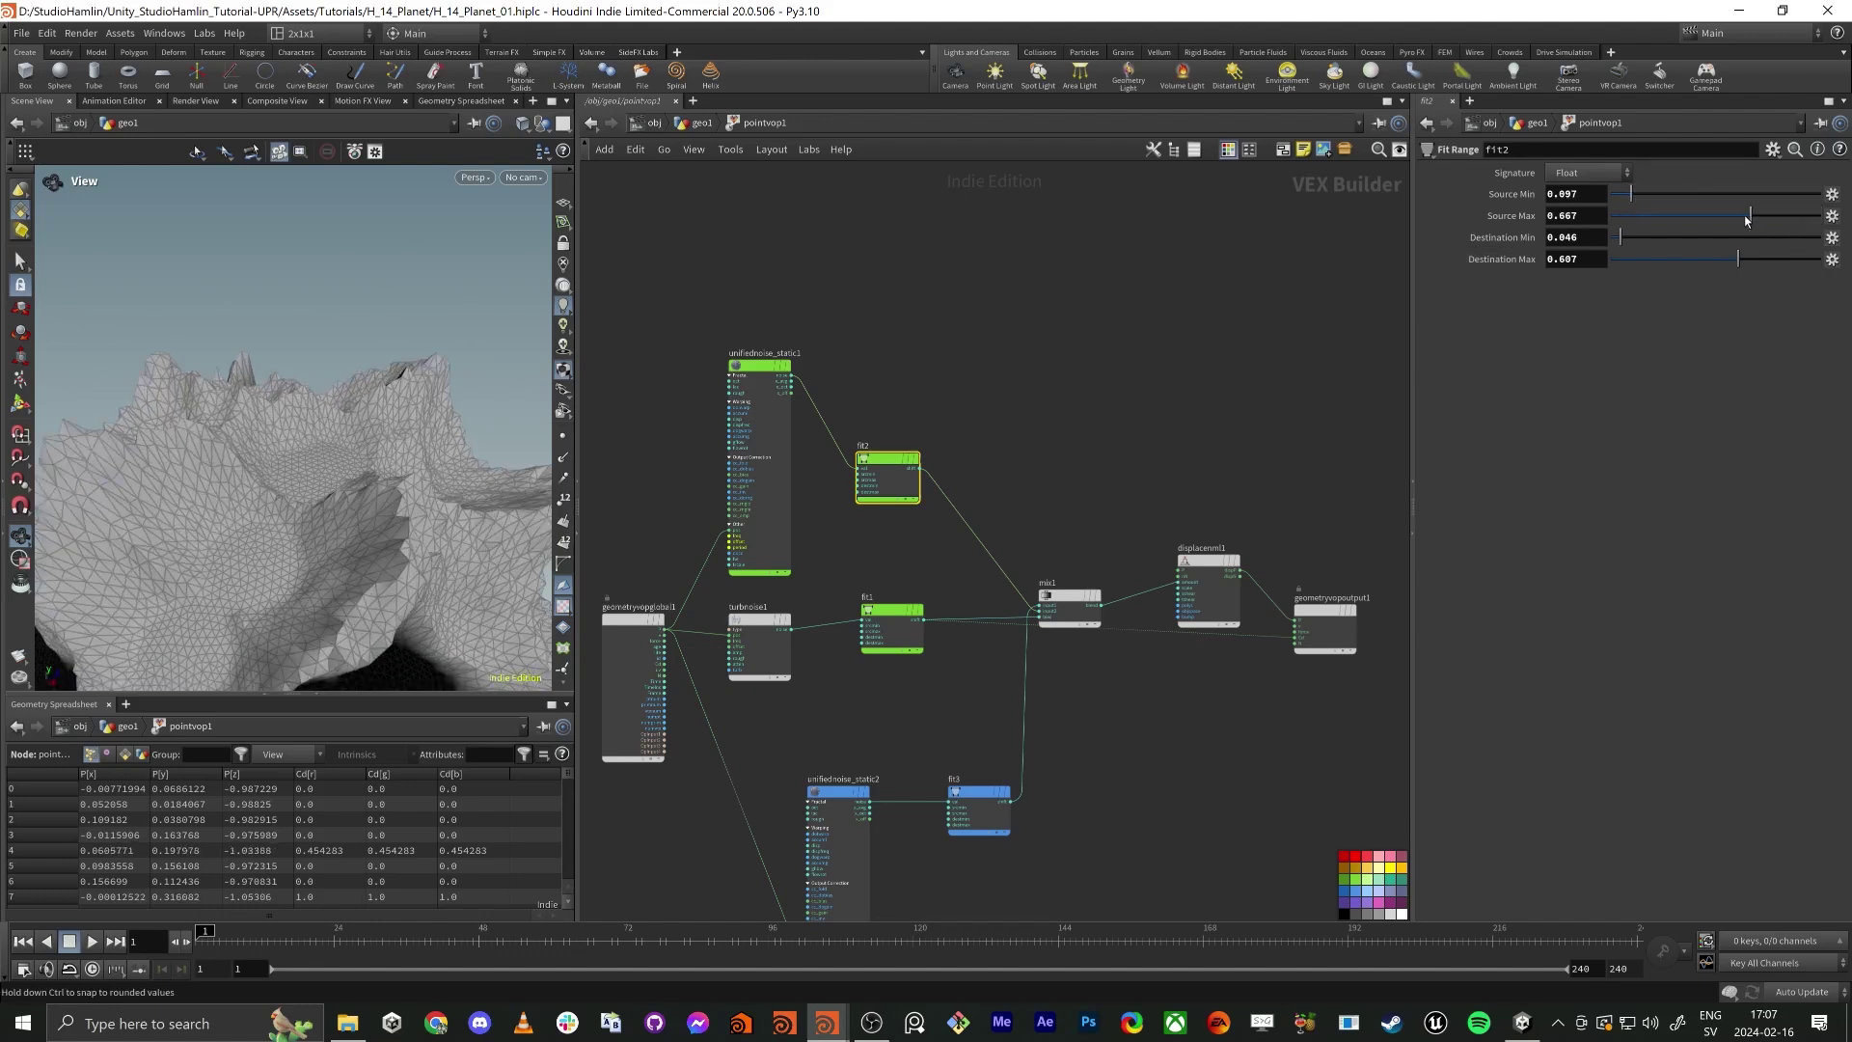
pyautogui.moveTo(1820, 214); pyautogui.dragTo(1842, 218)
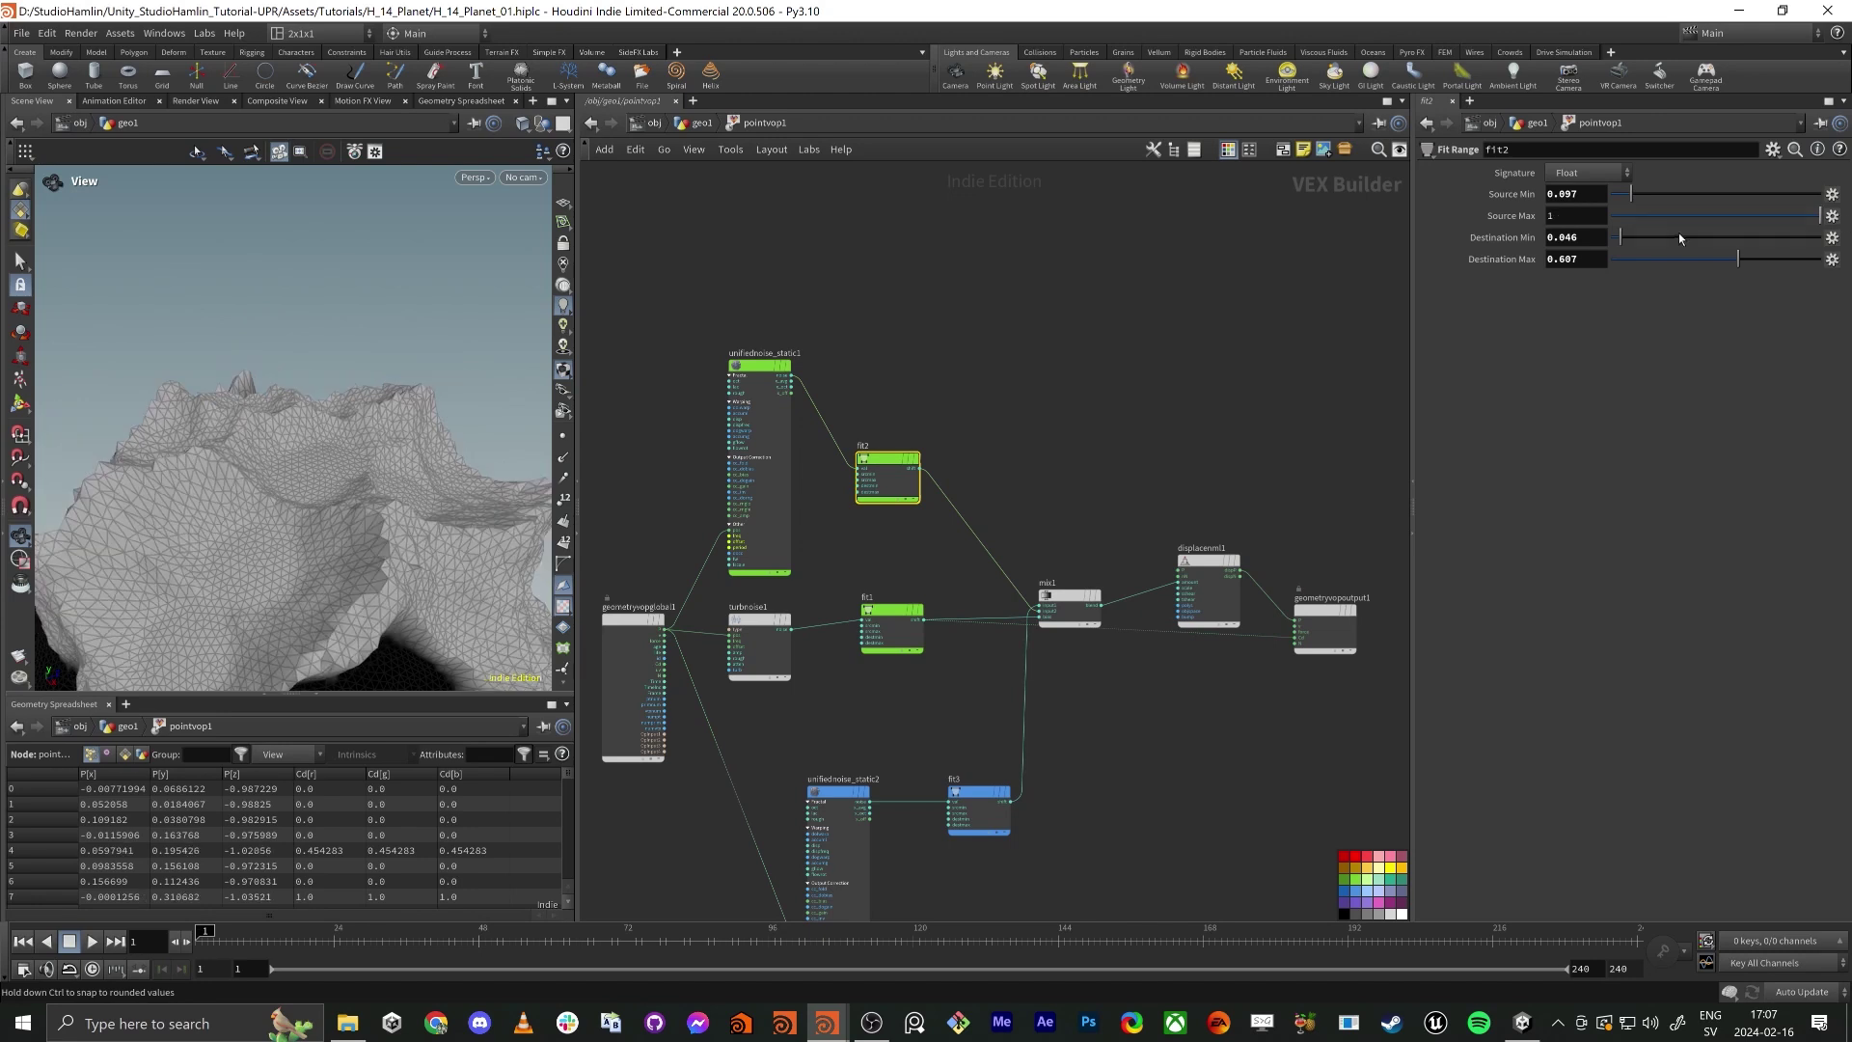
pyautogui.moveTo(333, 432); pyautogui.dragTo(79, 489, button='right')
pyautogui.moveTo(78, 488); pyautogui.dragTo(279, 361)
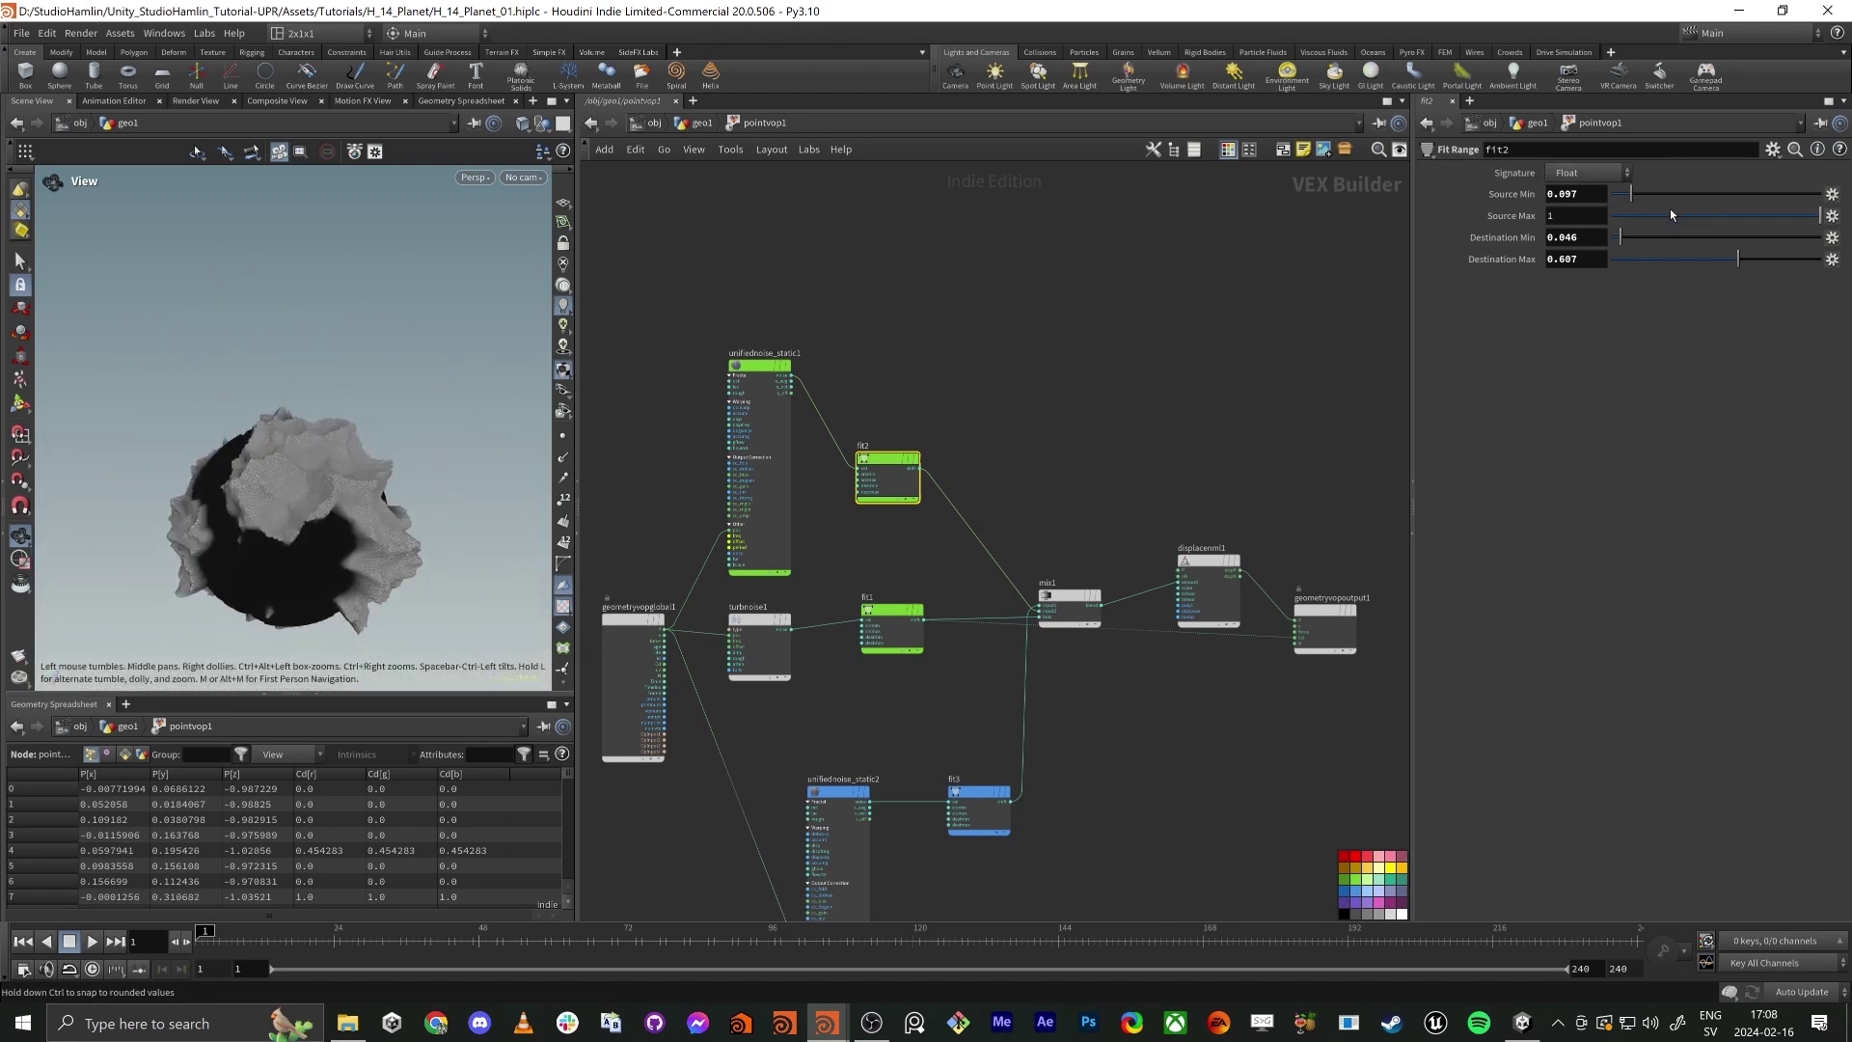
# Set the second Fit node's Source Min to 0.331, checking the raised continents on the planet.
pyautogui.moveTo(1652, 196)
pyautogui.mouseDown()
pyautogui.moveTo(1698, 195)
pyautogui.moveTo(1681, 202)
pyautogui.mouseUp()
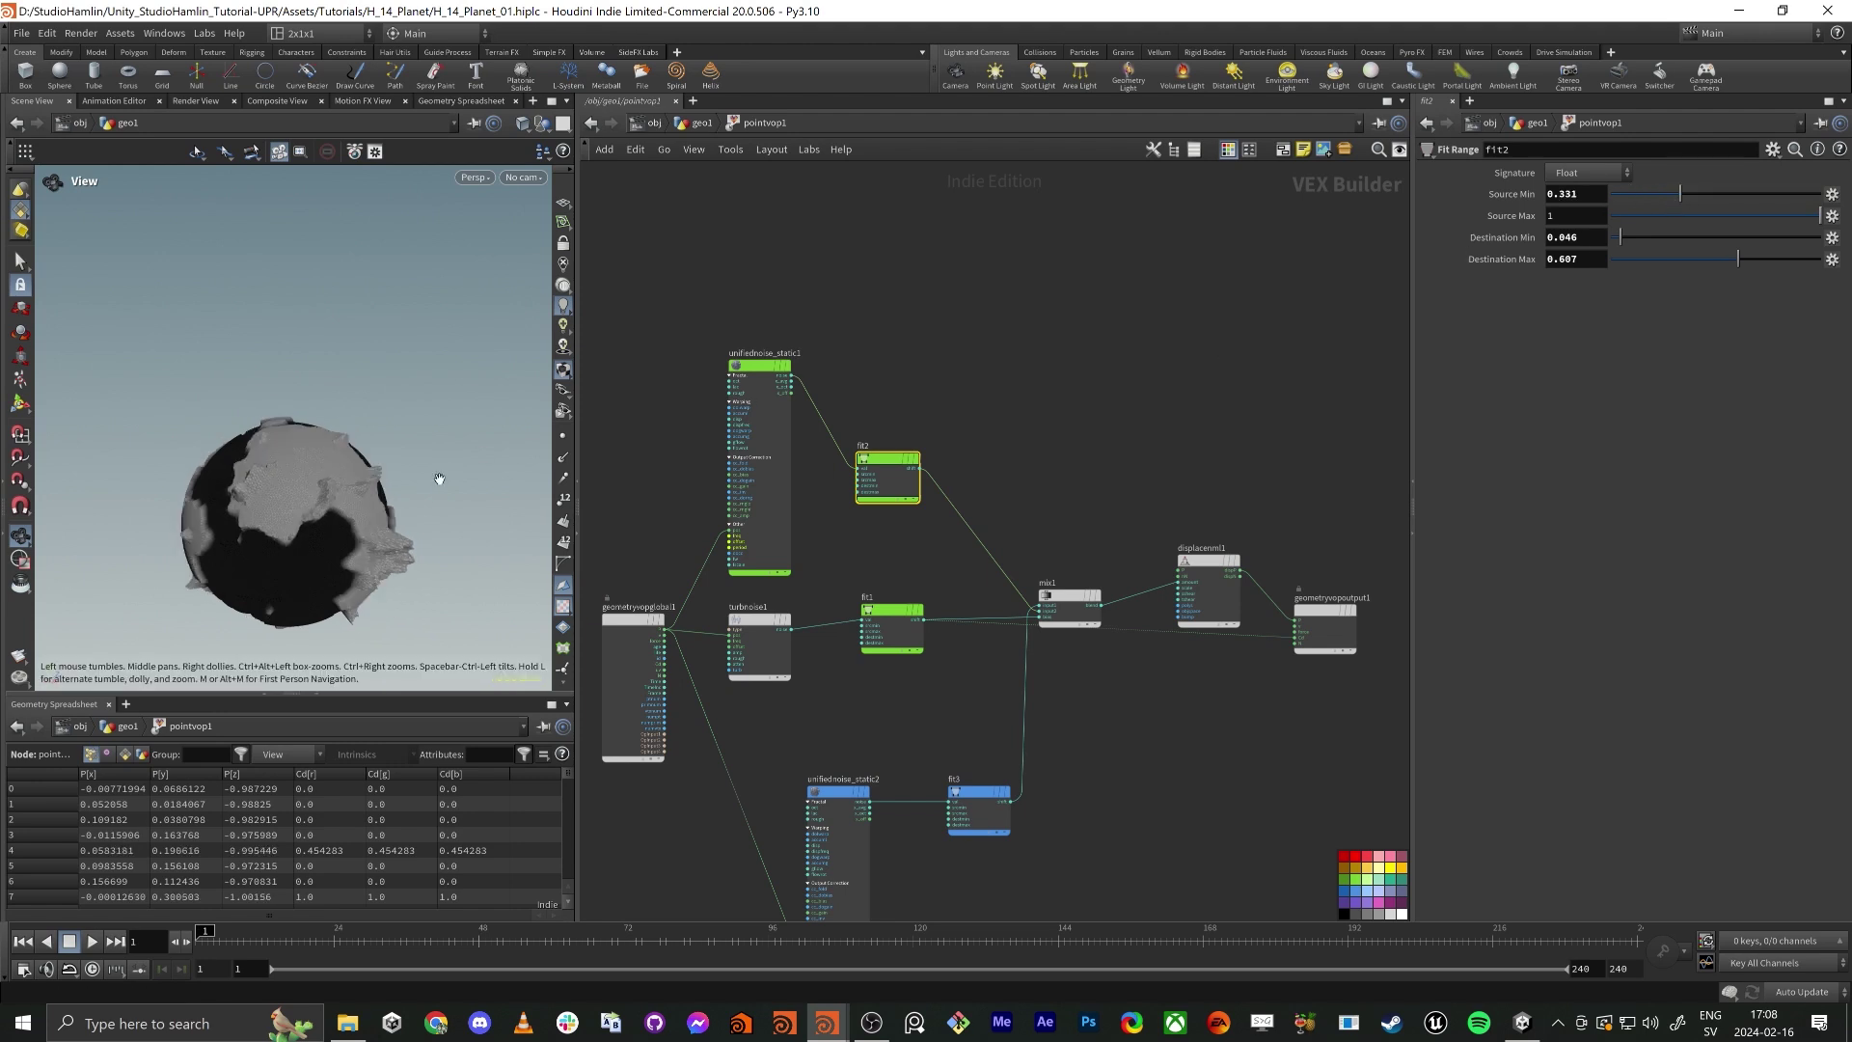
pyautogui.moveTo(314, 523)
pyautogui.mouseDown()
pyautogui.moveTo(248, 500)
pyautogui.moveTo(311, 512)
pyautogui.mouseUp()
# Set the green Unified Noise node's Offset to 3 on all components, inspecting the mountain spikes up close.
pyautogui.moveTo(702, 255); pyautogui.dragTo(770, 421)
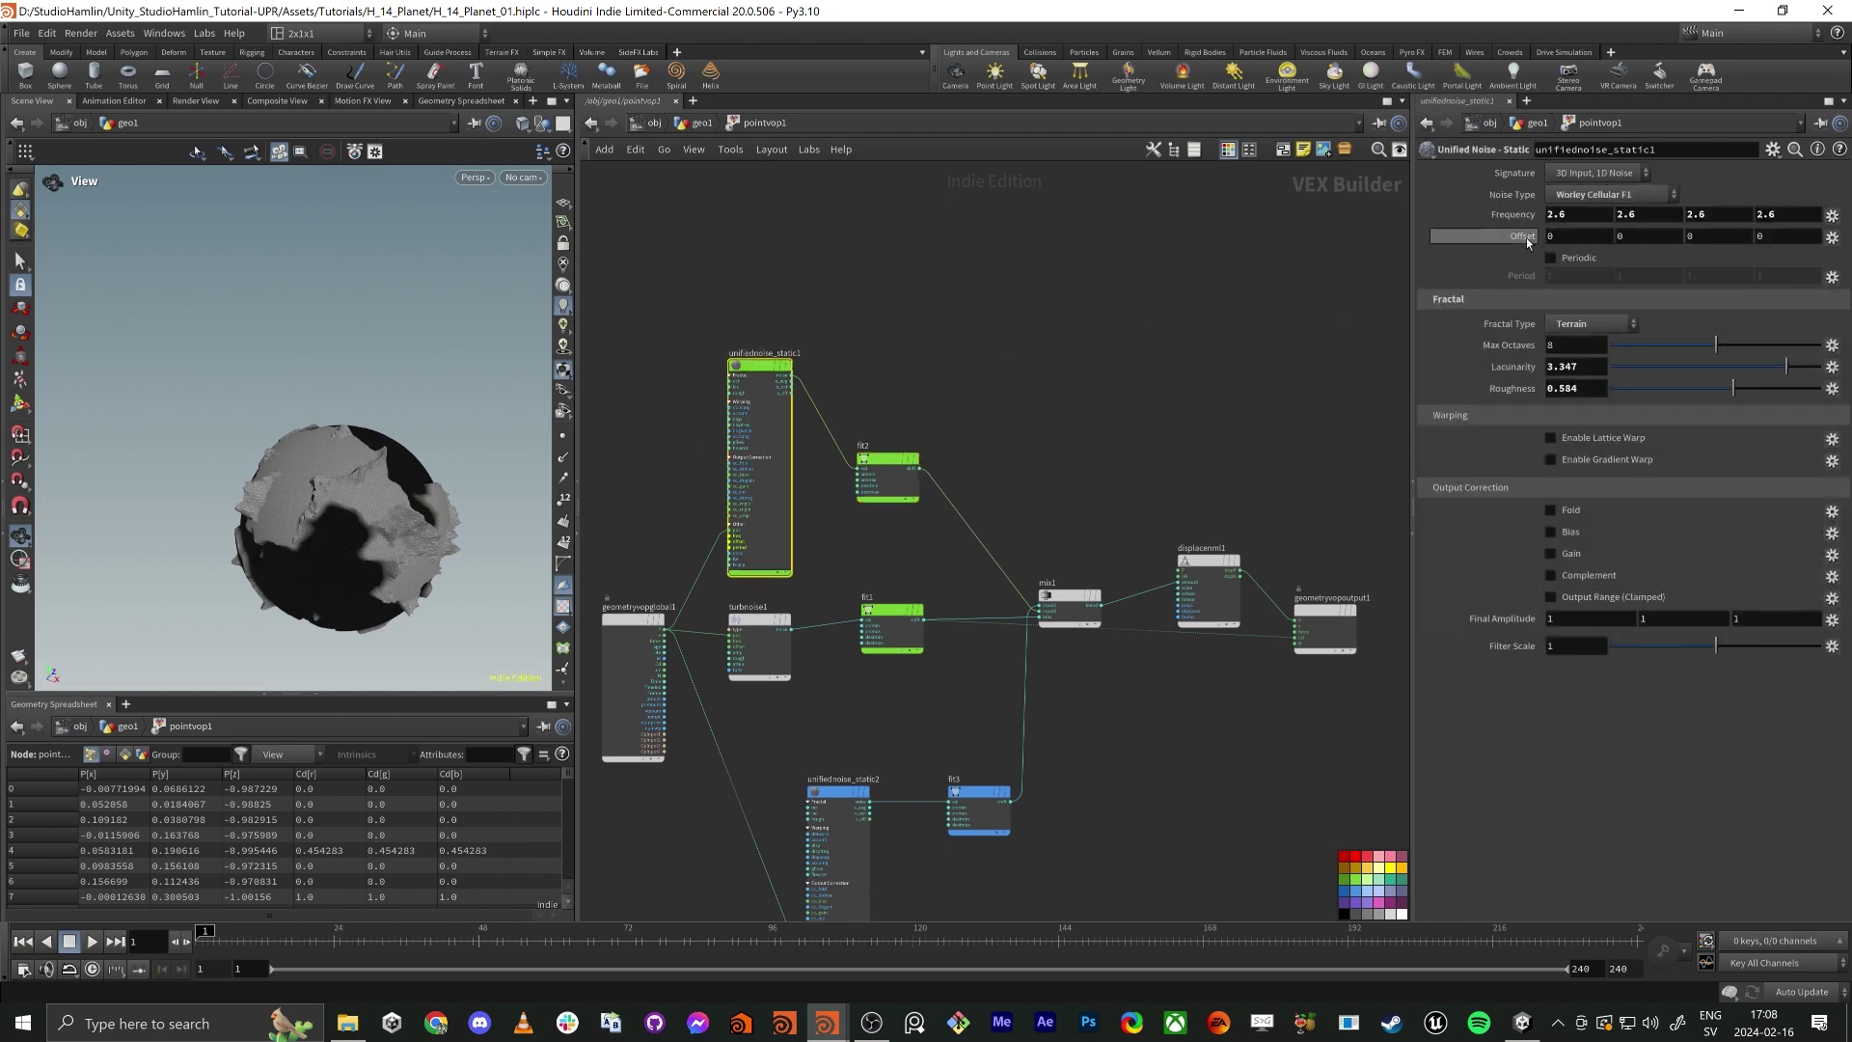
pyautogui.moveTo(1555, 243); pyautogui.dragTo(1771, 250, button='middle')
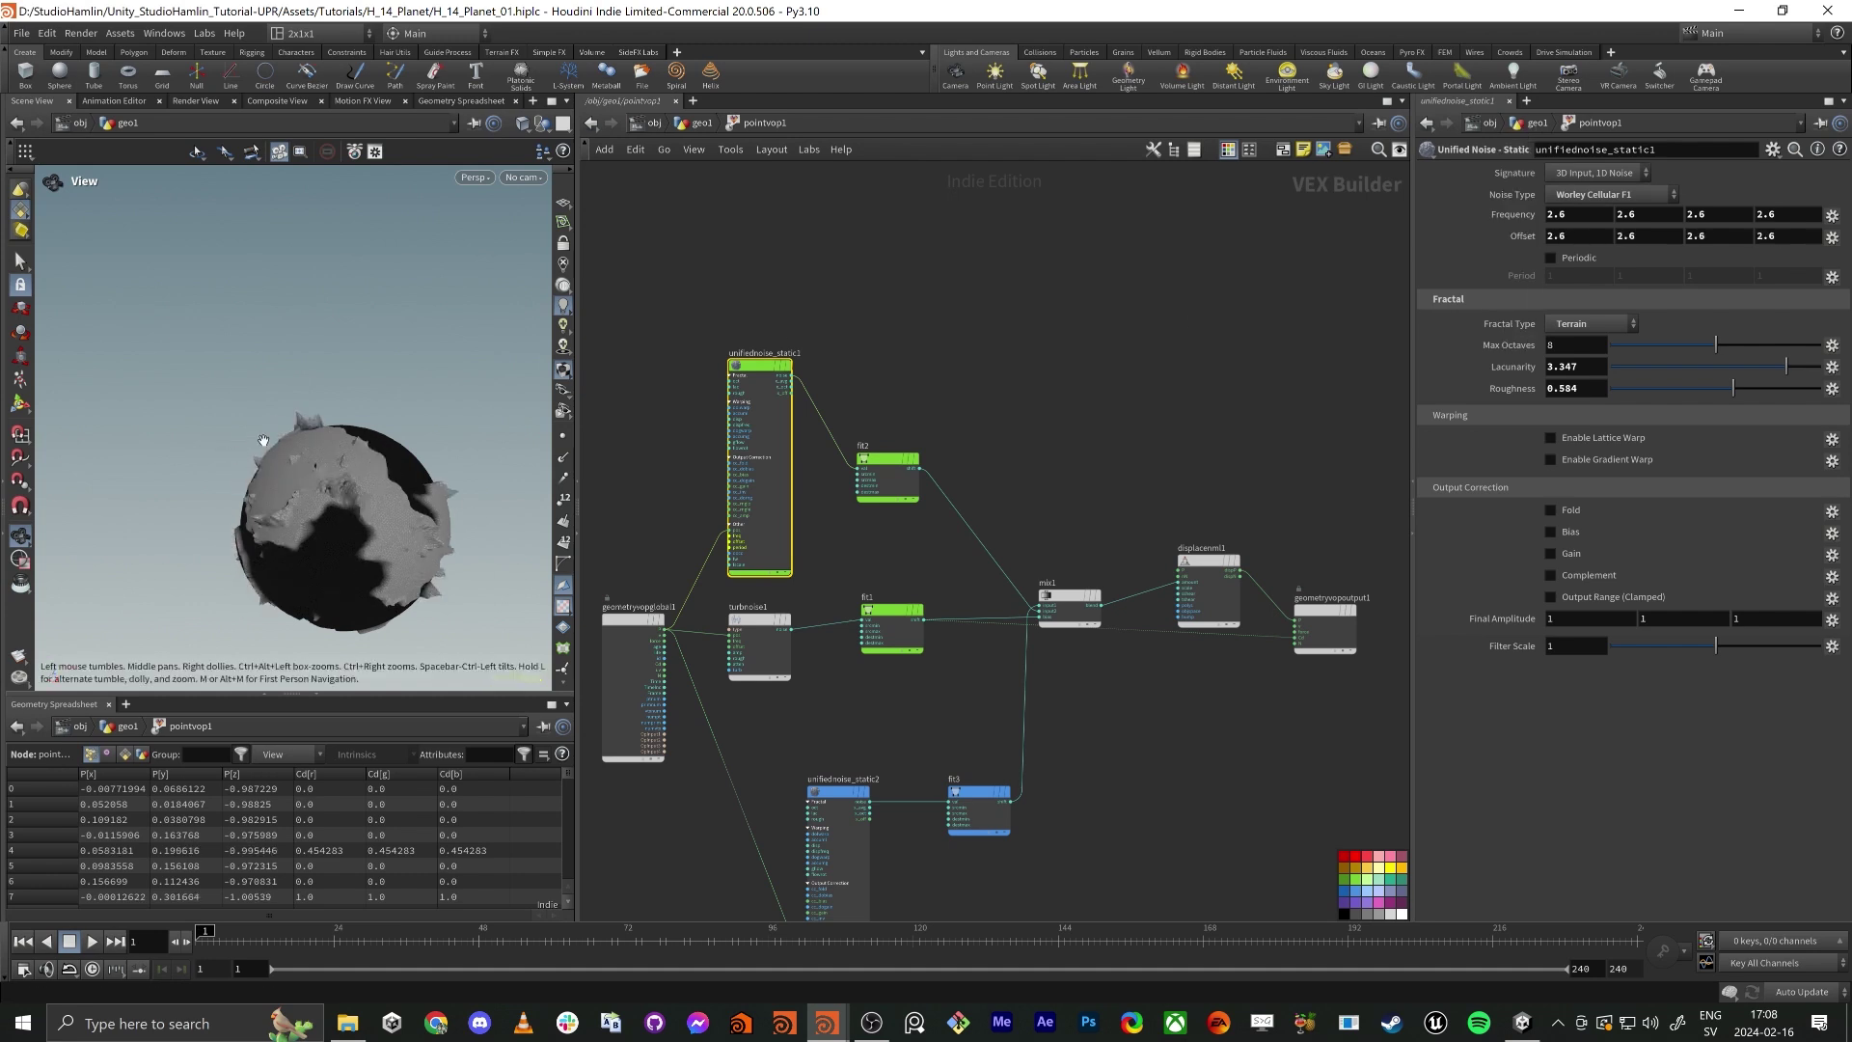
pyautogui.moveTo(235, 447); pyautogui.dragTo(459, 468)
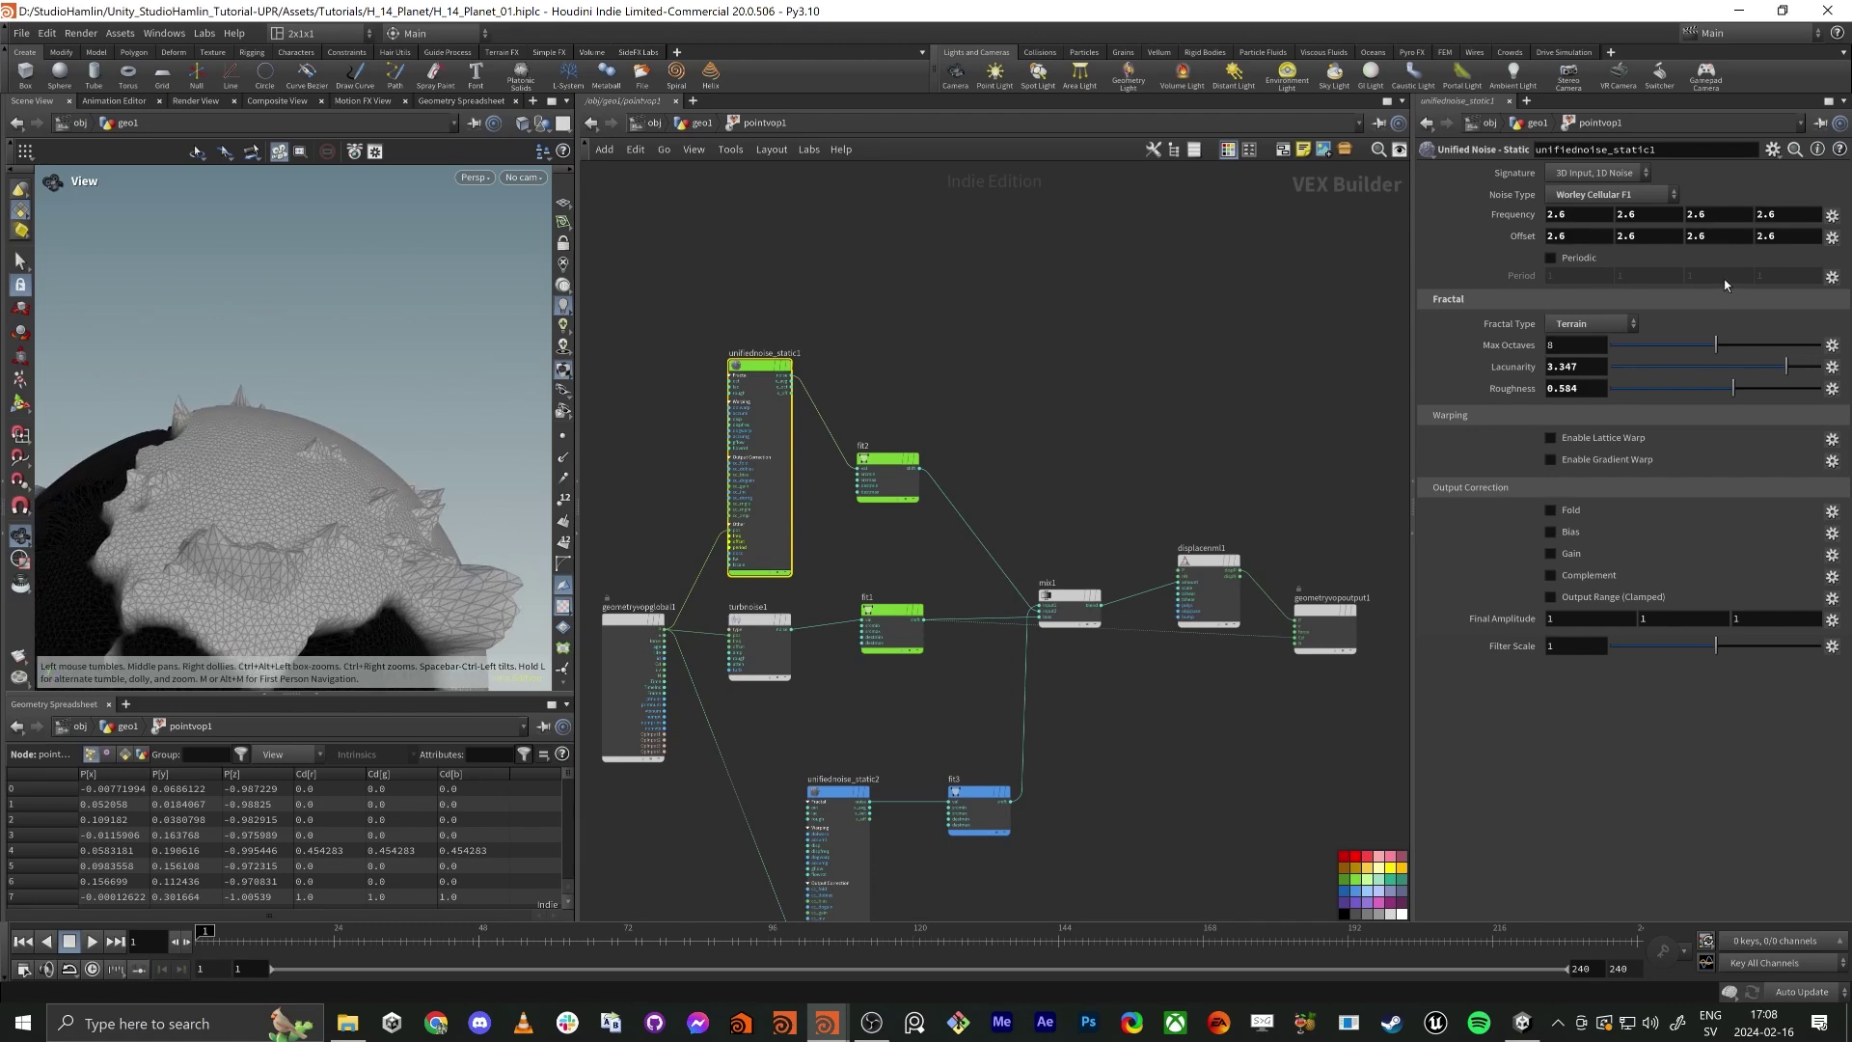
pyautogui.moveTo(1517, 236); pyautogui.dragTo(1563, 235, button='middle')
pyautogui.scroll(-5, 328, 447)
pyautogui.moveTo(324, 473); pyautogui.dragTo(368, 377)
pyautogui.moveTo(909, 362); pyautogui.dragTo(928, 294, button='middle')
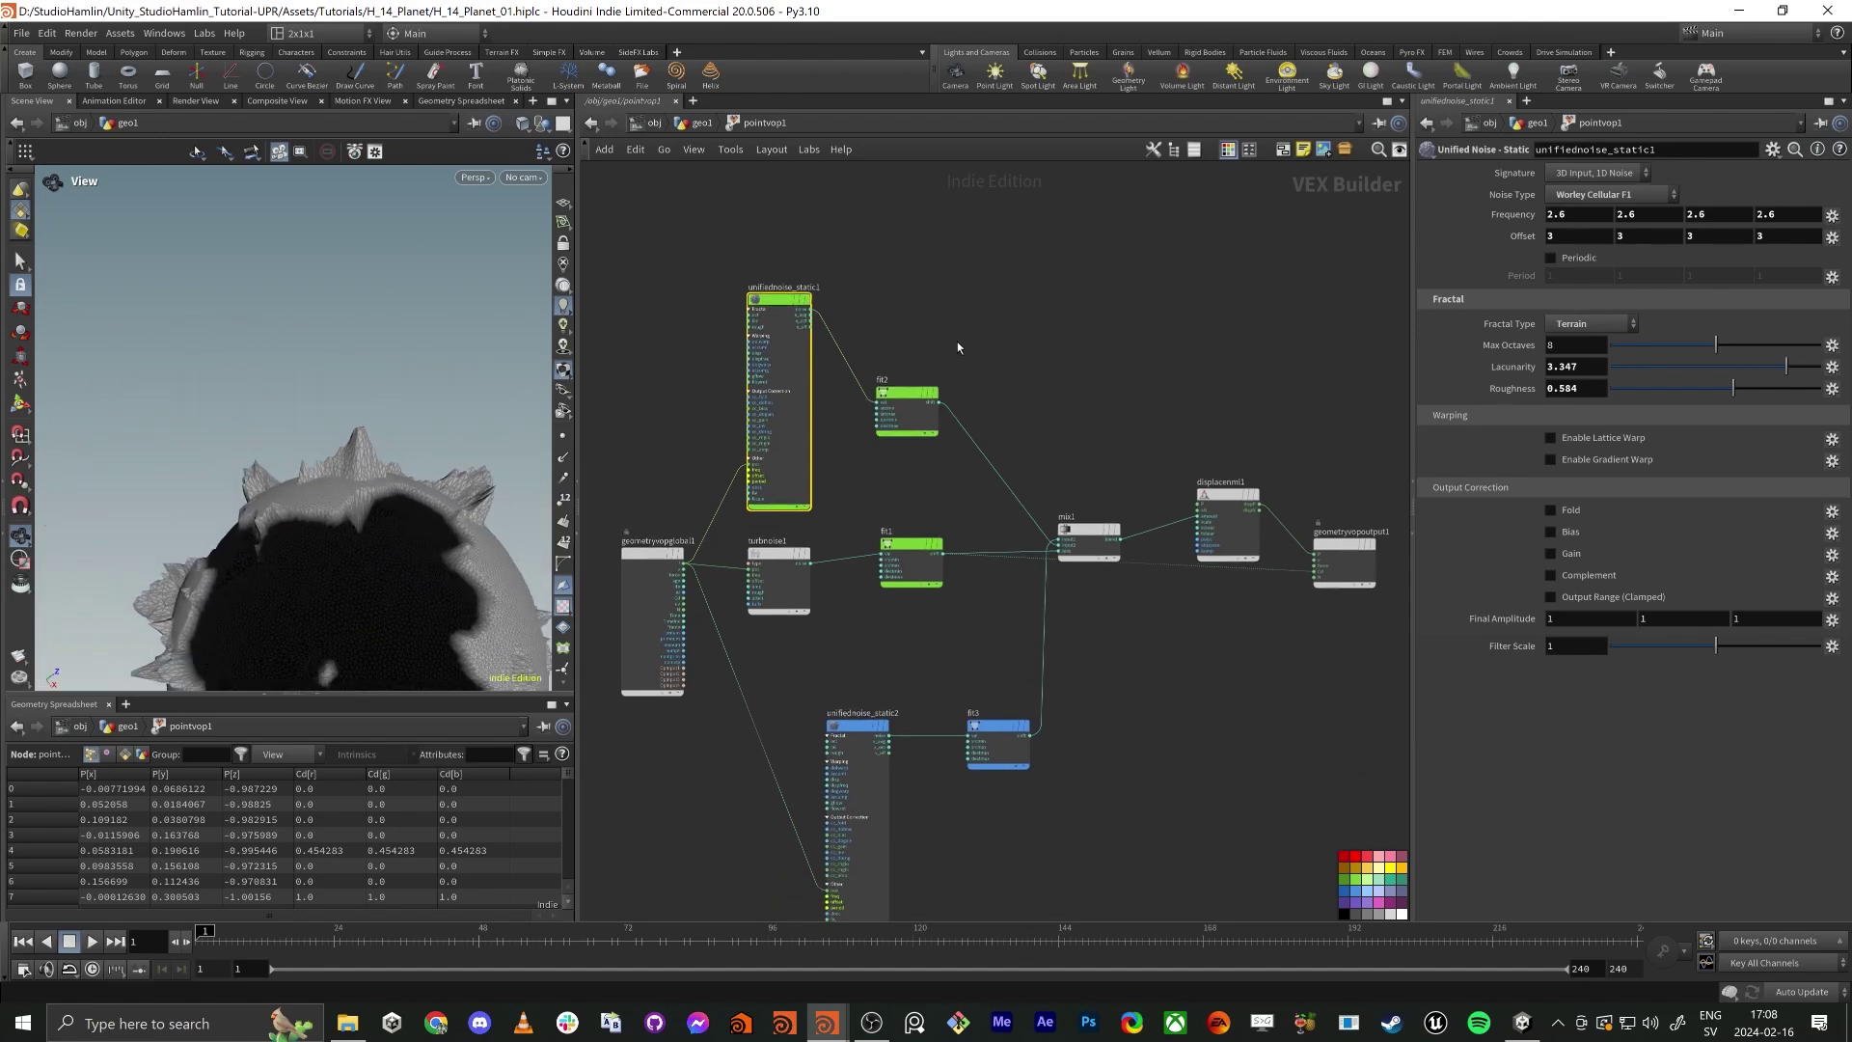
pyautogui.moveTo(1097, 363); pyautogui.dragTo(983, 374, button='middle')
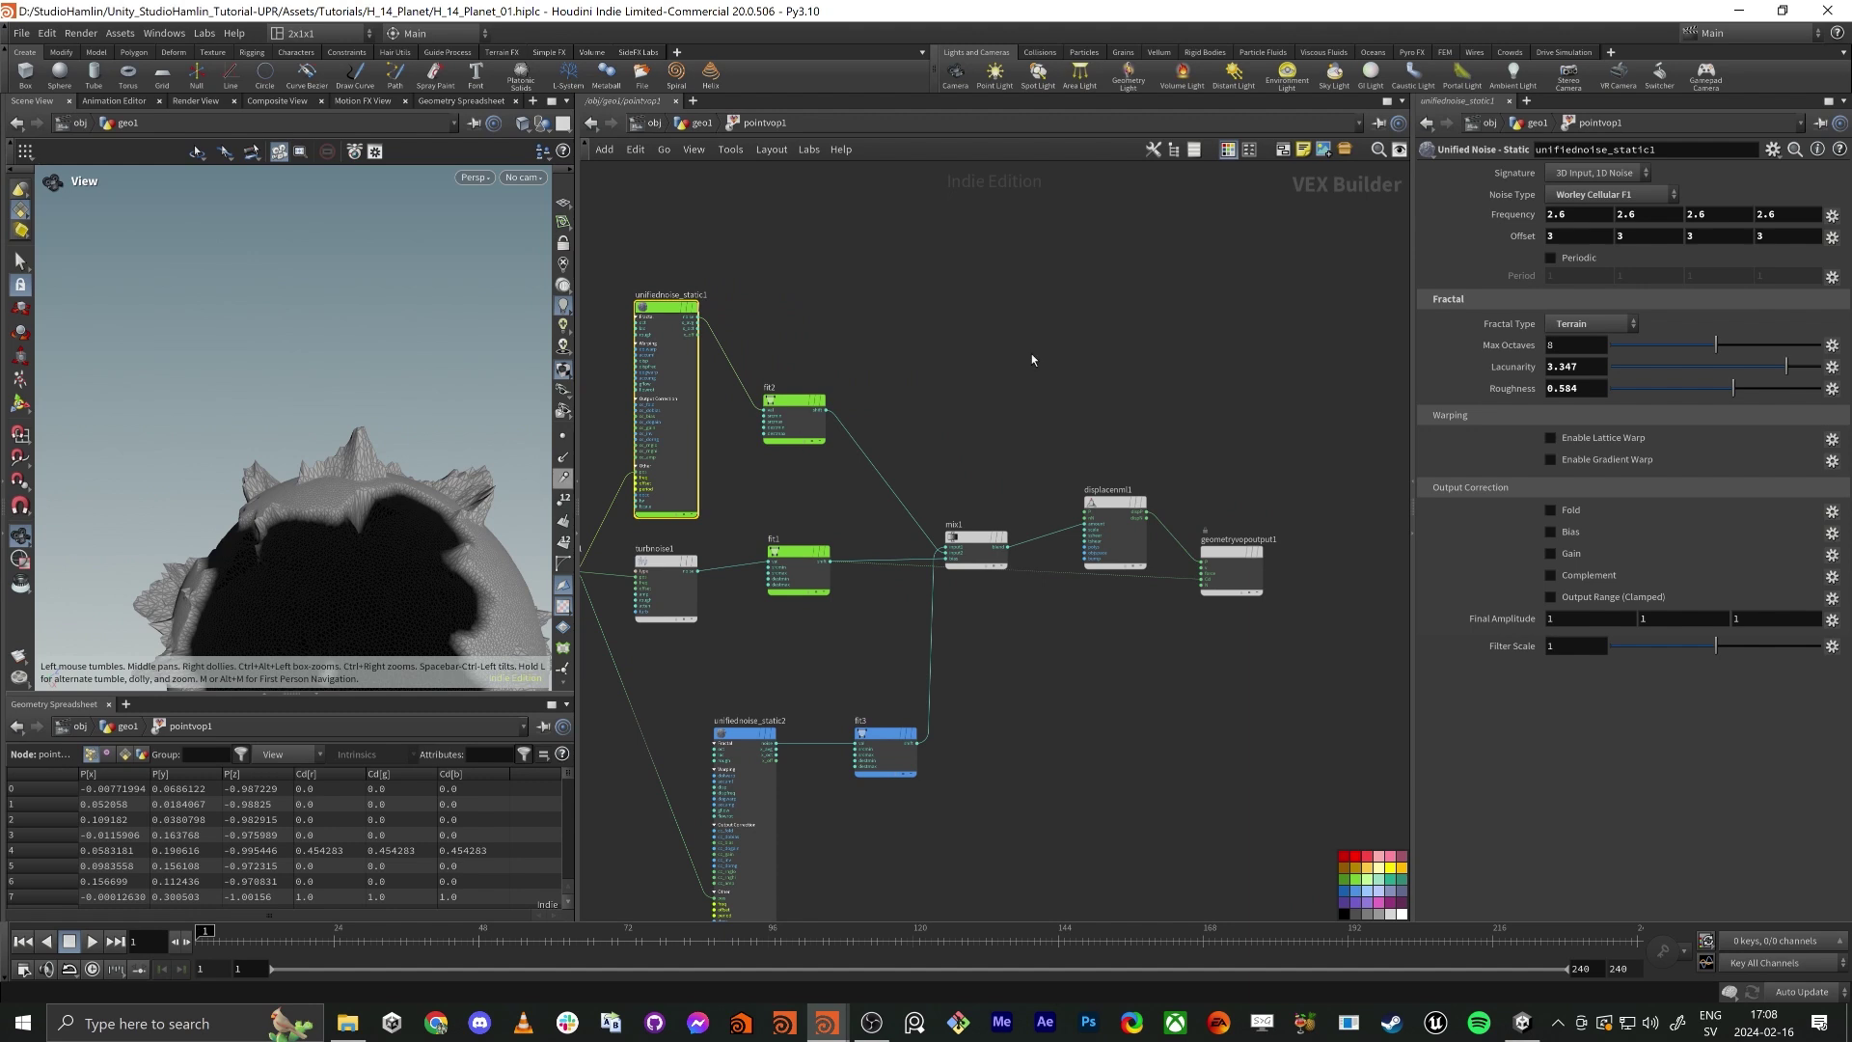
pyautogui.moveTo(631, 328); pyautogui.dragTo(691, 362, button='middle')
pyautogui.scroll(3, 692, 363)
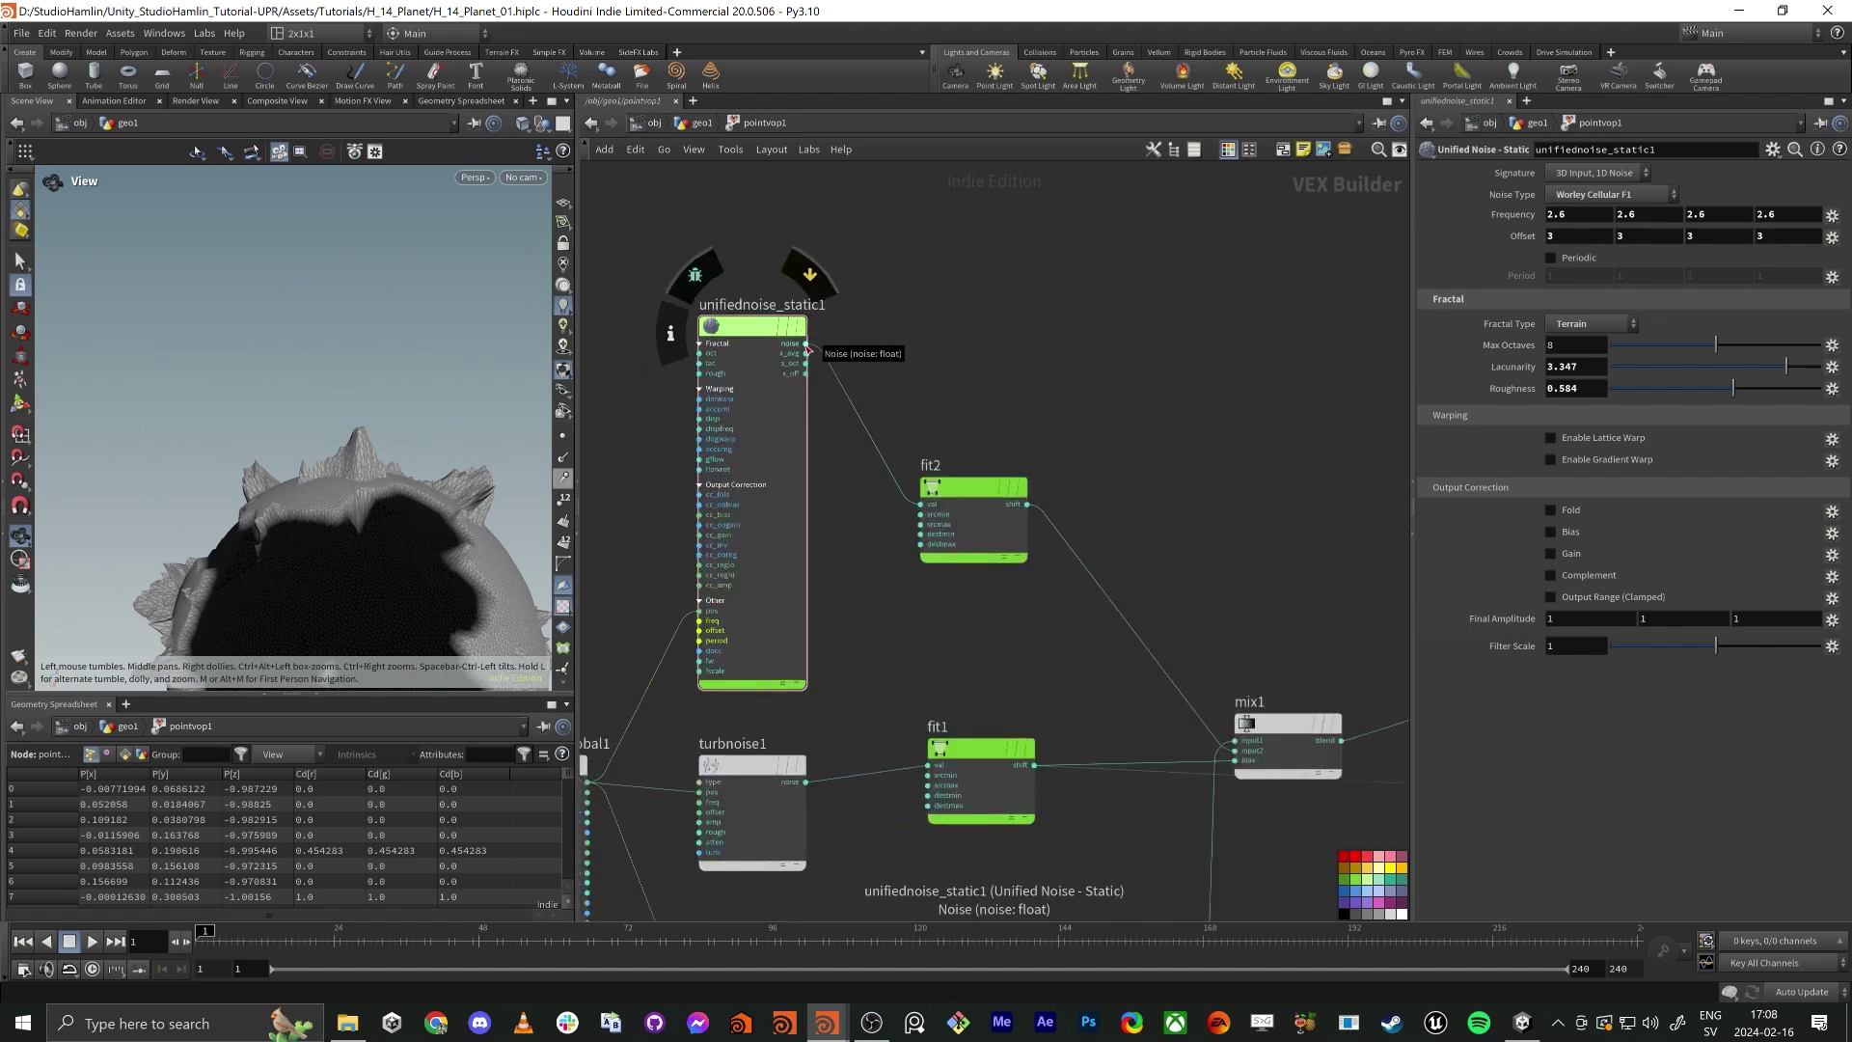
pyautogui.moveTo(809, 343); pyautogui.dragTo(984, 331)
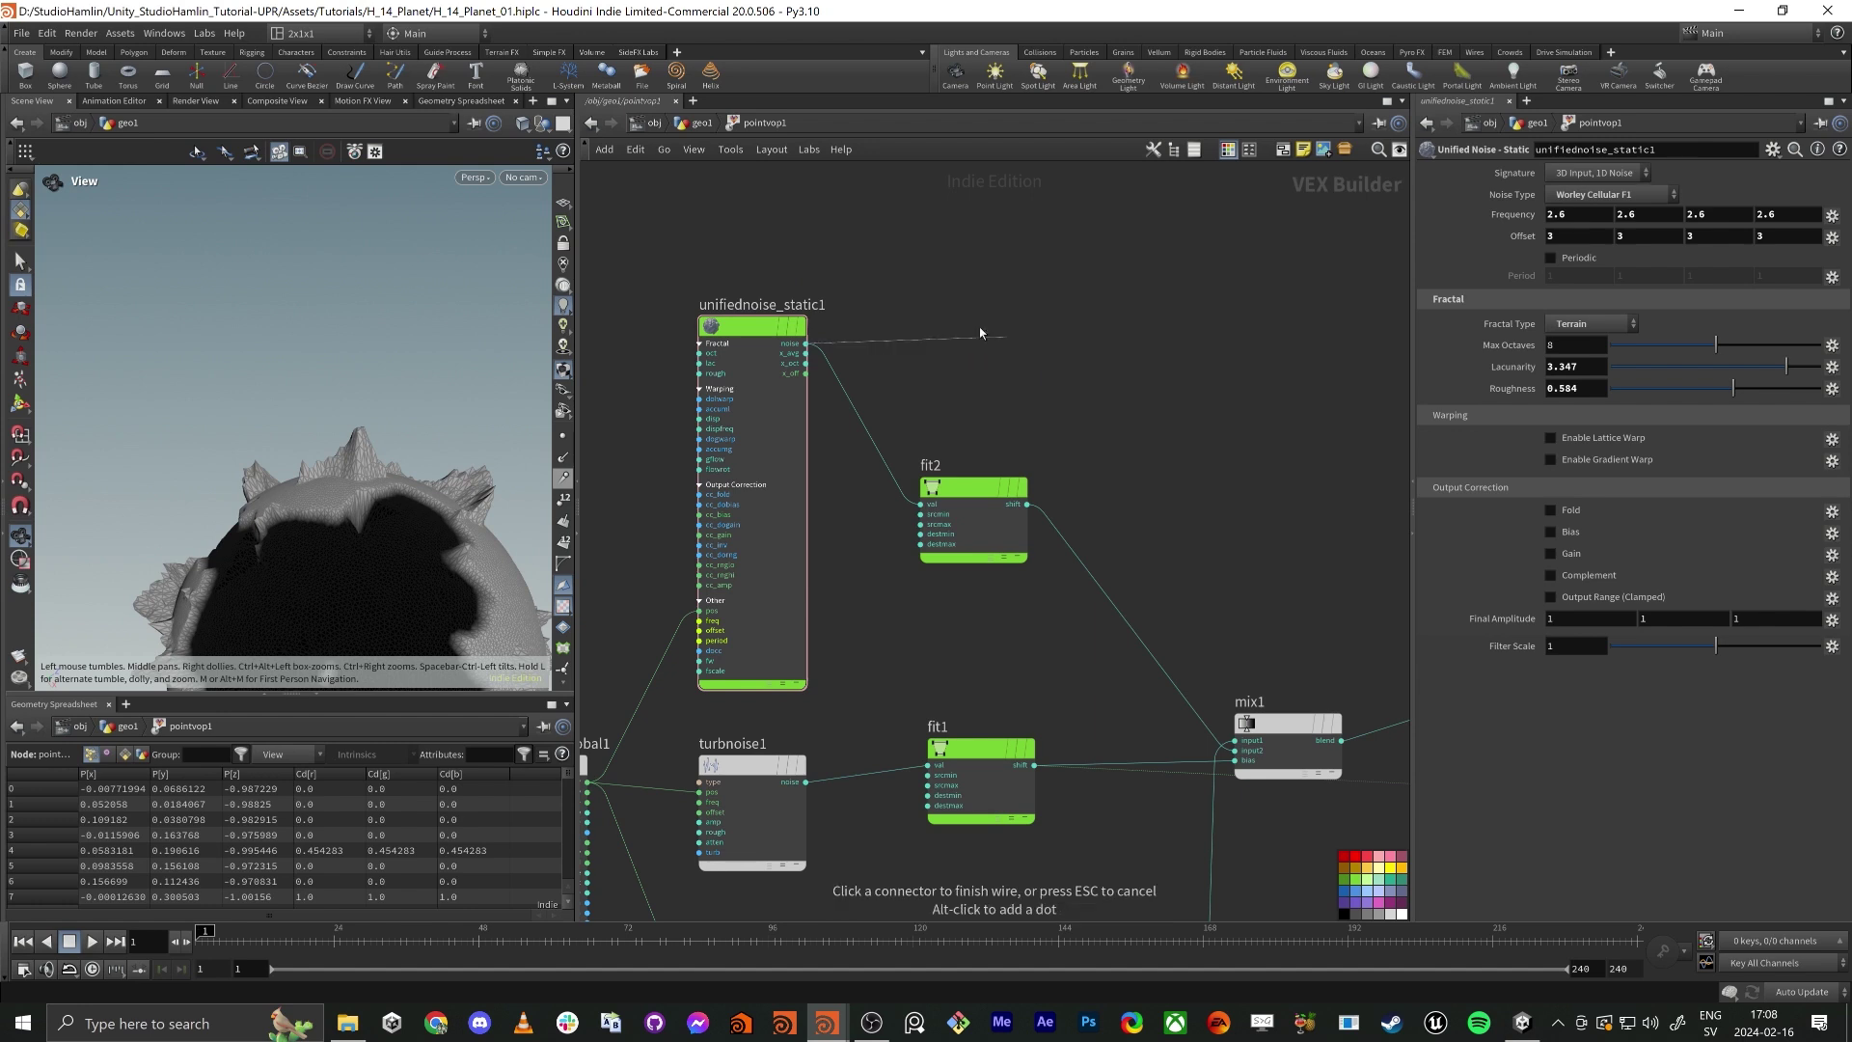
pyautogui.click(988, 331)
# Examine the whole planet's continents and mountains from several sides and review the complete noise network.
pyautogui.scroll(-2, 994, 308)
pyautogui.moveTo(388, 453); pyautogui.dragTo(386, 311, button='middle')
pyautogui.scroll(-3, 386, 311)
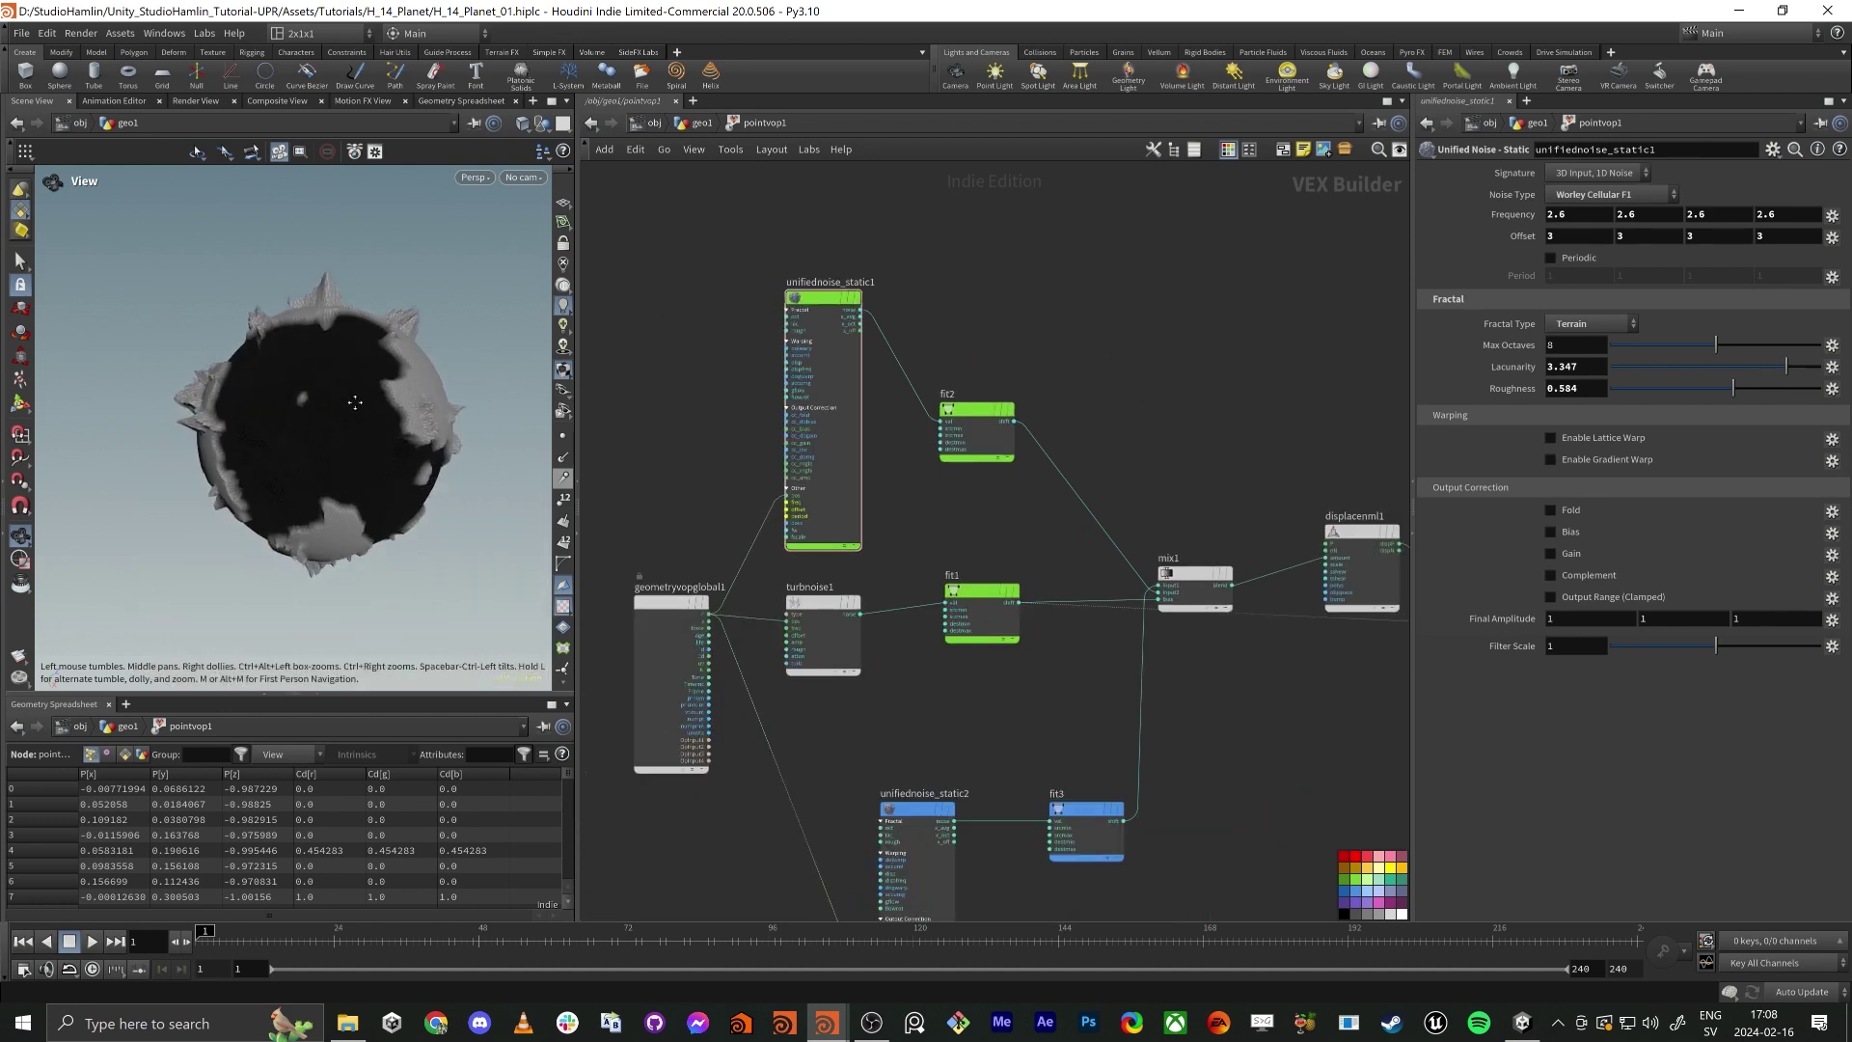
pyautogui.moveTo(386, 385); pyautogui.dragTo(459, 448)
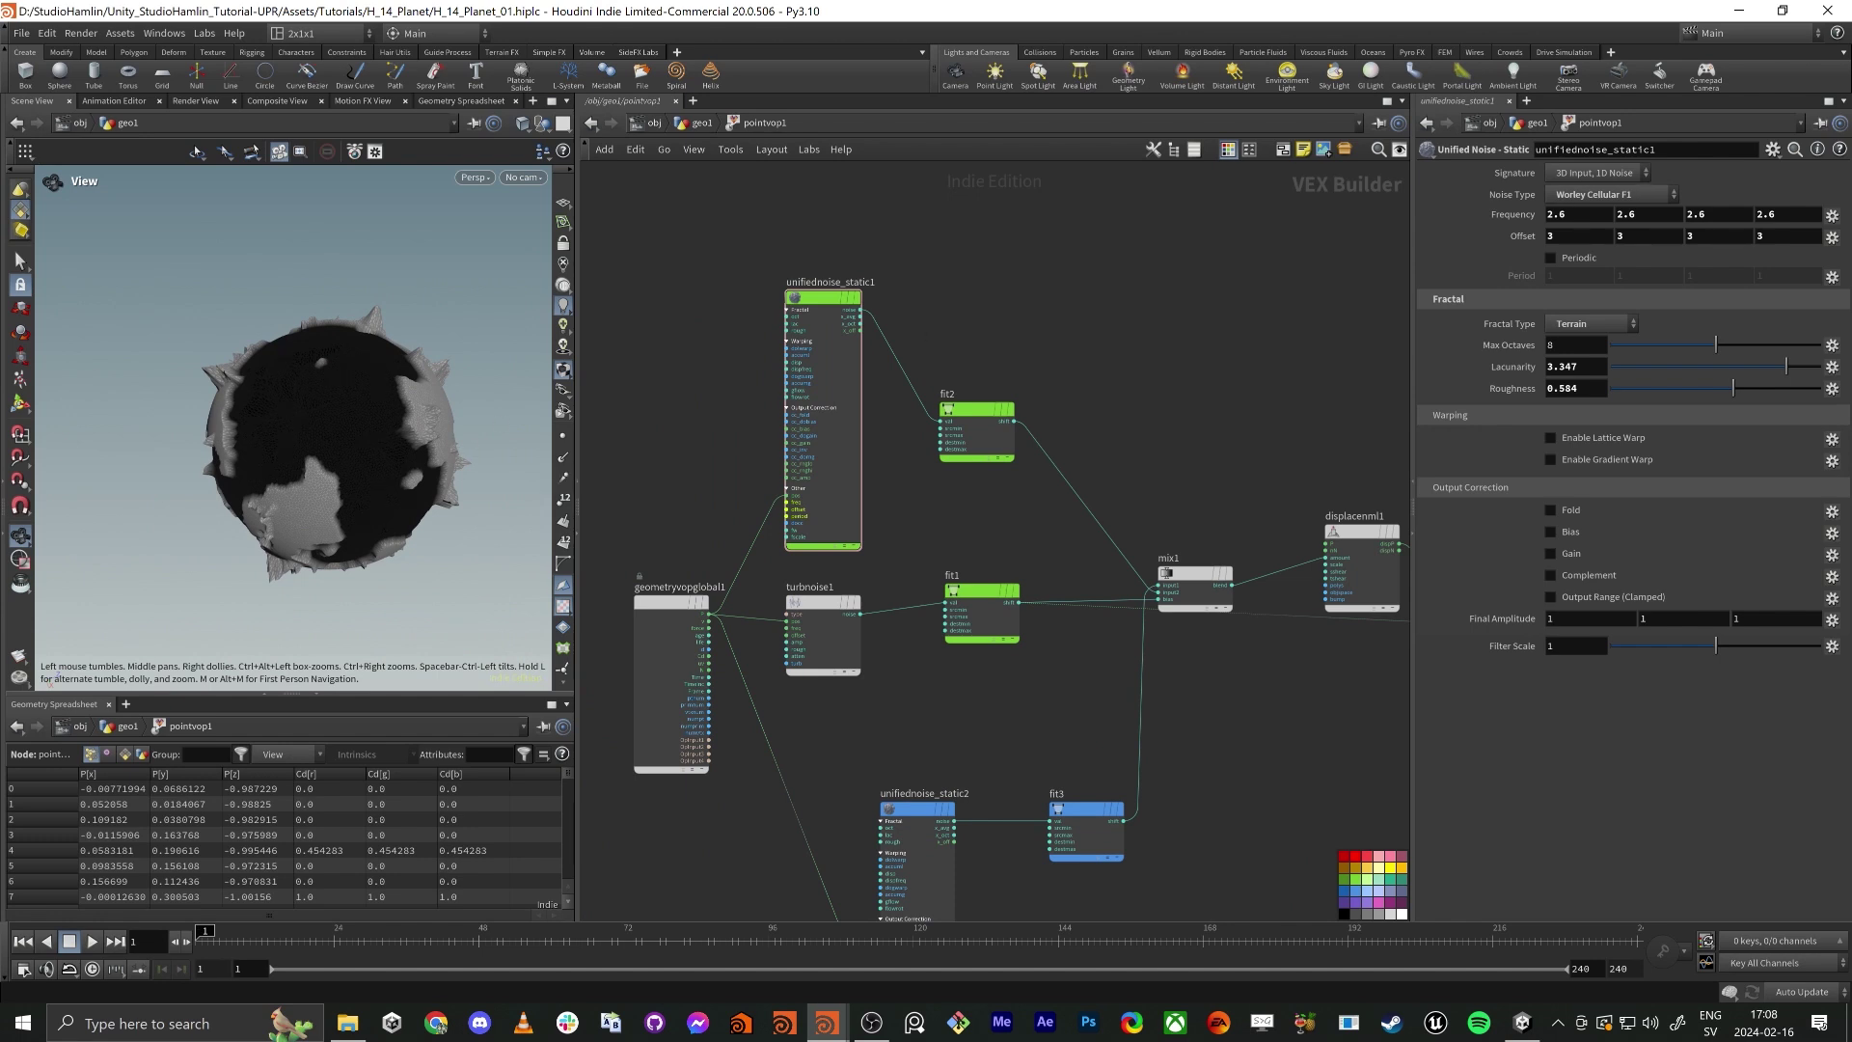
pyautogui.moveTo(915, 762); pyautogui.dragTo(936, 556, button='middle')
pyautogui.scroll(-2, 936, 556)
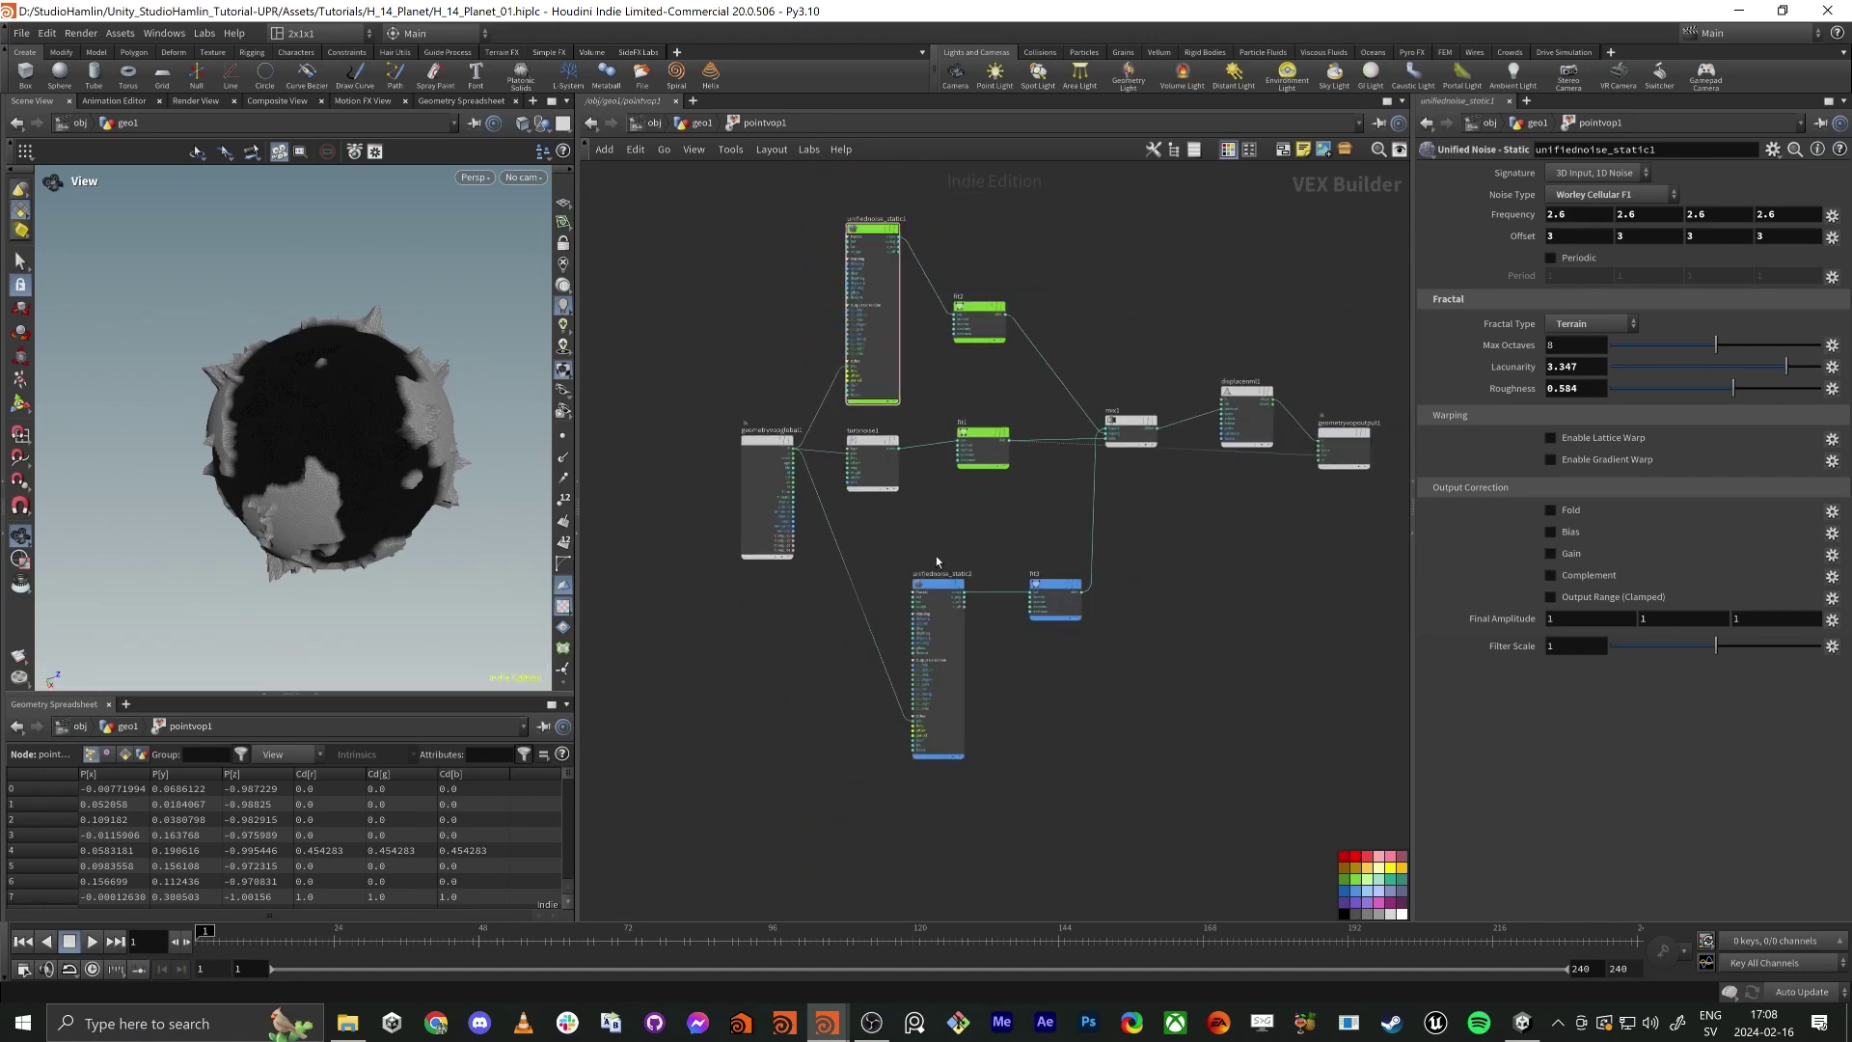
pyautogui.scroll(1, 935, 556)
pyautogui.moveTo(359, 405); pyautogui.dragTo(327, 495)
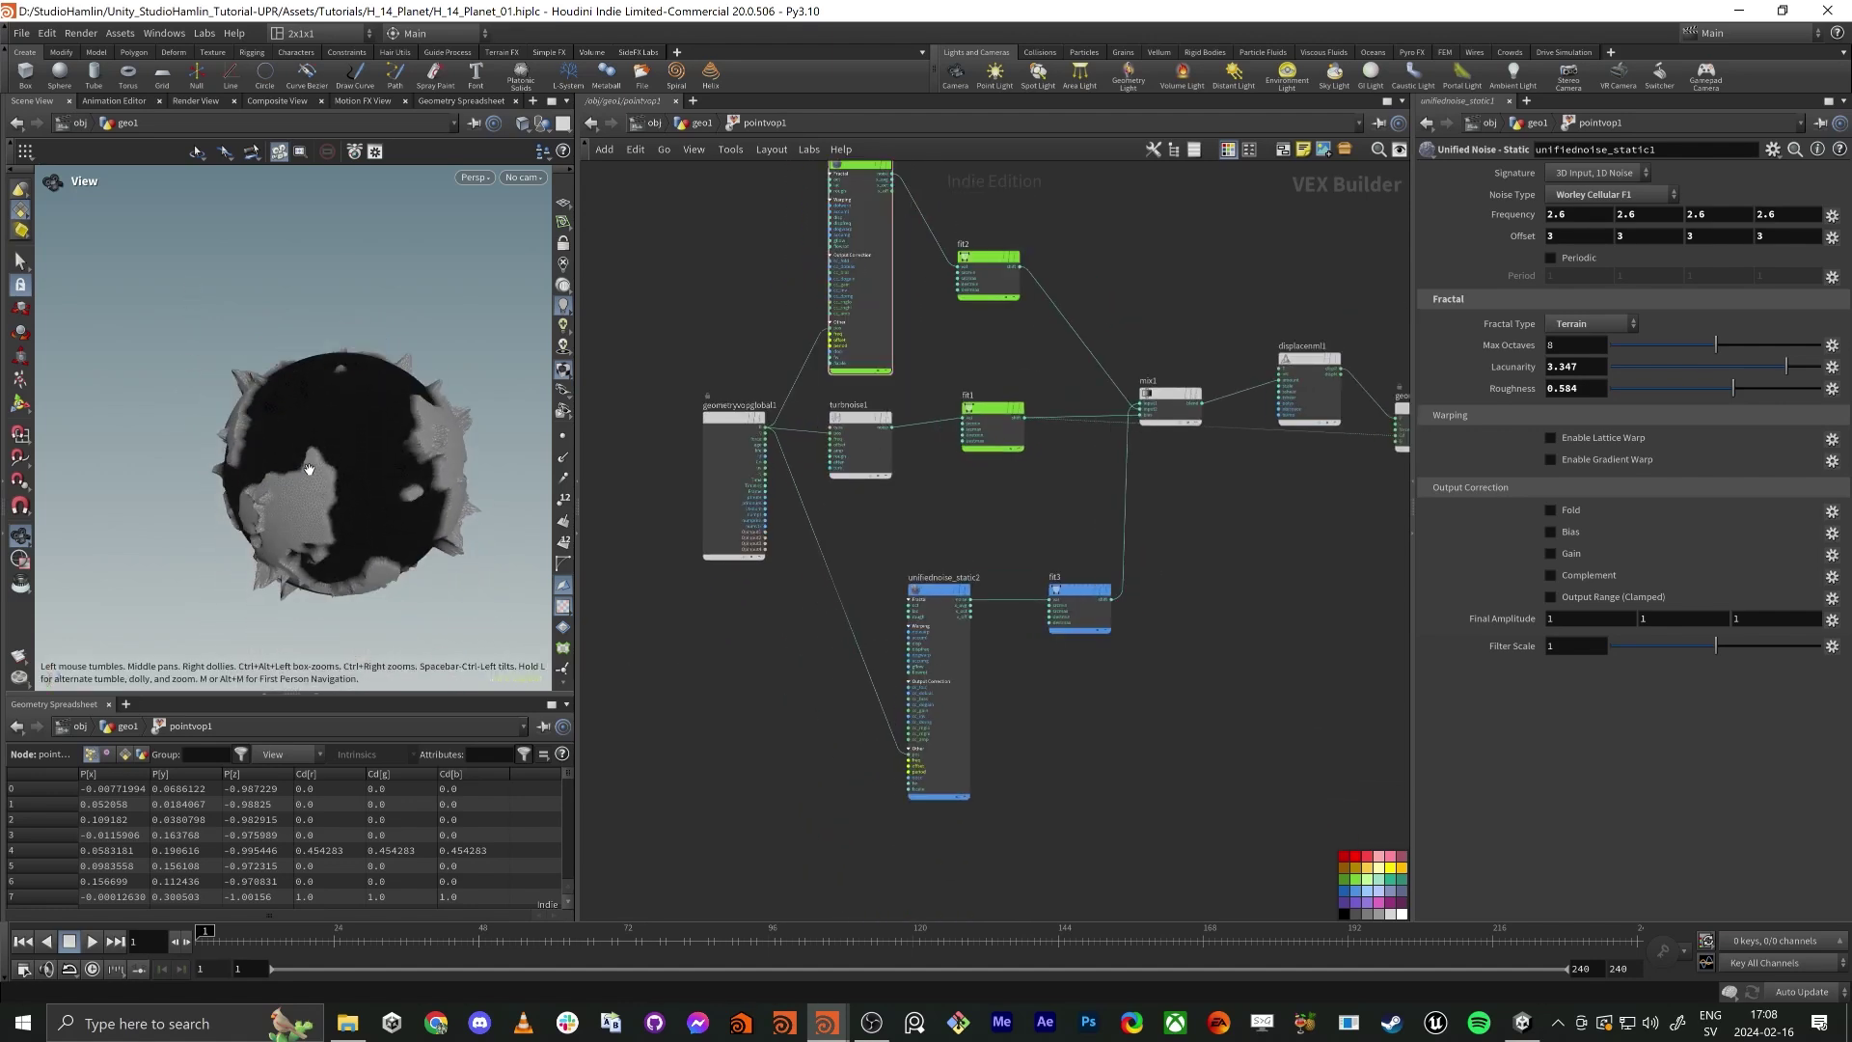